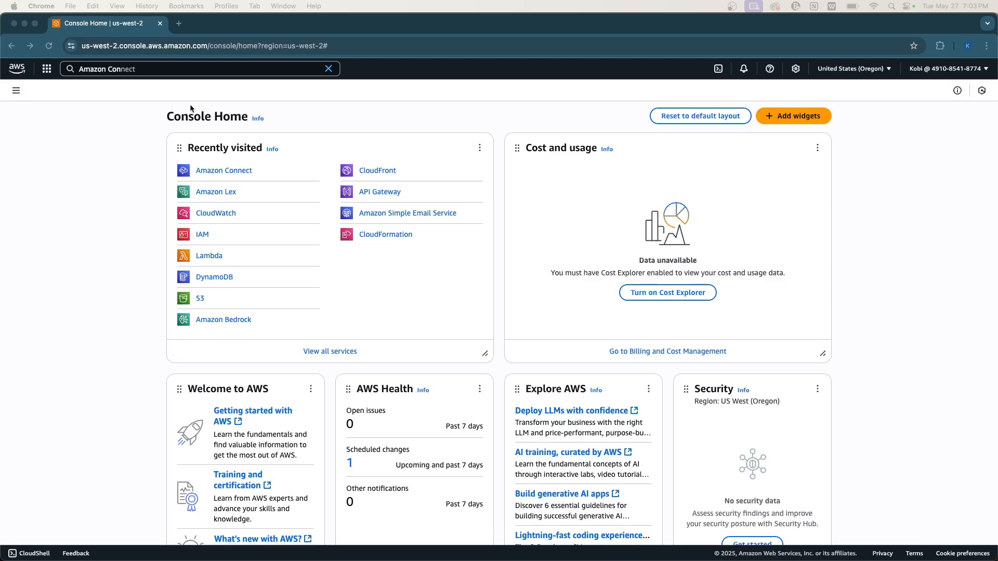
Search 'Dyna' and open the DynamoDB console in a new browser tab, then switch to it.
double_click(148, 73)
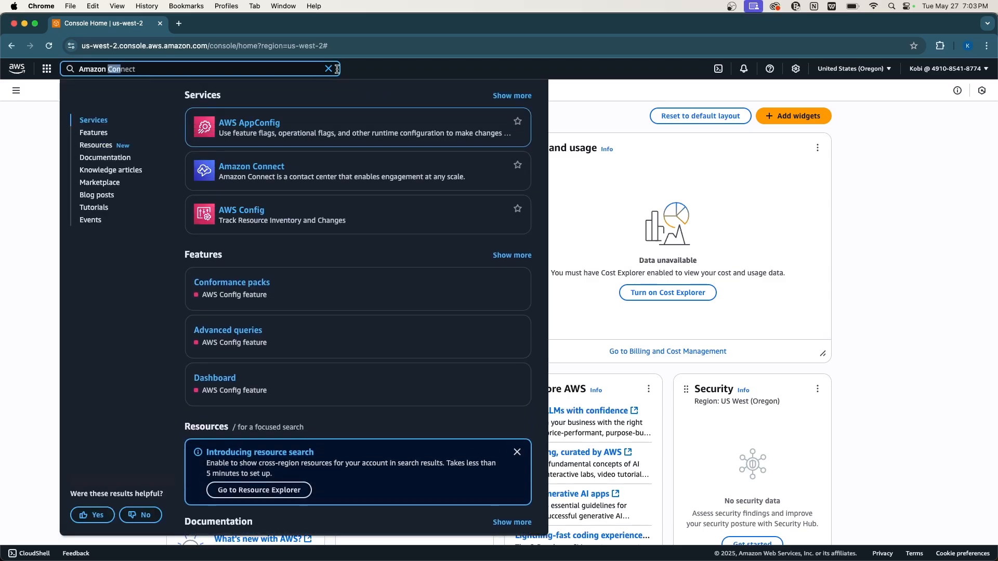
left_click(329, 69)
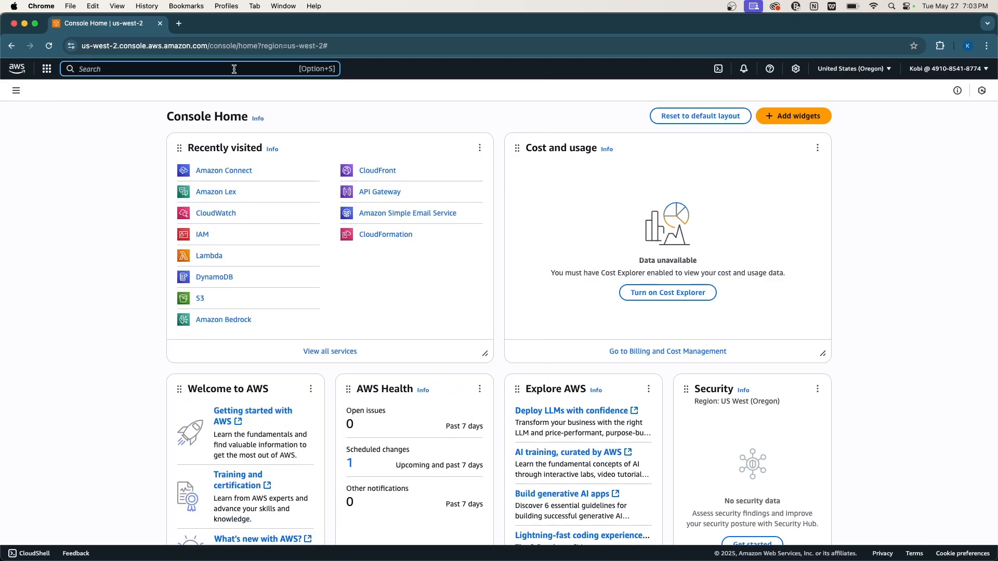
type("Dyna")
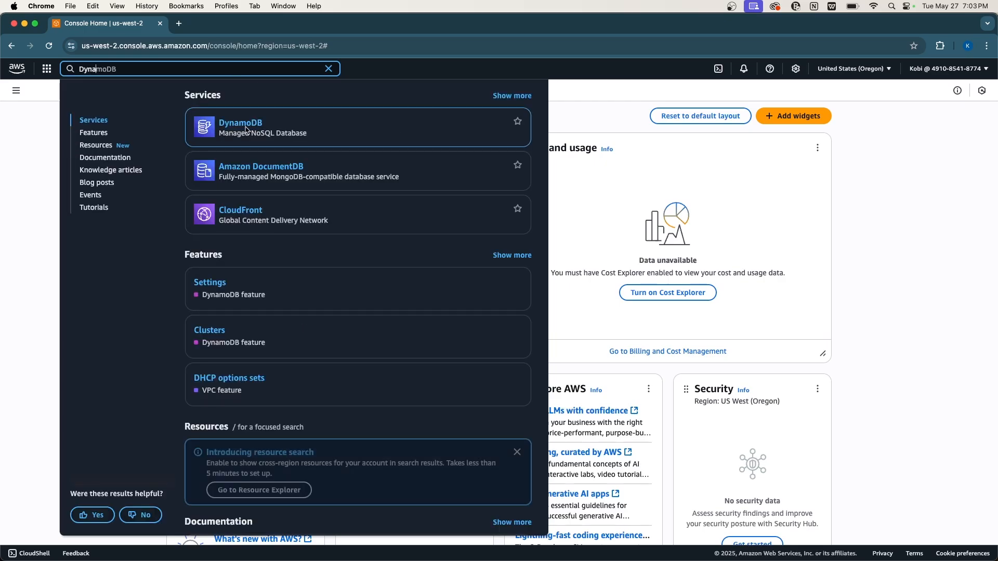
right_click(242, 125)
left_click(262, 130)
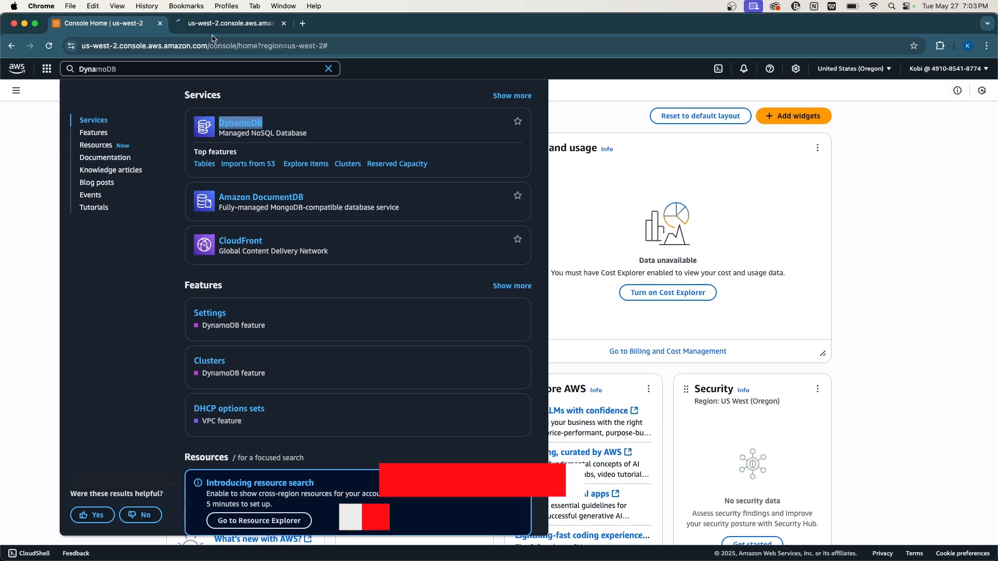
left_click(210, 22)
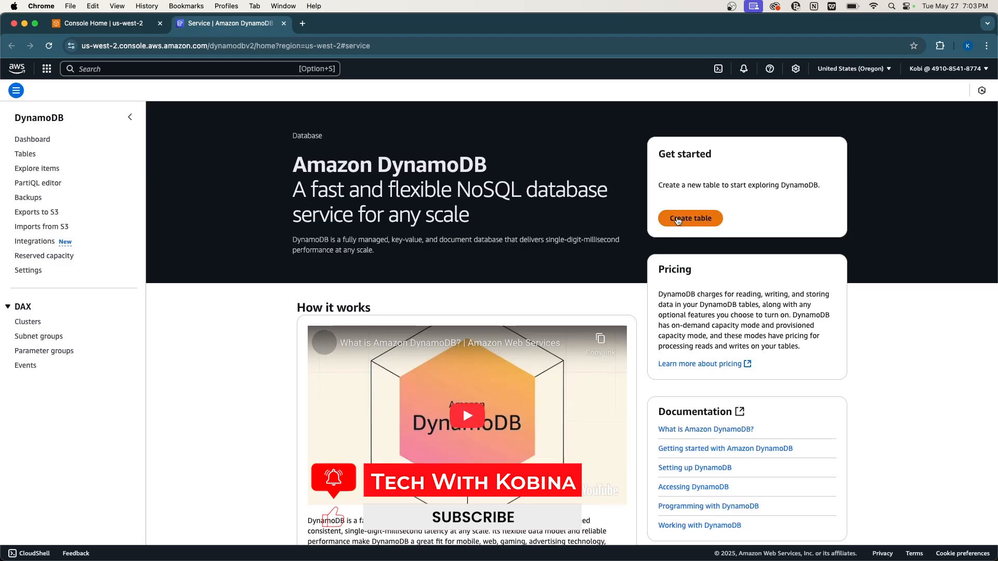
Begin a new DynamoDB table named PatientAppointments with partition key patient_id.
left_click(677, 220)
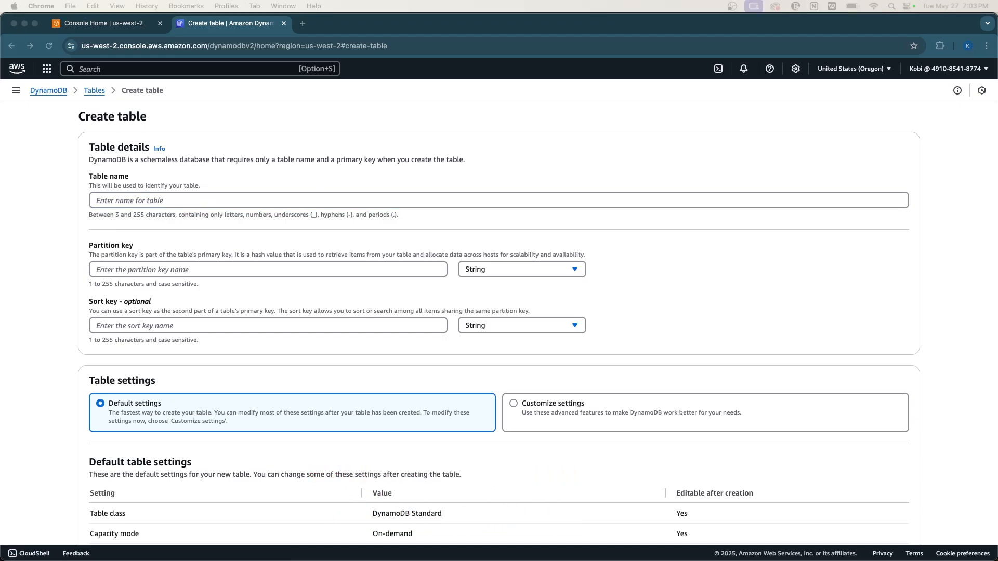
left_click(152, 199)
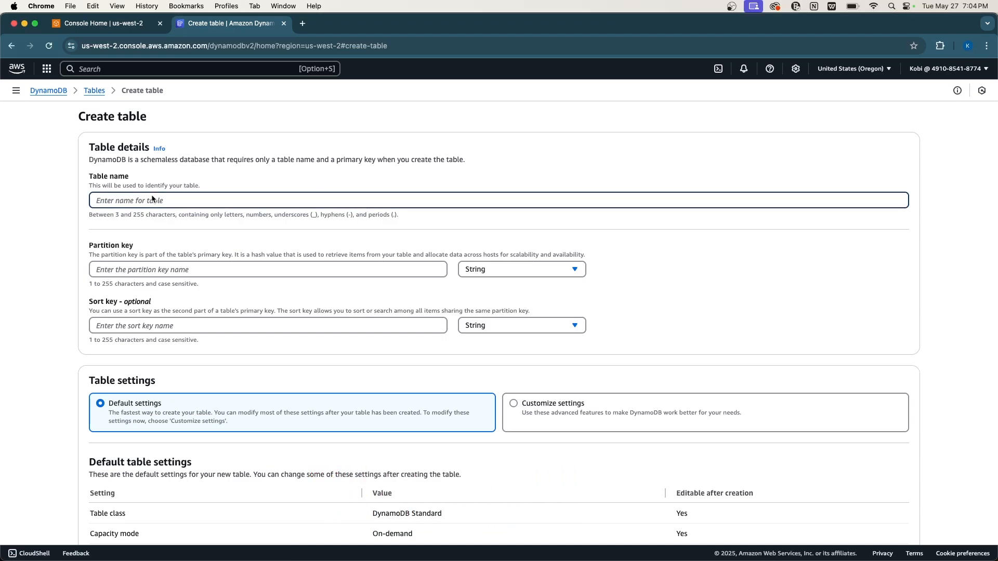
type("PatientAppointments")
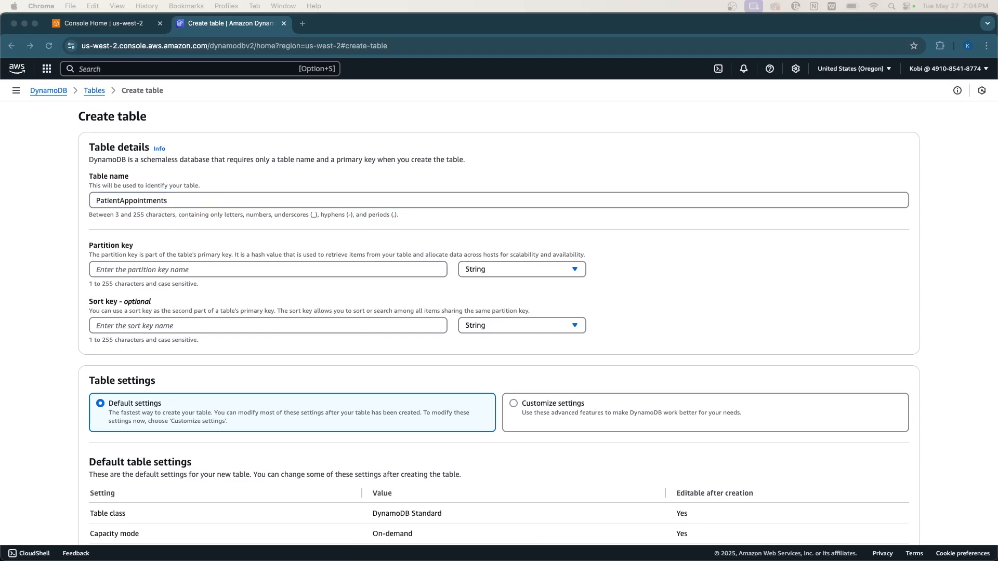
left_click(127, 272)
type("patient_id")
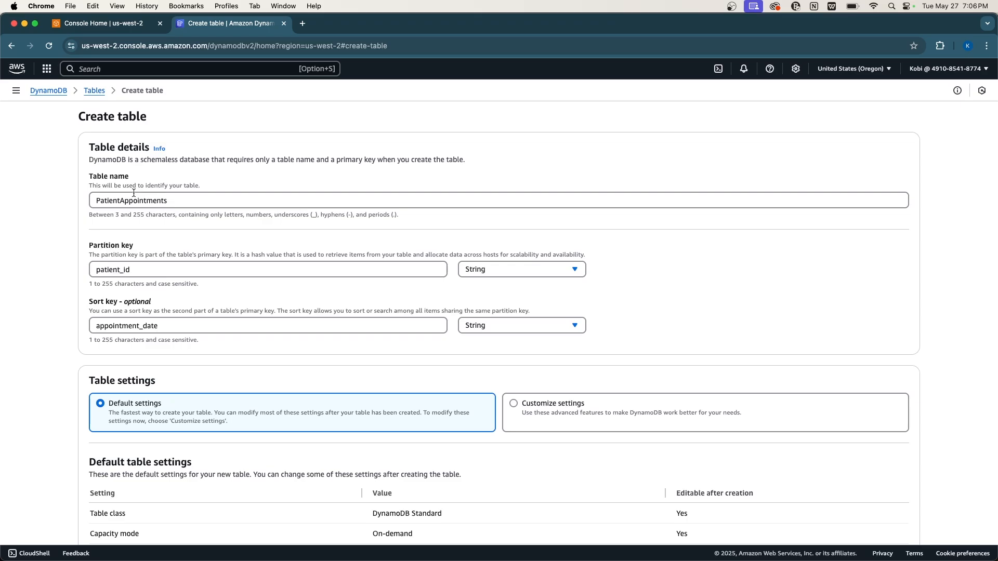
Choose Customize settings and create the PatientAppointments table.
left_click(555, 425)
scroll(555, 425, "down", 7)
scroll(492, 436, "down", 3)
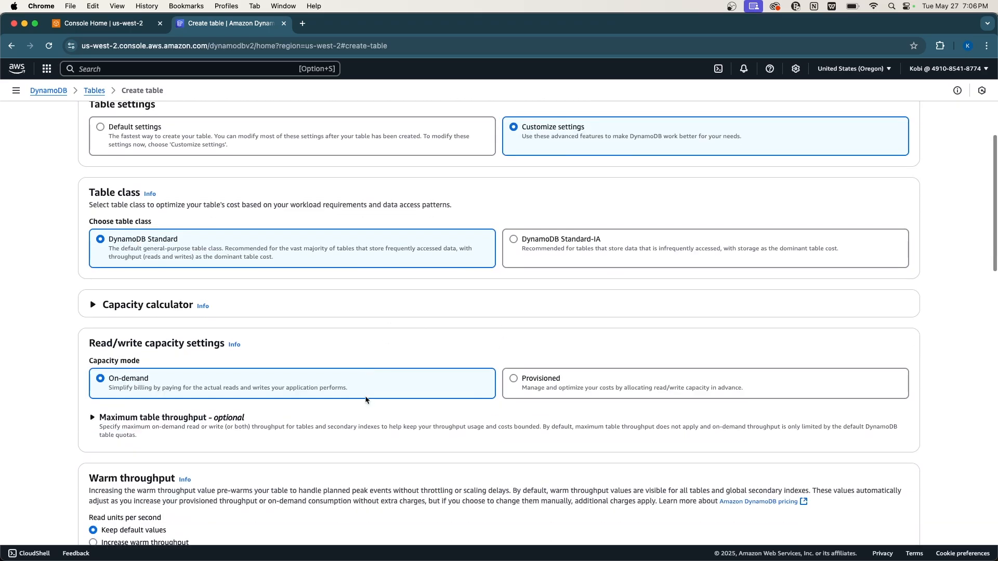
scroll(365, 400, "up", 3)
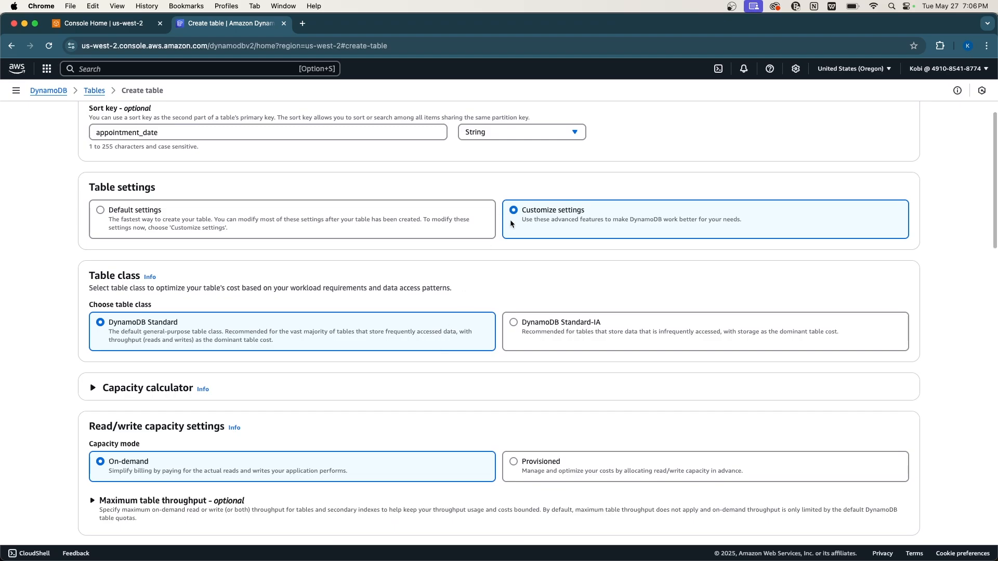
scroll(418, 301, "down", 20)
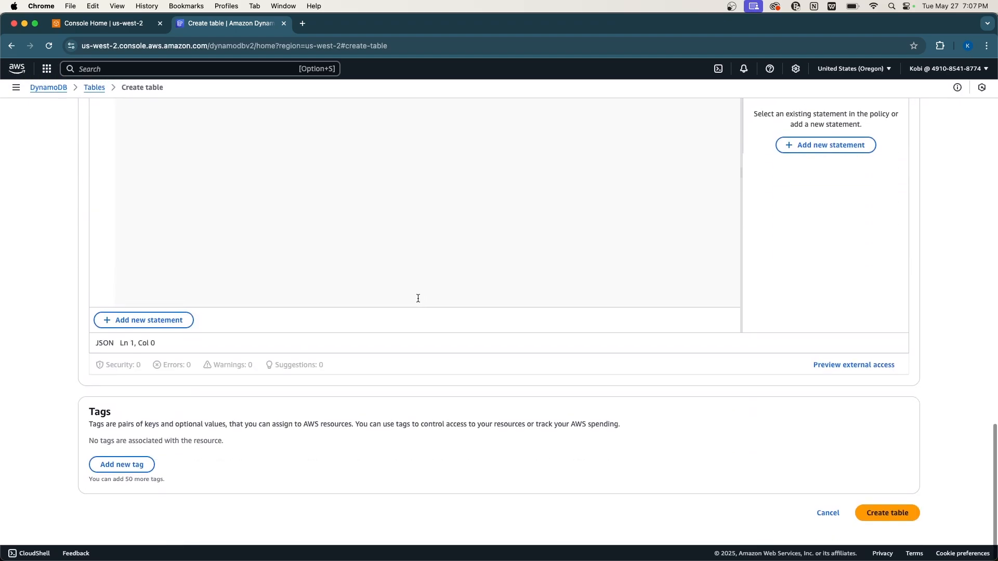
left_click(863, 515)
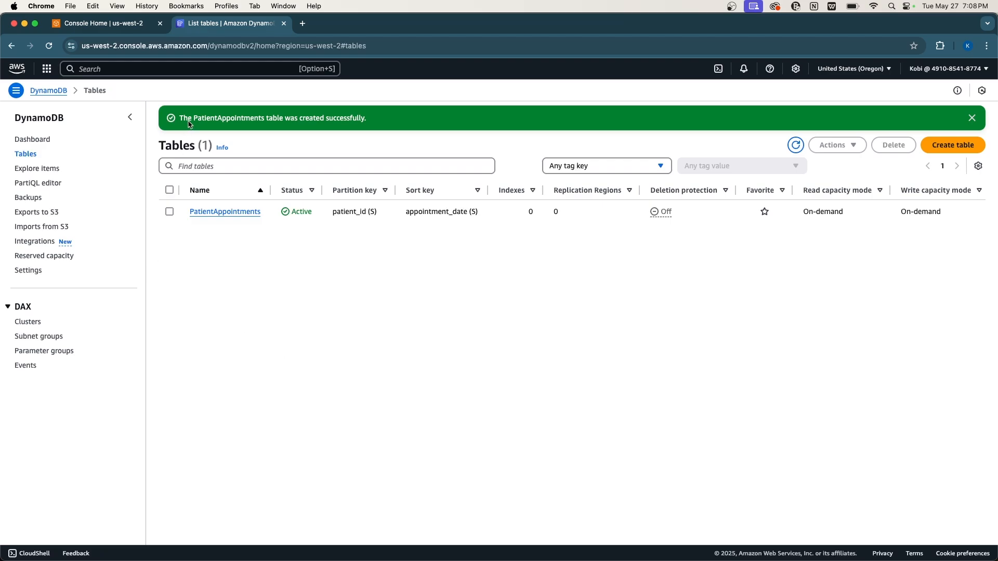
Search 'lambda' and open the Lambda console in a new browser tab.
left_click(142, 73)
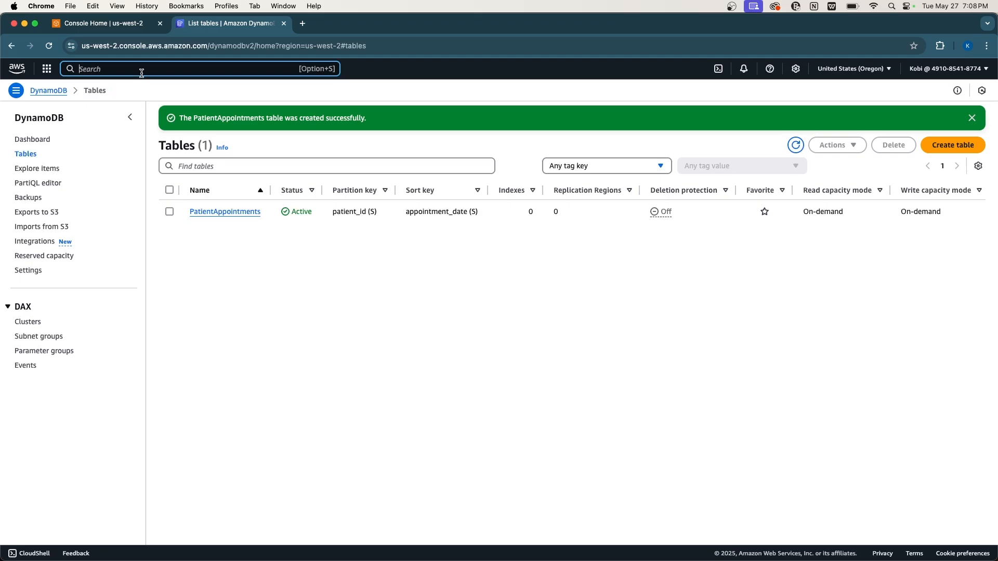
type("lambda")
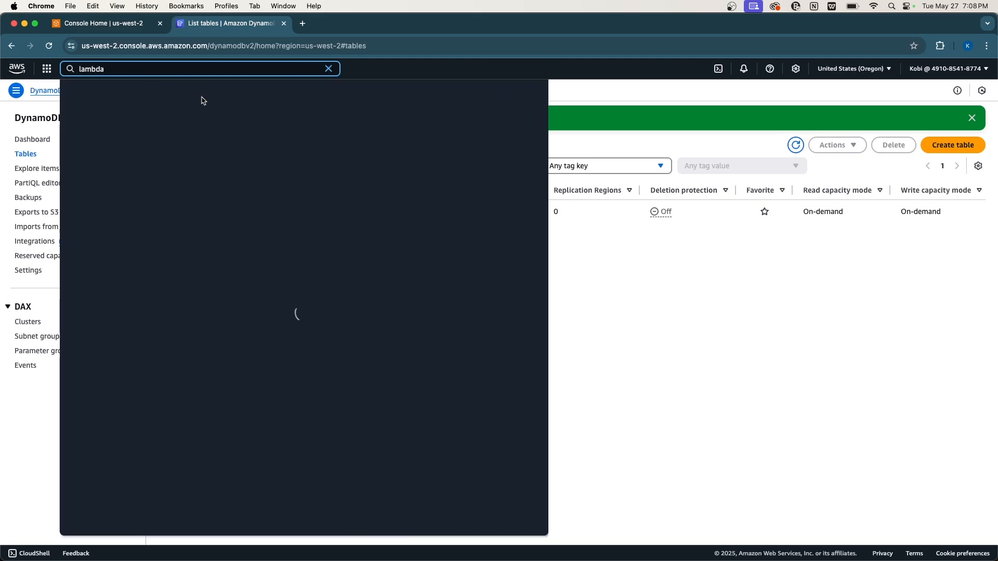
right_click(232, 121)
left_click(249, 126)
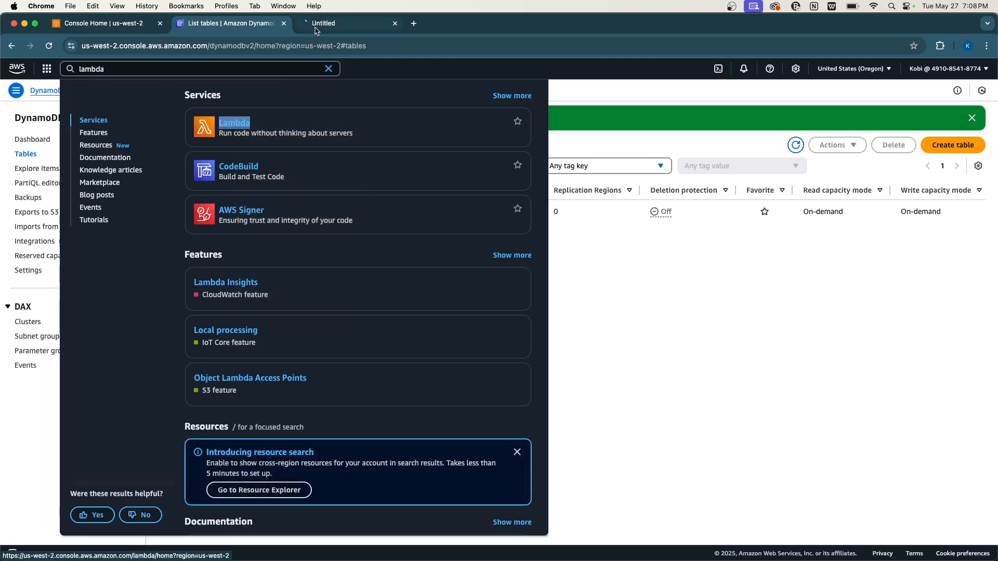
left_click(325, 26)
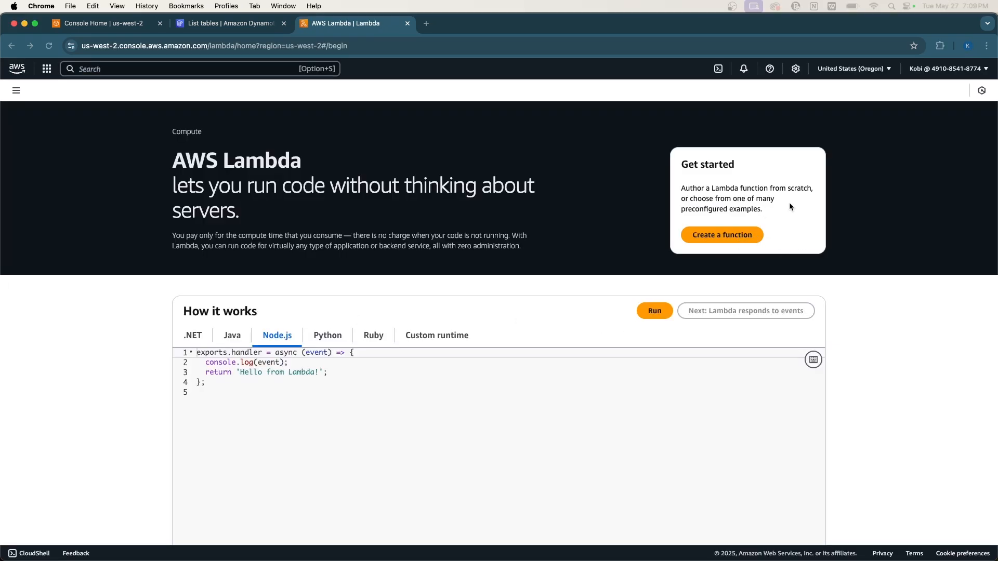
Create the DailyReminderTrigger function with the Python 3.13 runtime.
left_click(725, 234)
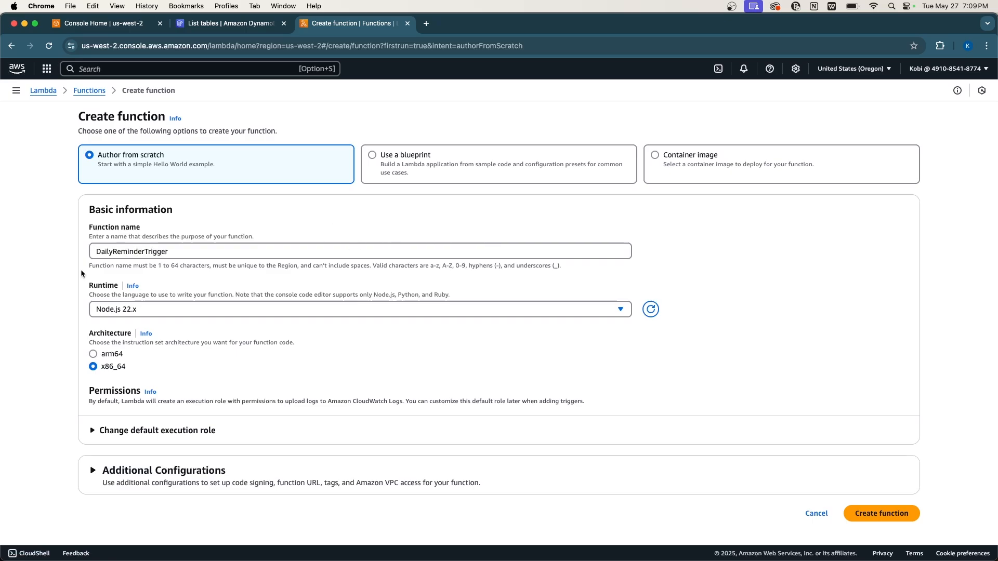
left_click(154, 307)
scroll(175, 394, "down", 1)
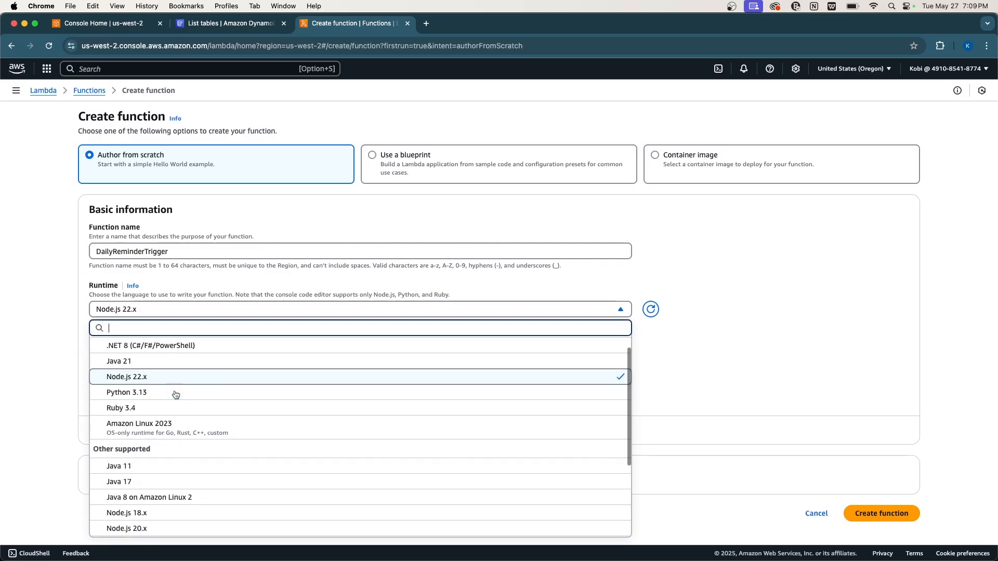
left_click(164, 390)
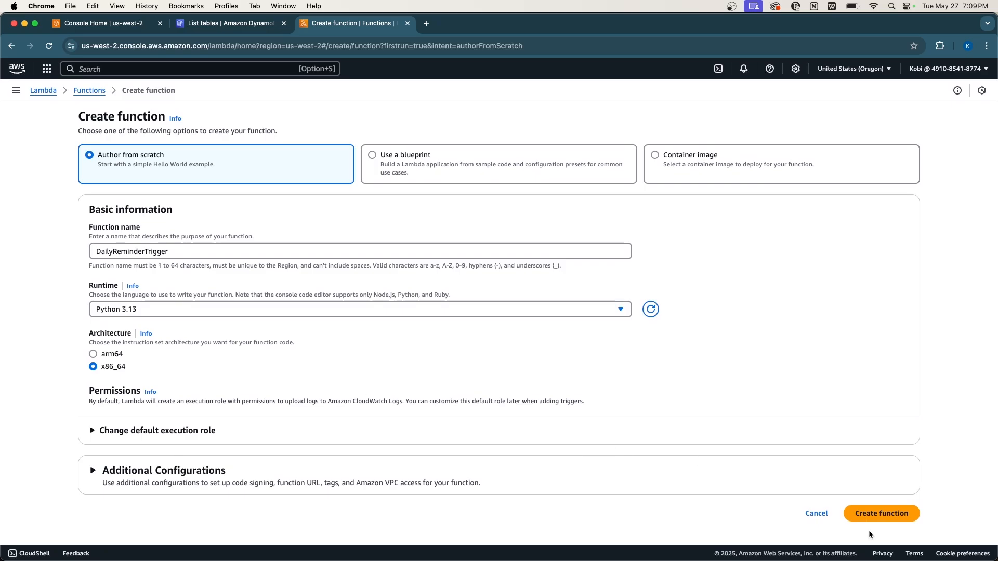
left_click(878, 516)
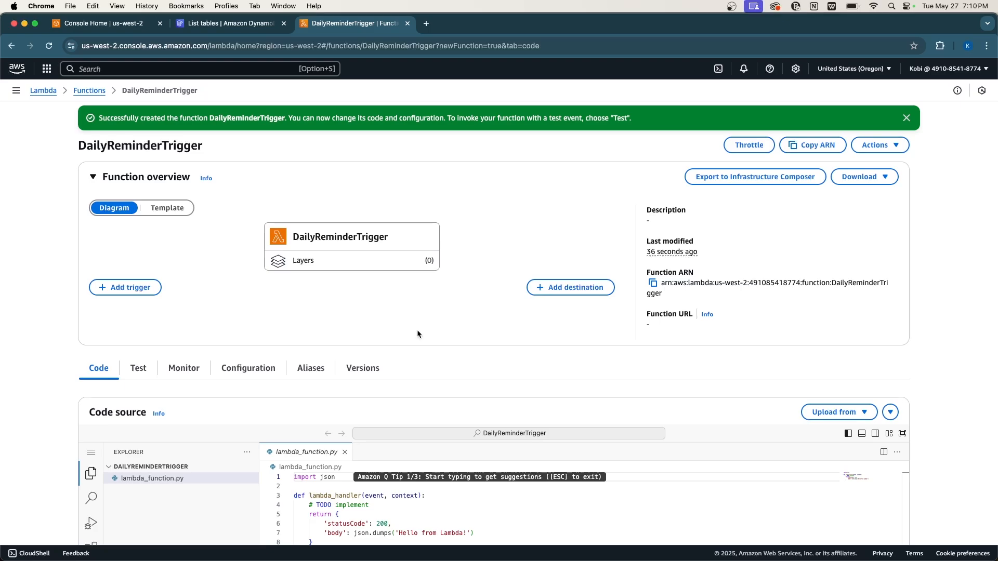
Replace the default lambda_function.py code with the outbound-call reminder handler.
scroll(417, 333, "down", 2)
scroll(417, 334, "down", 4)
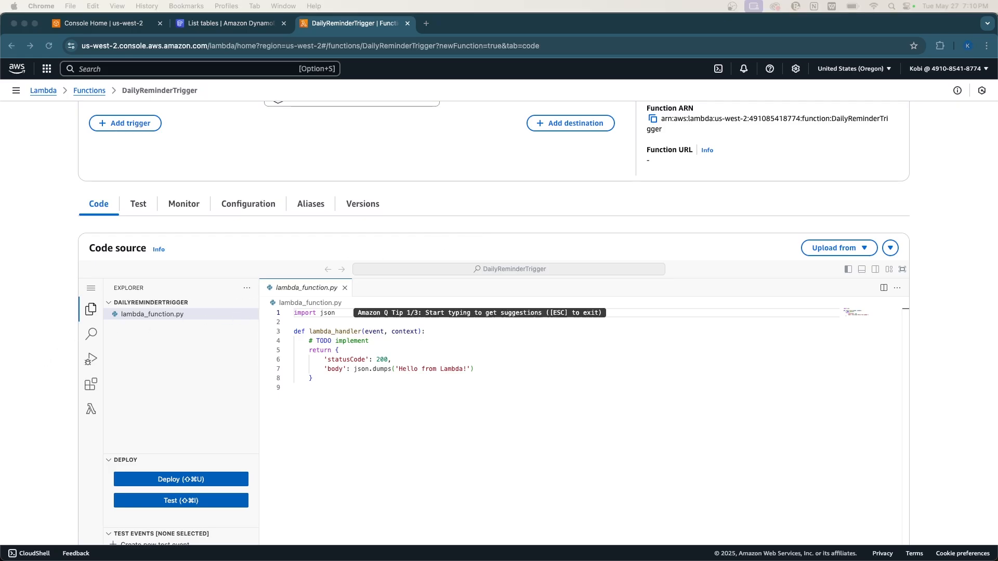
left_click(419, 440)
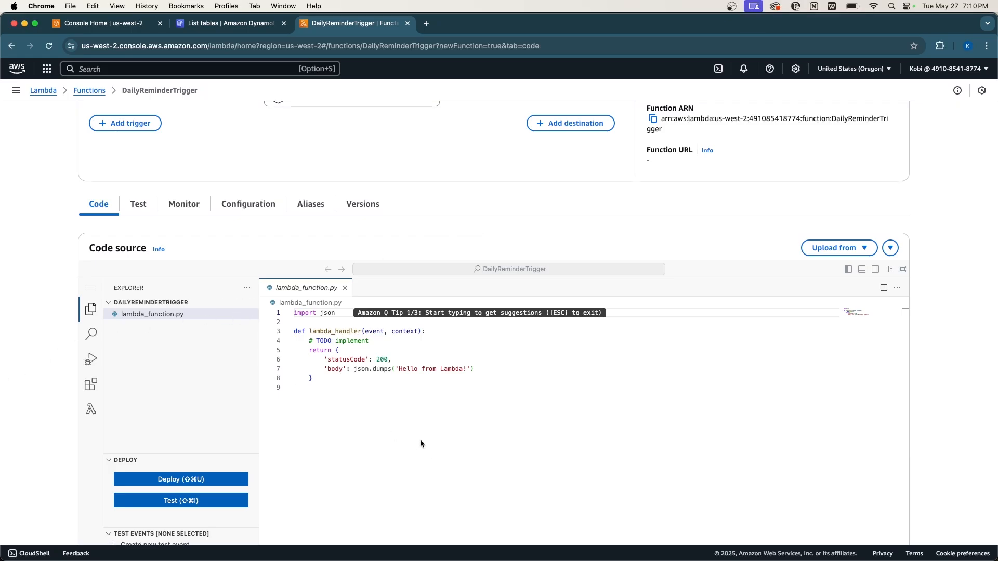
key("cmd+a")
key("super+v")
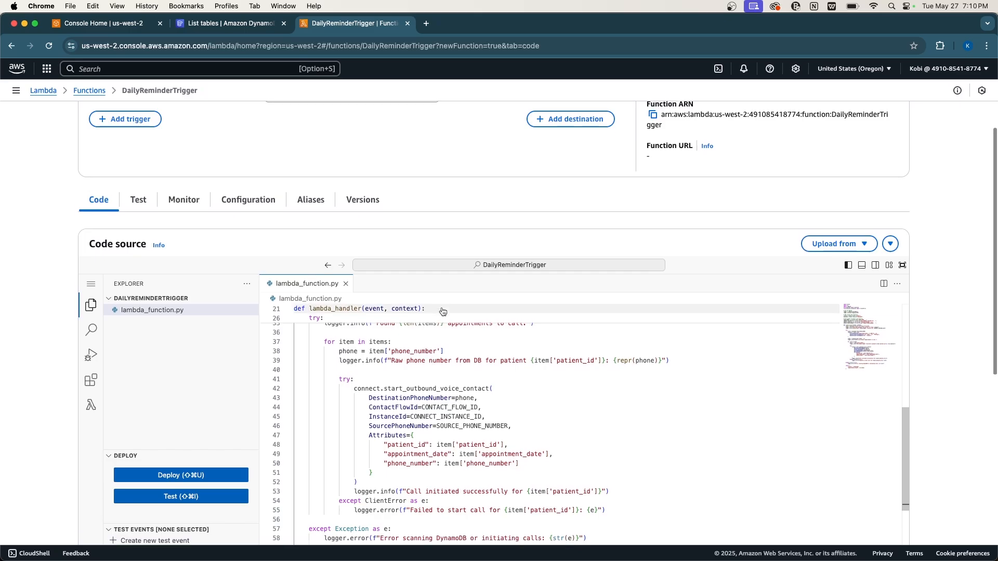
Highlight the datetime/exception import lines and the os.environ.get environment variable lines.
scroll(442, 354, "down", 2)
scroll(441, 354, "up", 15)
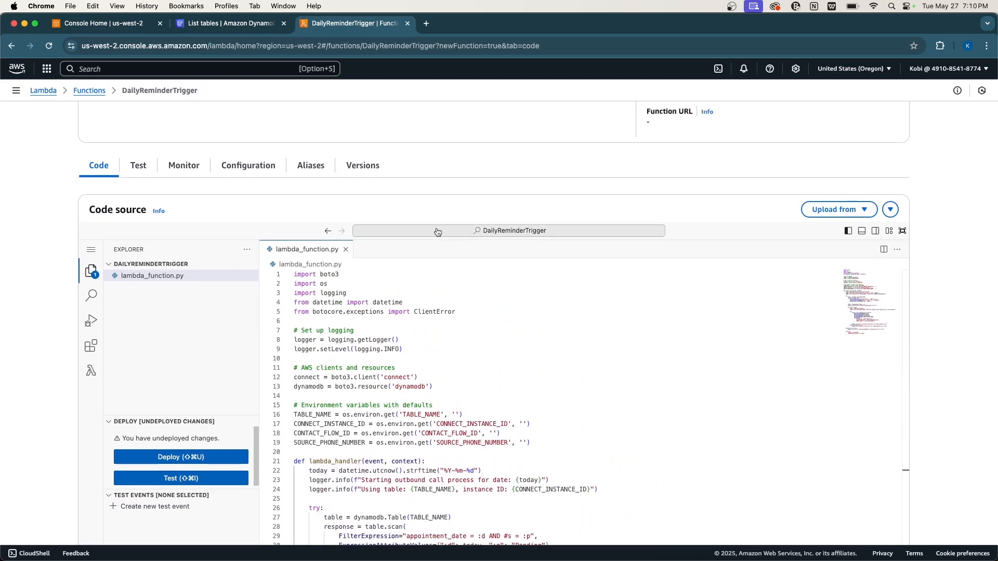
scroll(437, 231, "down", 1)
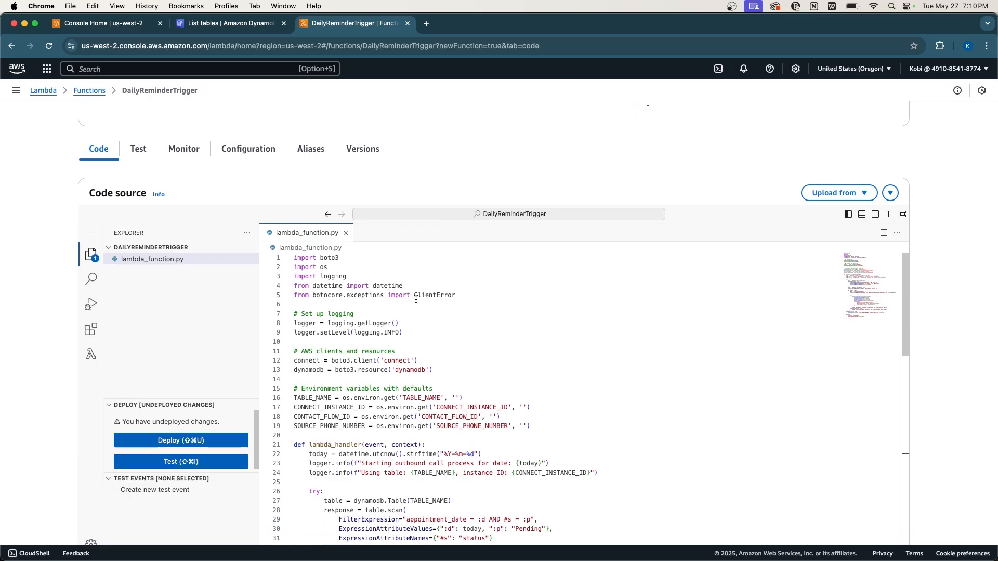
left_click_drag(464, 295, 293, 258)
scroll(362, 349, "down", 1)
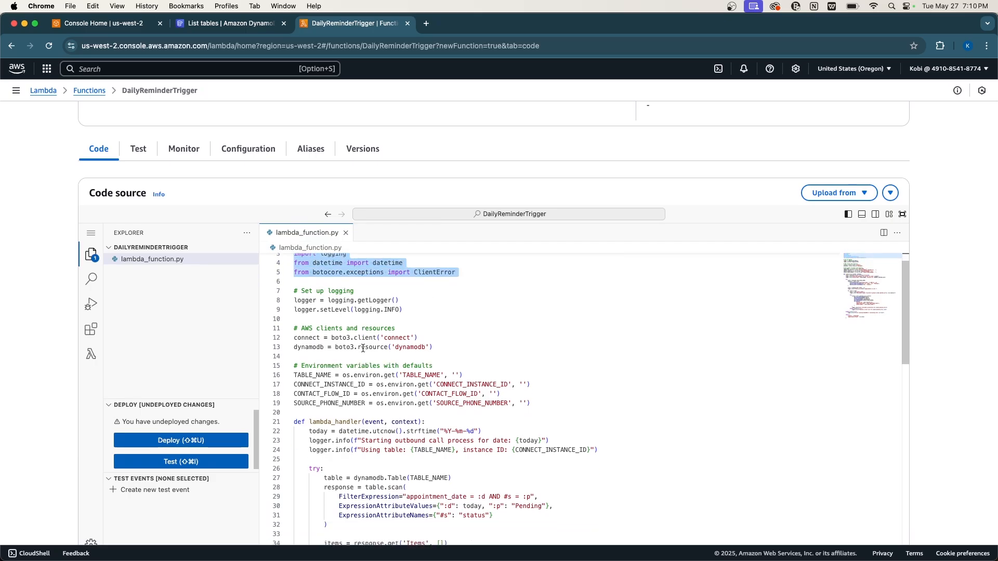
scroll(362, 348, "down", 1)
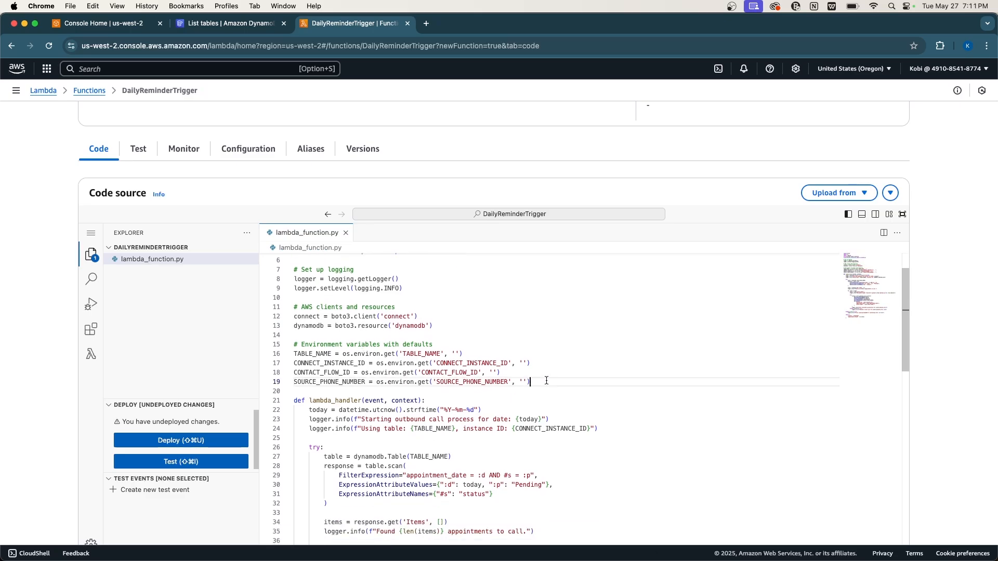
left_click_drag(532, 383, 290, 344)
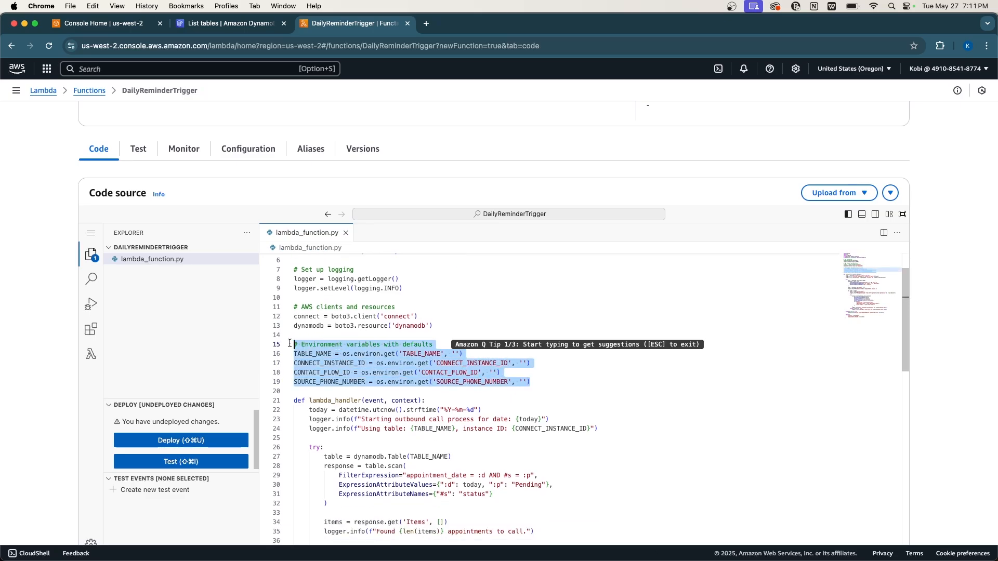
scroll(384, 375, "down", 5)
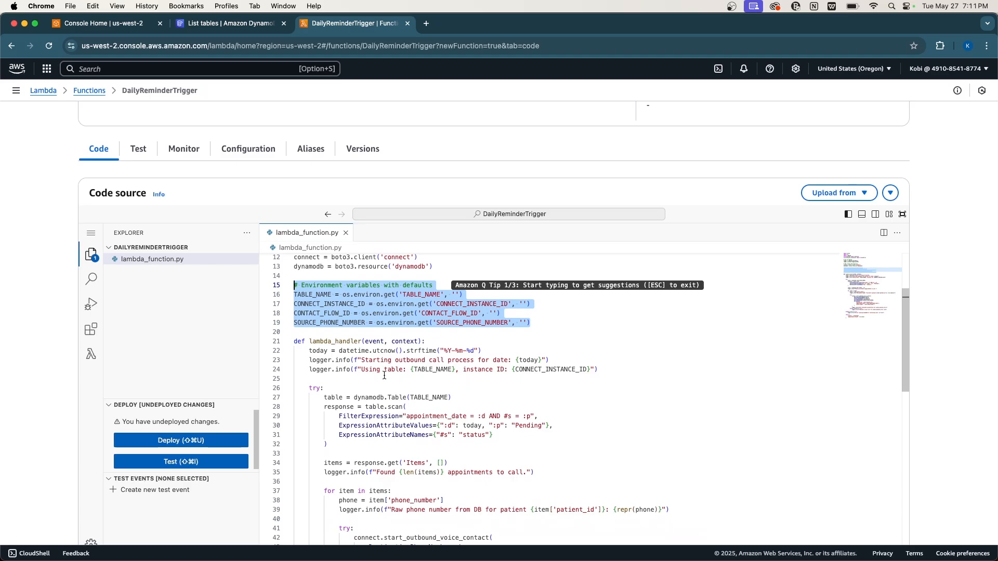
scroll(384, 375, "down", 1)
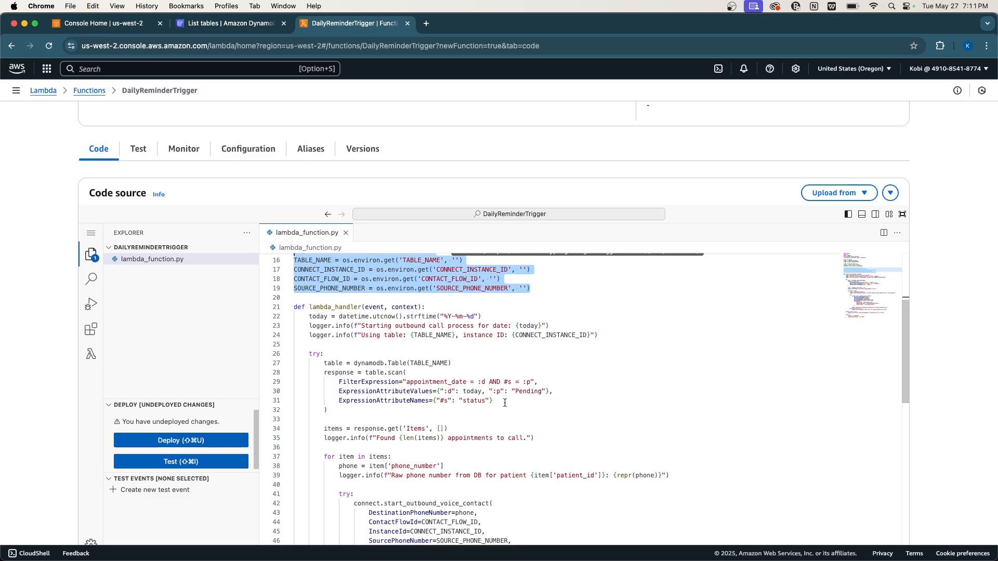
left_click(473, 391)
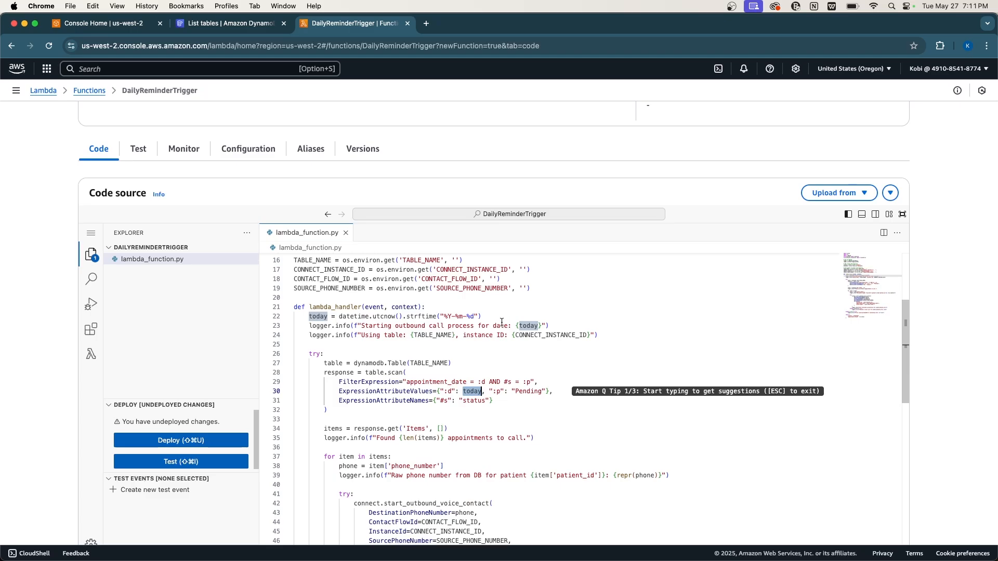
left_click(500, 401)
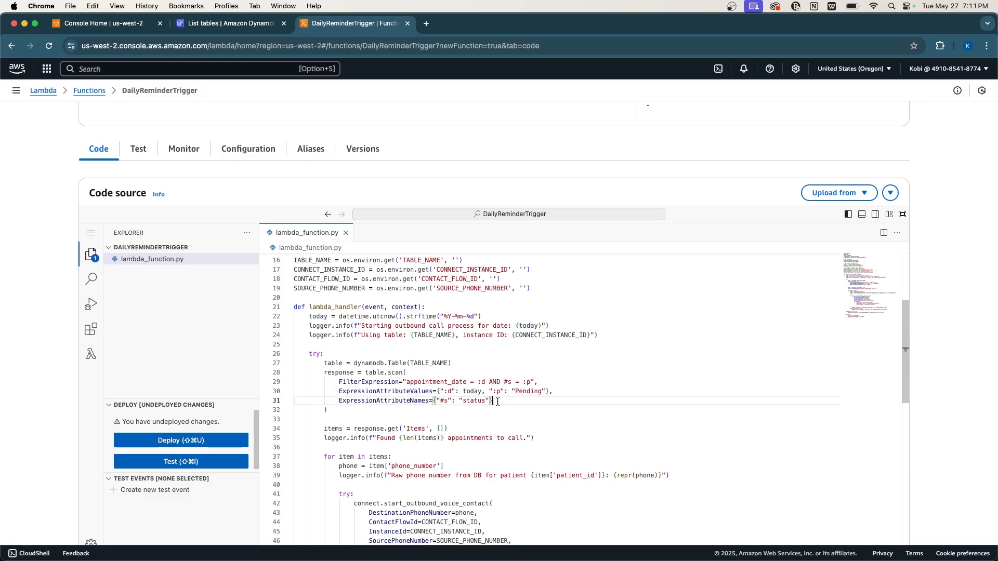
left_click(492, 418)
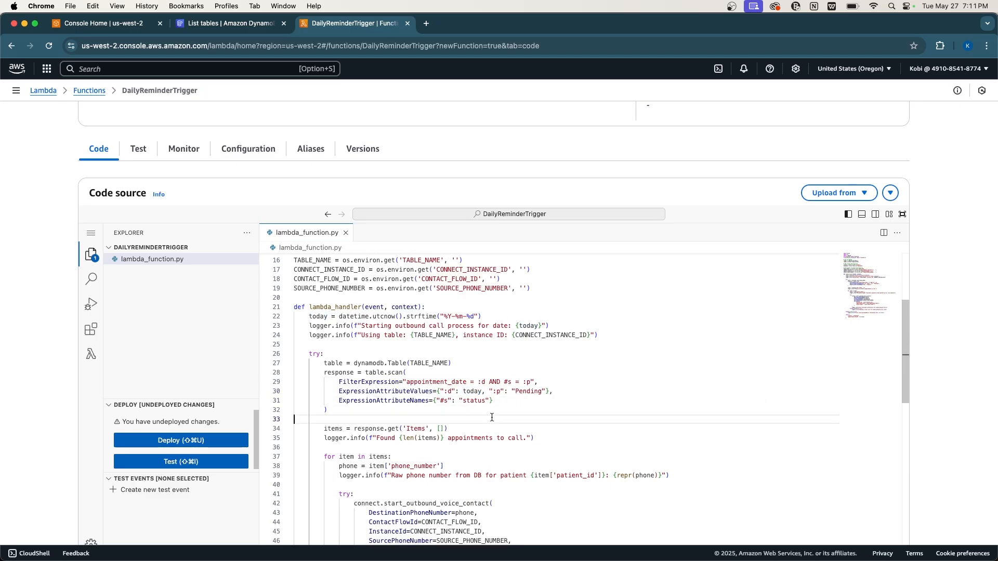
double_click(529, 393)
left_click(504, 417)
left_click(388, 410)
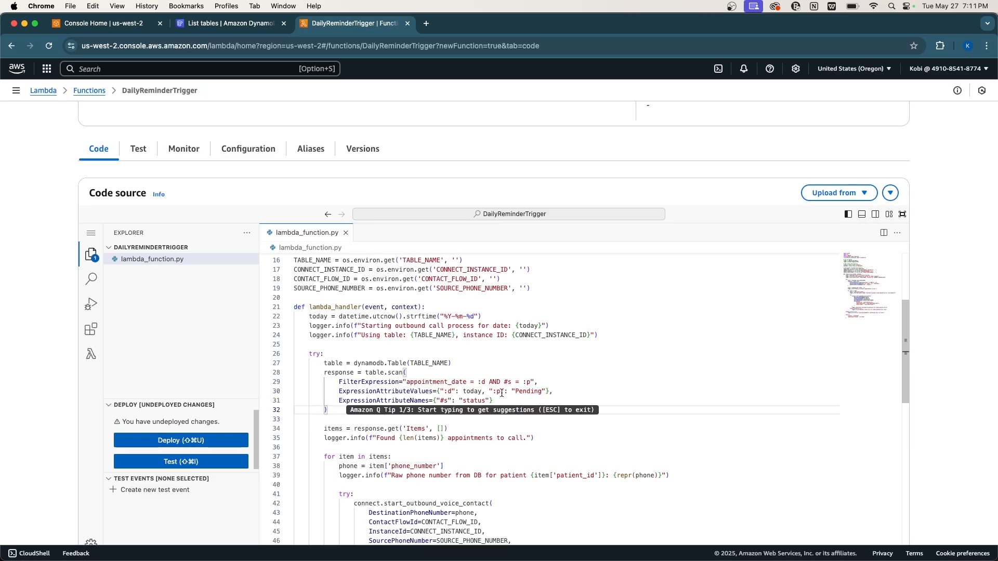
double_click(529, 392)
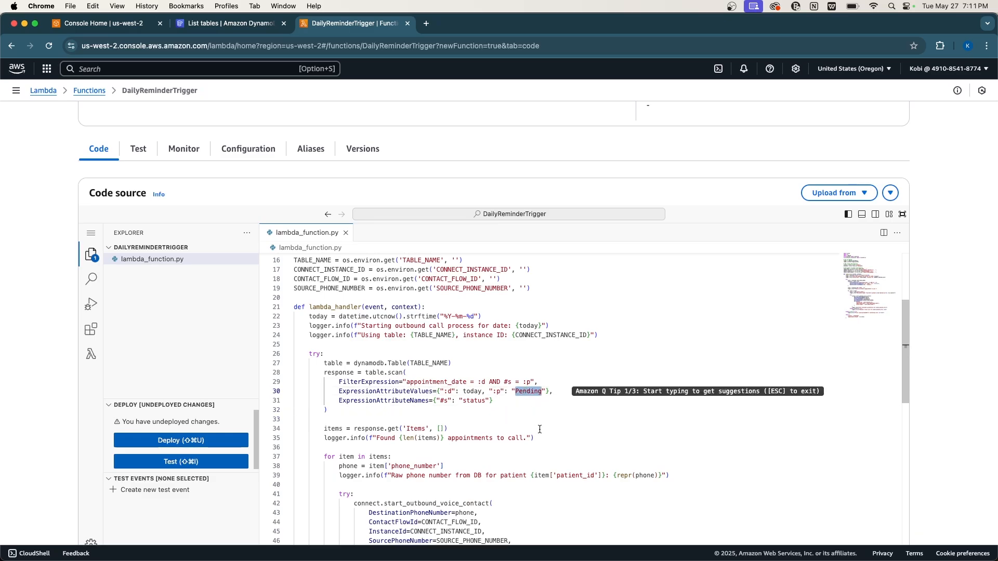
scroll(515, 427, "down", 2)
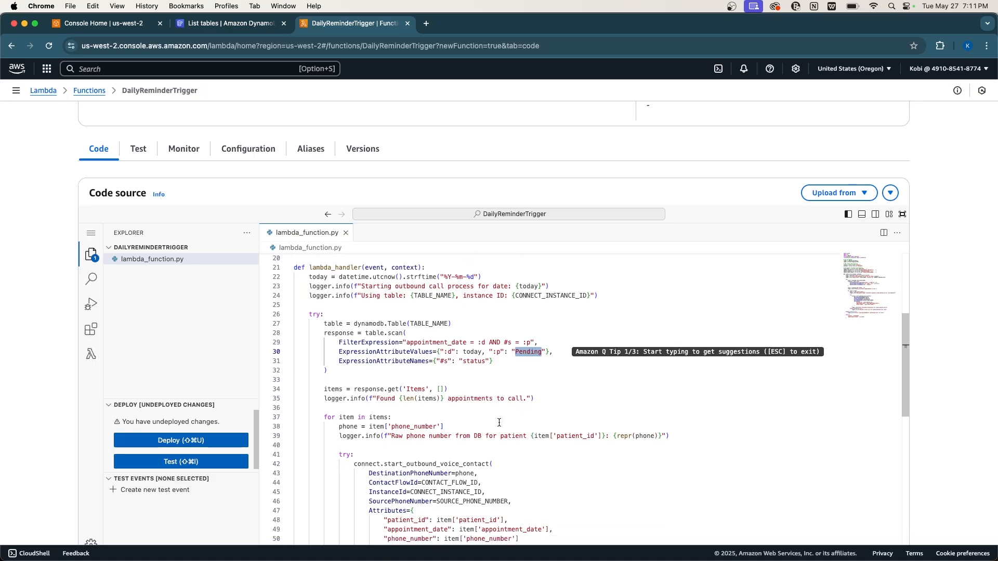
scroll(478, 430, "down", 4)
double_click(430, 384)
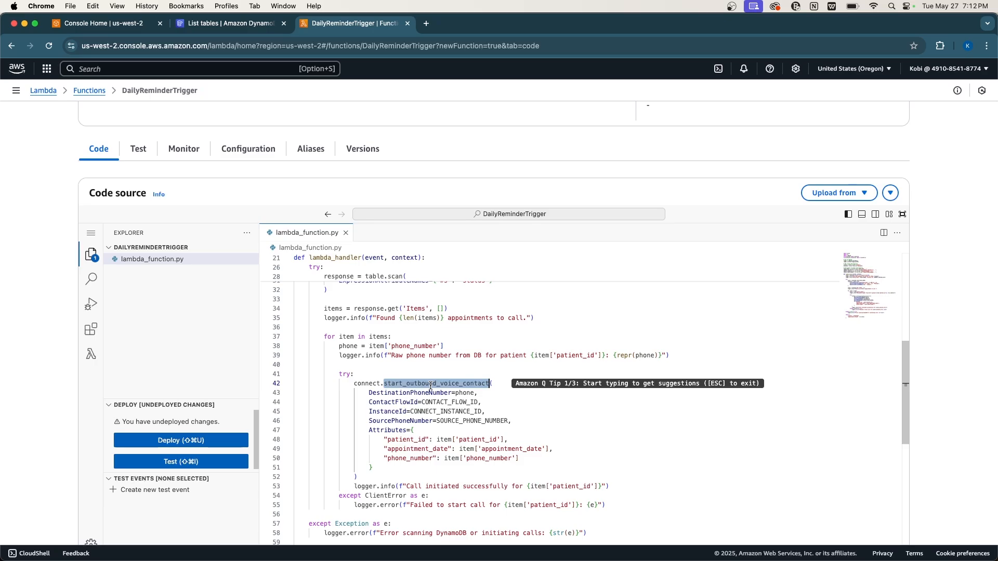
scroll(431, 386, "down", 3)
scroll(452, 376, "up", 15)
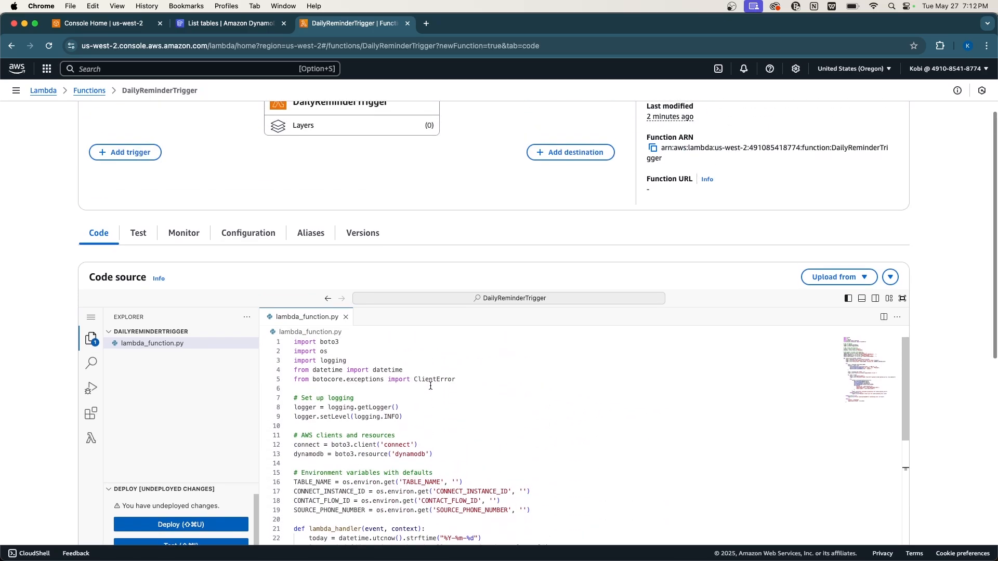
scroll(473, 367, "down", 2)
scroll(501, 260, "down", 1)
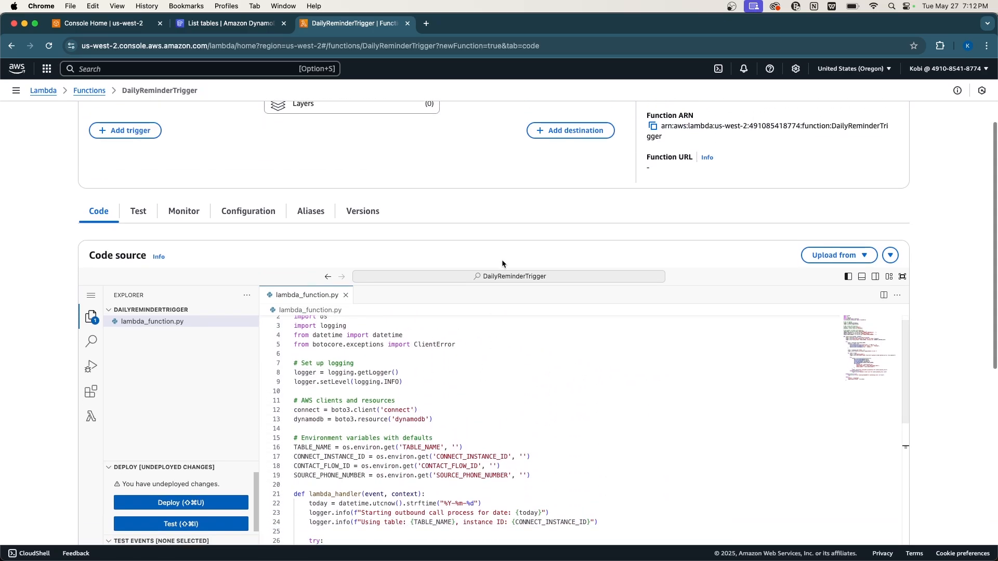
scroll(529, 430, "down", 1)
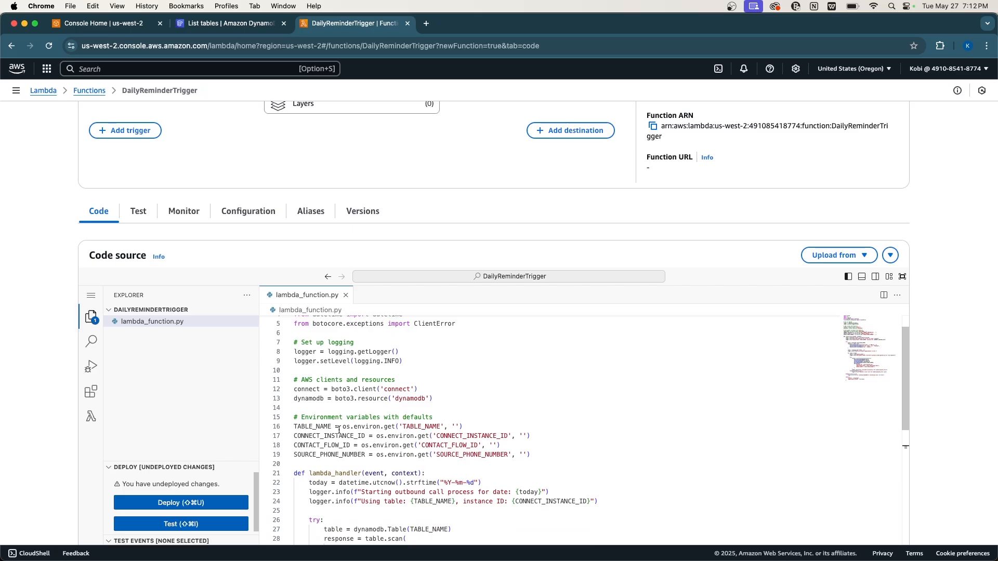
Edit DailyReminderTrigger's environment variables and add the key TABLE_NAME.
left_click(242, 220)
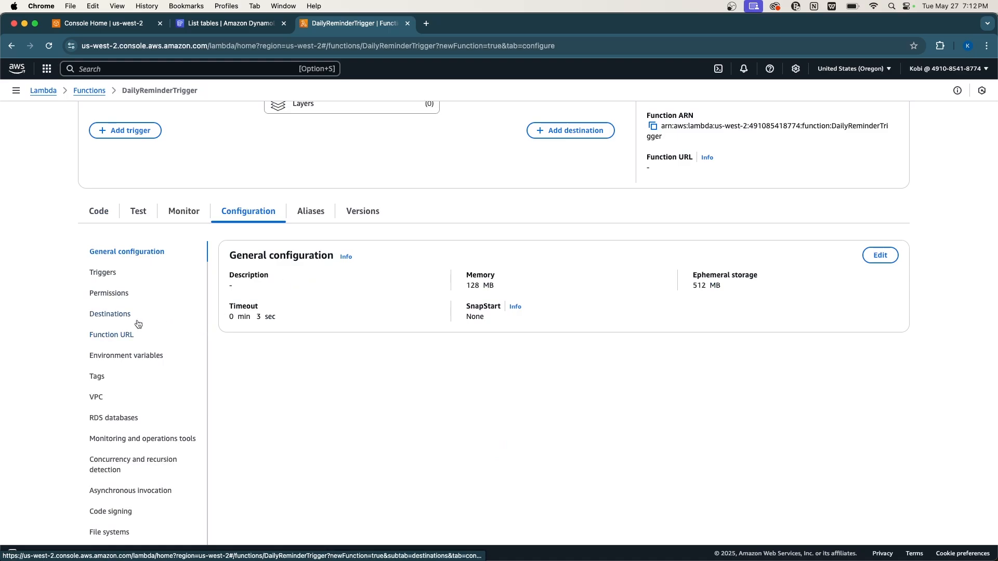
left_click(127, 359)
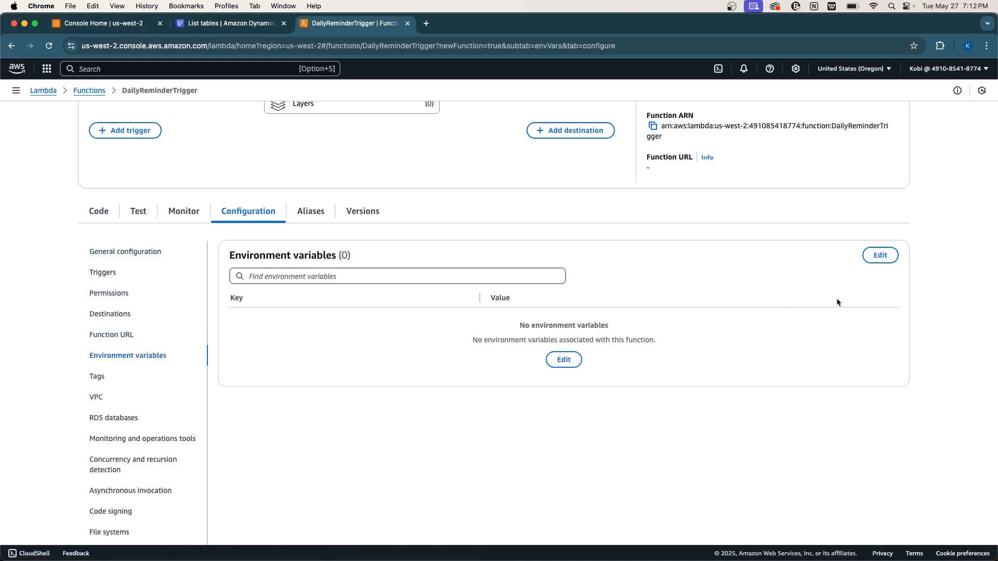
left_click(564, 360)
left_click(145, 203)
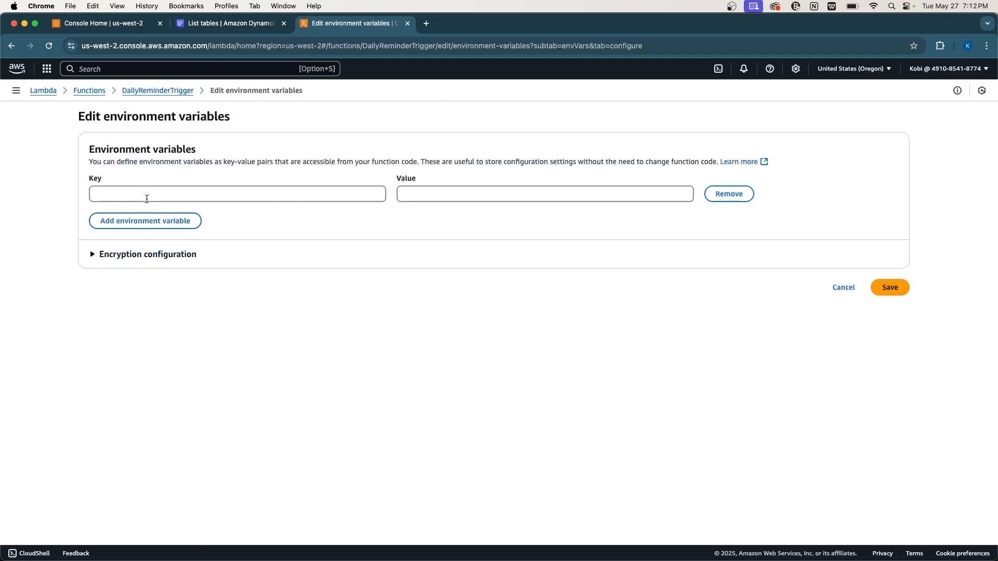
left_click(137, 193)
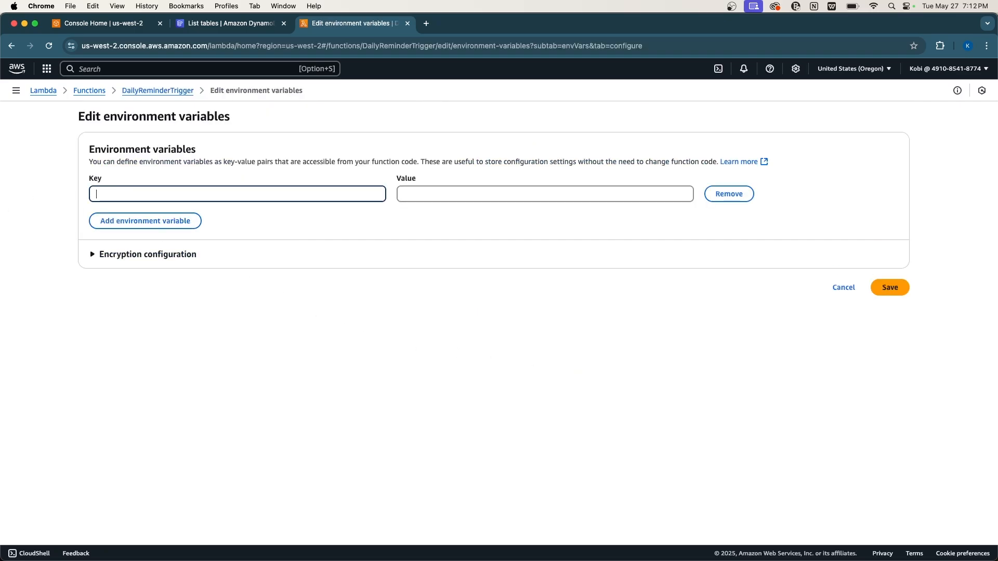
key("super+Tab")
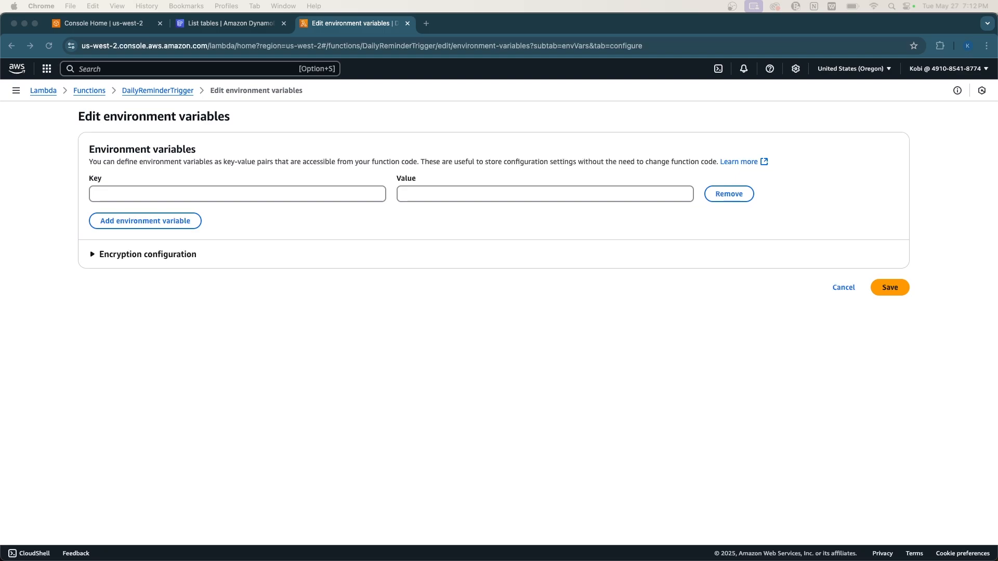
left_click(108, 195)
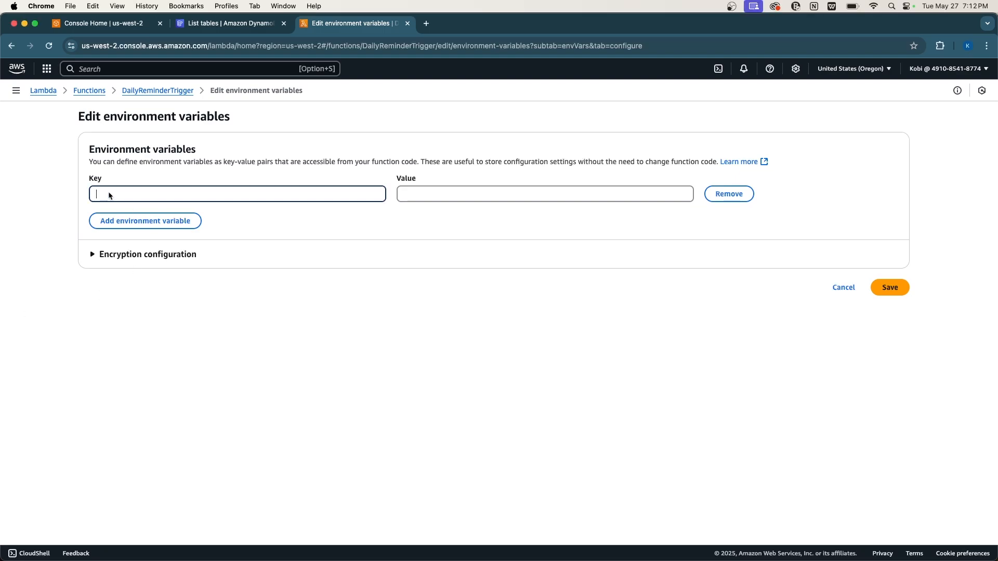
type("TABLE_NAME")
Add the keys CONNECT_INSTANCE_ID and CONTACT_FLOW_ID.
left_click(149, 220)
left_click(136, 218)
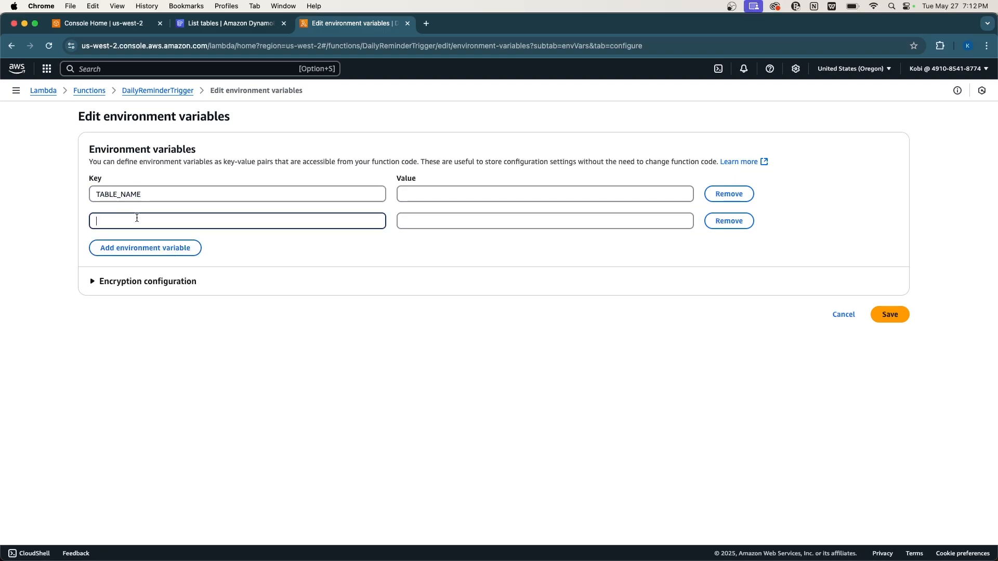
key("super+Tab")
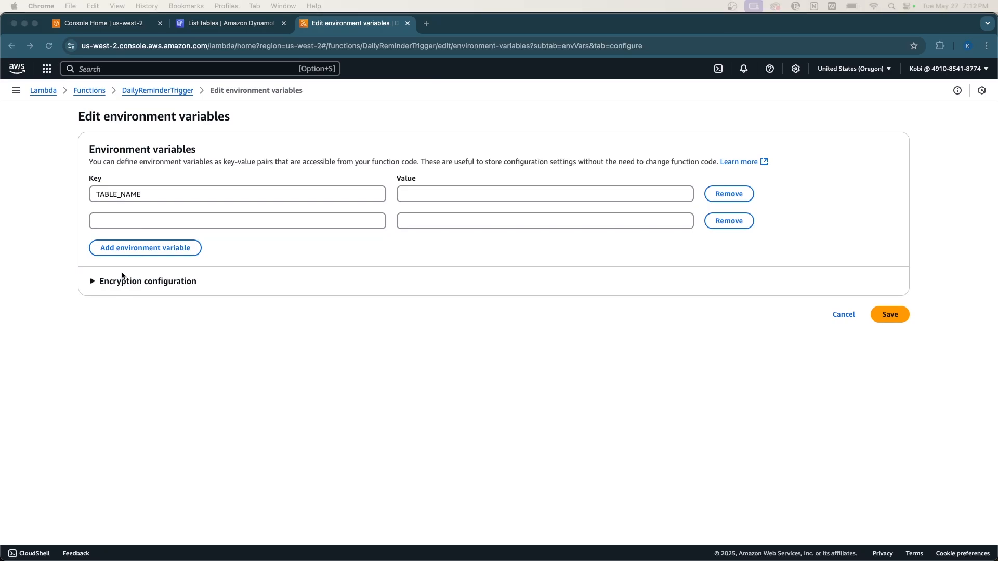
left_click(98, 216)
type("CONNECT_INSTANCE_ID")
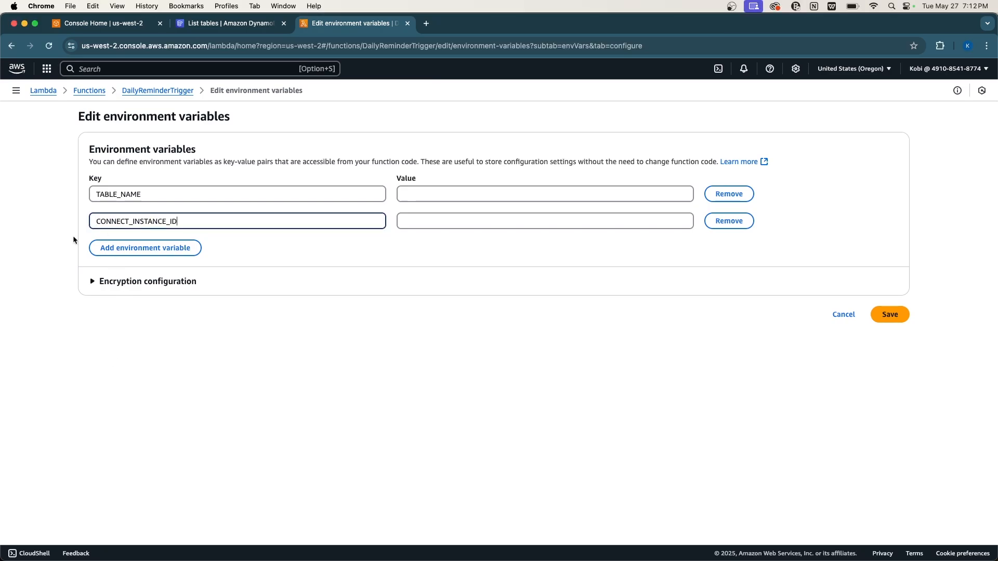
left_click(133, 249)
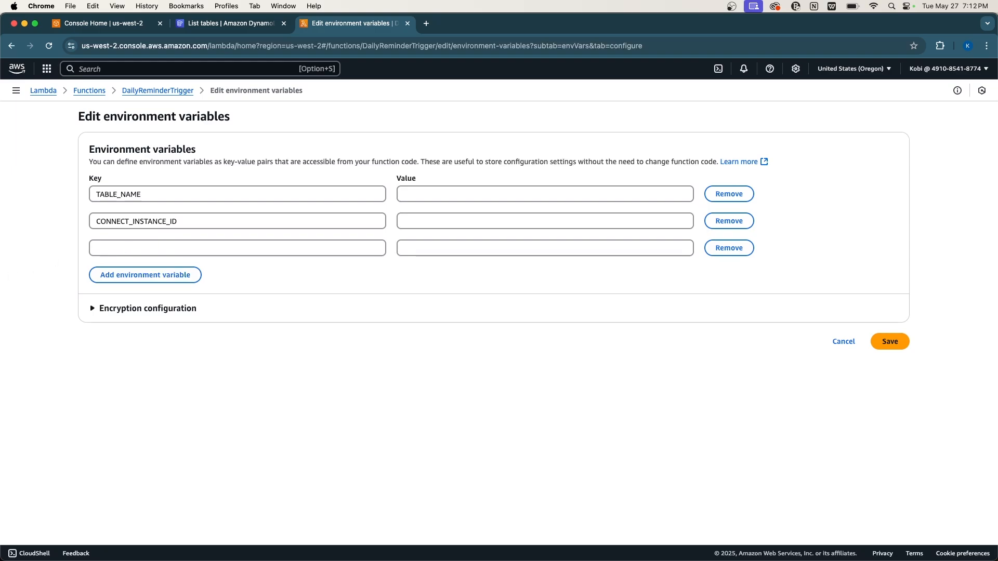
key("super+Tab")
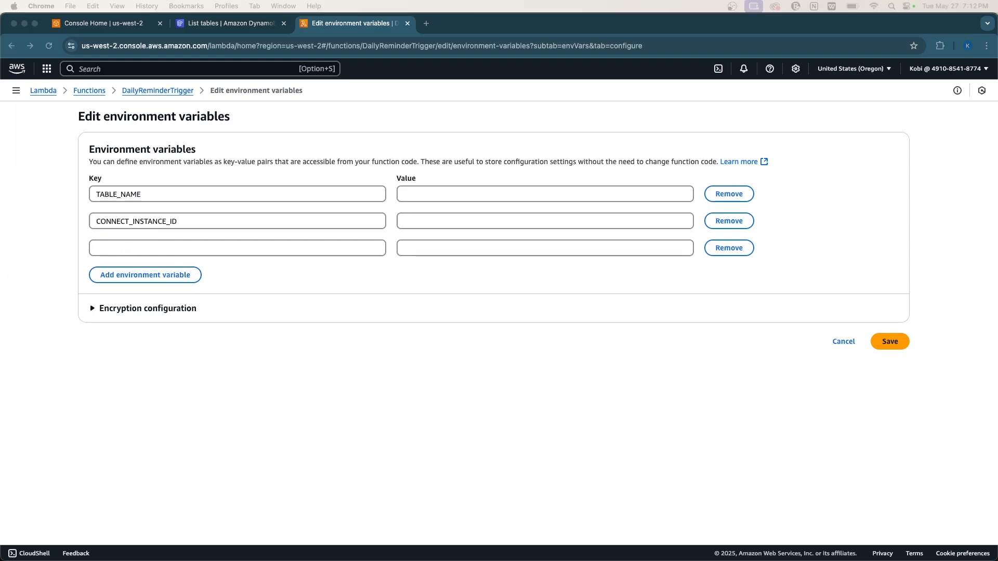
left_click(110, 242)
type("CONTACT_FLOW_ID")
Add the fourth key SOURCE_PHONE_NUMBER, check the key names, and return to the DynamoDB tab.
left_click(129, 273)
left_click(134, 278)
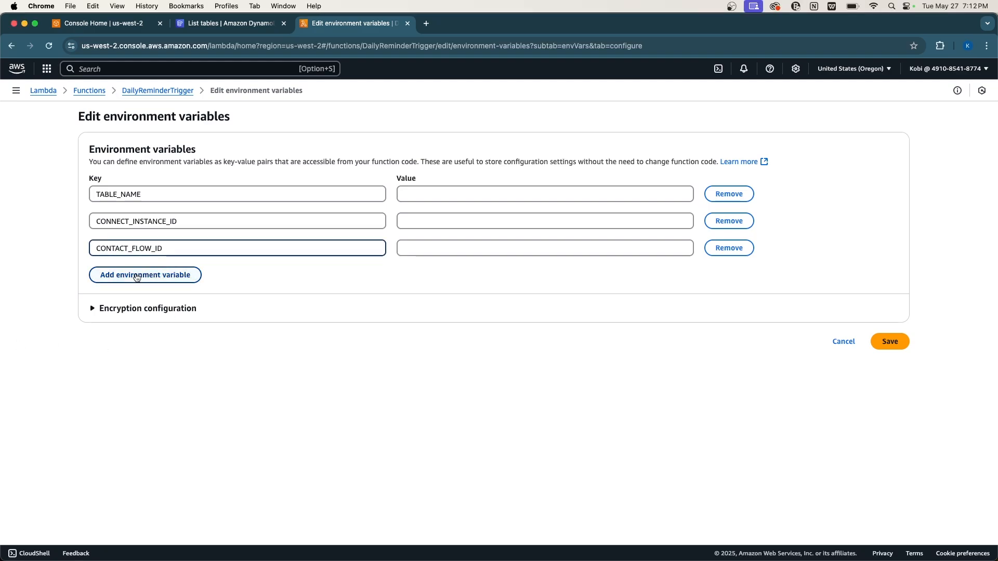
left_click(136, 276)
type("SOURCE_PHONE_NUMBER")
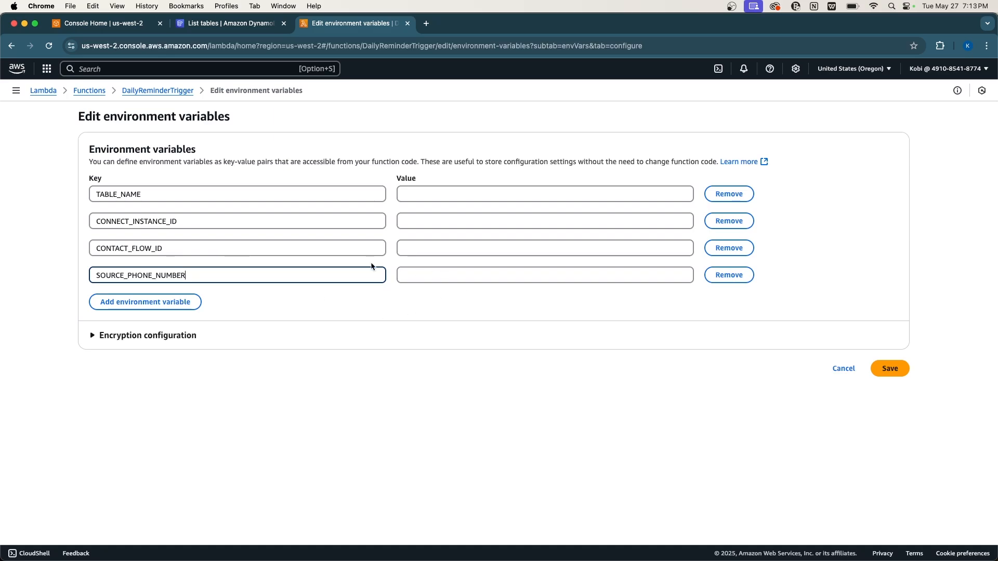
double_click(158, 276)
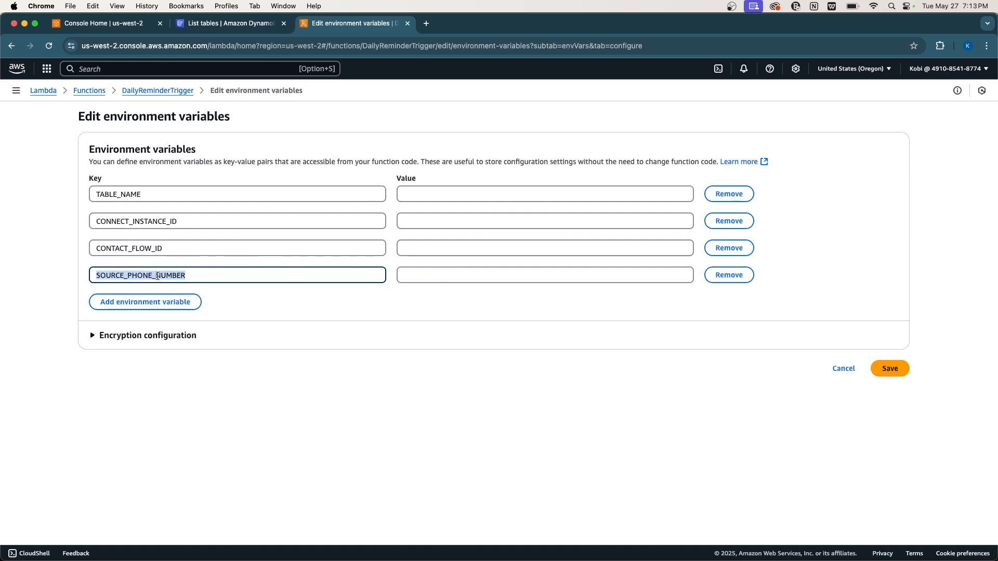
left_click(119, 250)
left_click(141, 224)
double_click(140, 224)
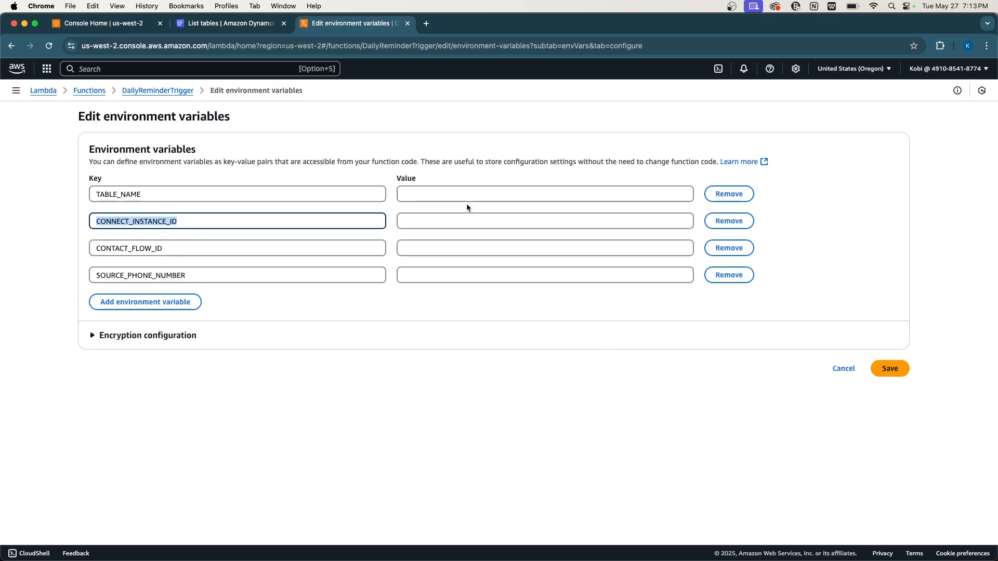
left_click(217, 23)
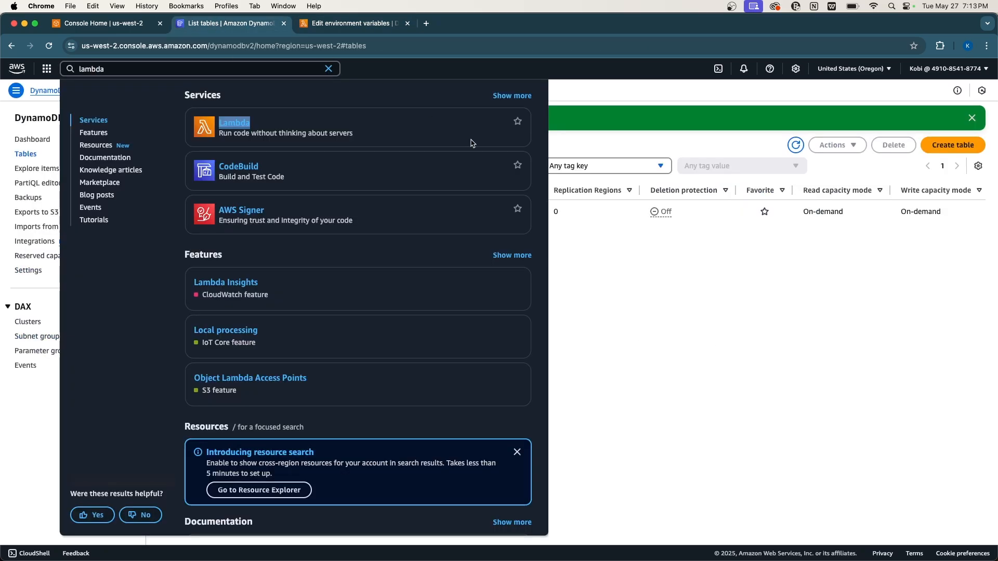
Copy the PatientAppointments table name into TABLE_NAME's value and save the environment variables.
left_click(690, 287)
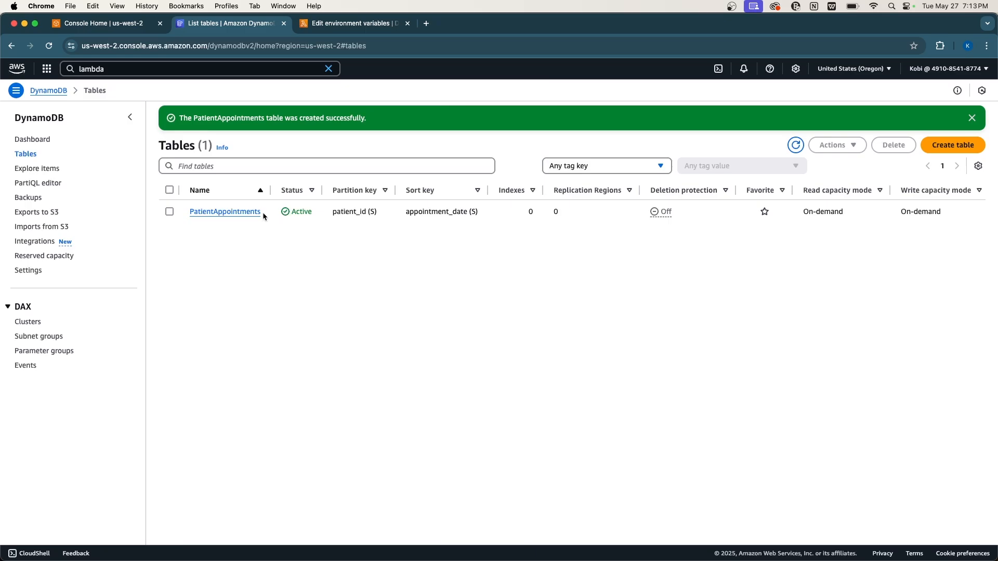
double_click(229, 117)
key("super+c")
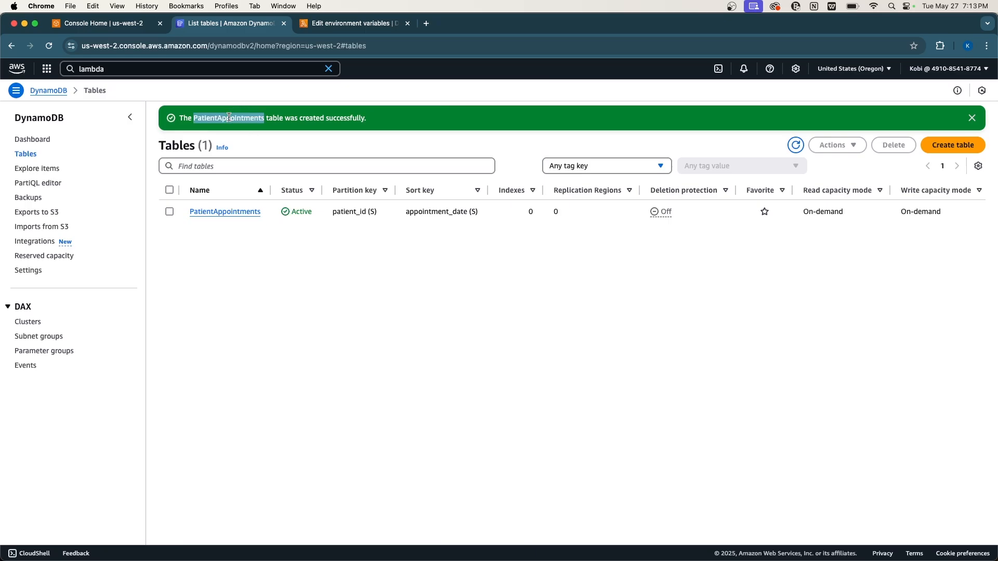
left_click(349, 23)
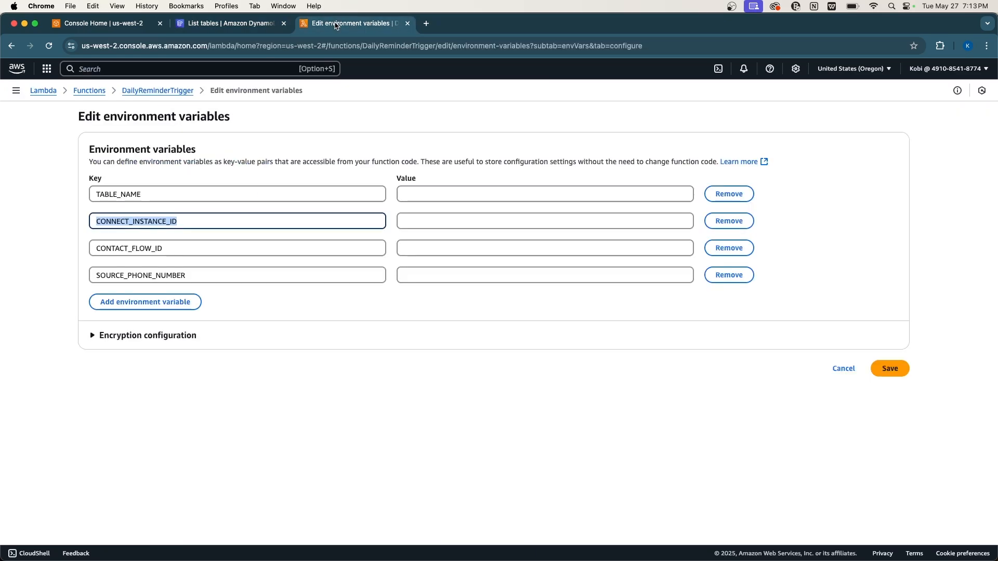
left_click(441, 197)
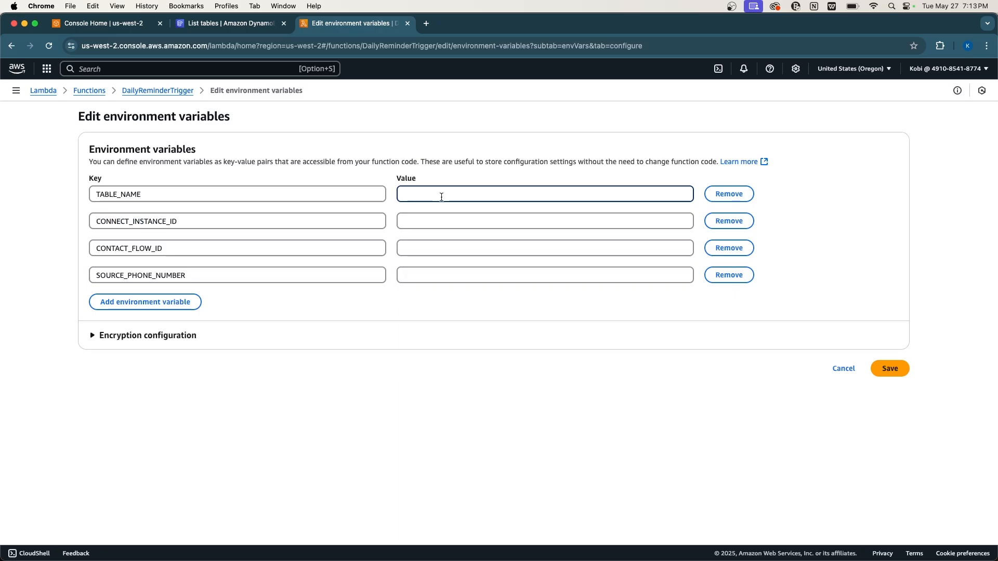
key("super+v")
left_click(882, 369)
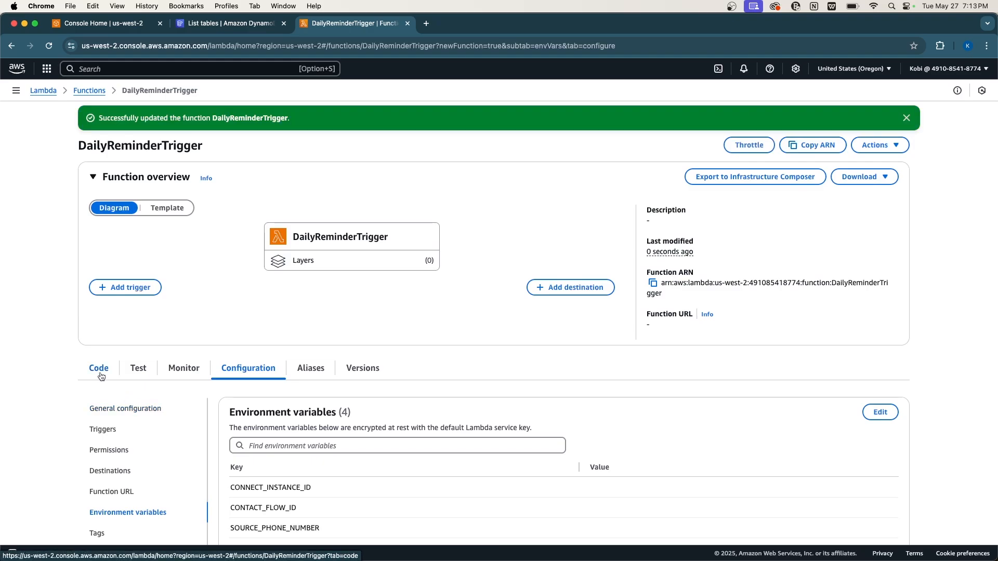
left_click(99, 369)
scroll(365, 351, "down", 5)
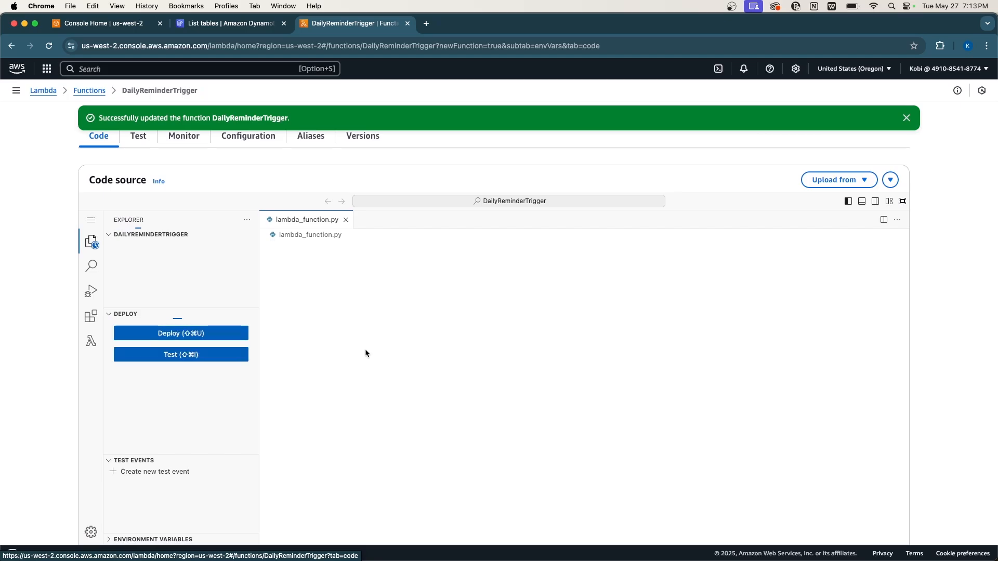
scroll(366, 353, "down", 3)
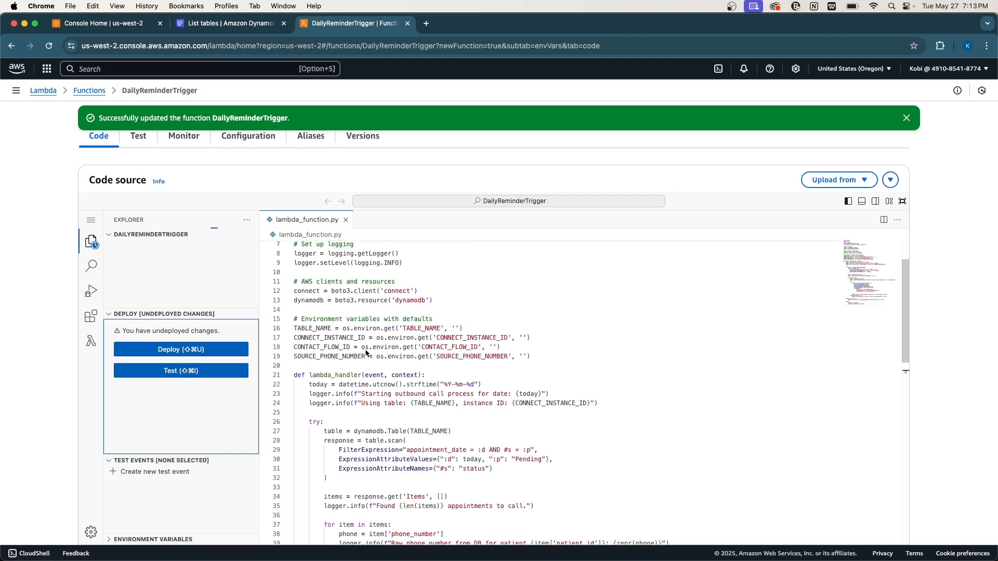
scroll(365, 352, "down", 10)
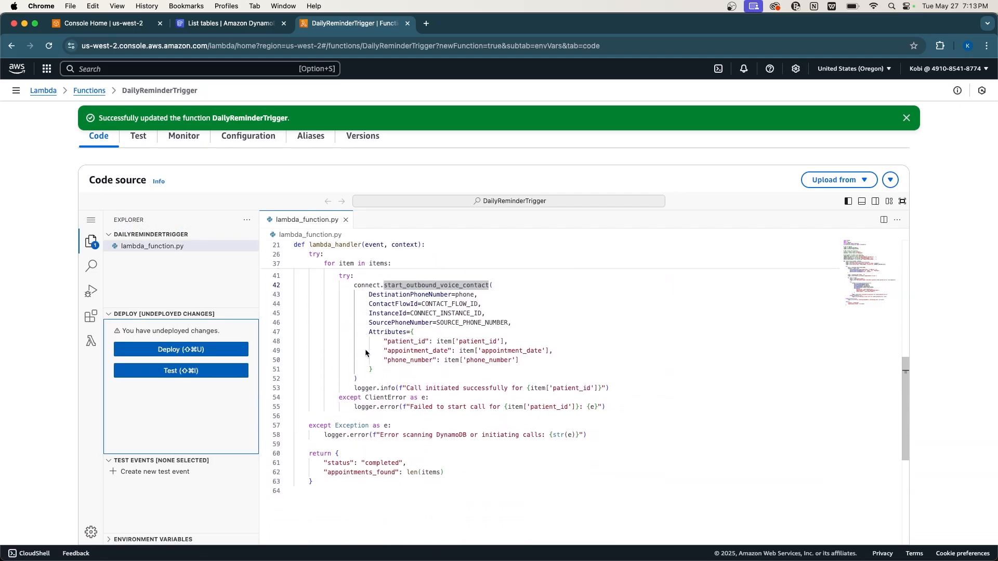
scroll(365, 352, "up", 4)
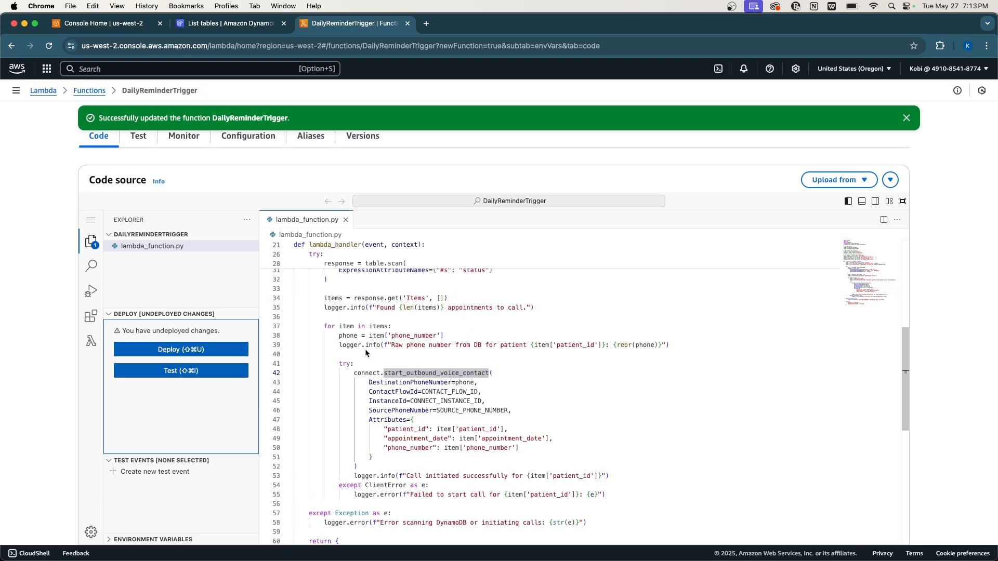
scroll(365, 350, "up", 6)
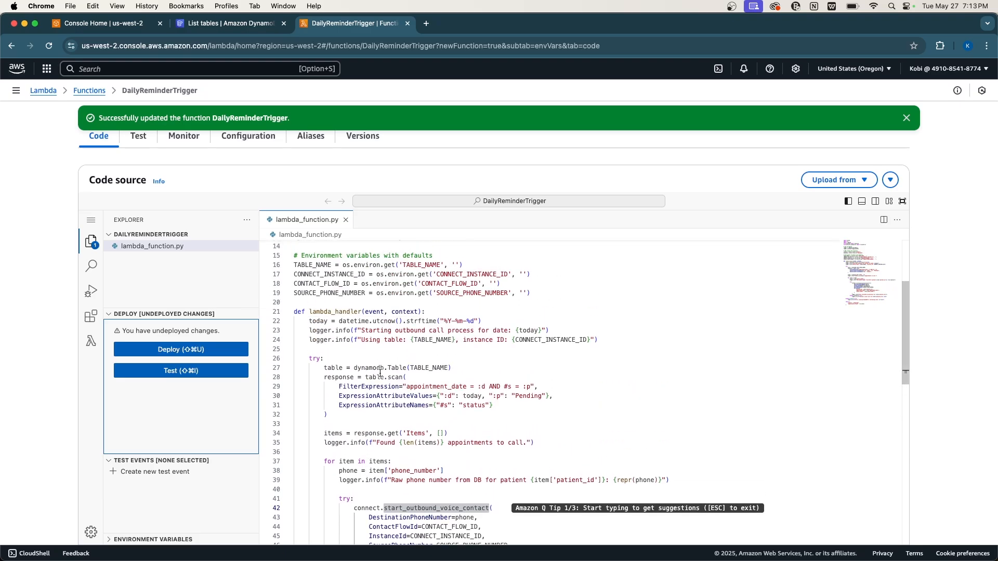
double_click(396, 378)
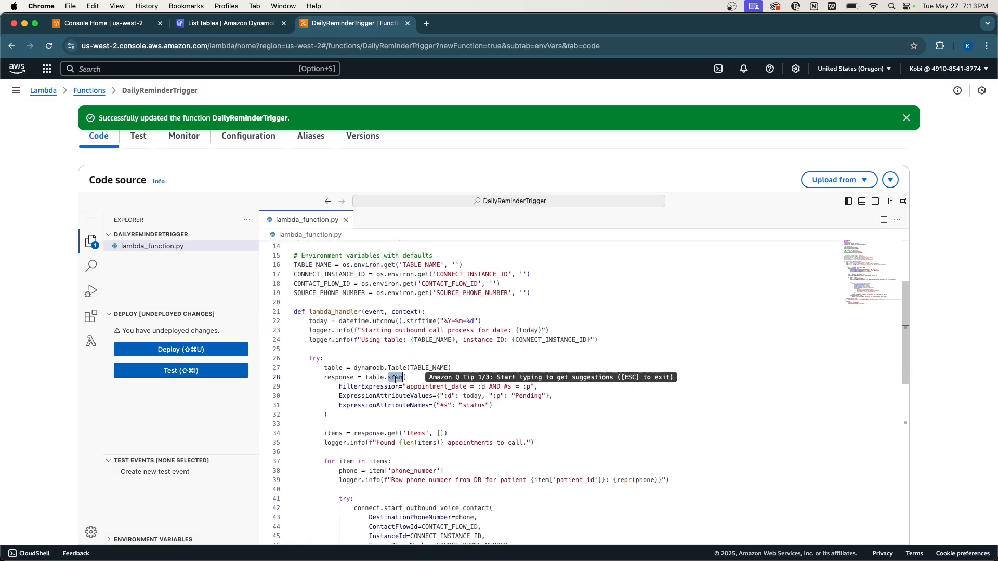
scroll(427, 445, "down", 8)
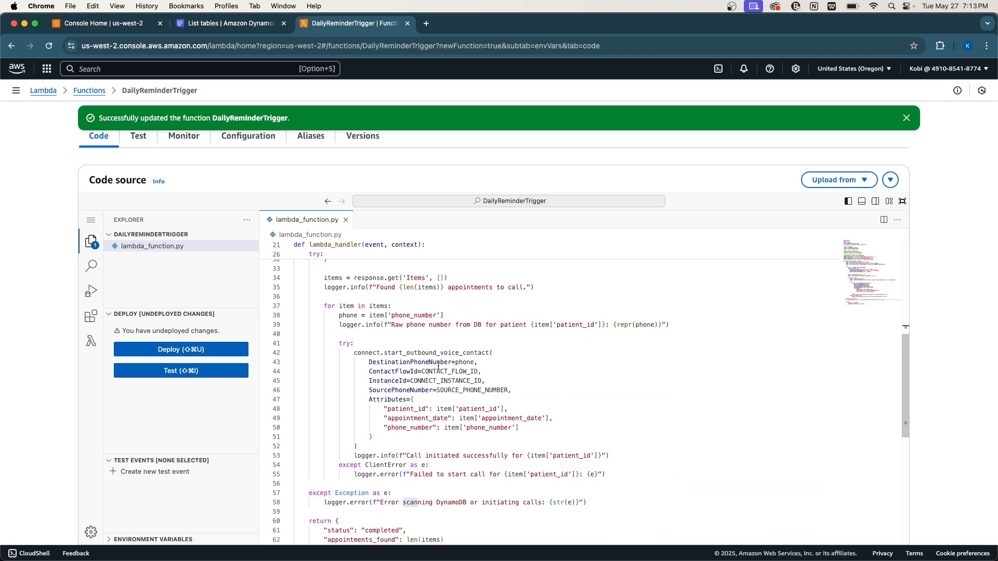
left_click(432, 354)
double_click(432, 353)
scroll(446, 433, "down", 2)
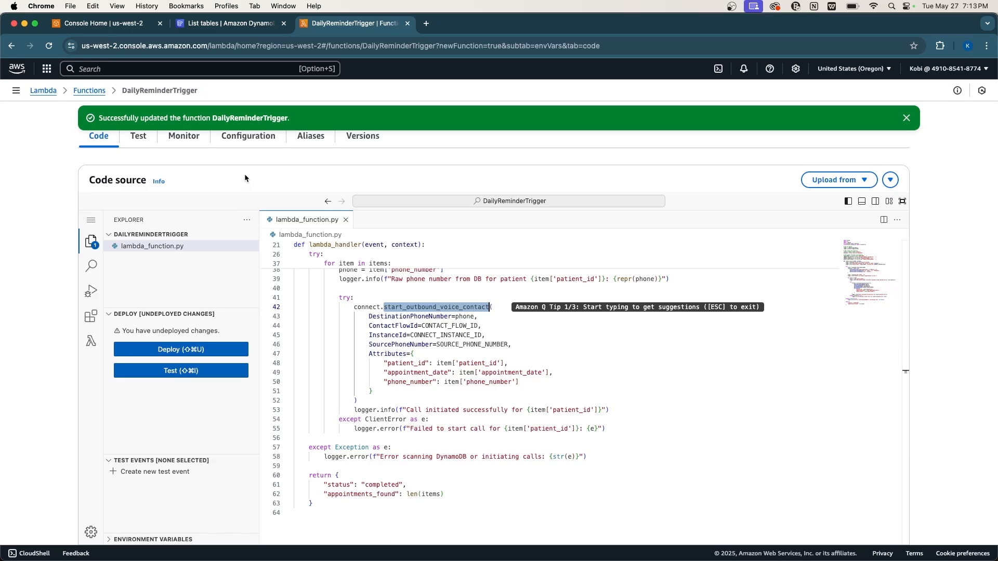
scroll(244, 173, "up", 2)
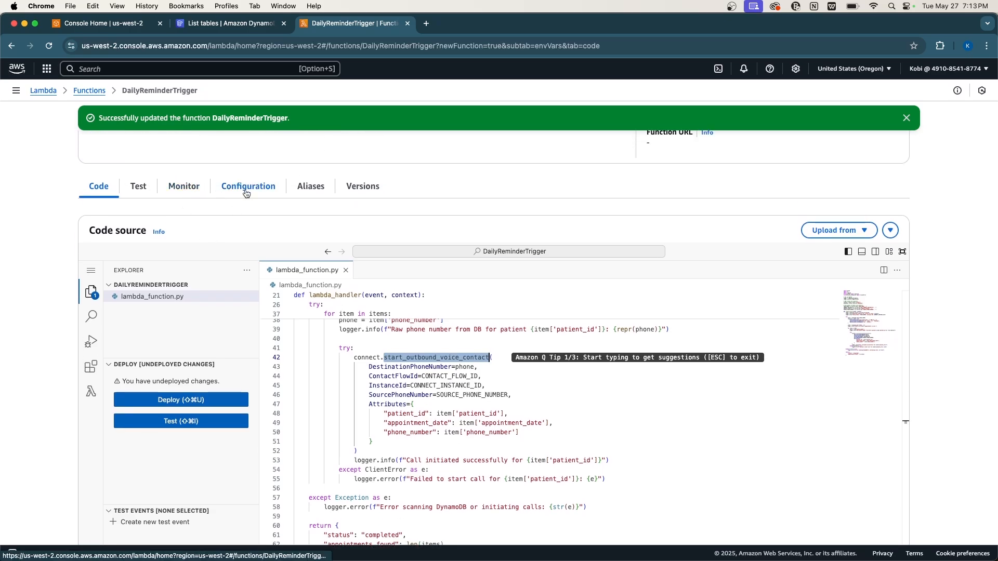
left_click(247, 192)
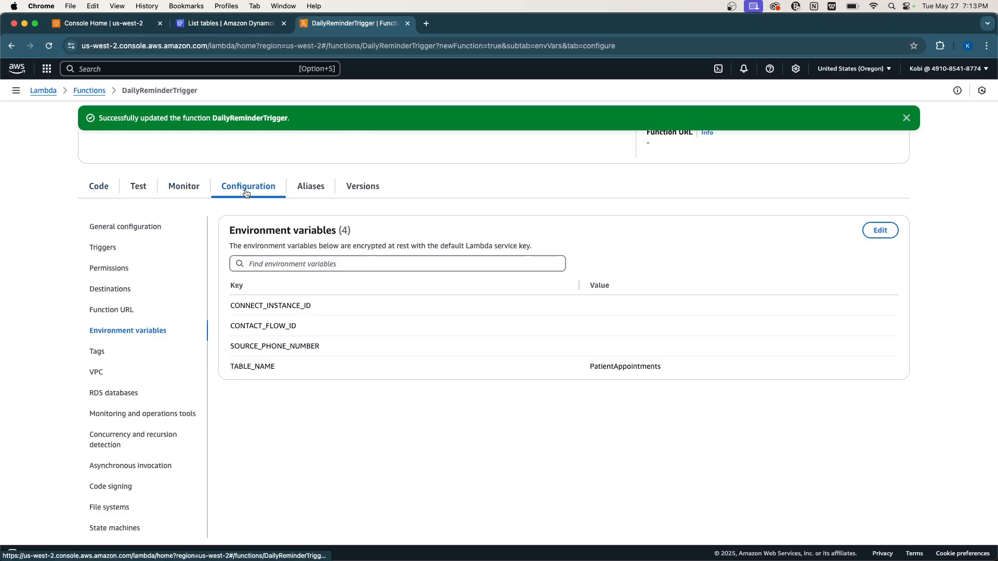
Open DailyReminderTrigger's execution role in IAM and start creating an inline policy.
left_click(119, 274)
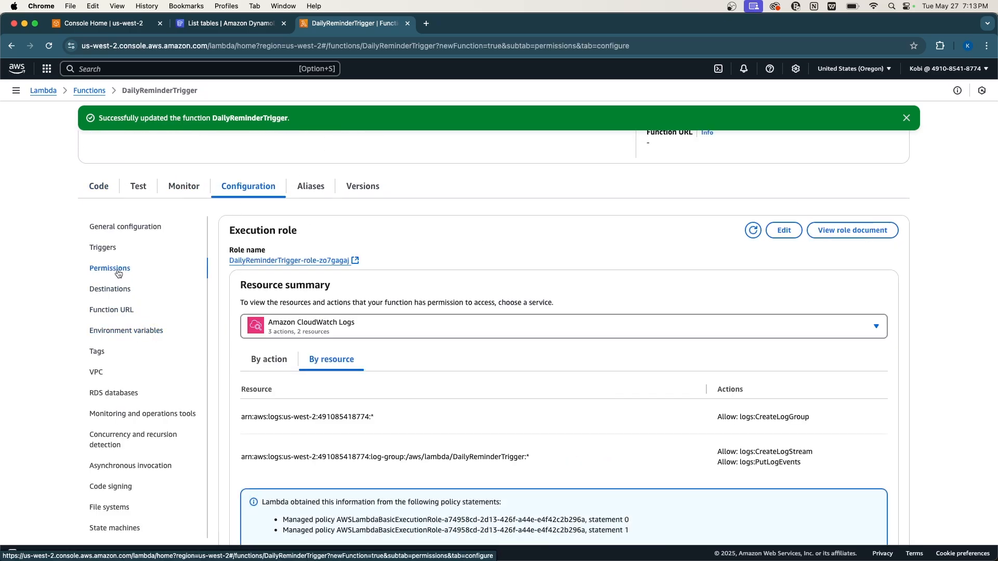
left_click(262, 260)
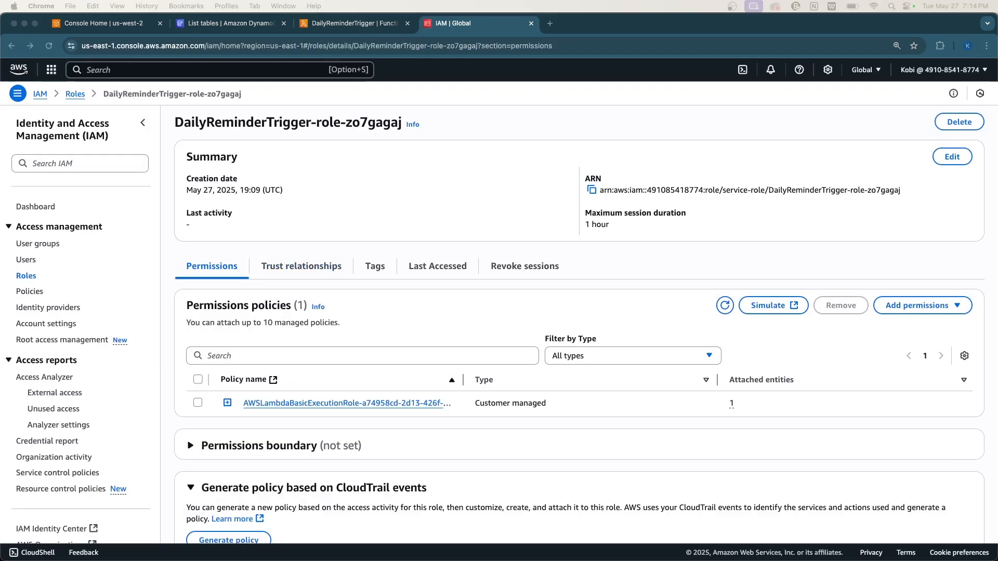
scroll(262, 262, "down", 2)
left_click(364, 255)
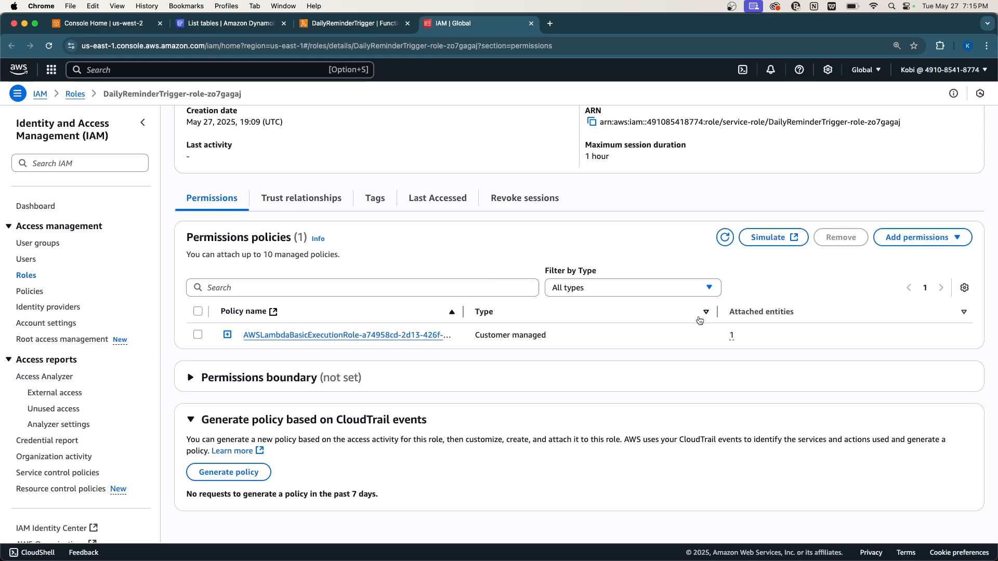
left_click(921, 237)
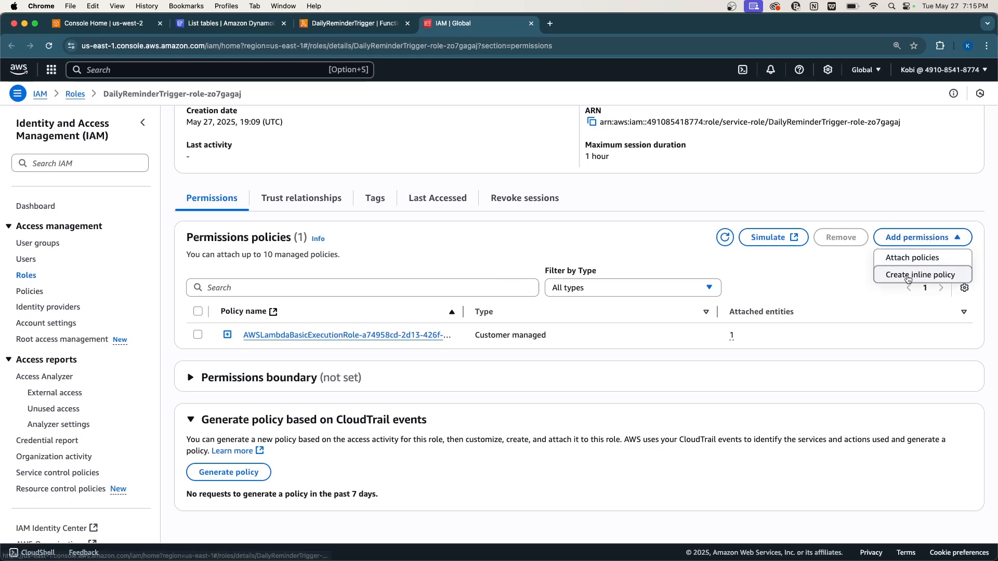
left_click(915, 274)
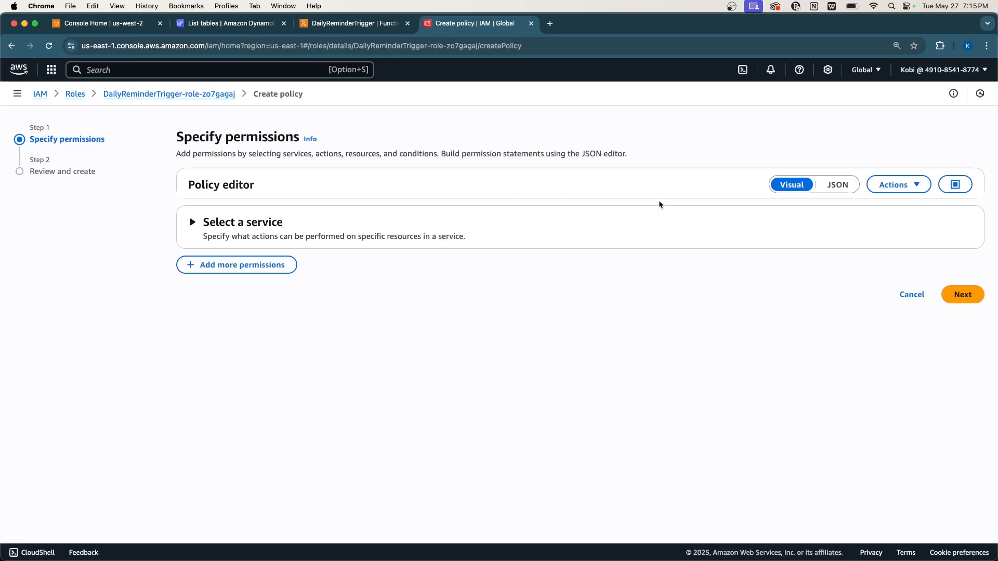
Allow the DynamoDB Scan action on all resources in the inline policy.
left_click(245, 225)
left_click(245, 225)
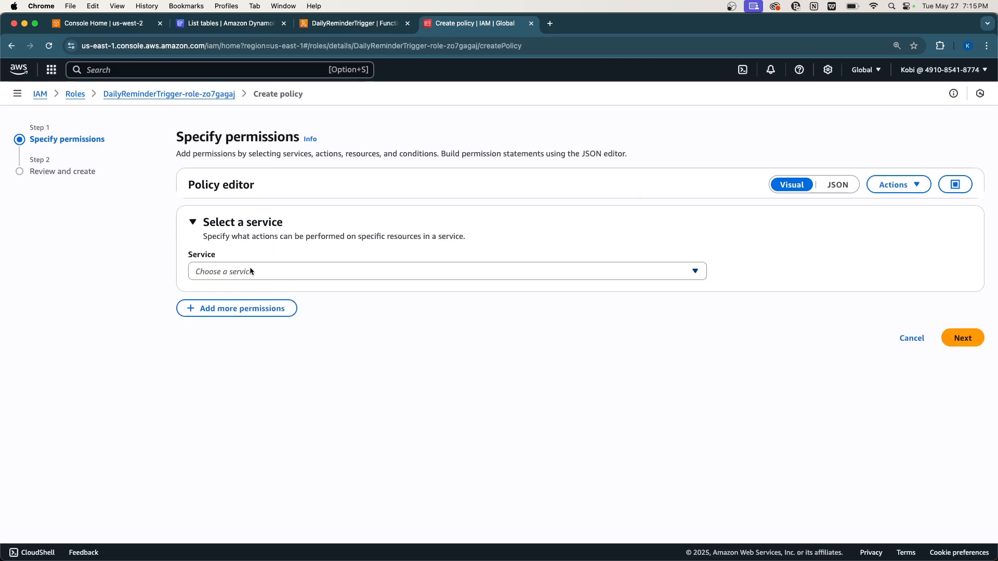
left_click(251, 272)
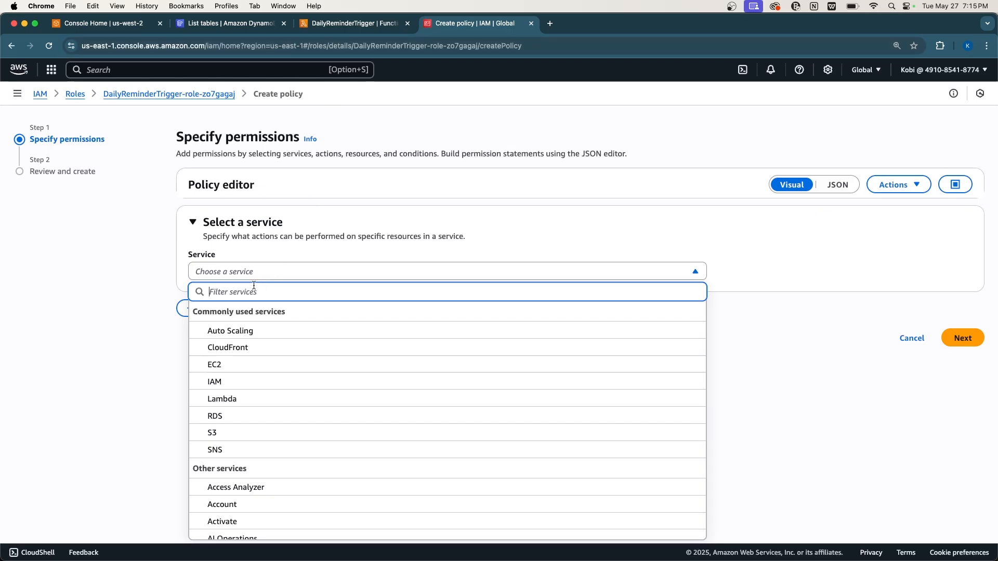
type("dy")
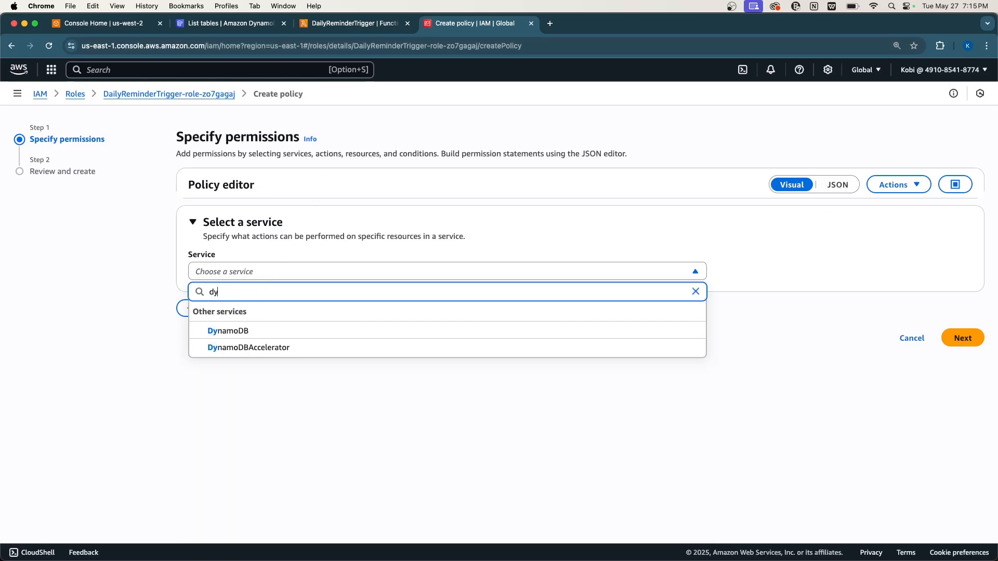
left_click(217, 330)
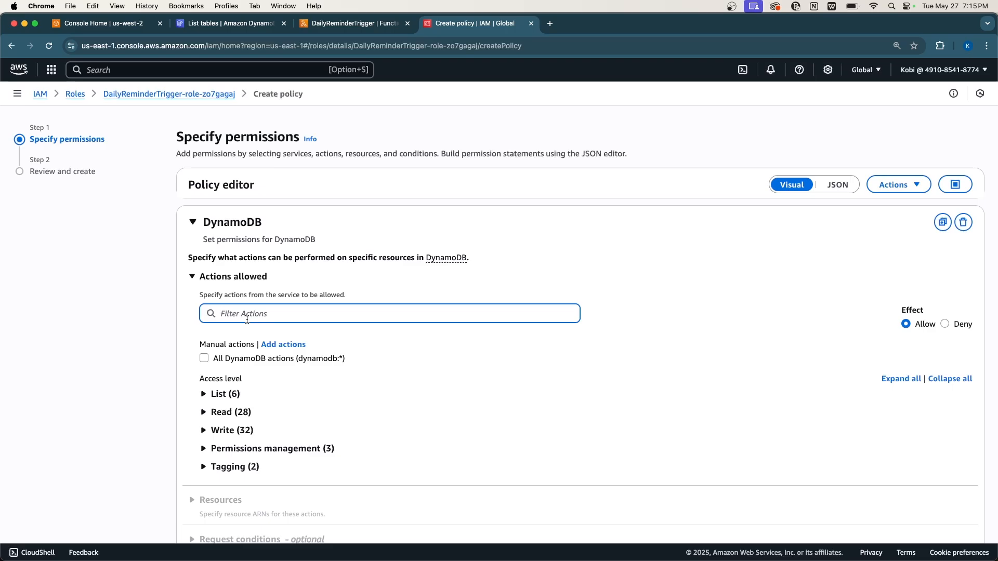
type("sca")
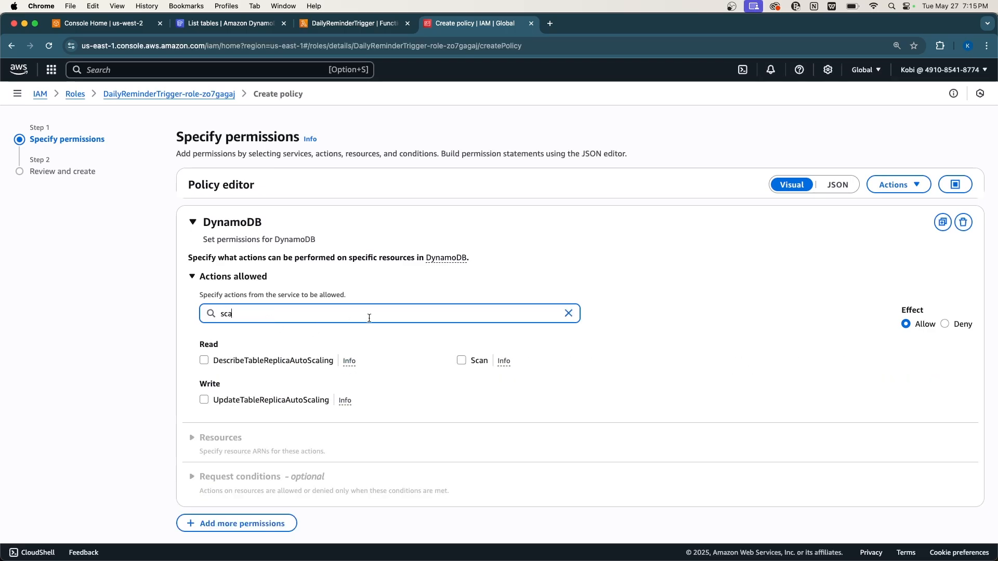
left_click(460, 360)
scroll(338, 382, "down", 2)
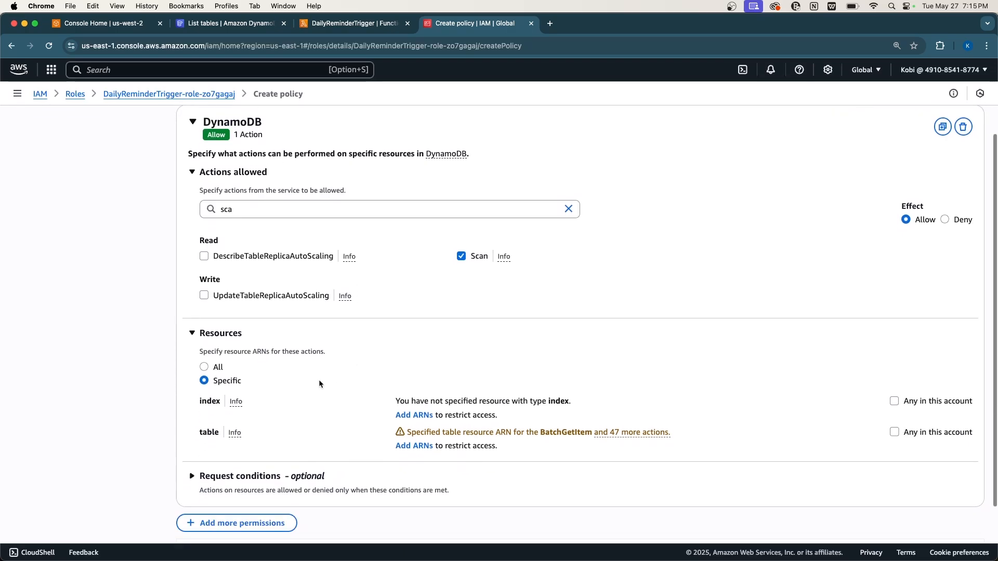
left_click(203, 368)
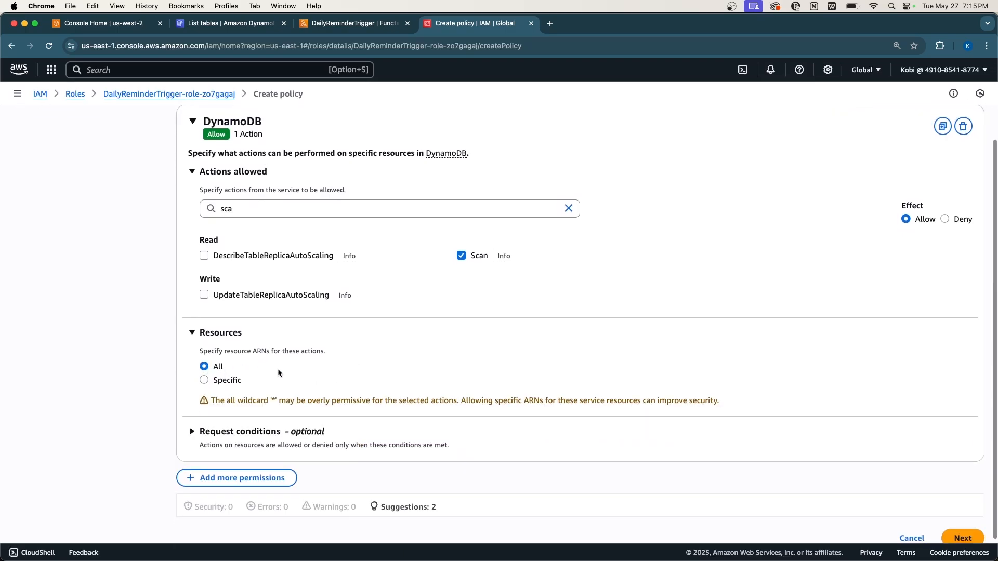
scroll(245, 416, "down", 1)
Add a Connect block allowing StartOutboundVoiceContact on all resources.
left_click(218, 447)
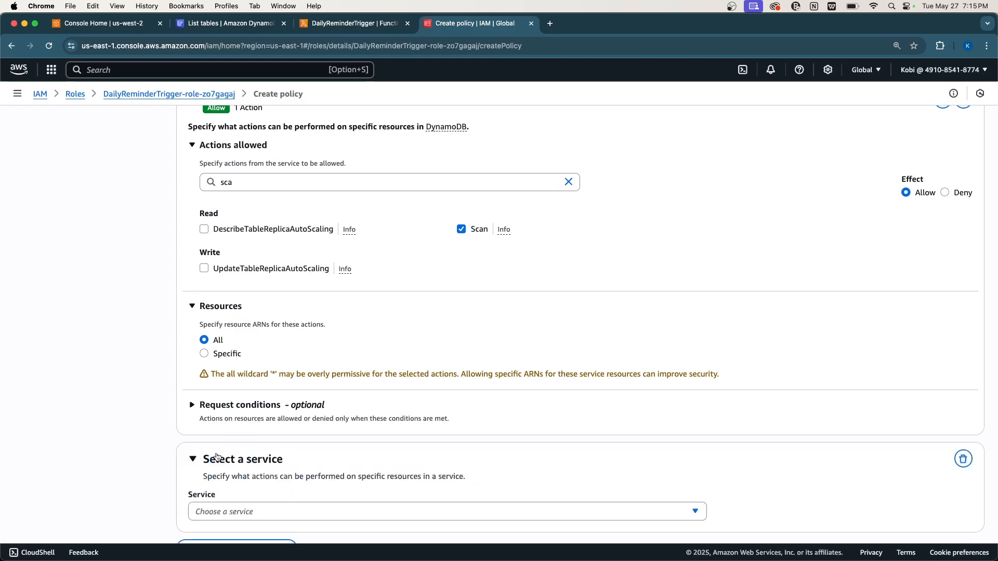
left_click(226, 419)
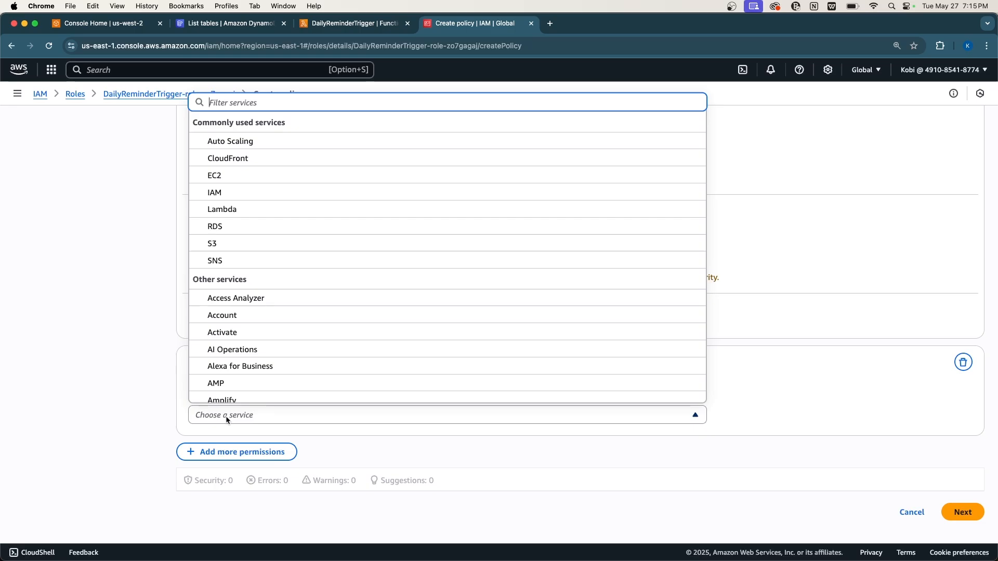
type("conn")
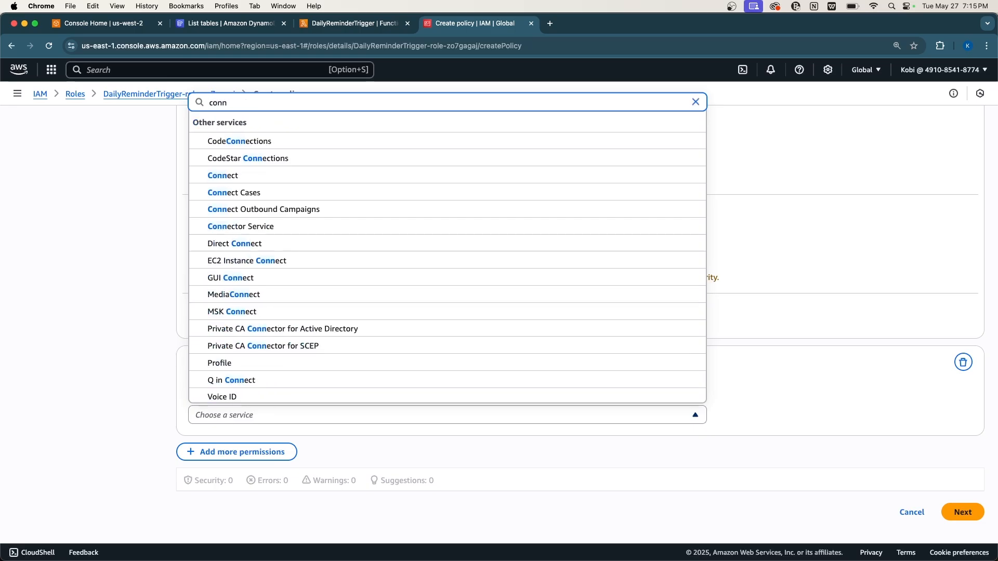
left_click(234, 174)
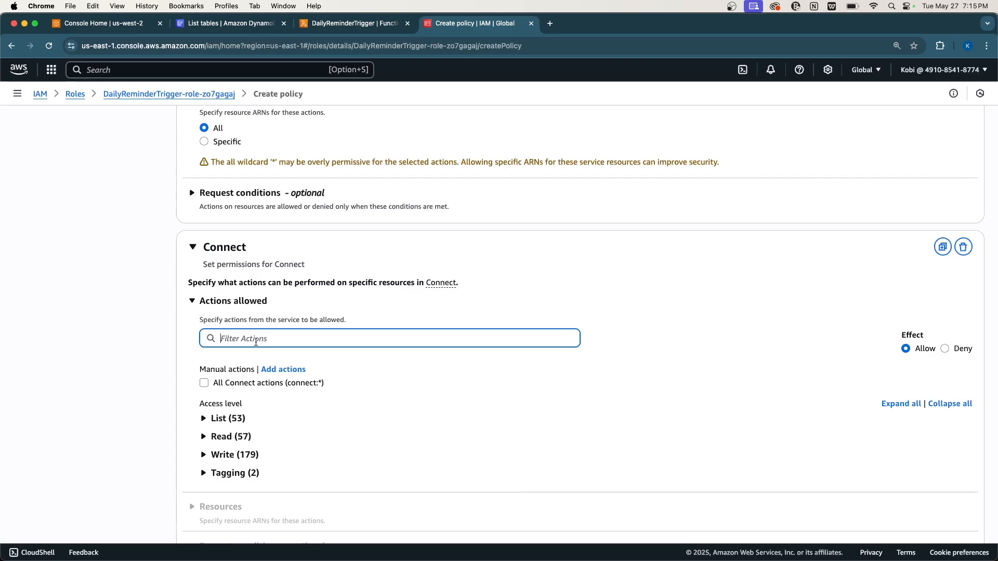
type("sta")
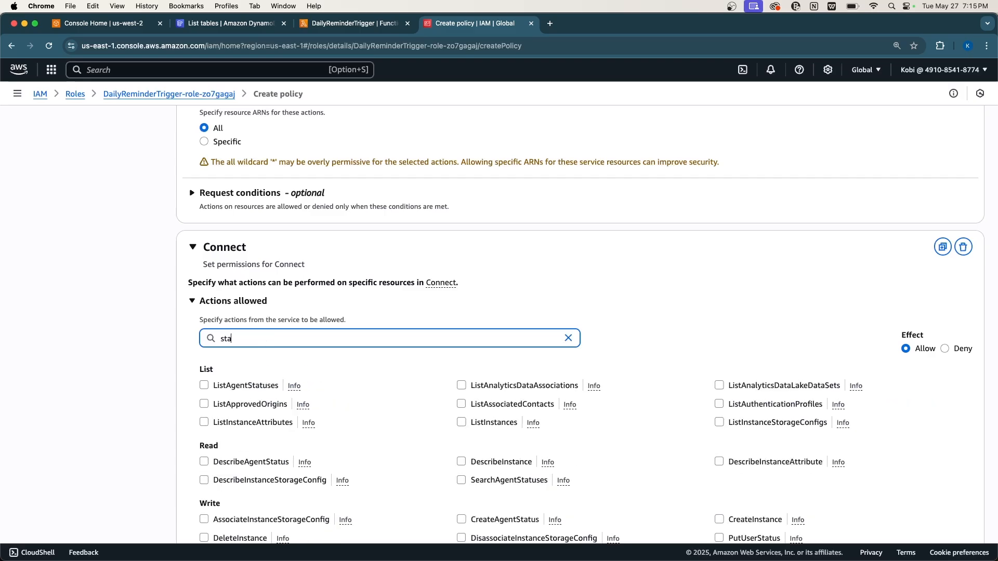
type("rt")
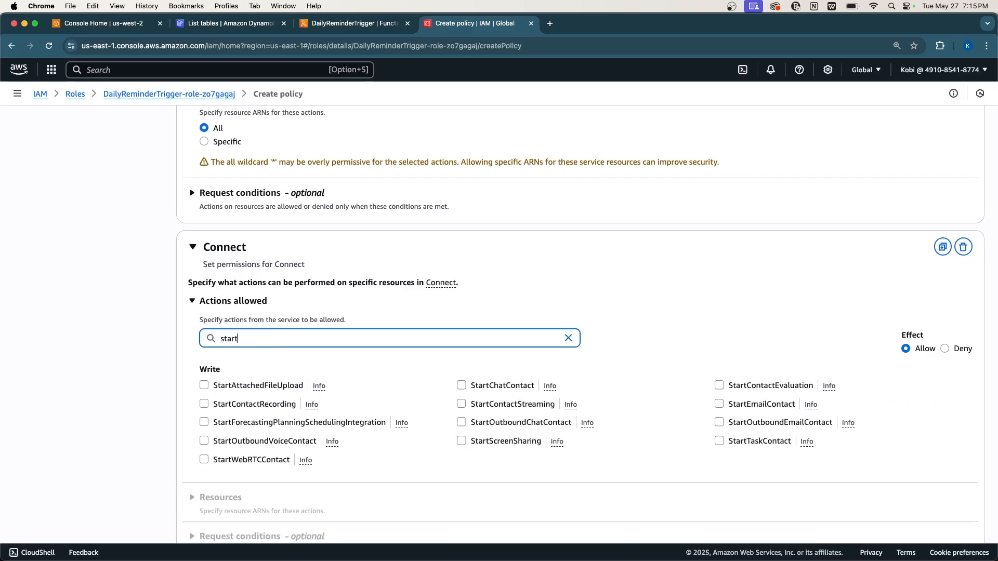
type("ou")
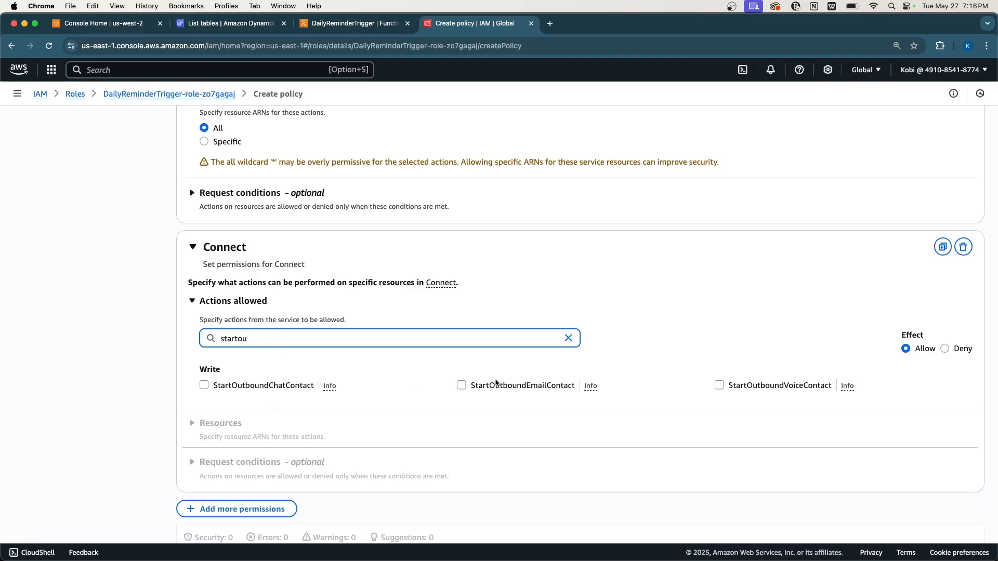
left_click(720, 385)
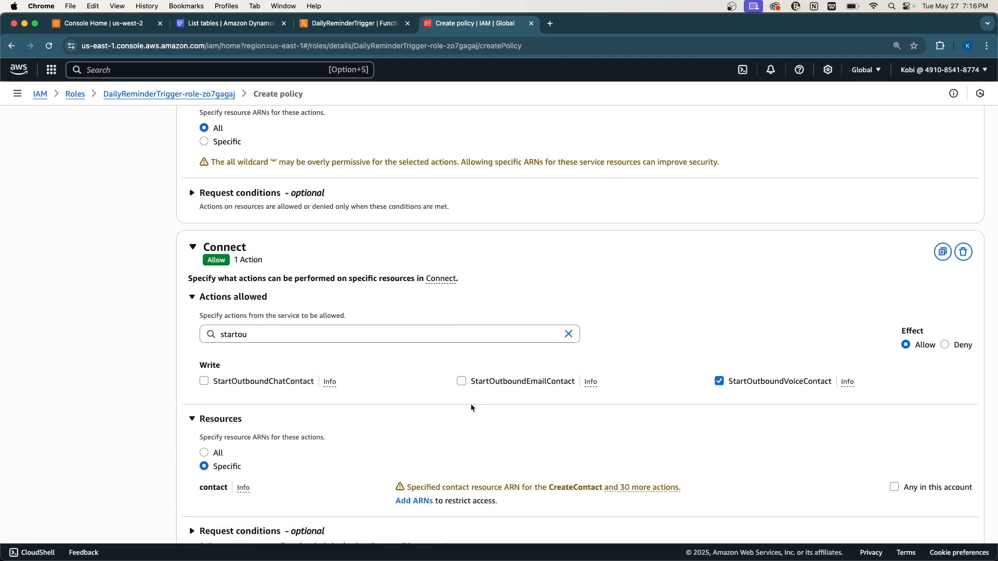
left_click(208, 453)
scroll(209, 453, "down", 3)
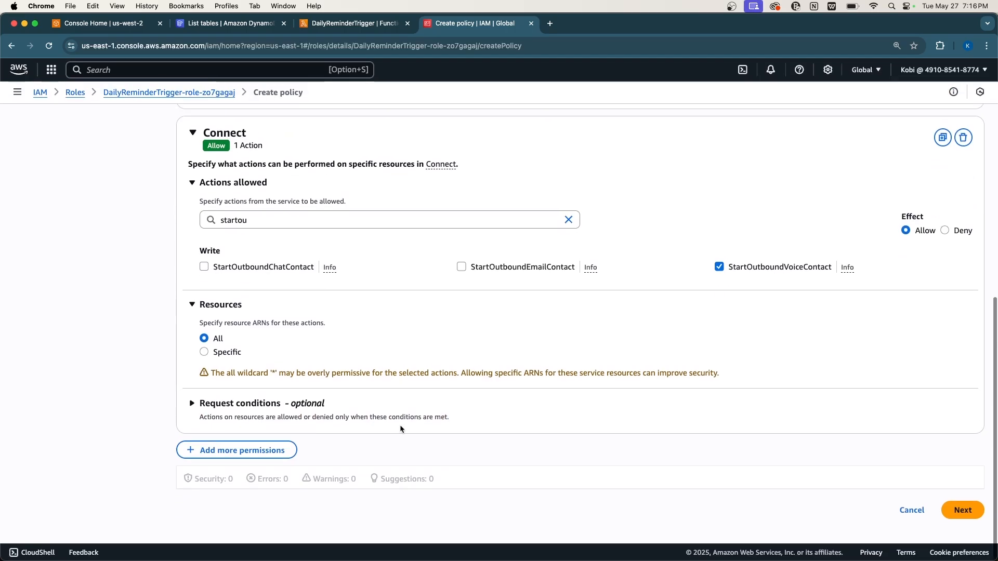
Name the role's new inline policy DailyReminderTriggerPolicy and create it.
left_click(963, 515)
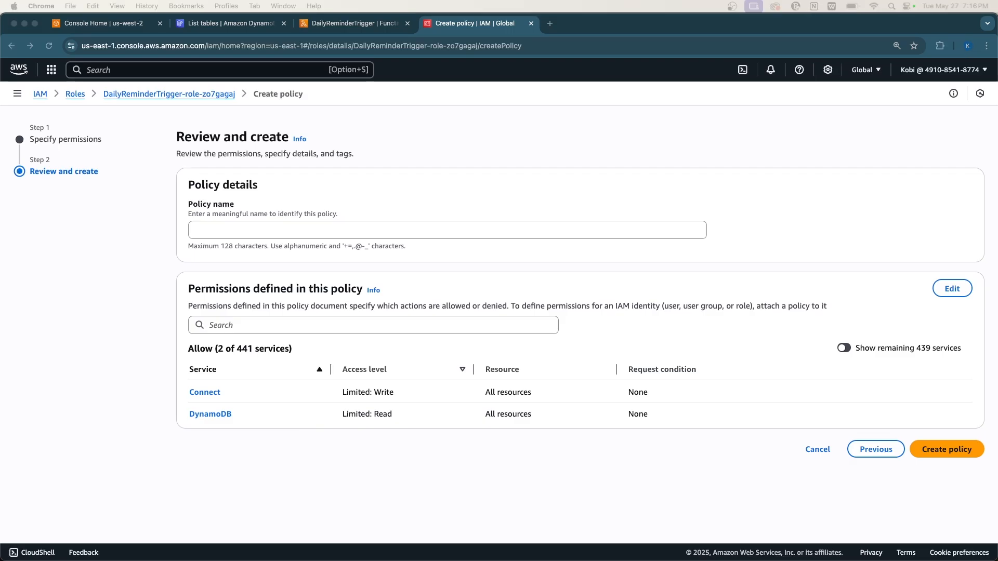
left_click(195, 228)
type("DailyReminderTriggerPolicy")
left_click(931, 449)
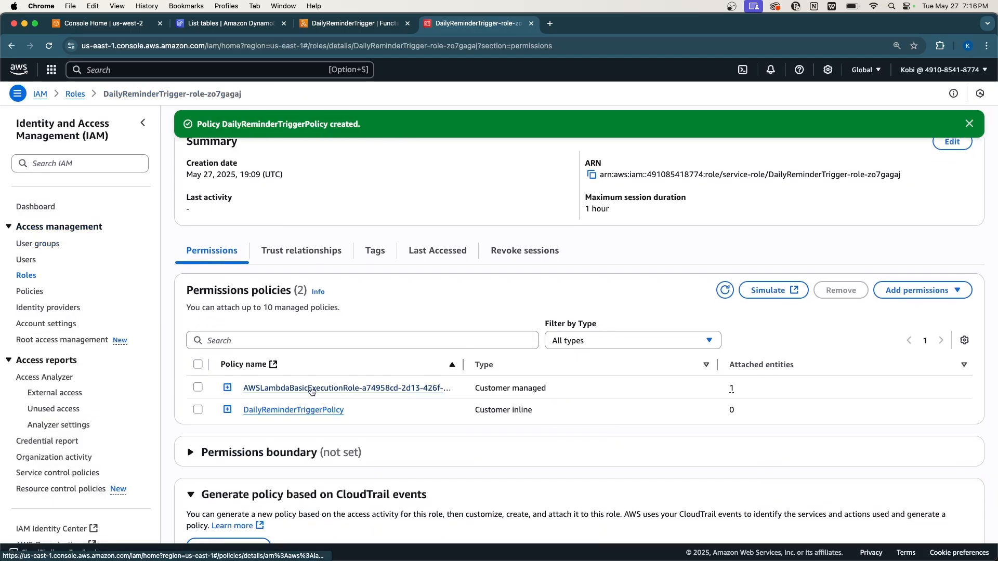
scroll(311, 391, "up", 2)
scroll(312, 387, "down", 4)
scroll(333, 301, "up", 4)
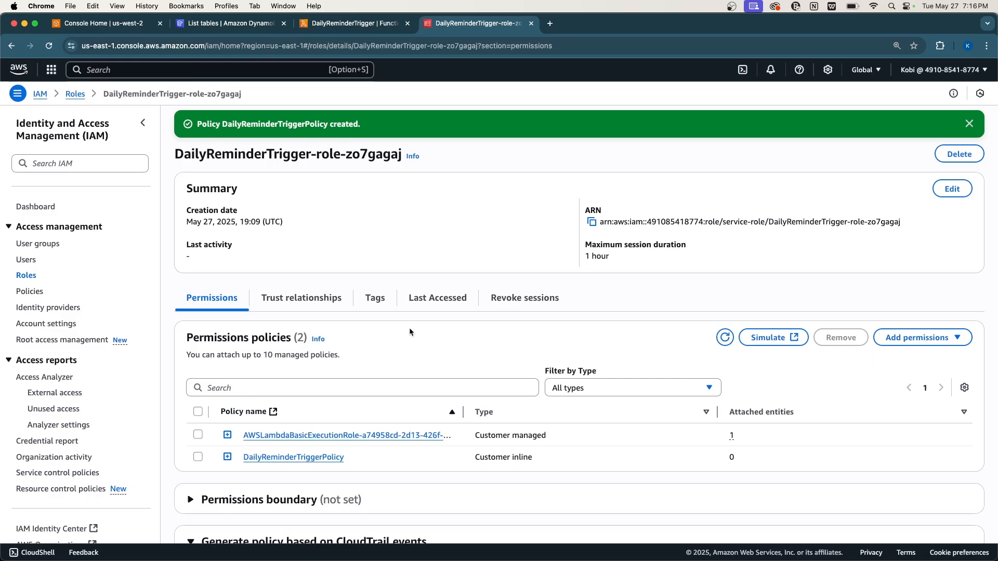
Check the Connect action in DailyReminderTriggerPolicy's JSON, then return to the DailyReminderTrigger function.
left_click(227, 457)
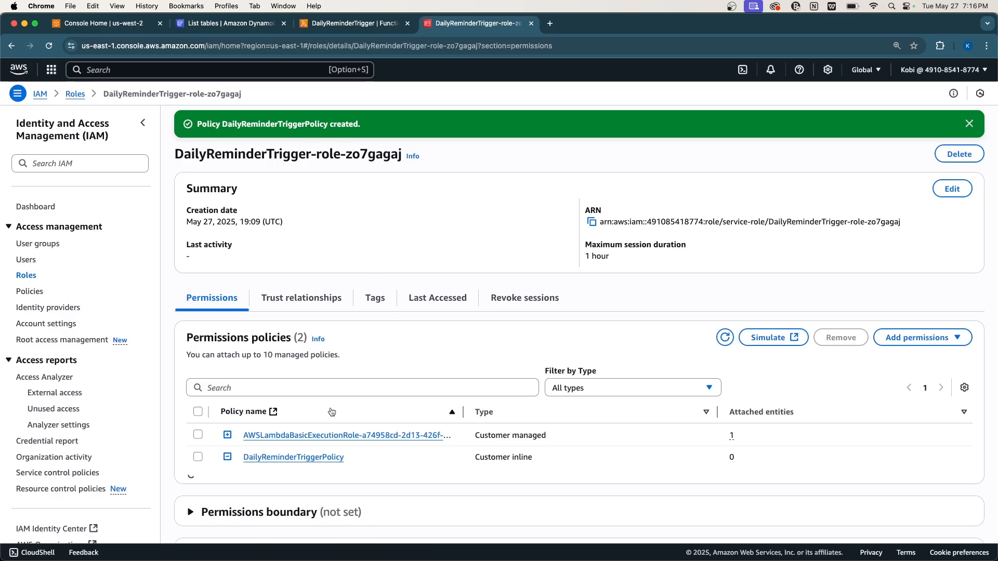
scroll(331, 412, "down", 3)
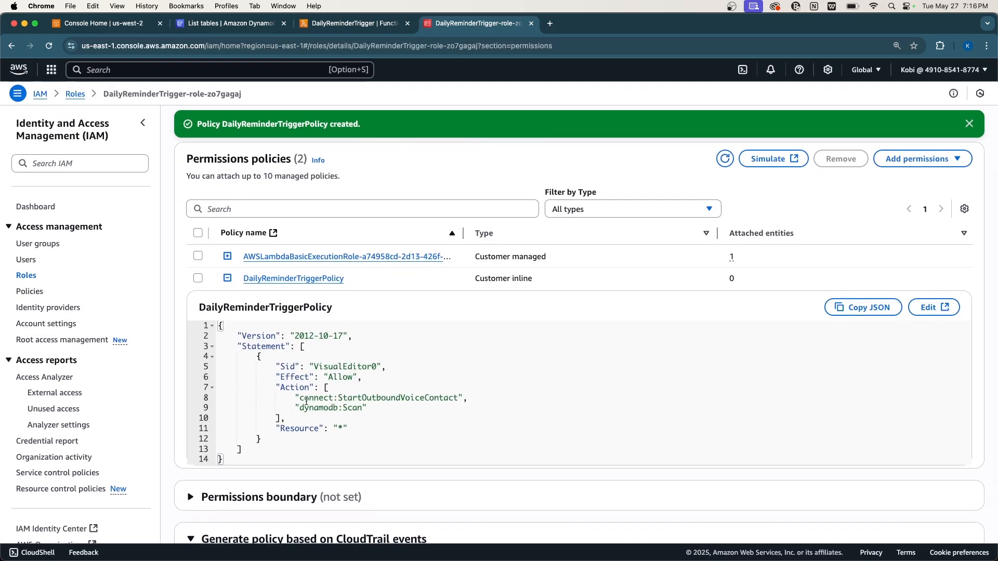
left_click_drag(304, 399, 372, 400)
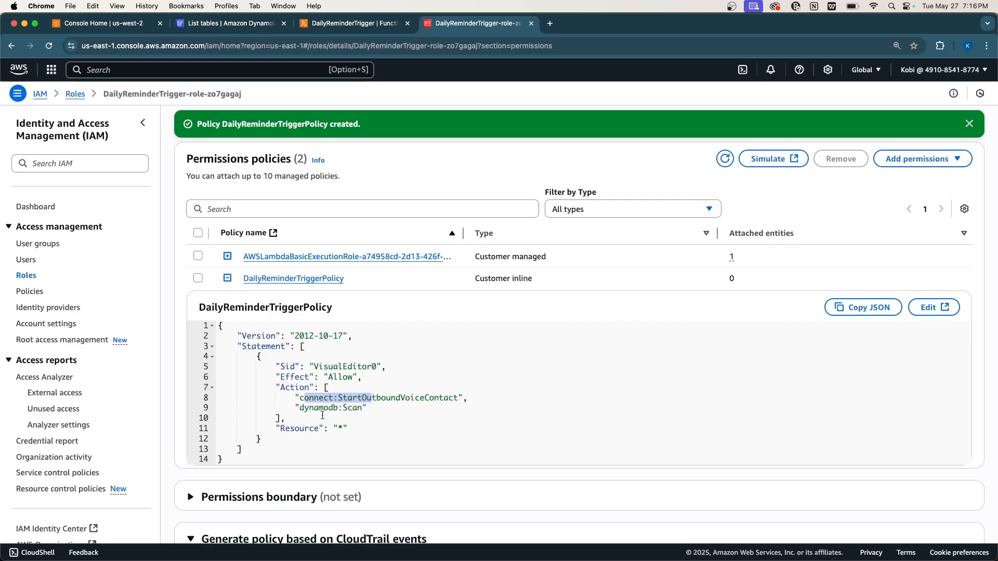
left_click(403, 404)
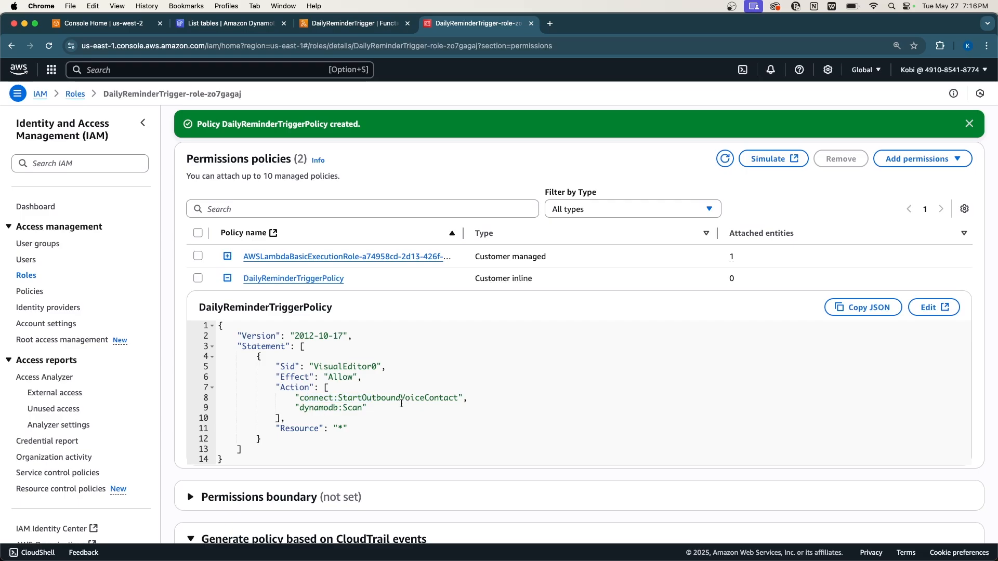
left_click(377, 28)
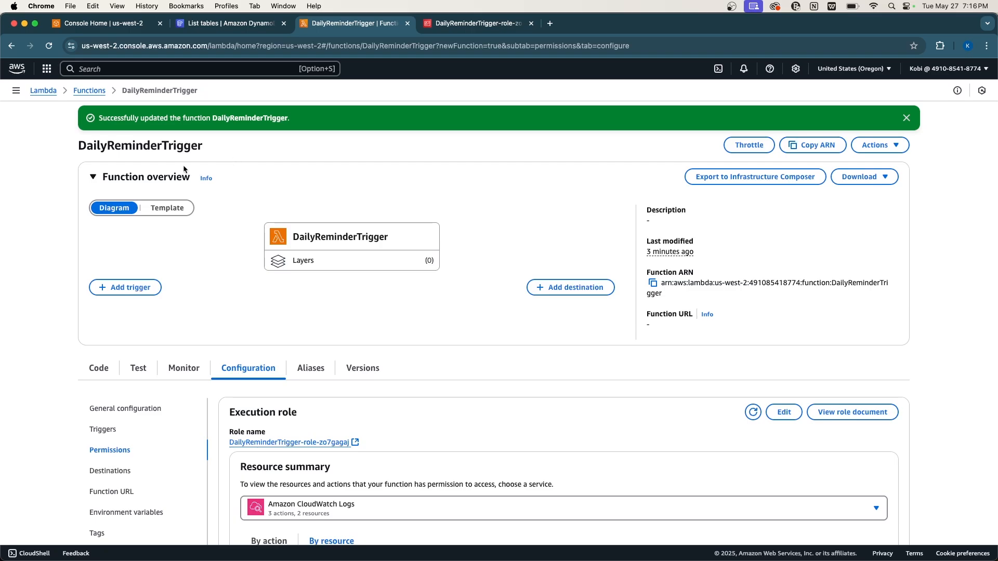
Open the Lambda functions list in a new tab and start a new function.
right_click(87, 94)
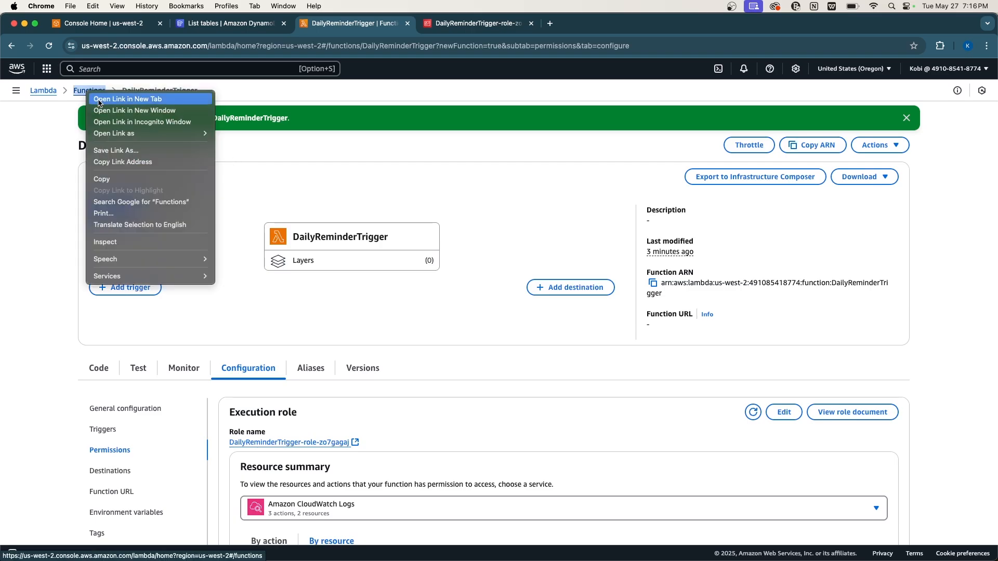
left_click(115, 99)
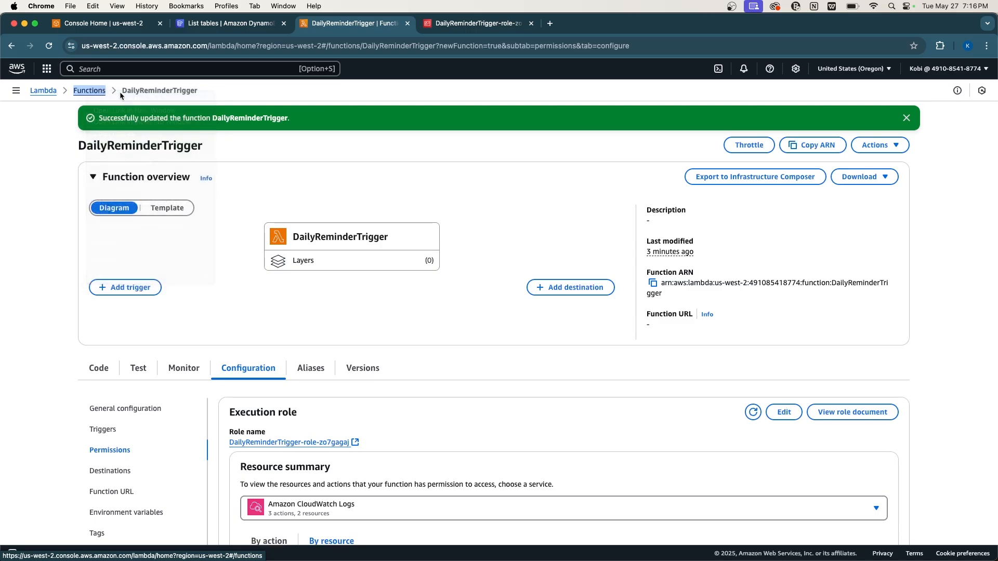
left_click(572, 25)
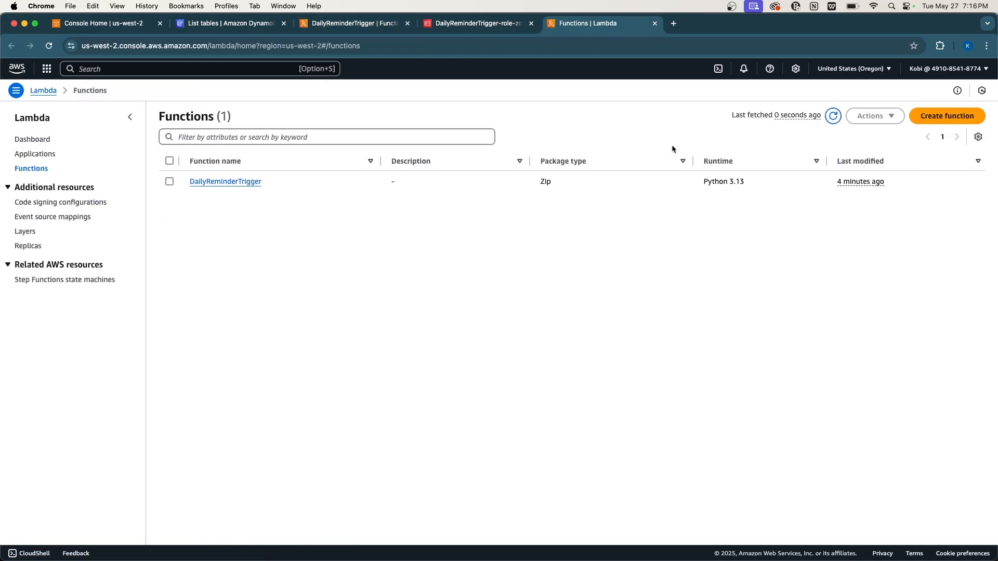
left_click(941, 117)
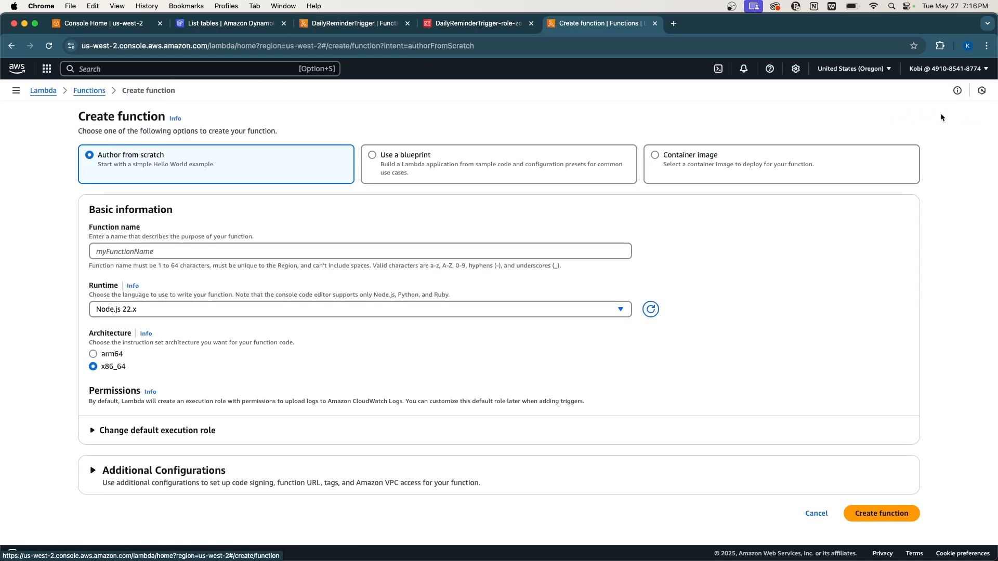
Create the ProcessConnectResponse function with the Python 3.13 runtime.
left_click(150, 252)
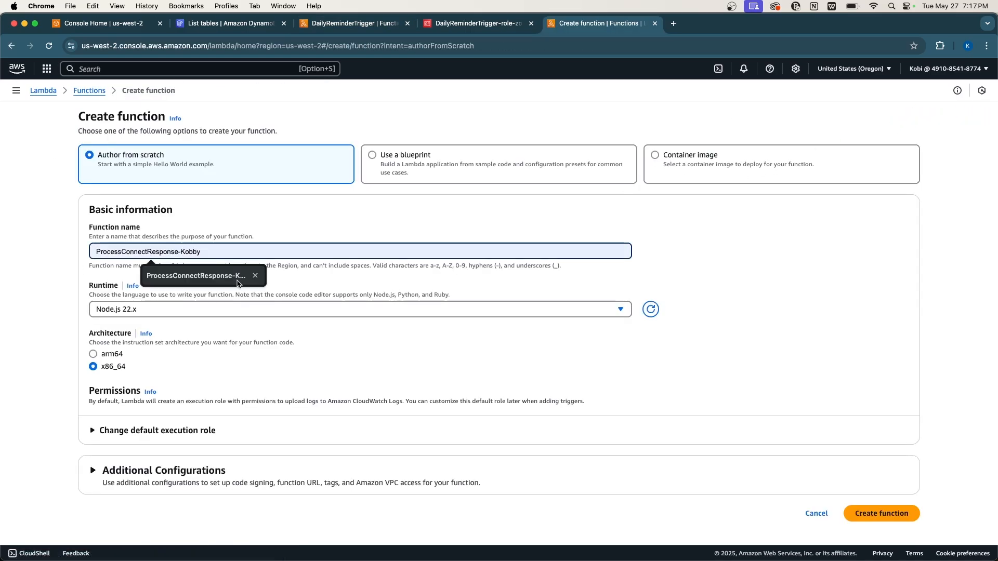
left_click(228, 215)
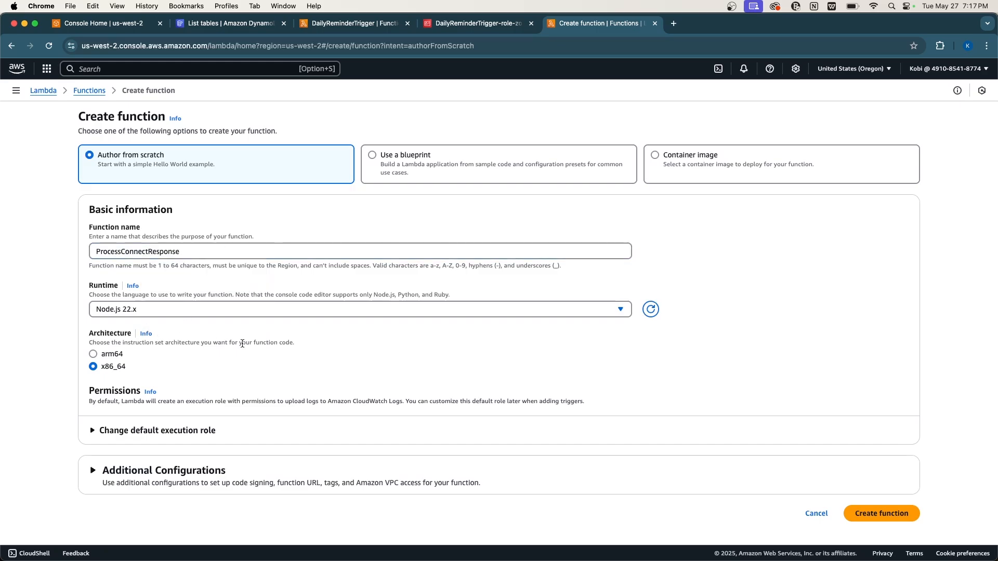
left_click(239, 311)
left_click(199, 408)
left_click(858, 512)
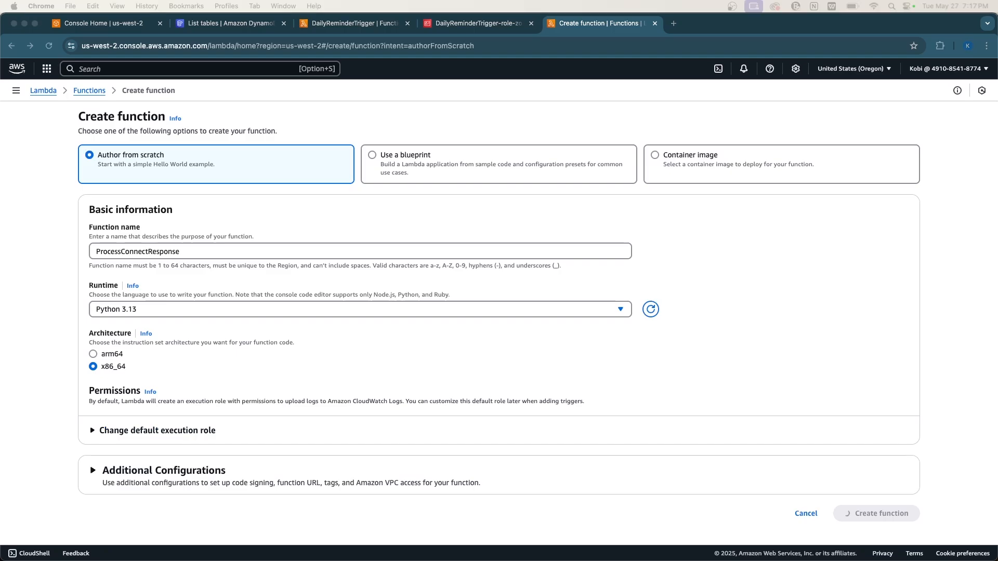
scroll(493, 398, "down", 4)
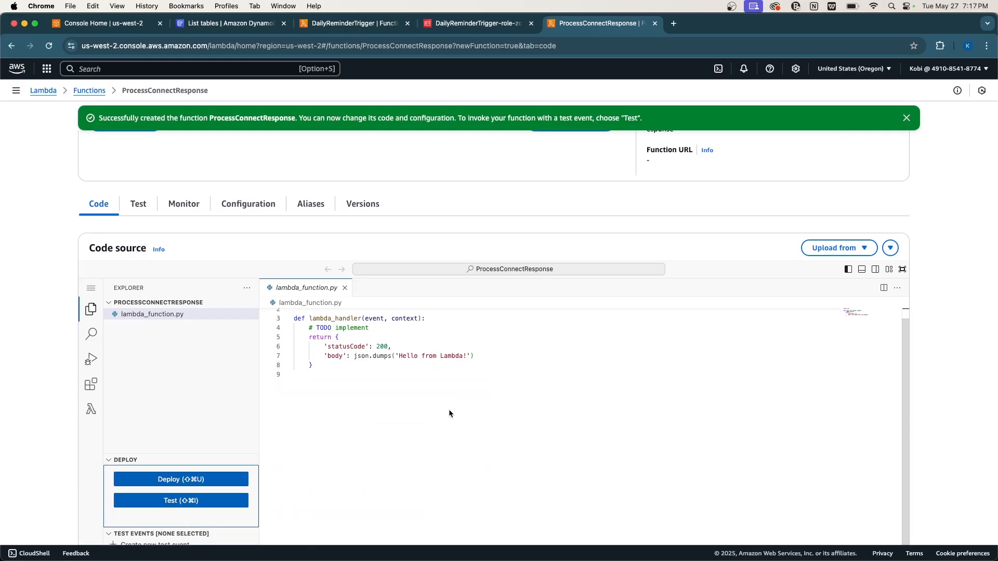
Replace ProcessConnectResponse's default code in lambda_function.py with the new script.
left_click(426, 408)
key("super+a")
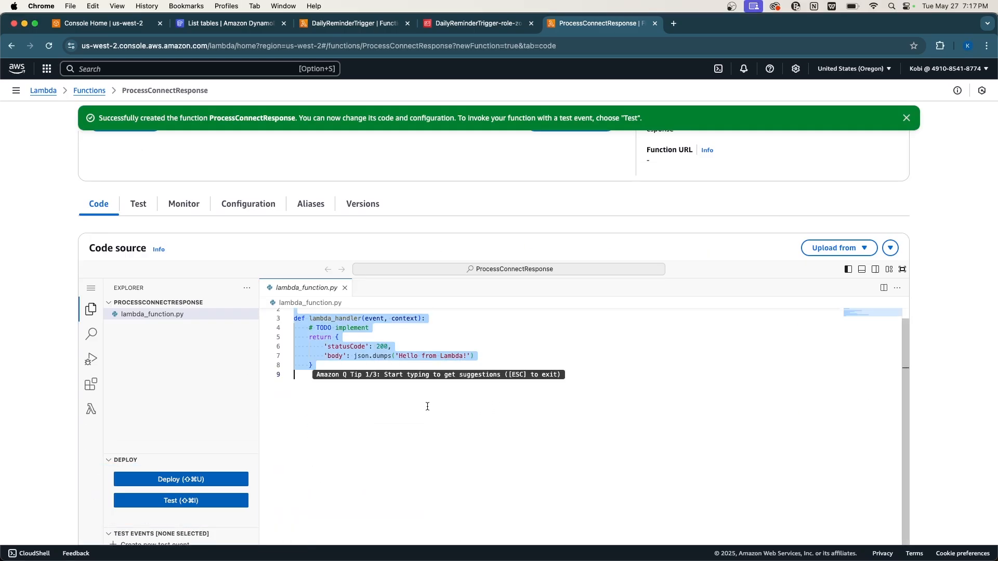
key("super+v")
scroll(451, 407, "up", 20)
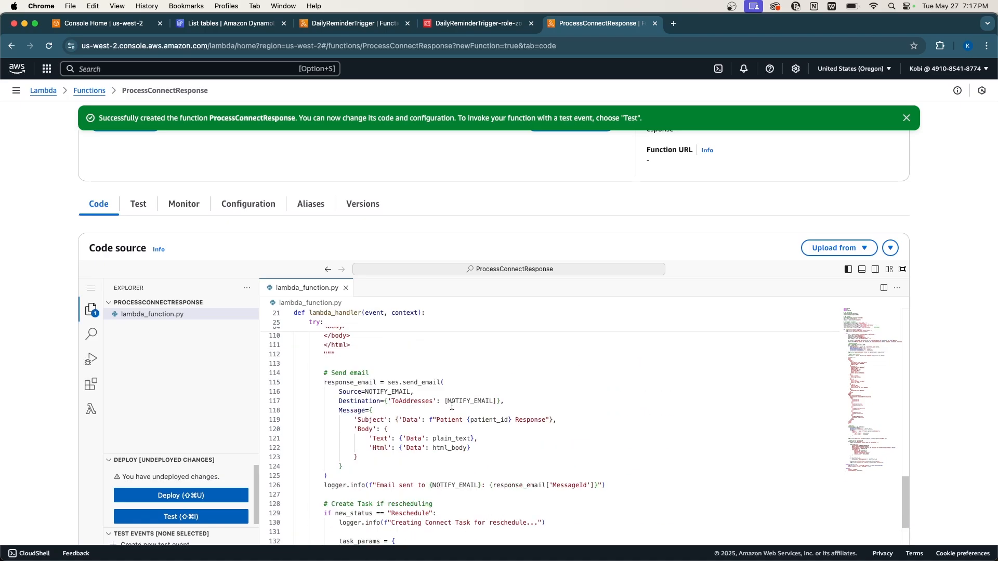
scroll(485, 445, "up", 15)
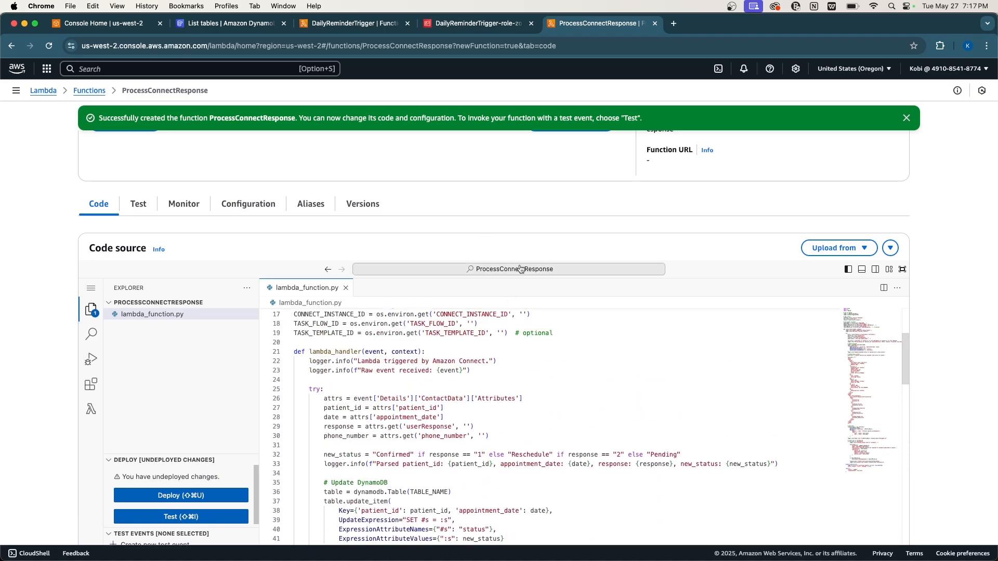
scroll(520, 276, "down", 8)
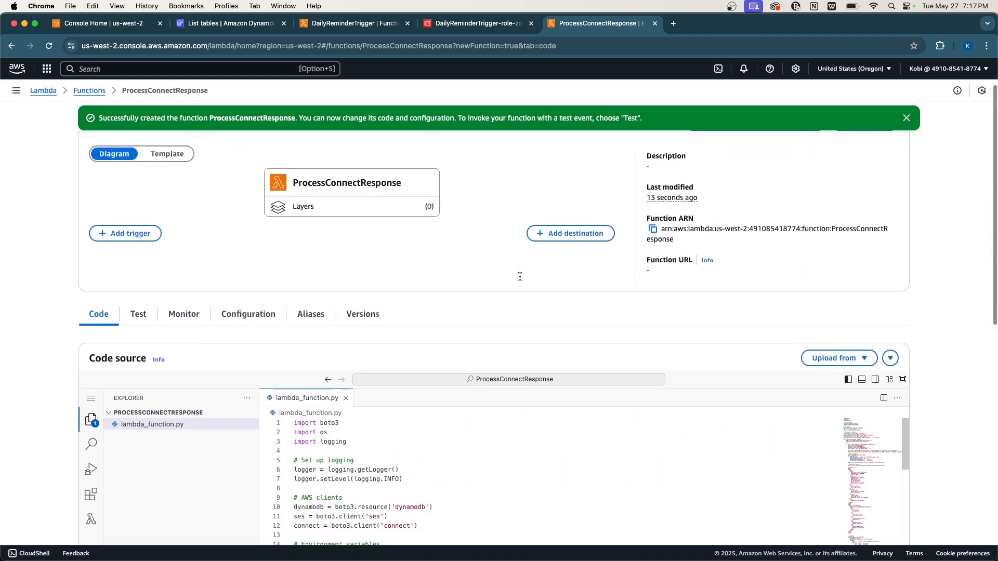
scroll(520, 277, "down", 1)
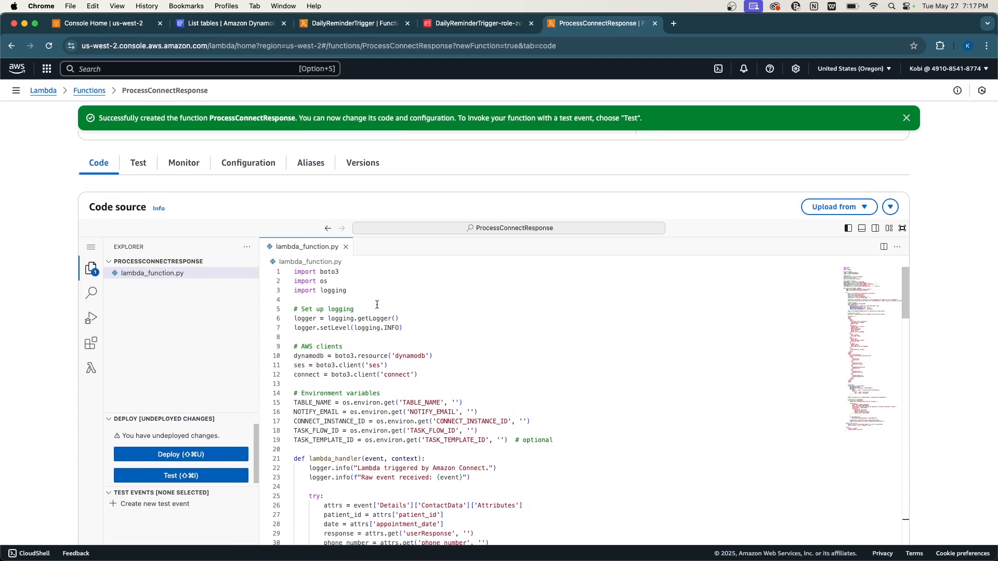
Review the imports and the TABLE_NAME, NOTIFY_EMAIL and CONNECT_INSTANCE_ID environment variable lines.
left_click_drag(364, 298, 283, 272)
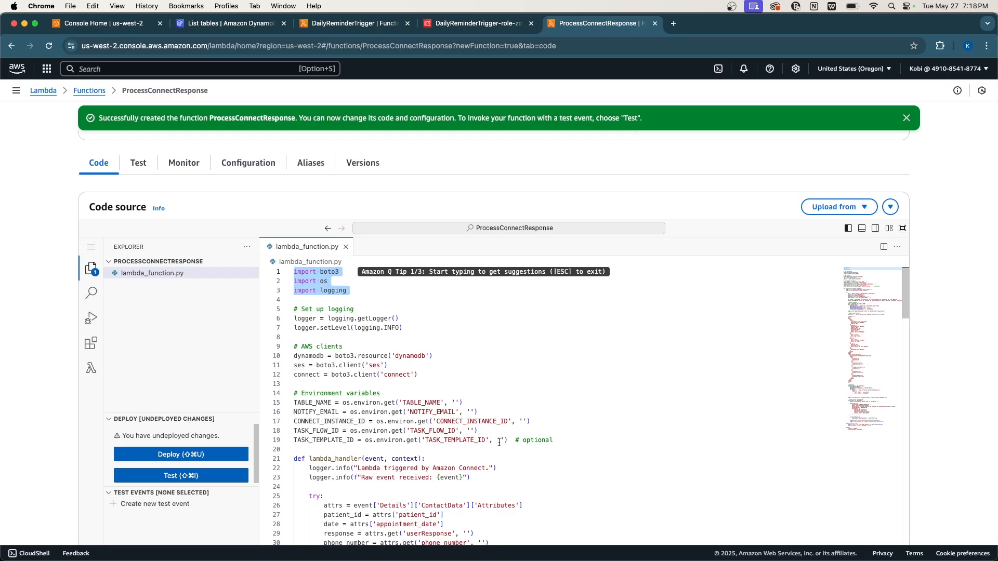
left_click_drag(512, 446, 310, 402)
scroll(310, 402, "down", 1)
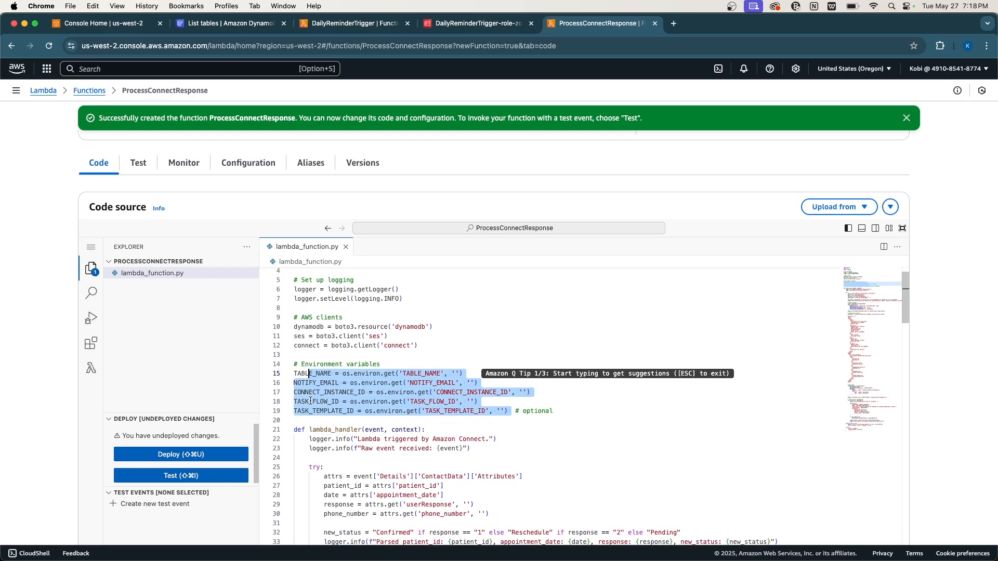
double_click(318, 374)
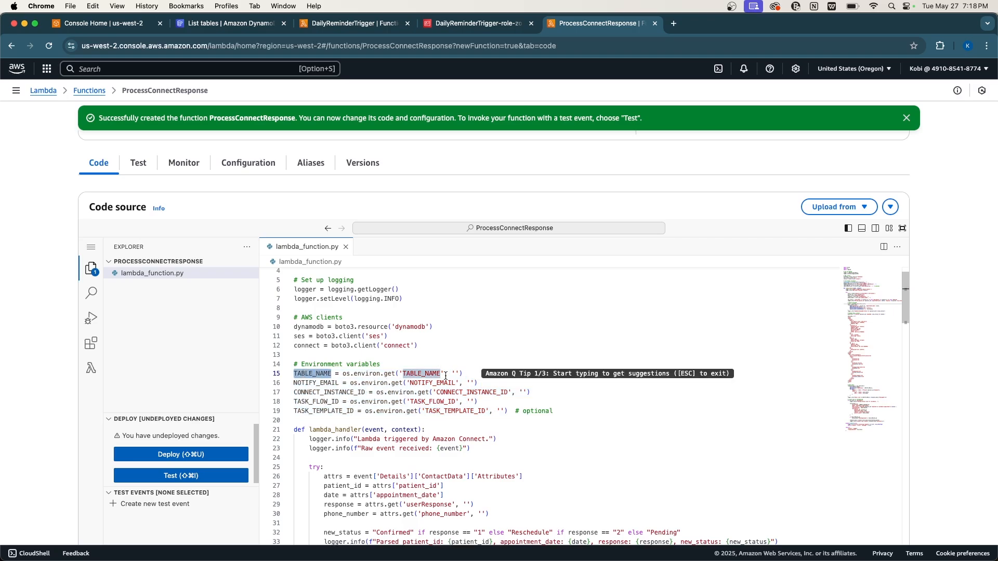
triple_click(318, 374)
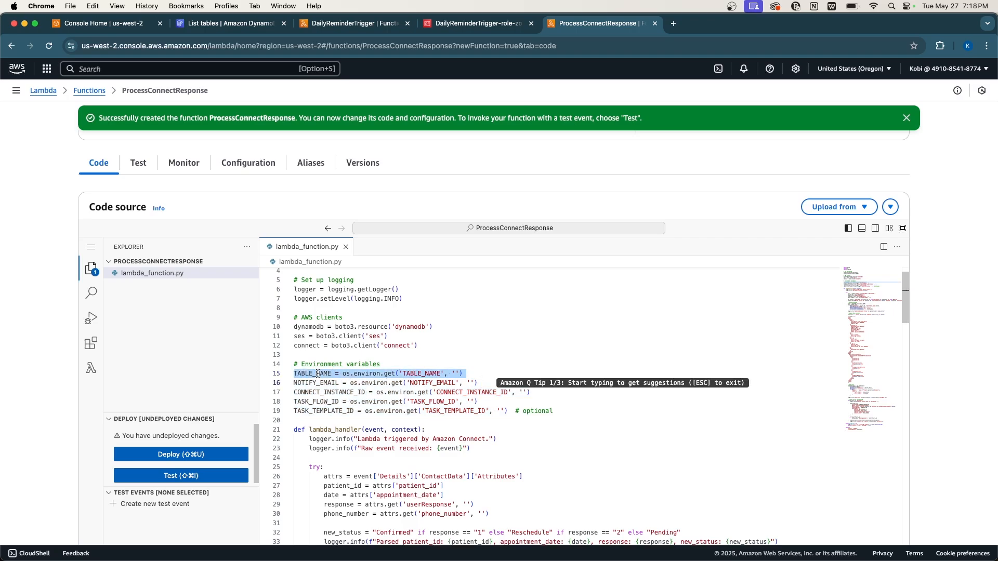
triple_click(305, 385)
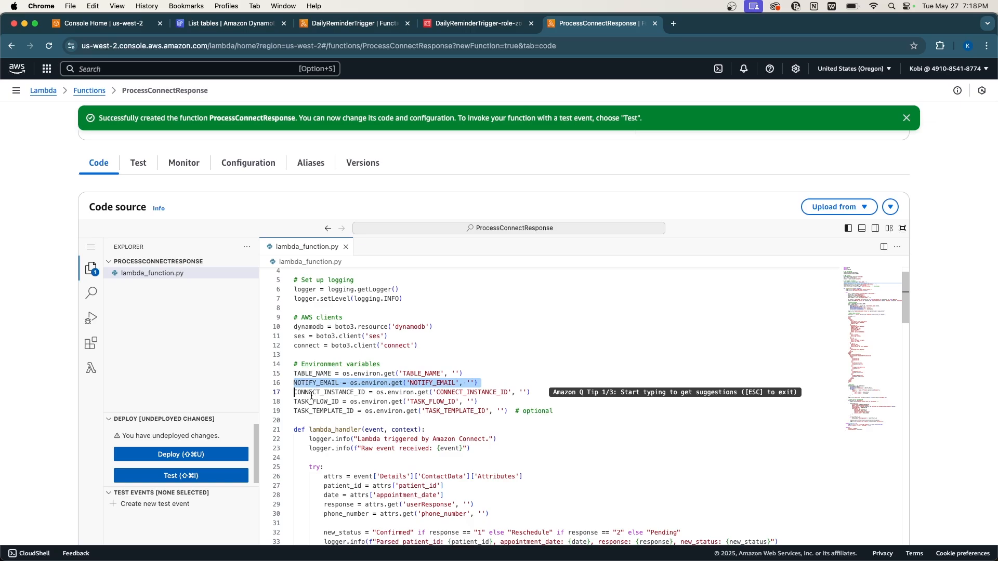
double_click(316, 393)
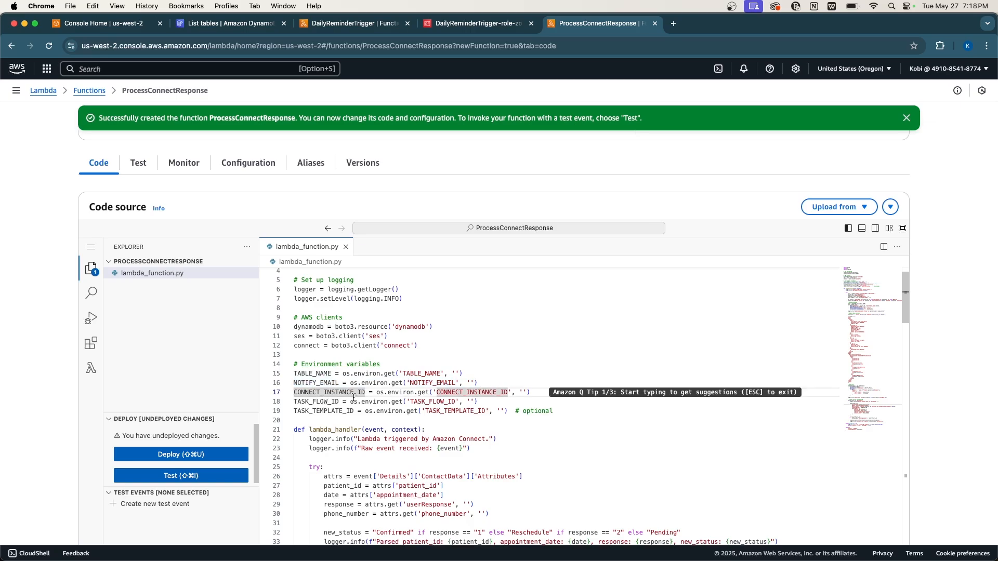
Highlight where appointment_date and NOTIFY_EMAIL are used further down the code.
scroll(354, 397, "down", 3)
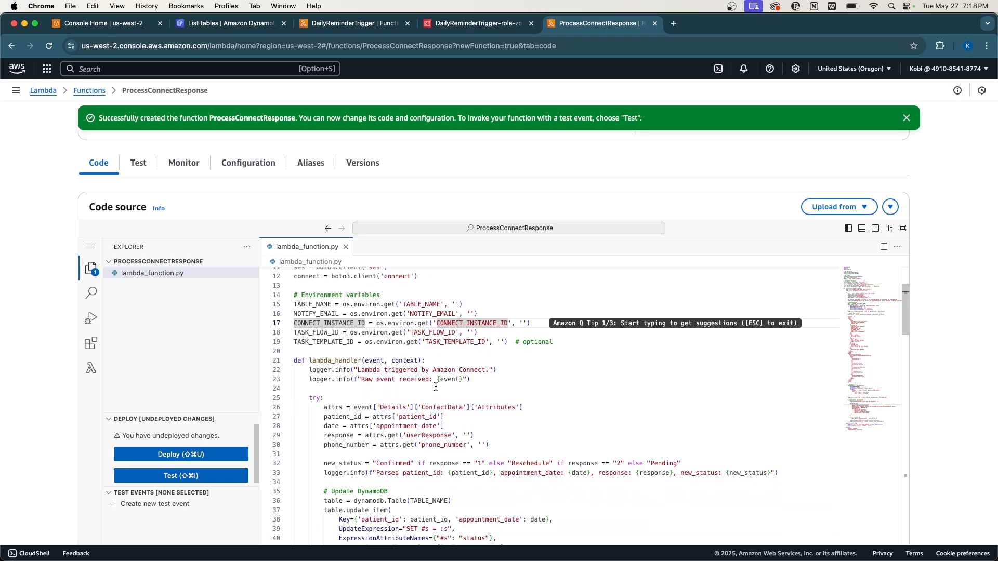
scroll(437, 387, "down", 2)
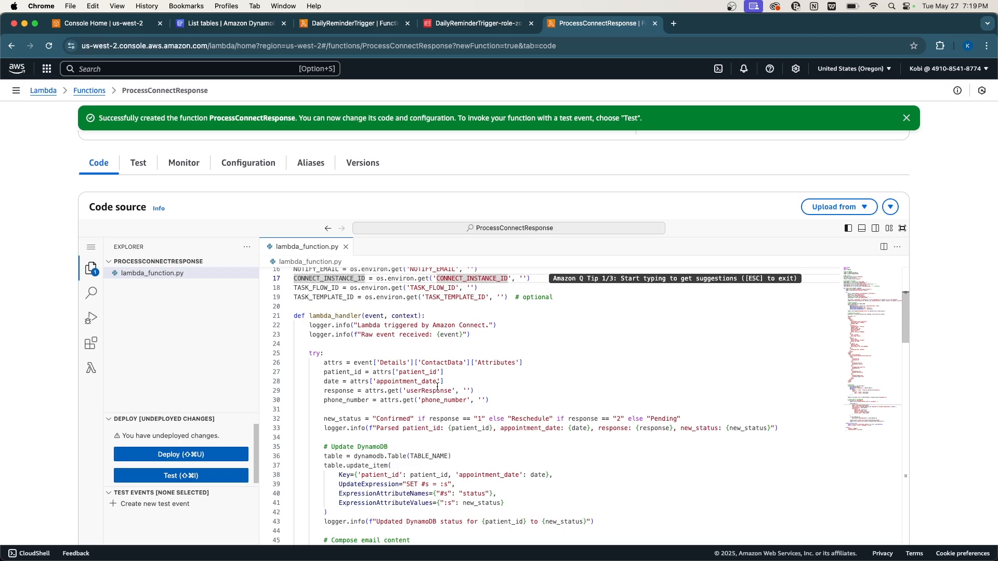
scroll(475, 471, "down", 2)
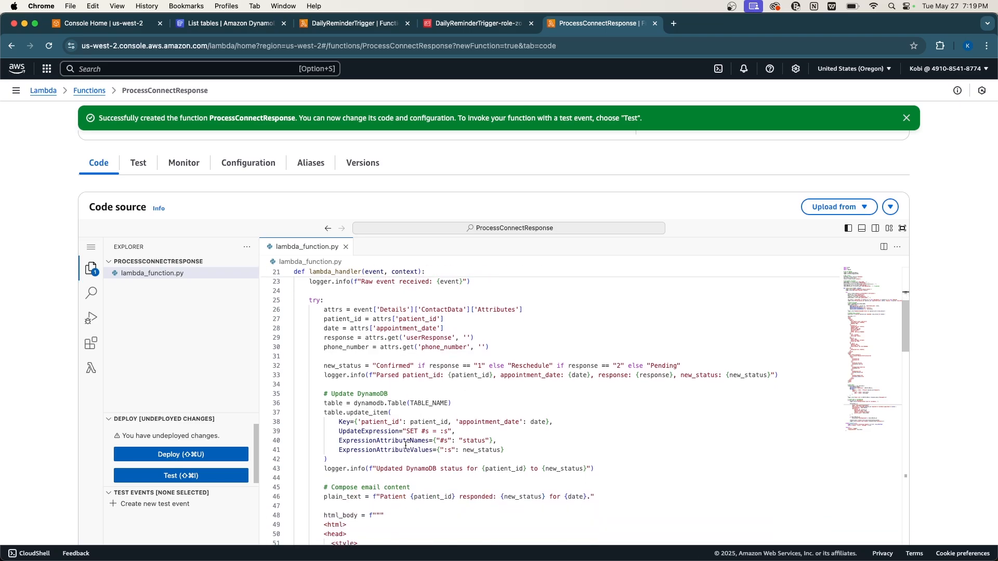
scroll(406, 444, "down", 1)
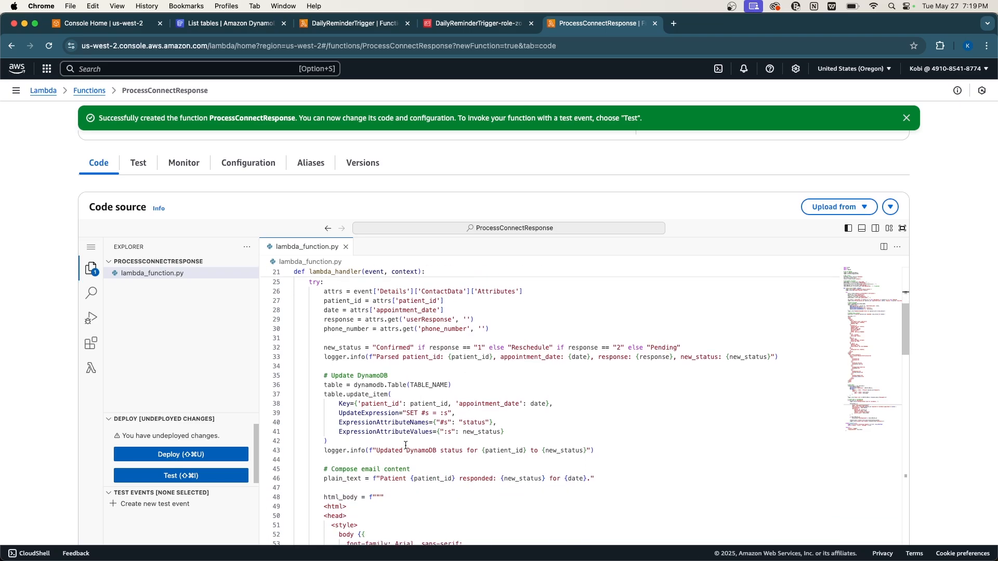
double_click(473, 404)
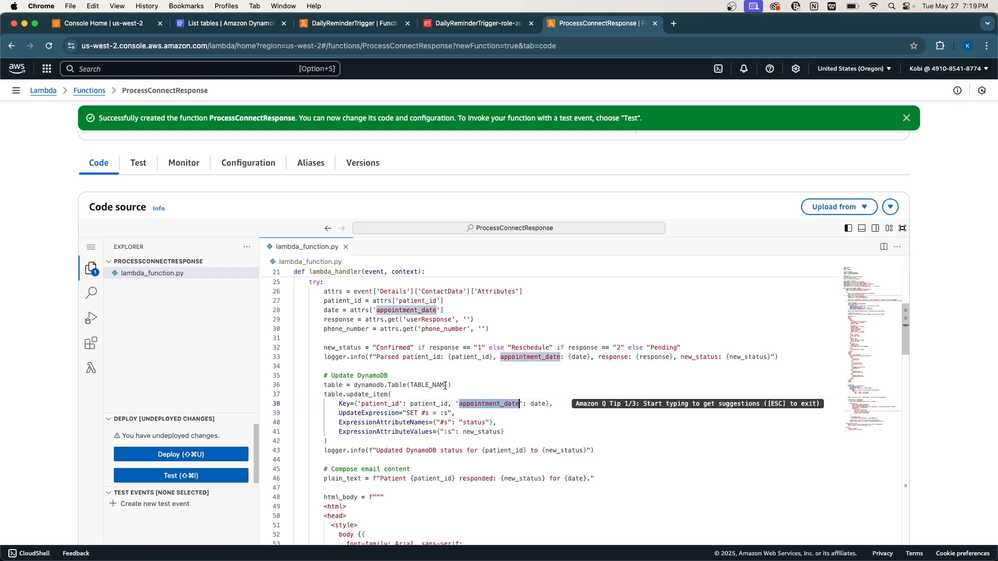
scroll(455, 407, "down", 10)
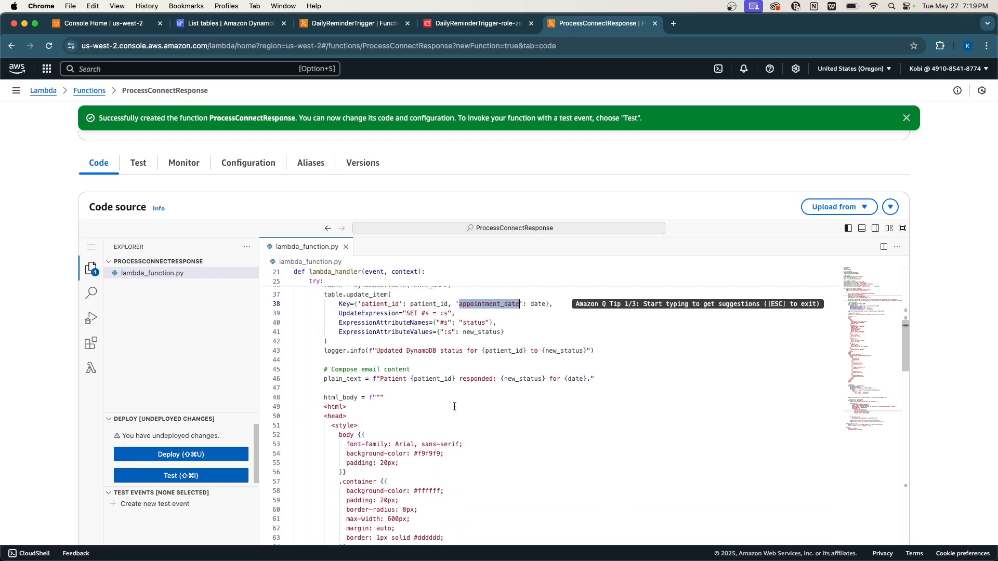
scroll(455, 407, "down", 12)
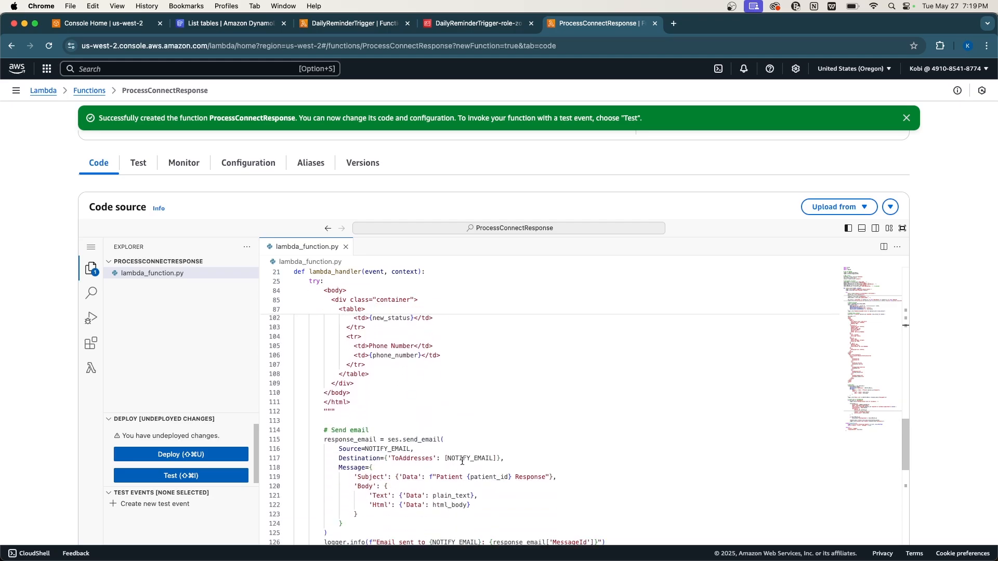
double_click(462, 458)
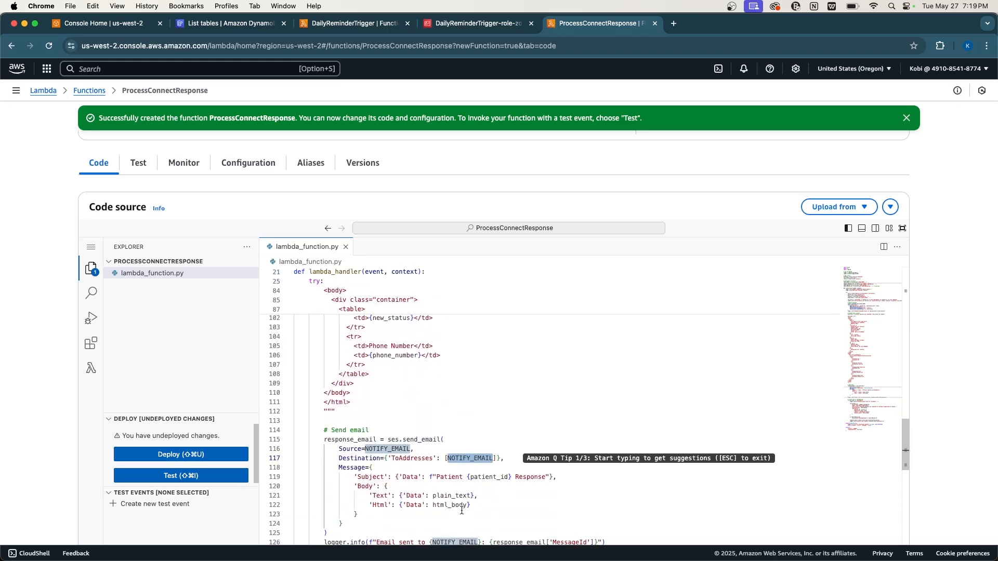
left_click(468, 451)
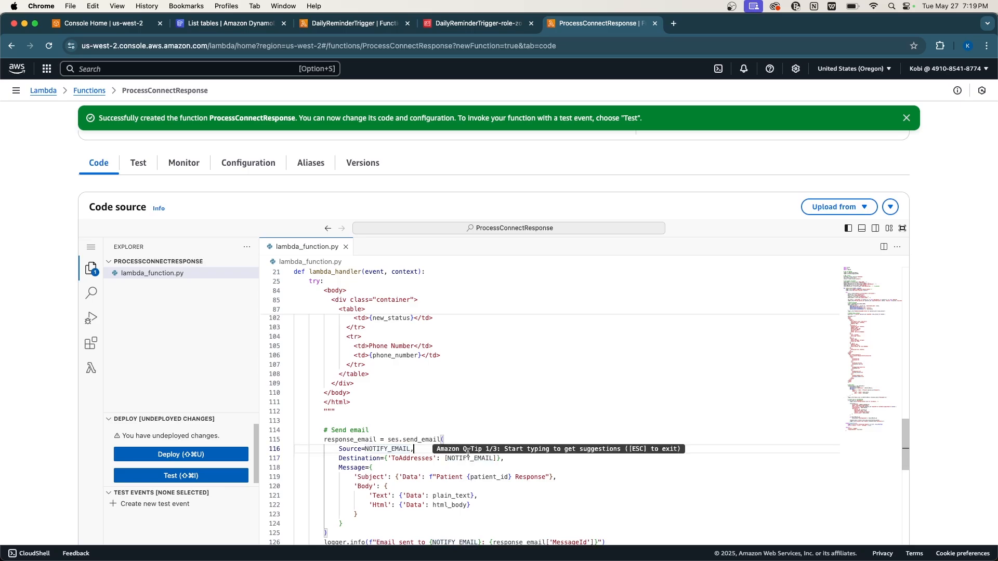
double_click(463, 458)
left_click(468, 451)
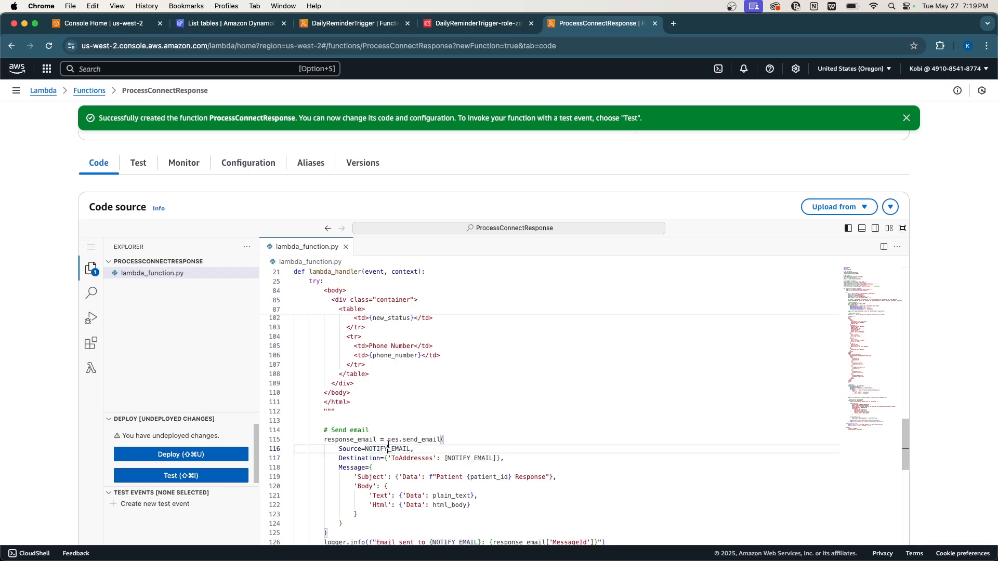
double_click(464, 458)
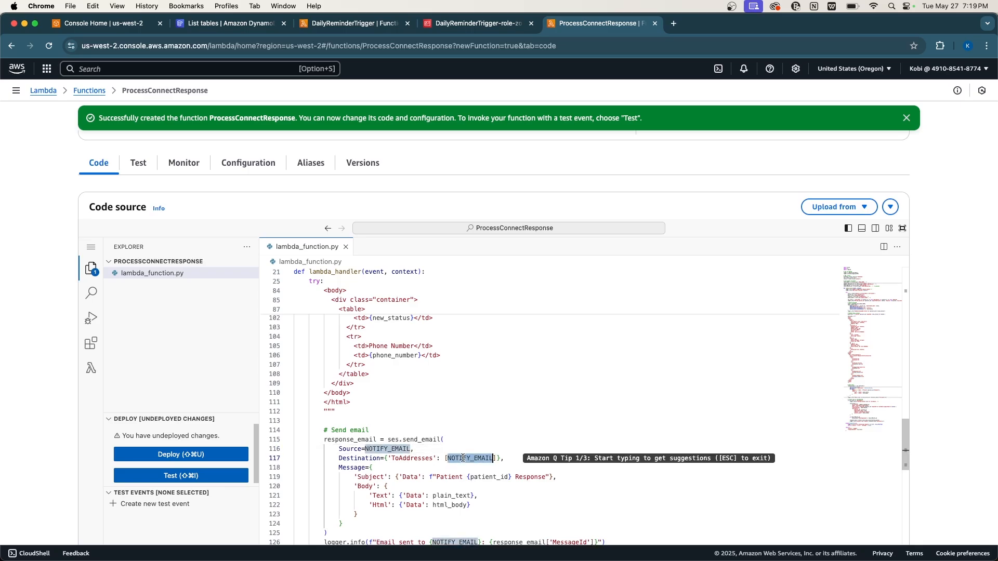
Inspect the line that starts the Connect task and scroll back through the script.
scroll(459, 523, "down", 5)
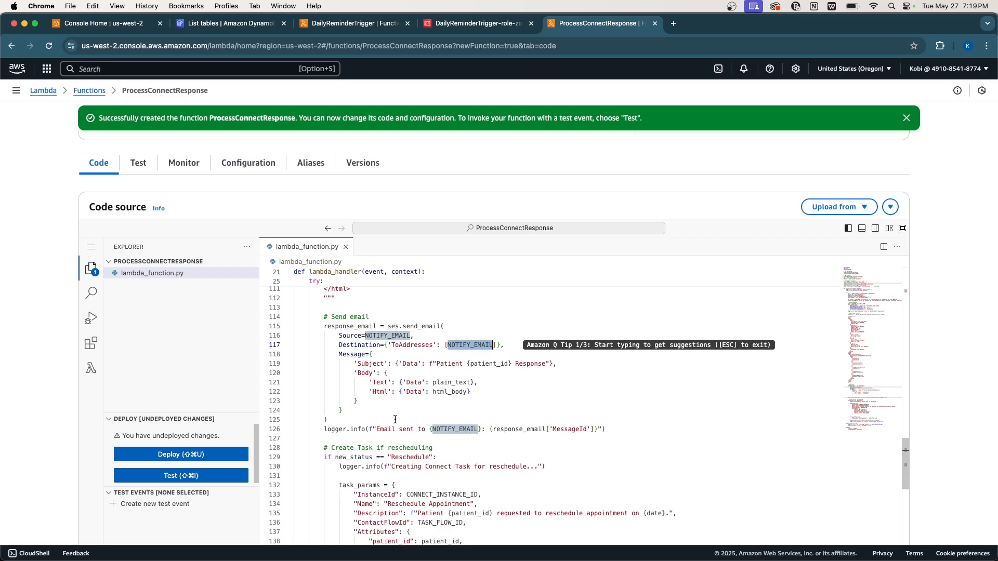
scroll(395, 419, "down", 4)
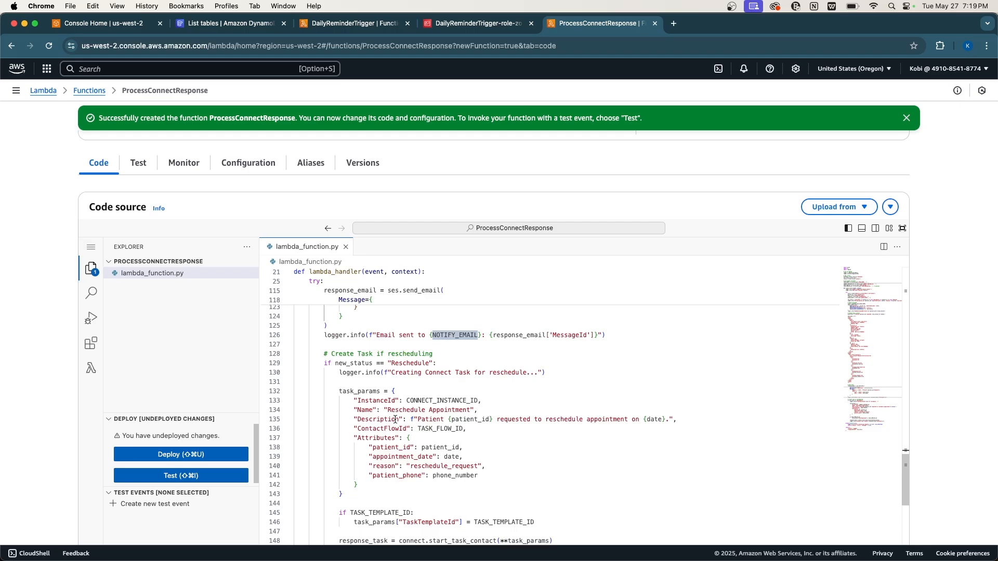
scroll(395, 419, "down", 5)
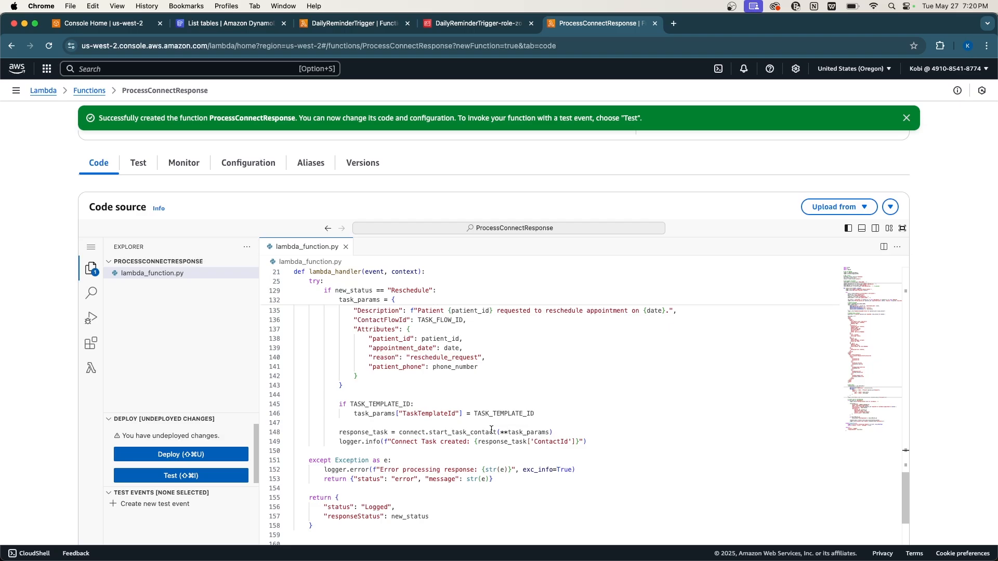
triple_click(475, 431)
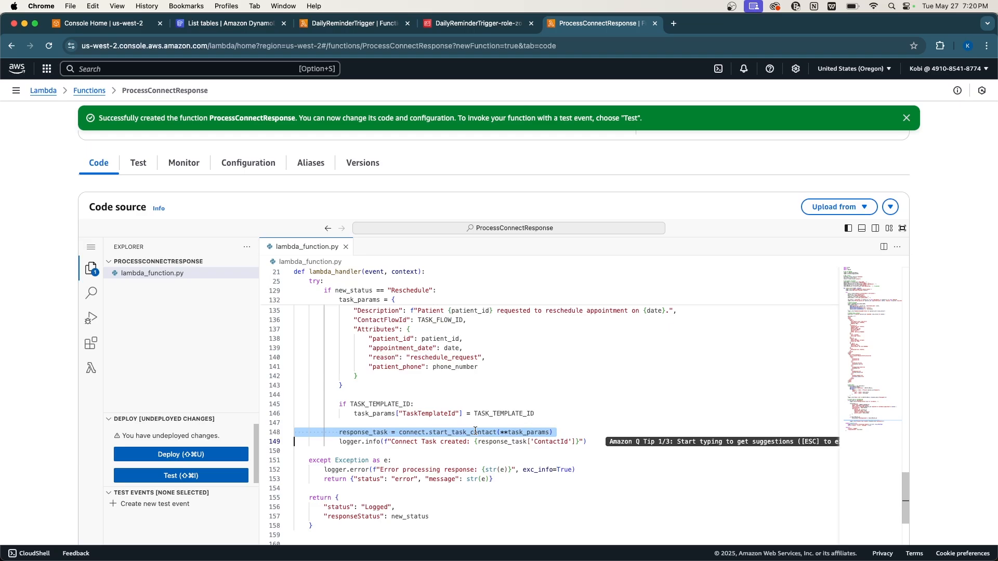
scroll(475, 431, "up", 12)
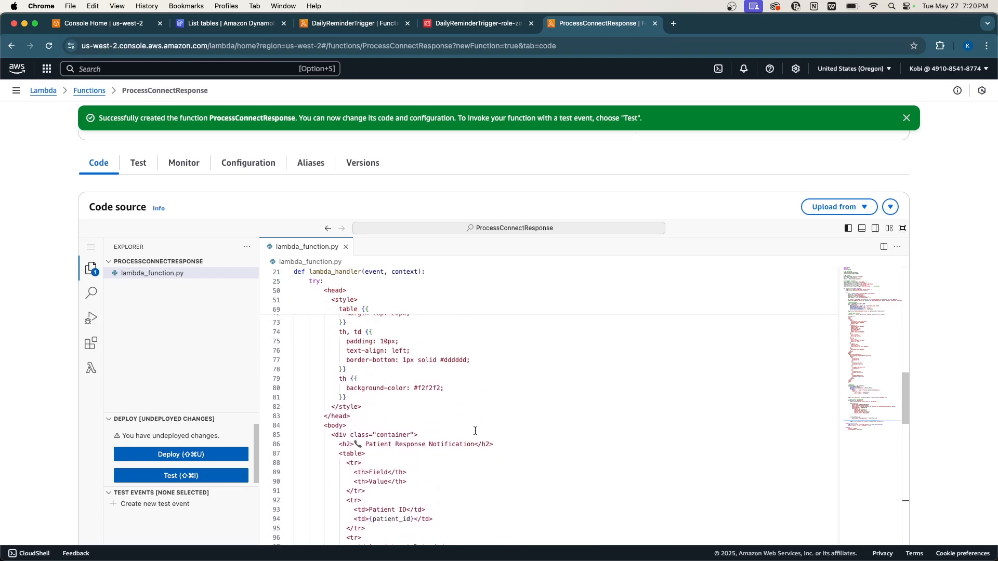
scroll(475, 431, "up", 15)
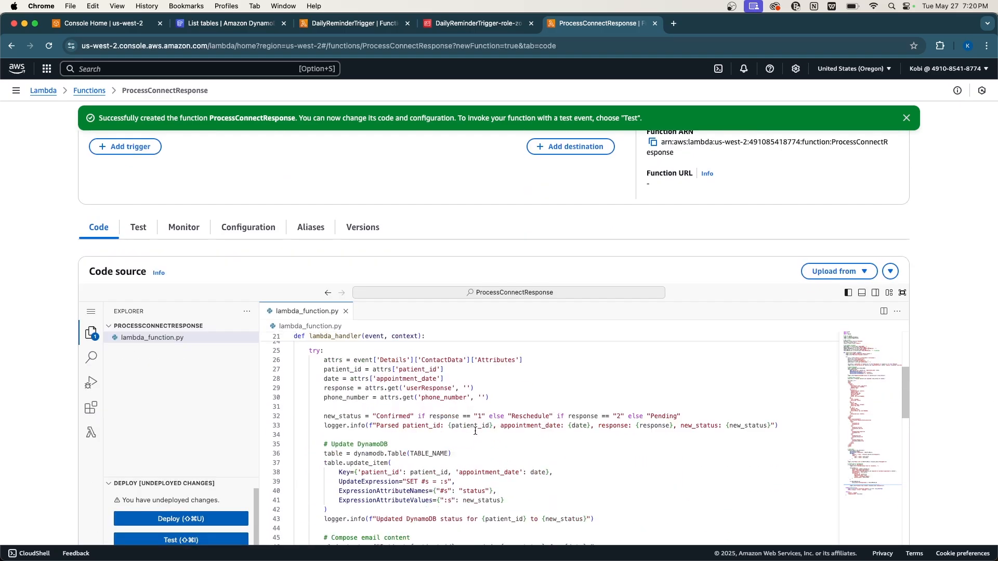
scroll(475, 430, "up", 5)
scroll(453, 373, "down", 4)
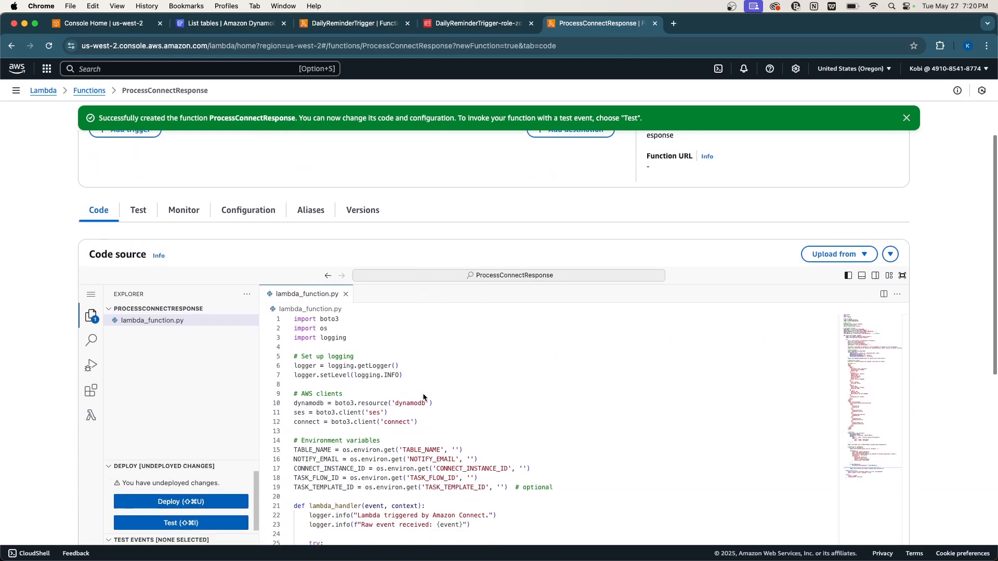
scroll(424, 397, "down", 2)
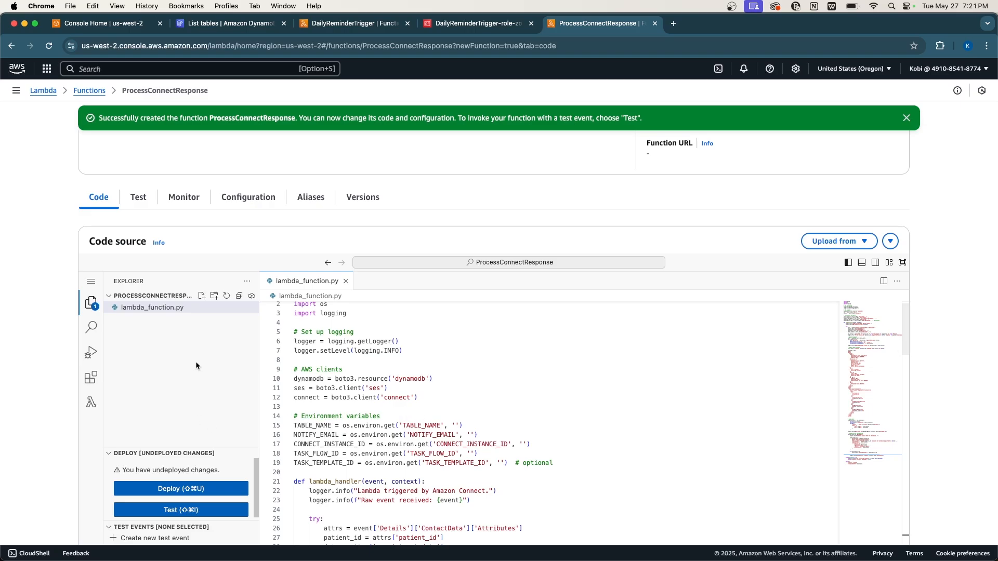
Open ProcessConnectResponse's environment variables for editing and add an empty variable row.
left_click(249, 199)
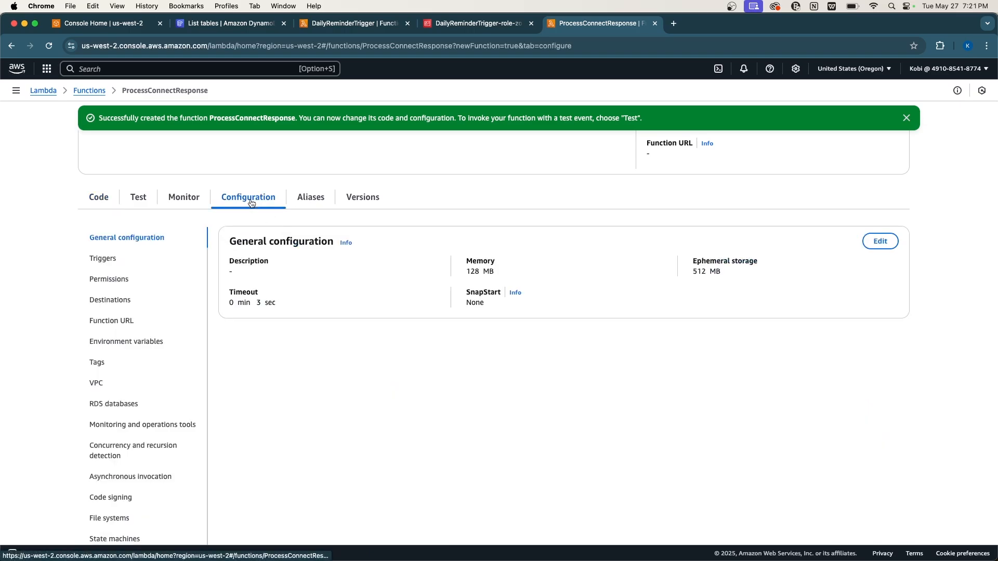
left_click(136, 343)
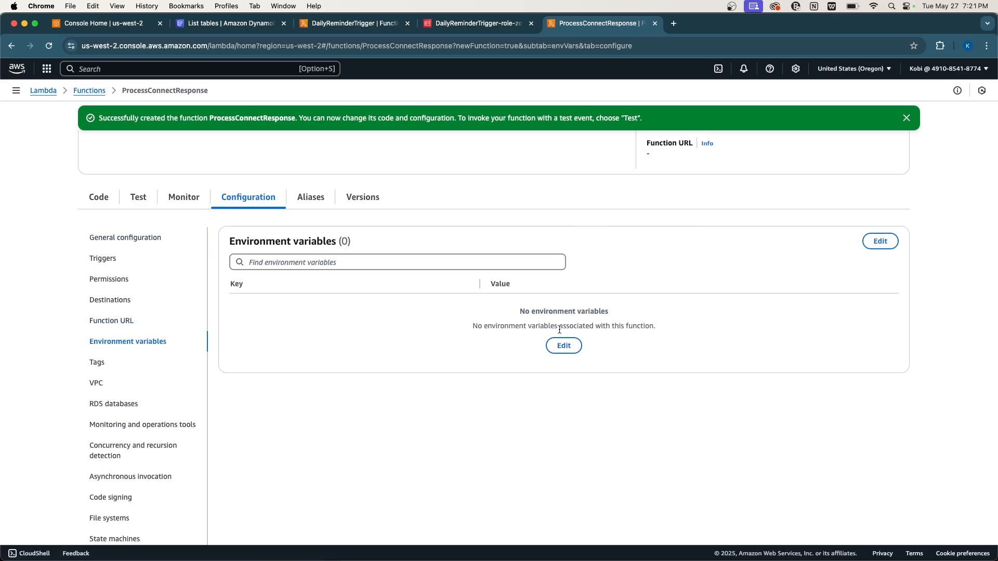
left_click(563, 346)
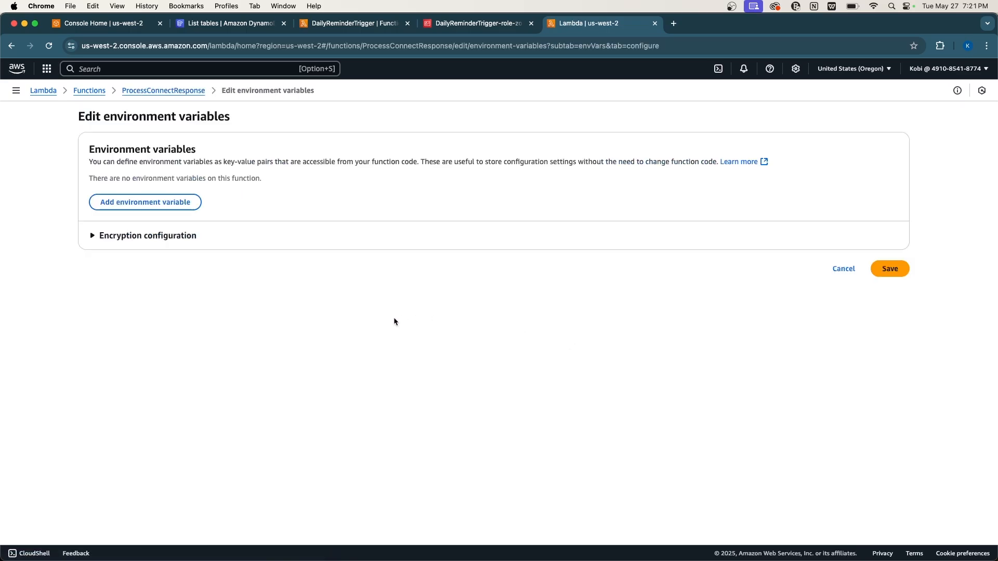
left_click(149, 202)
key("super+Tab")
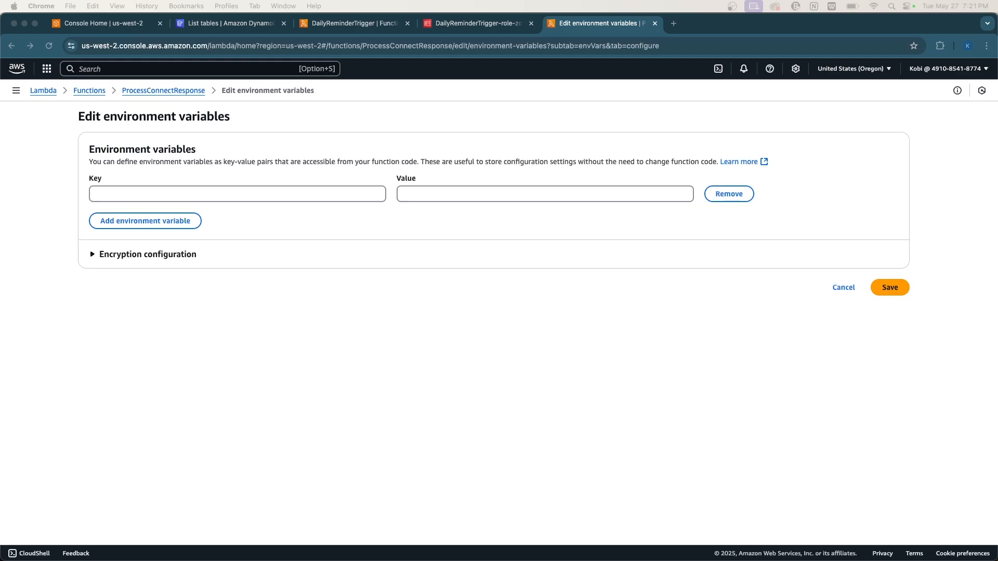
Enter the keys TABLE_NAME, NOTIFY_EMAIL and CONNECT_INSTANCE_ID in three variable rows.
left_click(110, 195)
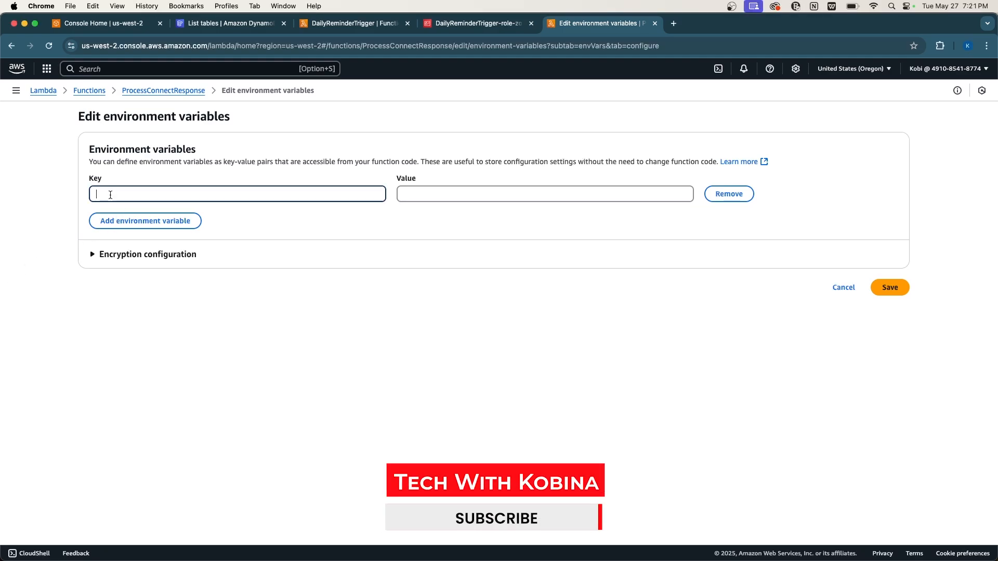
type("TABLE_NAME")
left_click(101, 220)
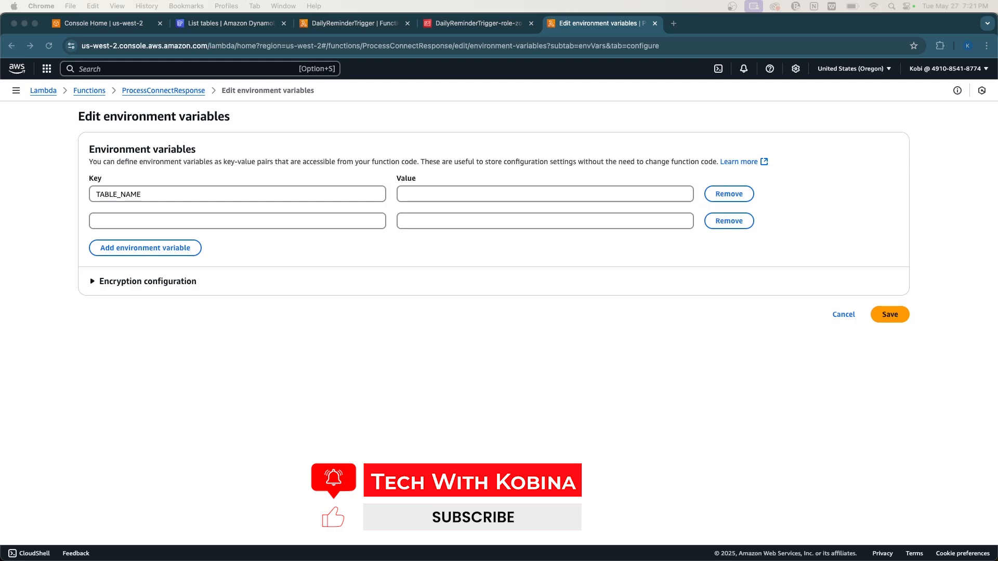
left_click(107, 223)
type("NOTIFY_EMAIL")
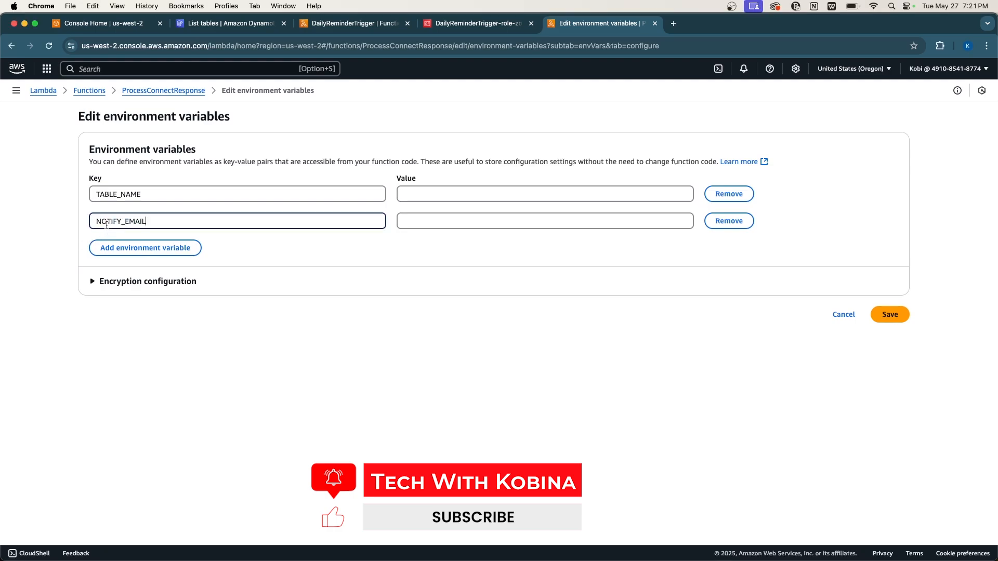
left_click(124, 247)
left_click(104, 249)
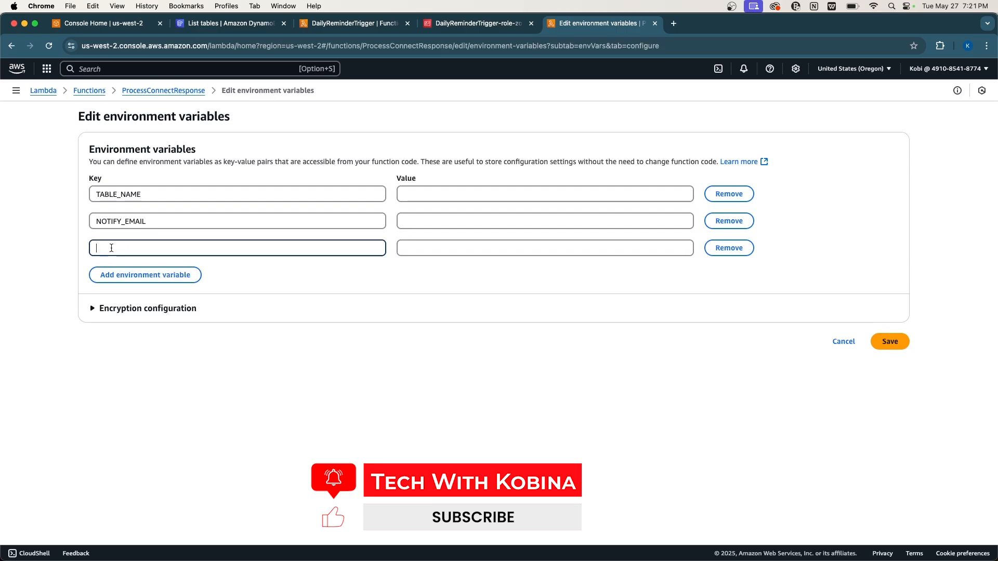
key("super+Tab")
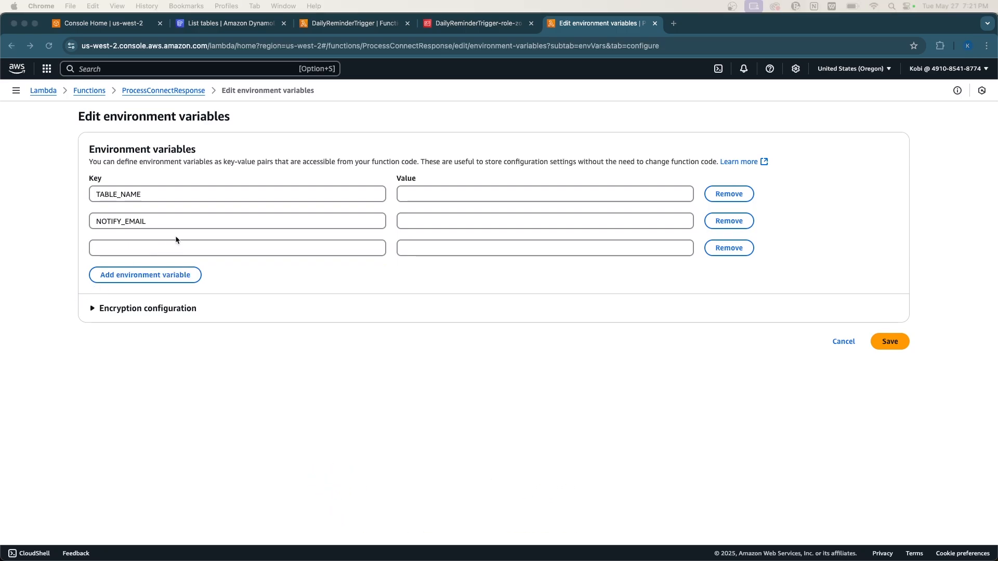
left_click(139, 246)
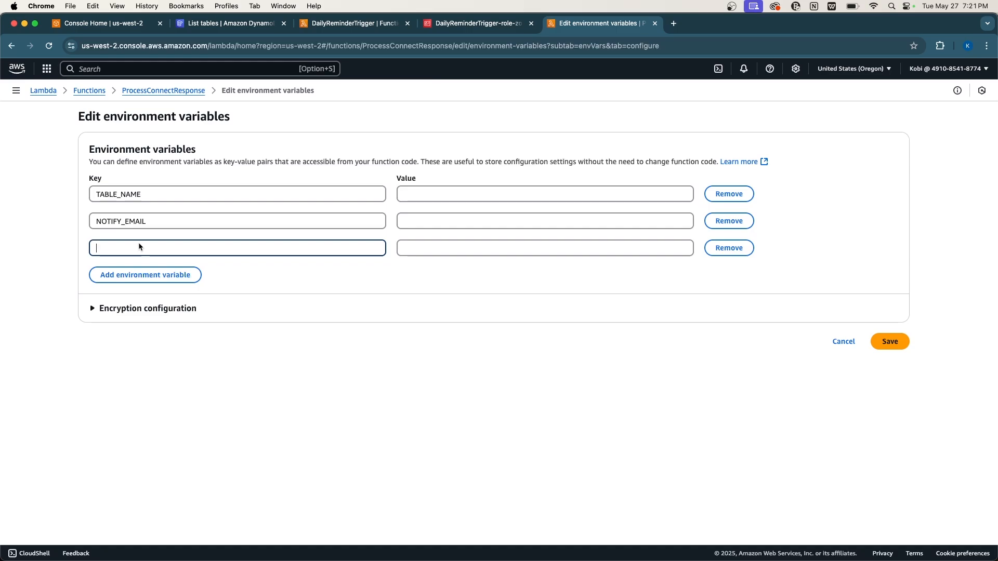
type("CONNECT_INSTANCE_ID")
Add two more variable rows with the keys TASK_FLOW_ID and TASK_TEMPLATE_ID.
left_click(146, 275)
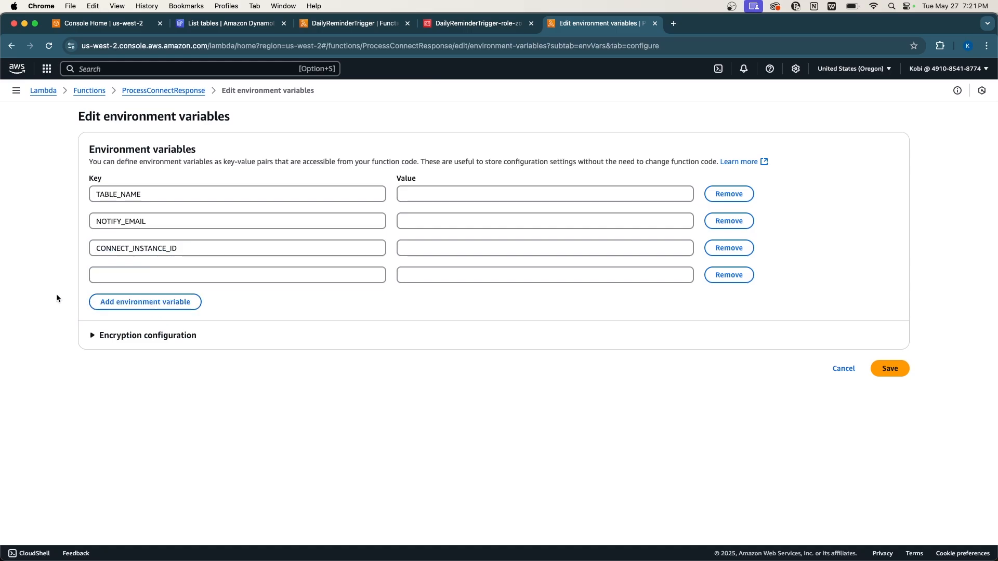
left_click(116, 277)
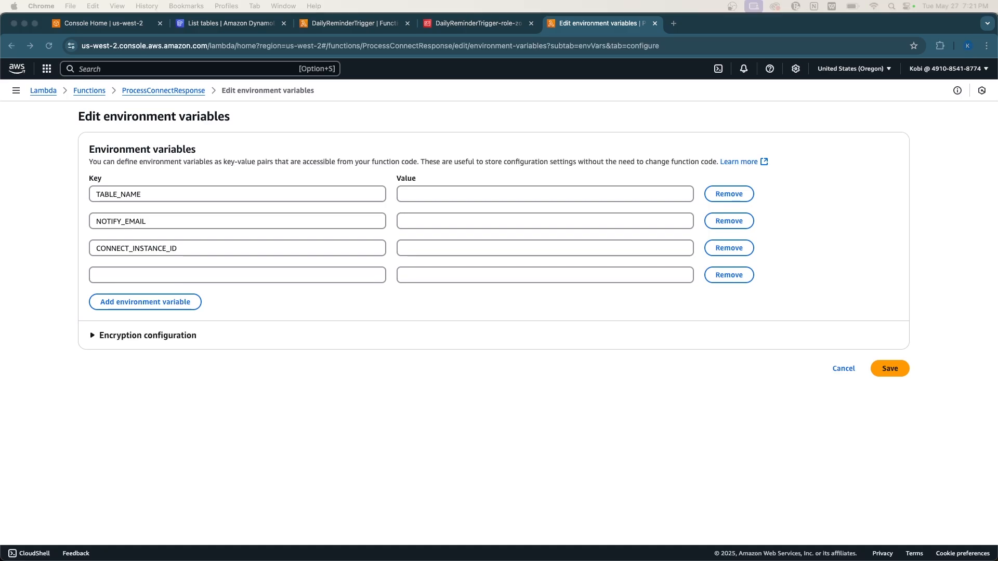
left_click(120, 279)
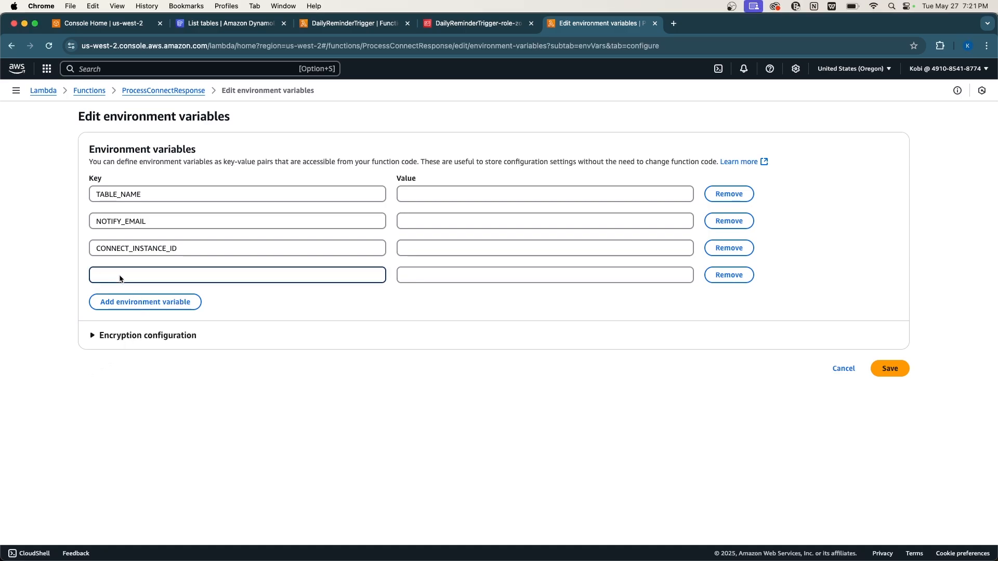
type("TASK_FLOW_ID")
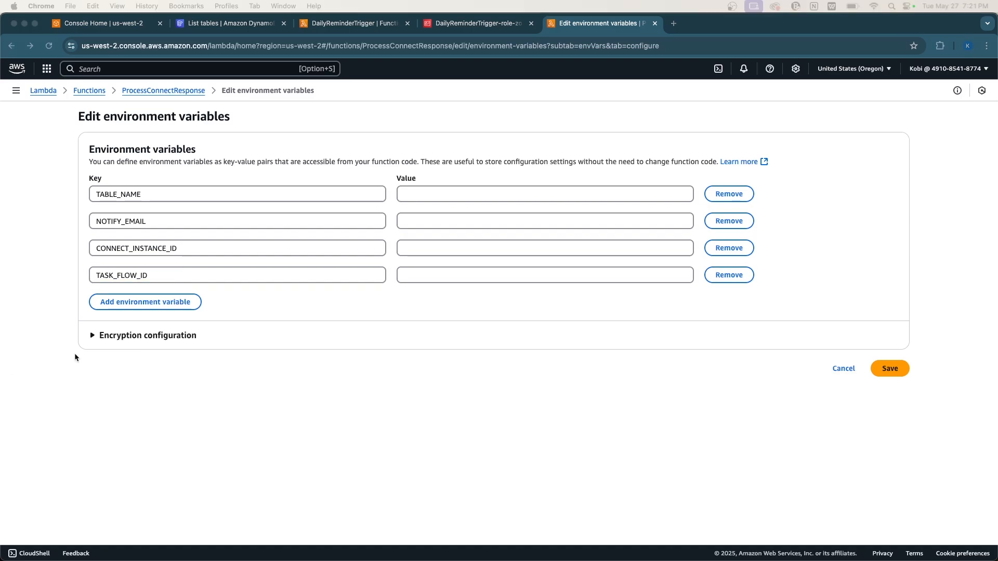
left_click(104, 302)
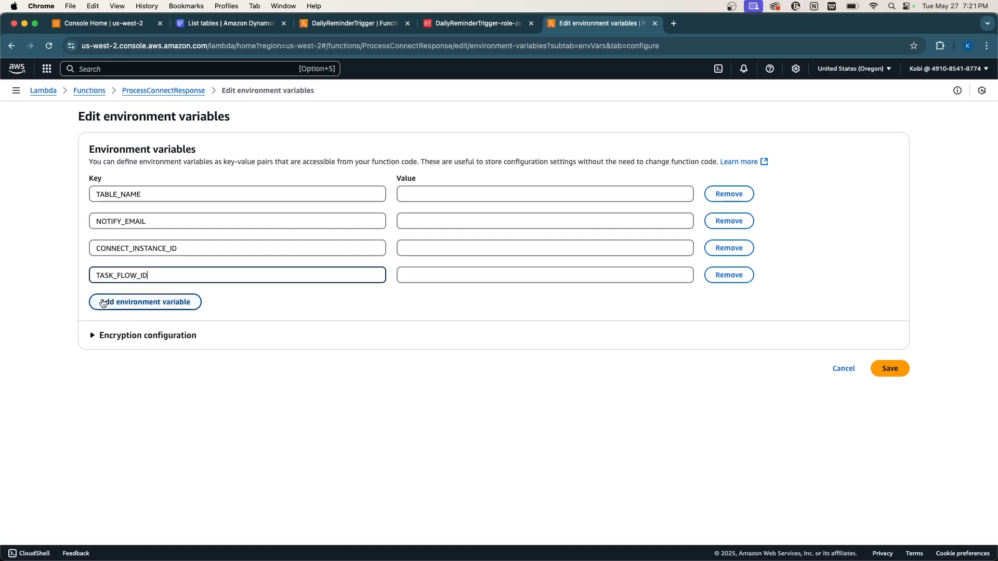
left_click(116, 302)
type("TASK_TEMPLATE_ID")
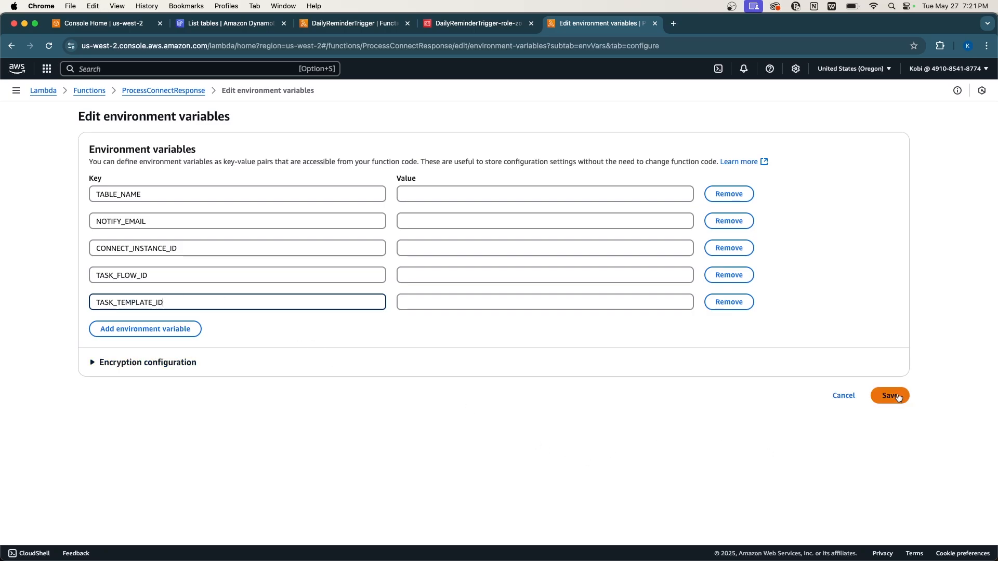
left_click(254, 23)
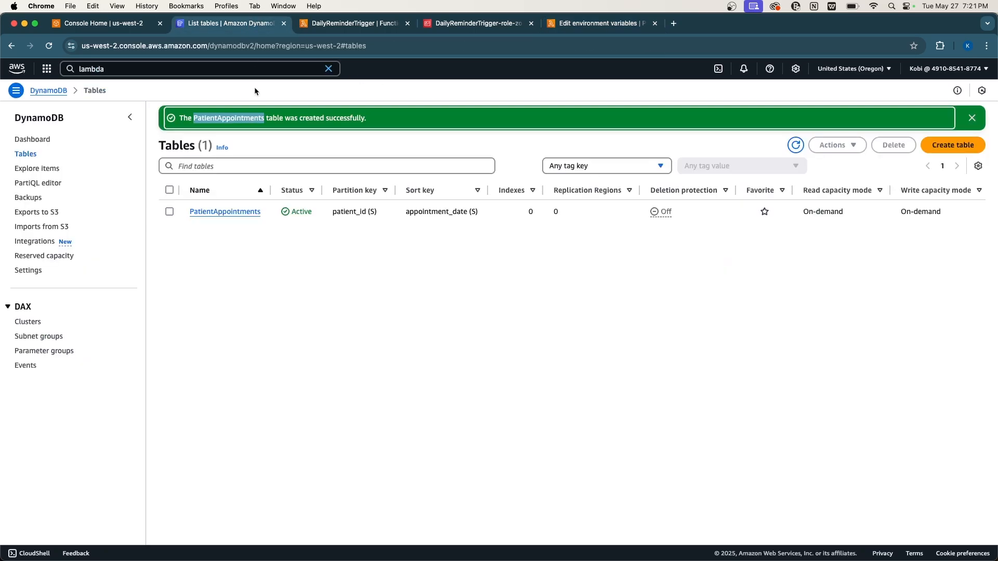
Set TABLE_NAME to PatientAppointments, enter the notification e-mail address for NOTIFY_EMAIL, and save.
left_click(607, 24)
left_click(488, 194)
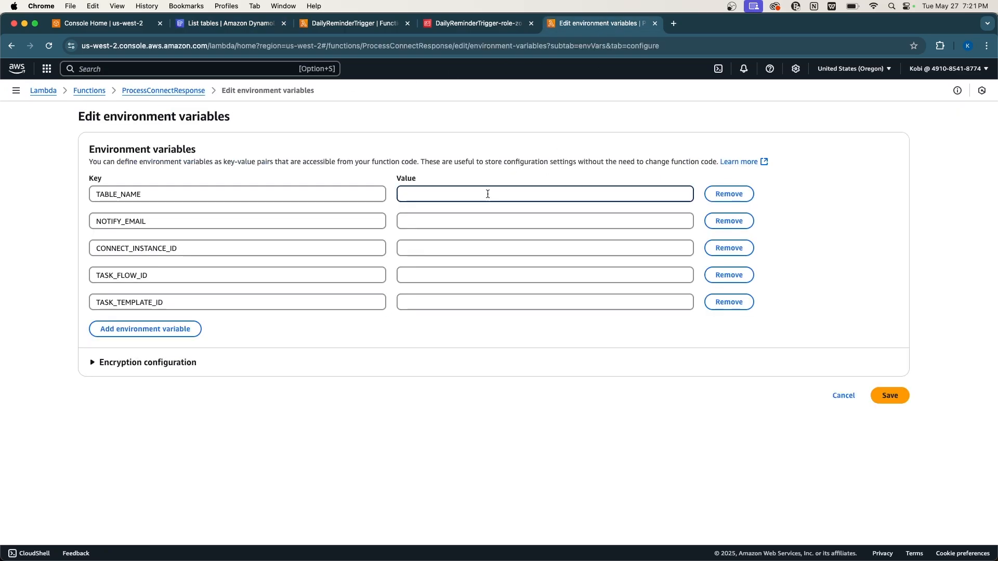
type("PatientAppointments")
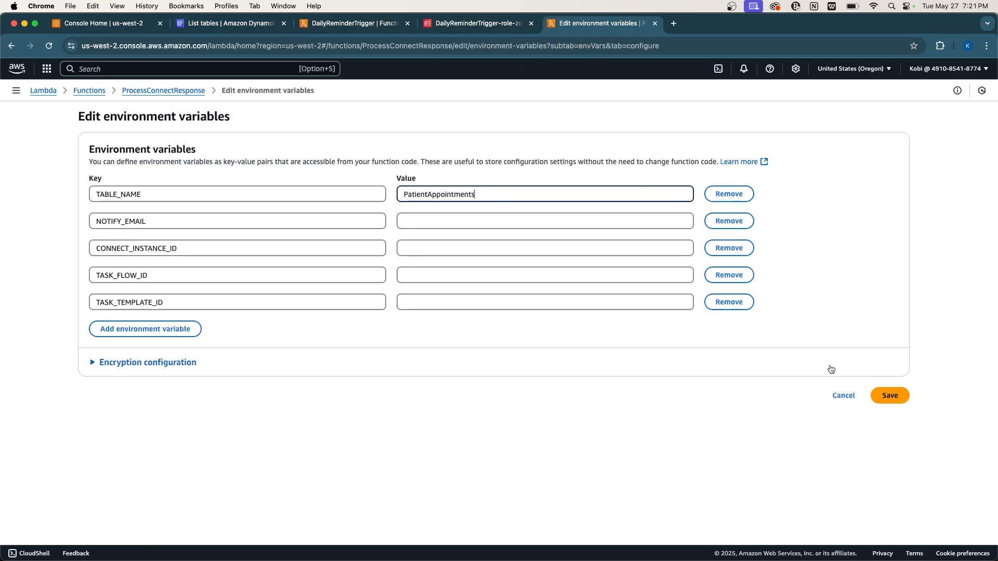
left_click(436, 223)
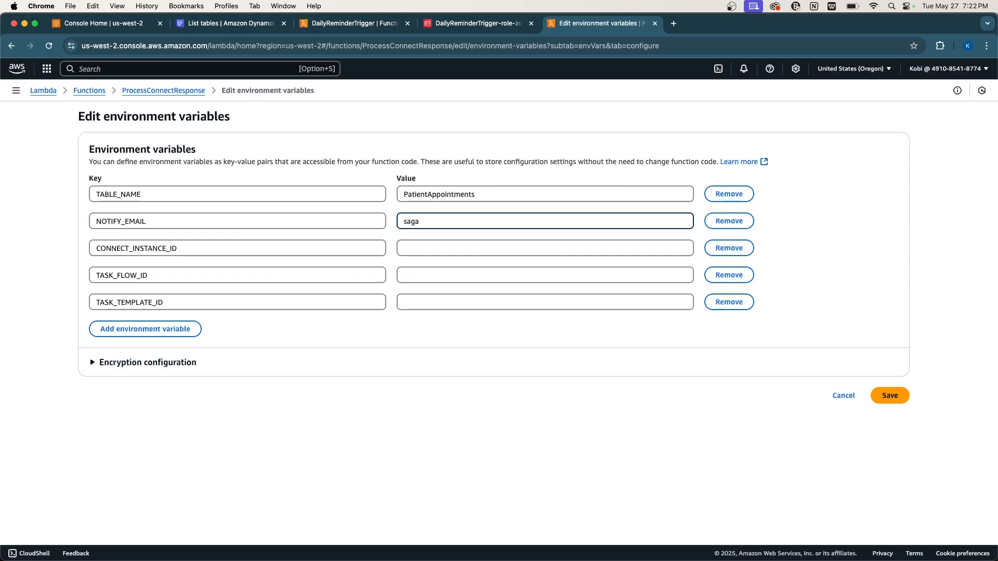
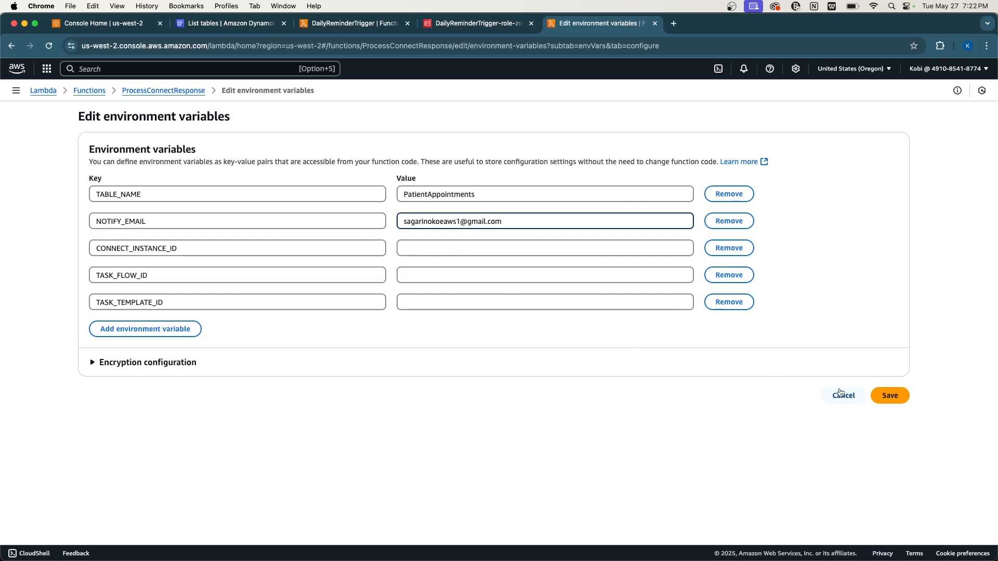
left_click(901, 396)
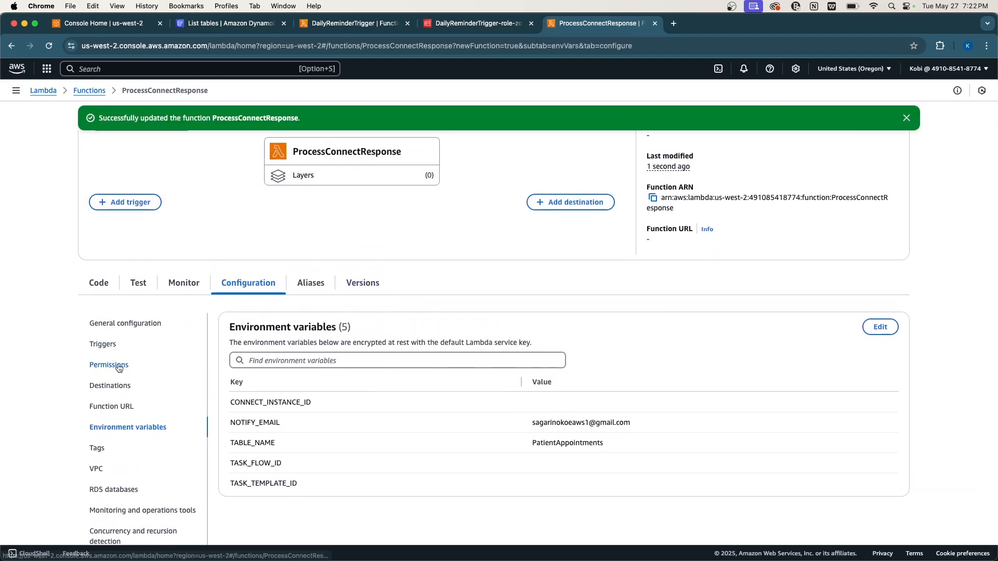
Open ProcessConnectResponse's execution role in its own IAM tab and check its single basic execution policy.
left_click(119, 367)
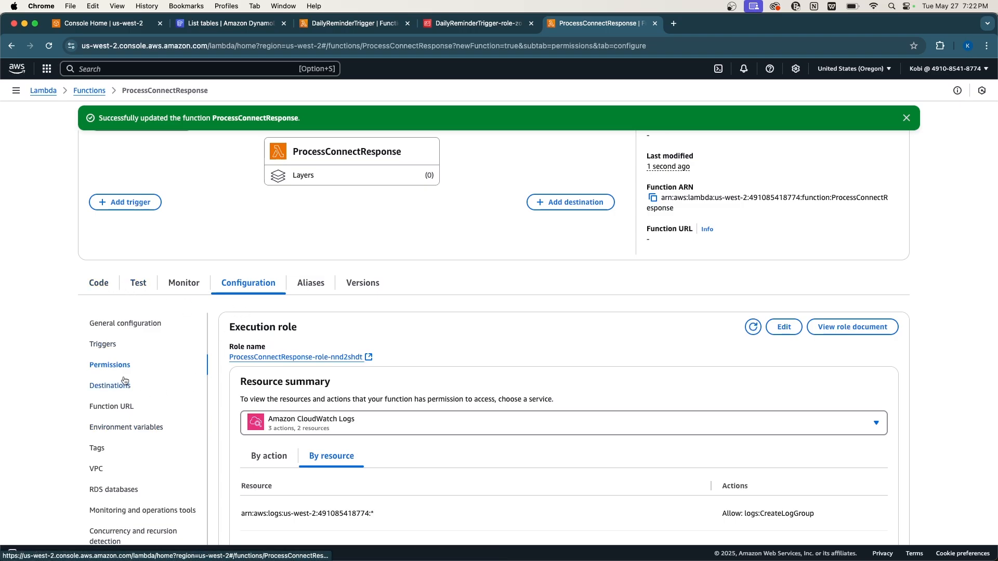
left_click(295, 358)
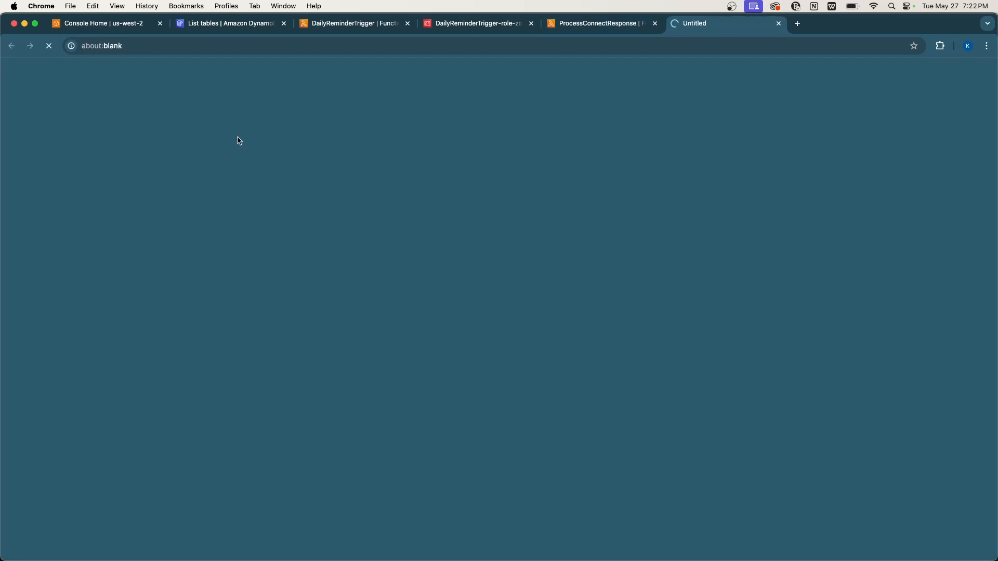
left_click(609, 26)
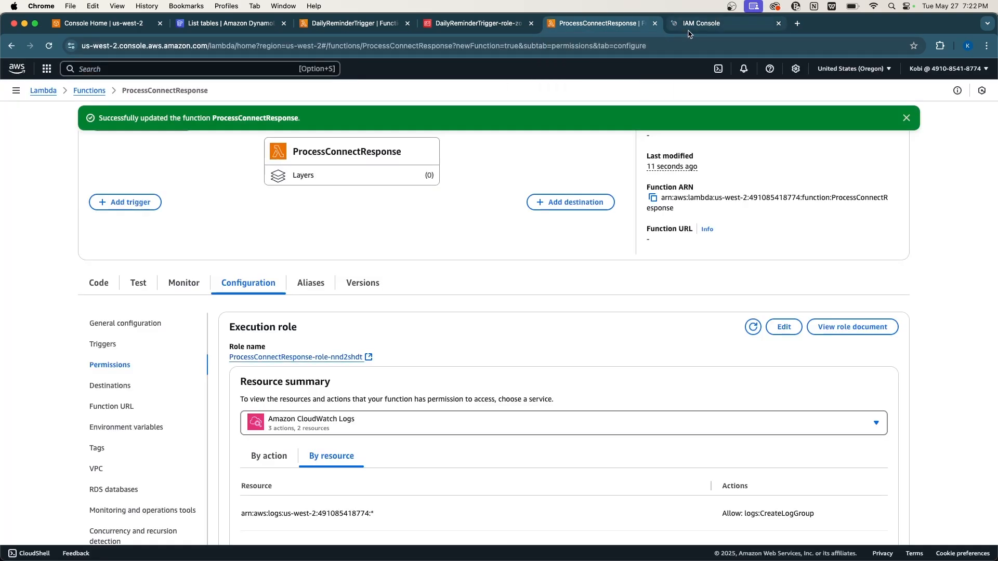
left_click(725, 24)
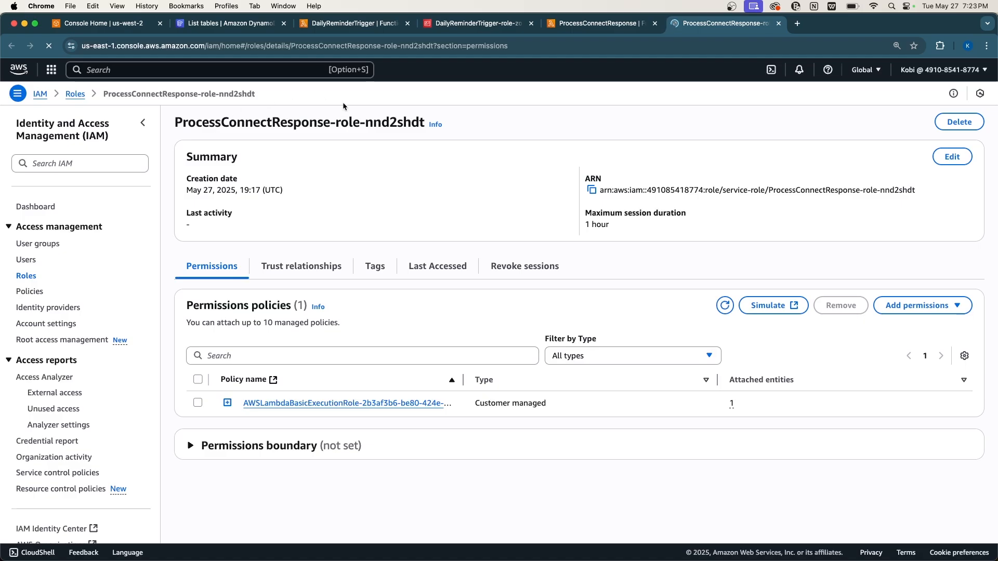
key("super+alt+Left")
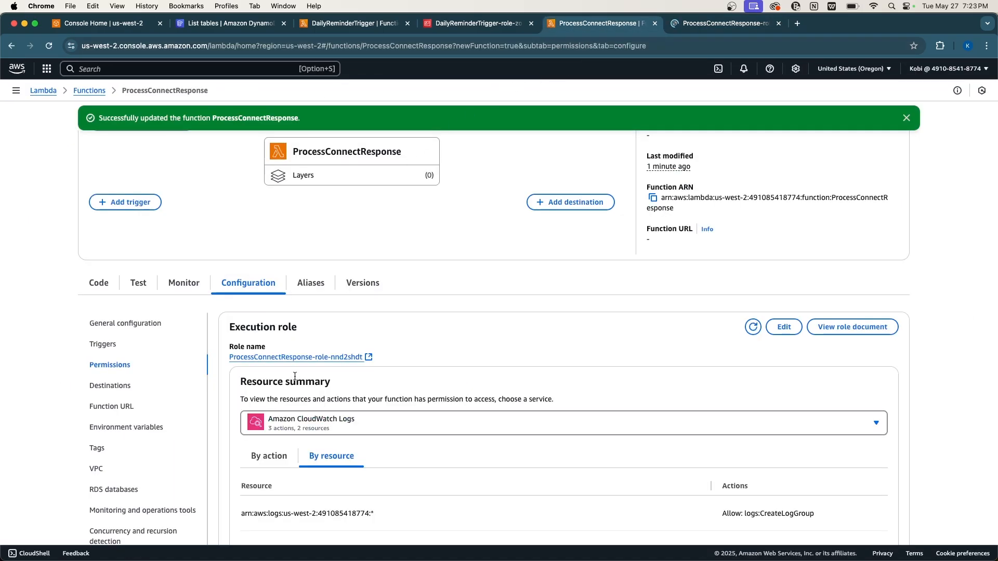
In ProcessConnectResponse's code, locate the DynamoDB update_item and send_email calls.
left_click(100, 284)
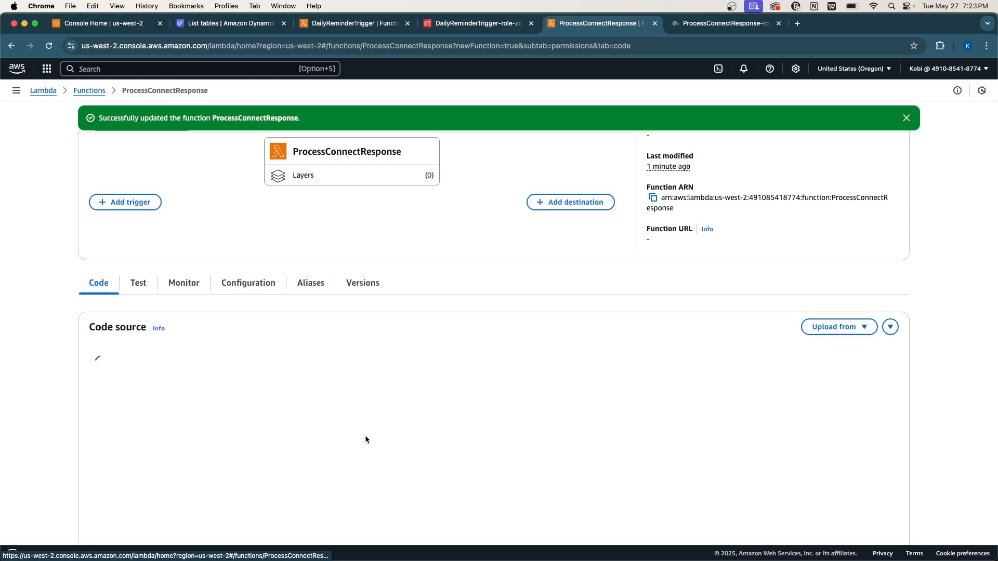
scroll(473, 408, "down", 10)
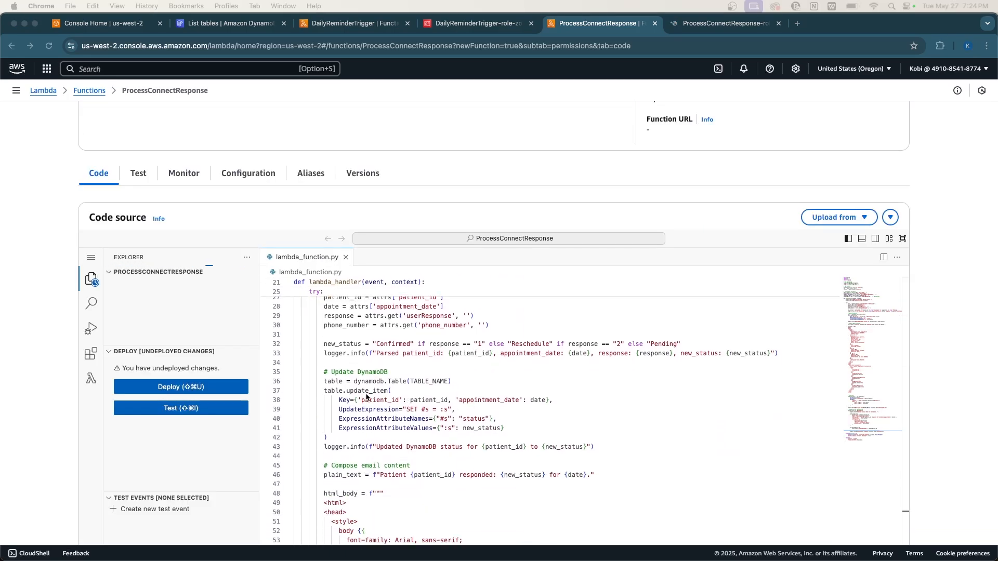
double_click(369, 391)
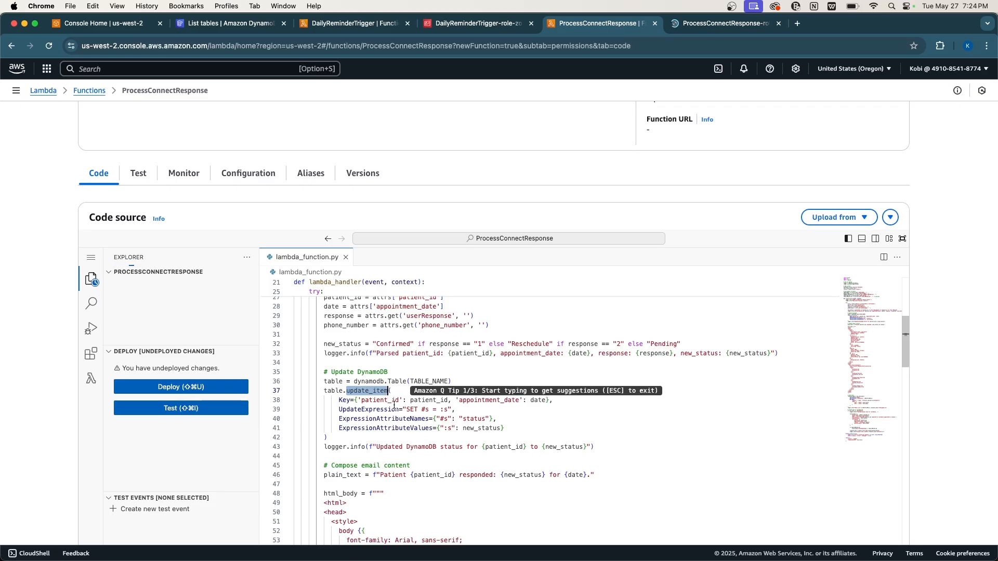
scroll(384, 429, "down", 3)
scroll(382, 426, "up", 1)
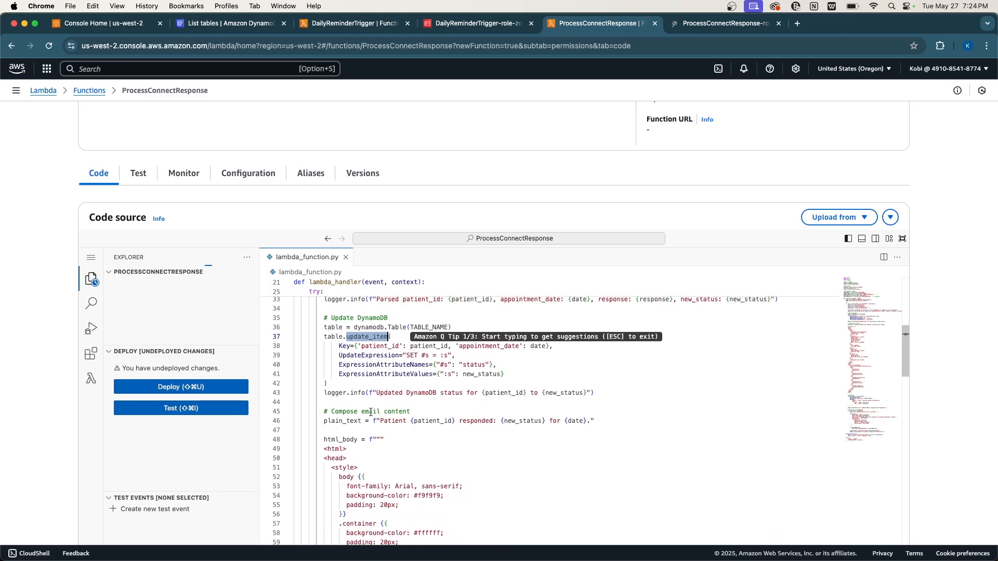
scroll(373, 406, "down", 8)
scroll(374, 405, "down", 15)
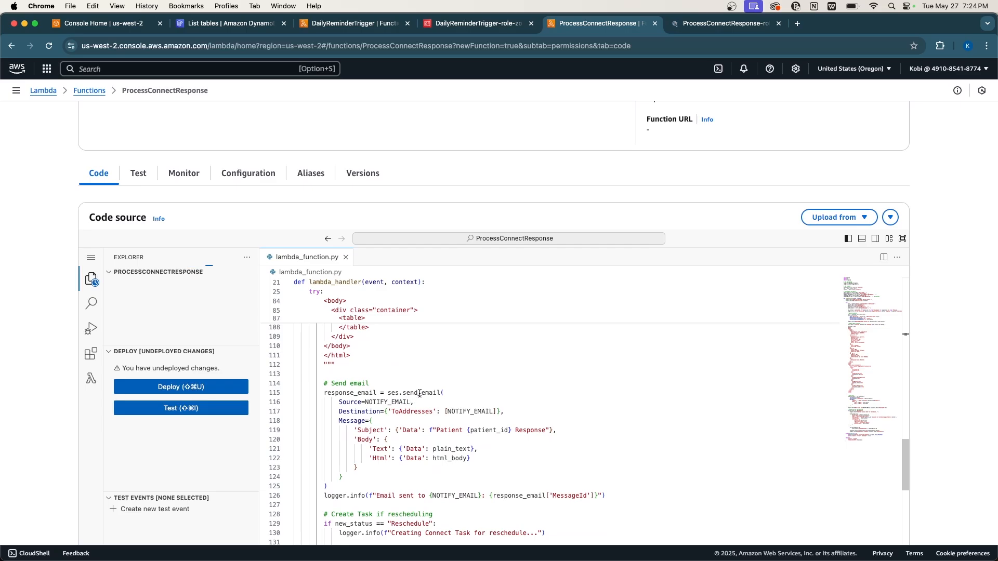
double_click(420, 393)
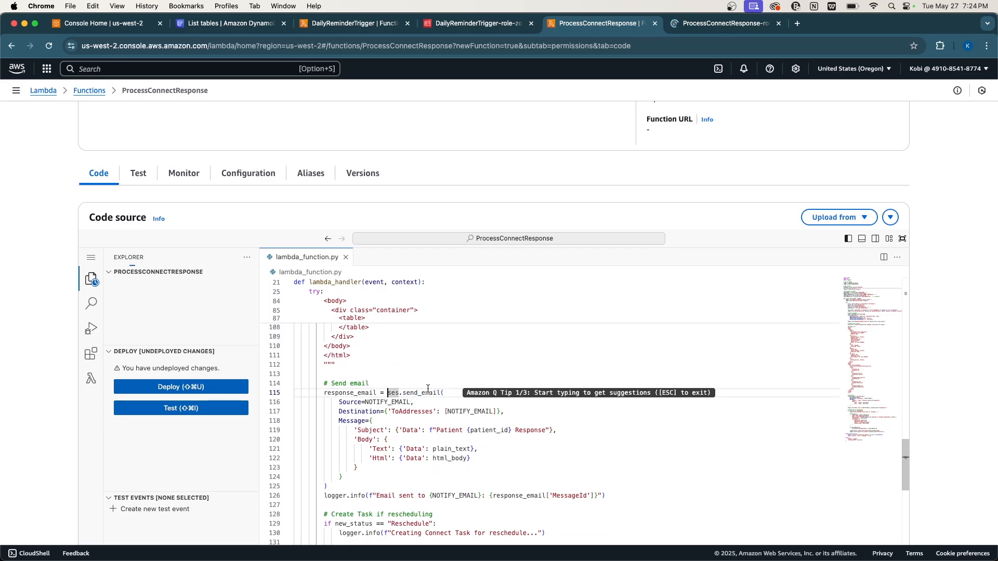
Locate the connect client's start_task_contact call, then go to the execution role's IAM page.
scroll(430, 463, "down", 6)
scroll(430, 463, "down", 2)
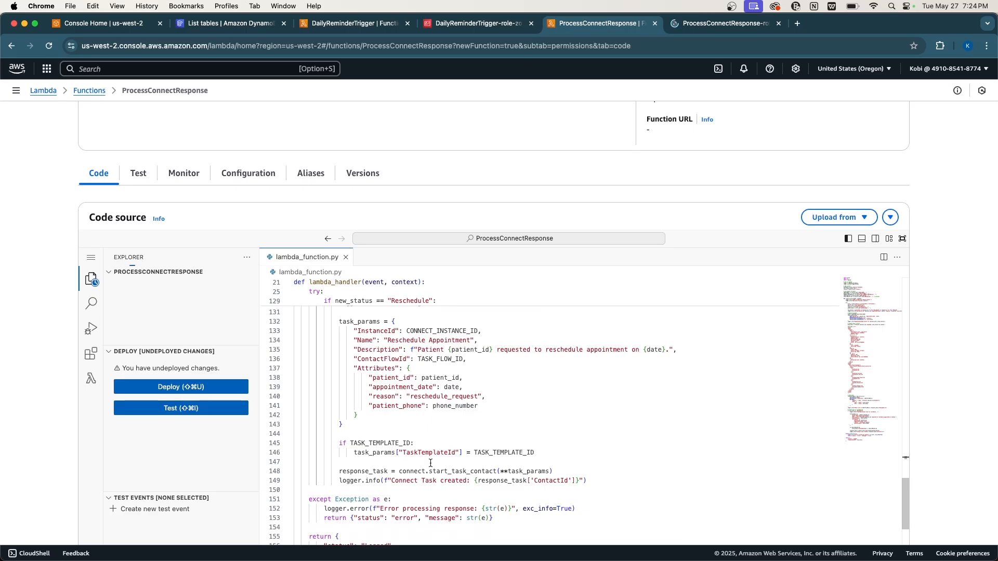
double_click(450, 471)
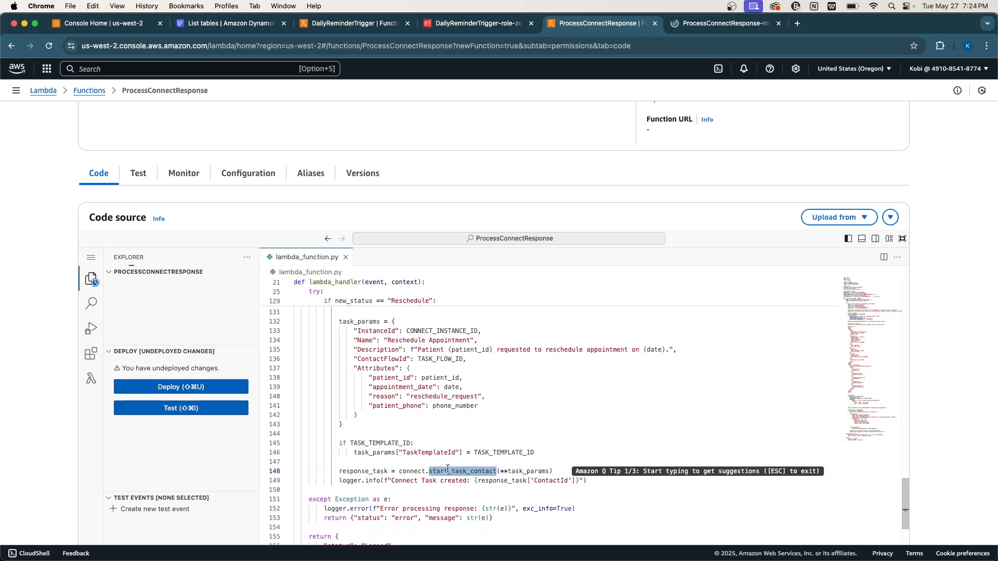
double_click(413, 471)
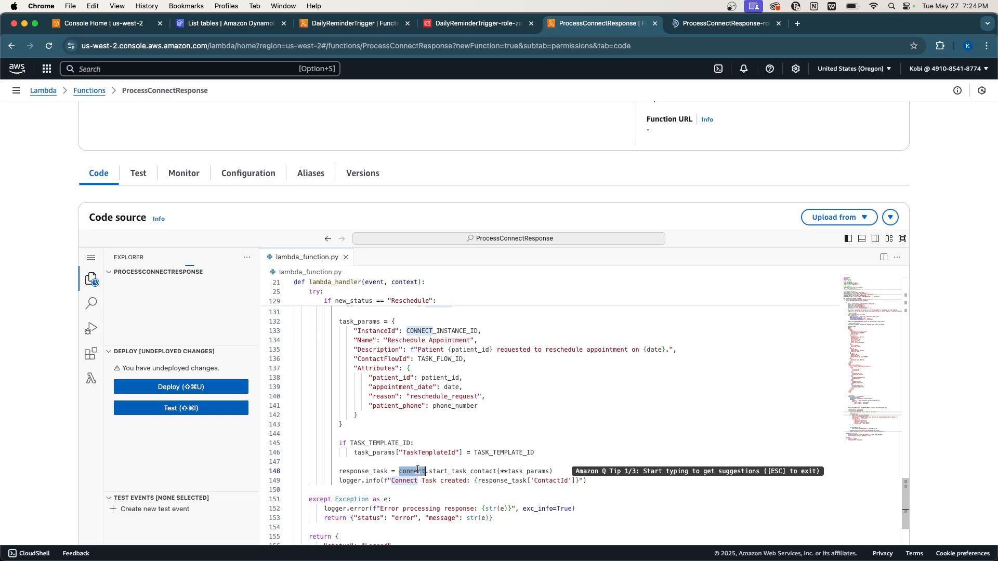
double_click(473, 472)
scroll(463, 503, "down", 3)
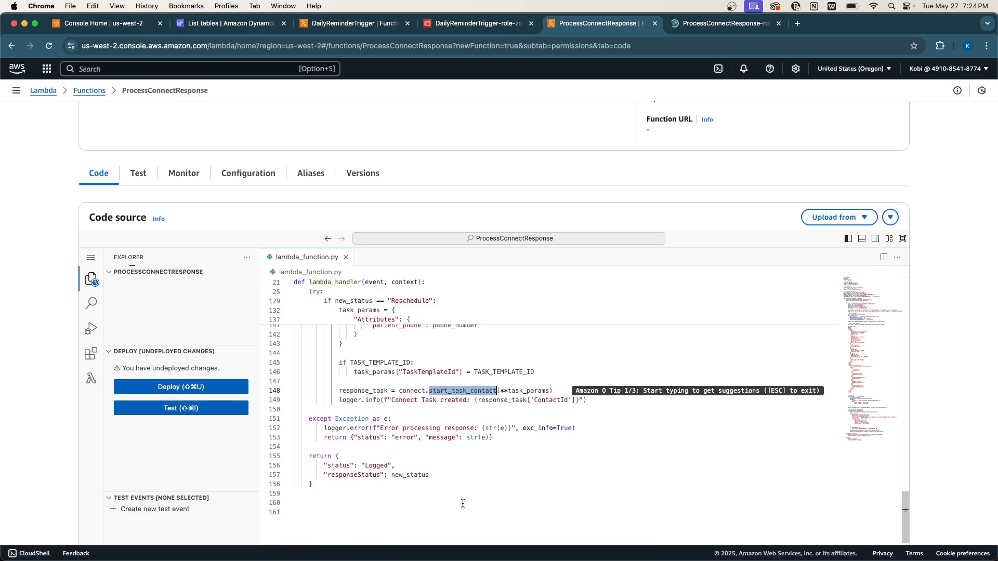
scroll(462, 504, "up", 4)
scroll(463, 503, "up", 10)
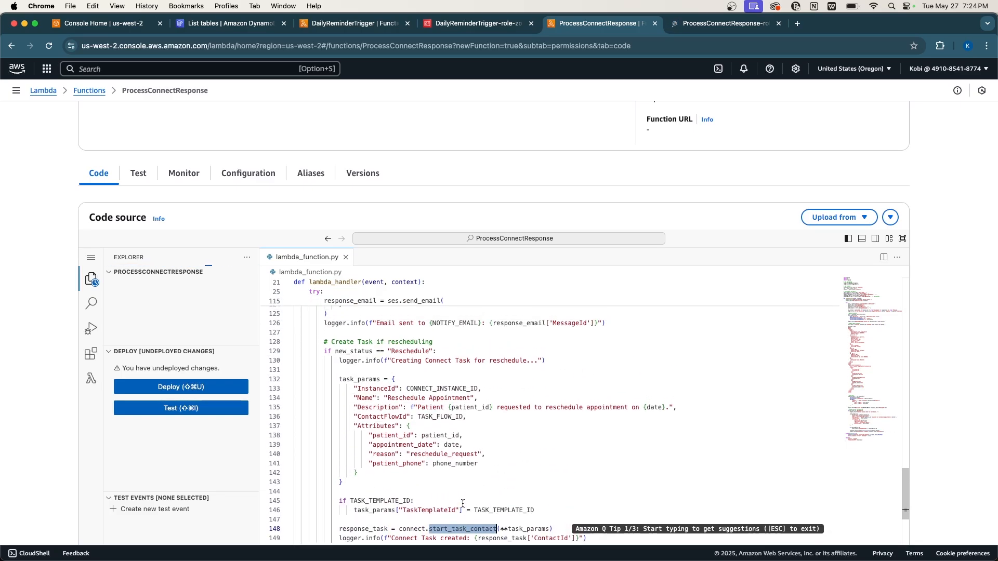
scroll(462, 503, "up", 10)
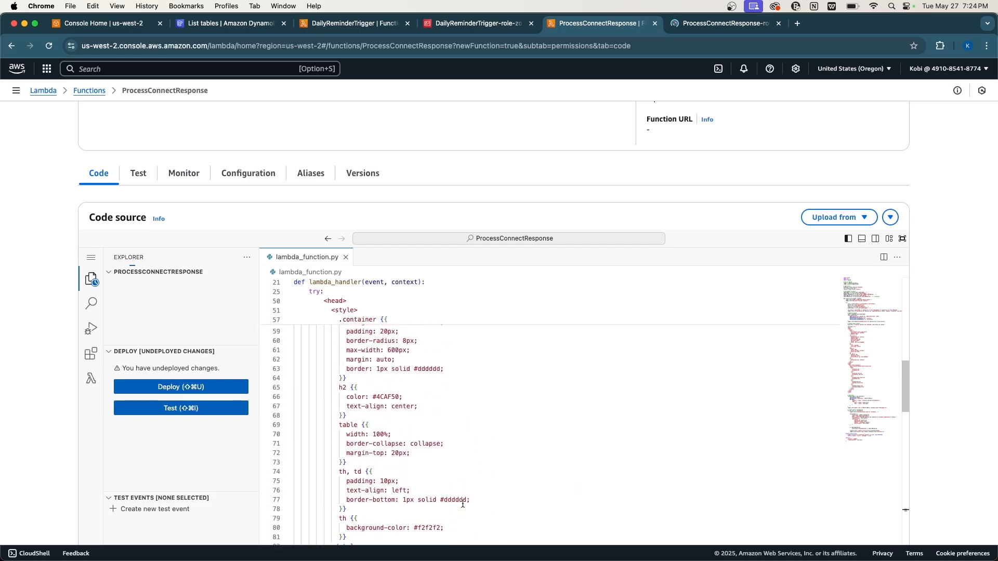
scroll(463, 503, "up", 4)
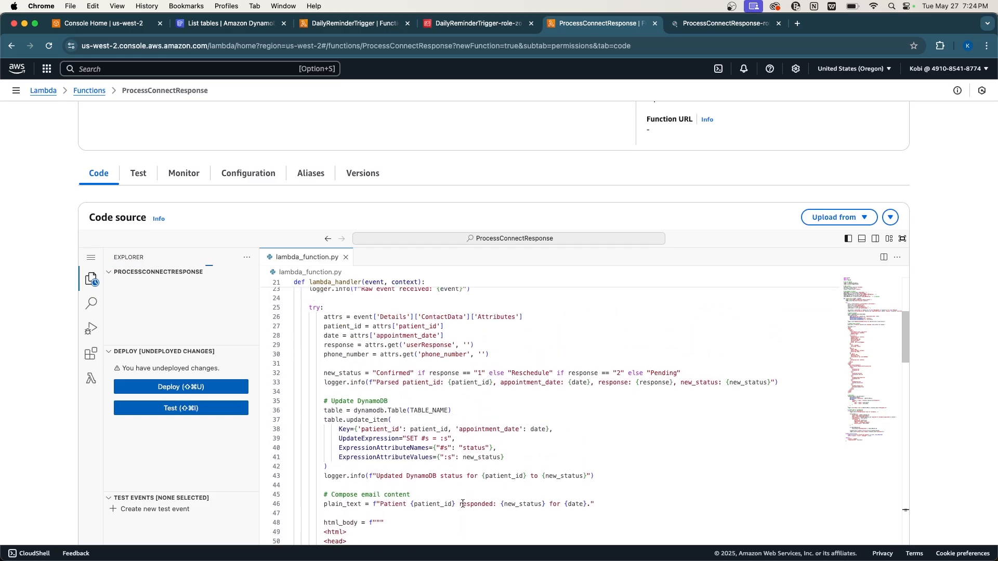
left_click(727, 22)
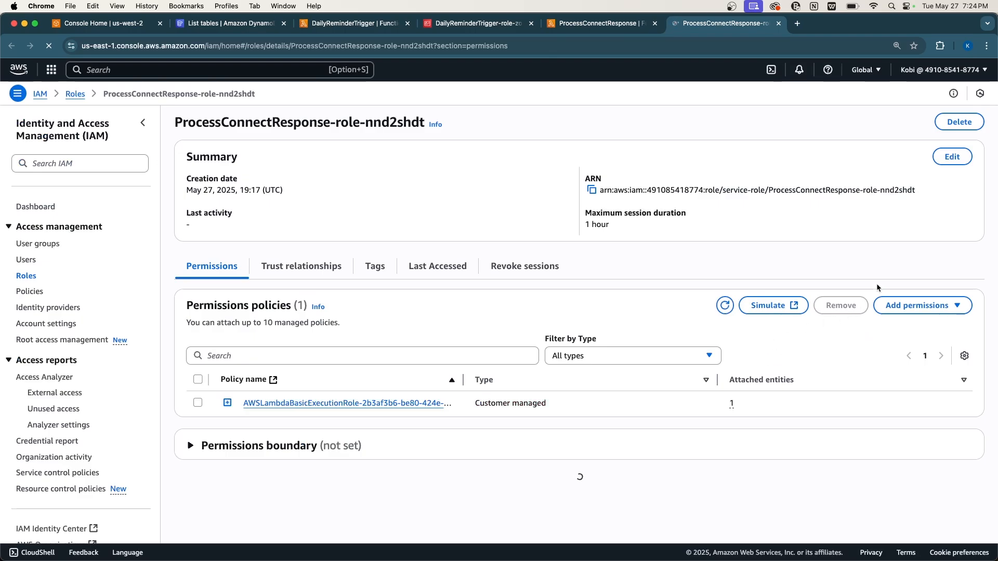
Start an inline policy on the role with Connect as the service.
left_click(917, 305)
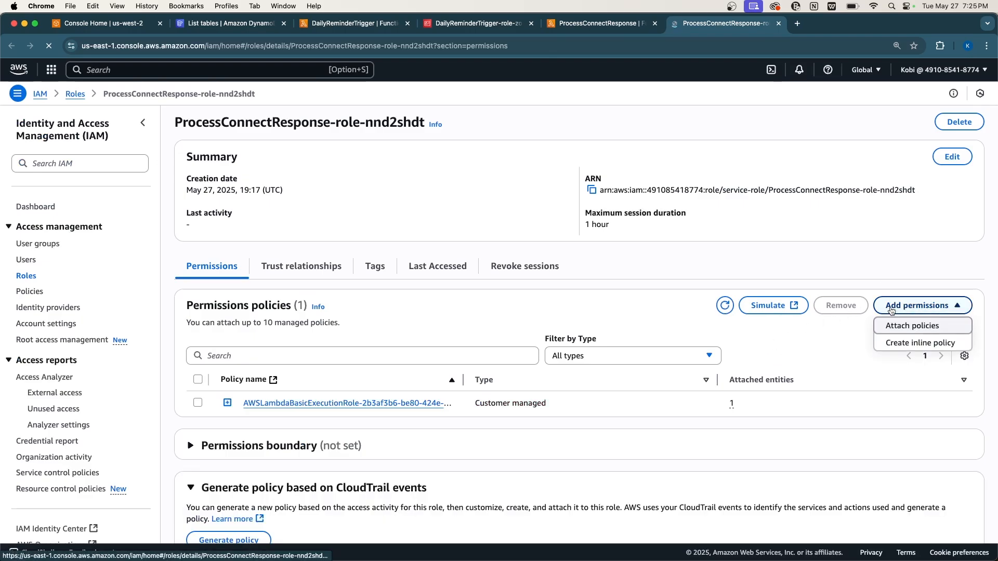
left_click(889, 344)
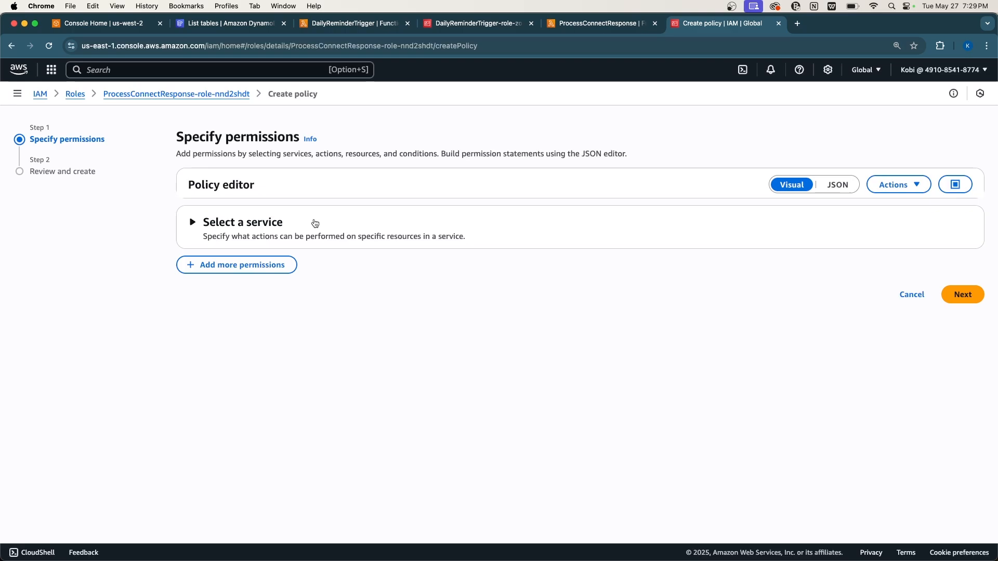
left_click(315, 223)
left_click(267, 272)
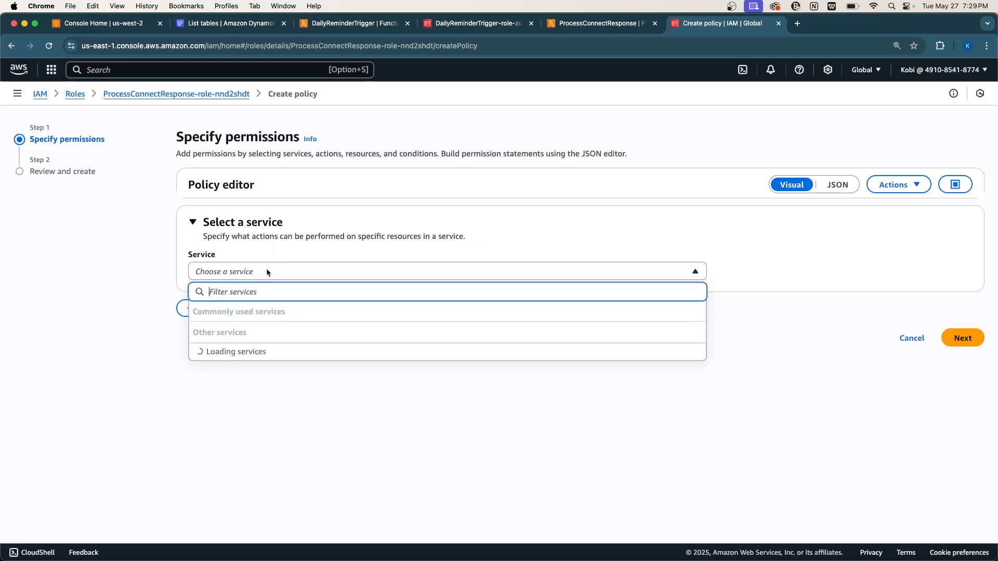
type("co")
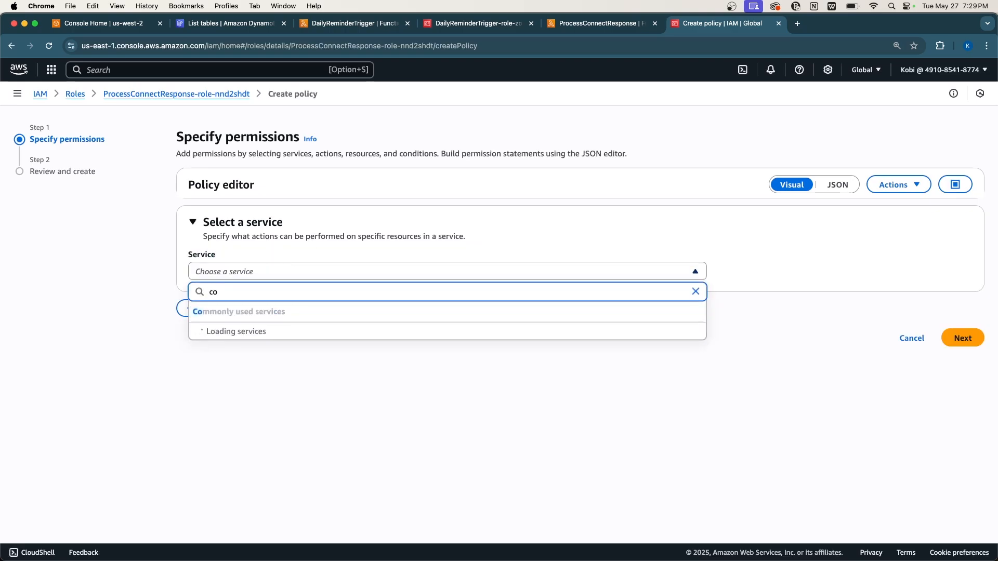
type("nnect")
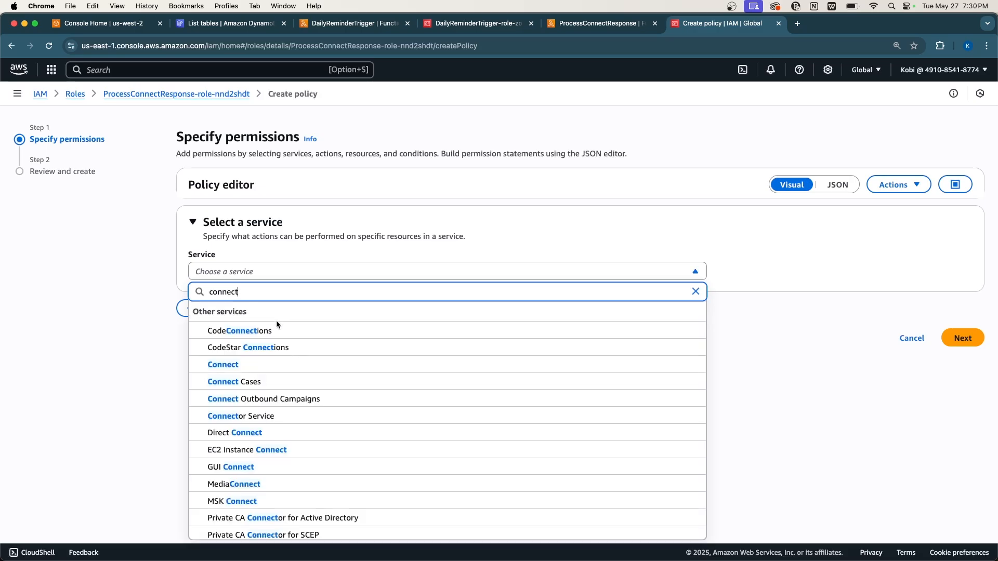
left_click(246, 365)
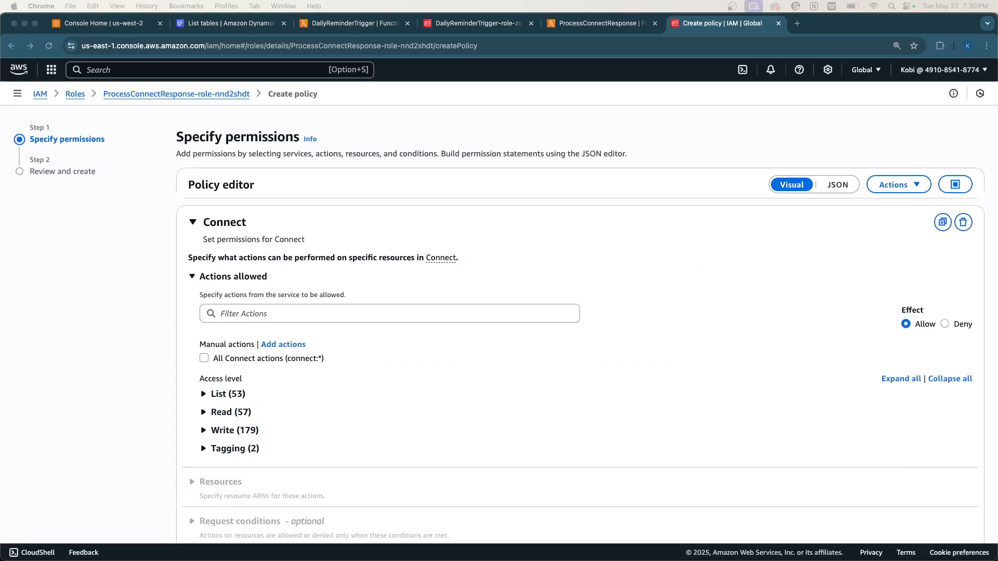
Allow Connect StartTaskContact on all resources and add a second permission statement.
left_click(277, 318)
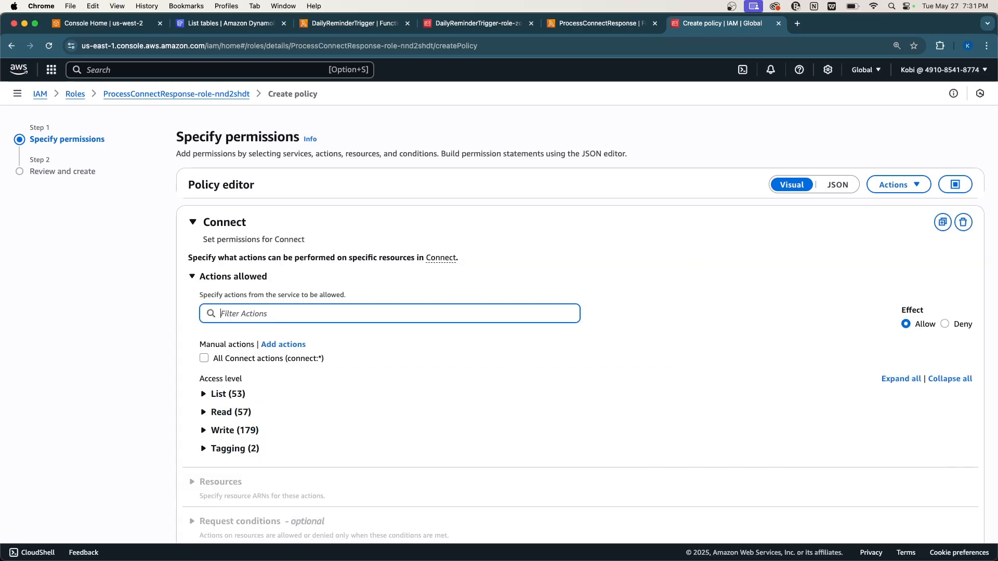
type("start")
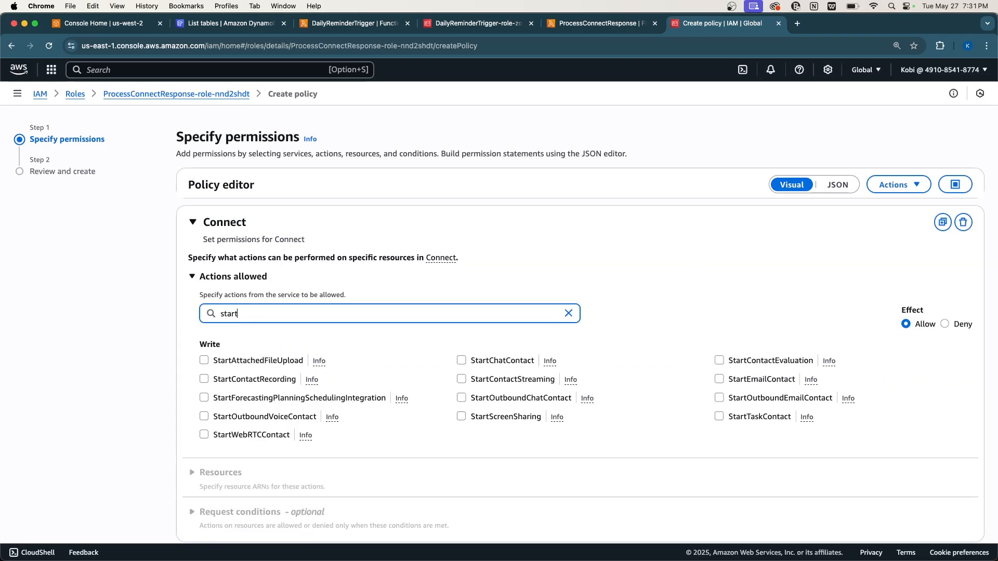
type("t")
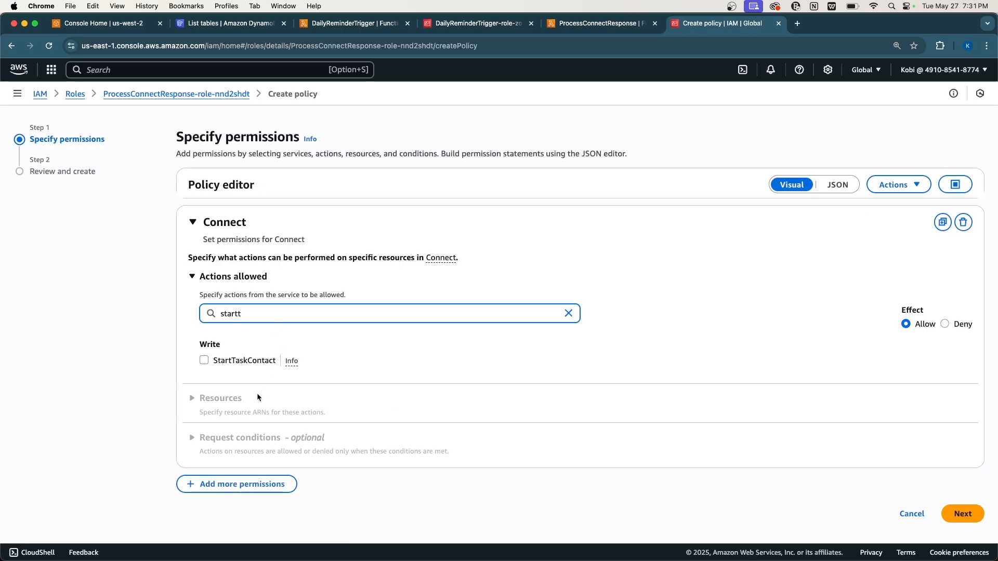
left_click(205, 360)
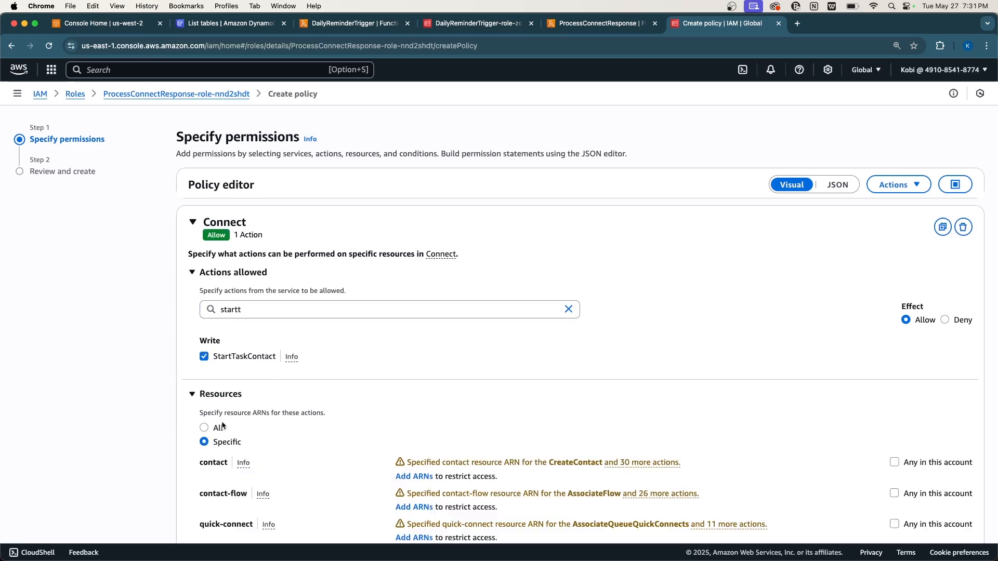
left_click(218, 428)
scroll(218, 425, "down", 3)
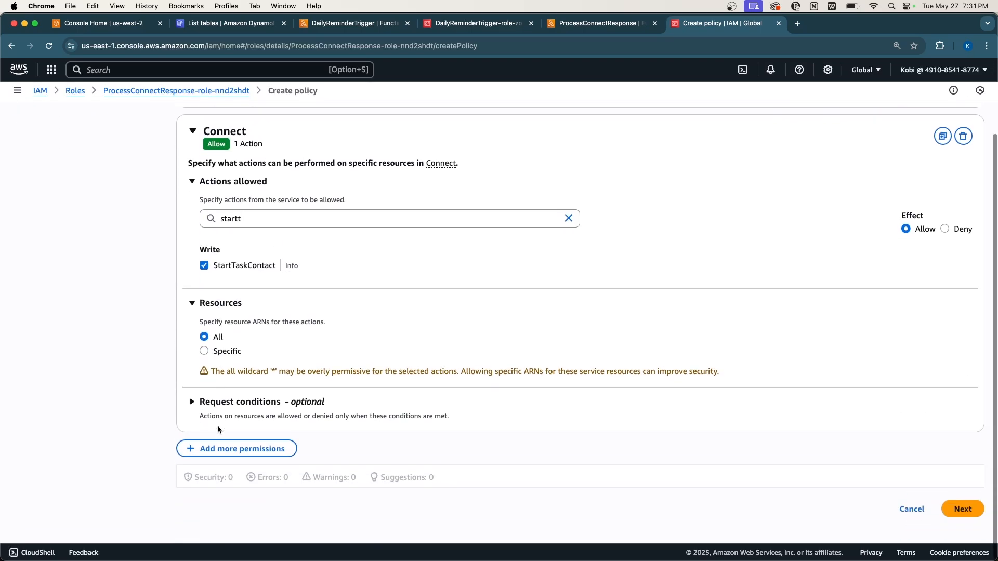
left_click(224, 452)
scroll(237, 419, "down", 4)
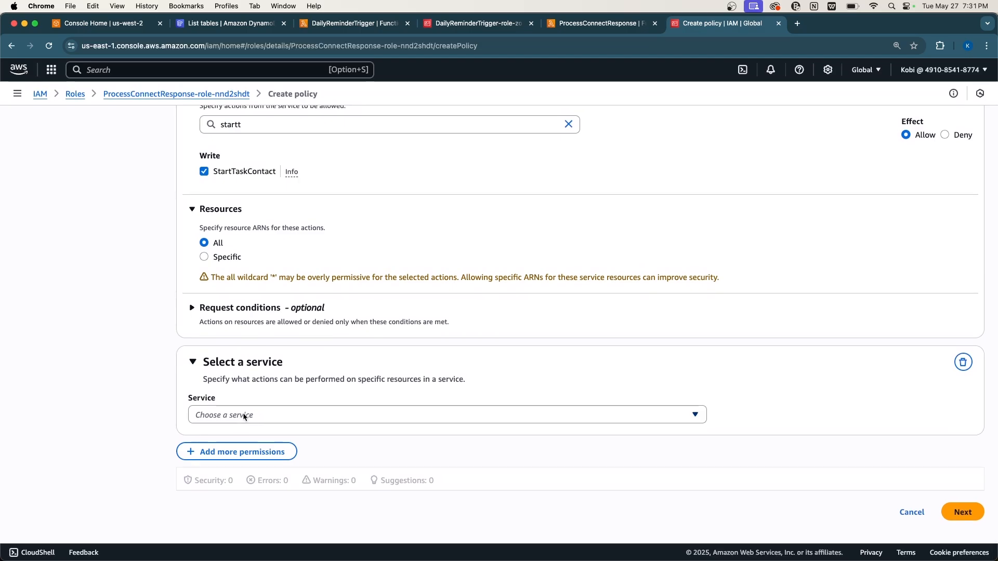
In the second statement, allow DynamoDB UpdateItem on all resources.
left_click(244, 415)
type("dyna")
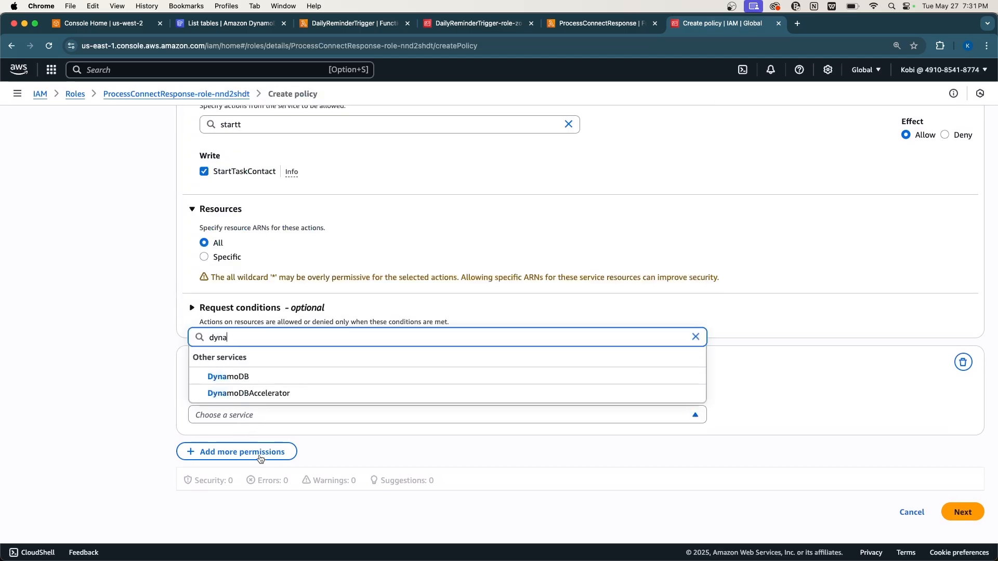
left_click(222, 377)
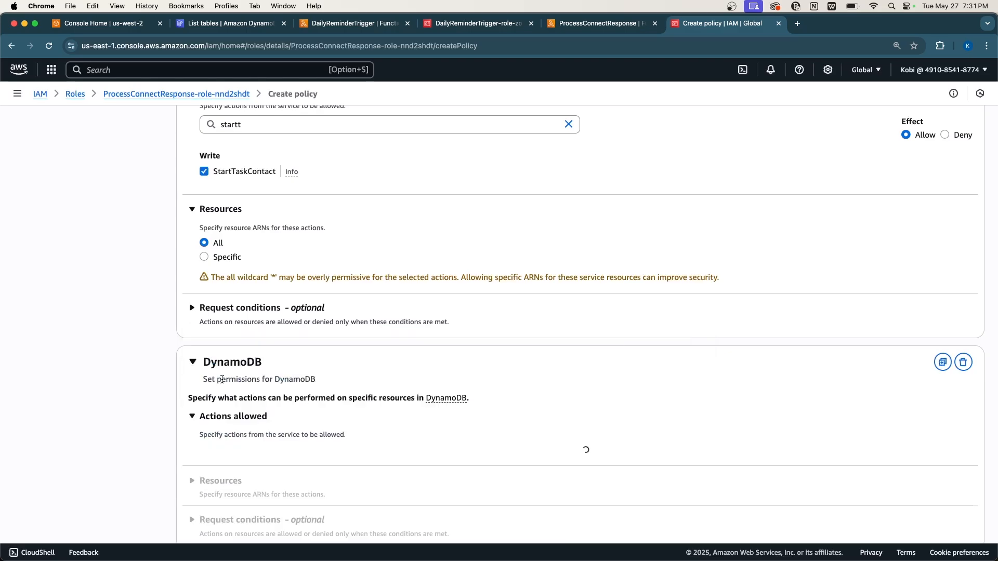
scroll(298, 435, "down", 3)
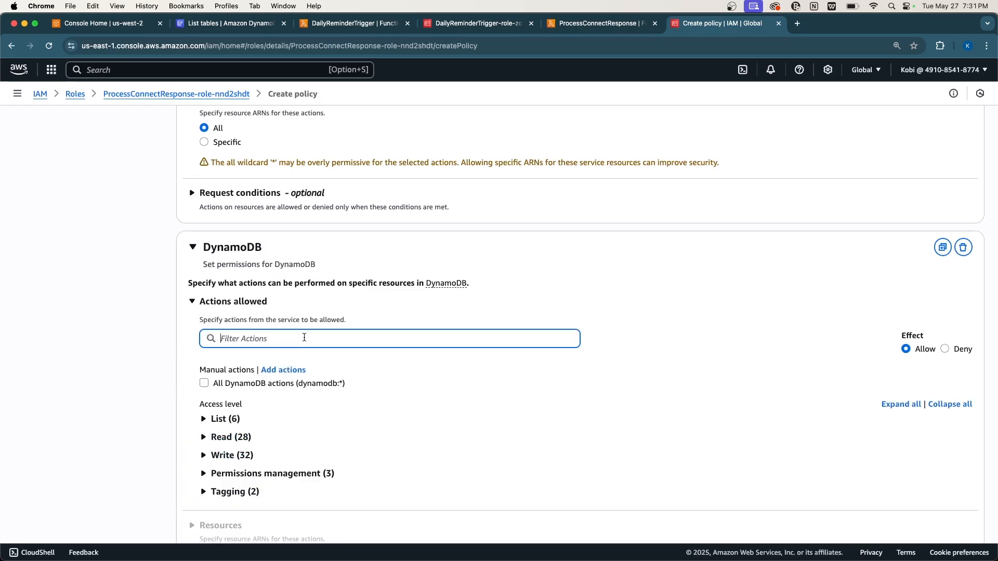
type("update")
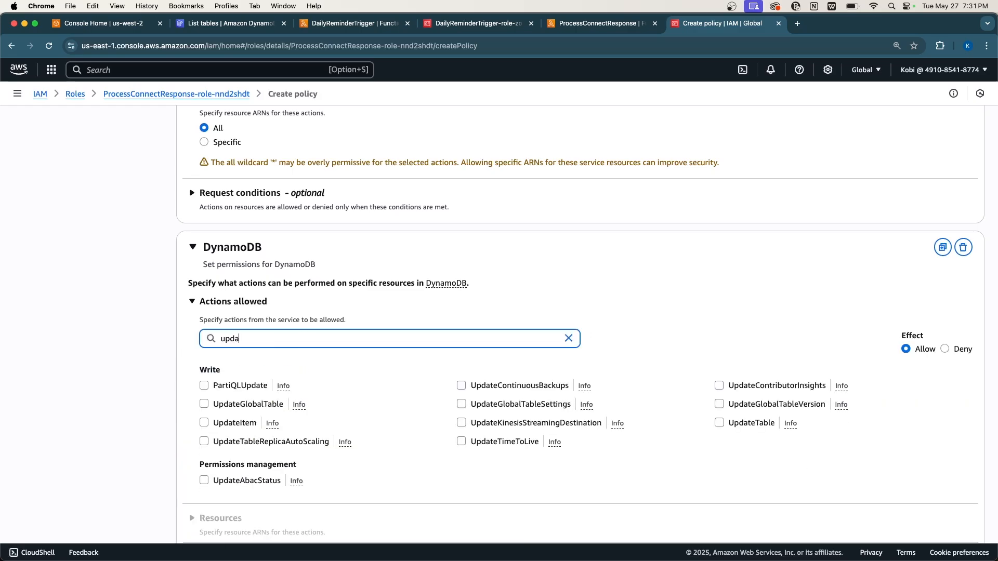
left_click(203, 422)
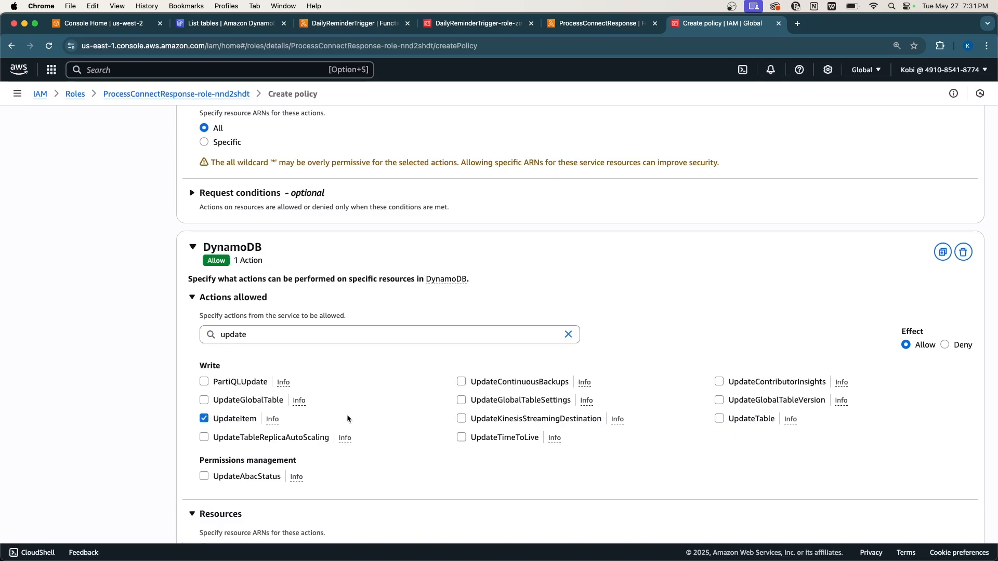
scroll(347, 415, "down", 1)
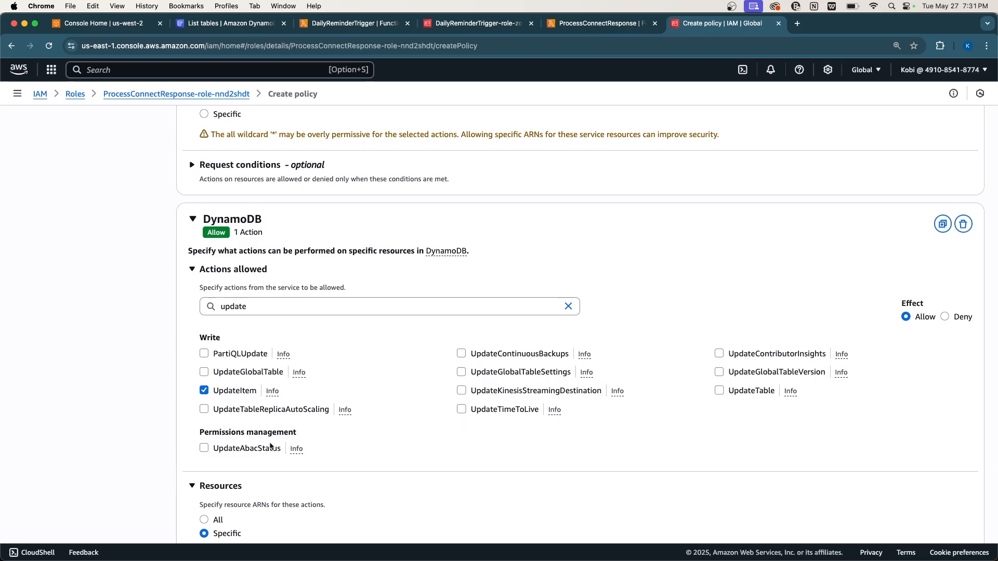
scroll(279, 435, "down", 5)
left_click(212, 384)
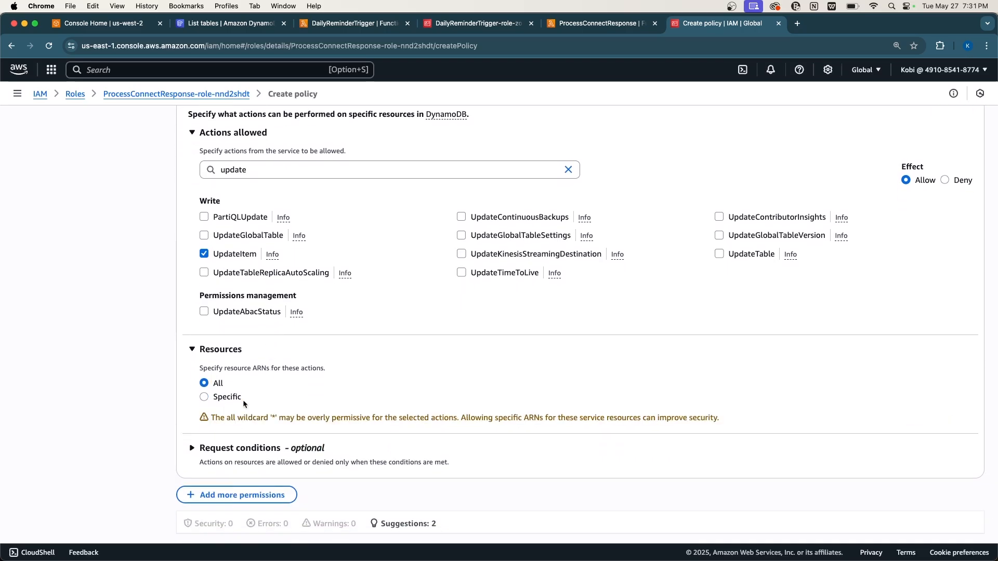
scroll(242, 416, "down", 2)
Add a new SES statement allowing the SendEmail action on All resources.
left_click(240, 453)
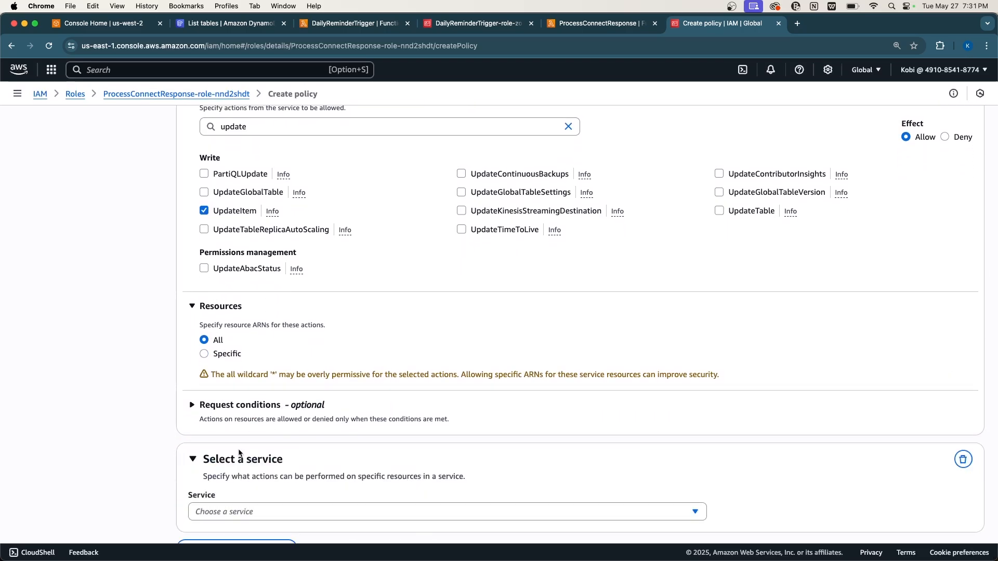
left_click(218, 415)
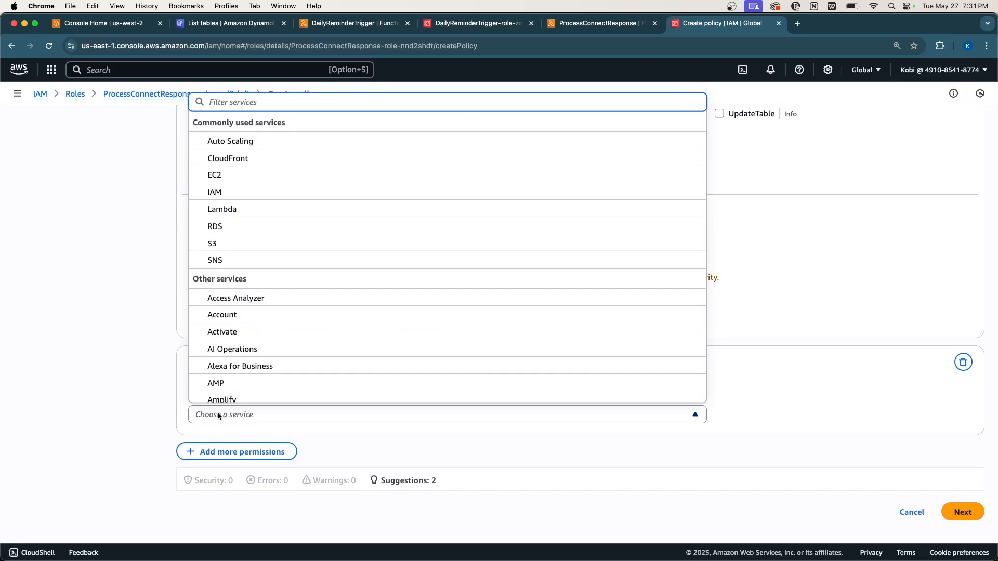
type("se")
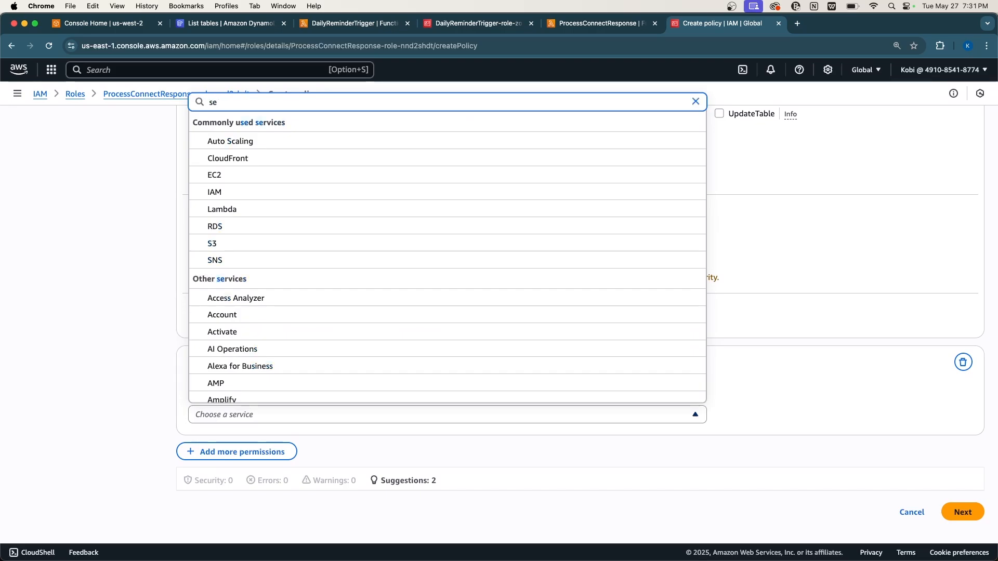
type("s")
left_click(217, 359)
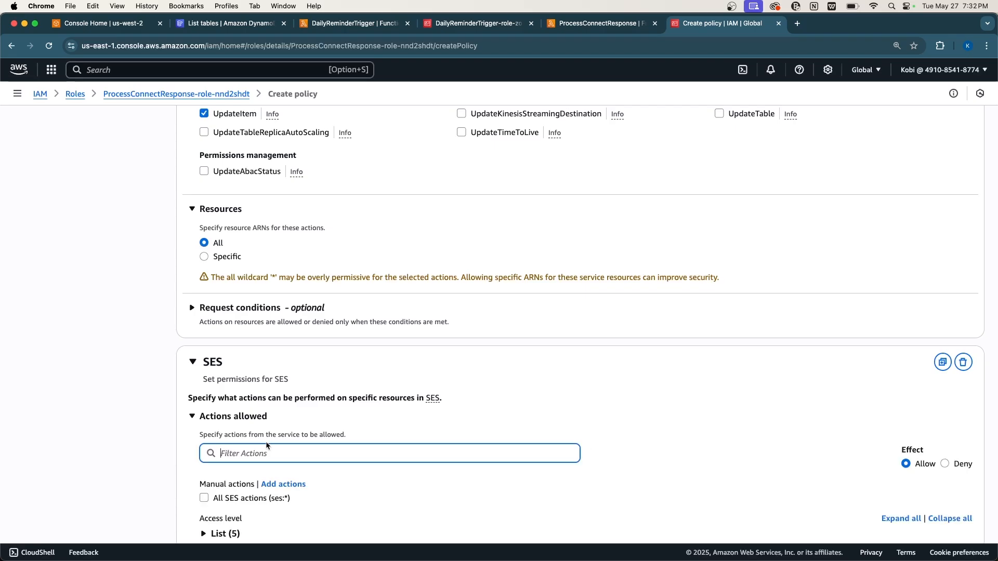
scroll(266, 446, "down", 1)
type("send")
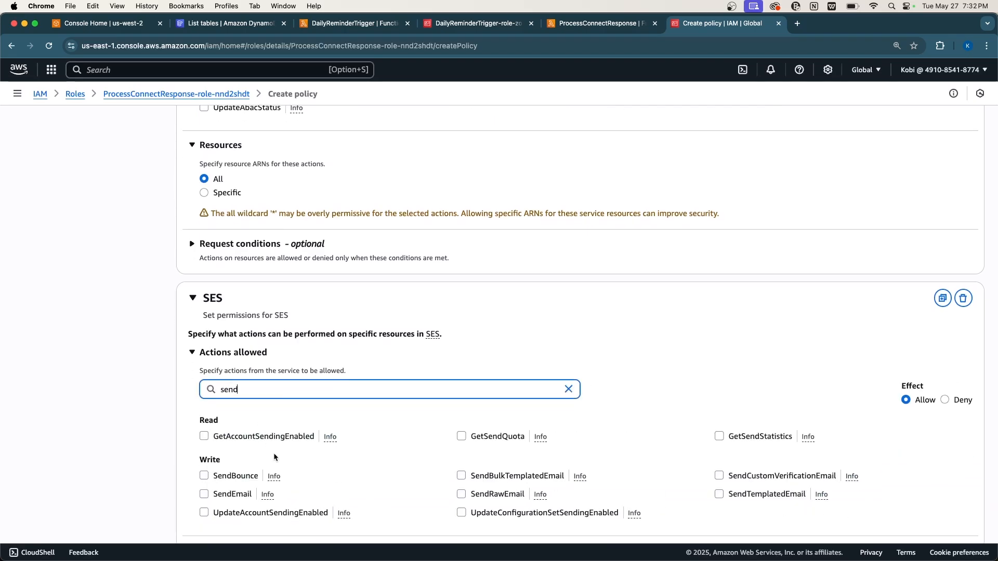
scroll(289, 502, "down", 1)
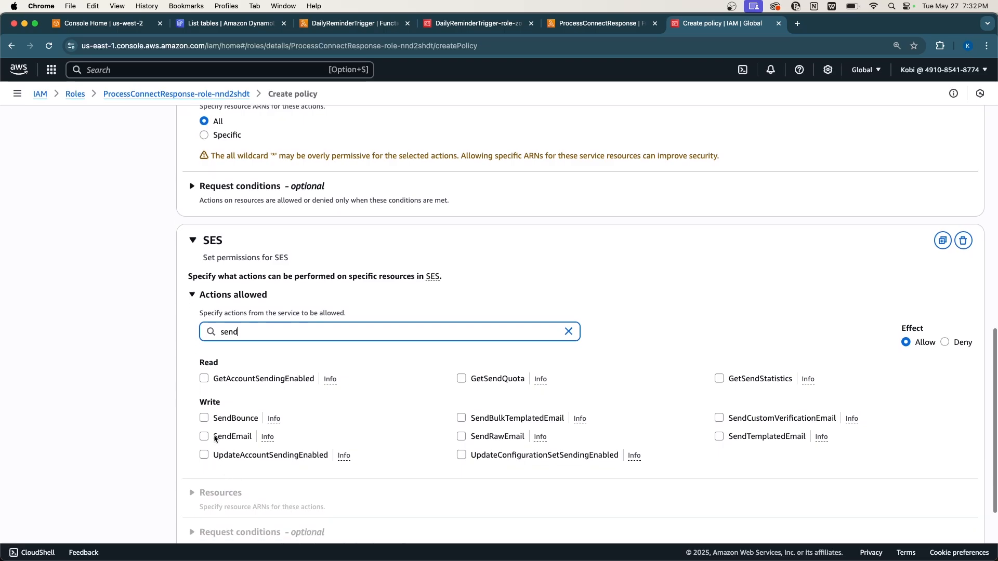
left_click(201, 437)
scroll(292, 451, "down", 1)
scroll(260, 447, "down", 2)
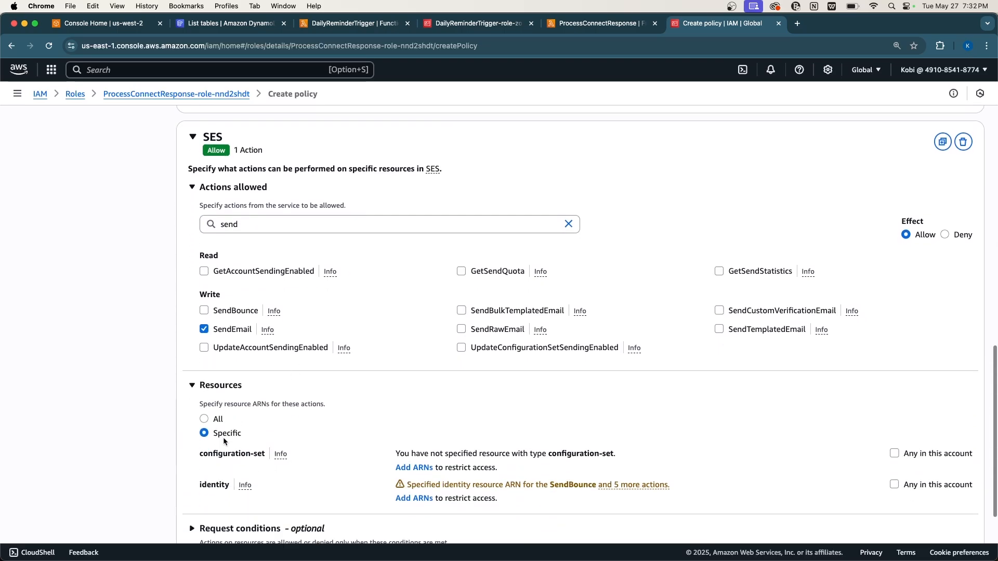
left_click(218, 415)
scroll(220, 417, "down", 2)
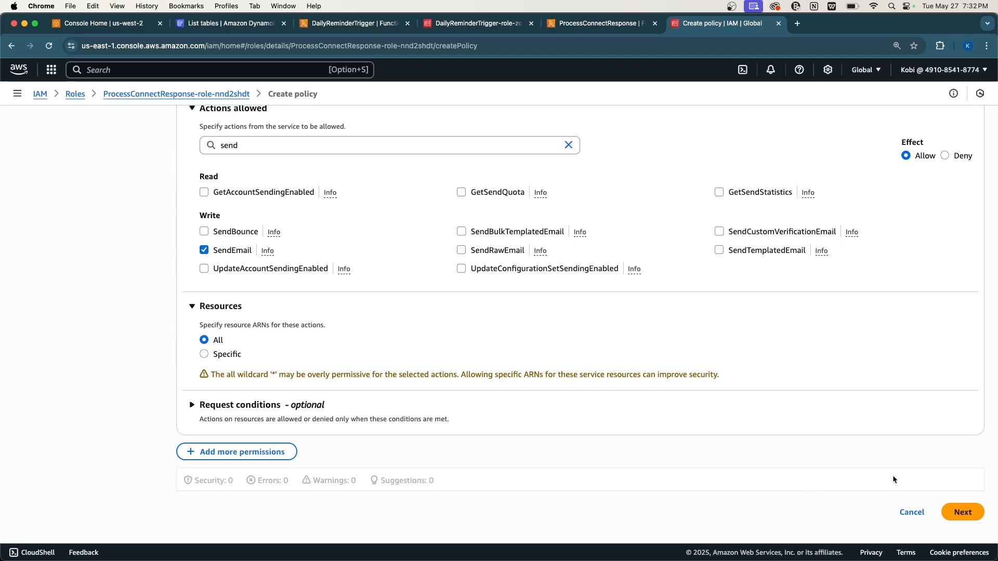
Review the policy, name it ProcessConnectResponsePolicy, and create it on the role.
left_click(964, 509)
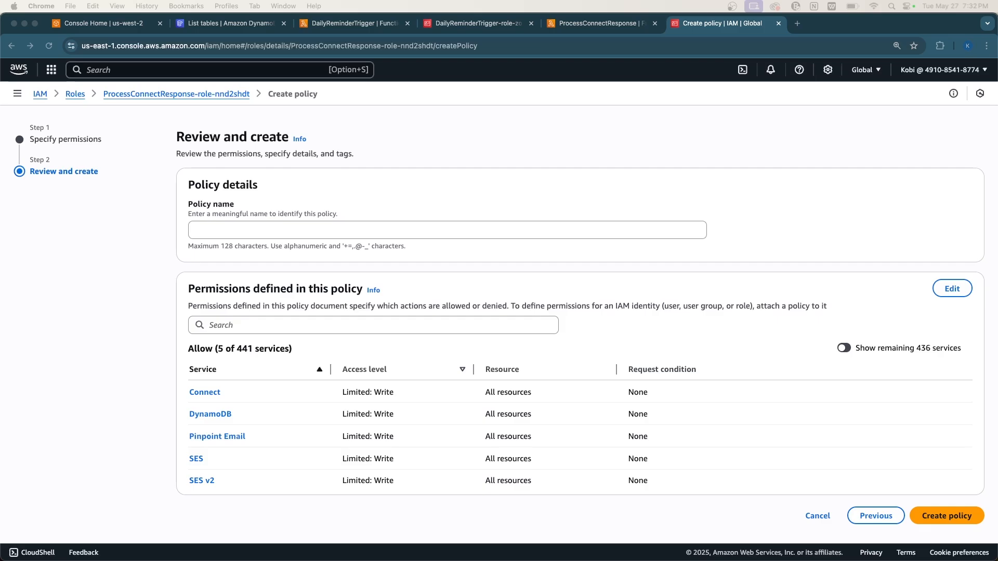
left_click(269, 228)
type("ProcessConnectResponsePolicy")
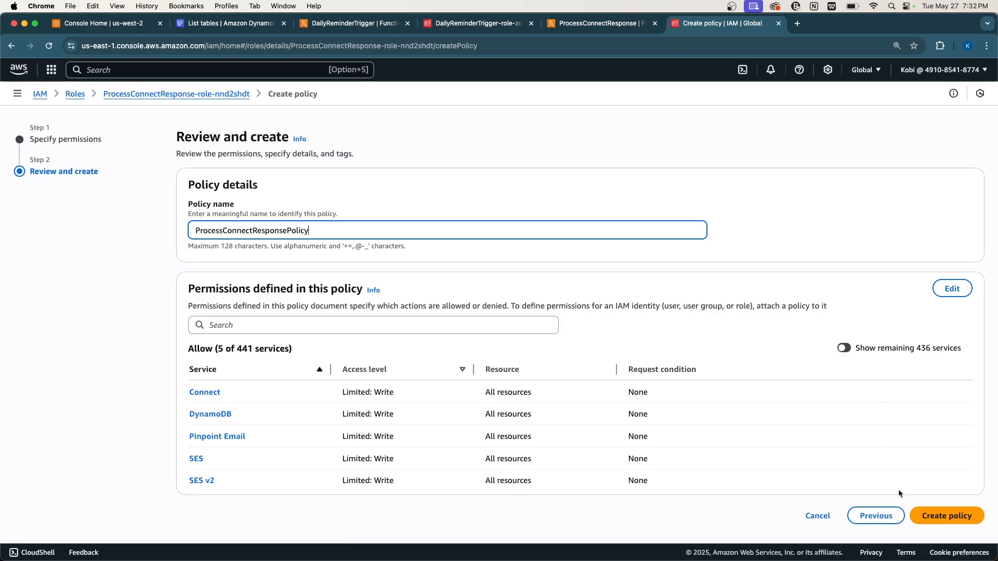
left_click(941, 521)
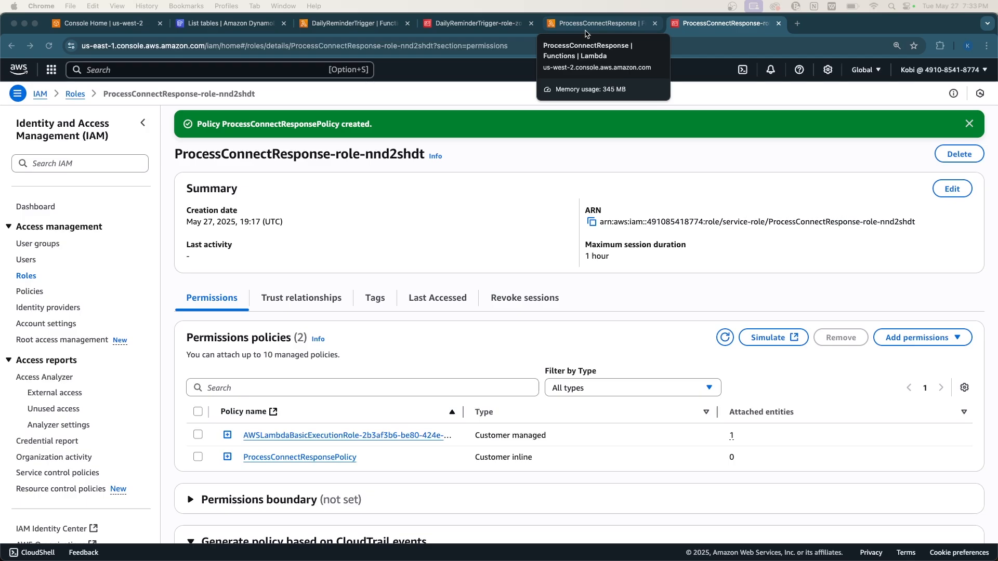
In DailyReminderTrigger's code, pick out CONNECT_INSTANCE_ID, CONTACT_FLOW_ID and SOURCE_PHONE_NUMBER variable names.
left_click(586, 24)
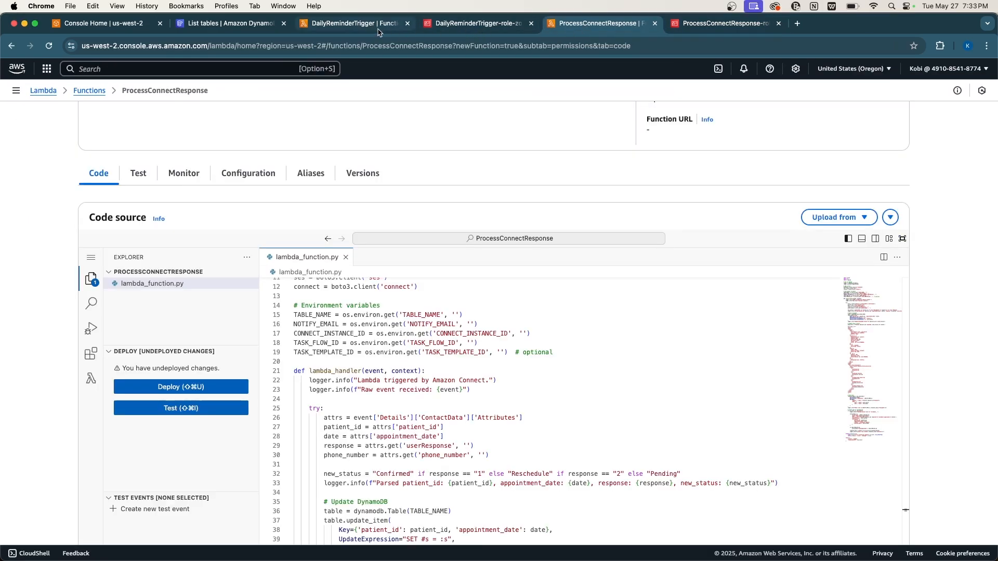
left_click(348, 24)
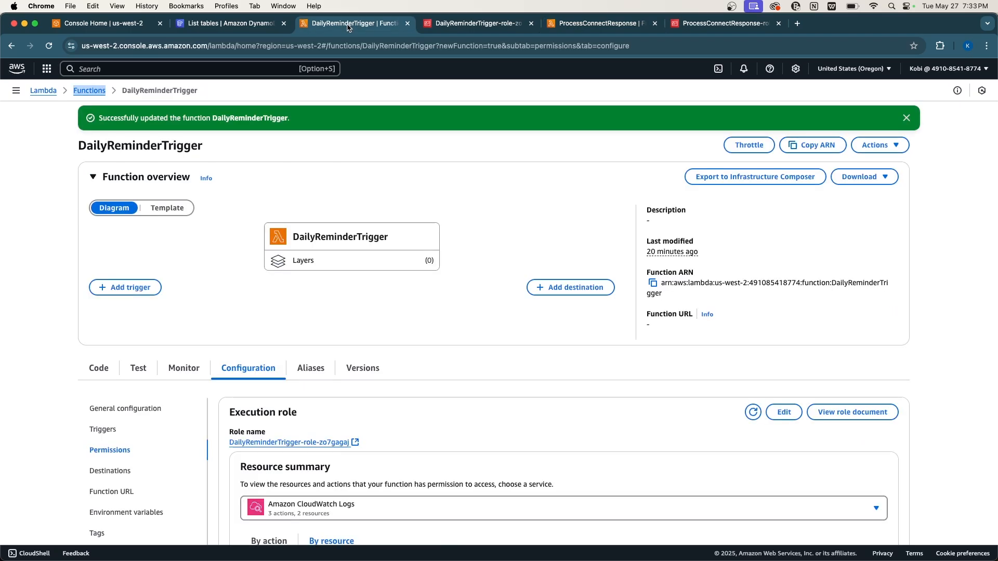
left_click(108, 376)
scroll(389, 429, "down", 3)
scroll(436, 391, "up", 10)
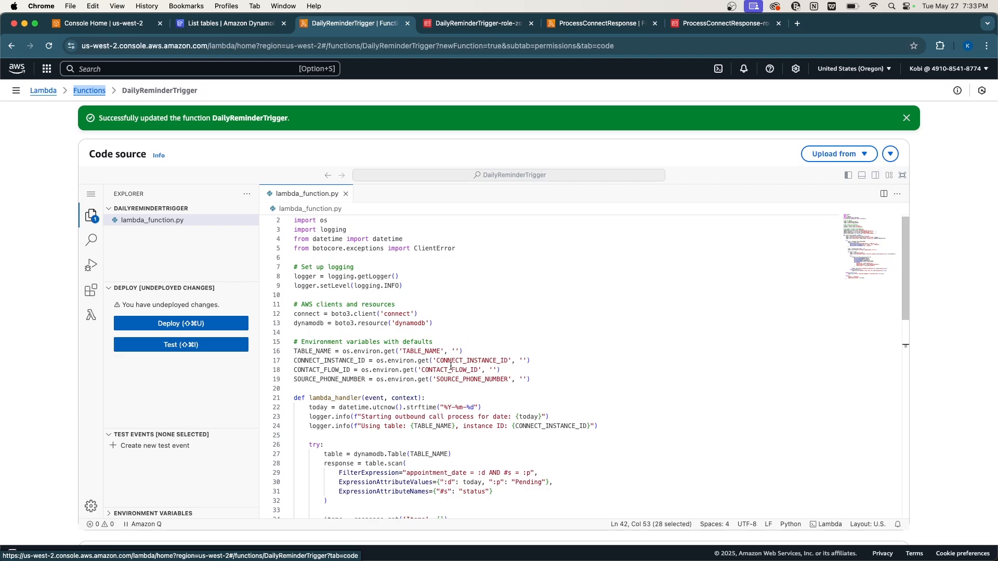
double_click(448, 360)
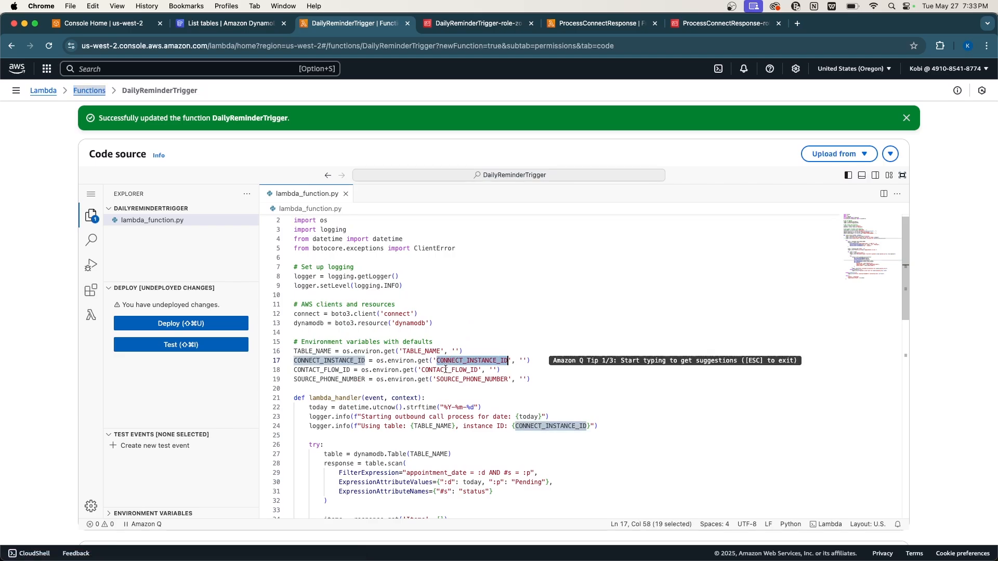
double_click(446, 369)
double_click(464, 380)
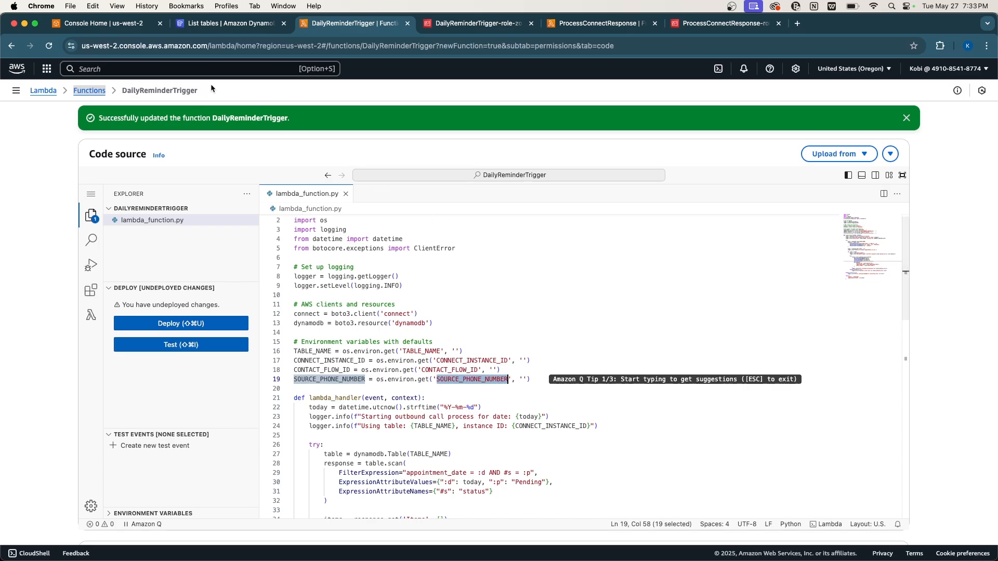
left_click(160, 69)
Open Amazon Connect in a new tab and select the tech-with-kobina-demo instance ID from its ARN.
type("Amazon connect")
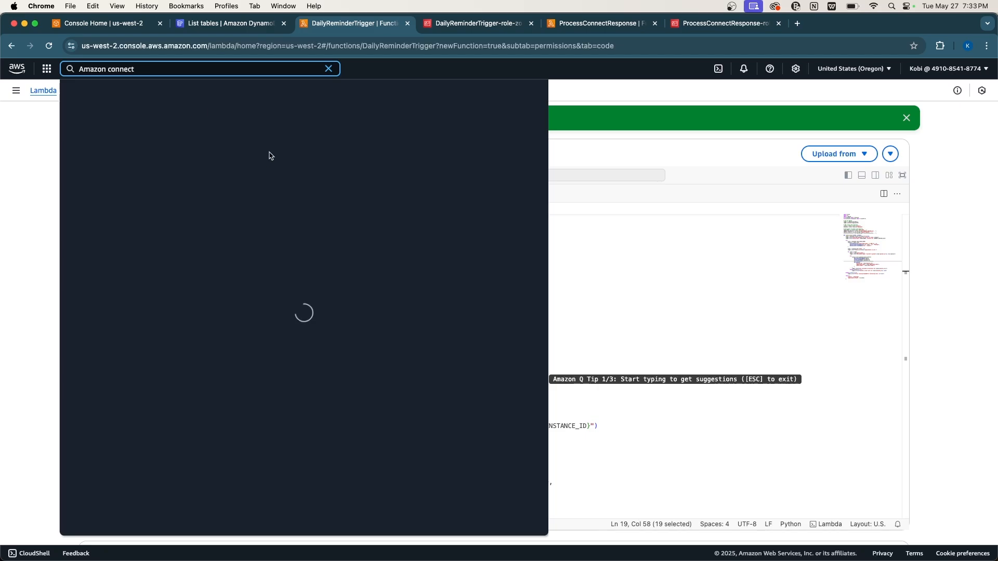
left_click(251, 125, "super")
left_click(587, 221)
left_click(467, 23)
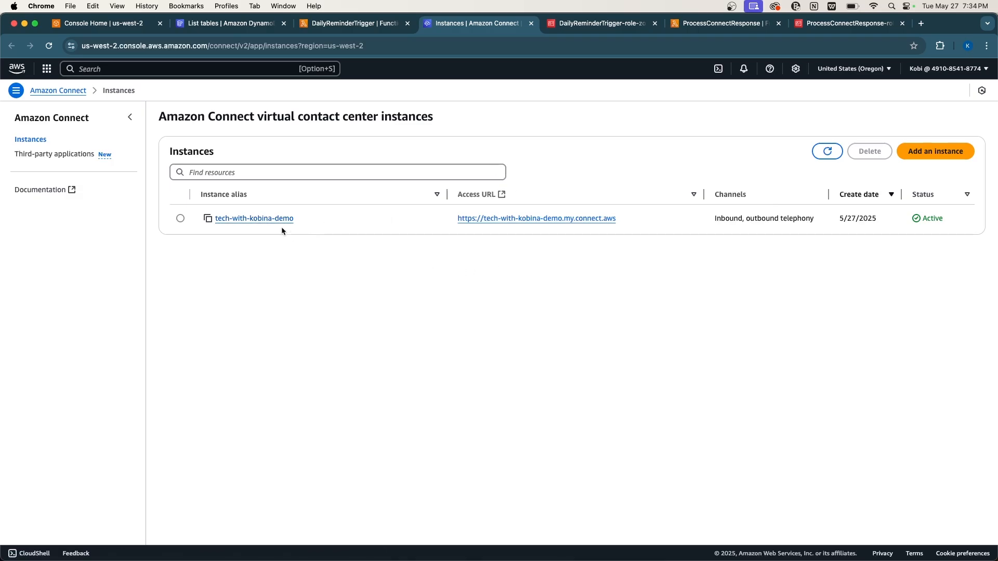
left_click(264, 218)
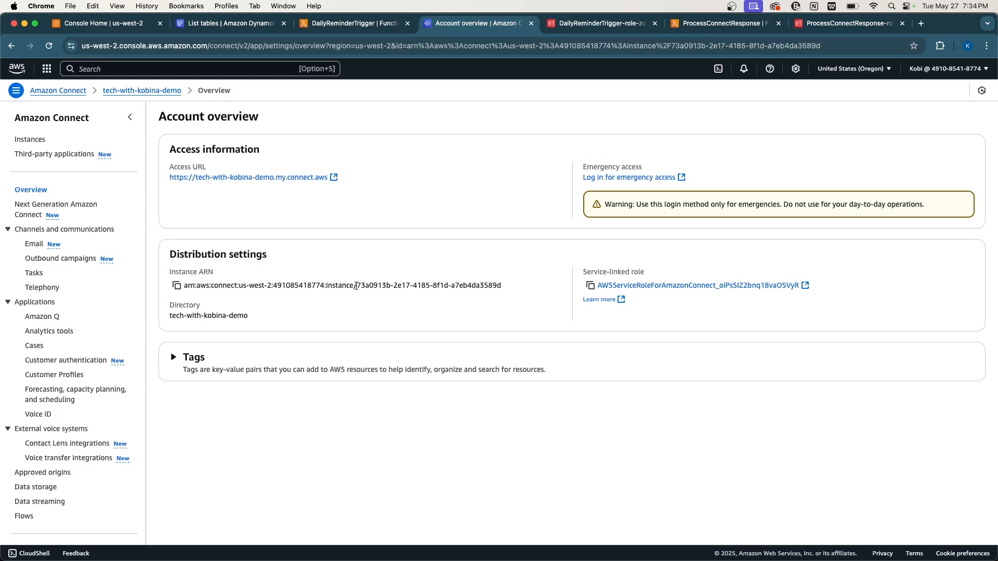
left_click_drag(356, 285, 512, 287)
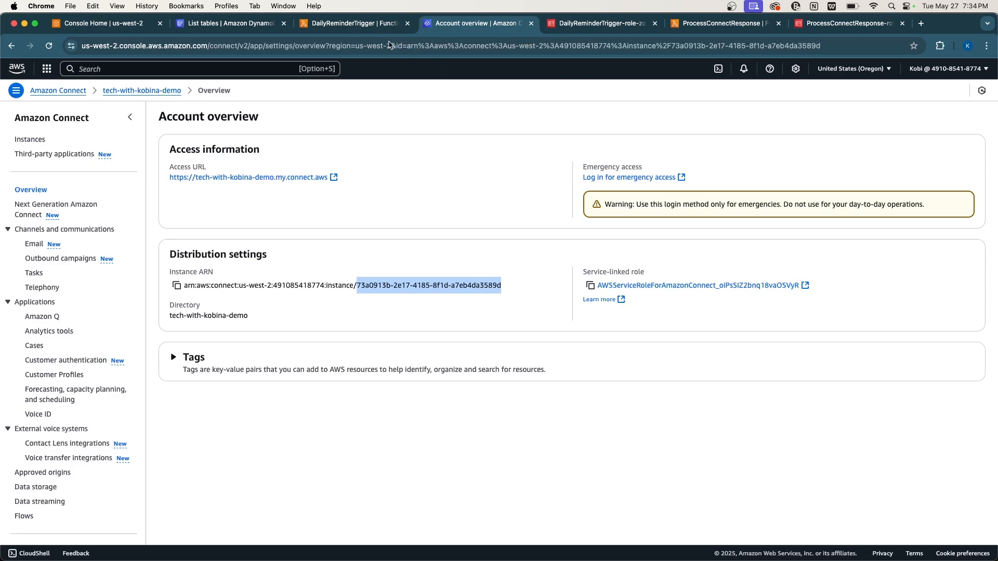
left_click(371, 28)
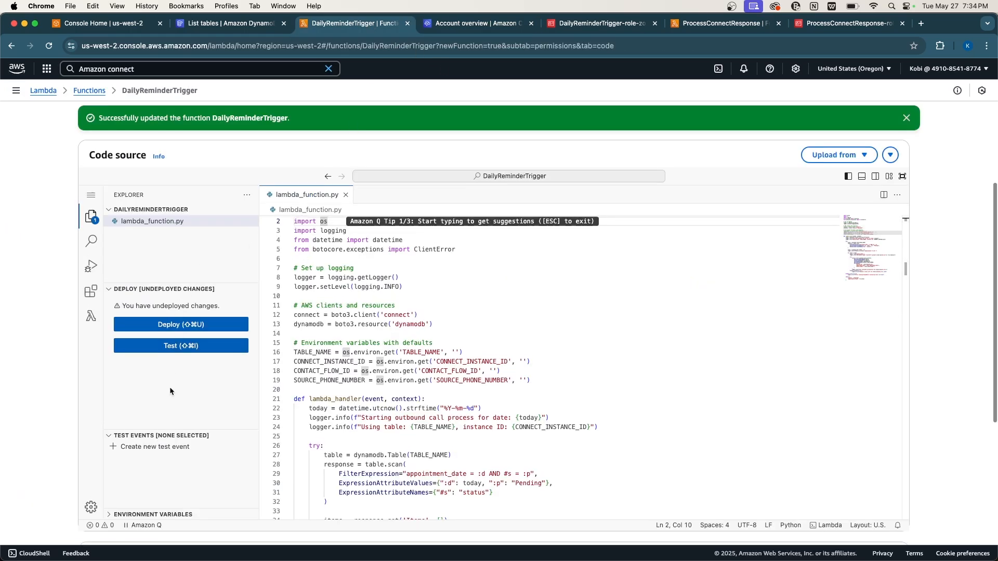
Paste the Connect instance ID into DailyReminderTrigger's CONNECT_INSTANCE_ID environment variable and save.
scroll(169, 391, "up", 5)
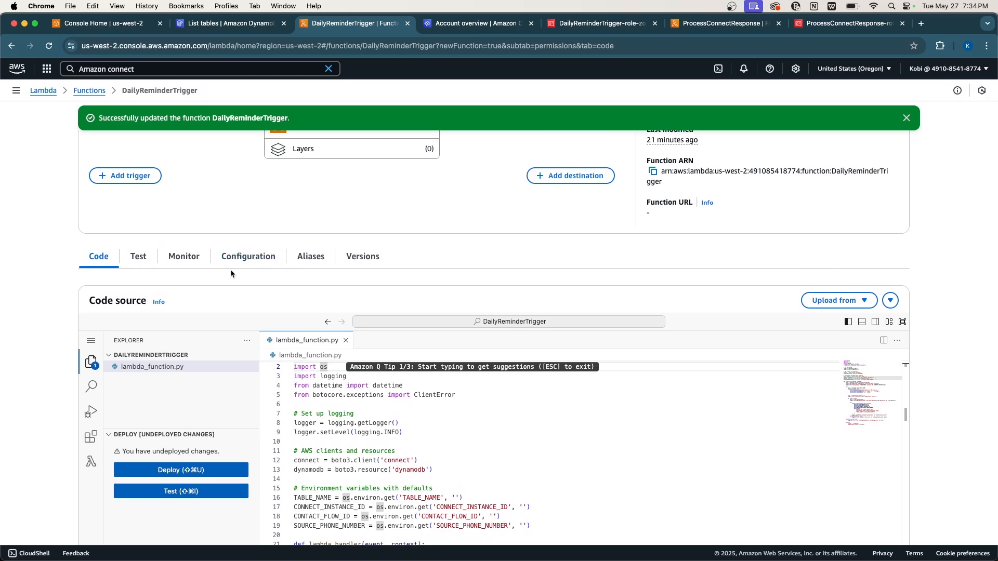
left_click(248, 256)
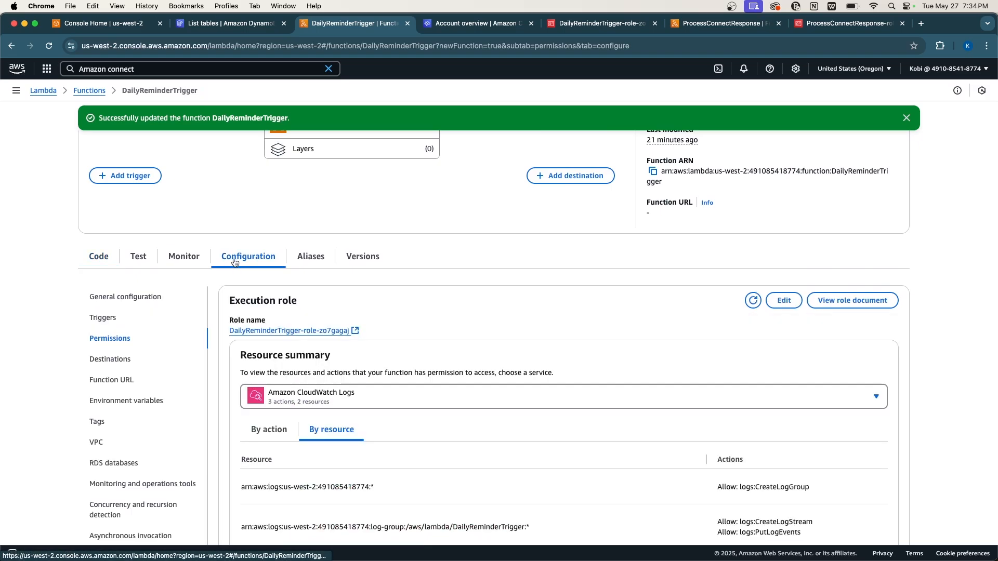
left_click(153, 401)
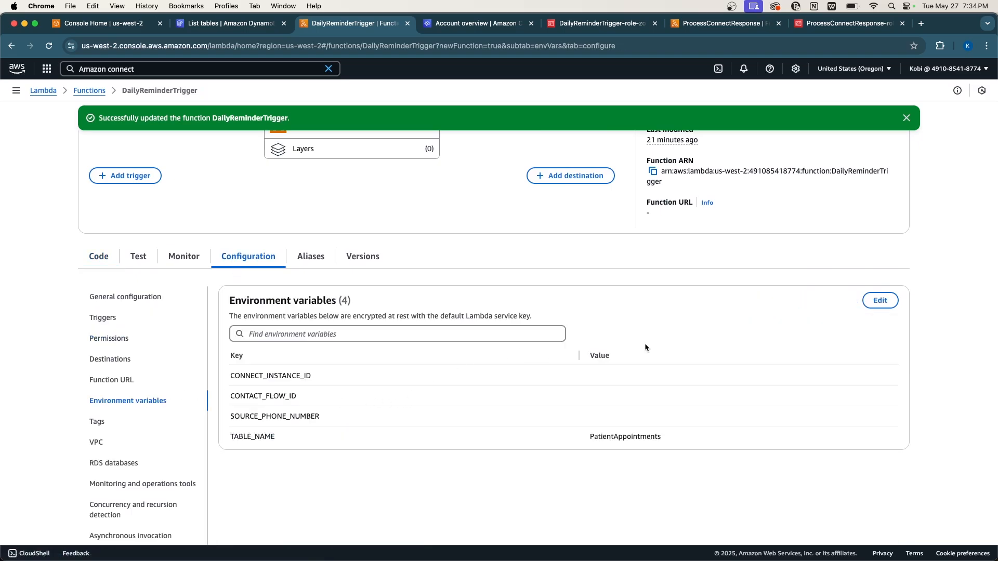
left_click(879, 301)
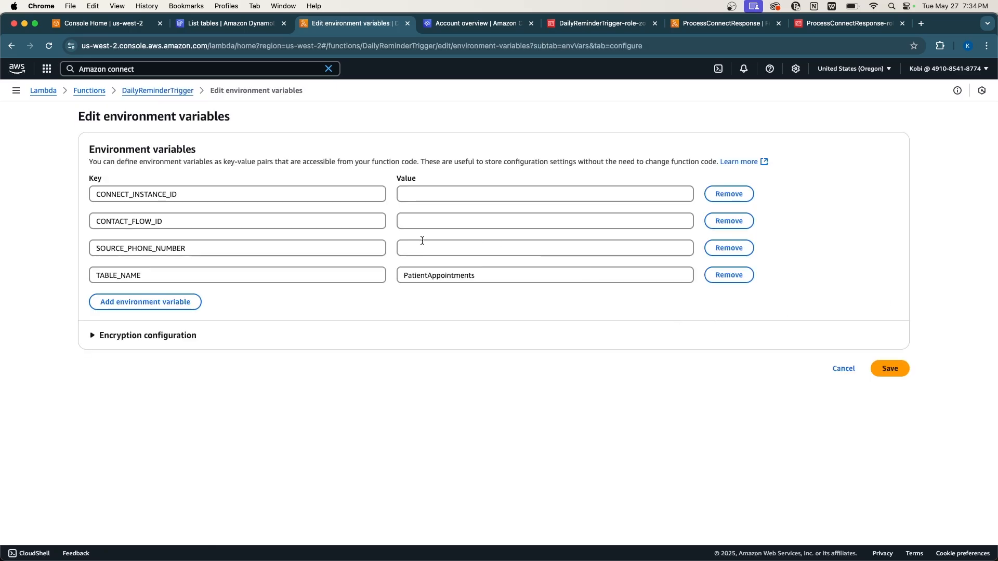
left_click(419, 195)
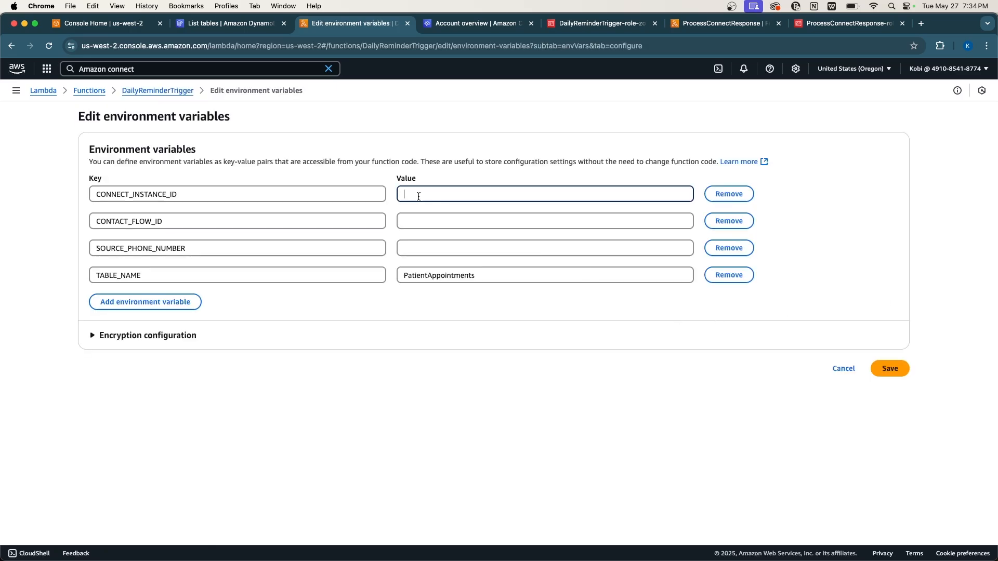
type("73a0913b-2e17-4185-8f1d-a7eb4da3589d")
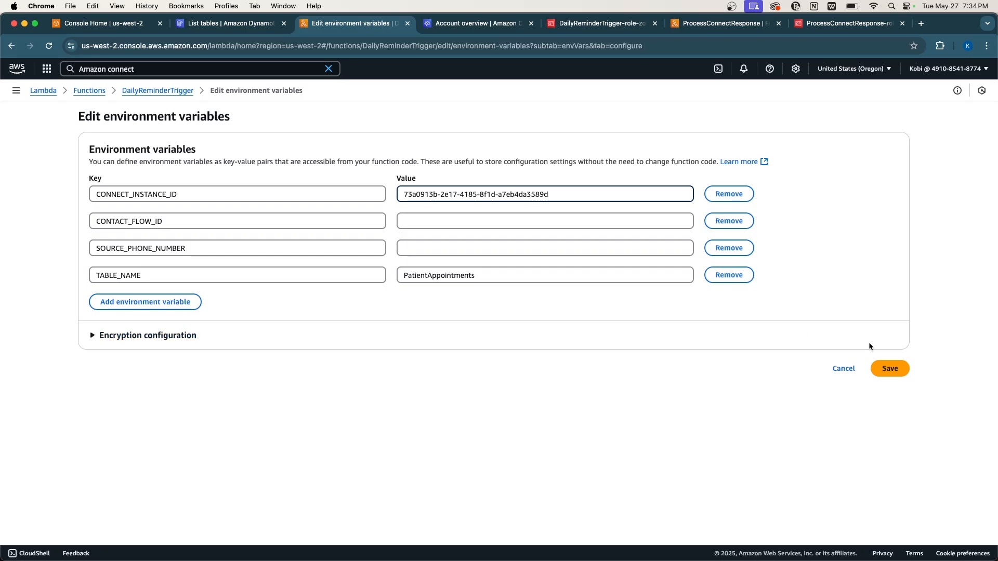
left_click(886, 368)
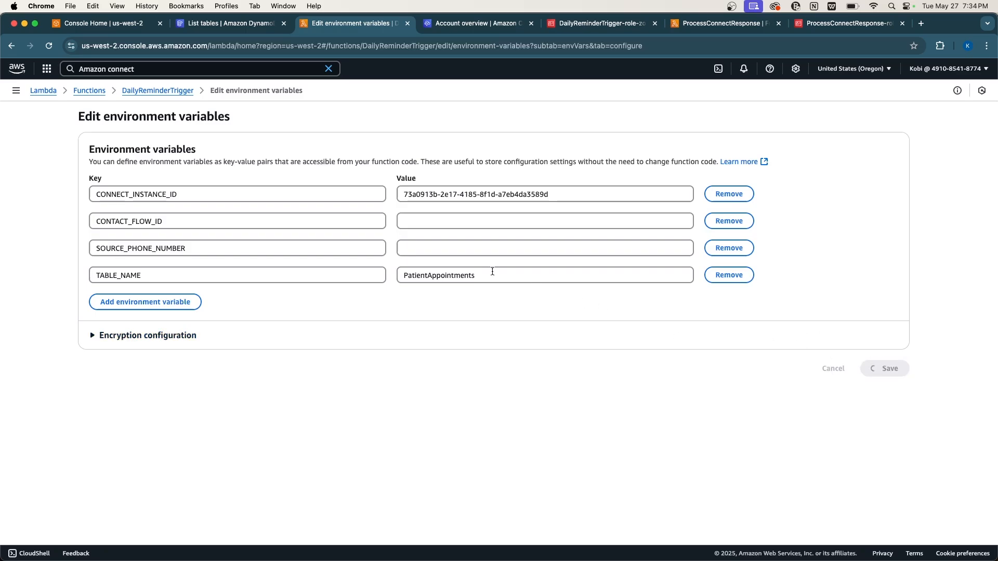
left_click(717, 24)
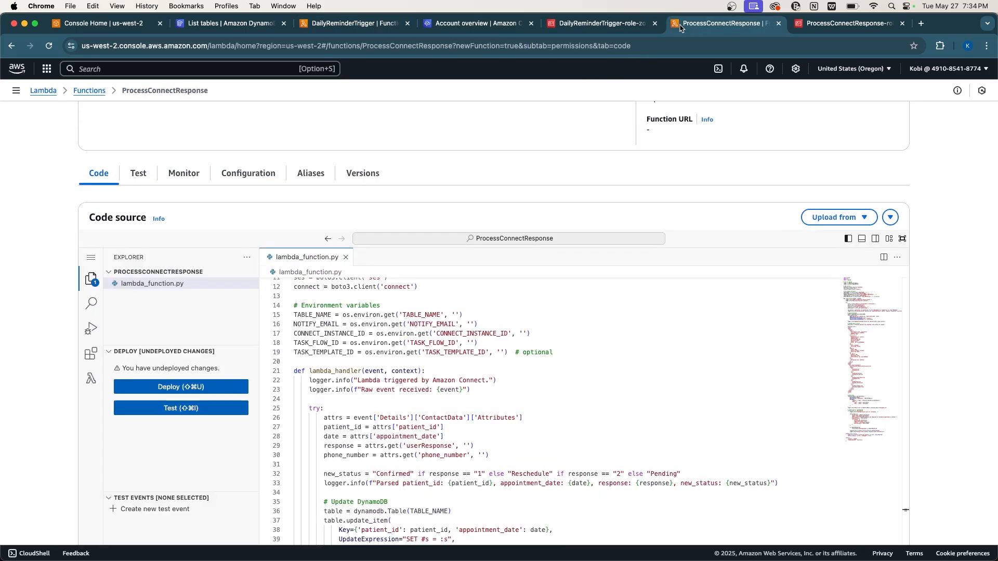
Paste the Connect instance ID as ProcessConnectResponse's CONNECT_INSTANCE_ID value and save the environment variables.
left_click(235, 174)
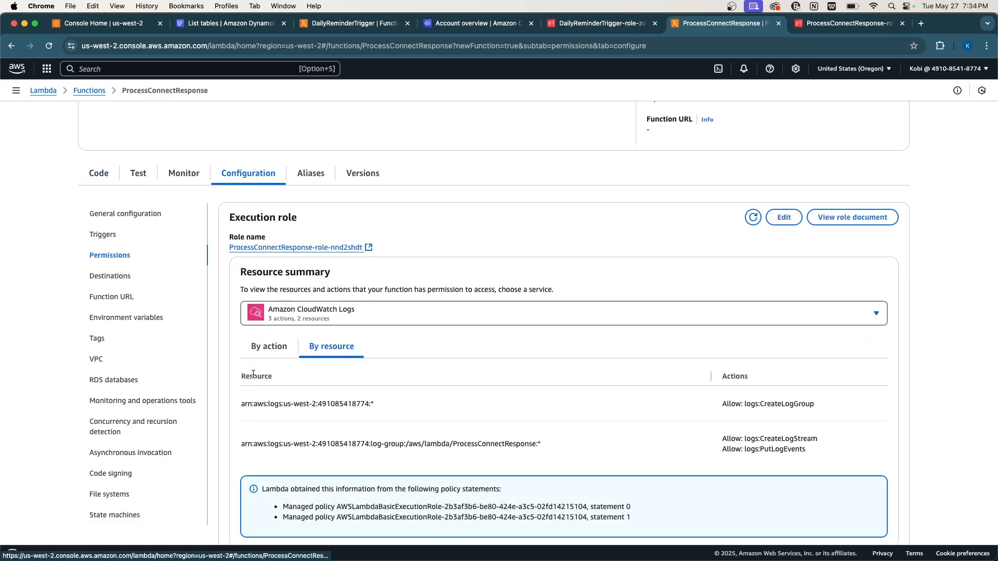
left_click(146, 319)
left_click(880, 218)
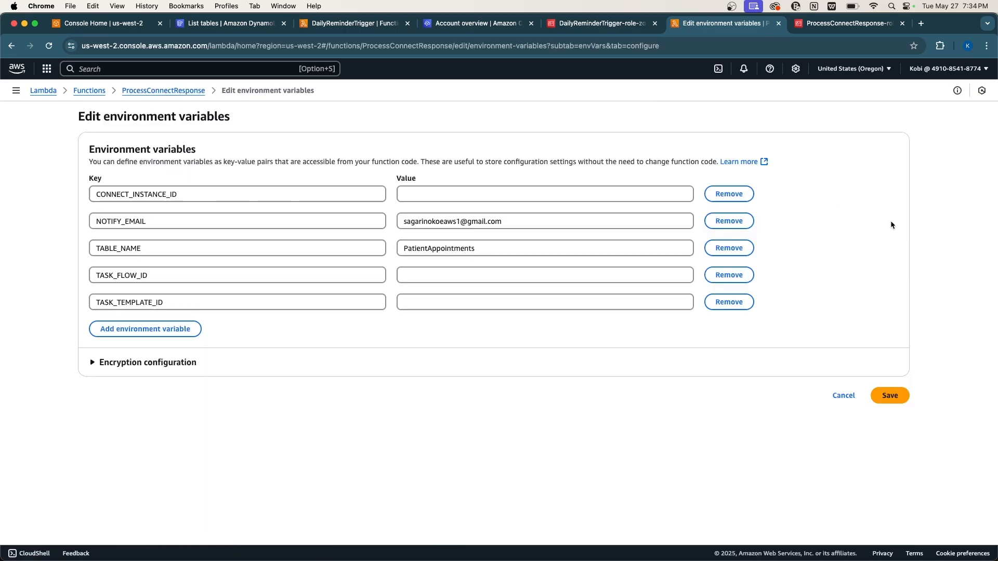
left_click(431, 191)
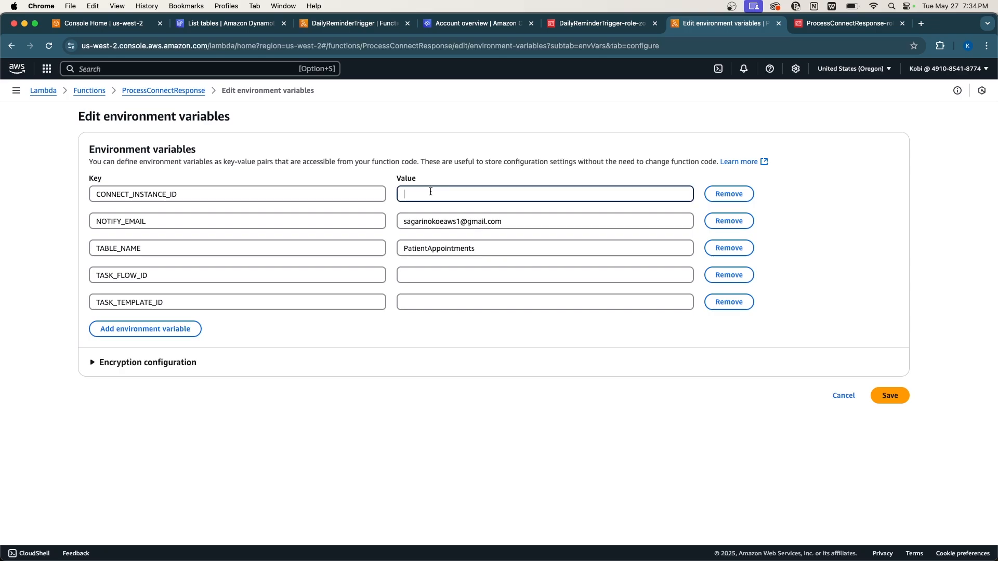
type("73a0912b-2e17-4185-8f1d-a7eb4da3589d")
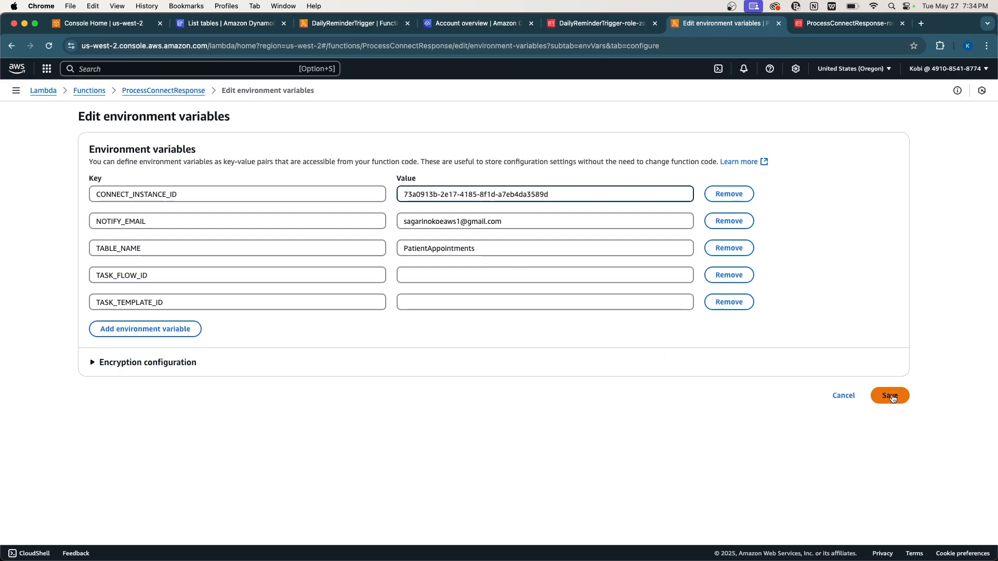
left_click(890, 397)
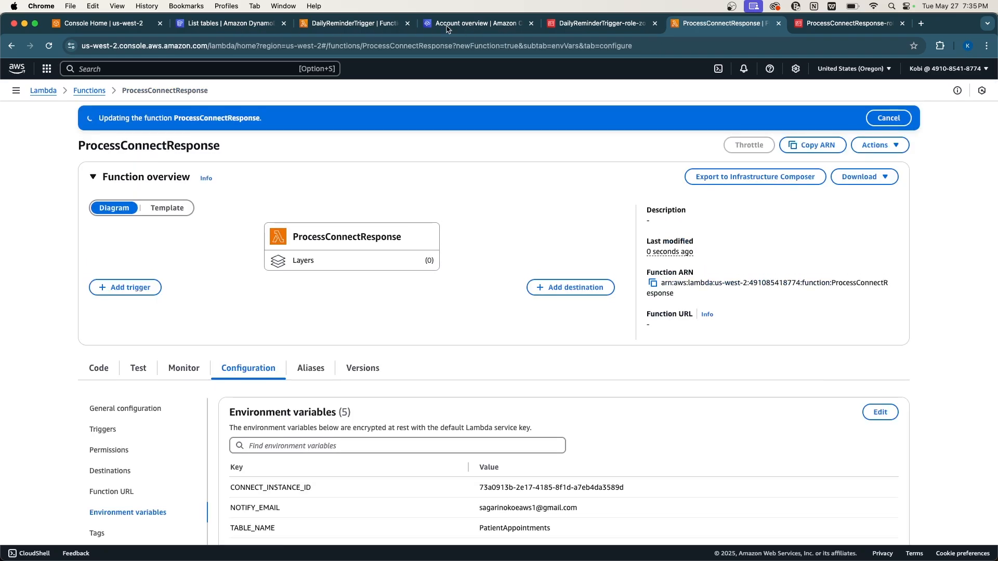
From the tech-with-kobina-demo account overview, log in for emergency access to the Connect admin site.
left_click(451, 26)
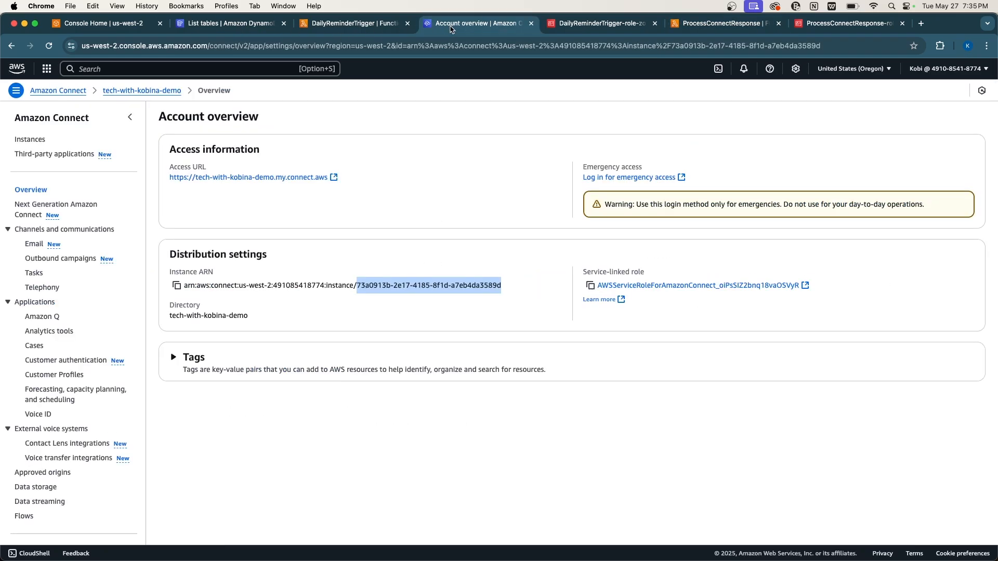
left_click(395, 252)
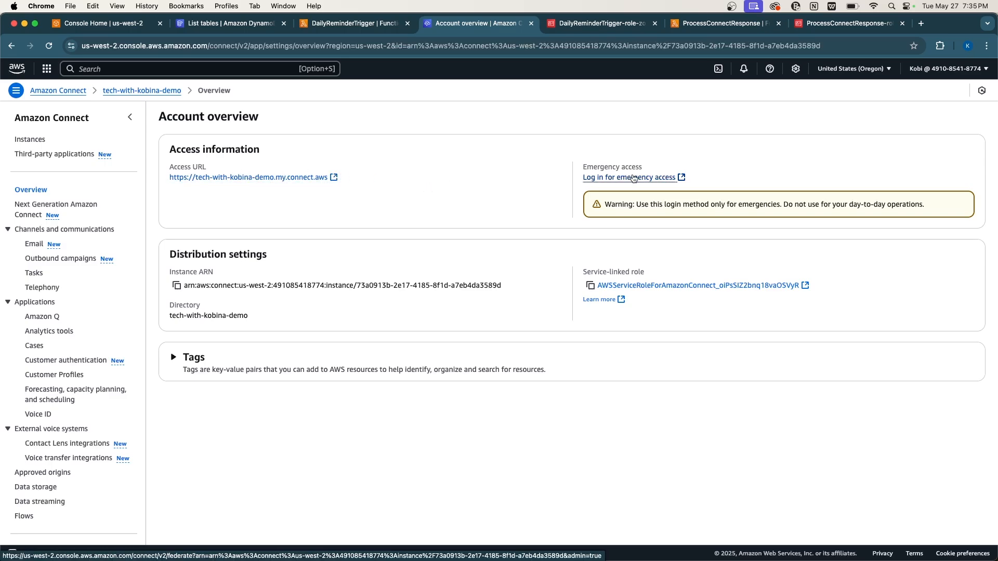
left_click(633, 177)
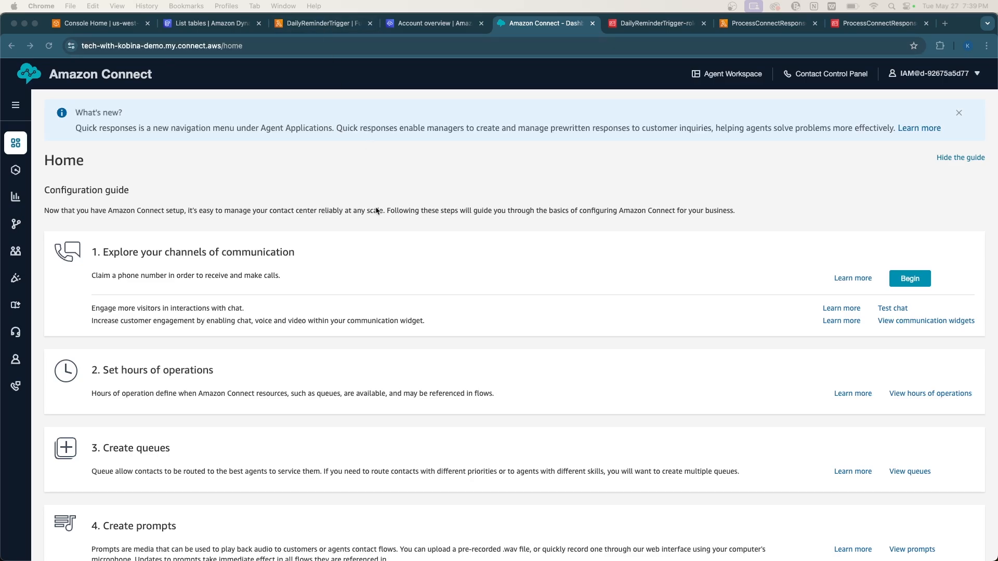
Select and clear the text of the What's new announcement on the Home page.
double_click(383, 128)
triple_click(382, 127)
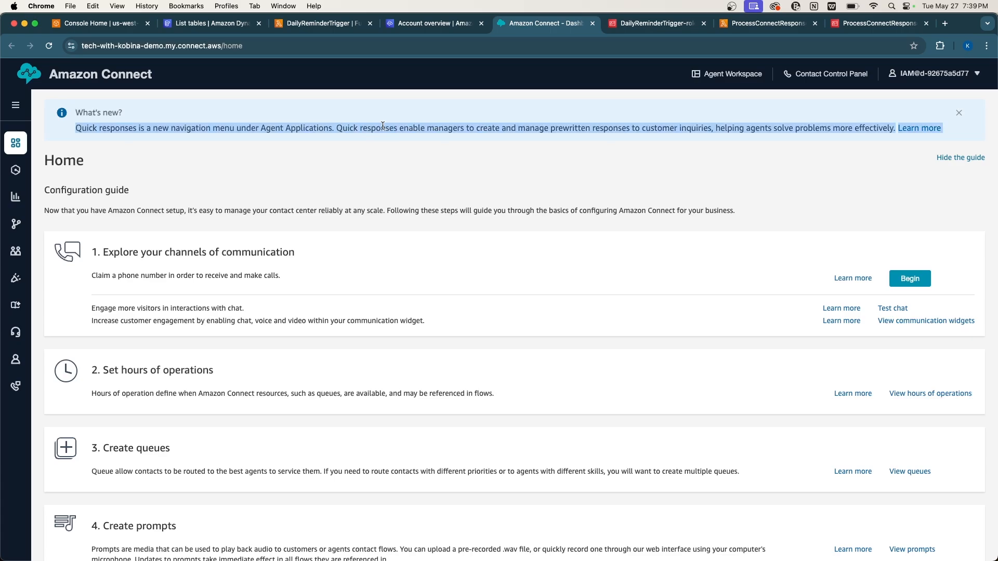
triple_click(425, 125)
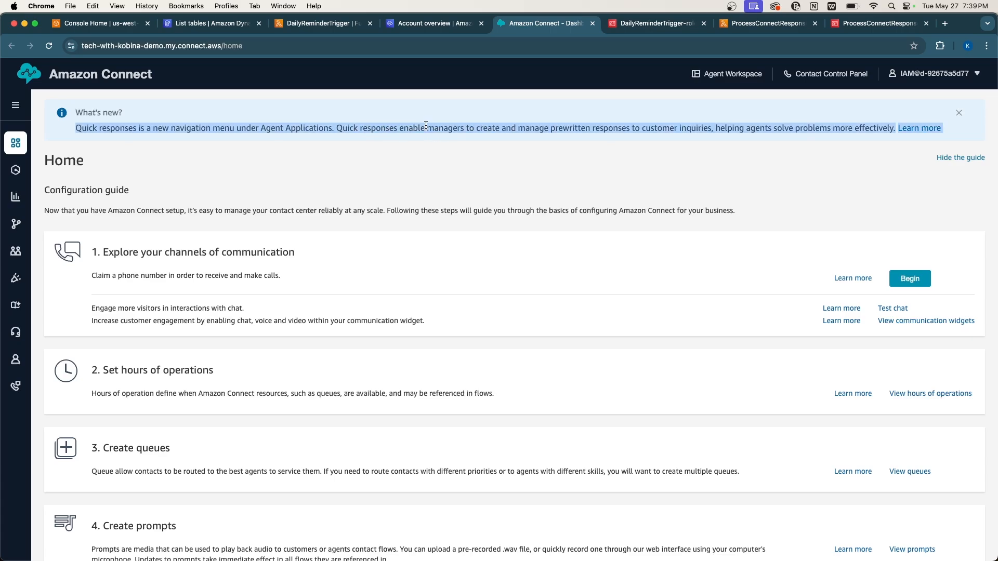
triple_click(394, 123)
triple_click(354, 125)
triple_click(386, 128)
triple_click(410, 125)
triple_click(364, 130)
triple_click(359, 129)
left_click(397, 128)
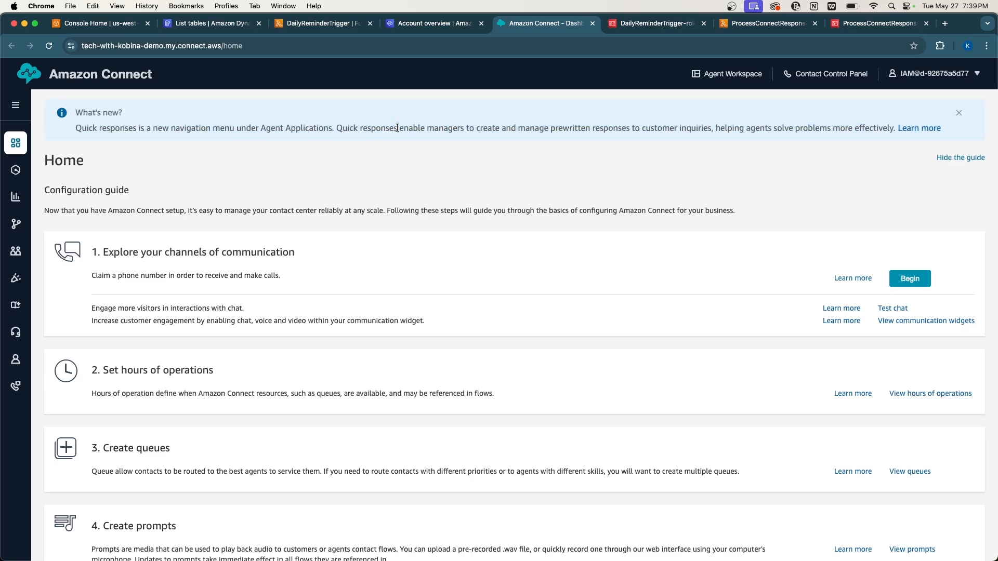
triple_click(424, 128)
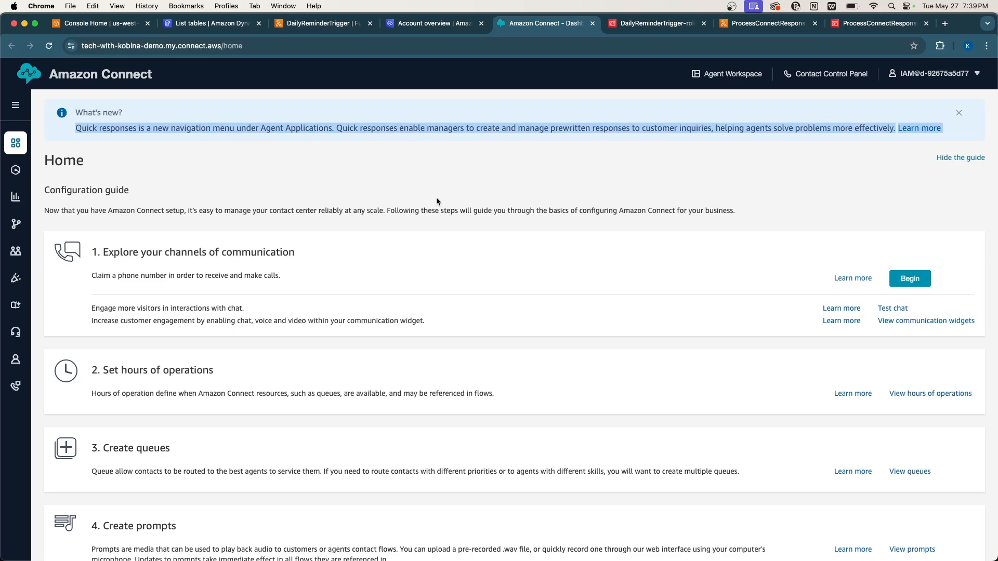
triple_click(396, 124)
triple_click(374, 128)
triple_click(351, 127)
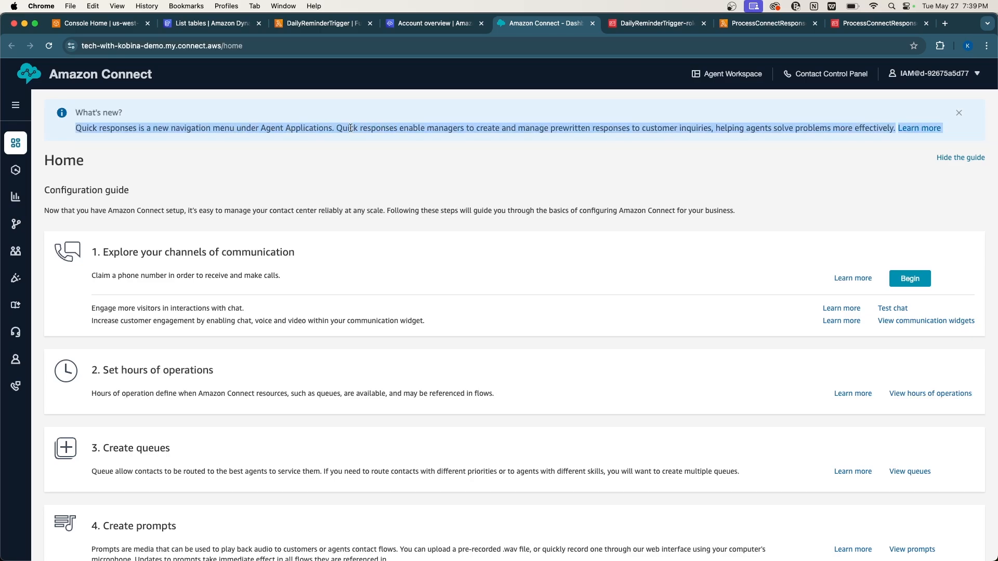
left_click(276, 185)
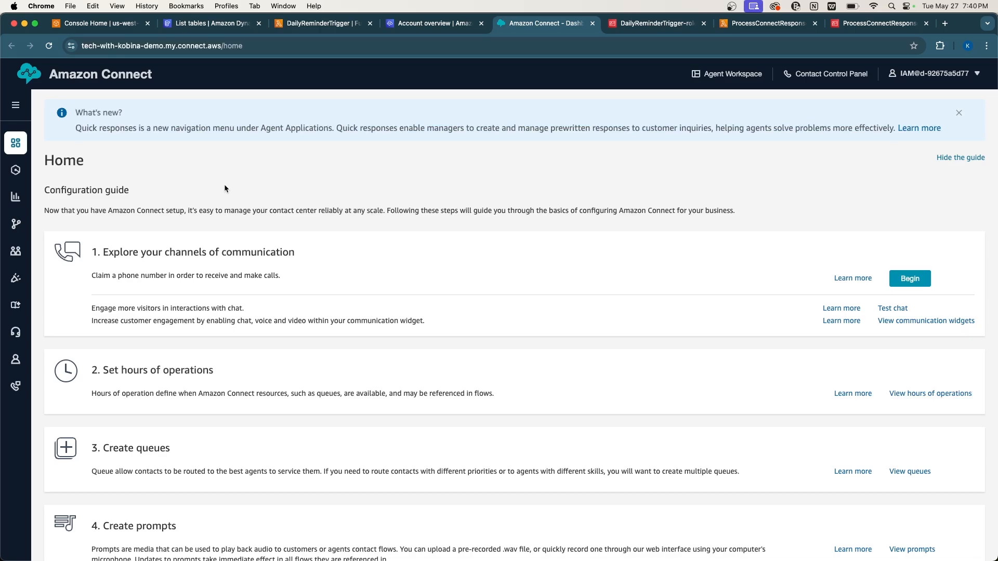
Open the Routing > Flows page in a new tab and switch to it.
mouse_move(16, 255)
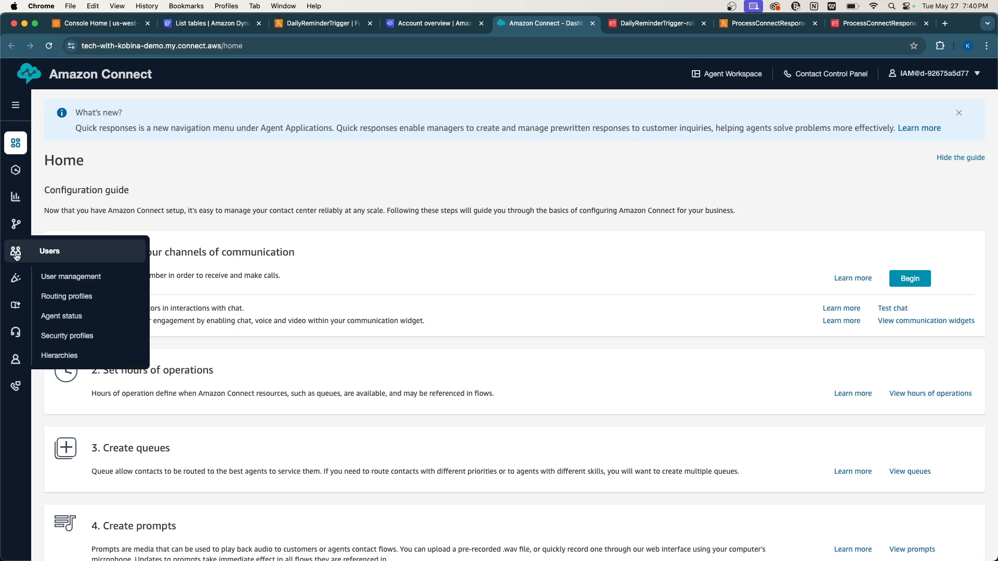
mouse_move(16, 224)
right_click(42, 243)
left_click(78, 251)
left_click(588, 23)
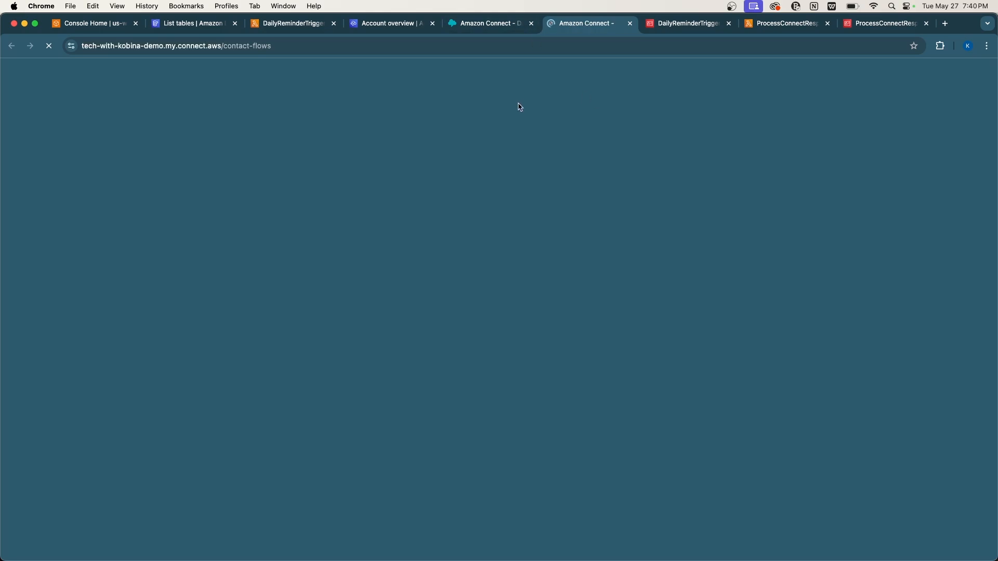
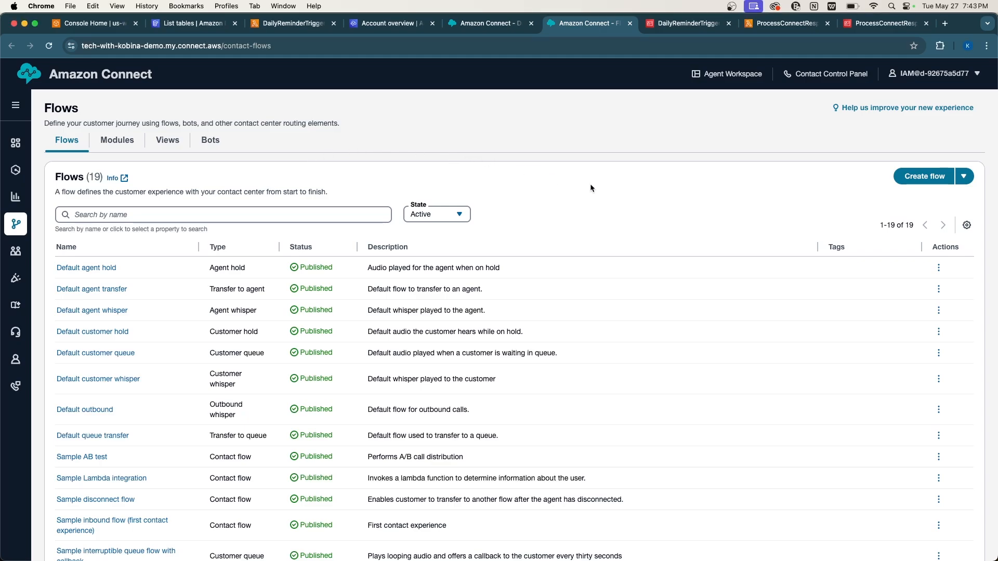
Create a new blank contact flow that holds only the Entry block.
left_click(918, 179)
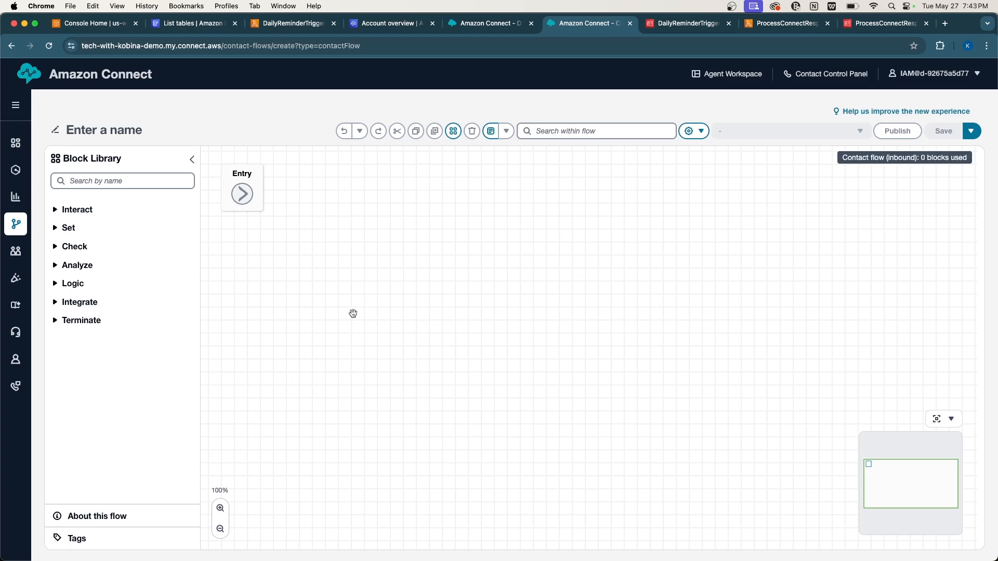
scroll(353, 313, "up", 2)
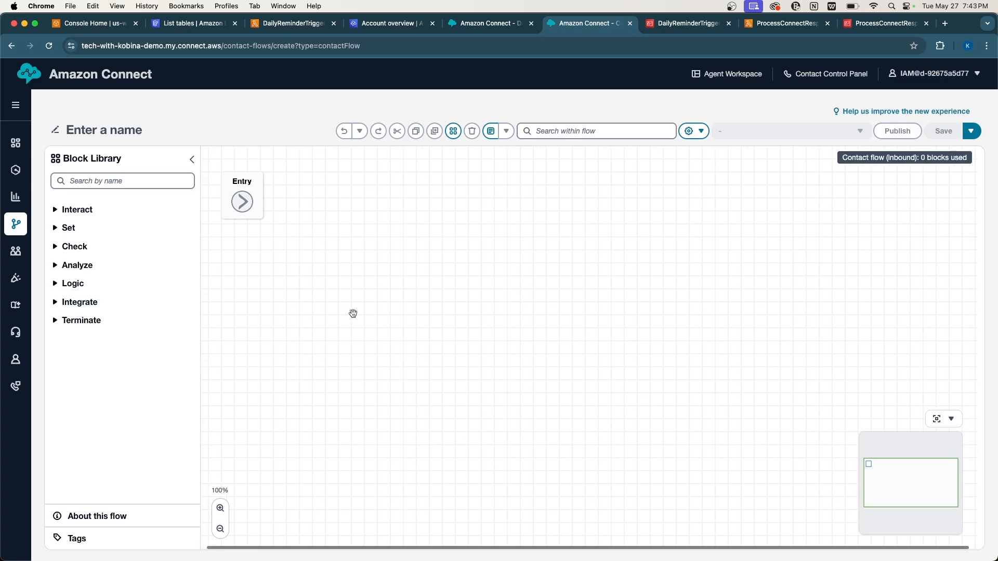
scroll(353, 313, "down", 2)
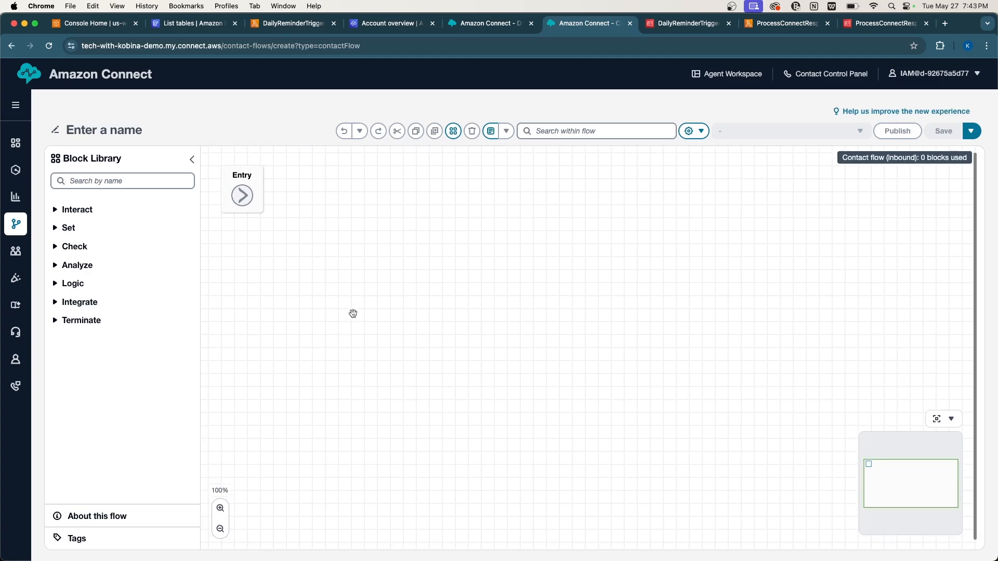
scroll(353, 314, "up", 2)
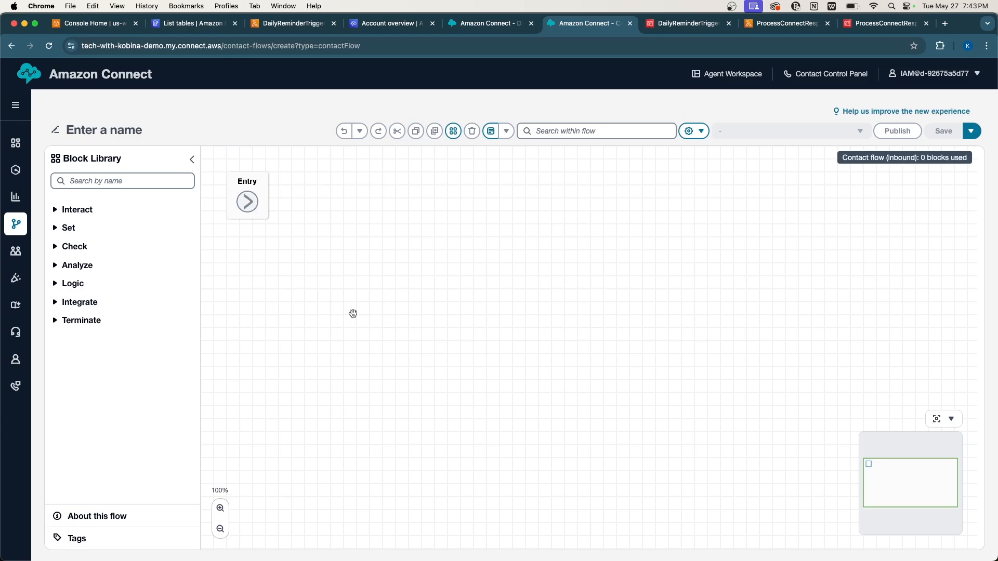
Import ReminderOutboundFlow-Kobby.json into the new flow through Save > Import (beta).
left_click(972, 132)
left_click(937, 167)
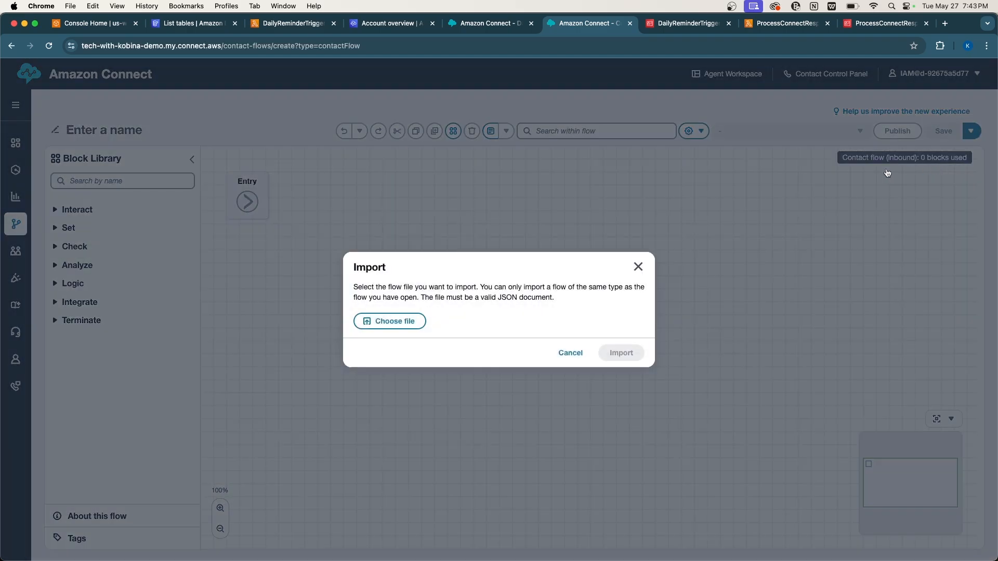
left_click(402, 322)
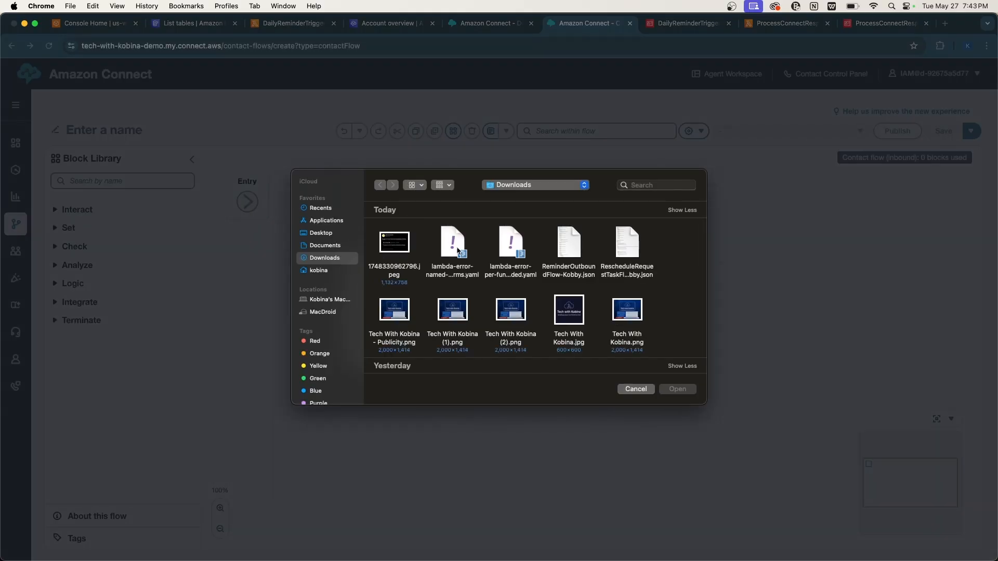
left_click(571, 255)
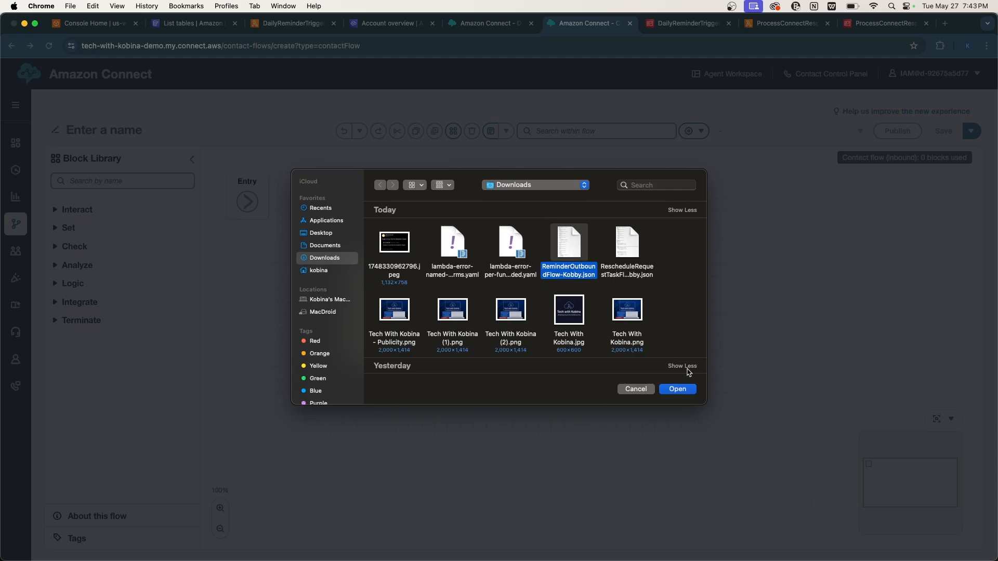
left_click(677, 390)
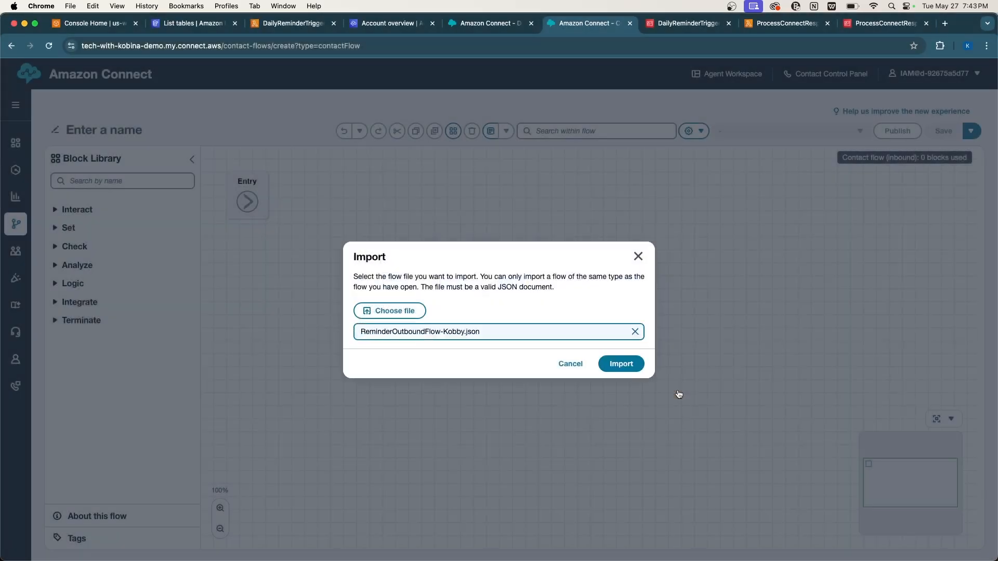
left_click(612, 365)
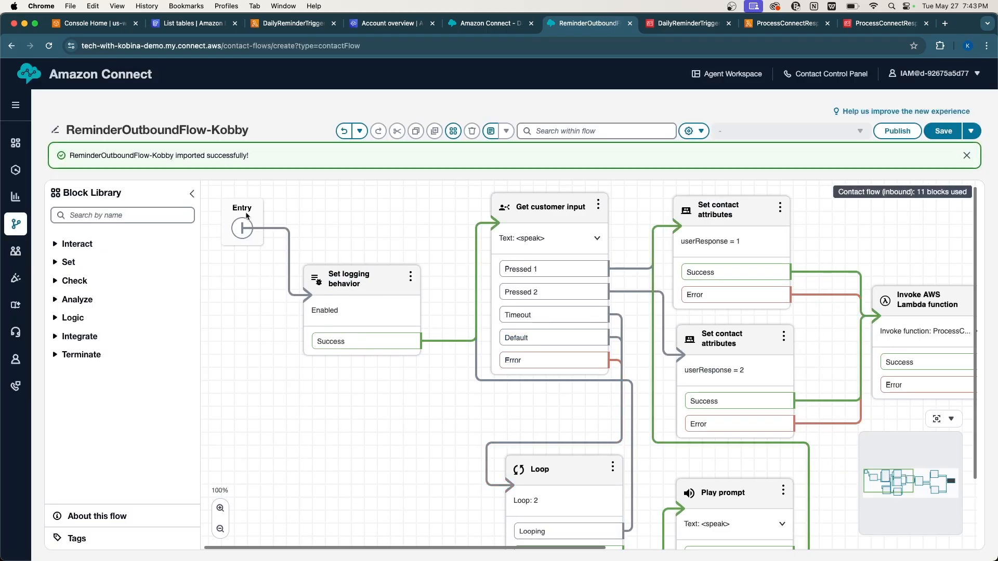
Rename the flow to ReminderOutboundFlow by removing the '-Kobby' suffix.
double_click(224, 126)
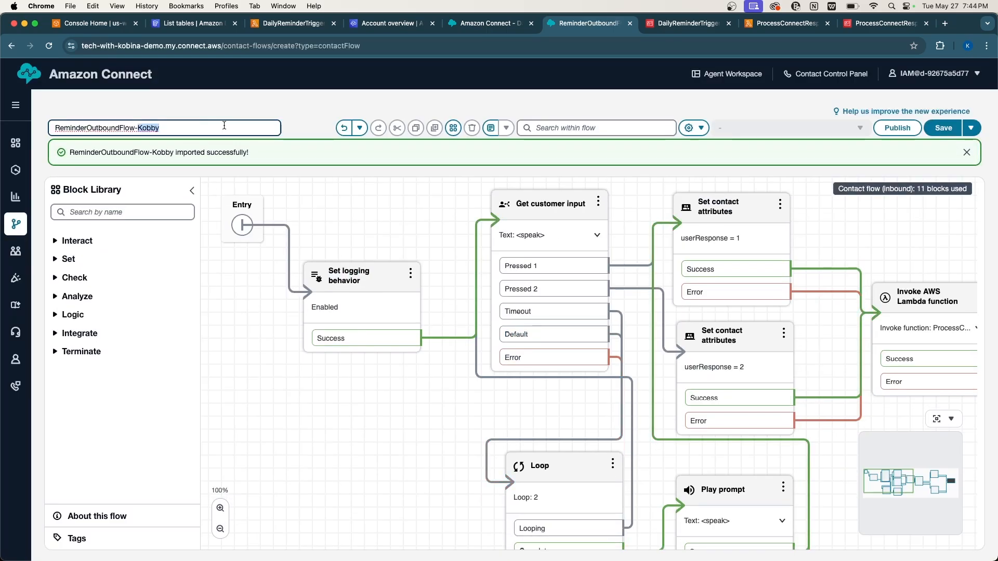
key("BackSpace")
key("BackSpace")
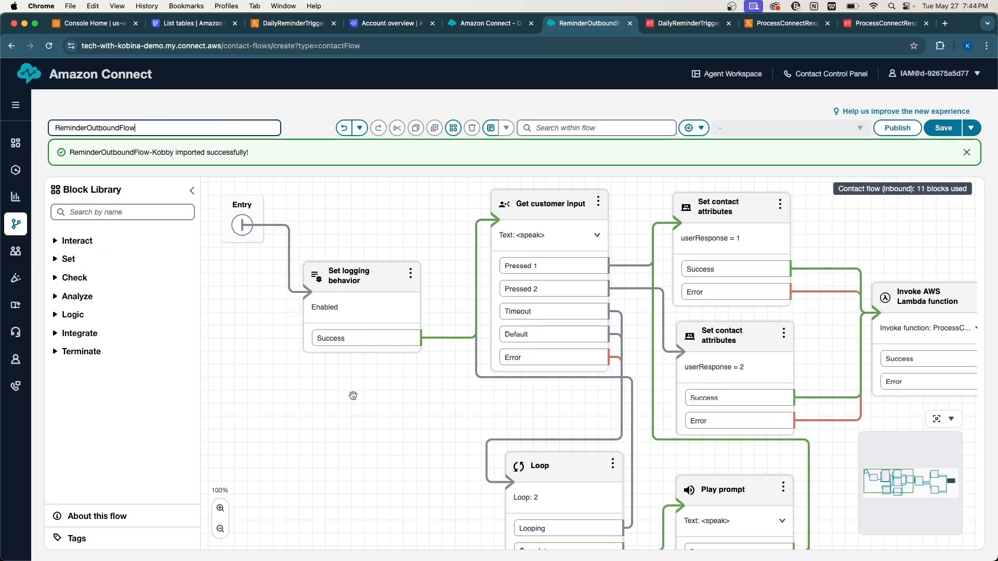
left_click(358, 451)
Open the Get customer input block's SSML prompt: 1 to confirm, 2 to reschedule.
scroll(456, 438, "down", 3)
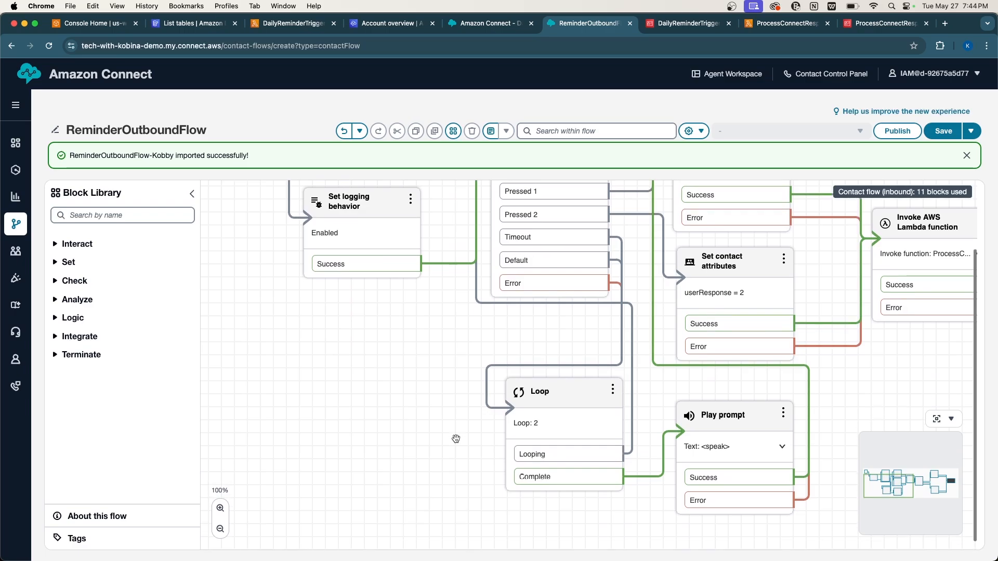
scroll(456, 439, "up", 3)
scroll(426, 432, "right", 2)
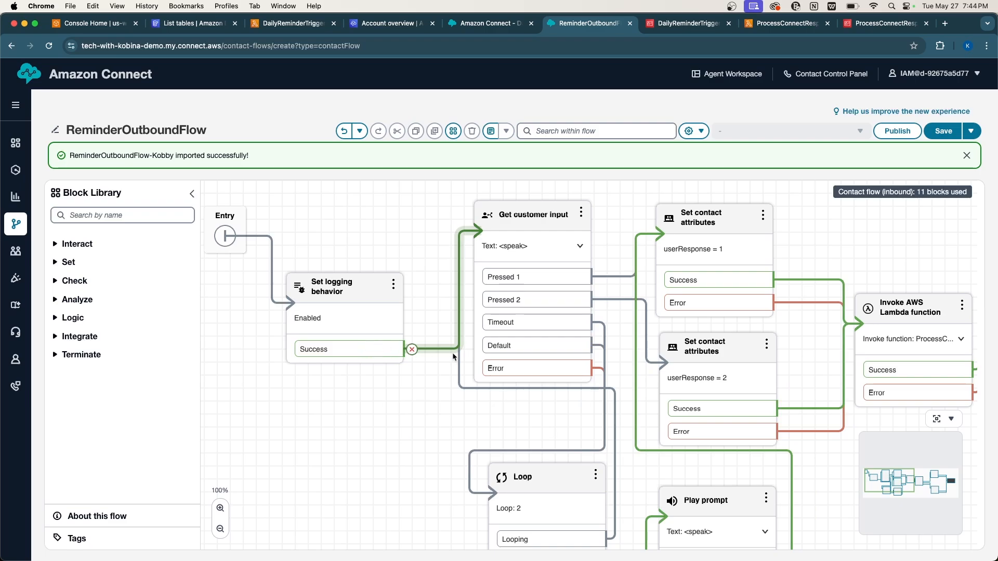
scroll(526, 328, "down", 1)
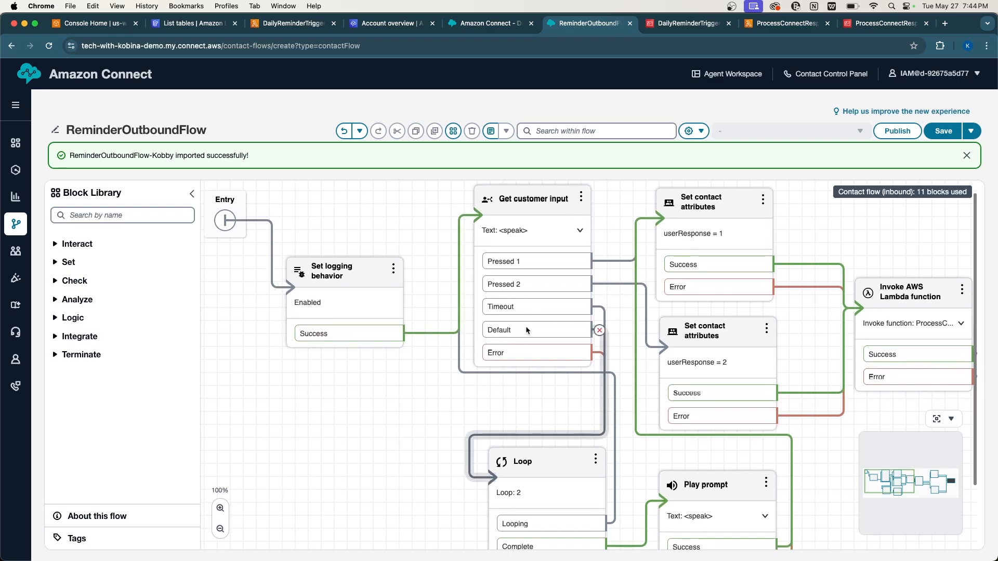
scroll(525, 325, "down", 4)
scroll(525, 326, "right", 5)
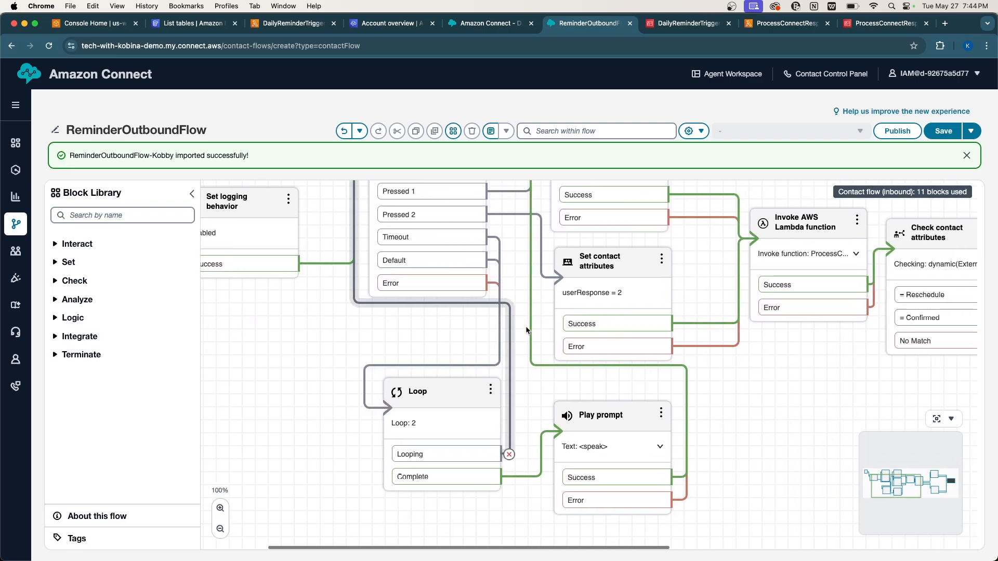
scroll(525, 328, "left", 5)
scroll(456, 316, "up", 4)
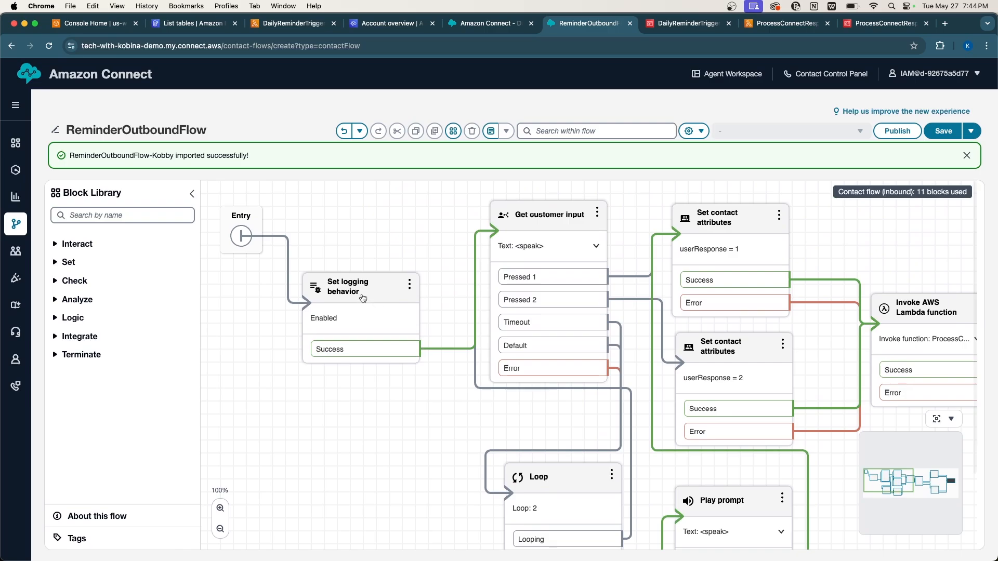
scroll(478, 251, "right", 4)
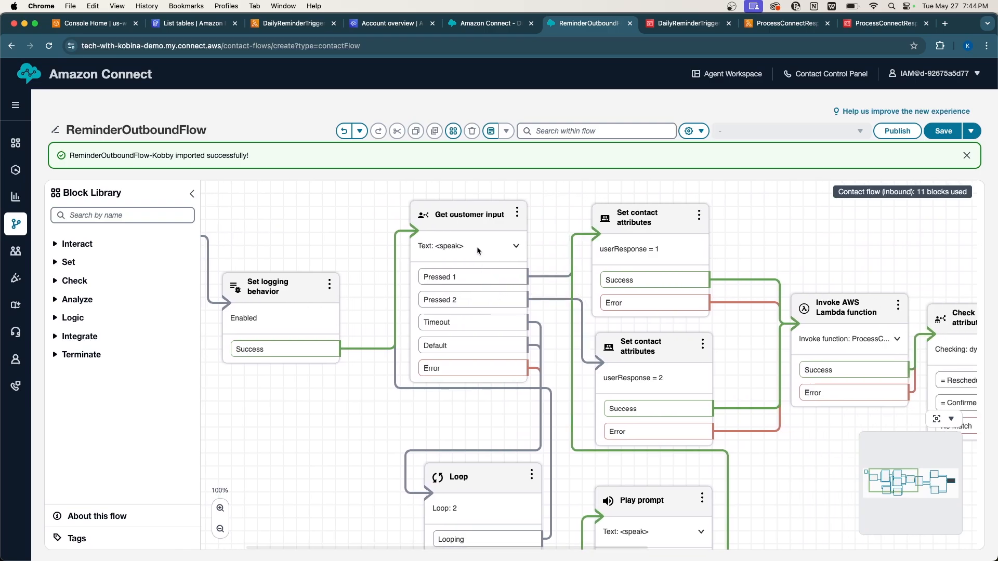
left_click(459, 210)
scroll(882, 375, "down", 5)
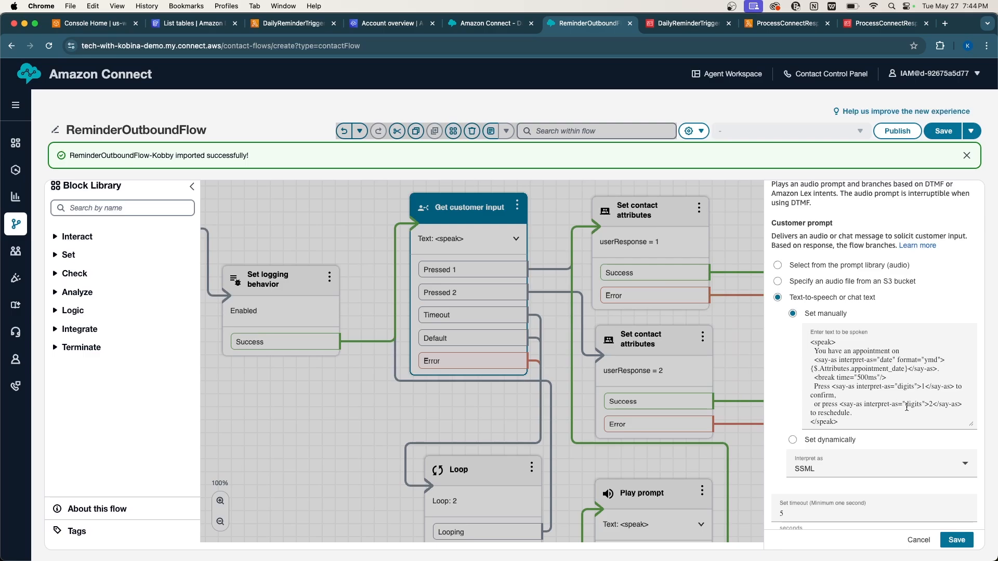
Save the Get customer input settings and pan over to its branches.
scroll(907, 407, "down", 1)
scroll(912, 406, "down", 4)
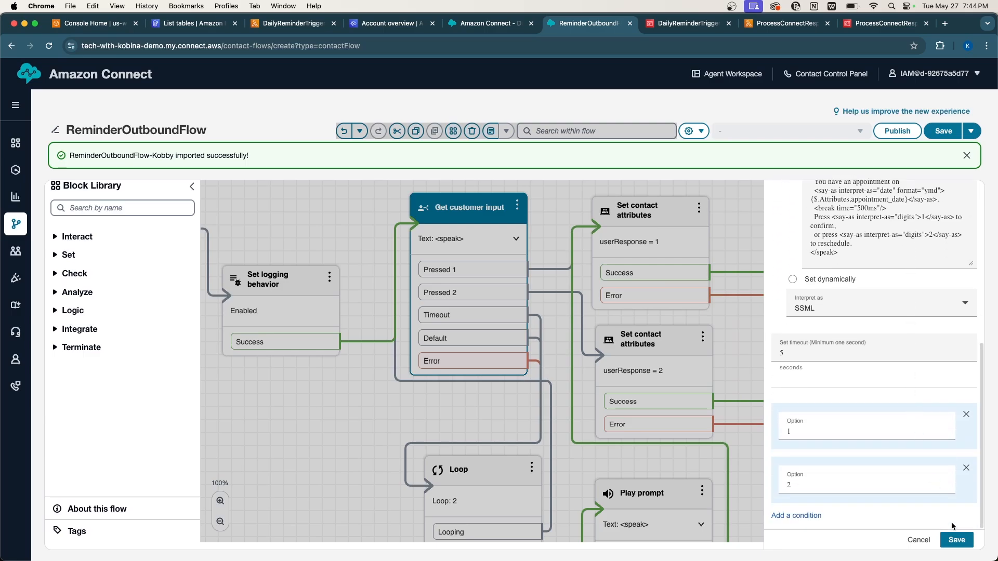
left_click(957, 539)
scroll(805, 492, "down", 3)
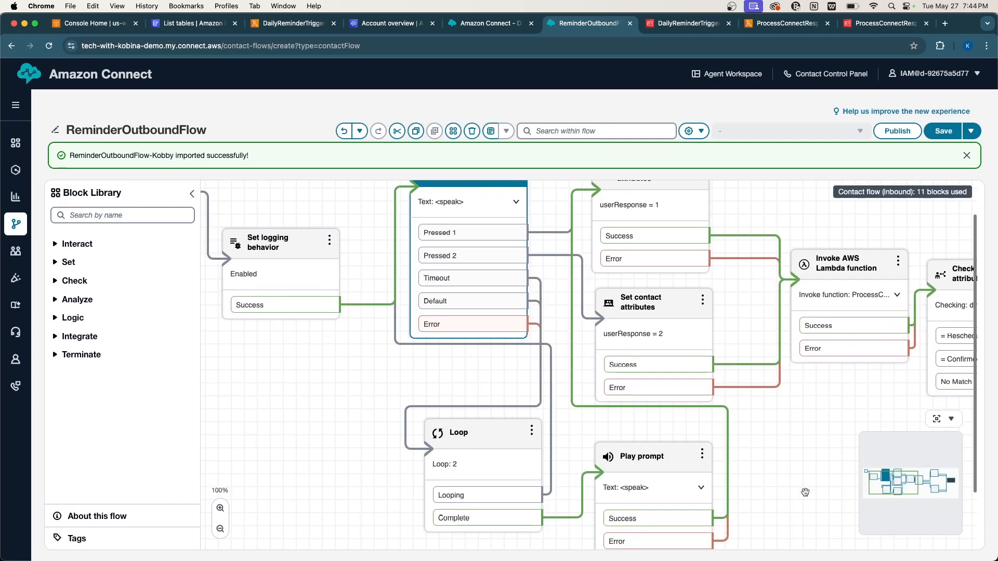
scroll(805, 492, "up", 3)
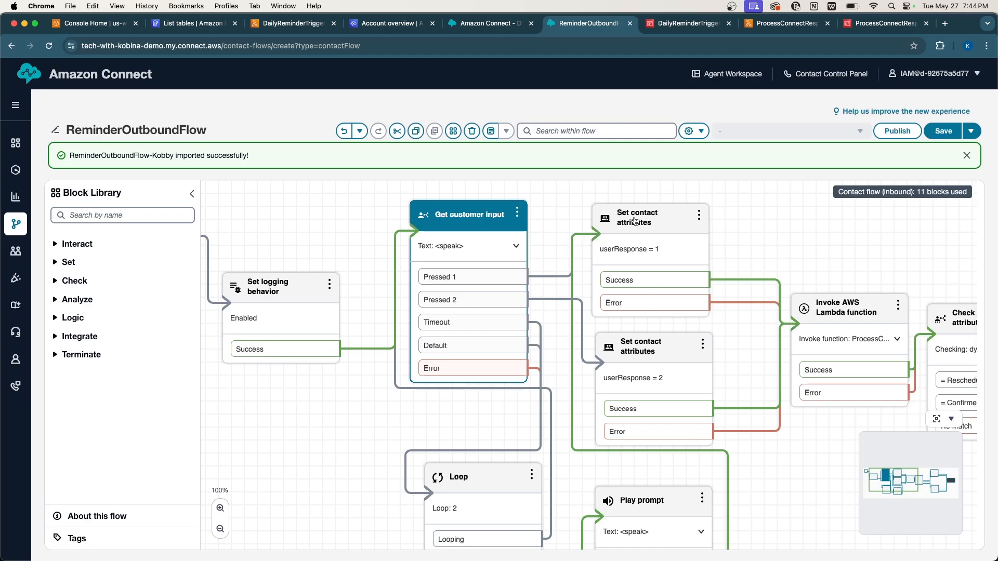
scroll(661, 377, "right", 2)
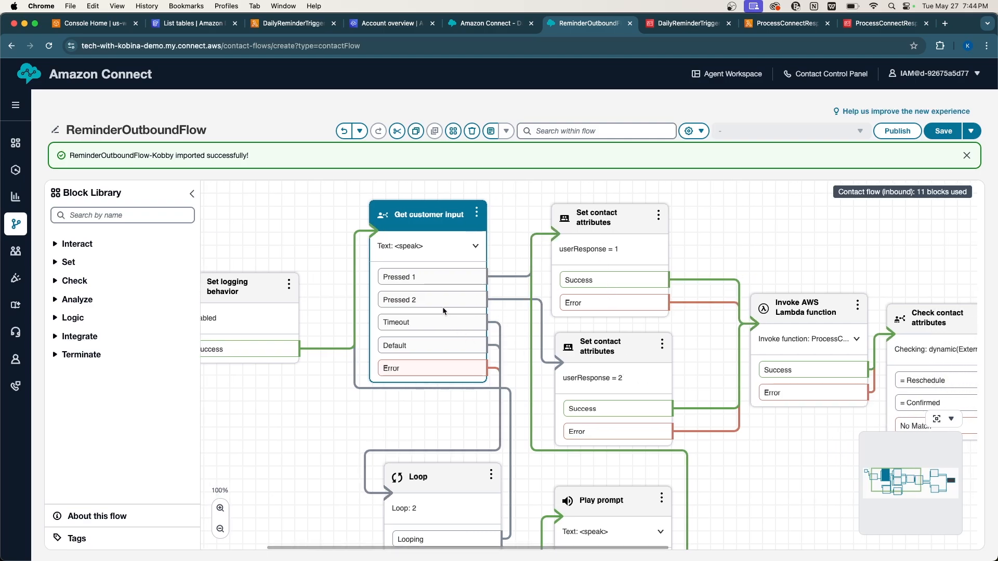
scroll(568, 353, "right", 1)
scroll(568, 354, "right", 6)
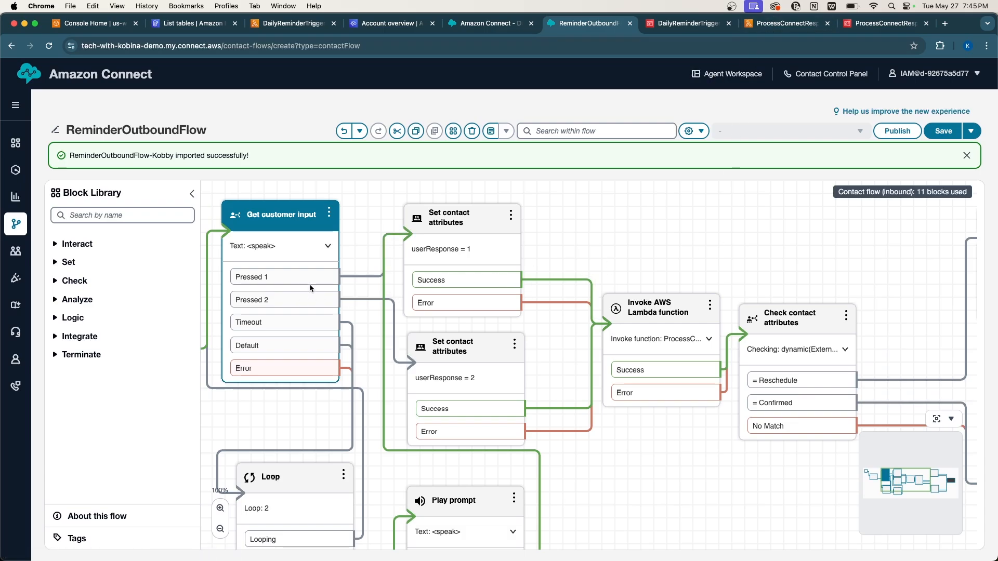
Inspect the branch connections, then view the Reschedule branch's Play prompt message.
left_click(367, 279)
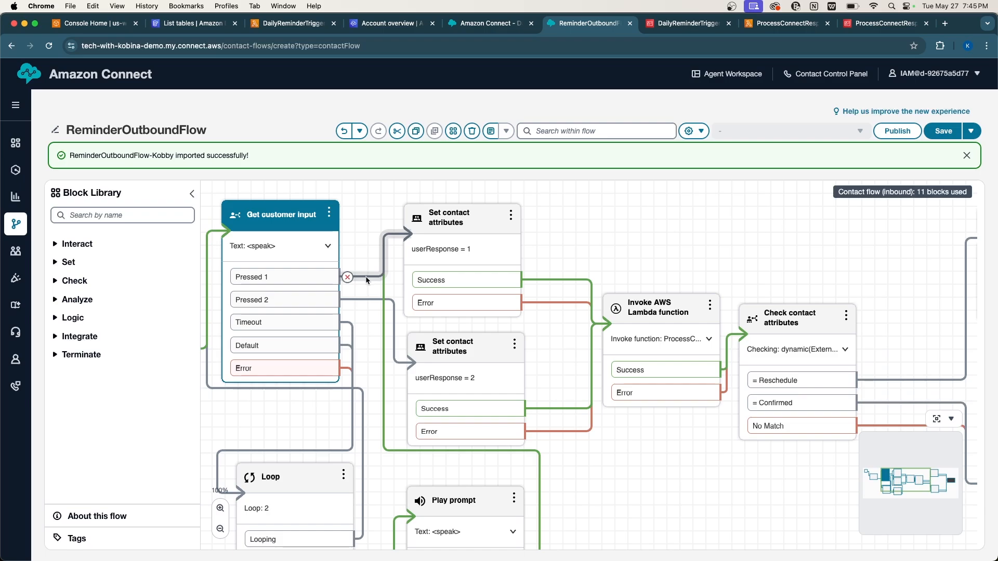
left_click(387, 343)
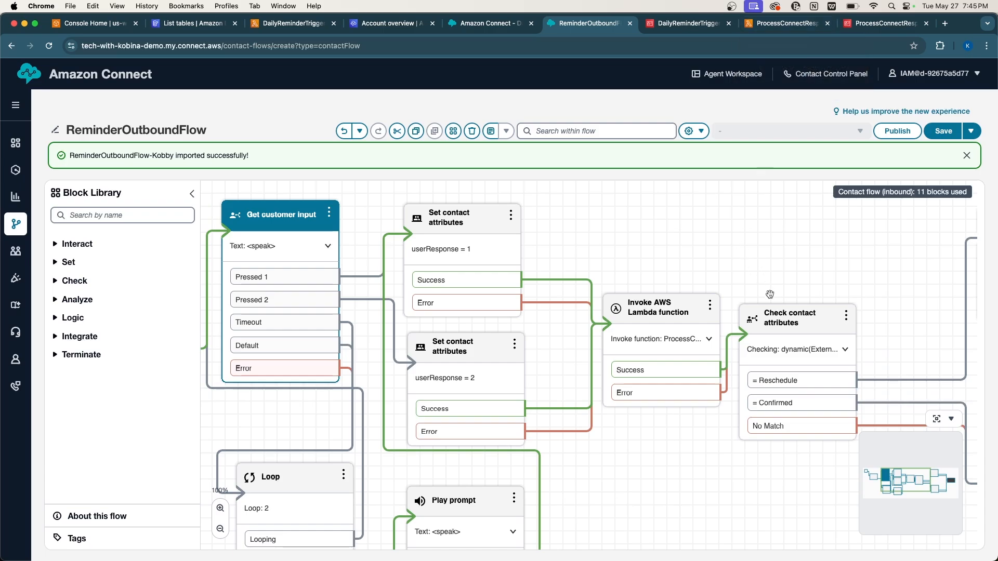
scroll(769, 294, "right", 5)
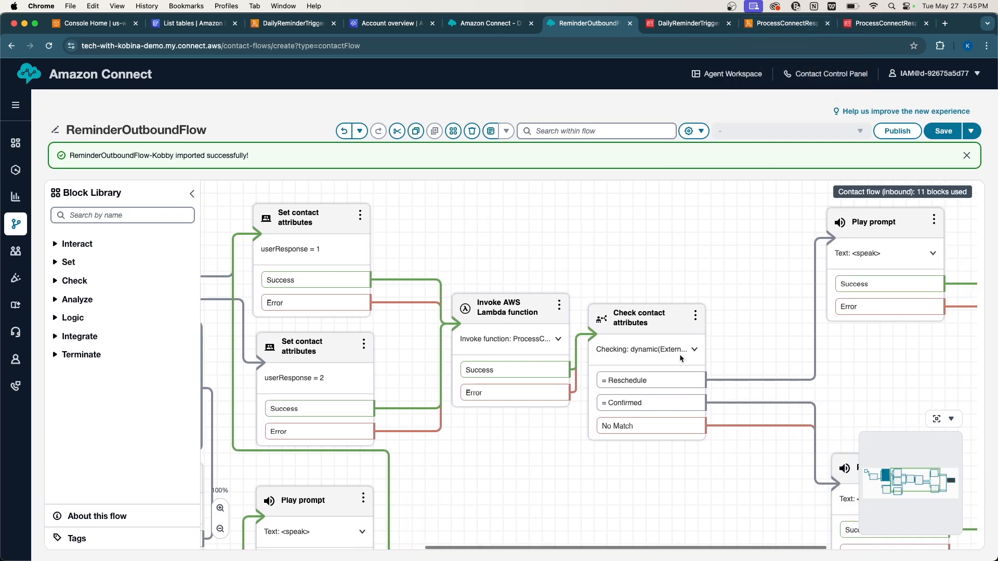
scroll(679, 354, "right", 5)
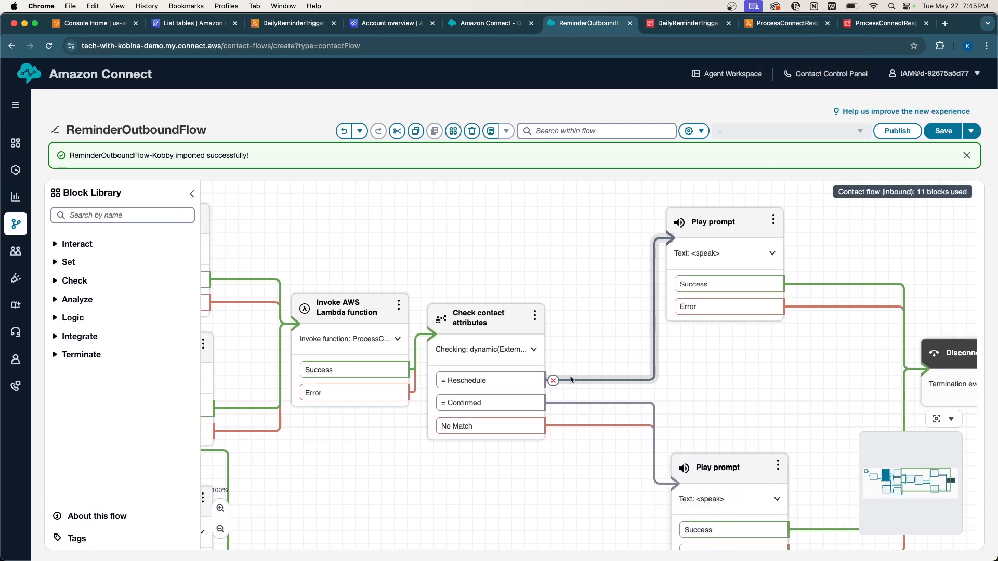
left_click(704, 234)
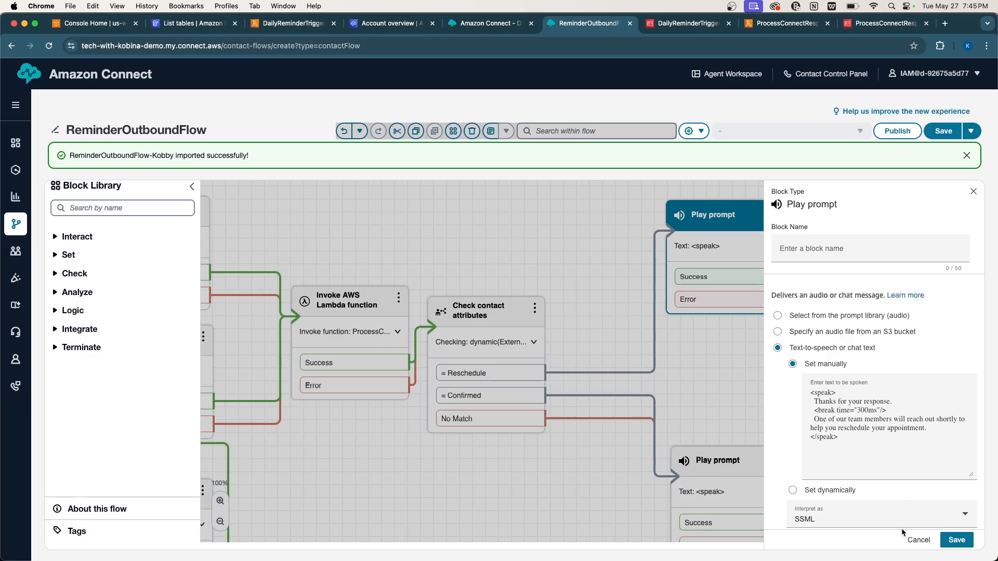
Close the Reschedule prompt and review the Confirmed branch's appointment-confirmation Play prompt.
left_click(918, 539)
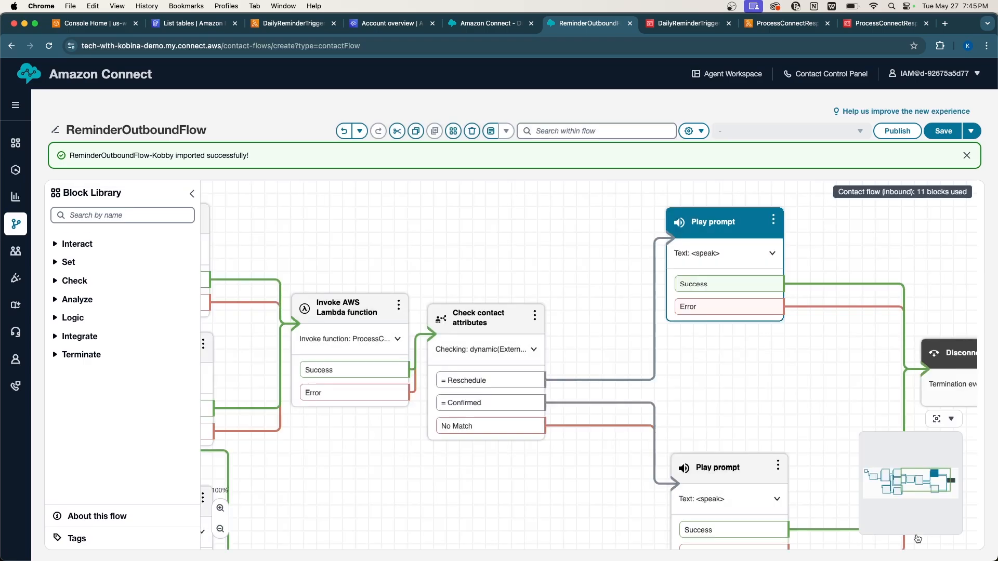
scroll(755, 400, "down", 4)
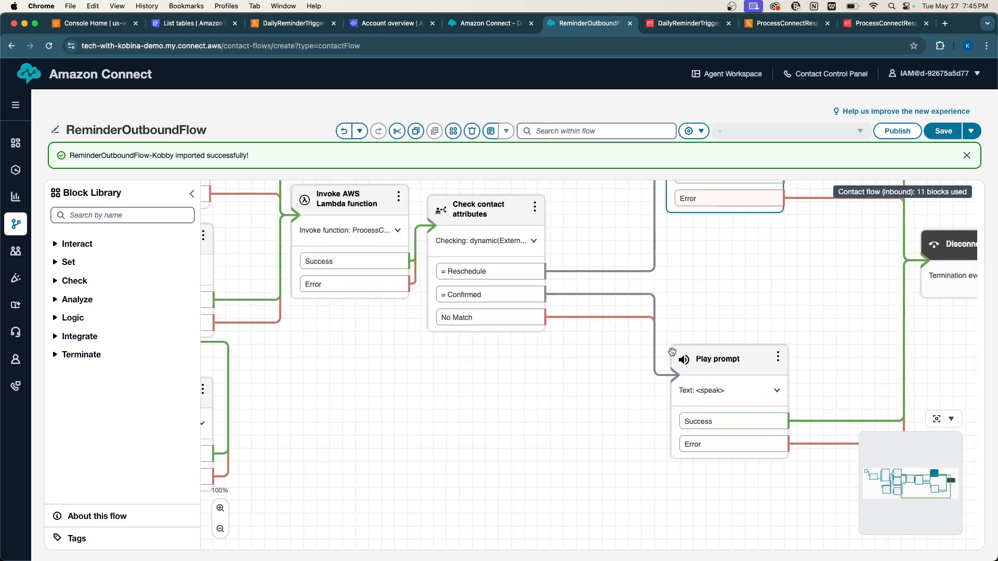
left_click(690, 358)
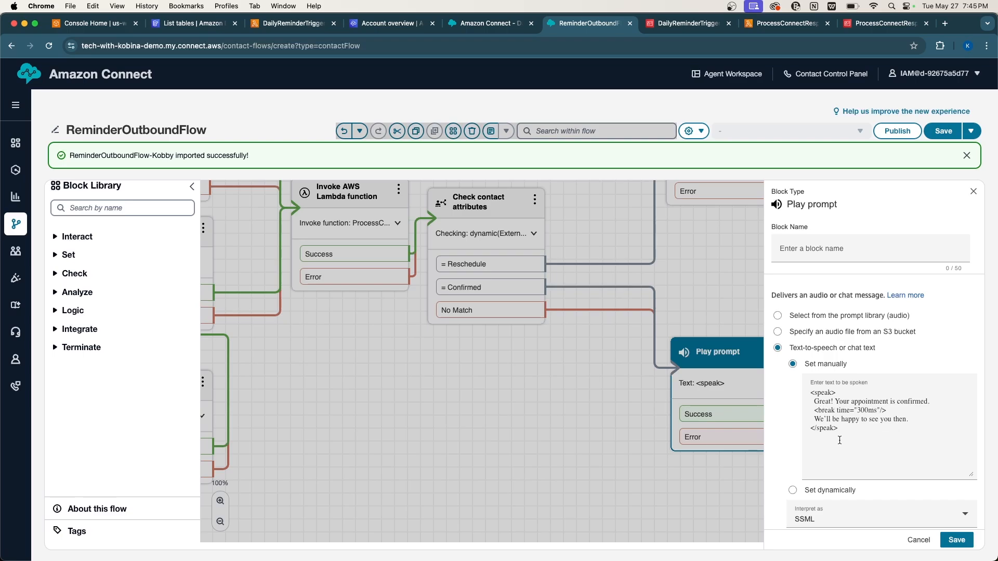
left_click(910, 538)
Pan across the whole canvas to inspect all imported blocks.
scroll(769, 496, "left", 6)
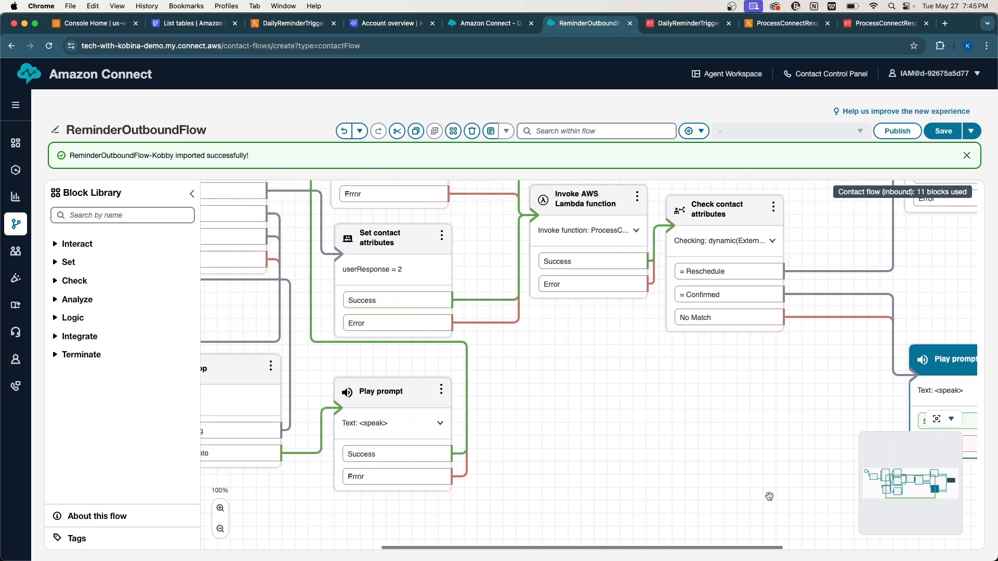
scroll(721, 471, "up", 1)
scroll(721, 472, "left", 1)
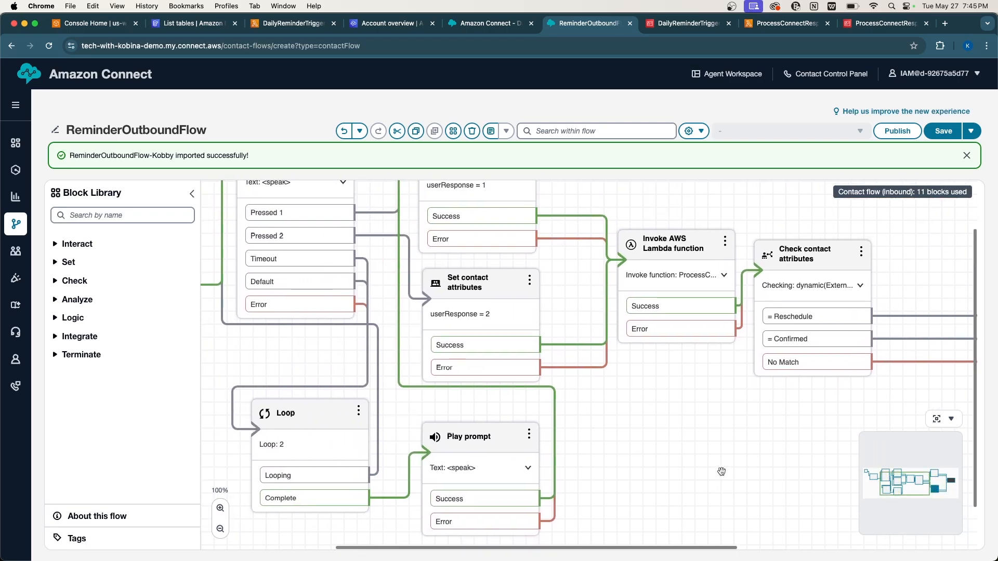
scroll(423, 430, "left", 5)
scroll(423, 429, "up", 1)
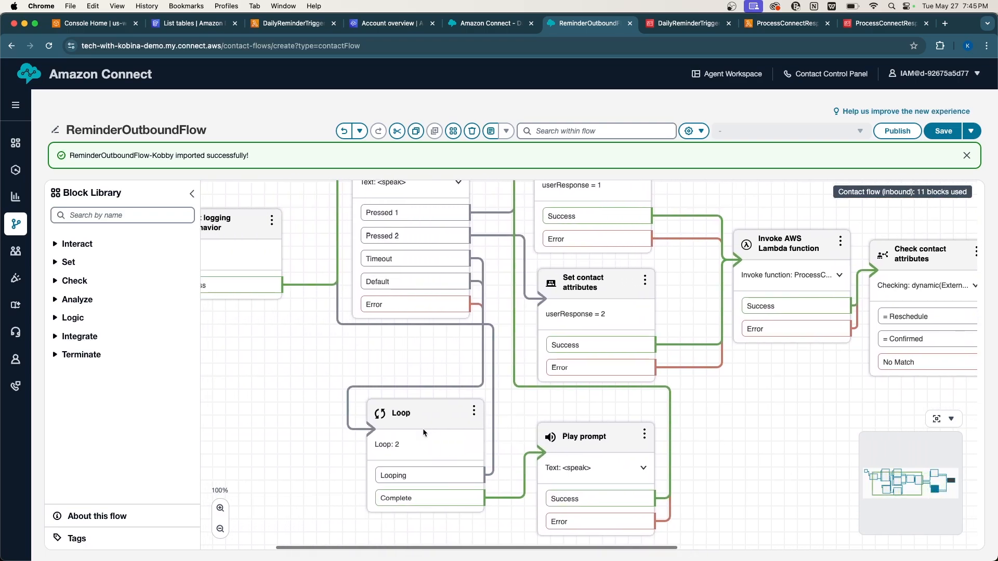
scroll(423, 429, "right", 10)
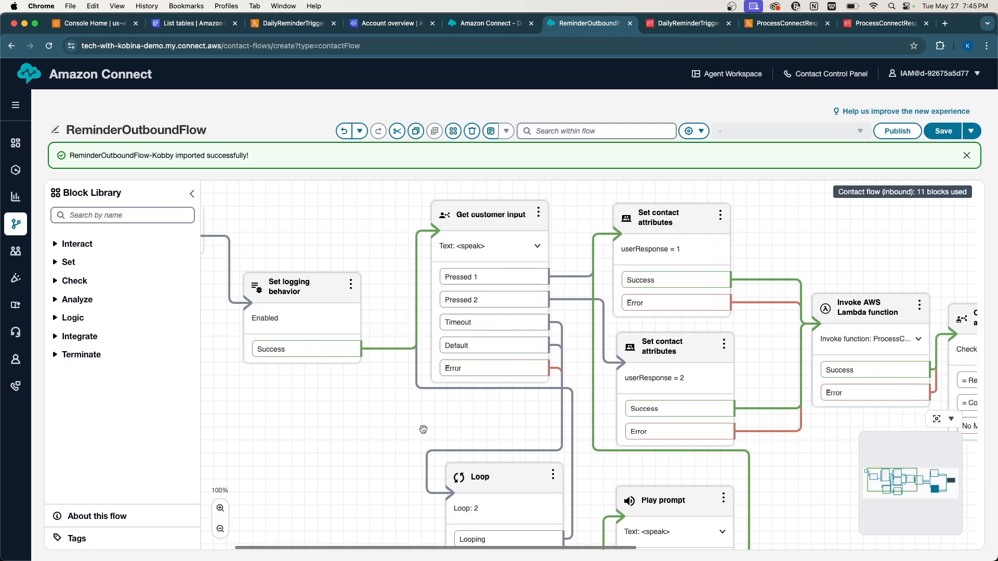
scroll(439, 446, "right", 2)
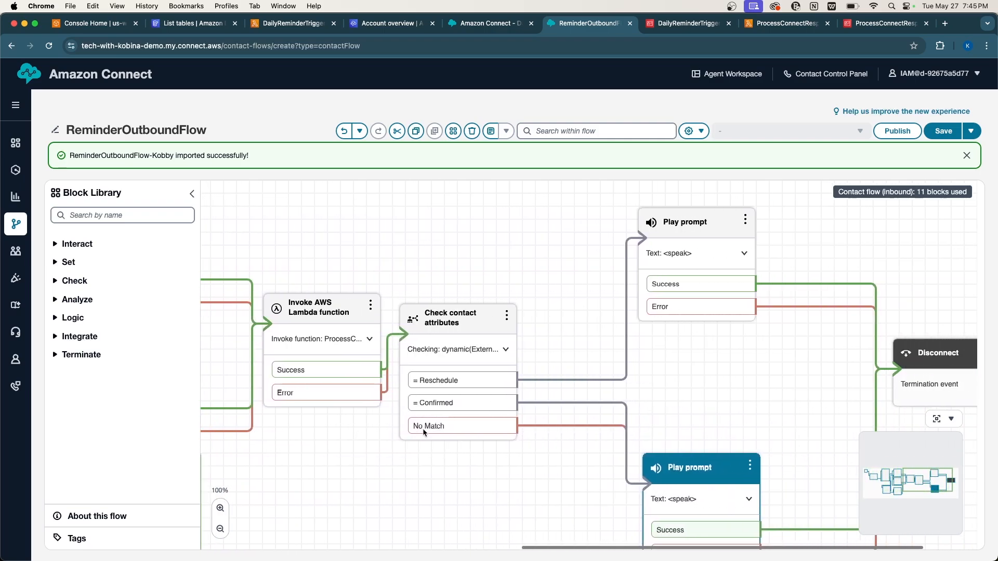
scroll(440, 447, "down", 1)
scroll(440, 447, "down", 1)
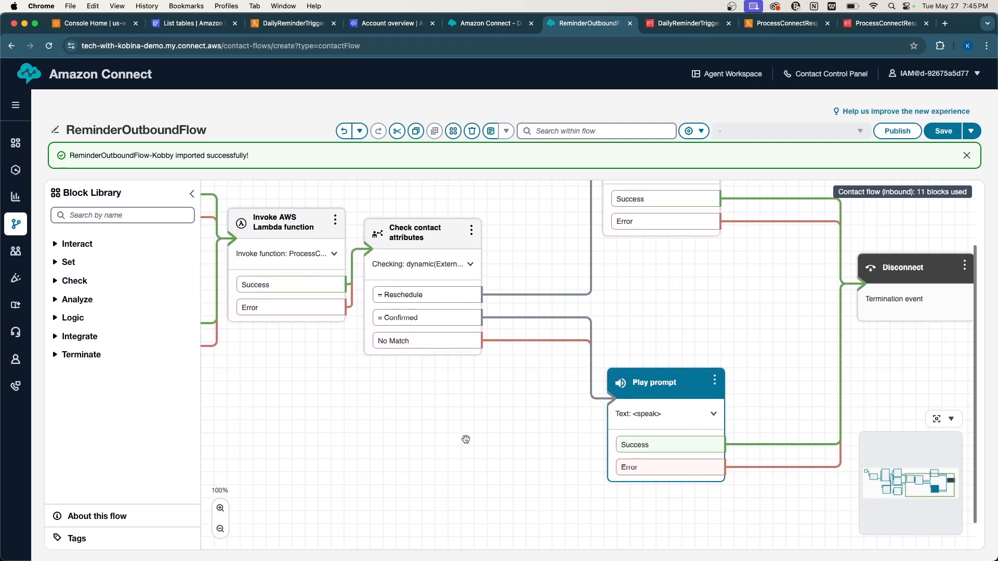
Save this version of ReminderOutboundFlow, checking the ProcessConnectResponse Lambda tab before returning.
left_click(951, 134)
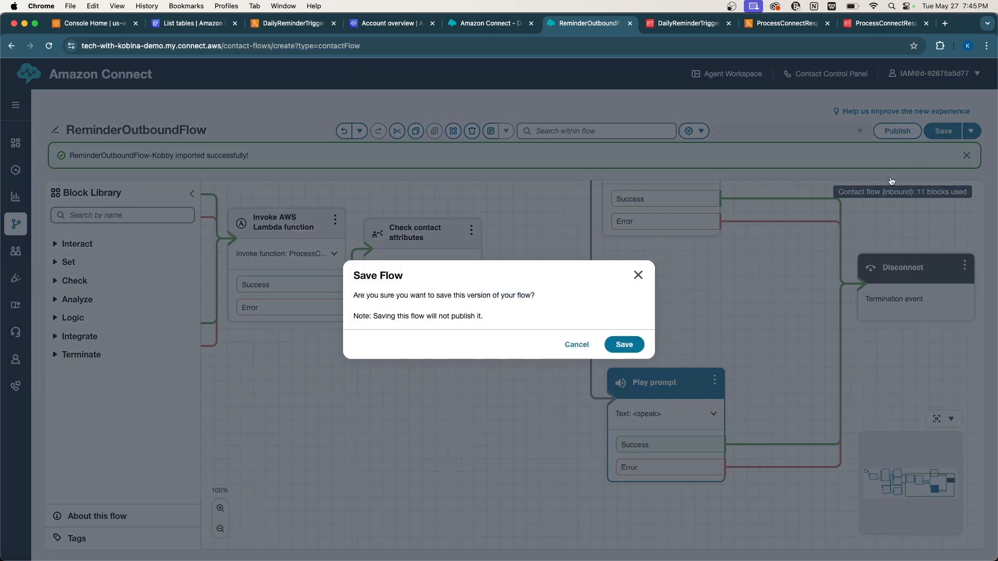
left_click(633, 344)
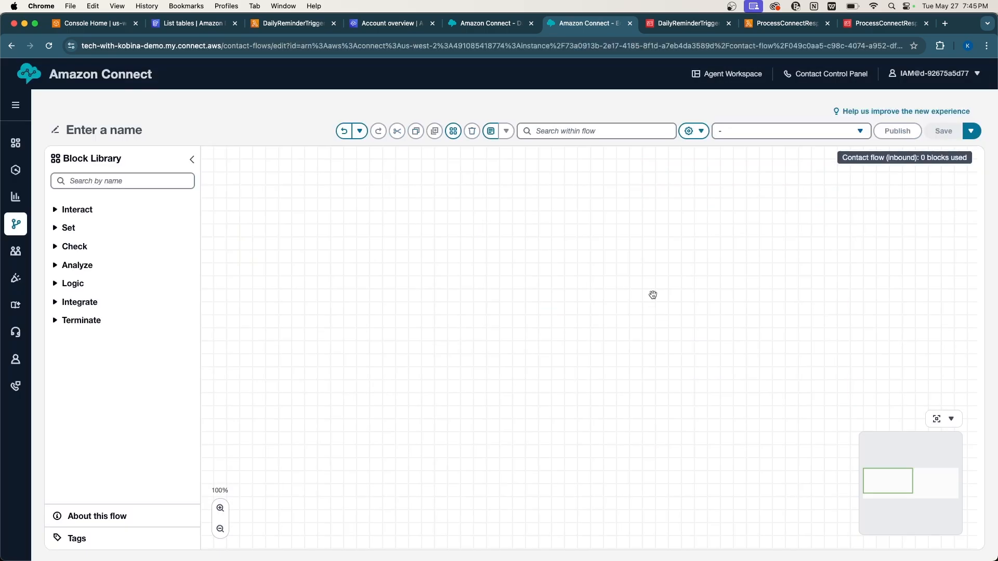
scroll(653, 294, "right", 5)
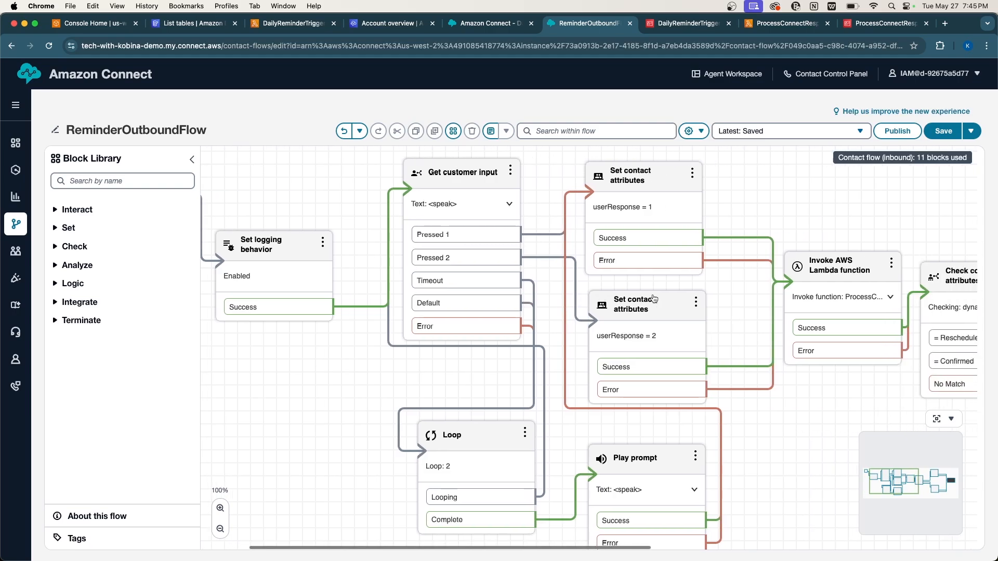
scroll(653, 295, "right", 3)
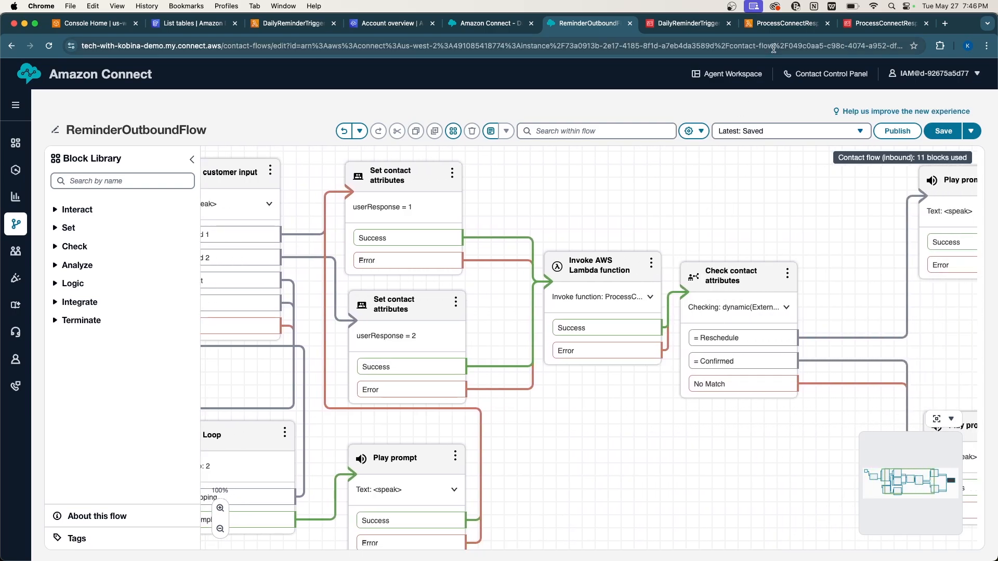
left_click(774, 25)
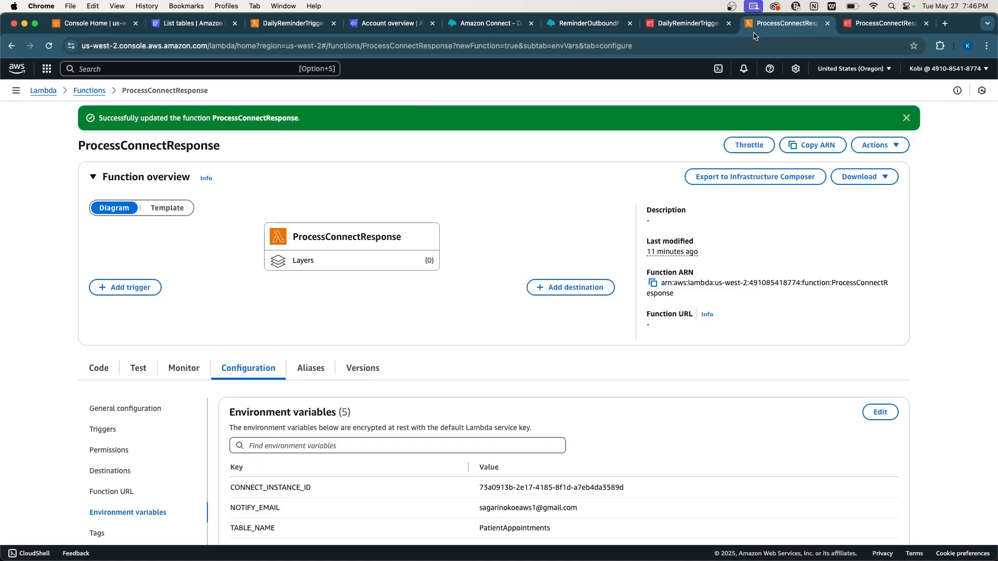
left_click(593, 26)
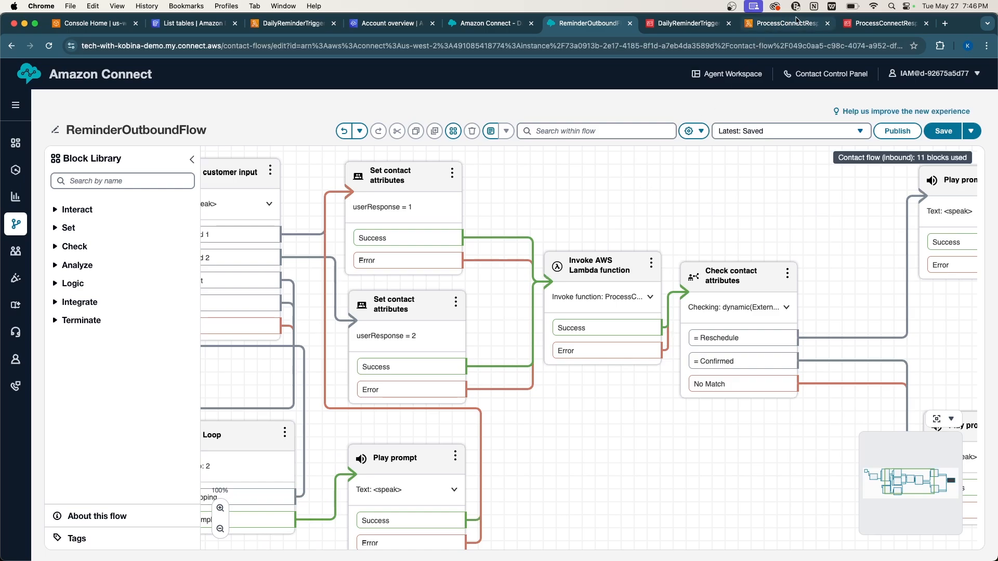
Add ProcessConnectResponse under AWS Lambda in the tech-with-kobina-demo instance's Flows settings.
left_click(399, 26)
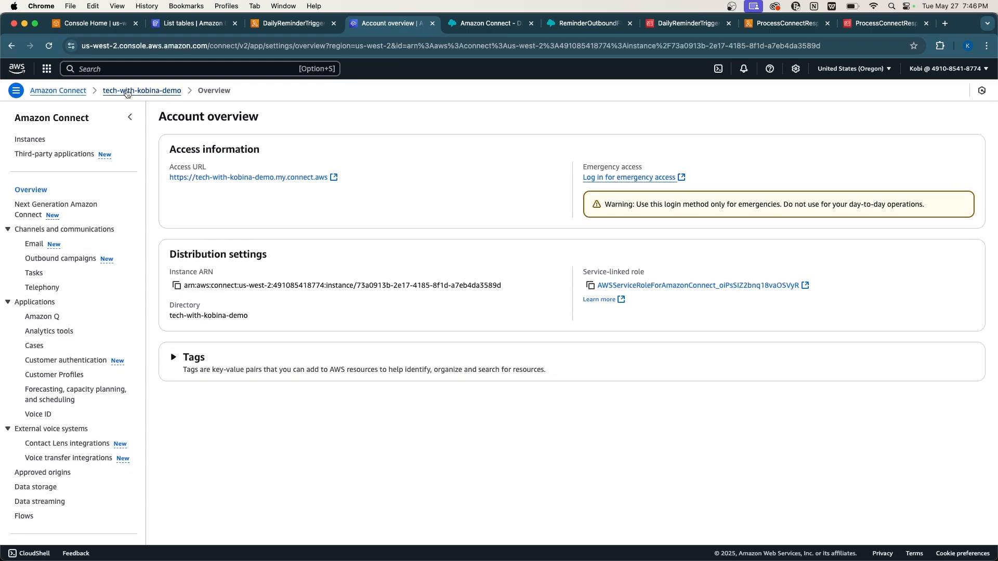
left_click(65, 92)
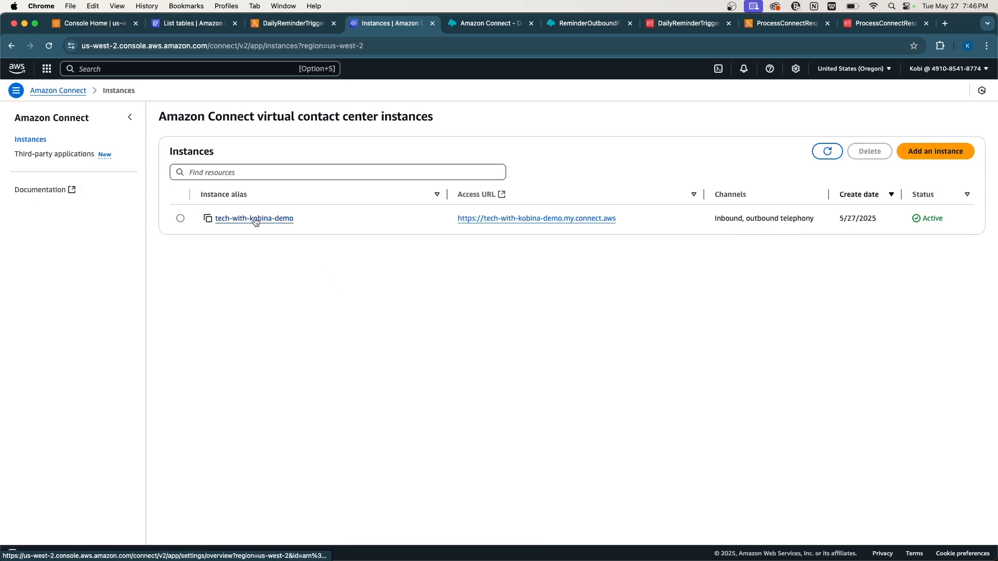
left_click(227, 216)
scroll(83, 330, "down", 1)
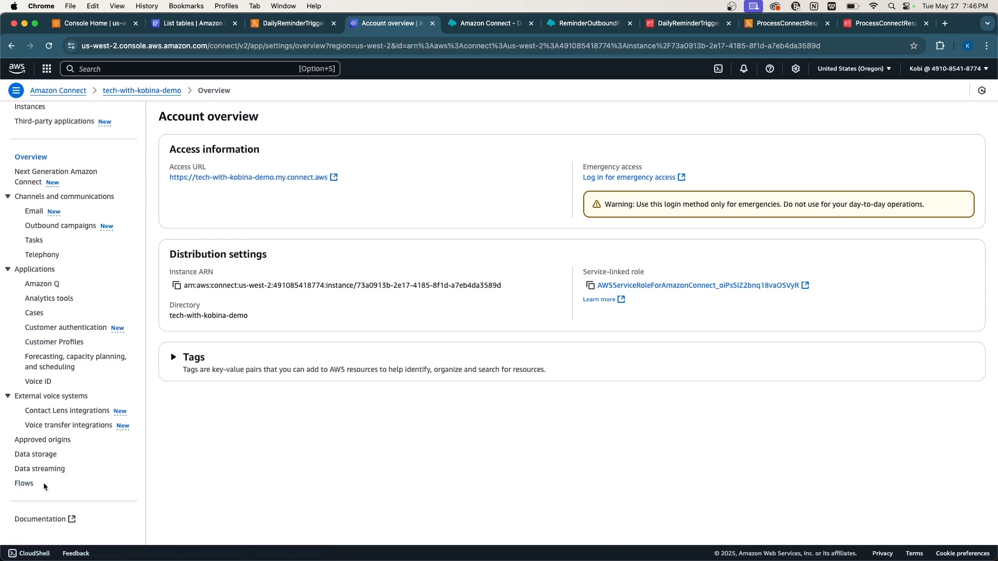
left_click(27, 482)
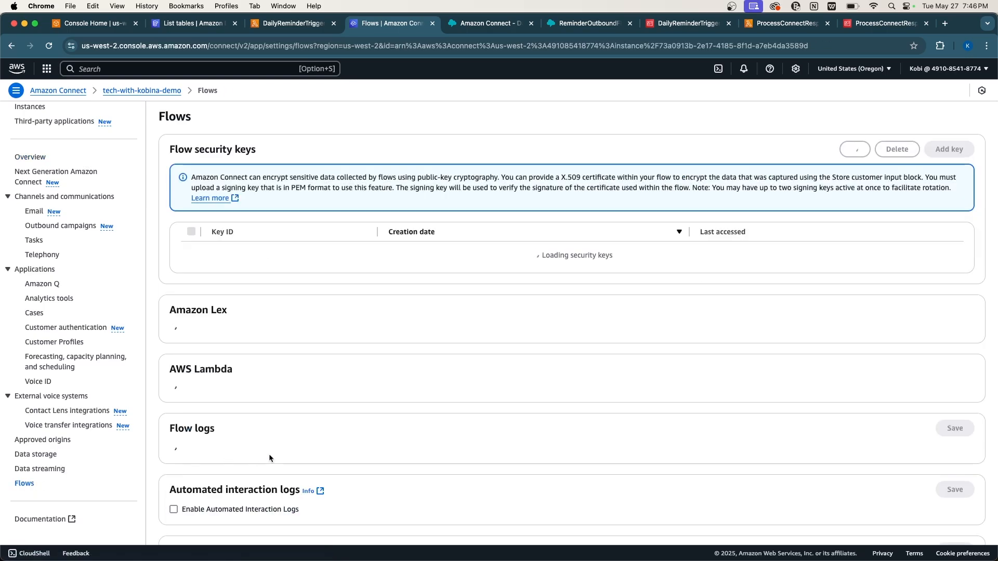
scroll(269, 454, "down", 1)
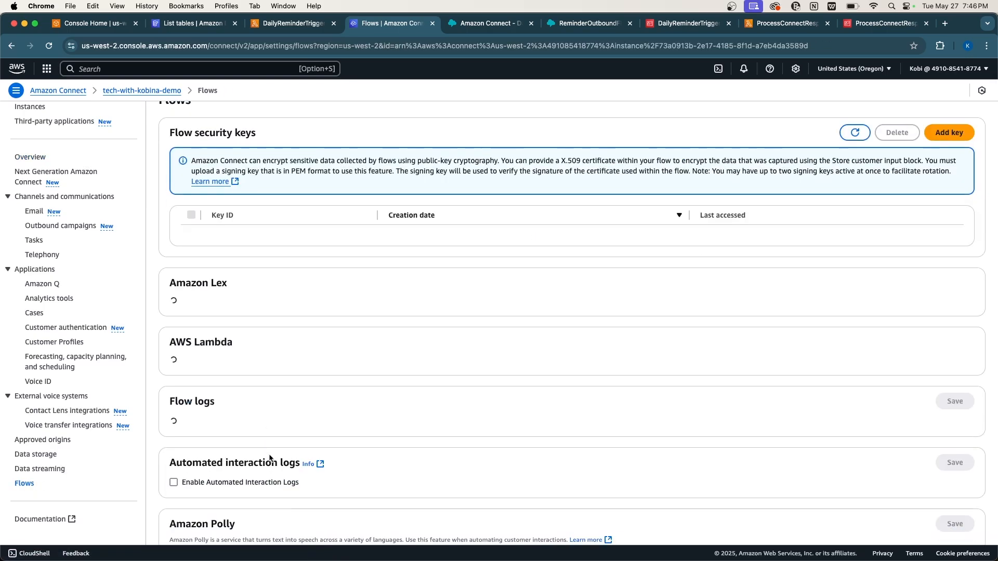
scroll(269, 457, "down", 3)
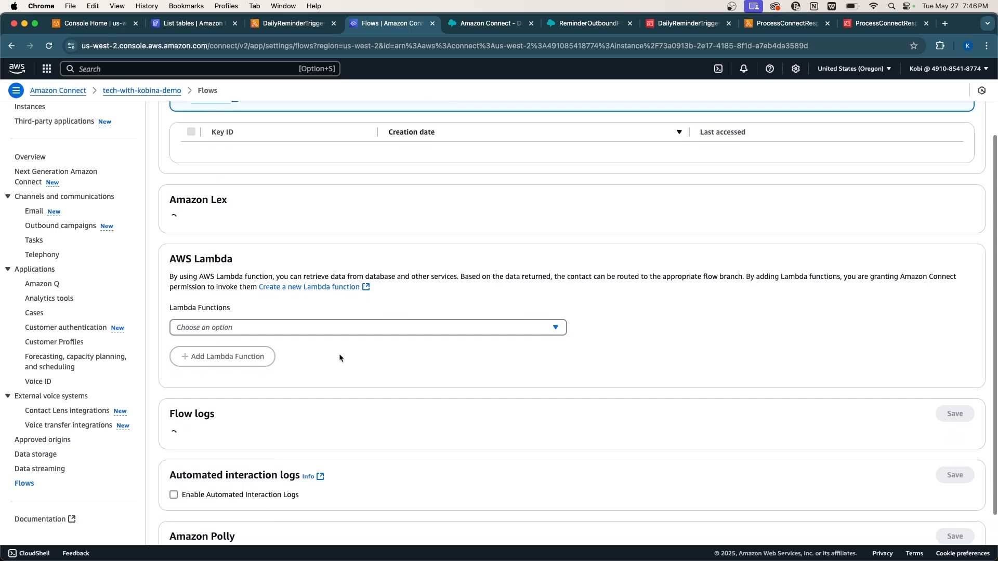
scroll(328, 344, "down", 2)
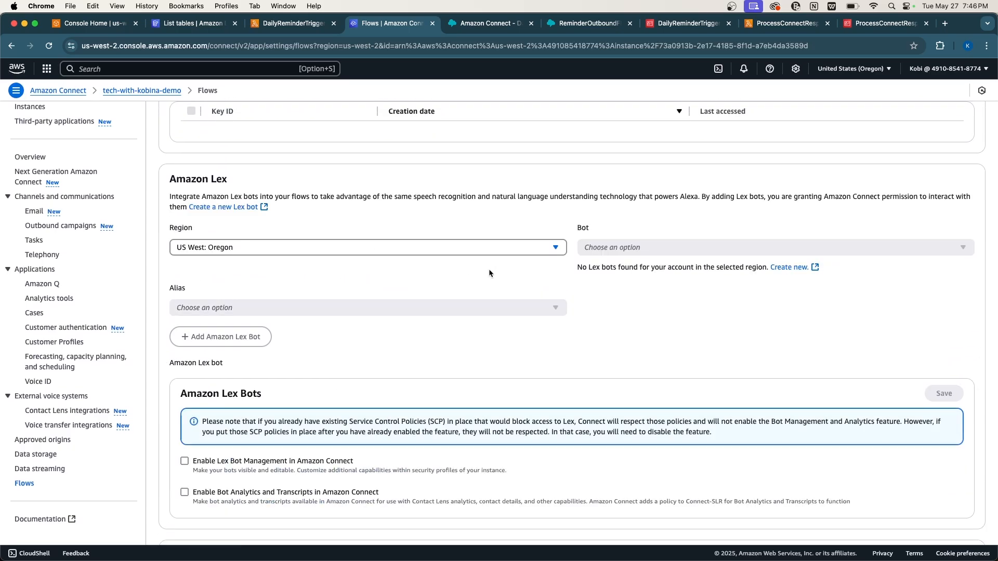
scroll(408, 313, "down", 6)
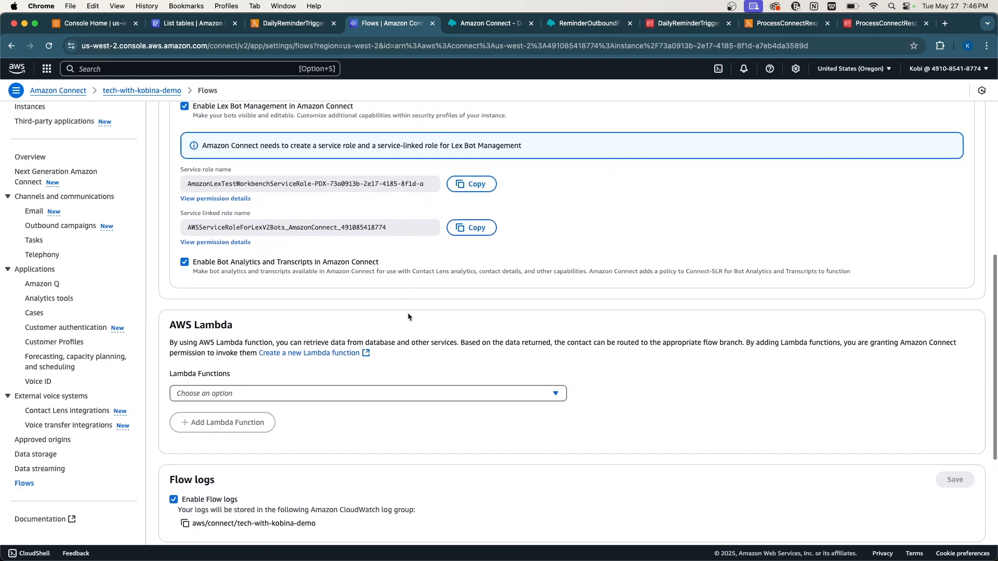
left_click(377, 324)
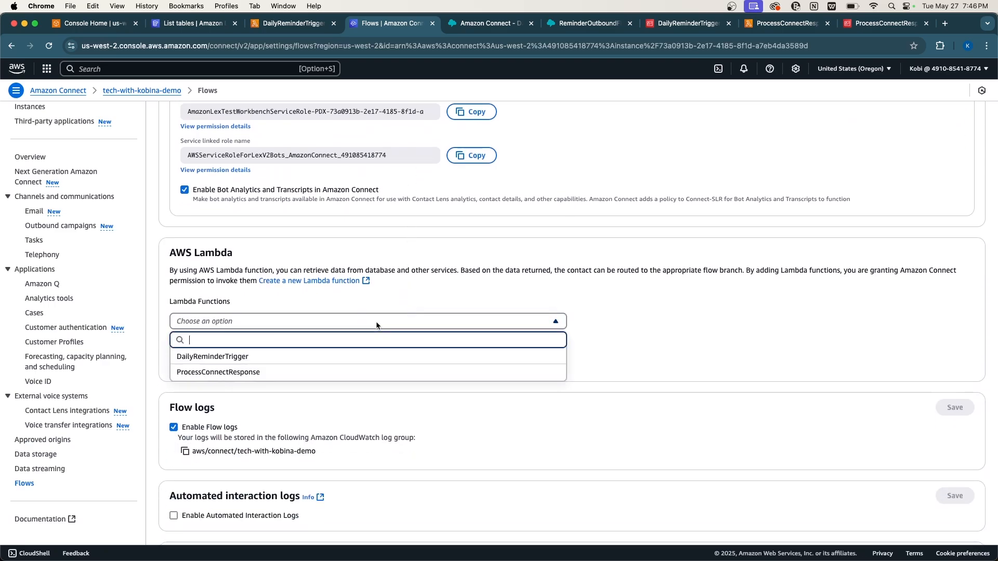
left_click(347, 373)
left_click(246, 357)
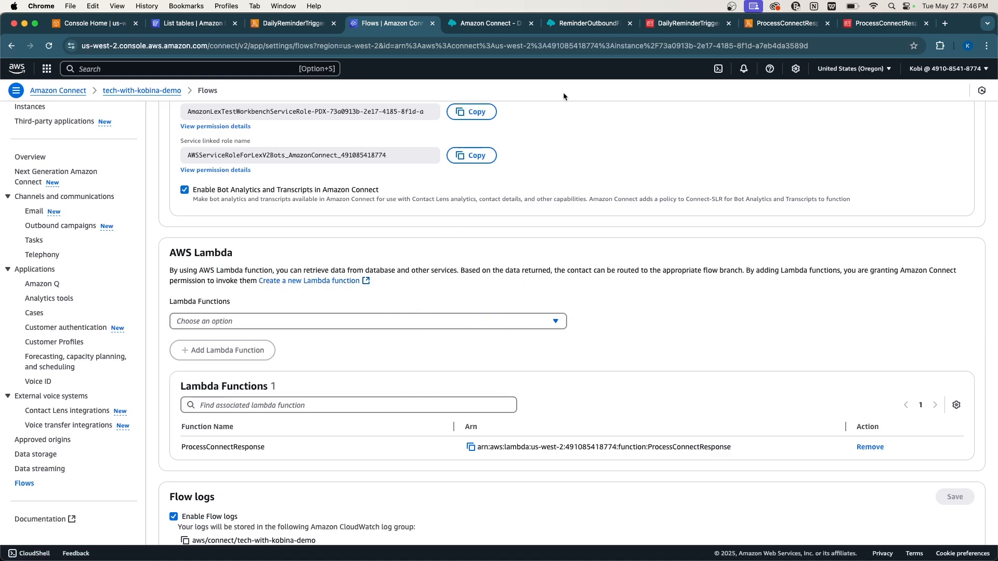
Set the Invoke AWS Lambda function block's Function ARN to ProcessConnectResponse and save it.
left_click(596, 26)
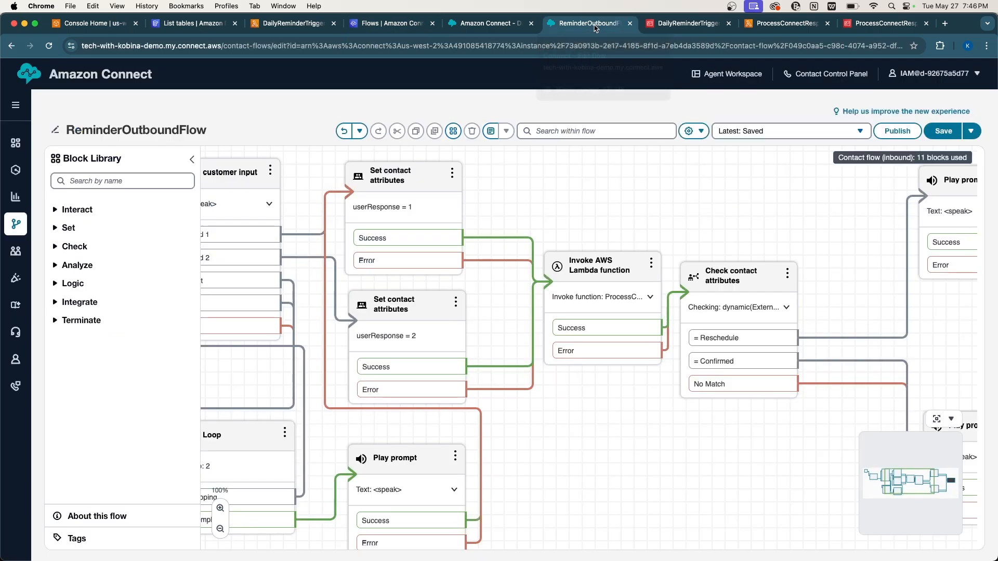
left_click(596, 268)
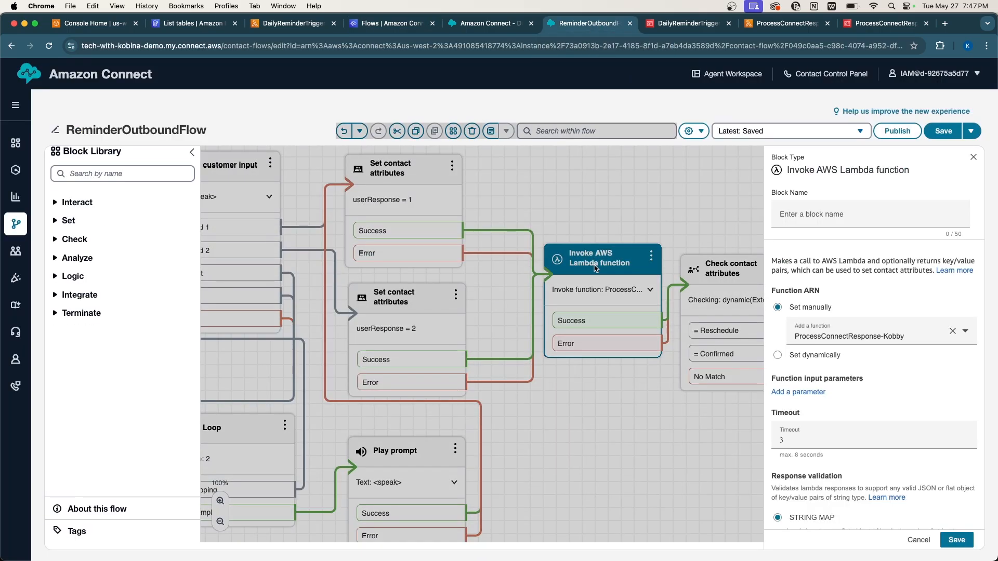
left_click(830, 330)
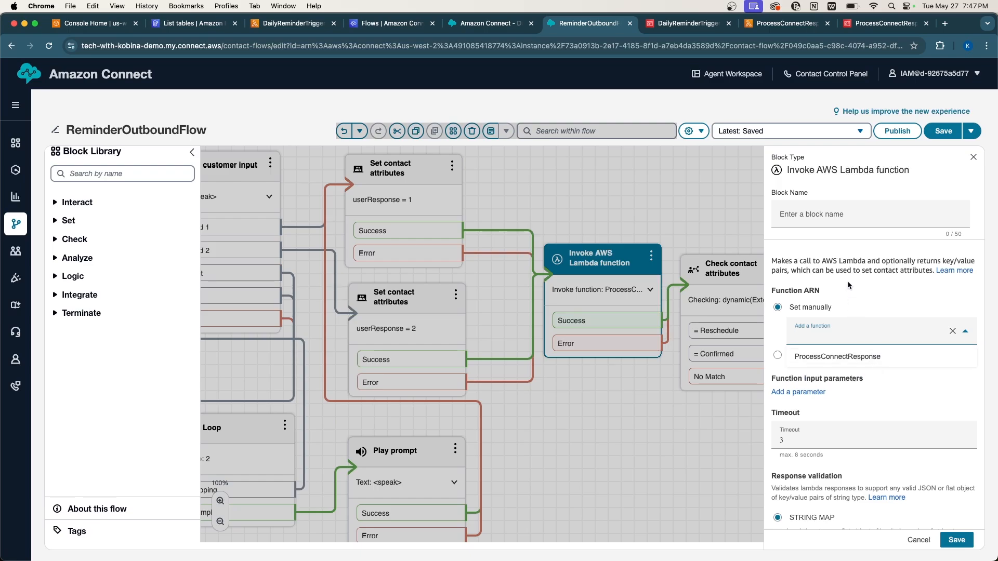
left_click(834, 358)
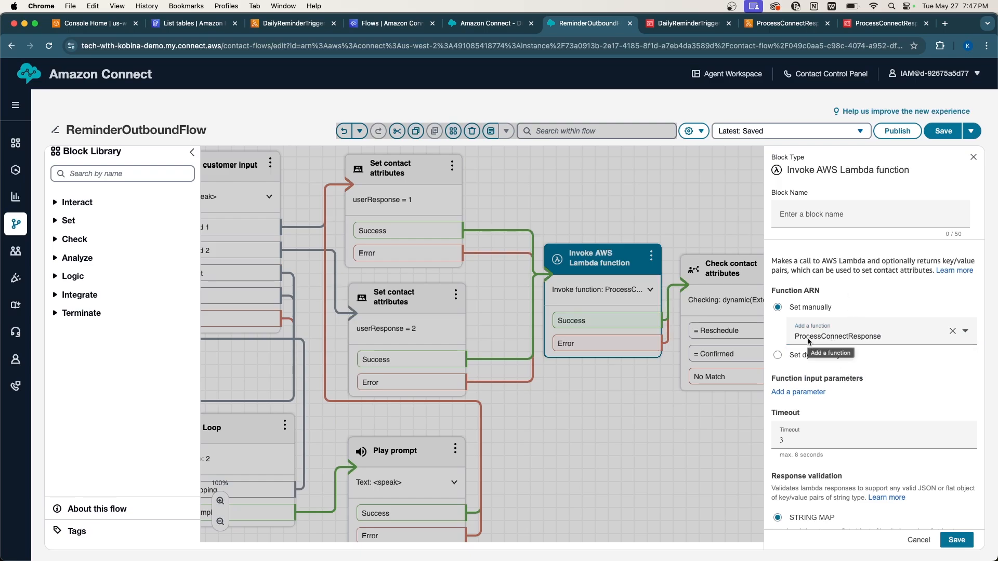
left_click(809, 340)
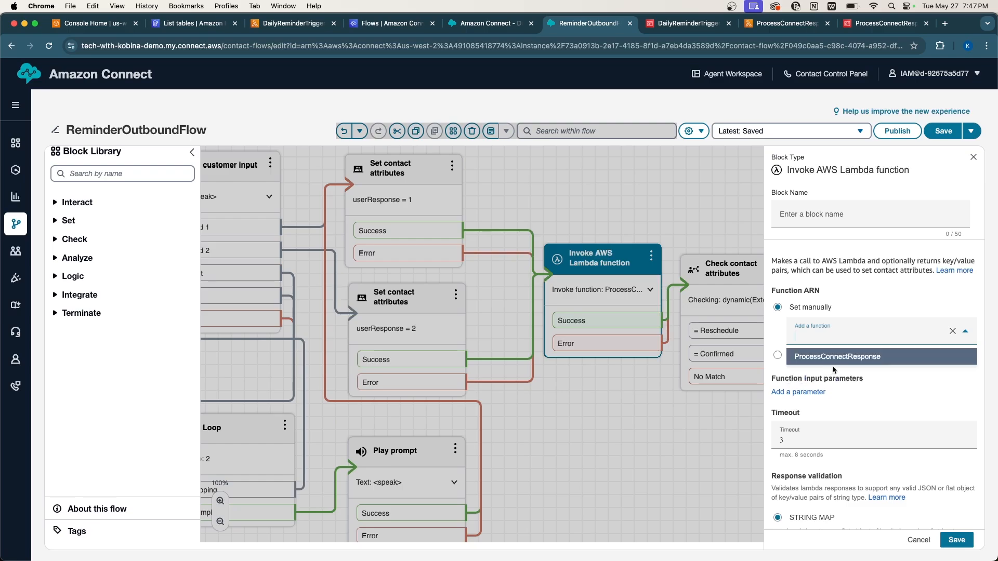
left_click(828, 362)
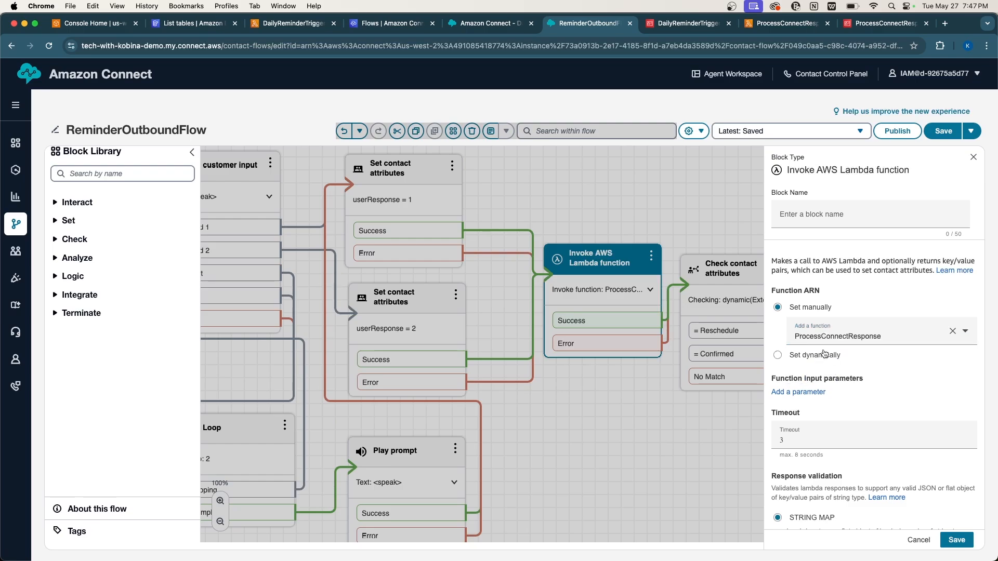
scroll(844, 403, "down", 2)
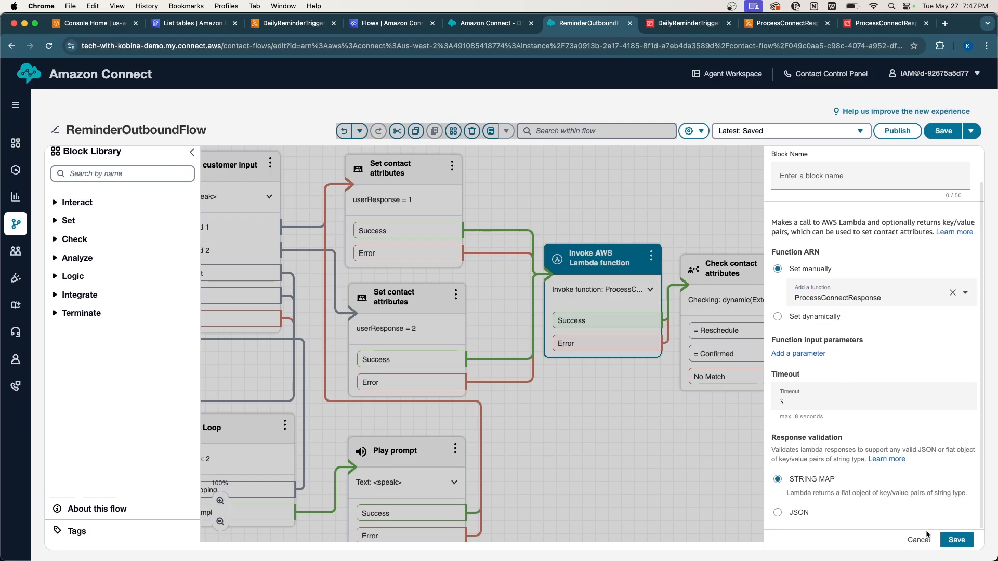
left_click(953, 541)
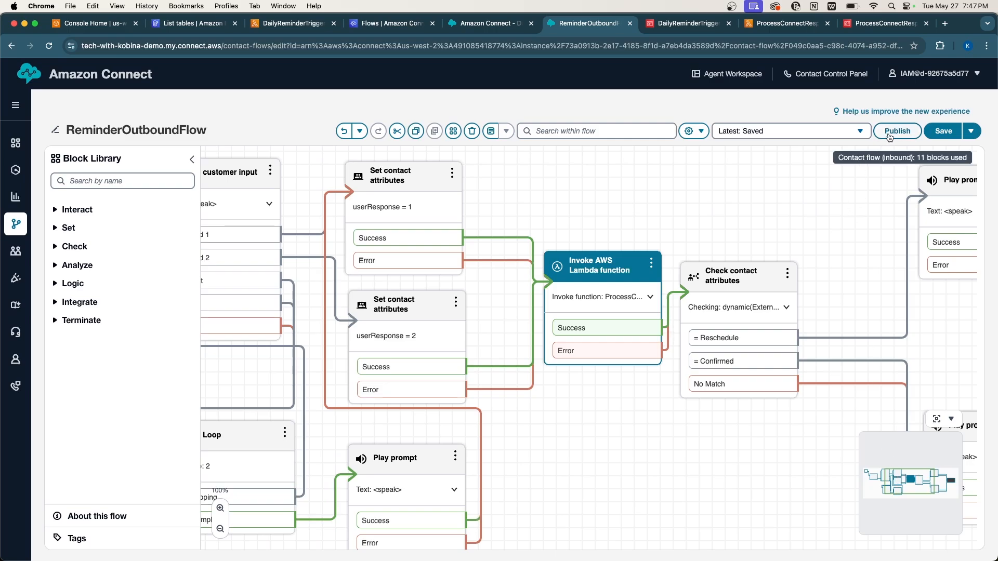
Save and publish ReminderOutboundFlow, then review the live flow canvas.
left_click(943, 131)
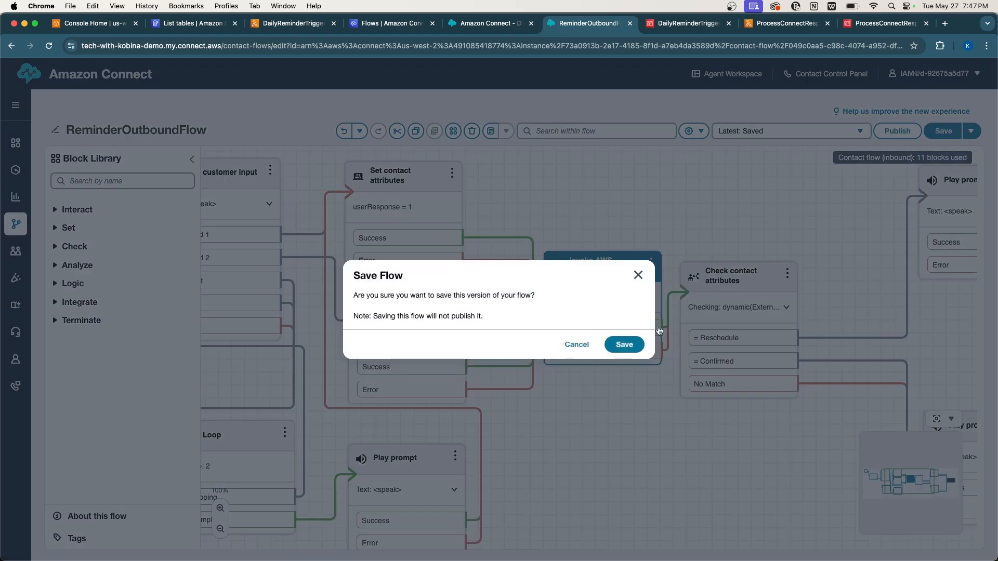
left_click(642, 343)
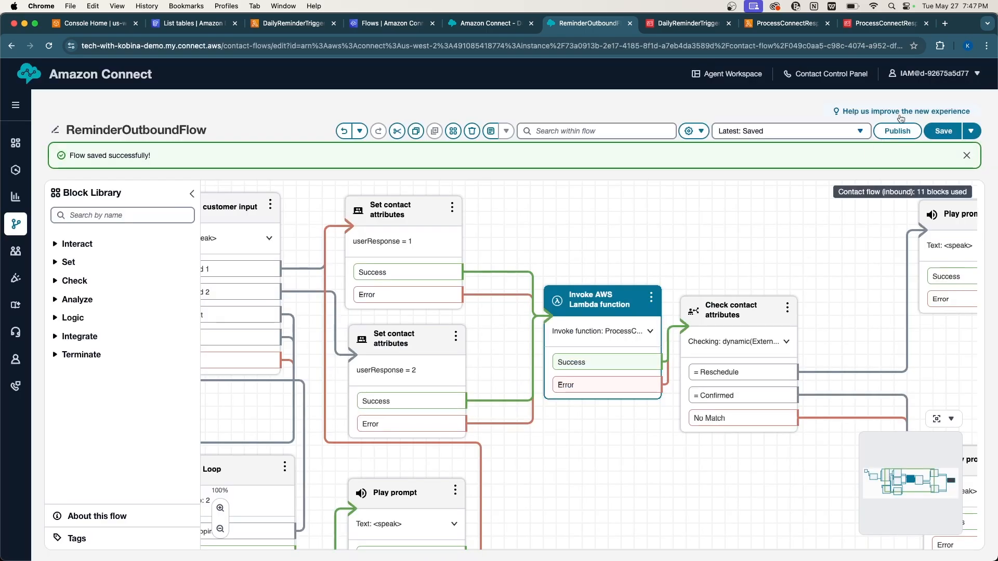
left_click(899, 132)
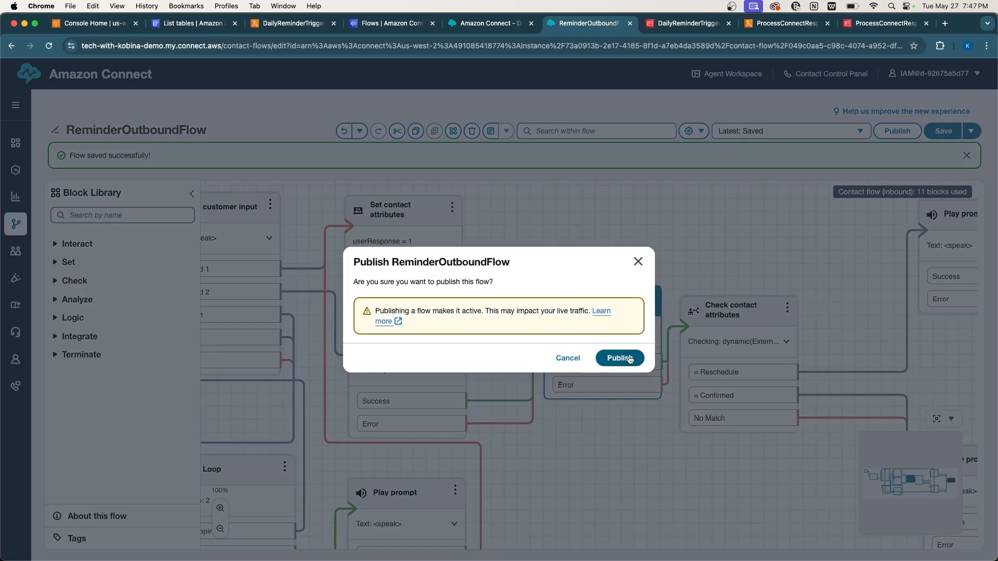
left_click(613, 359)
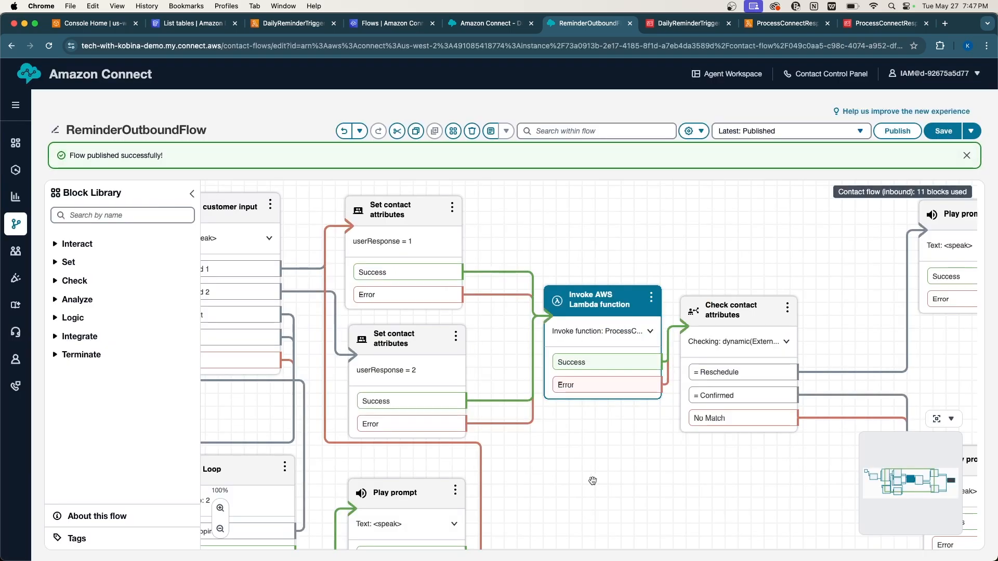
scroll(592, 481, "down", 4)
scroll(592, 478, "left", 10)
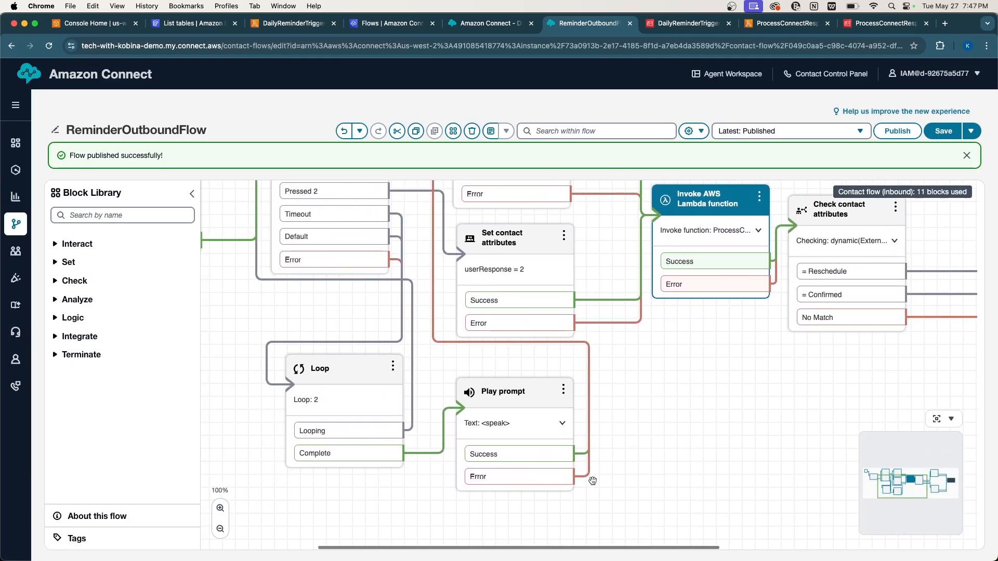
scroll(593, 478, "up", 4)
scroll(510, 452, "right", 3)
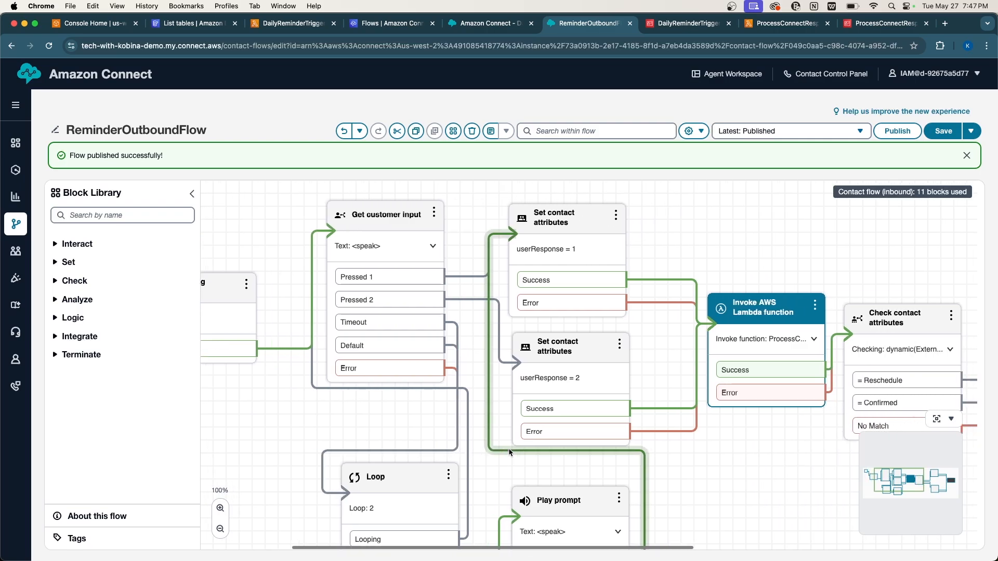
scroll(509, 452, "left", 5)
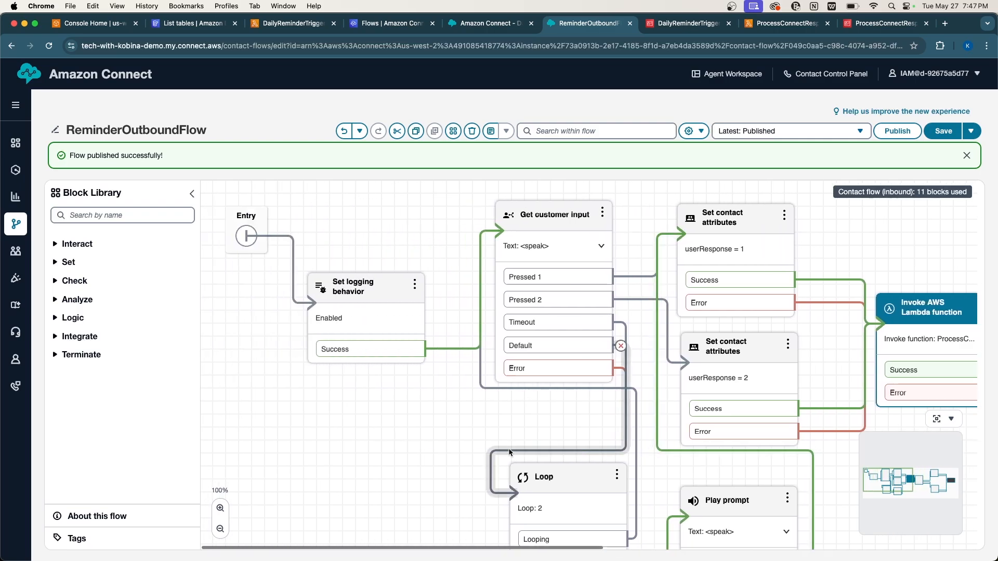
Open Routing > Flows in a new tab and create another blank contact flow.
mouse_move(18, 228)
right_click(55, 250)
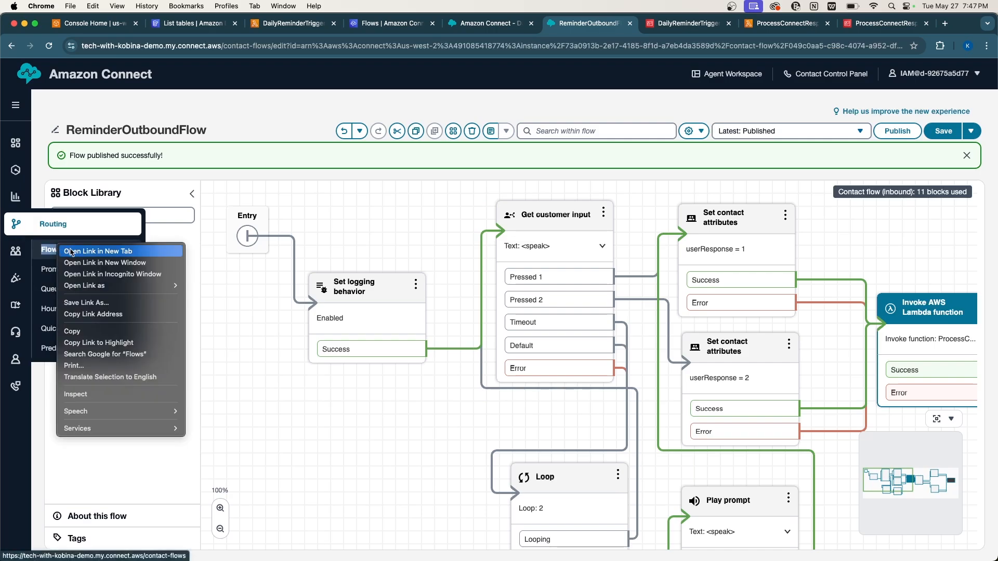
left_click(72, 251)
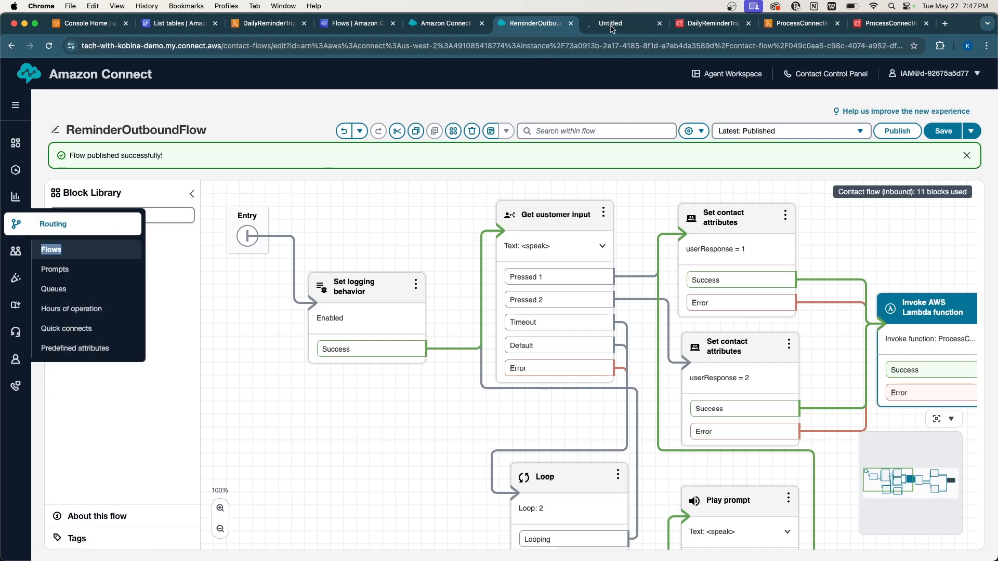
left_click(612, 26)
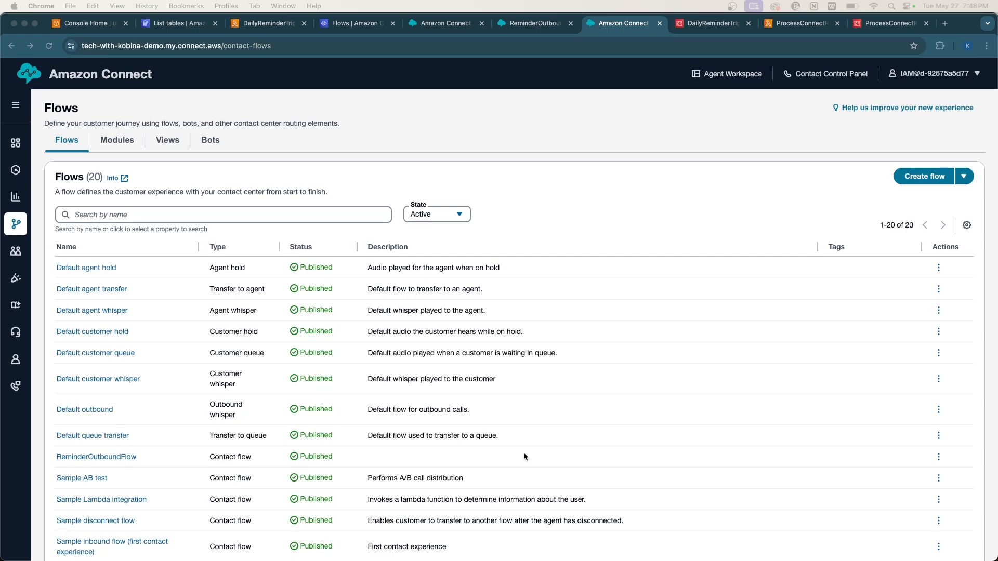
left_click(703, 205)
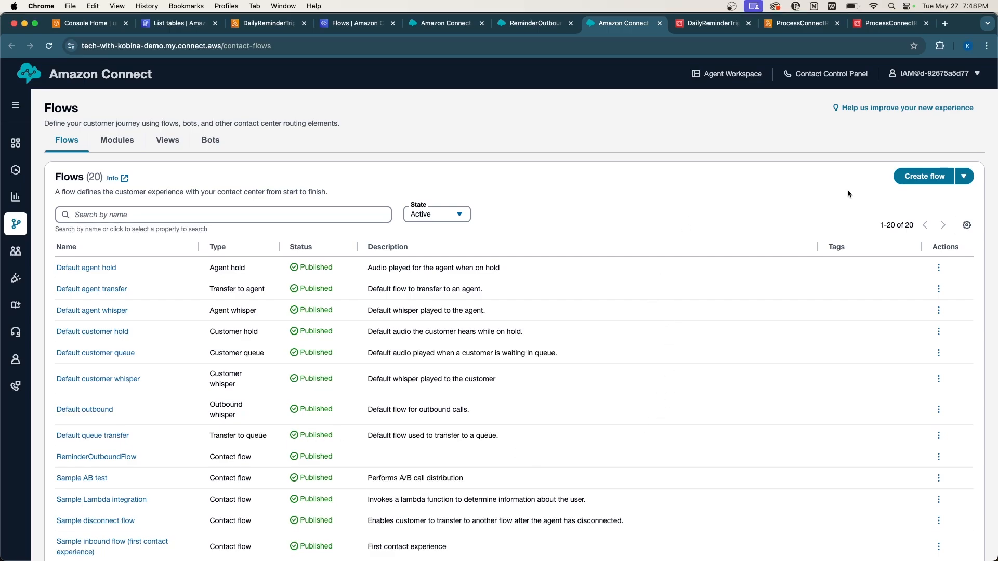
left_click(905, 179)
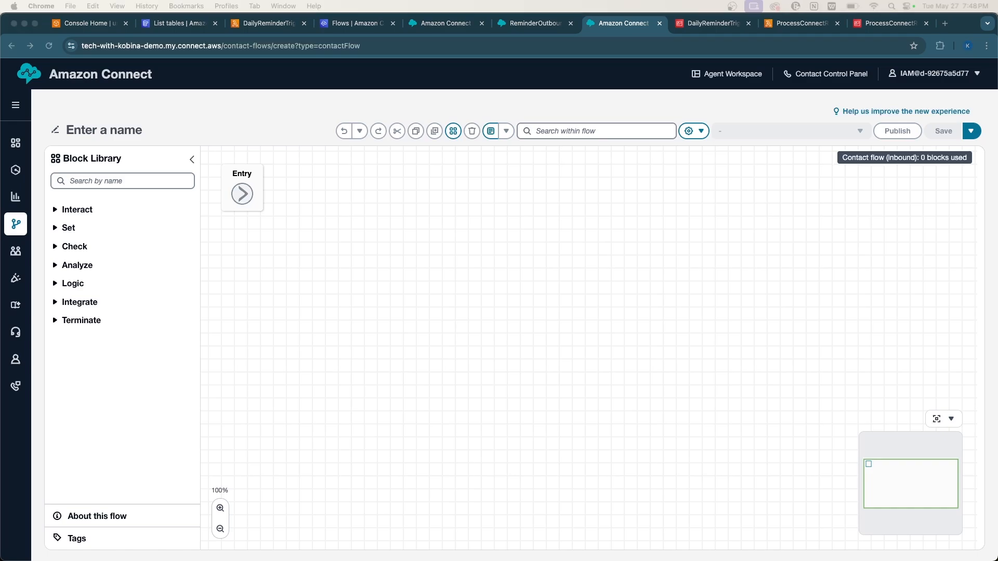
Add a Set logging behavior block, connect Entry to it, and review its settings.
left_click(109, 180)
type("set")
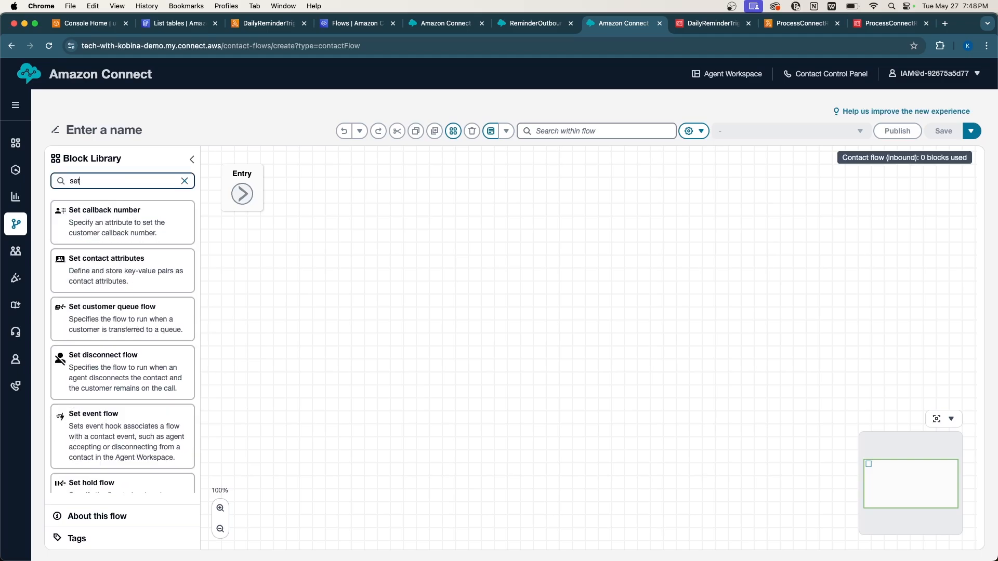
type(" log")
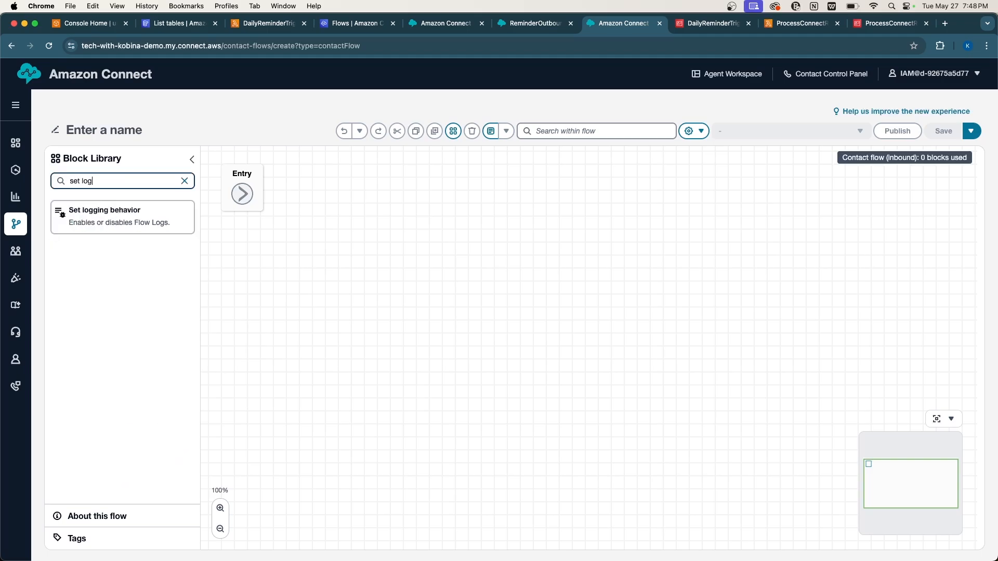
left_click_drag(100, 203, 385, 196)
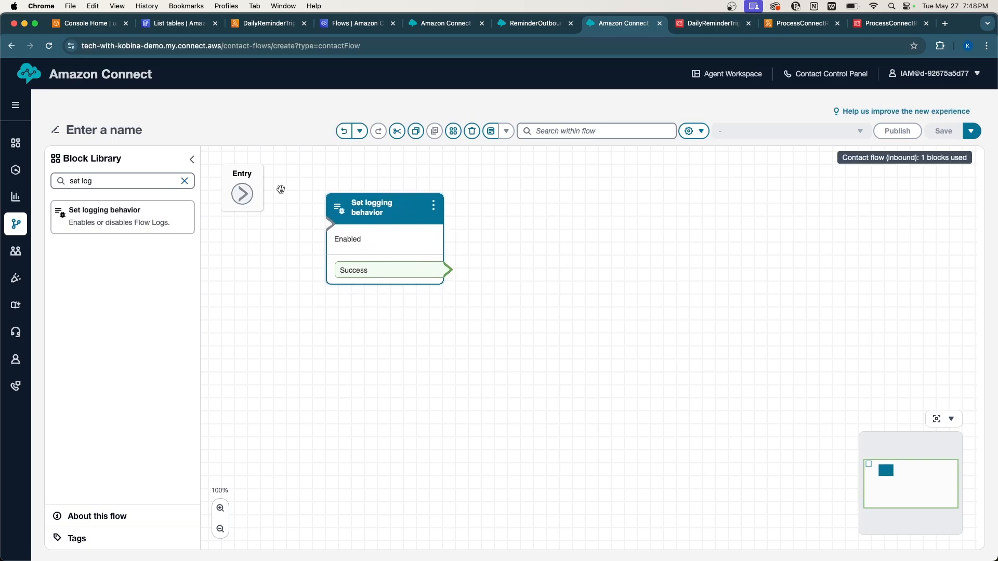
left_click_drag(242, 197, 351, 251)
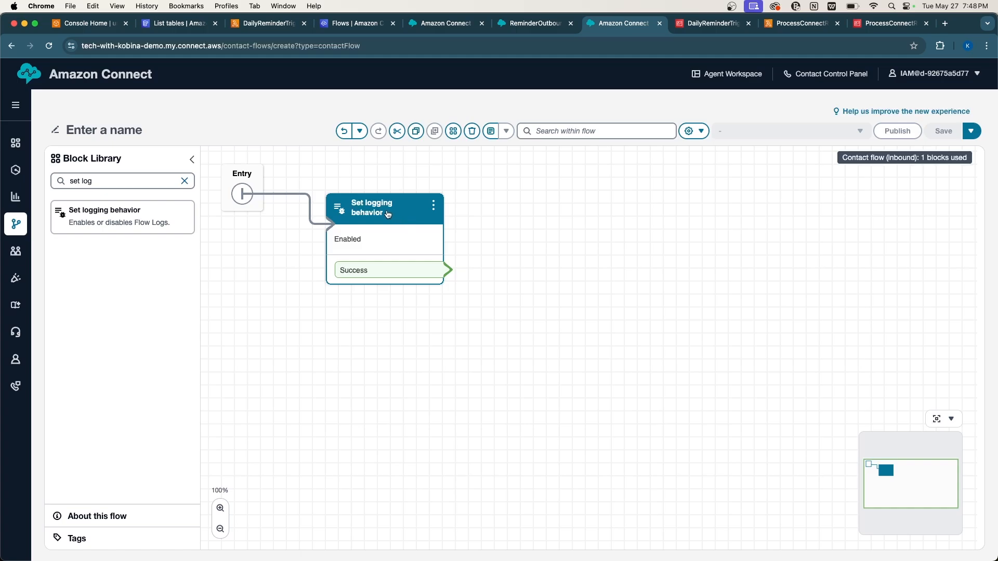
left_click_drag(398, 218, 401, 252)
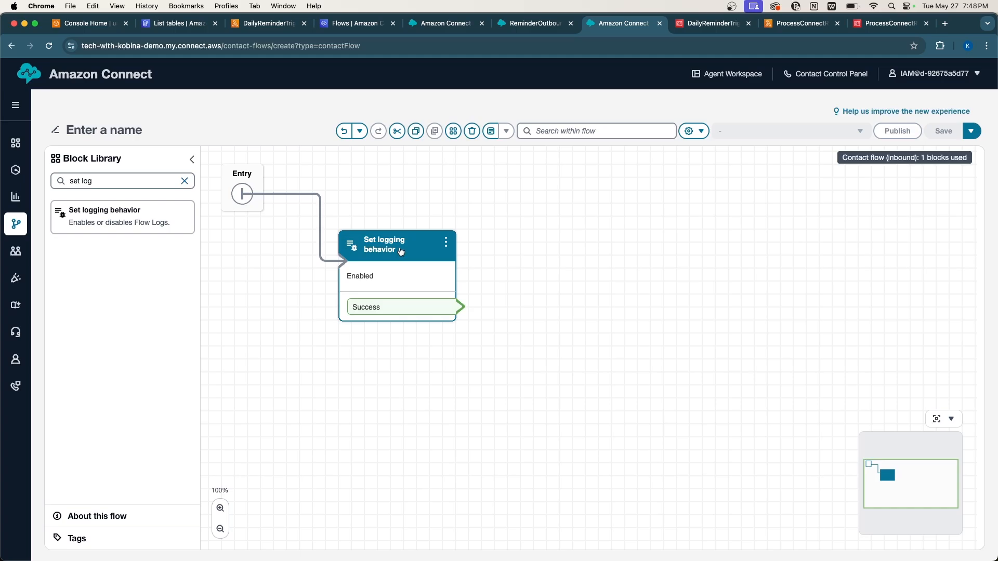
left_click(523, 251)
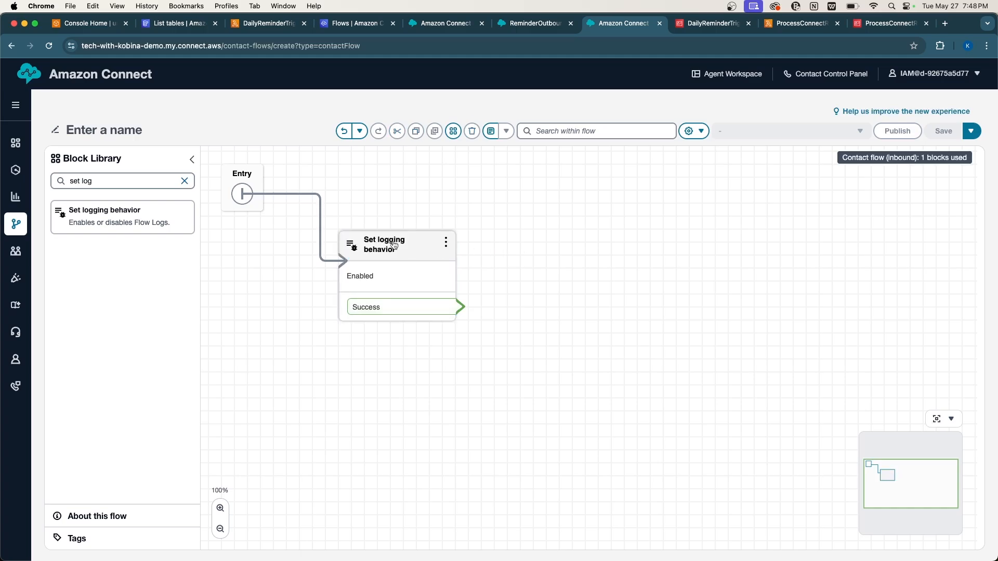
left_click(395, 246)
left_click(395, 245)
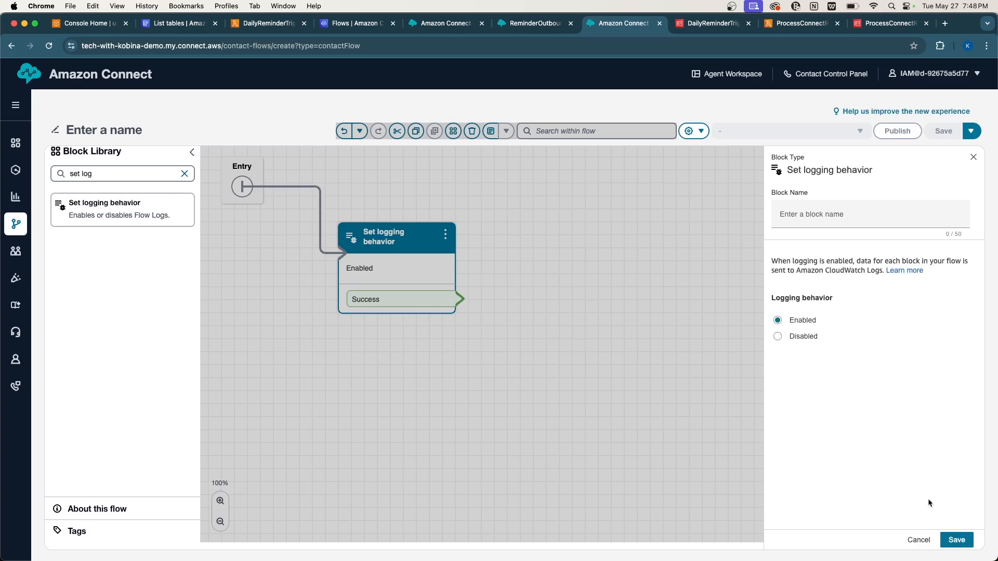
left_click(919, 539)
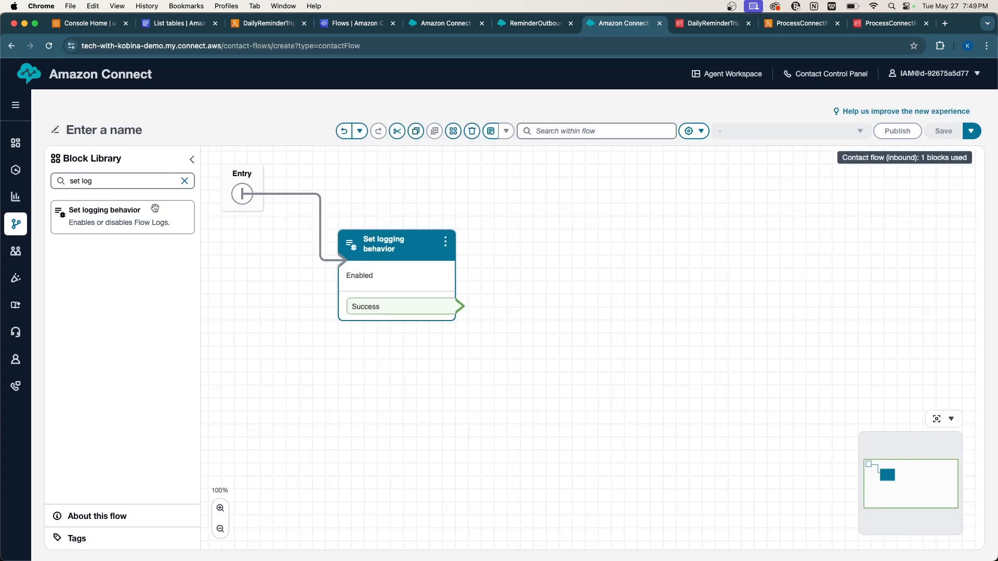
Add a Set working queue block after the logging block.
triple_click(167, 185)
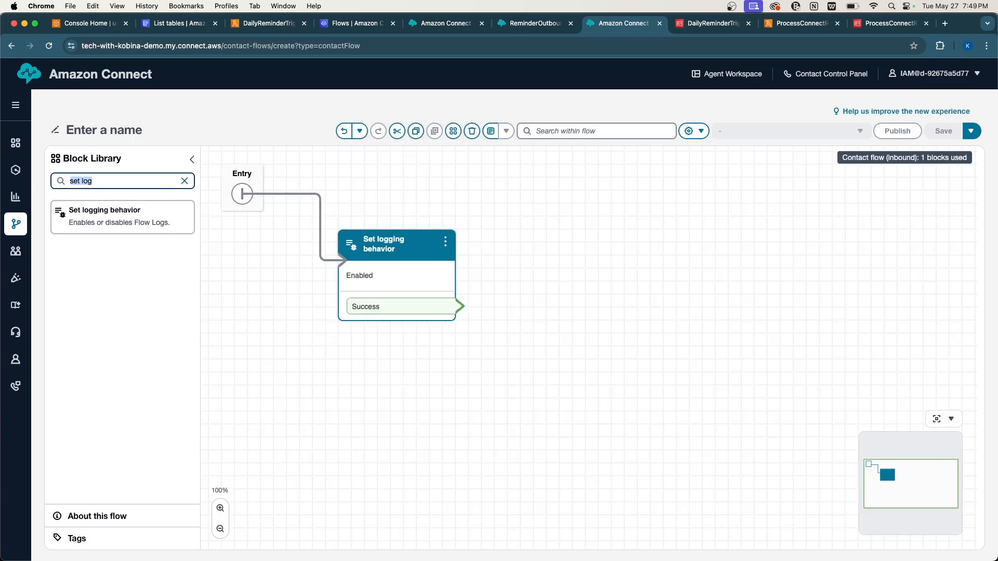
type("set")
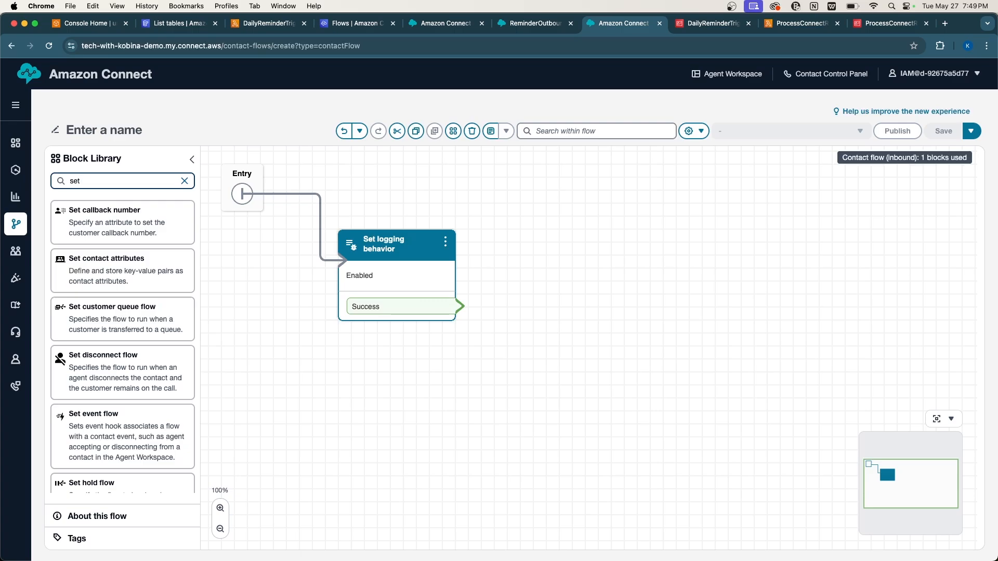
type(" wor")
mouse_move(155, 221)
left_mouse_down()
mouse_move(133, 225)
mouse_move(456, 309)
mouse_move(534, 246)
mouse_move(548, 256)
mouse_move(567, 237)
left_mouse_up()
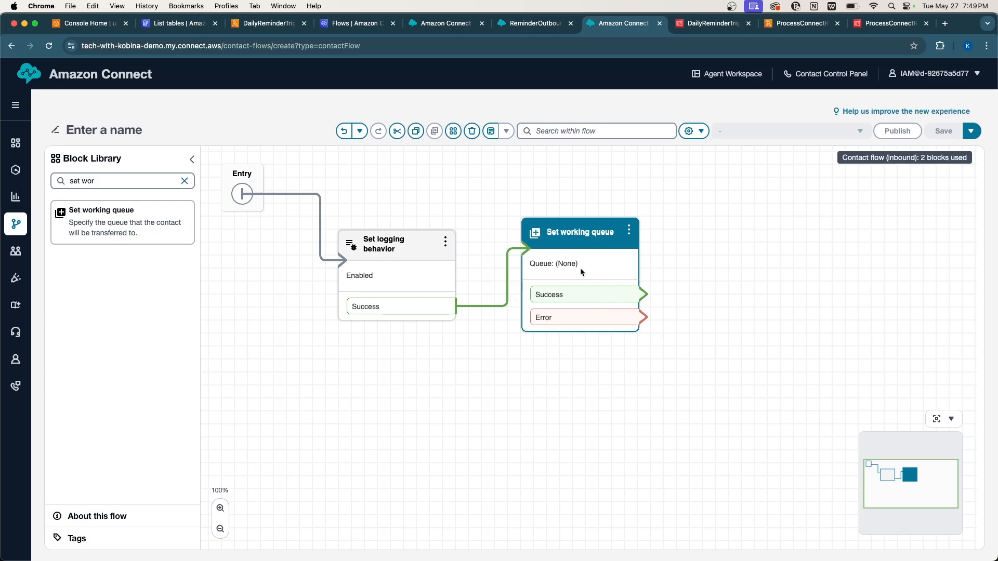
Set the working queue block to BasicQueue and save it.
left_click(563, 230)
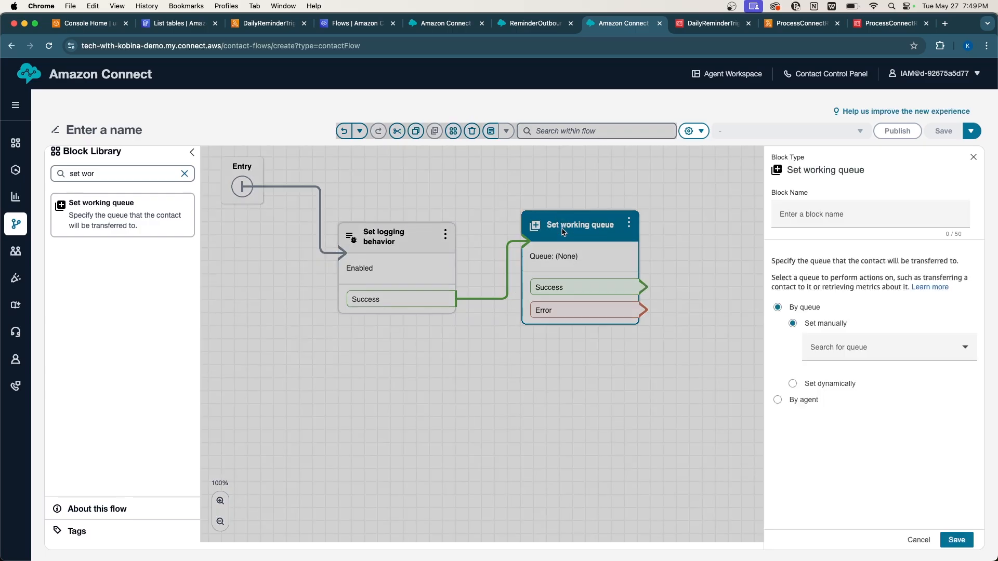
left_click(819, 348)
left_click(829, 372)
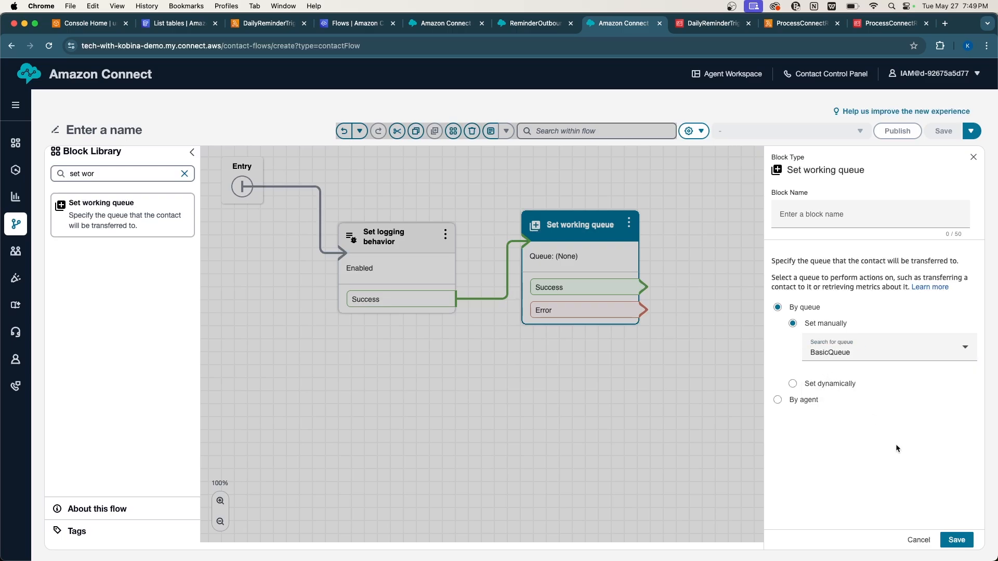
left_click(961, 540)
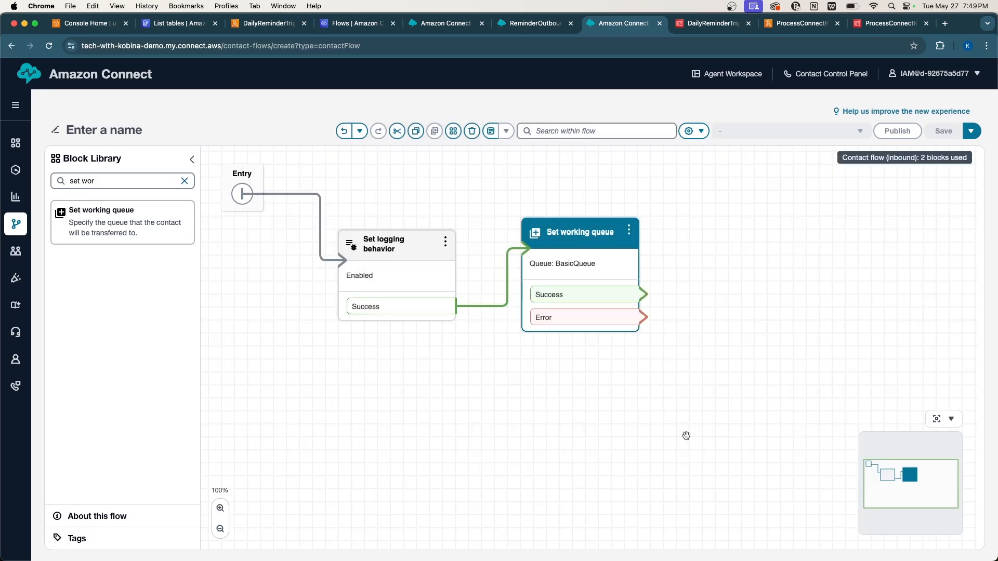
Add a Transfer to queue block fed by the working queue's Success and Error outputs.
double_click(119, 181)
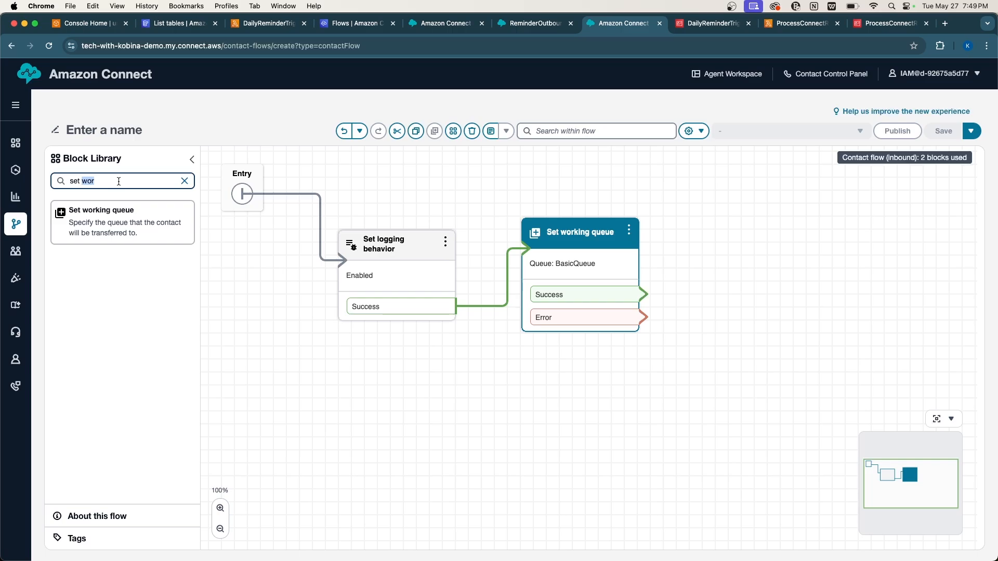
triple_click(119, 181)
type("trans")
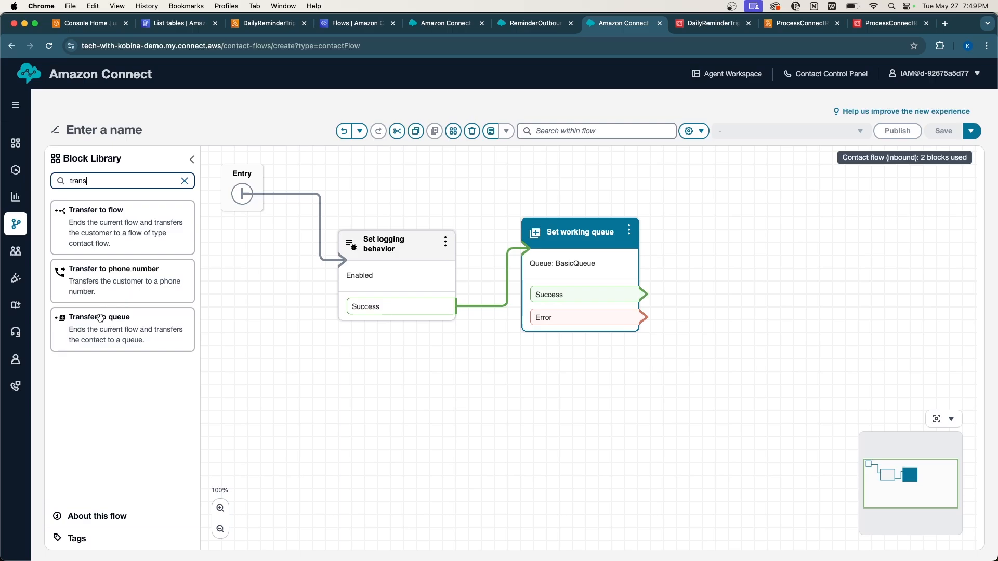
left_click_drag(99, 318, 763, 217)
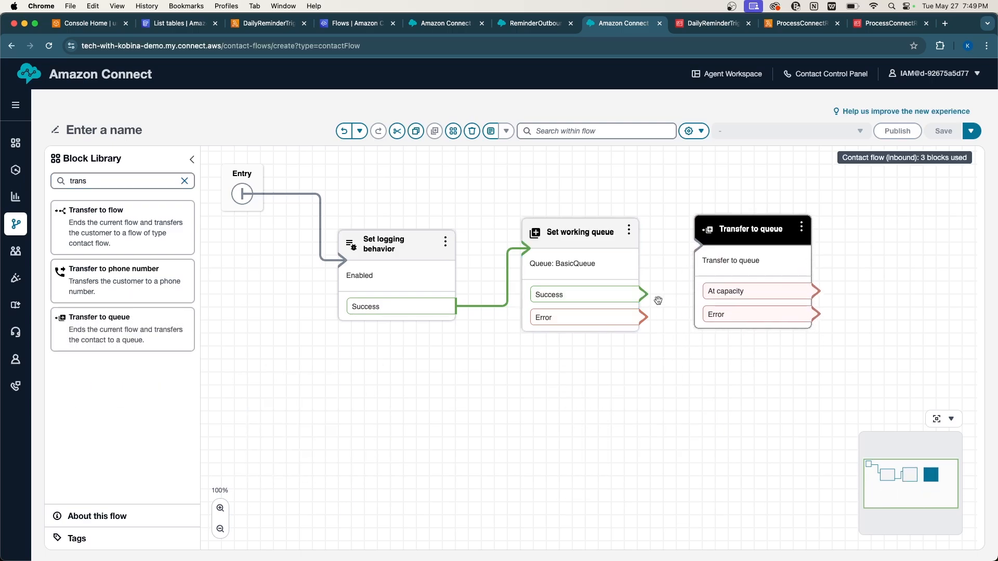
left_click_drag(641, 296, 713, 251)
left_click_drag(650, 310, 706, 265)
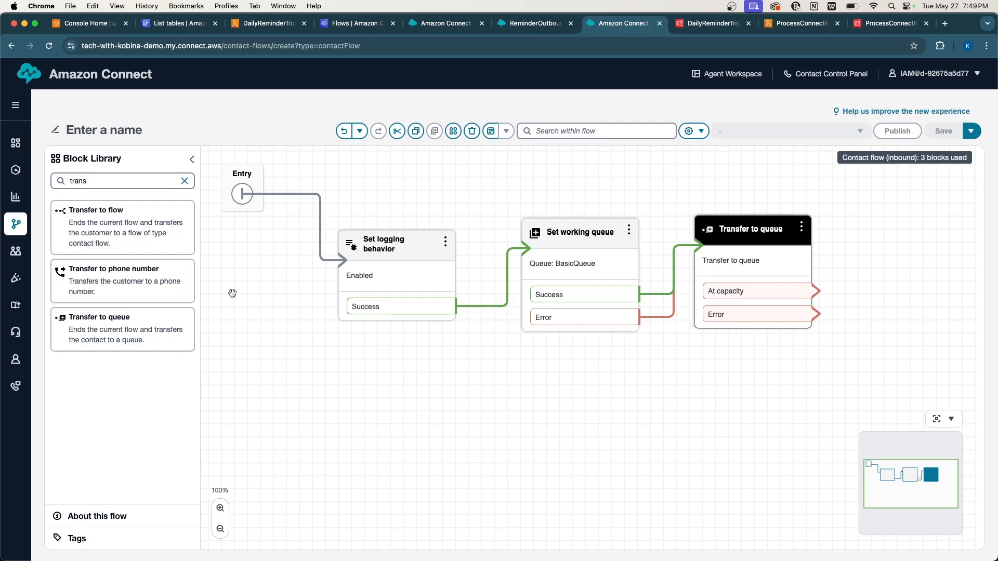
Add a Disconnect block wired from Transfer to queue's At capacity and Error branches.
triple_click(116, 185)
type("disc")
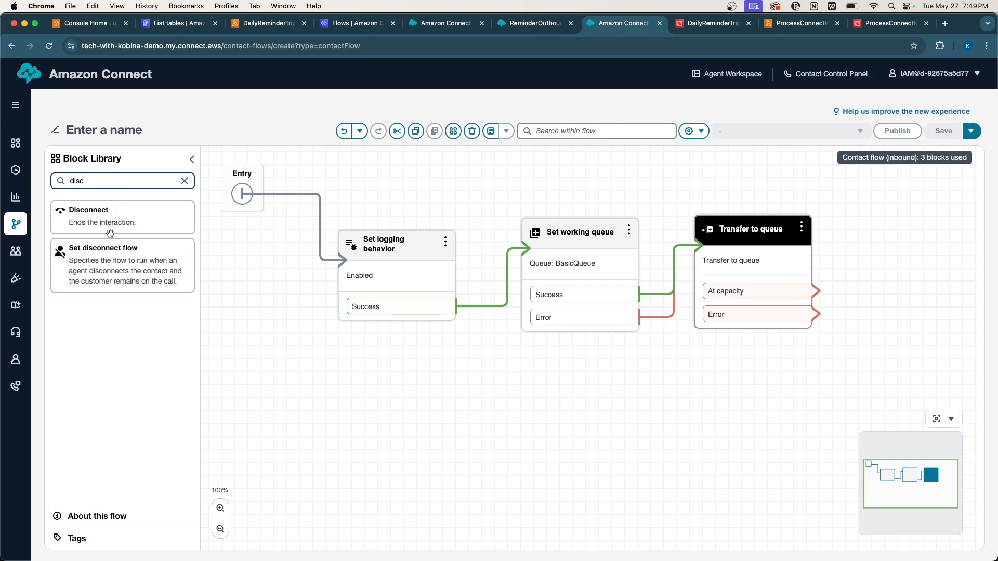
left_click_drag(106, 229, 921, 242)
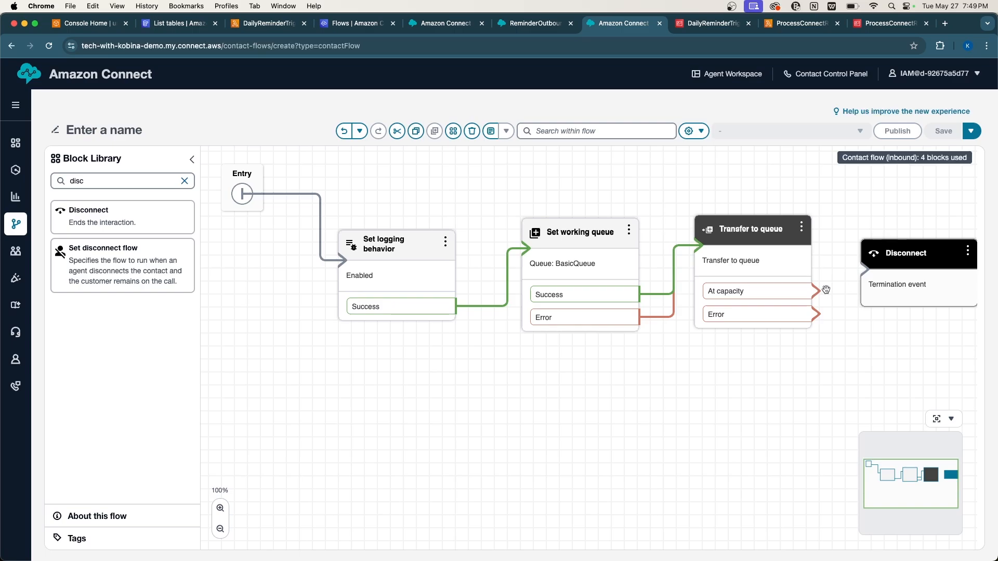
left_click_drag(815, 292, 862, 280)
left_click_drag(819, 308, 865, 270)
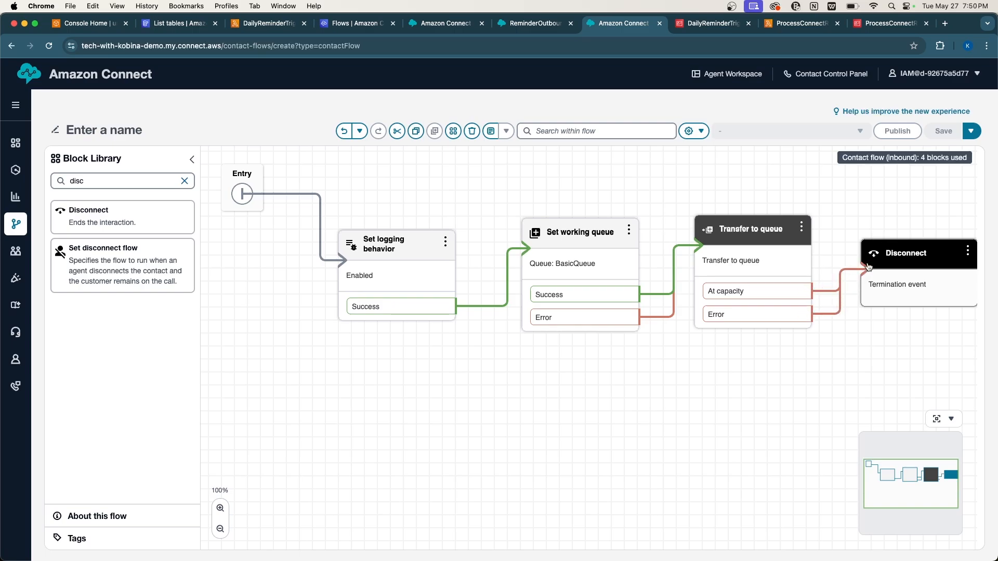
left_click(873, 206)
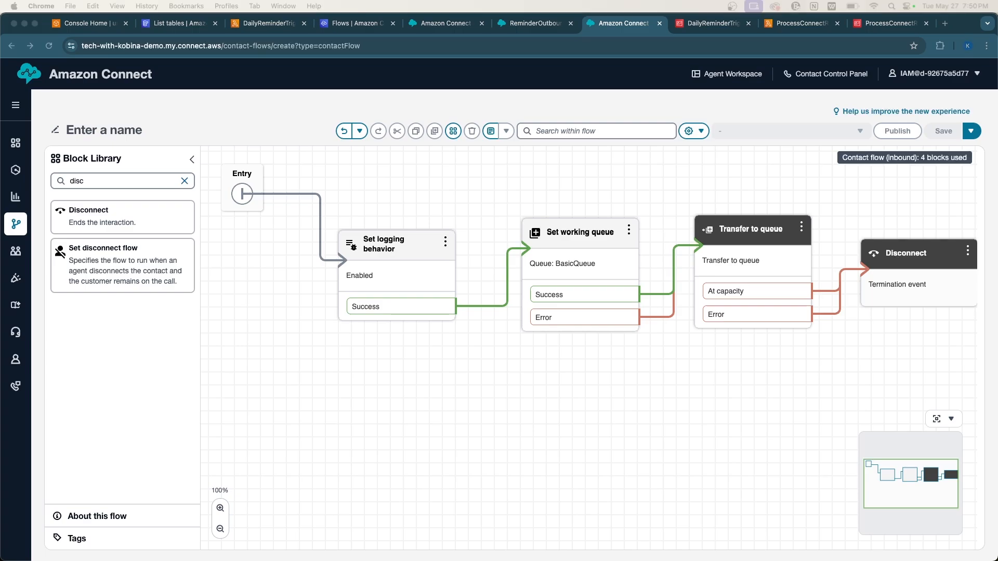
left_click(84, 130)
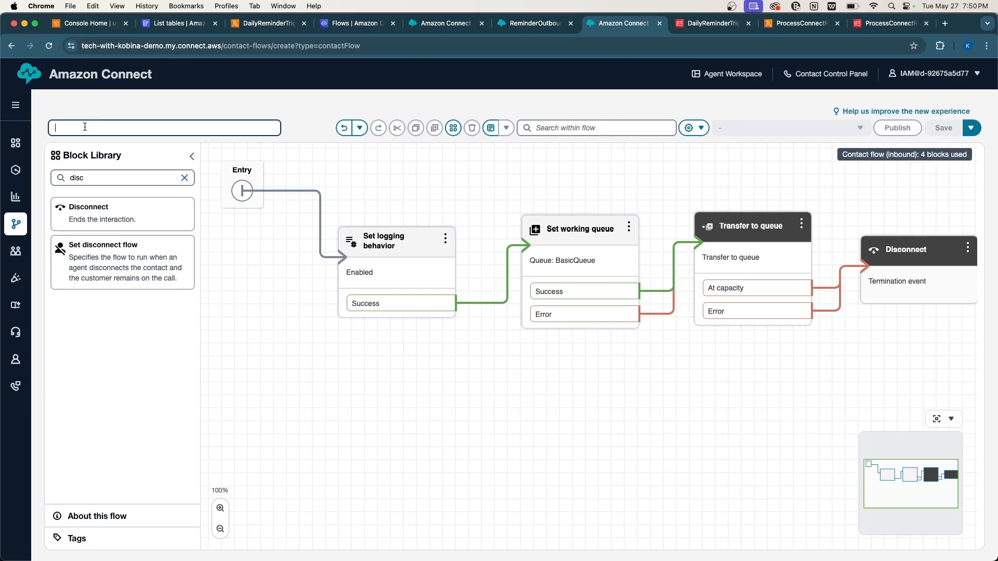
Rename the flow to 'RescheduleRequestTaskFlow' and save it.
type("RescheduleRequestTaskFlow")
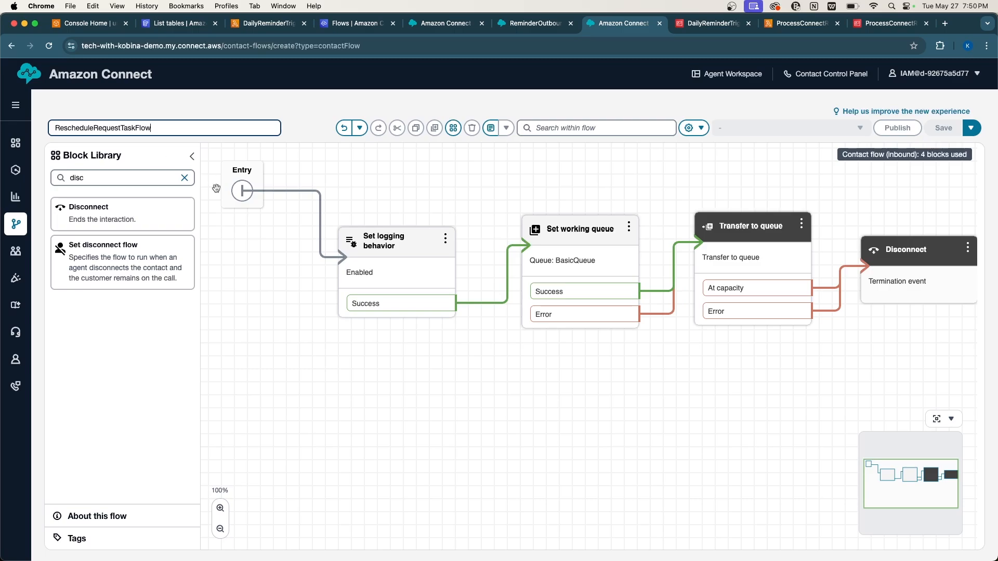
left_click(939, 179)
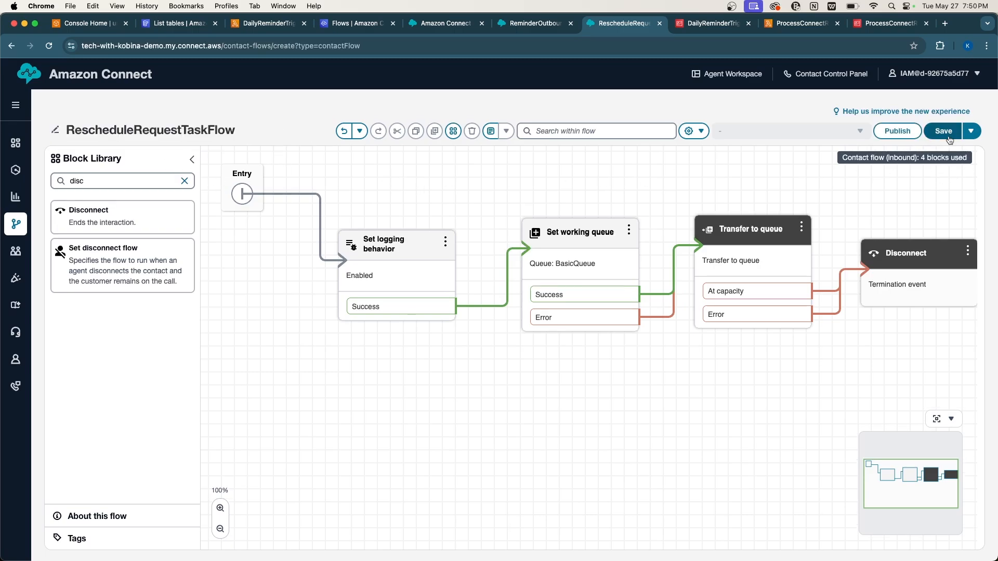
left_click(948, 136)
left_click(627, 344)
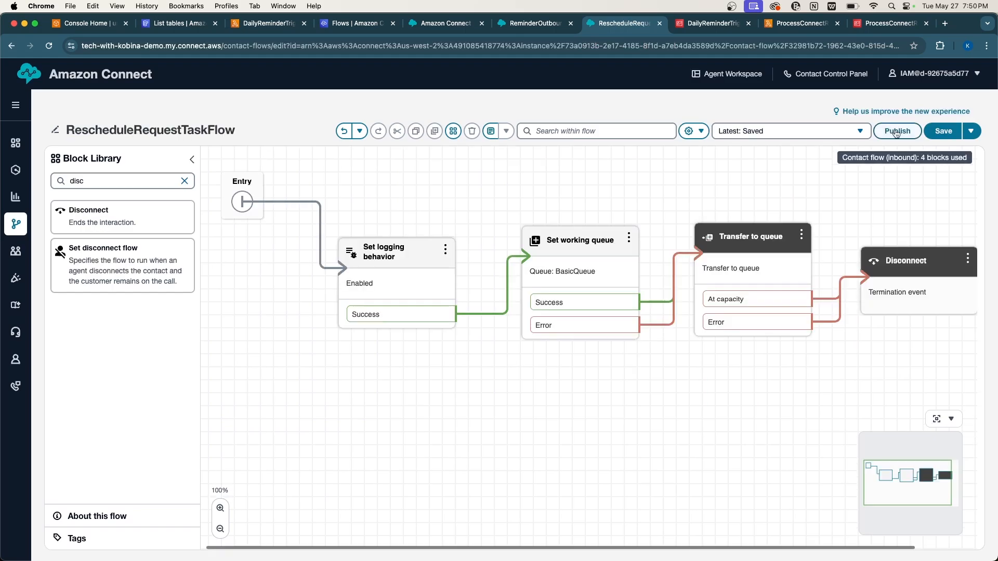
Publish the flow and return to the ReminderOutboundFlow.
left_click(895, 132)
left_click(625, 356)
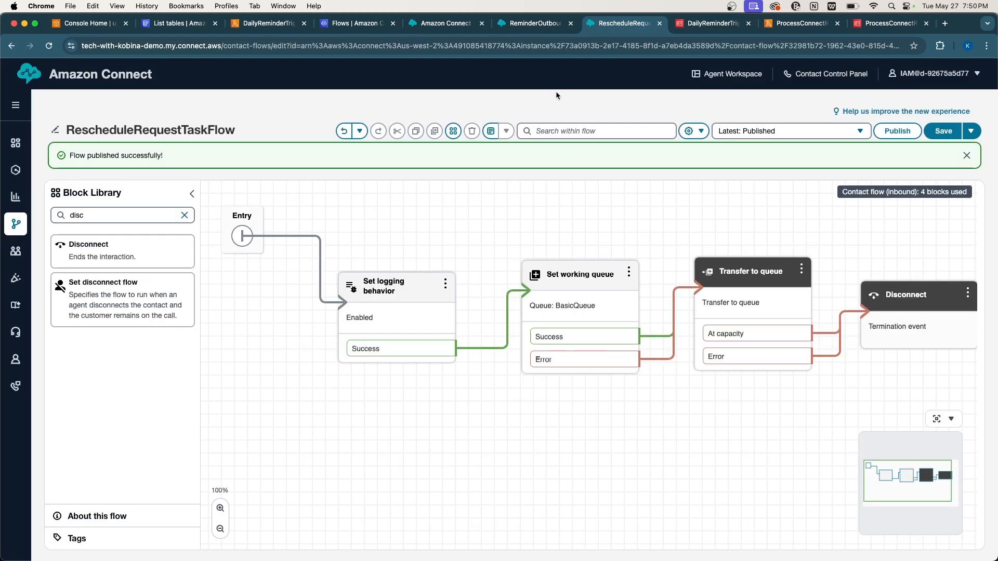
left_click(527, 22)
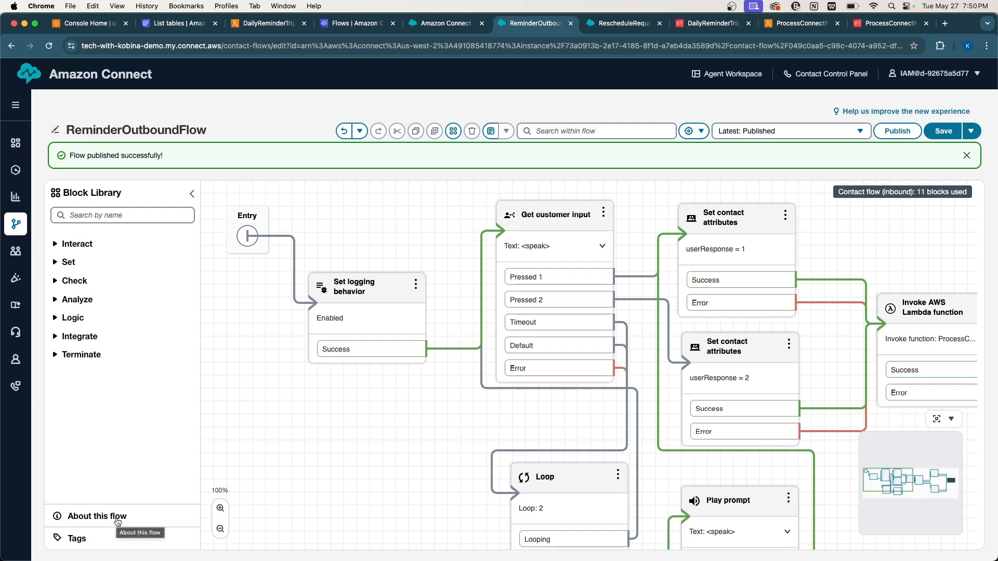
Copy the ReminderOutboundFlow ID from its ARN and locate CONTACT_FLOW_ID in DailyReminderTrigger's variables.
left_click(117, 520)
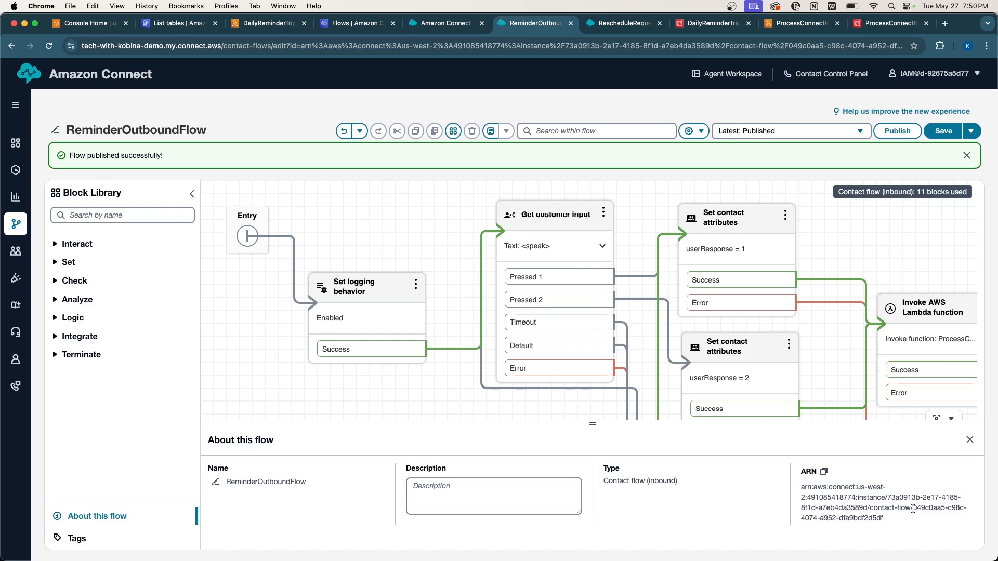
left_click_drag(913, 509, 933, 519)
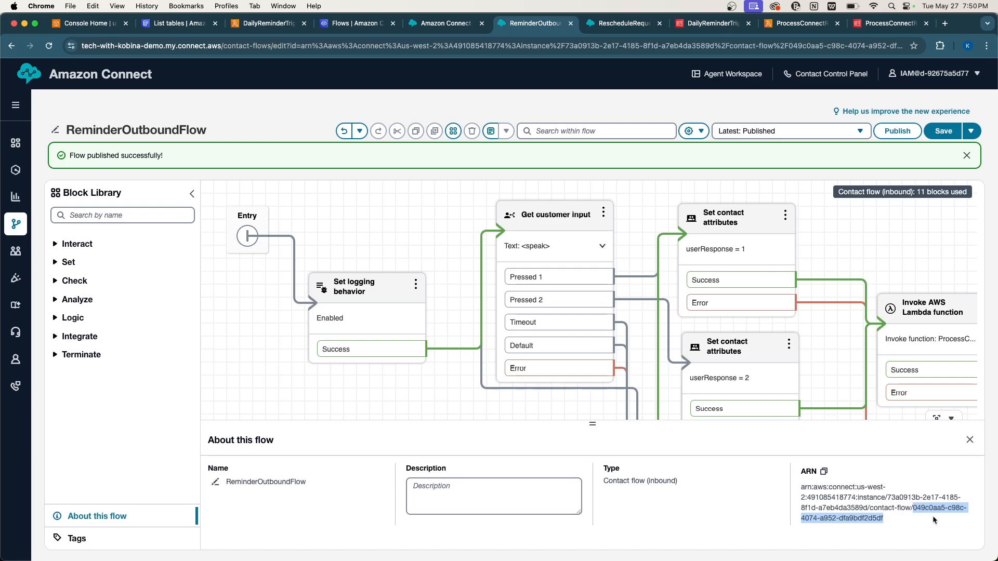
left_click(261, 23)
scroll(310, 436, "down", 4)
scroll(310, 437, "down", 1)
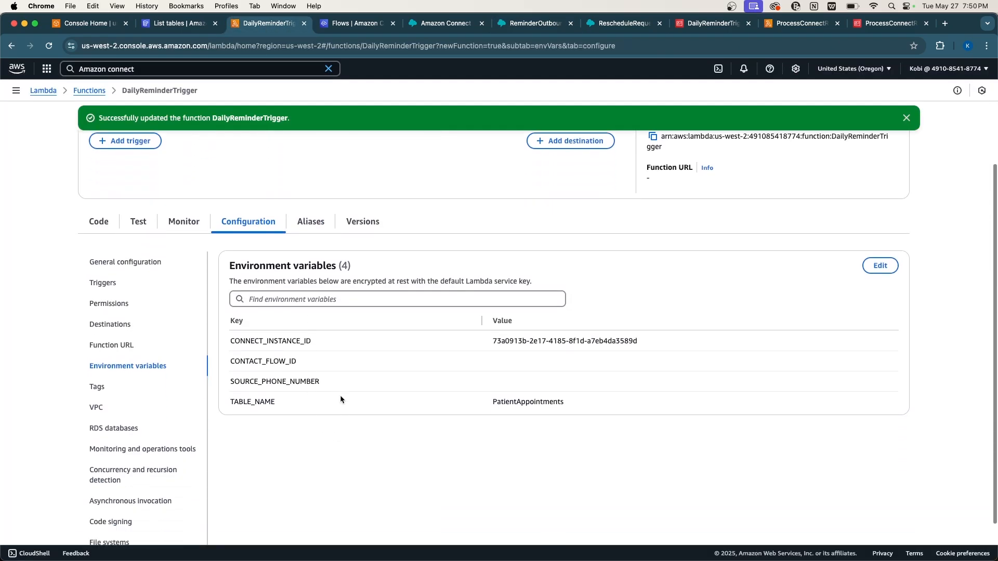
double_click(275, 362)
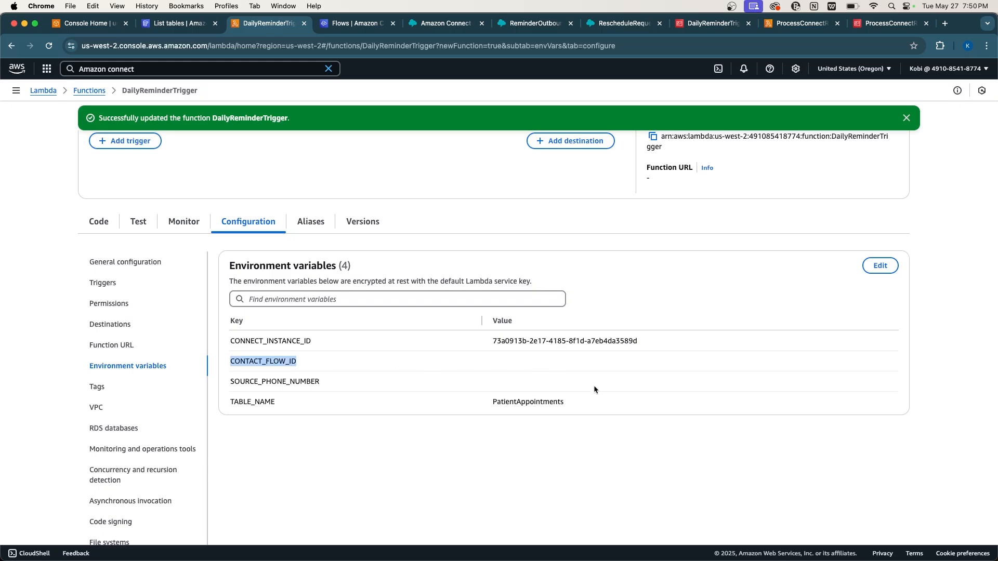
scroll(589, 347, "up", 3)
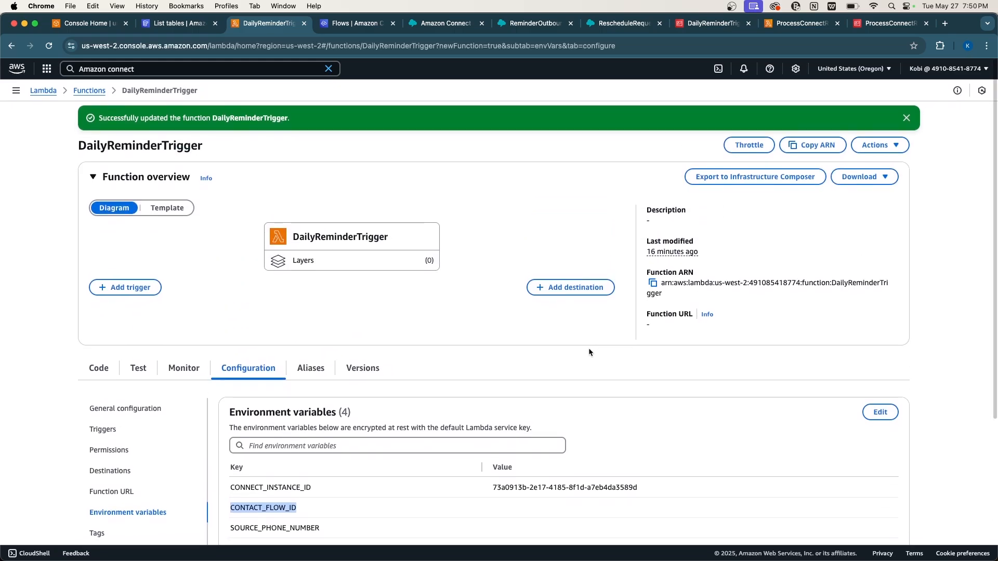
scroll(589, 353, "down", 2)
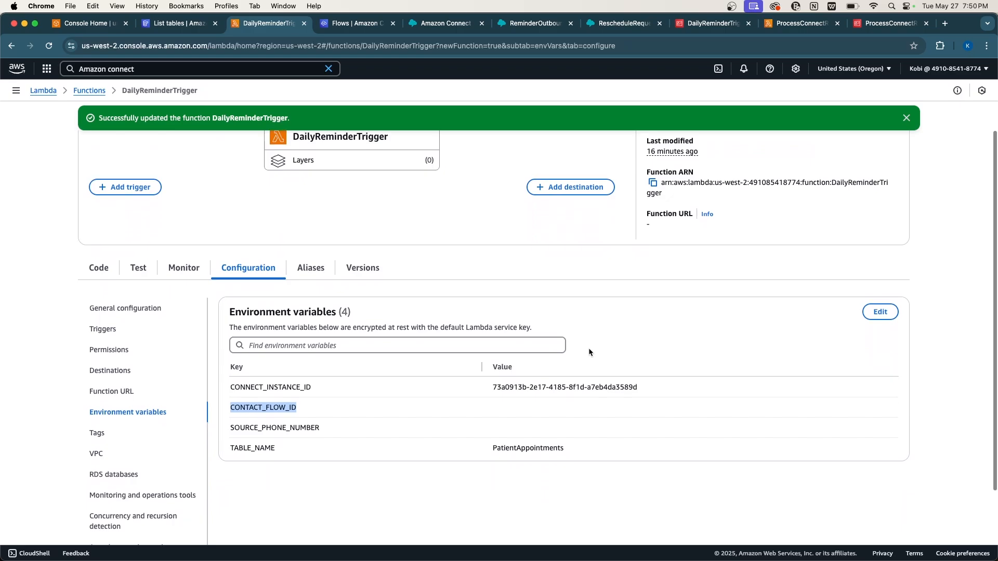
left_click(588, 409)
scroll(578, 401, "up", 2)
scroll(578, 404, "down", 4)
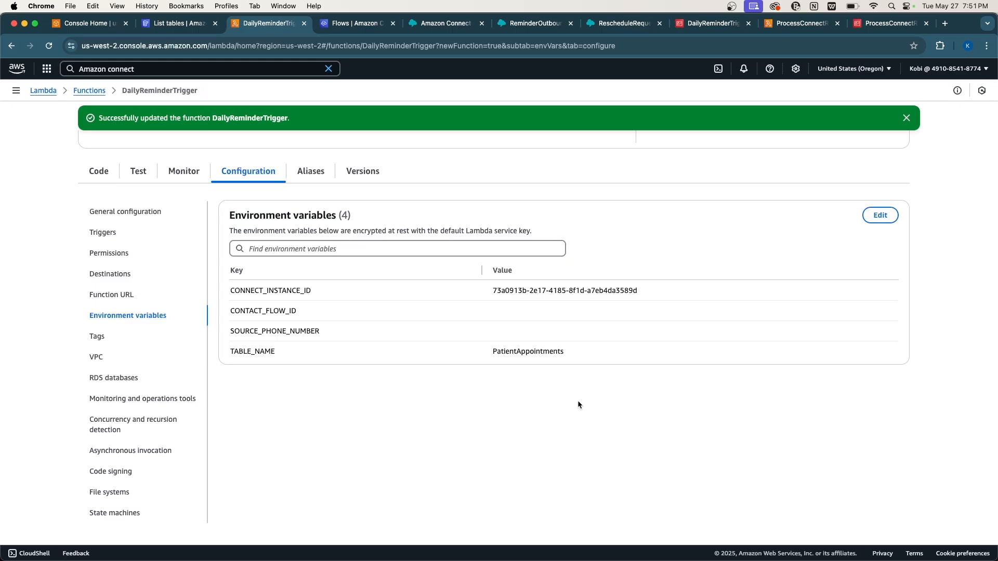
scroll(578, 404, "up", 3)
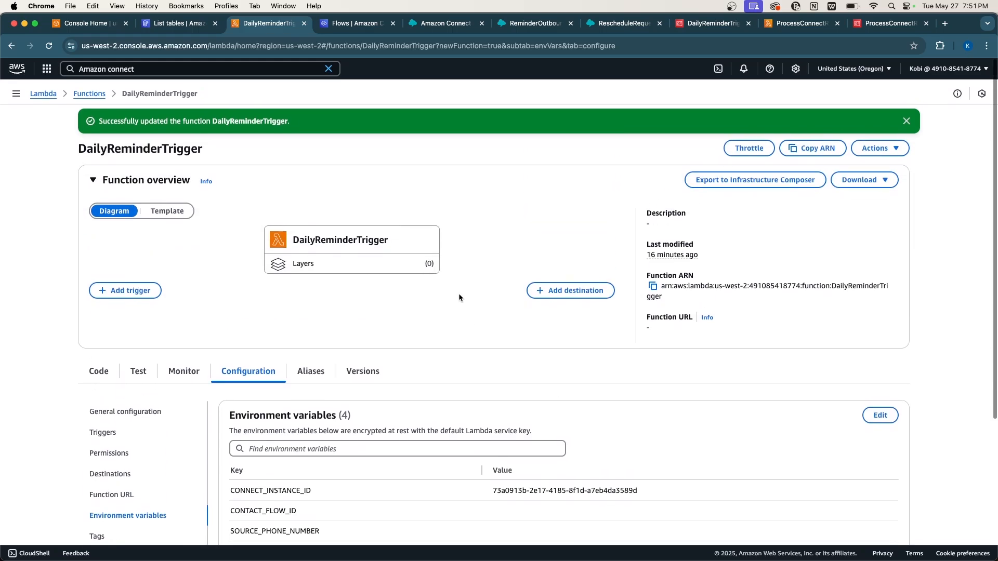
scroll(382, 245, "down", 4)
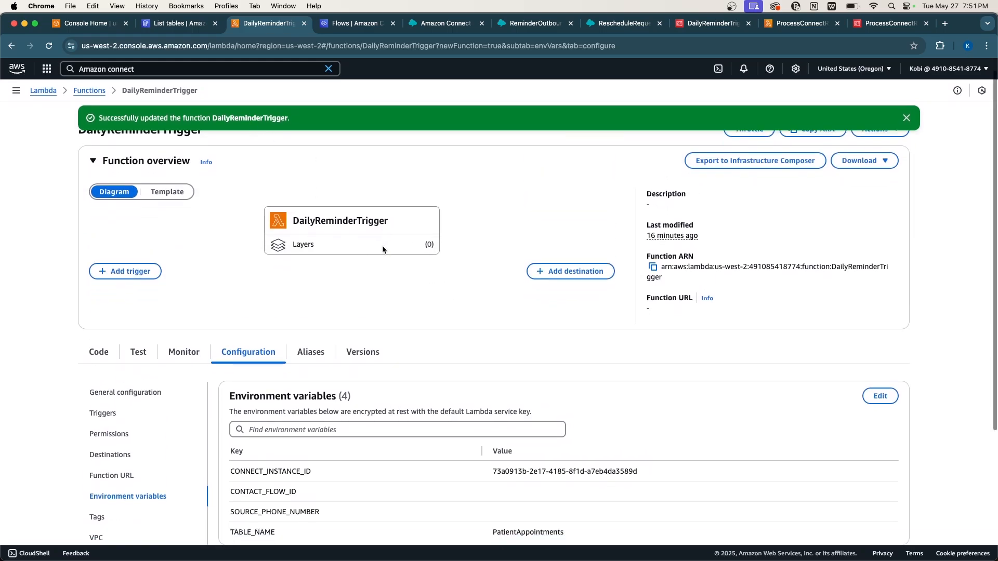
Paste the ReminderOutboundFlow ID into DailyReminderTrigger's CONTACT_FLOW_ID value and save.
left_click(880, 216)
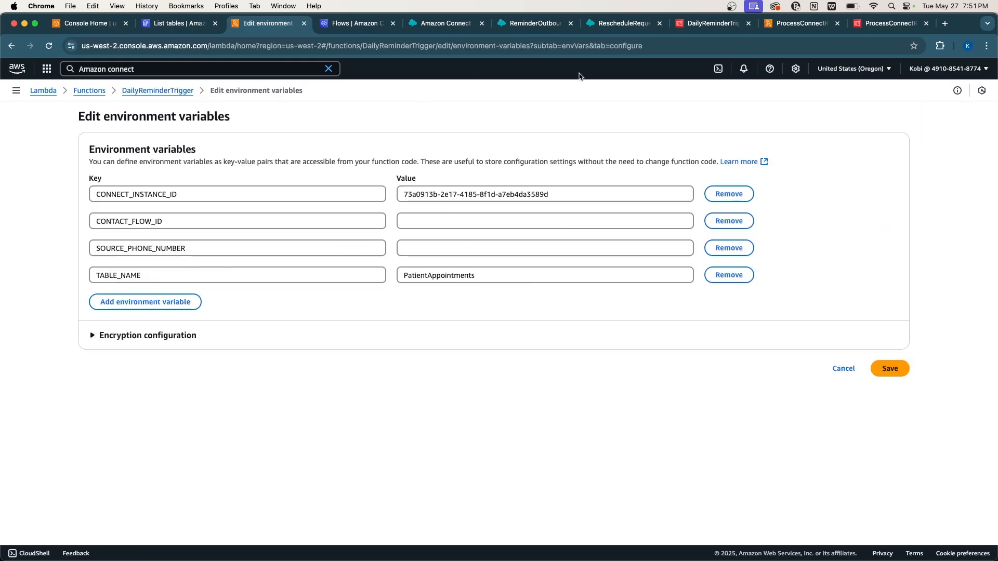
left_click(598, 26)
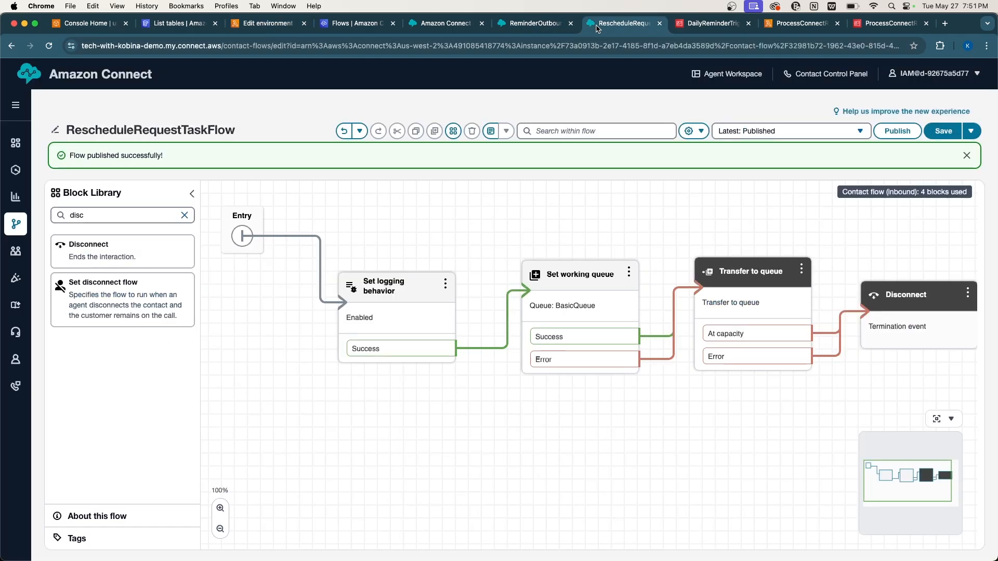
left_click(530, 24)
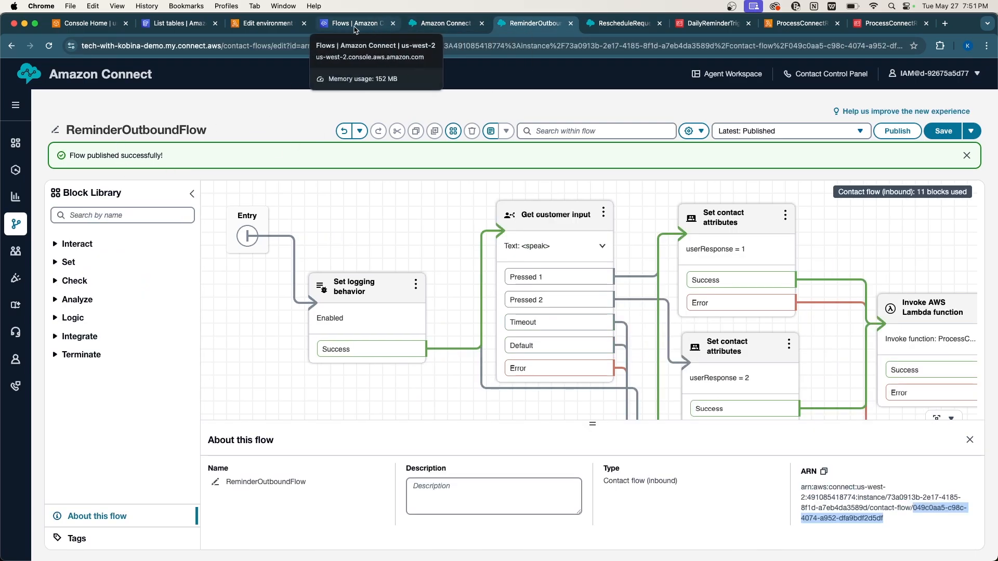
left_click(265, 23)
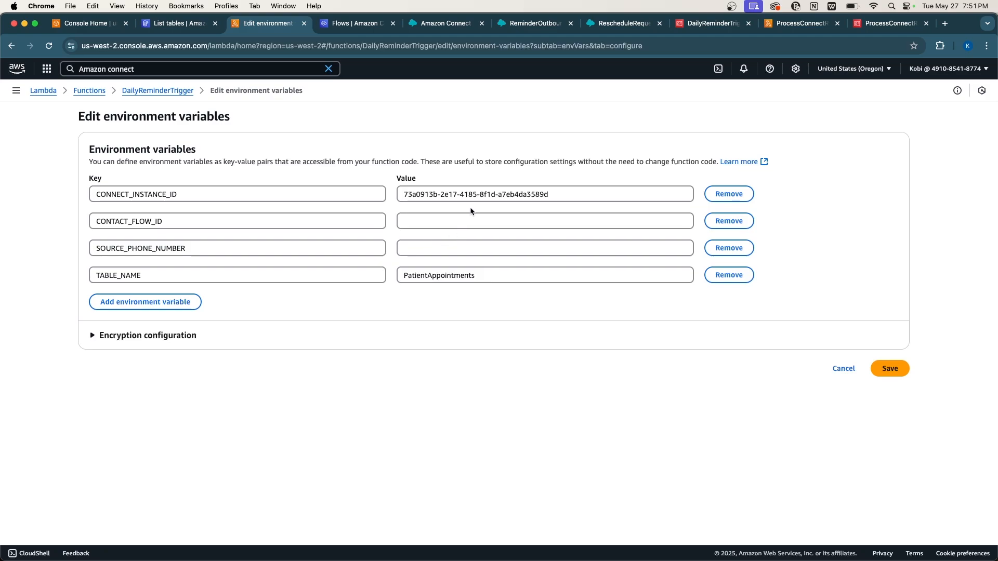
left_click(450, 221)
type("049c0aa5-c98c-4074-a952-dfa9bdf2d5df")
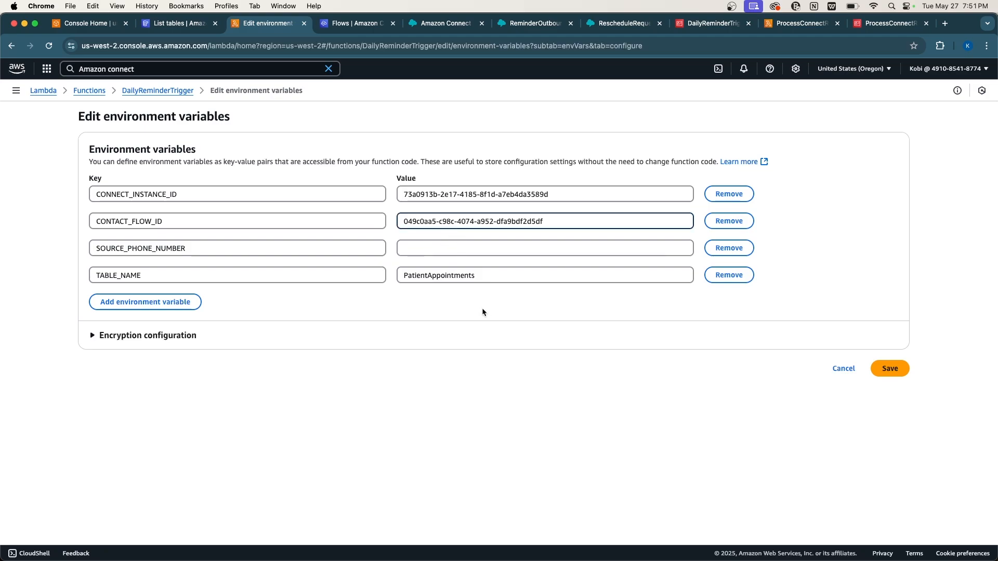
left_click(887, 368)
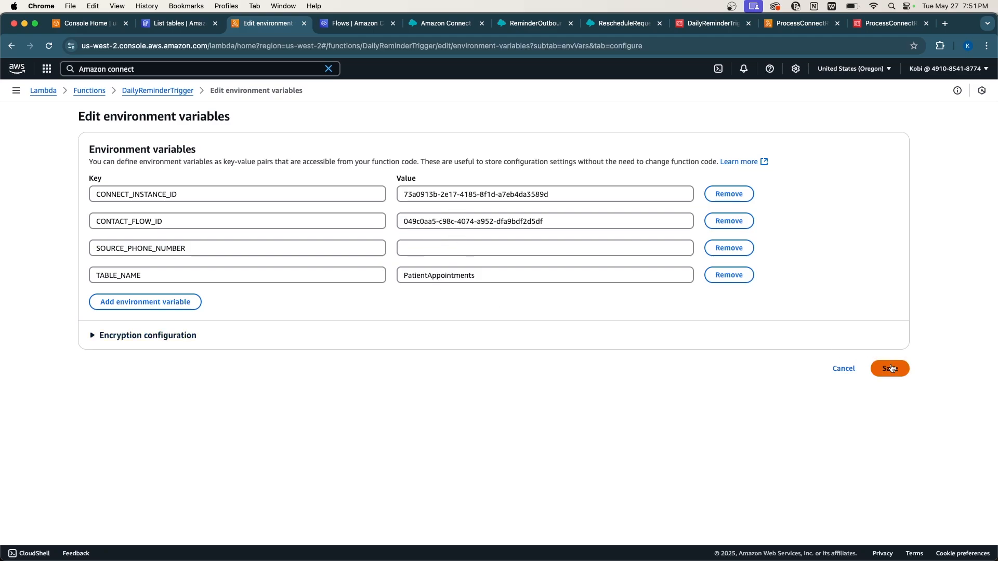
Edit ProcessConnectResponse's variables and copy the RescheduleRequestTaskFlow ID from its ARN.
left_click(786, 26)
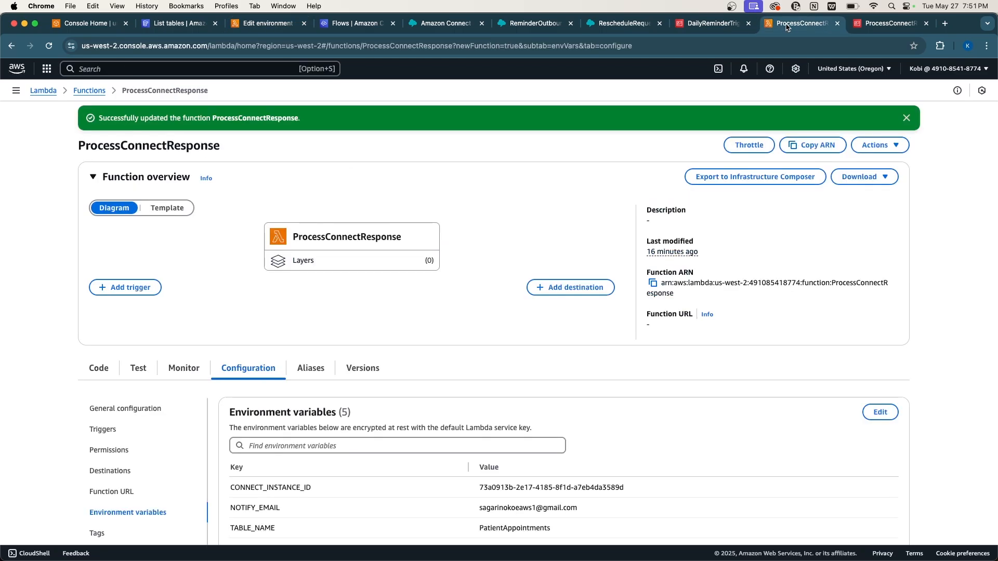
scroll(416, 324, "down", 2)
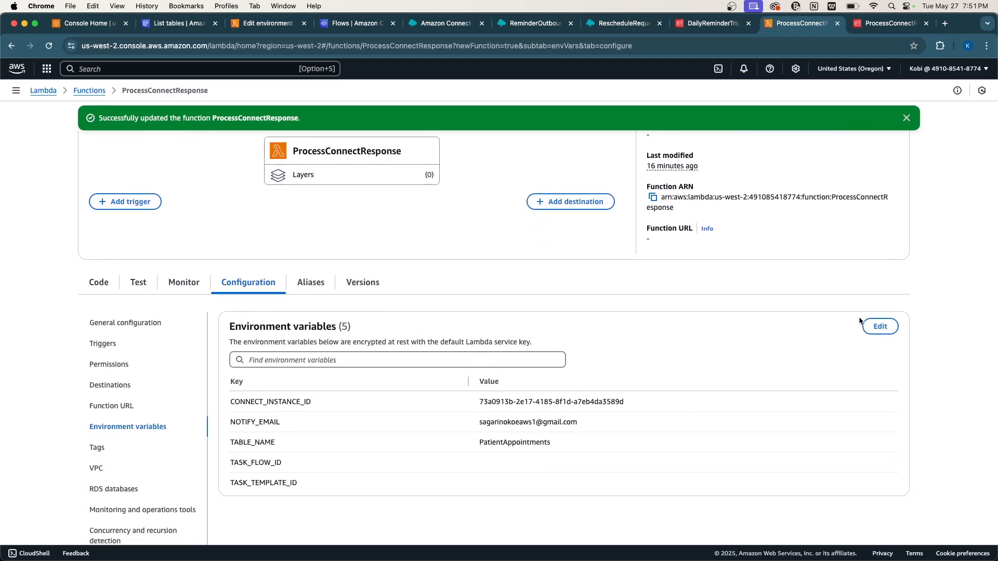
left_click(876, 327)
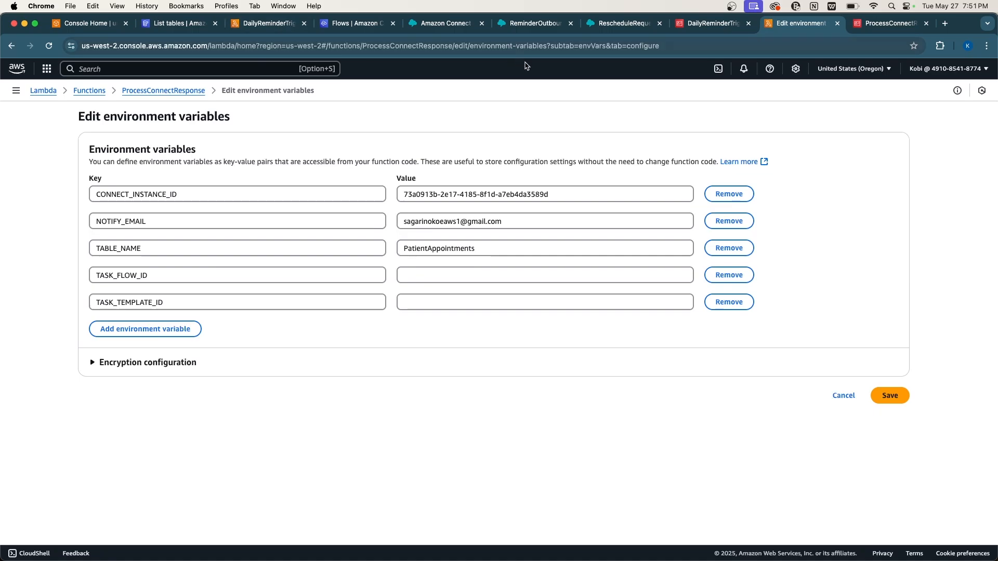
left_click(536, 24)
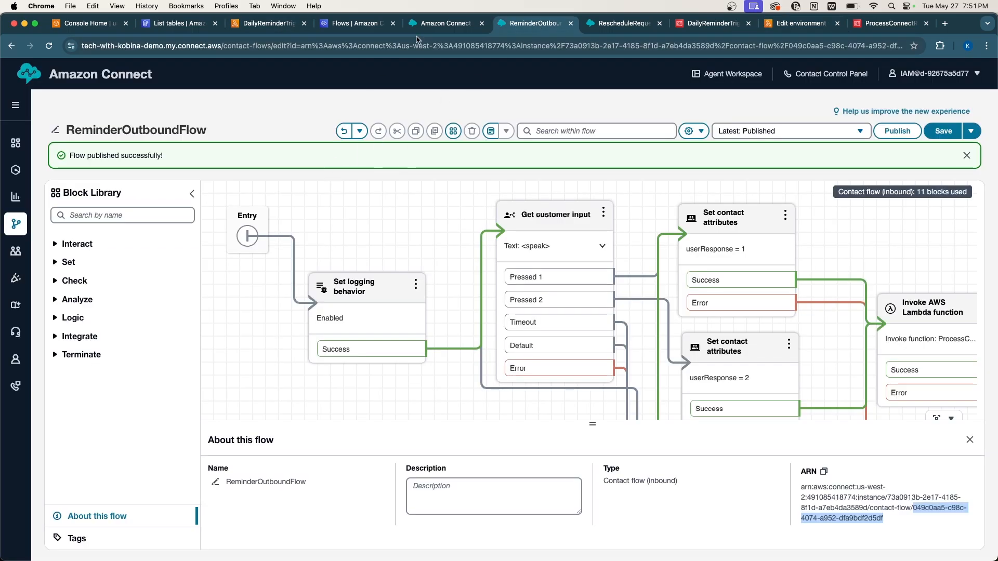
left_click(607, 27)
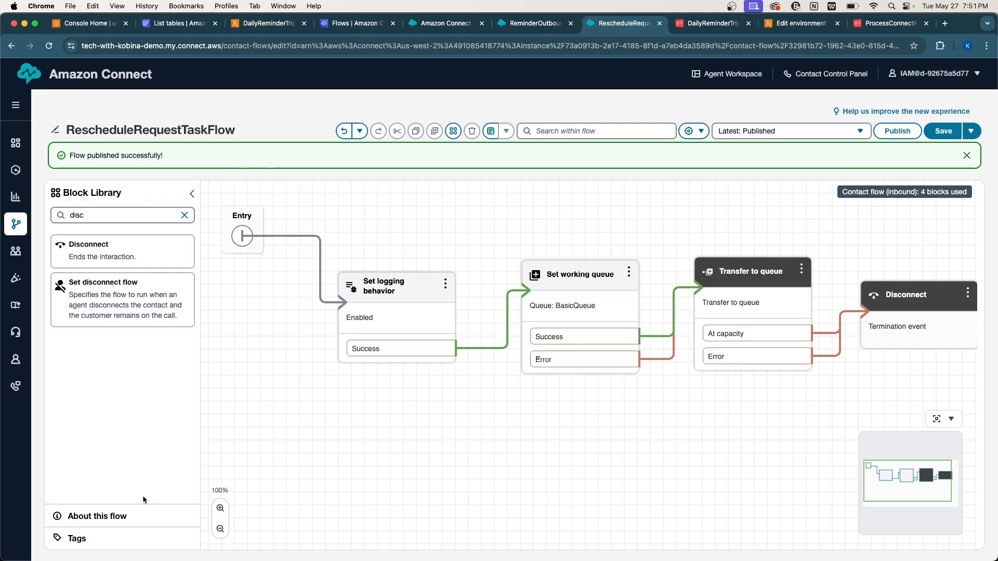
left_click(101, 517)
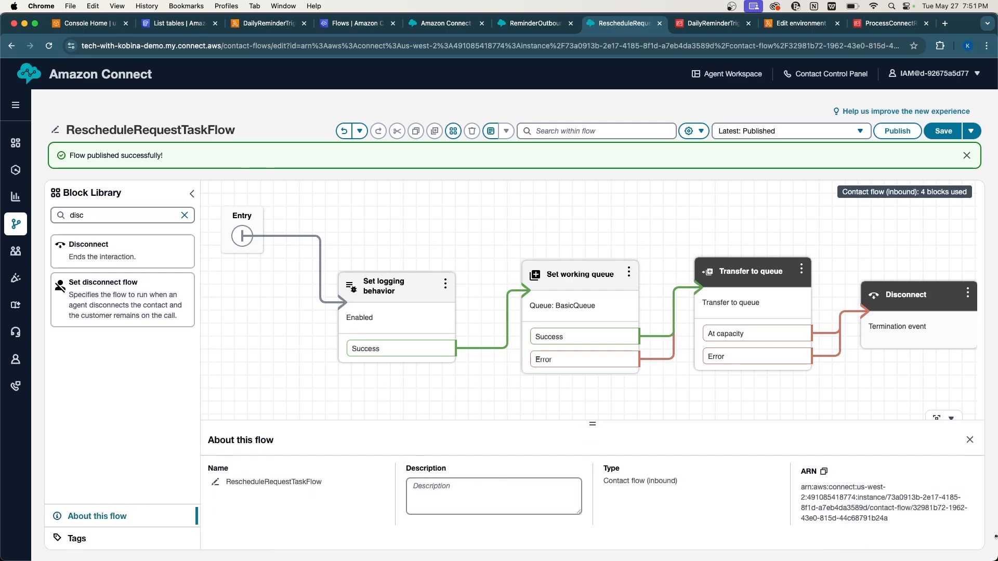
left_click_drag(913, 508, 920, 520)
key("super+c")
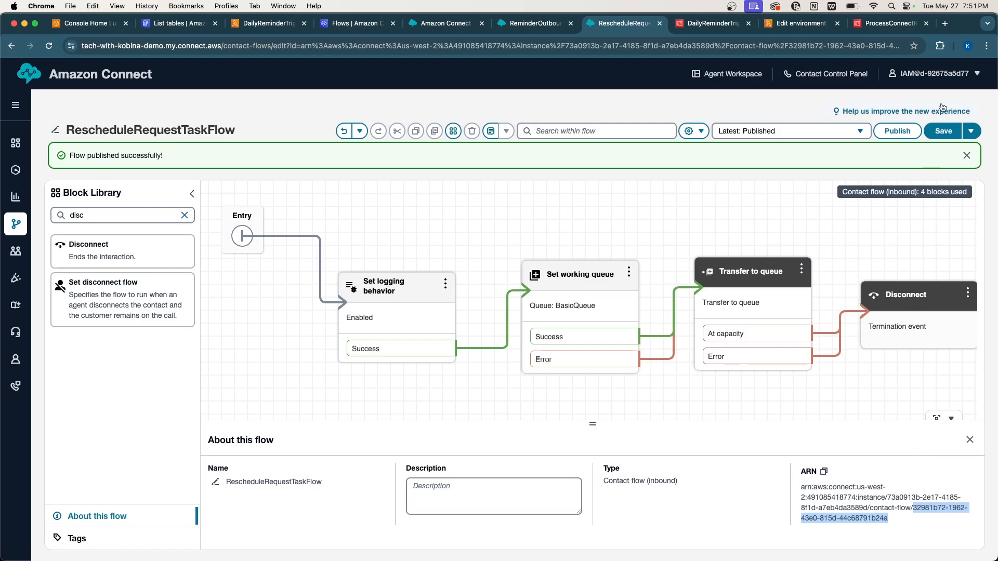
Paste the RescheduleRequestTaskFlow ID into TASK_FLOW_ID and save the variables.
left_click(800, 23)
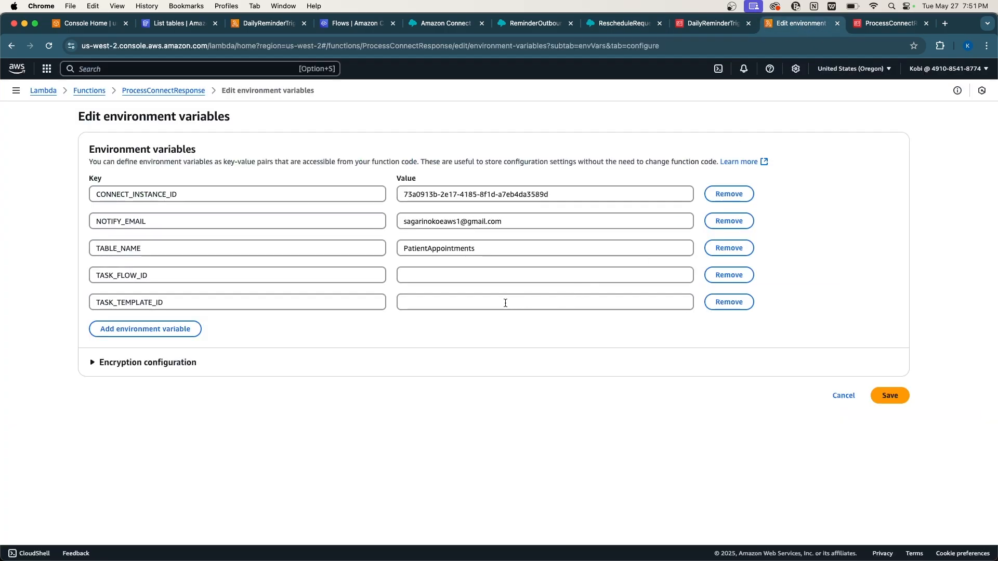
left_click(453, 272)
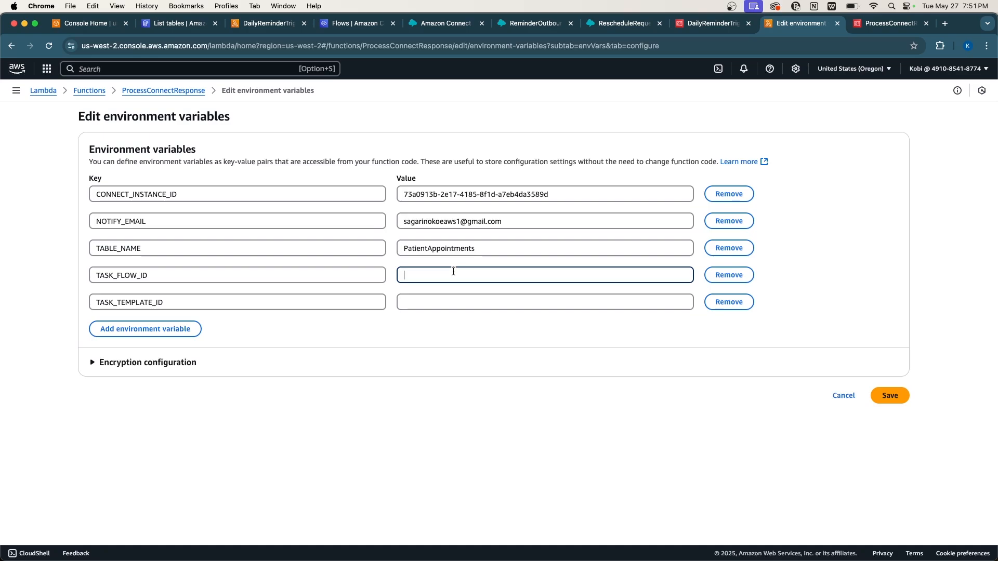
key("super+v")
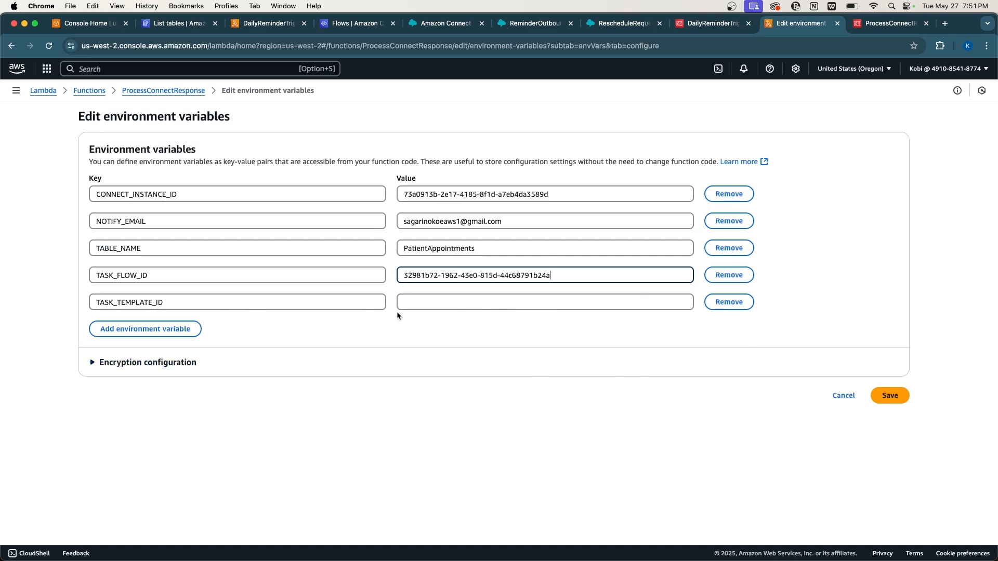
left_click(891, 396)
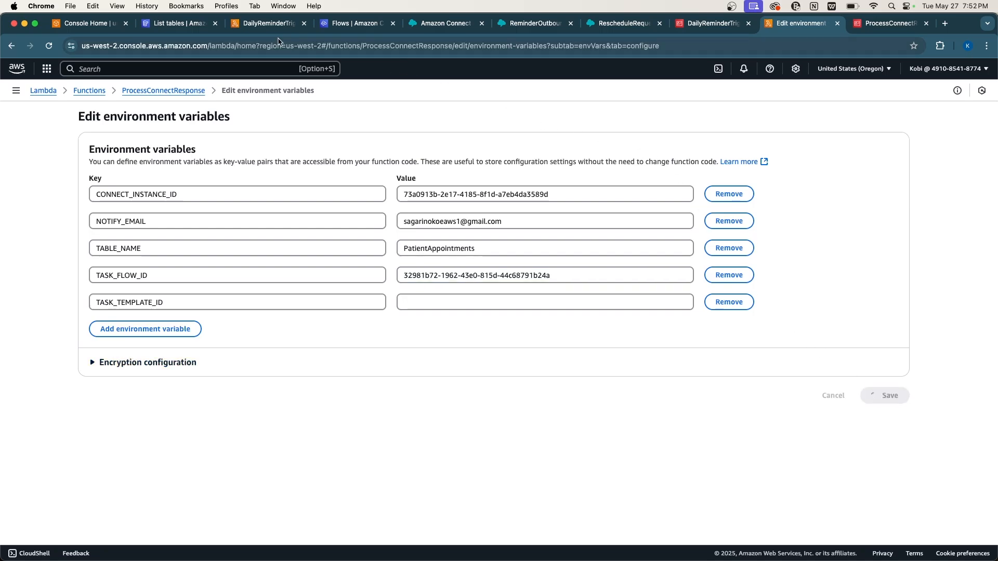
left_click(254, 24)
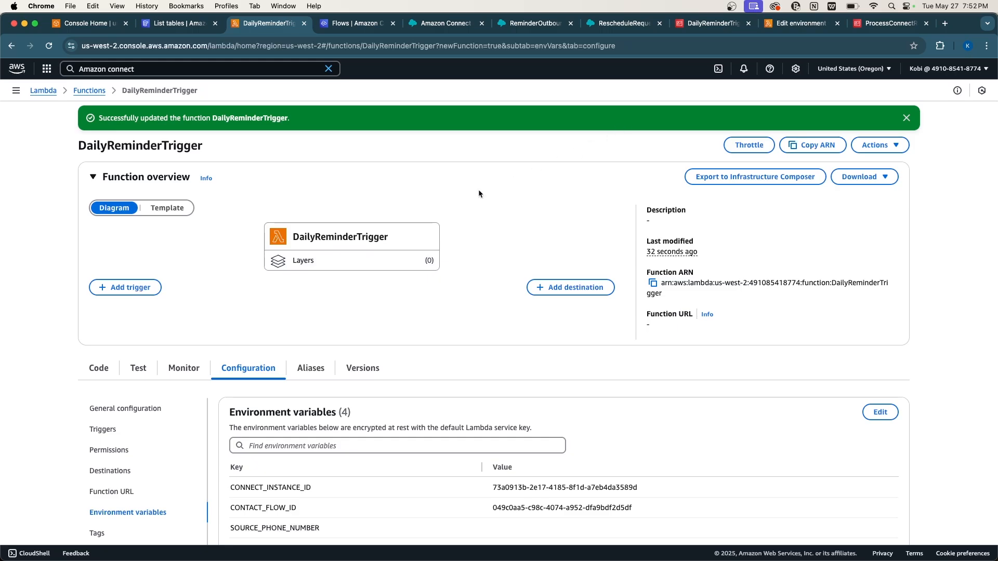
Inspect DailyReminderTrigger's blank SOURCE_PHONE_NUMBER variable, then switch to Amazon Connect.
scroll(446, 204, "down", 5)
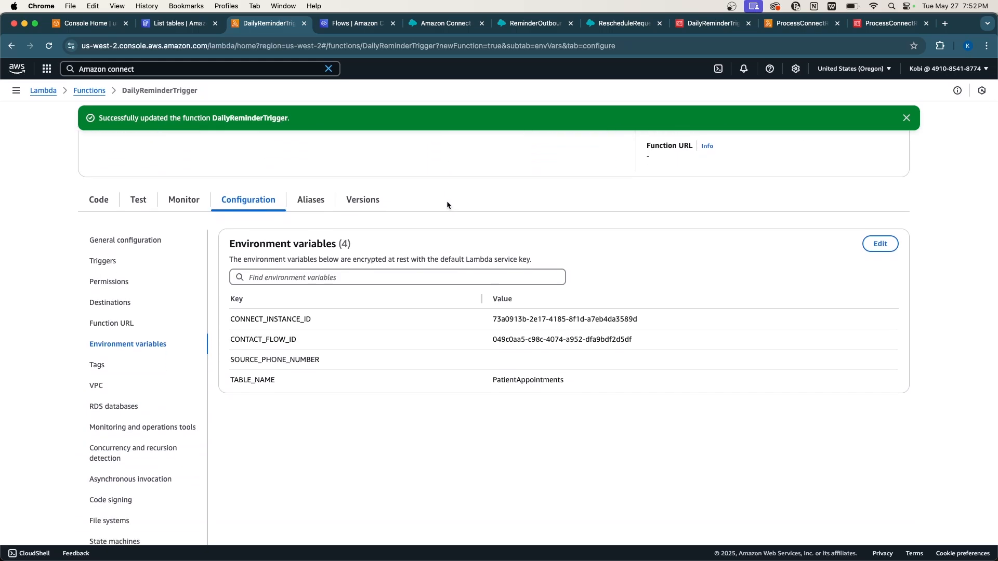
scroll(447, 201, "up", 2)
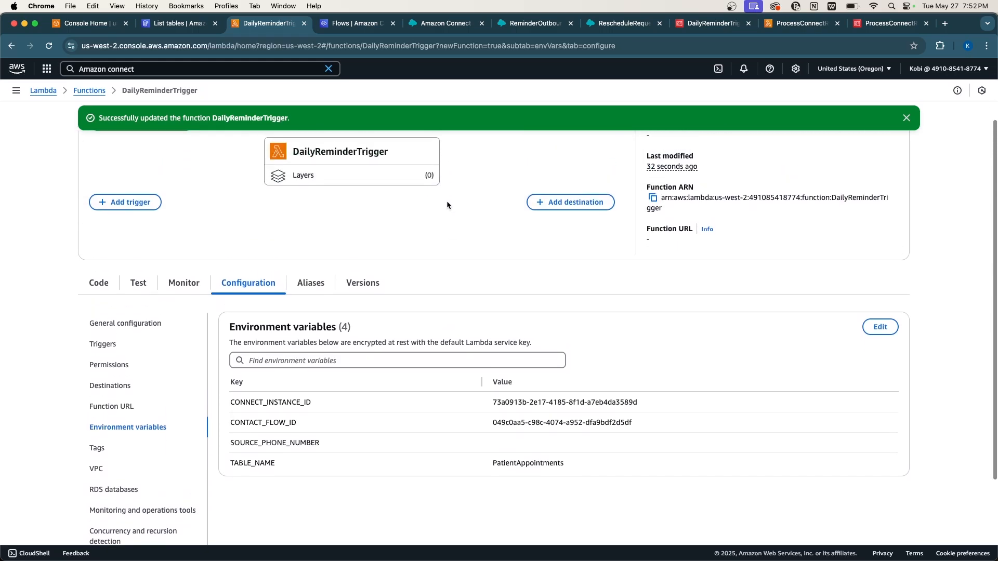
left_click(783, 28)
left_click(271, 27)
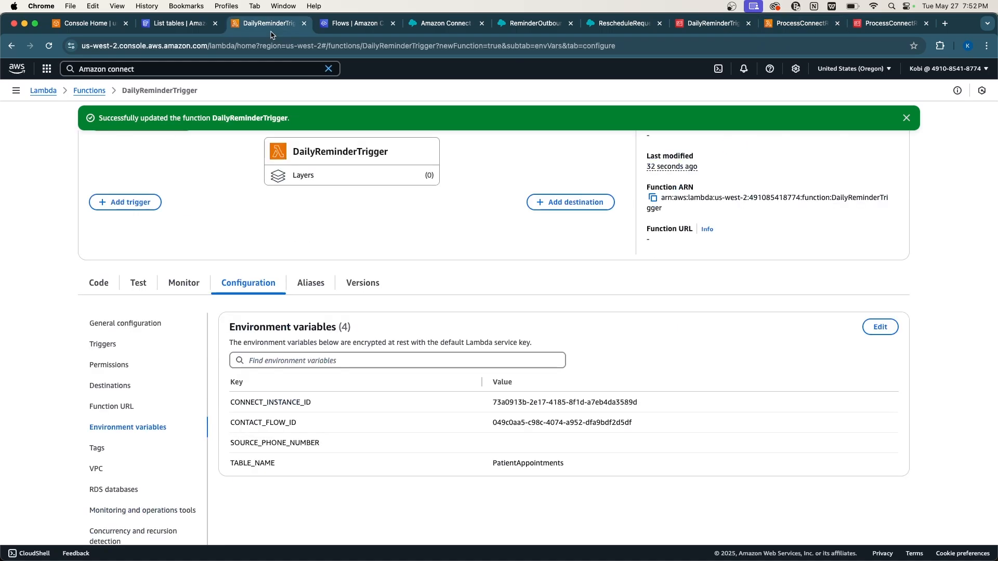
scroll(357, 266, "up", 2)
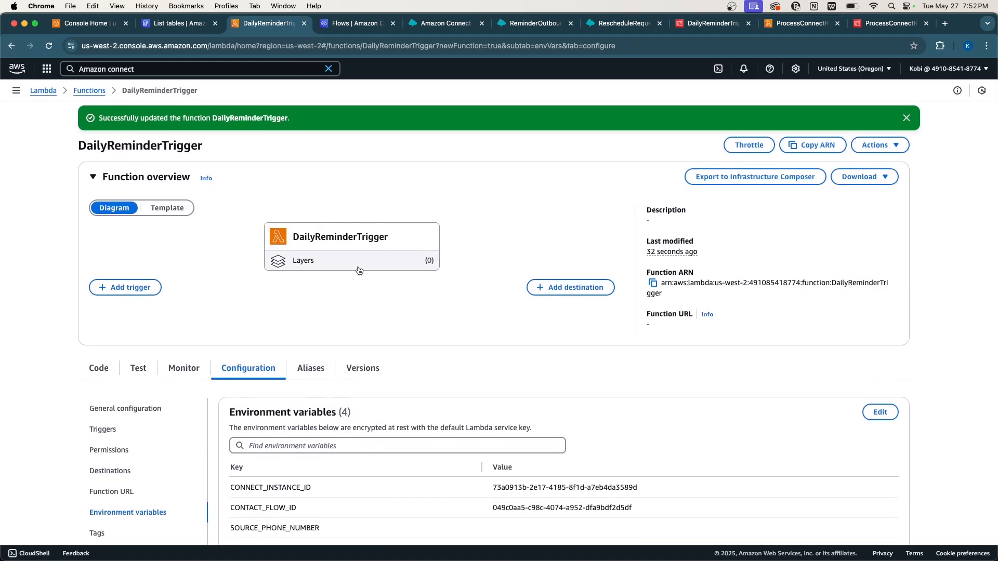
scroll(359, 271, "down", 3)
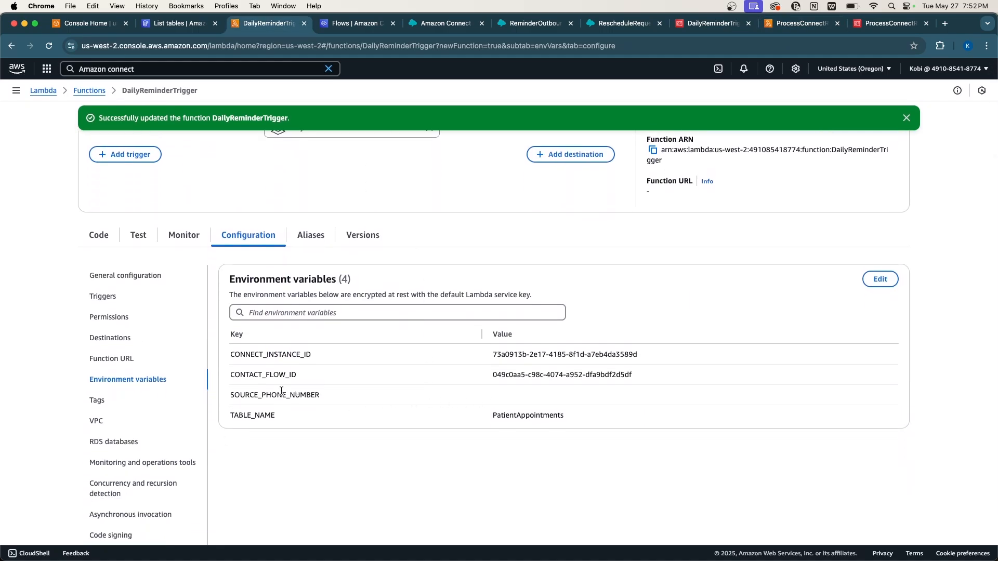
double_click(282, 391)
left_click(430, 360)
left_click(446, 22)
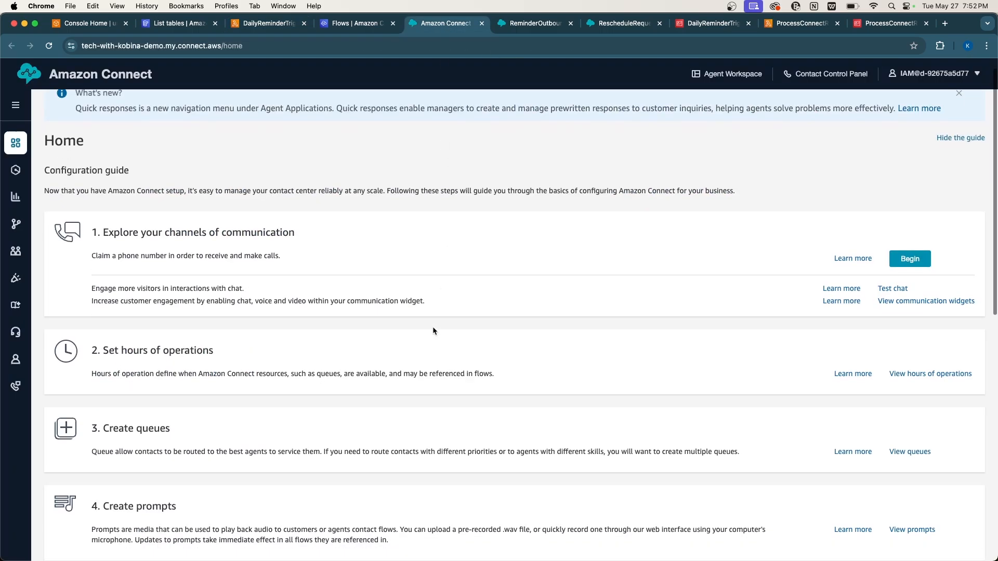
Open Phone numbers under Channels and start claiming a new number.
scroll(530, 350, "down", 1)
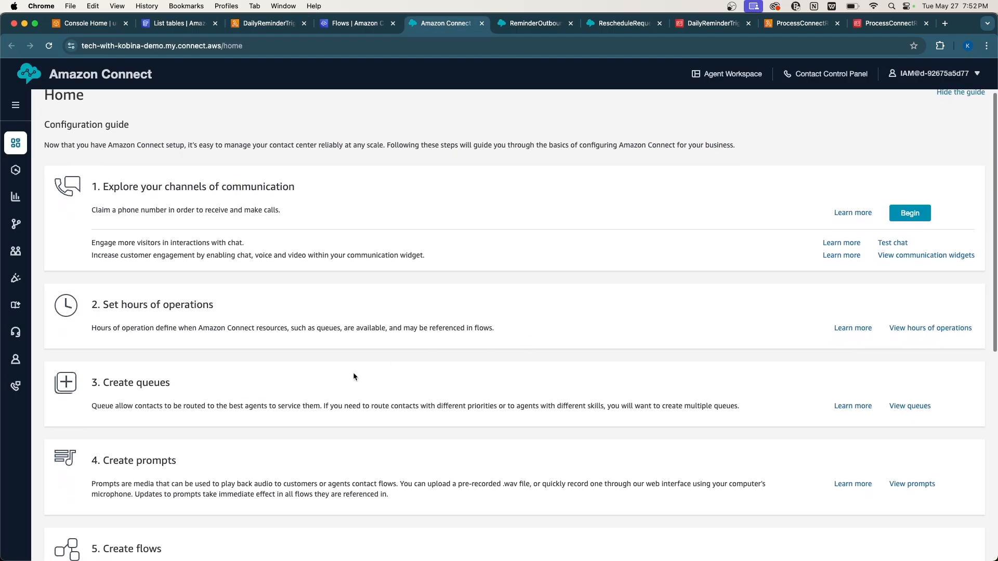
mouse_move(25, 386)
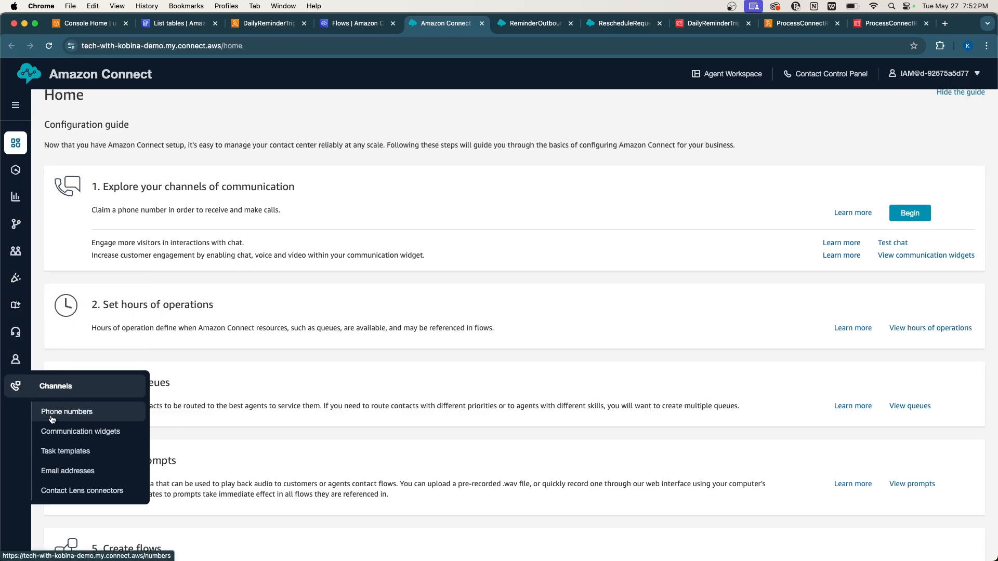
left_click(79, 419)
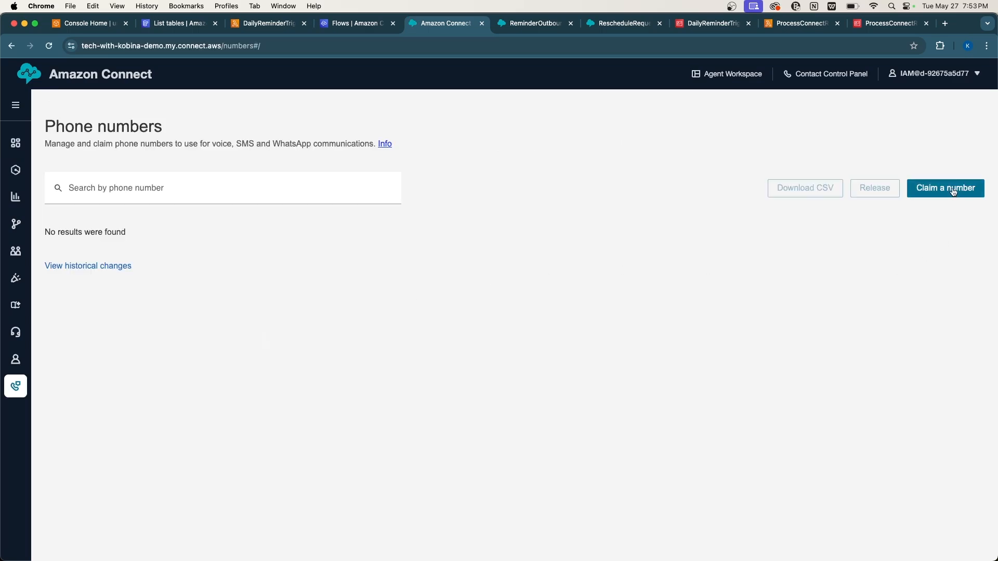
left_click(954, 192)
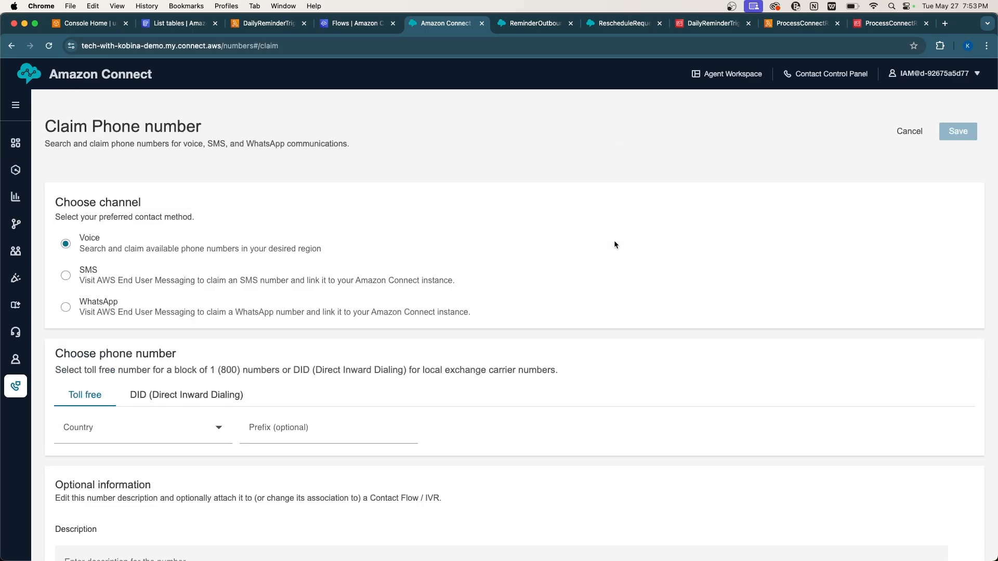
Choose DID numbers with United States as the country.
scroll(167, 409, "down", 1)
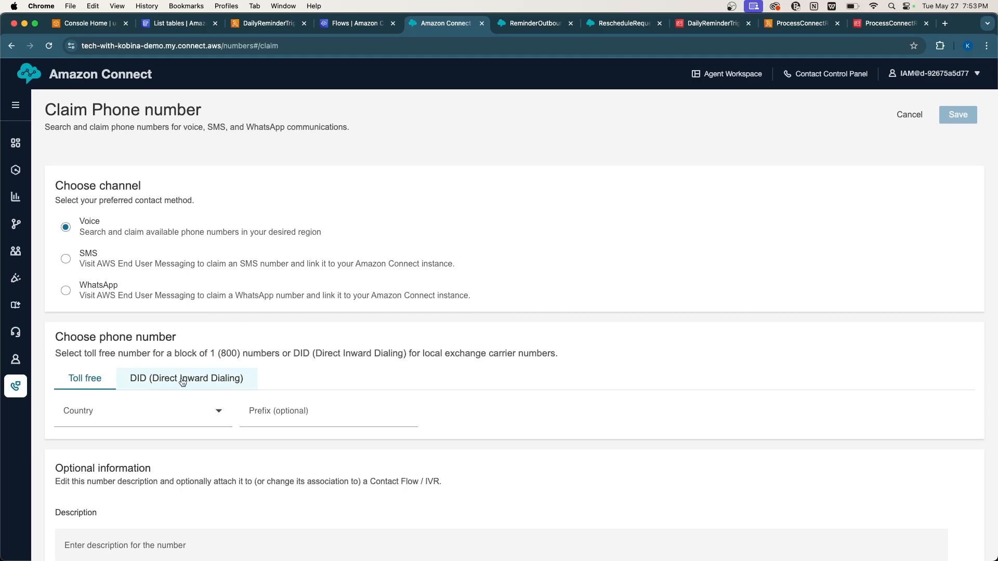
left_click(182, 382)
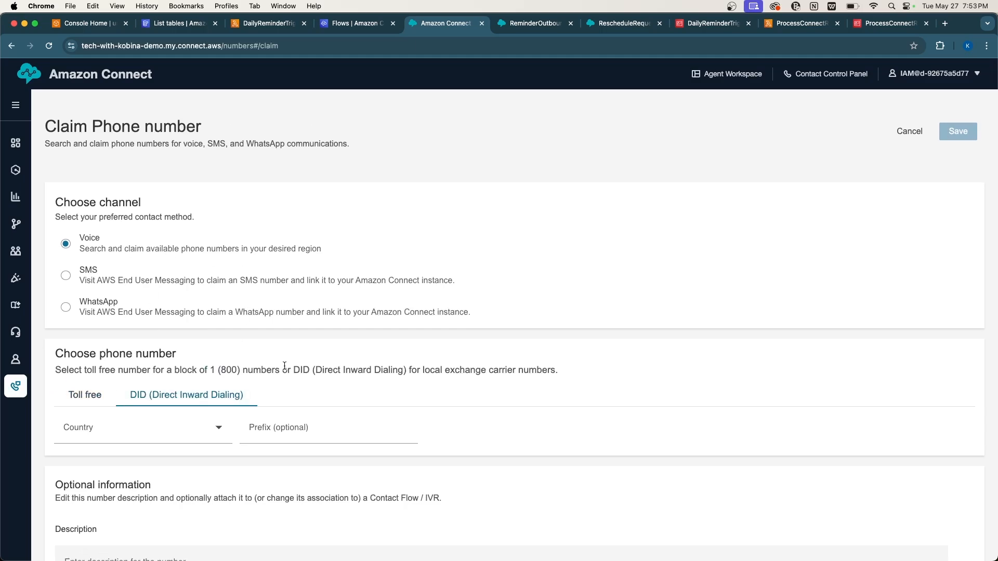
scroll(285, 369, "down", 2)
left_click(188, 383)
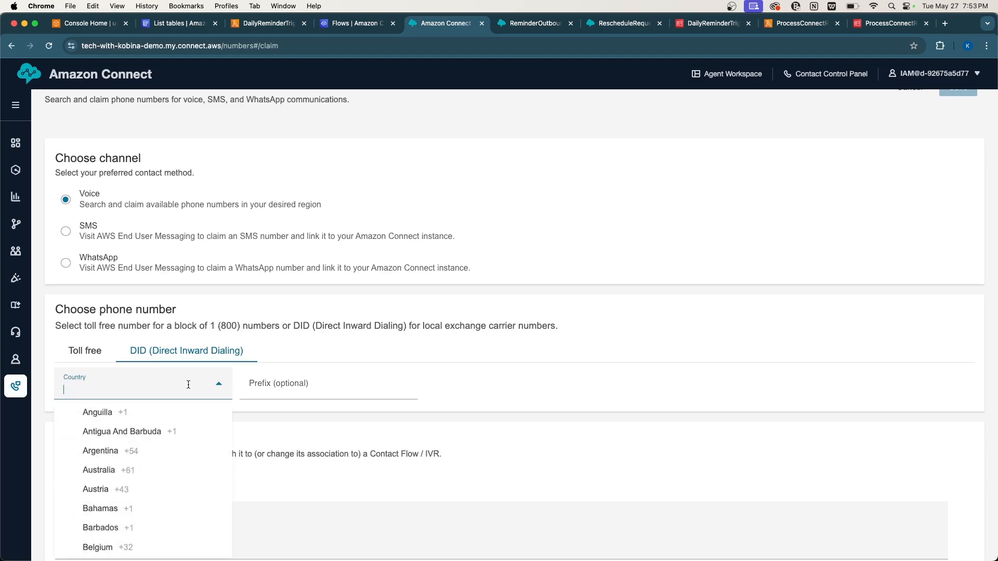
type("us")
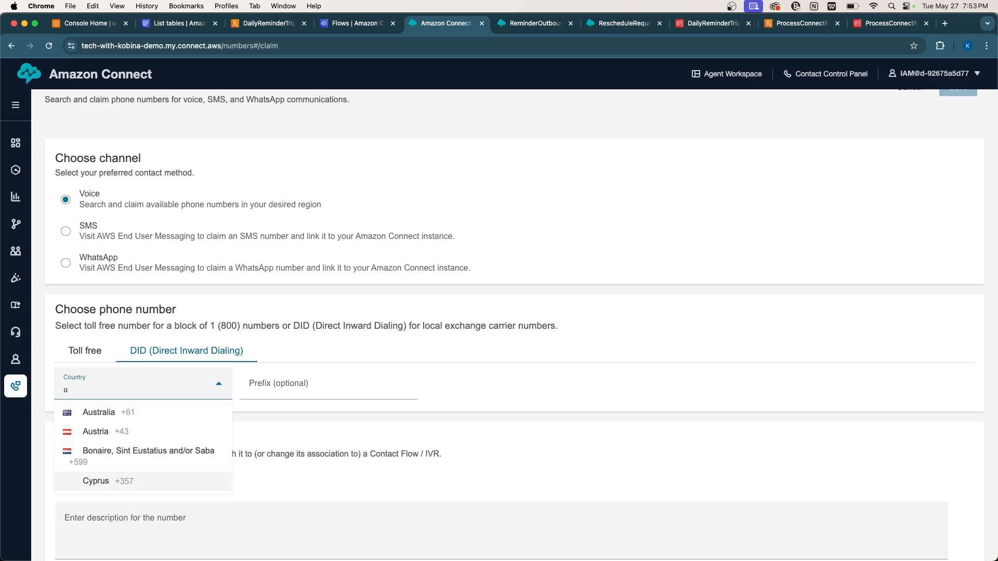
key("BackSpace")
scroll(124, 533, "down", 10)
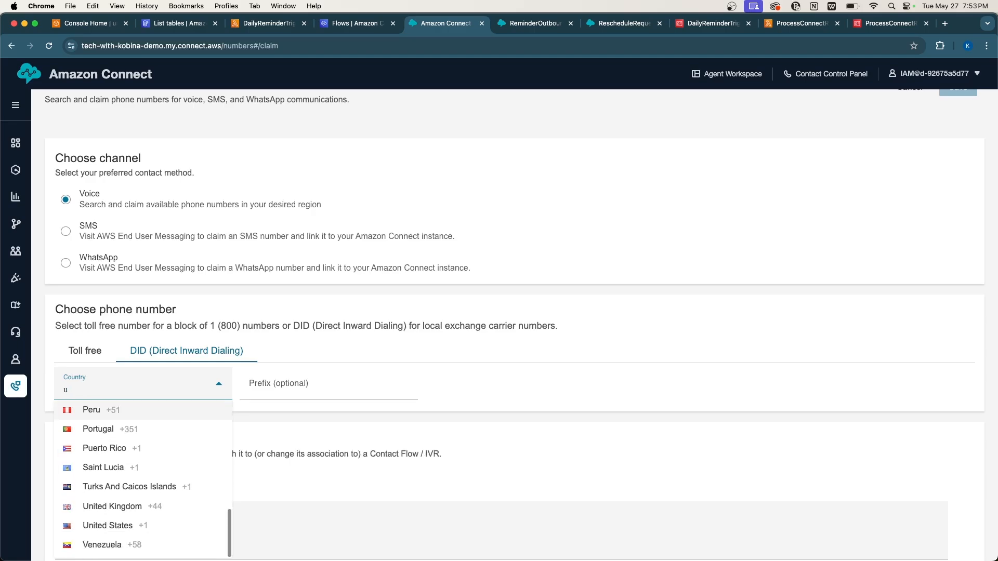
left_click(125, 532)
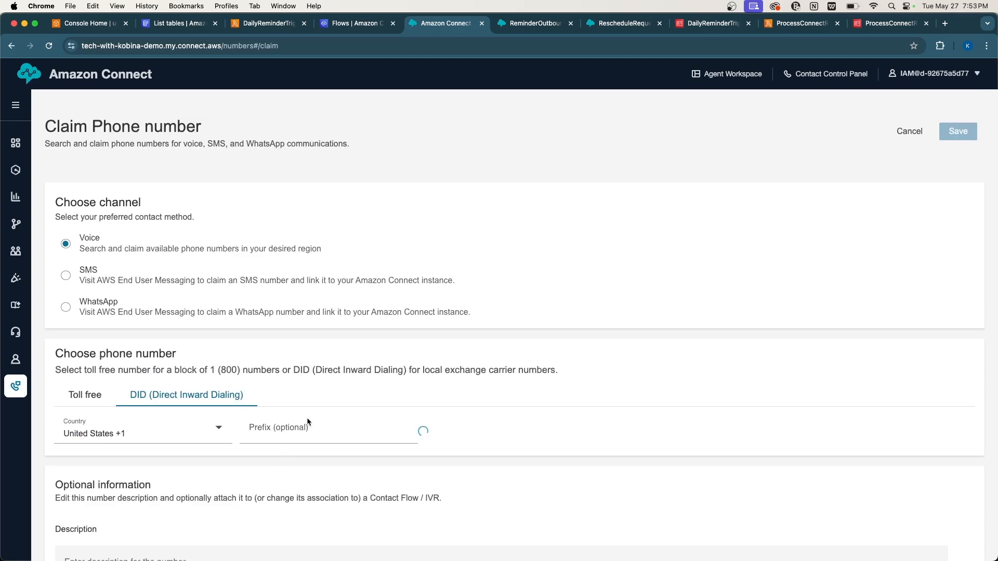
Pick an available 320 number and try to claim it.
scroll(329, 379, "down", 5)
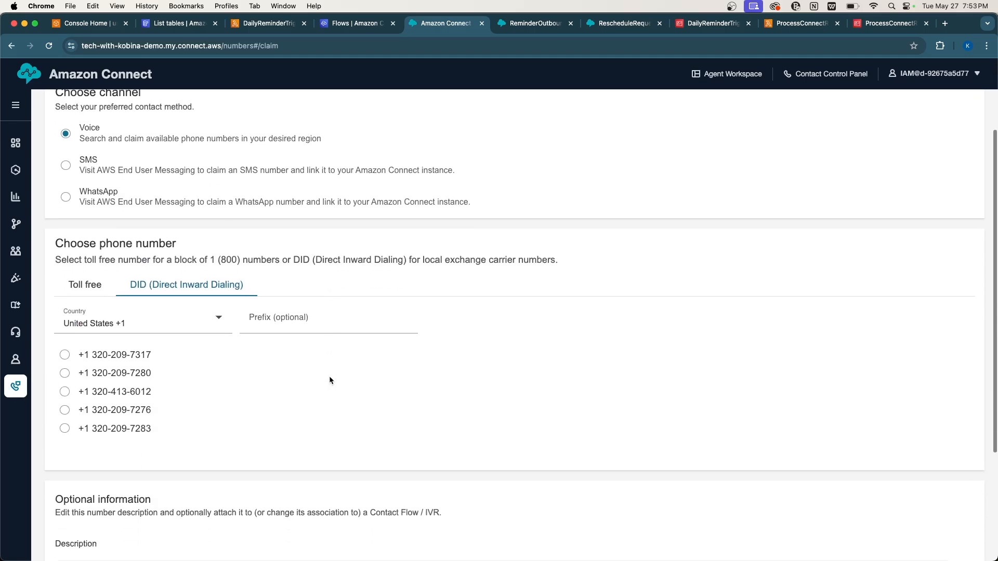
scroll(329, 376, "up", 2)
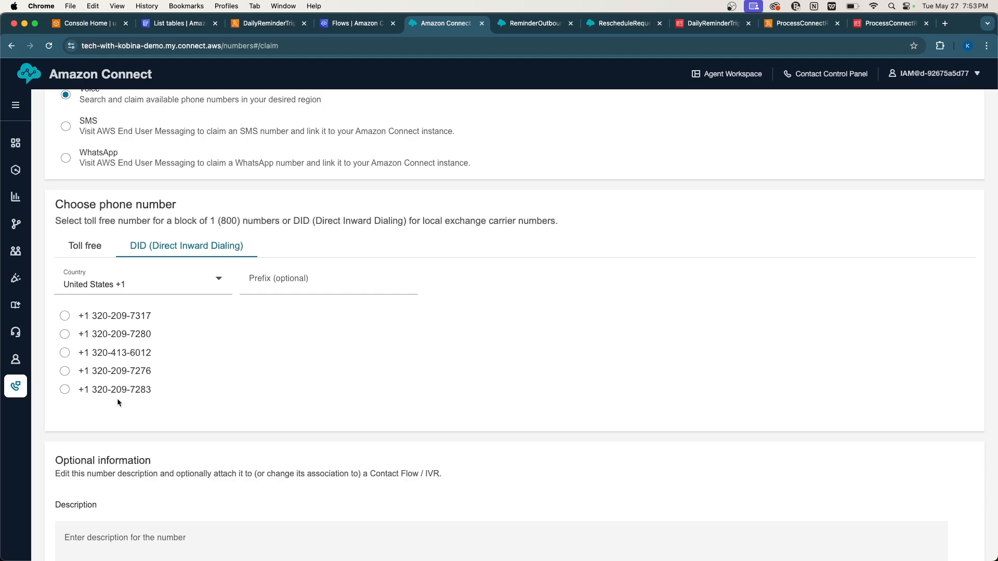
left_click(105, 390)
scroll(262, 372, "up", 3)
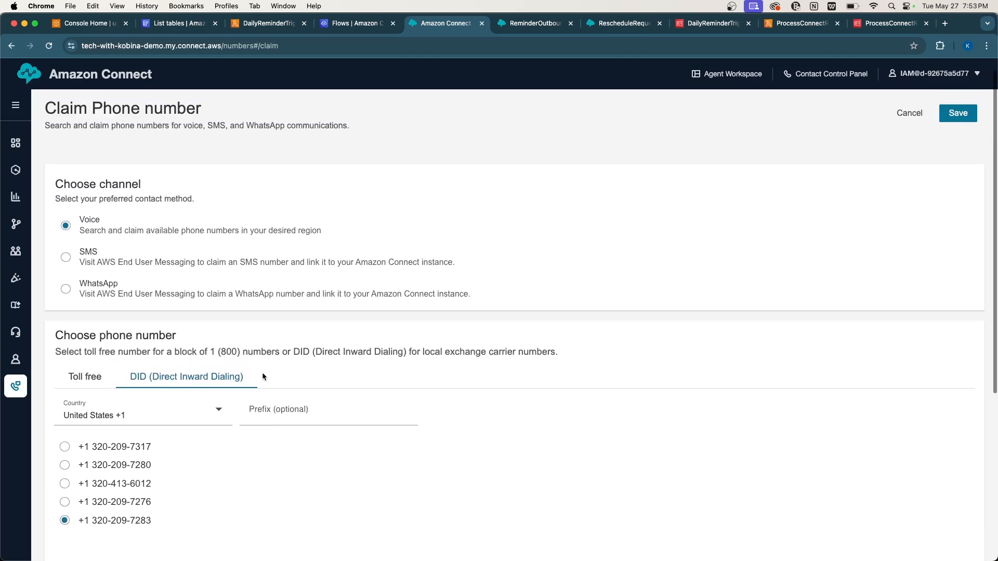
scroll(262, 372, "down", 2)
scroll(262, 372, "down", 3)
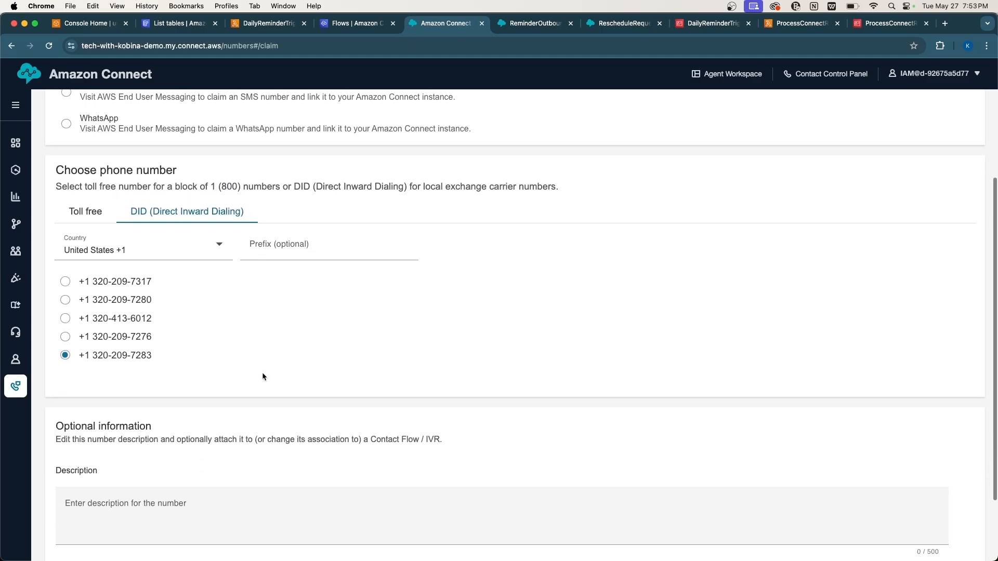
scroll(262, 372, "up", 5)
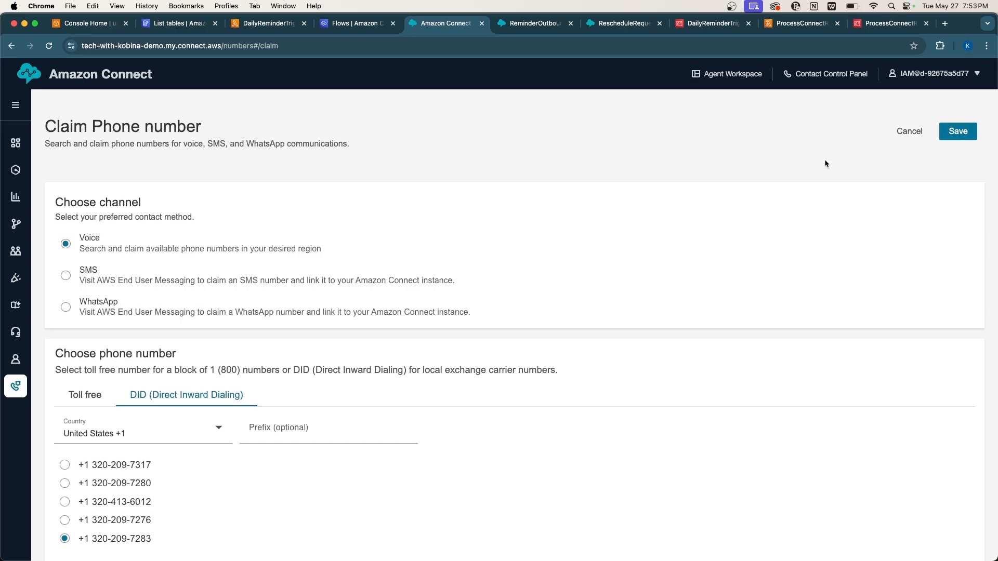
left_click(957, 134)
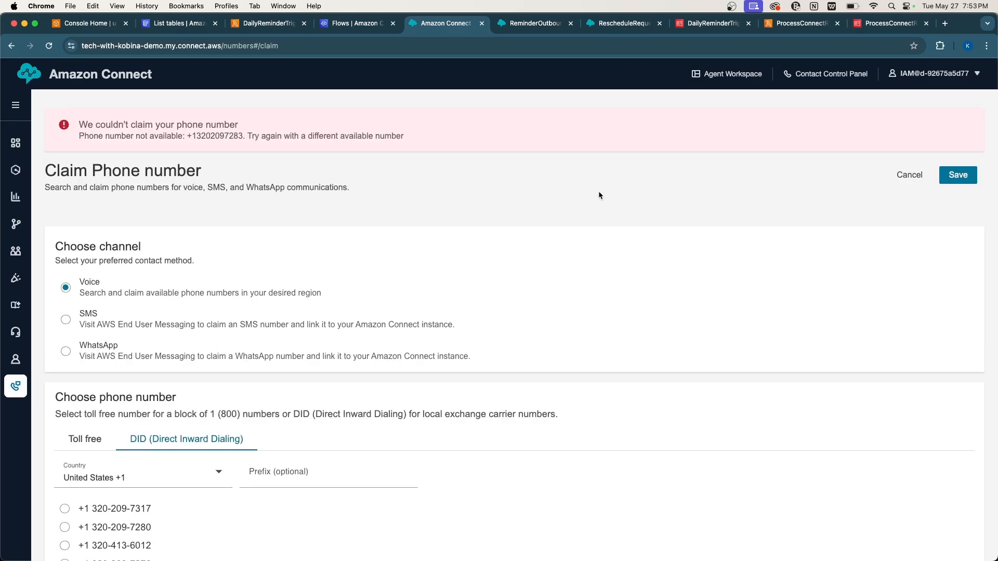
Filter by prefix 202, choose the first available 202 number and claim it.
scroll(369, 157, "down", 3)
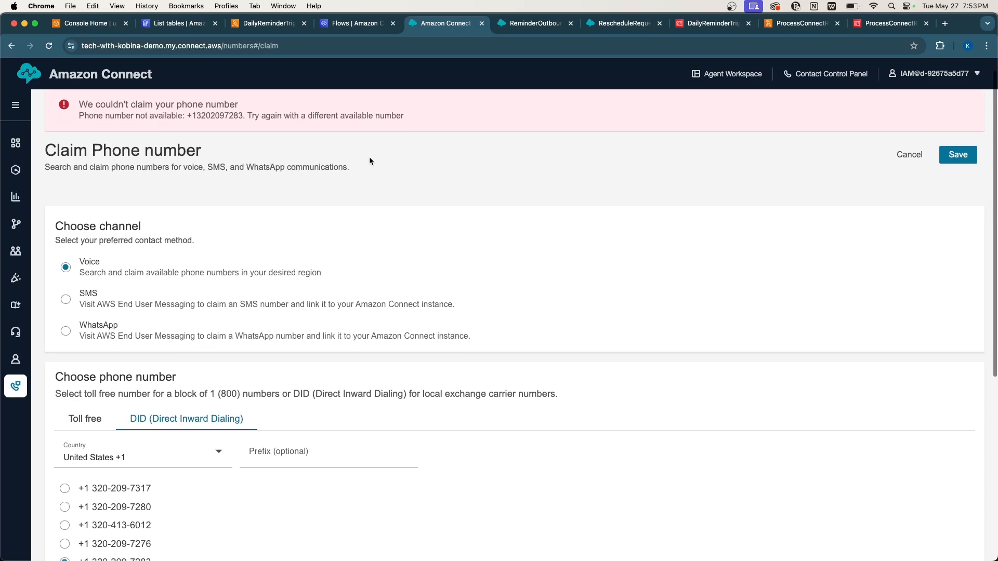
left_click(253, 400)
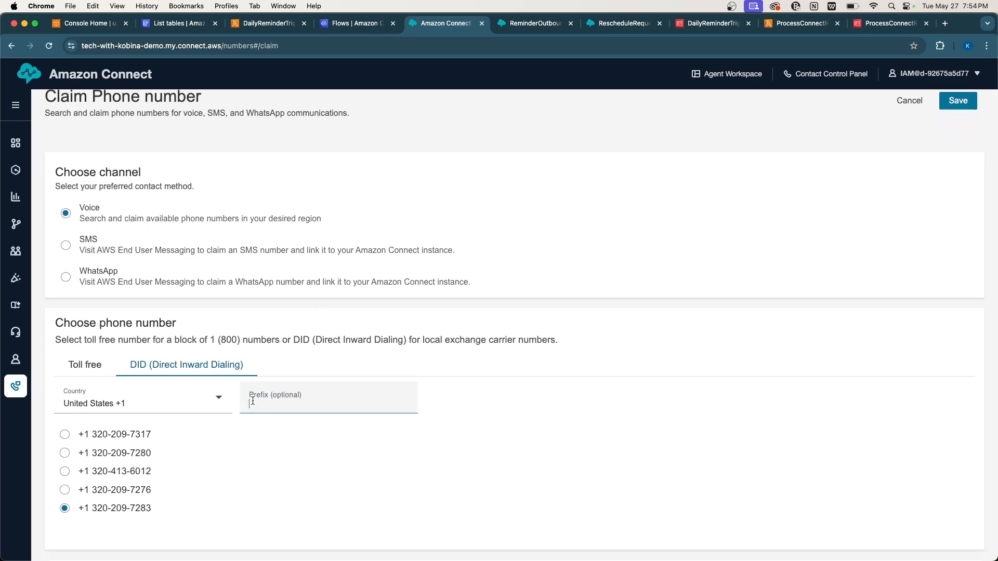
type("70")
type("7")
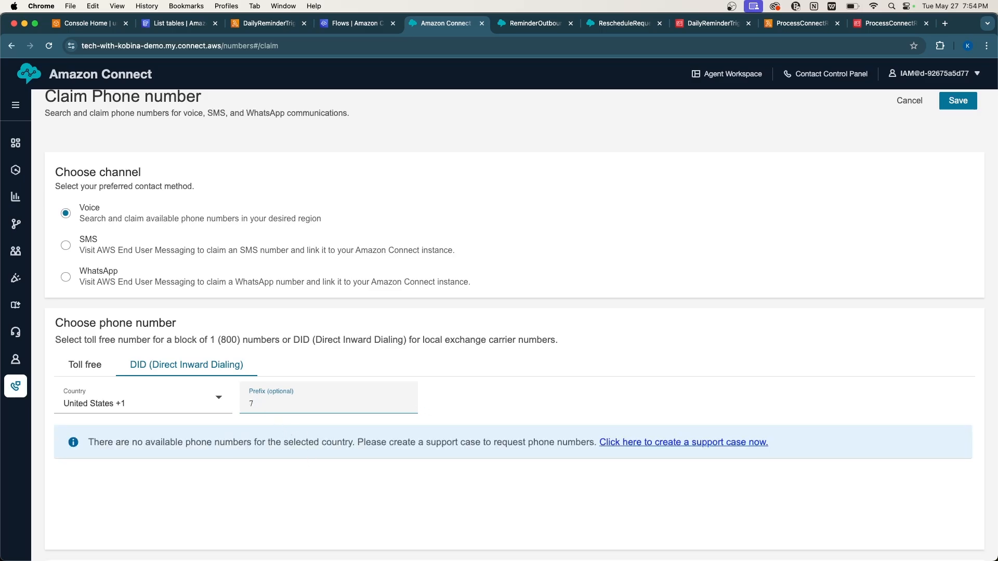
type("13")
double_click(255, 401)
type("202")
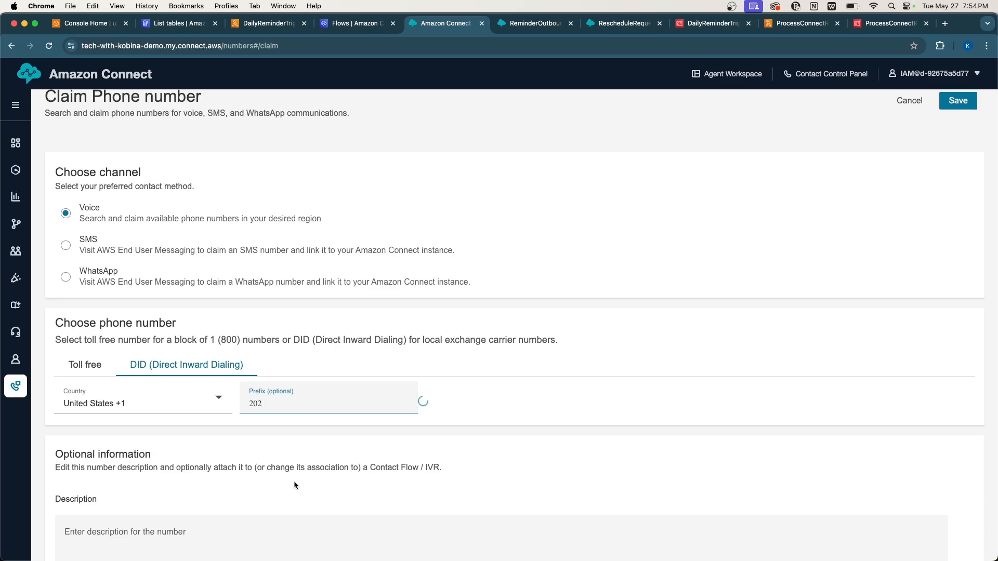
left_click(113, 473)
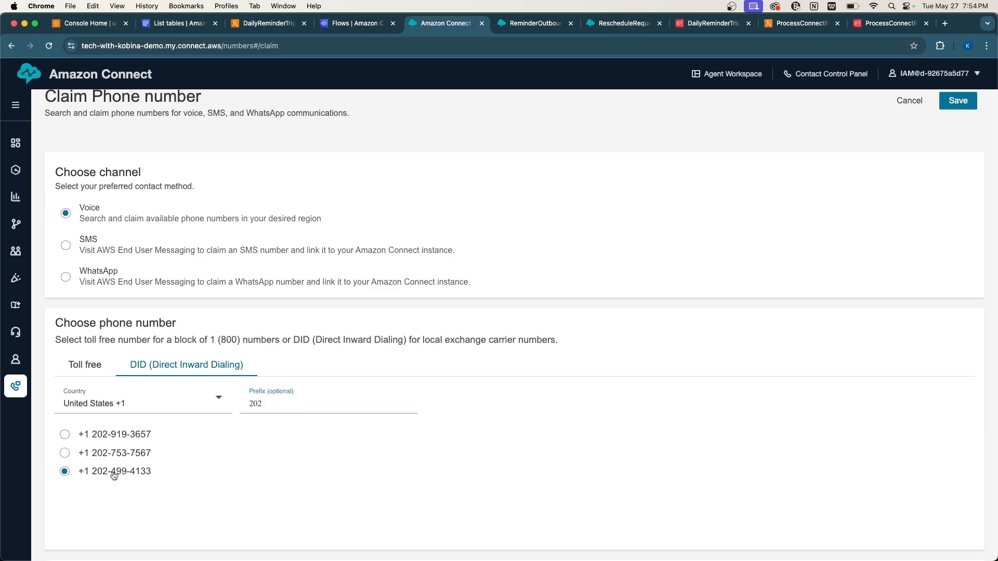
left_click(101, 437)
left_click(948, 100)
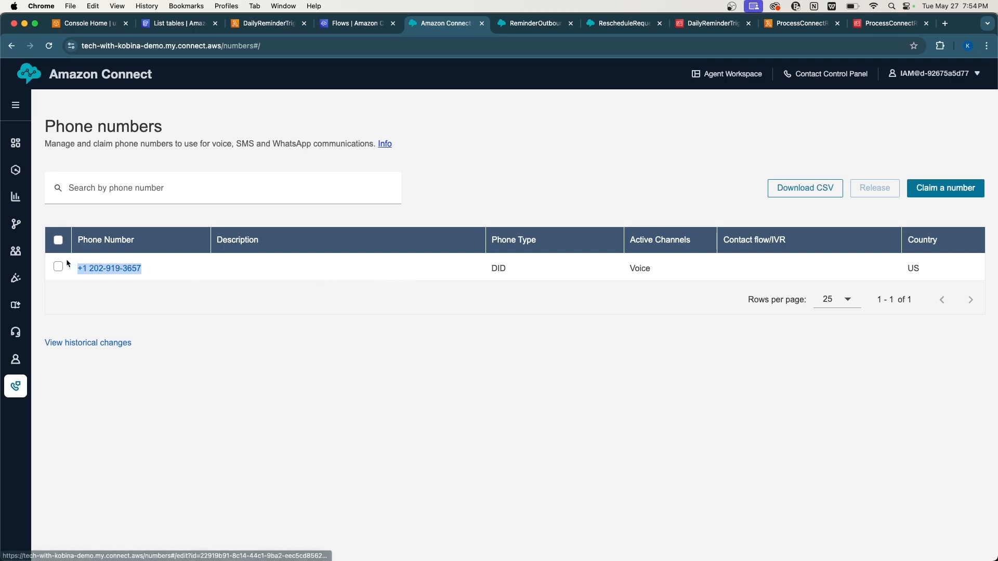
Paste the newly claimed number into DailyReminderTrigger's SOURCE_PHONE_NUMBER value.
left_click_drag(139, 271, 75, 267)
key("super+c")
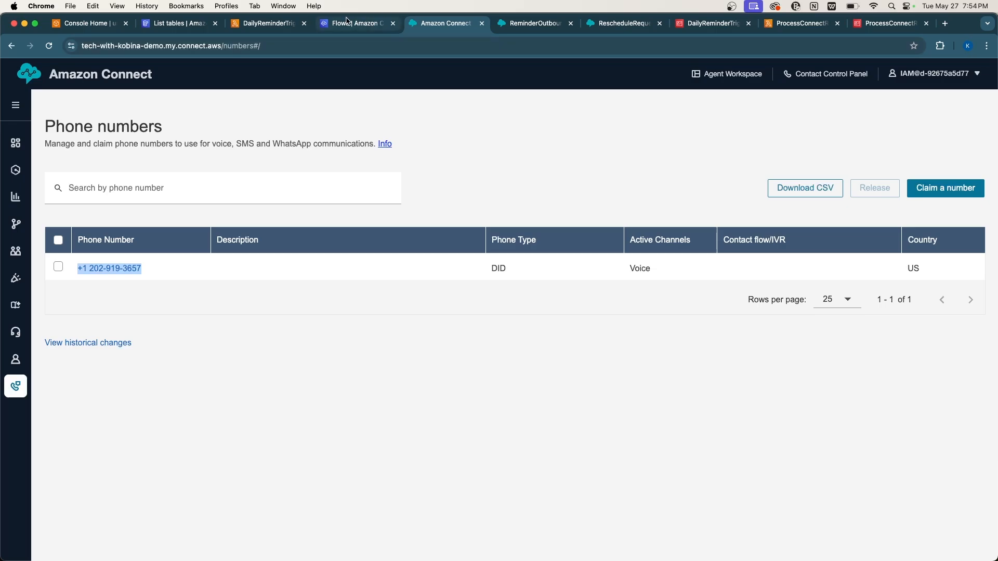
left_click(269, 29)
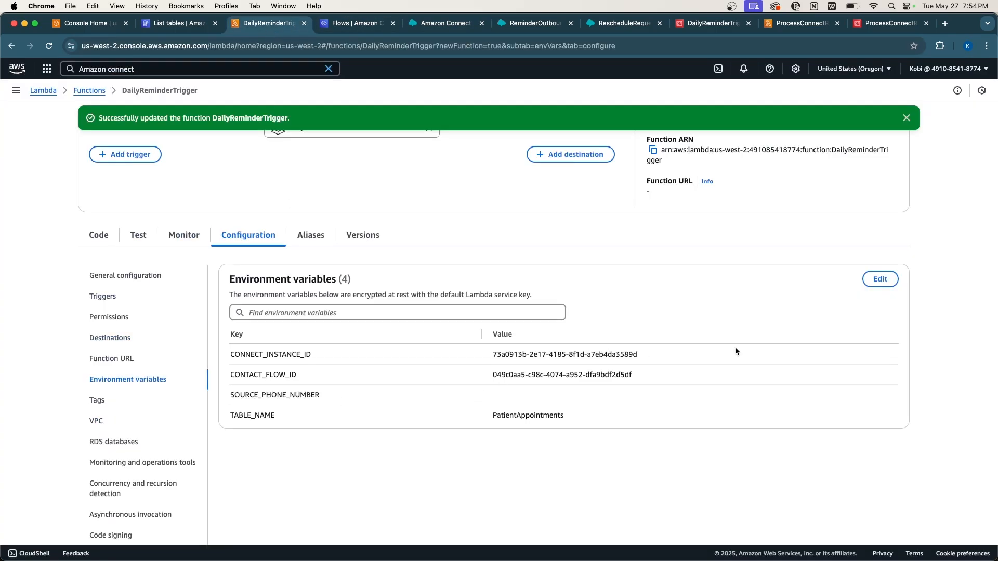
left_click(880, 279)
left_click(460, 250)
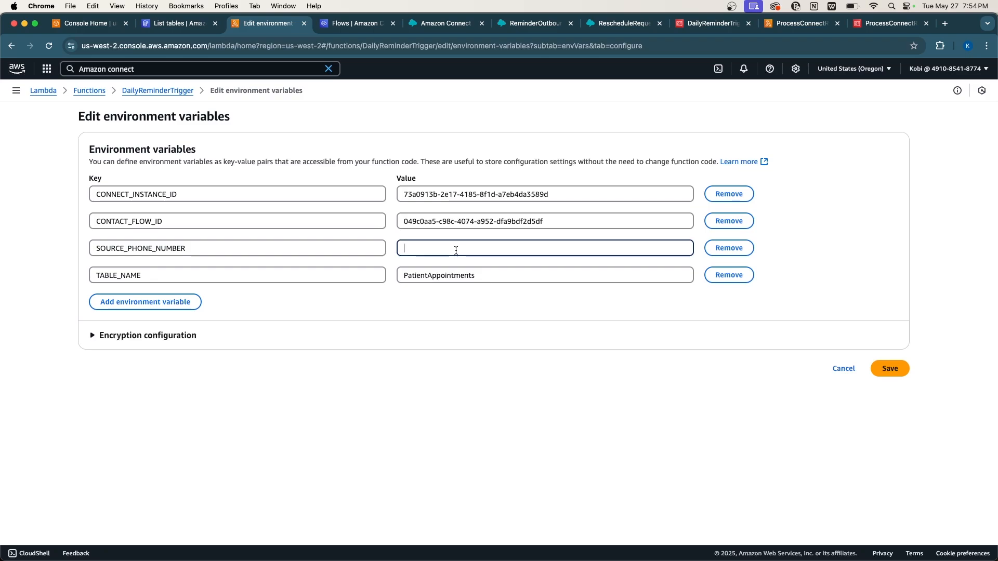
key("super+v")
Strip the hyphens and space from the phone number and save the variables.
key("Left")
key("Left")
key("Left")
key("Left")
key("BackSpace")
key("Left")
key("Left")
key("Left")
key("BackSpace")
key("Left")
key("Left")
key("Left")
key("BackSpace")
left_click(890, 369)
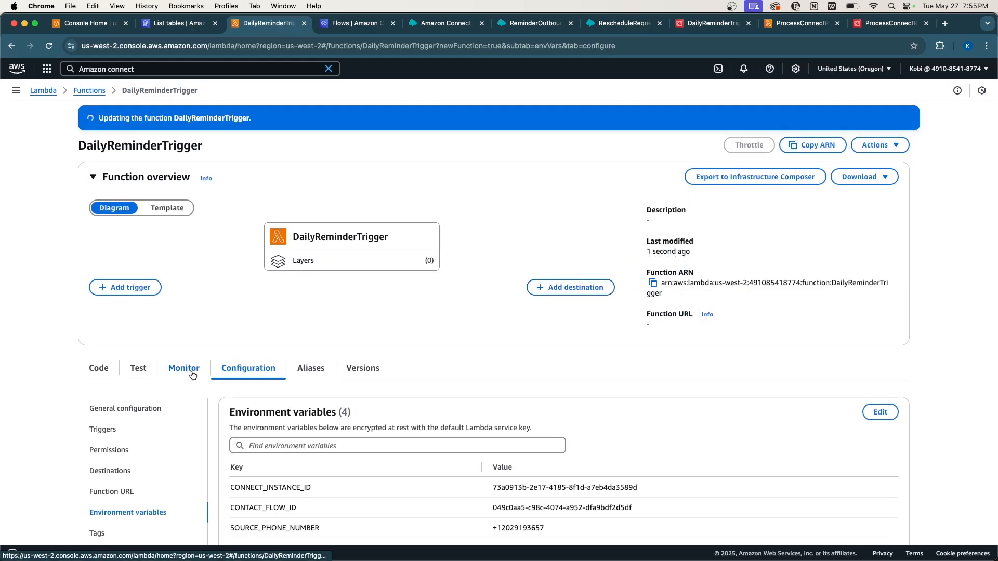
Show lambda_function.py and highlight the scan filter line matching Pending appointments.
left_click(99, 368)
scroll(347, 350, "down", 2)
scroll(347, 350, "down", 3)
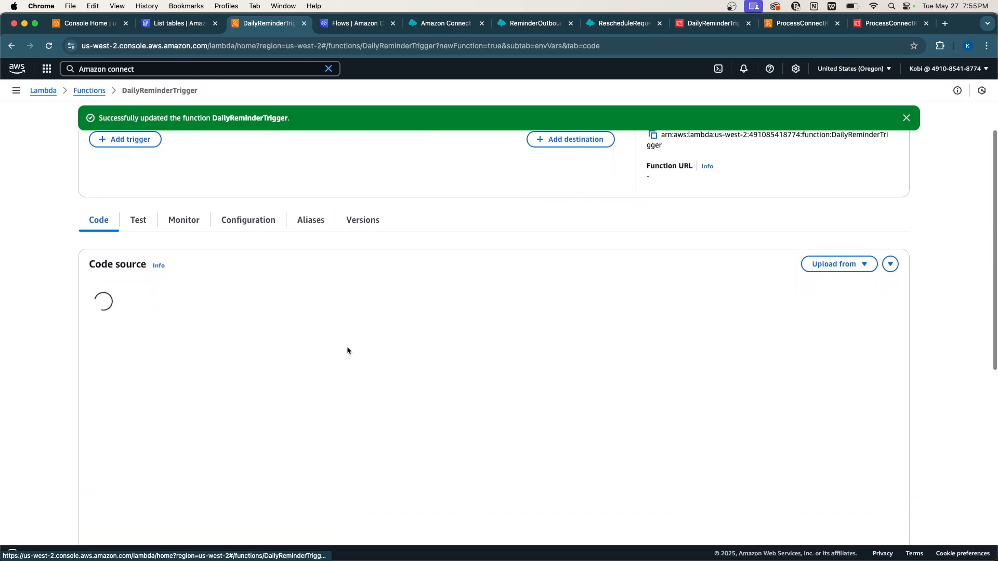
scroll(409, 258, "down", 2)
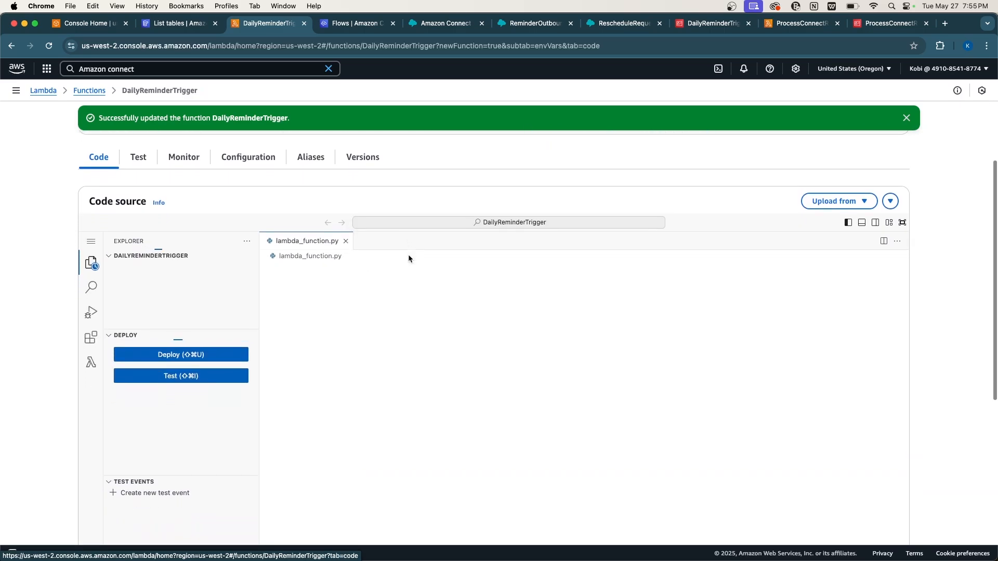
scroll(407, 255, "down", 3)
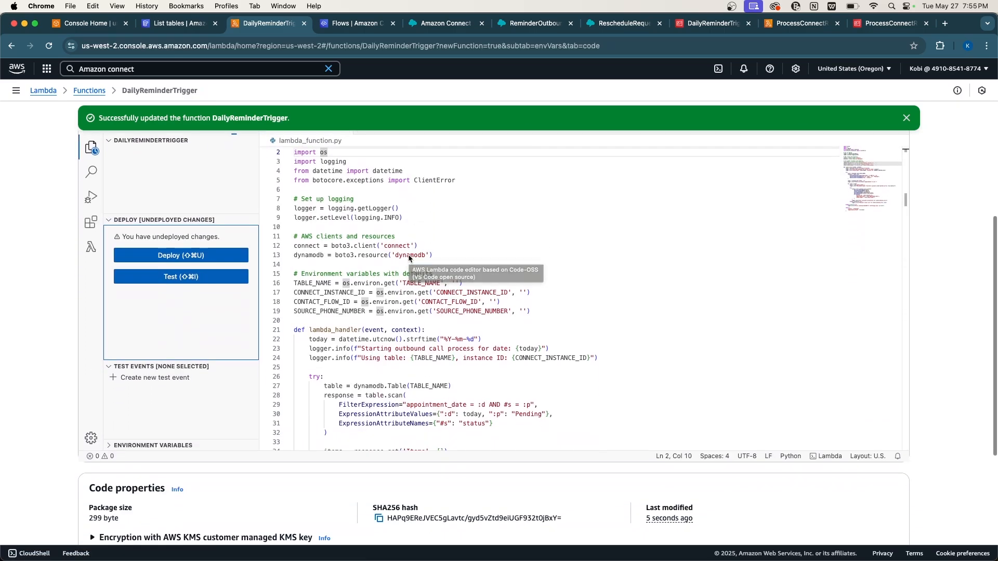
scroll(451, 309, "down", 3)
scroll(451, 313, "down", 5)
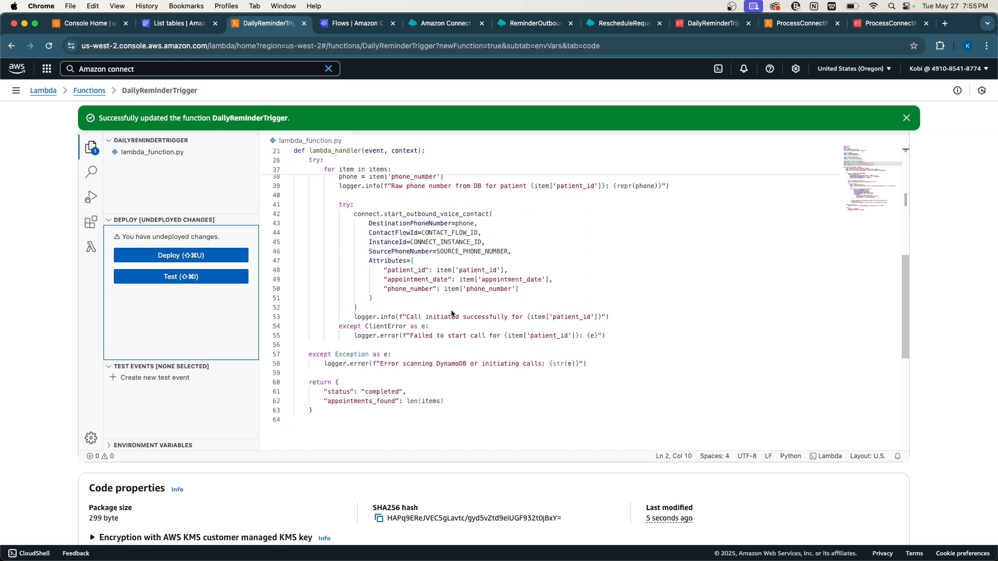
scroll(402, 279, "up", 10)
scroll(402, 280, "down", 1)
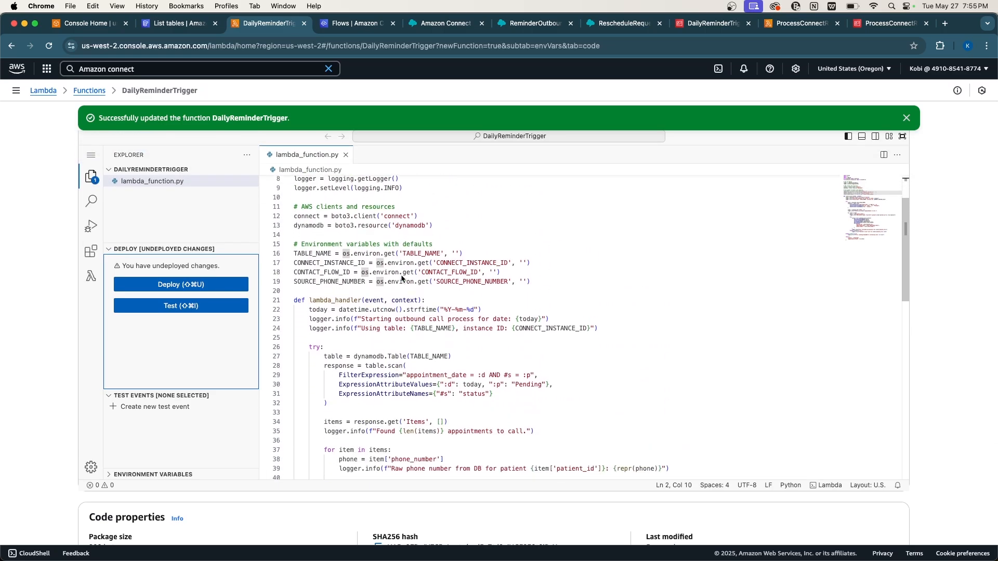
scroll(503, 404, "down", 1)
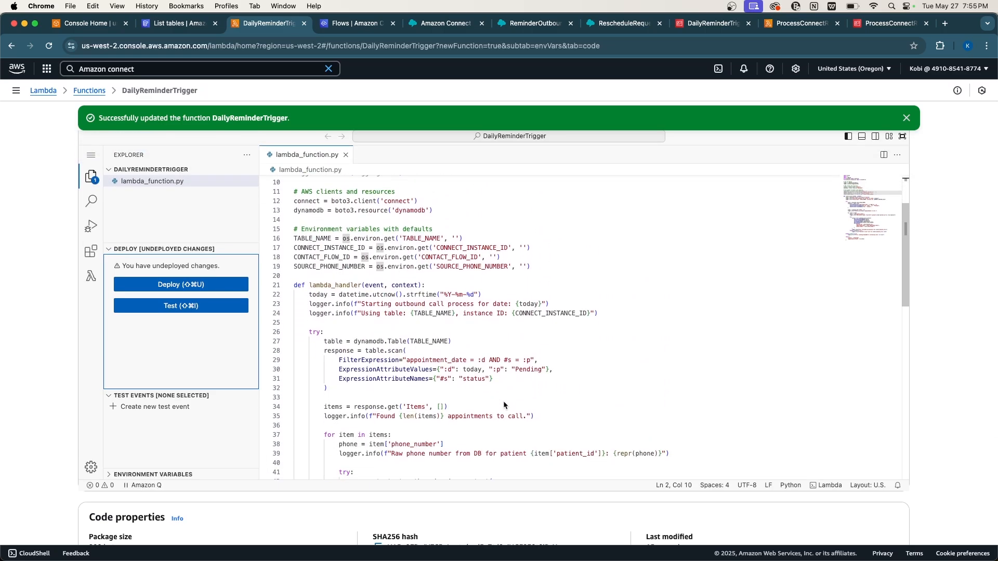
double_click(527, 370)
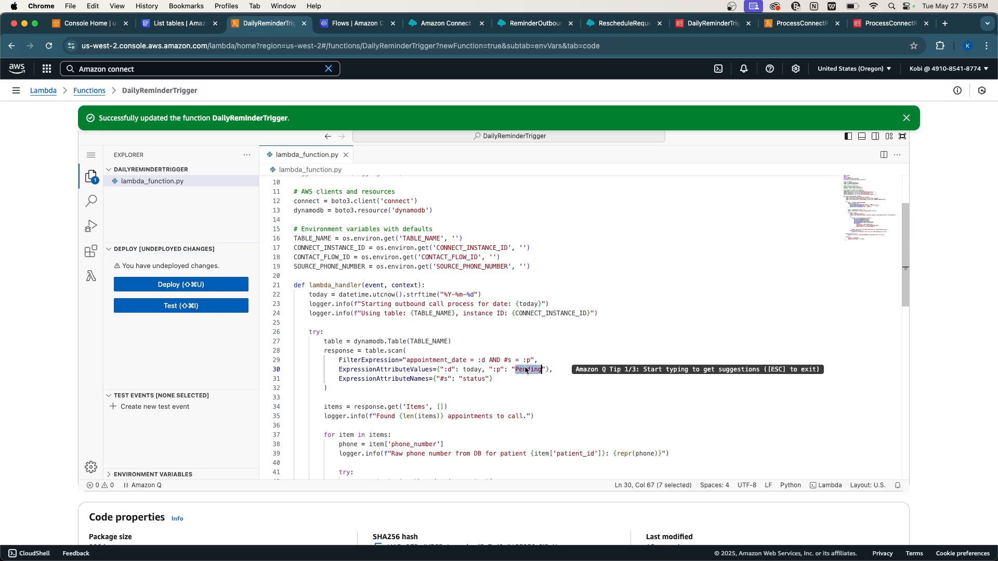
triple_click(468, 371)
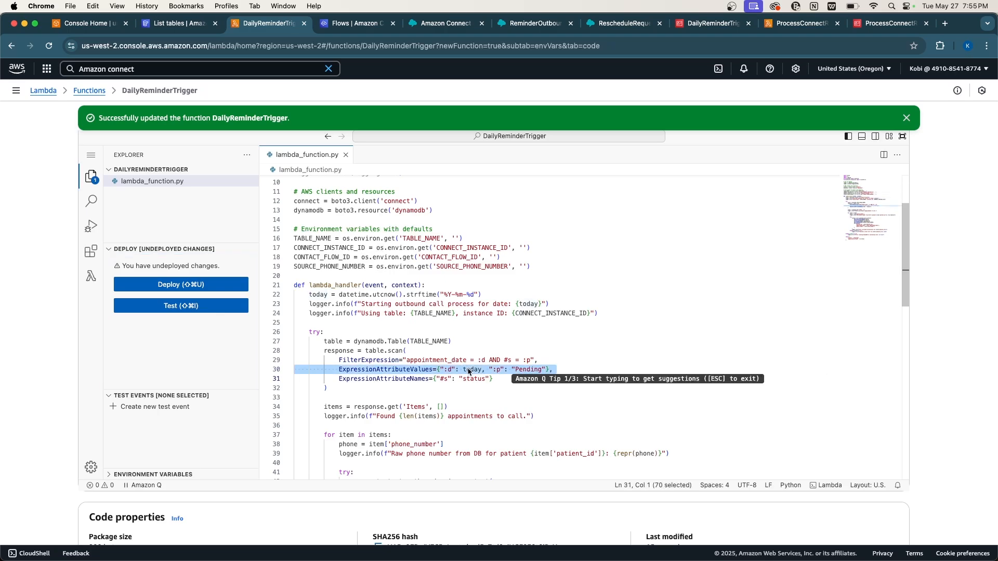
Highlight the start_outbound_voice_contact call and its CONTACT_FLOW_ID and SOURCE_PHONE_NUMBER arguments.
scroll(468, 371, "down", 5)
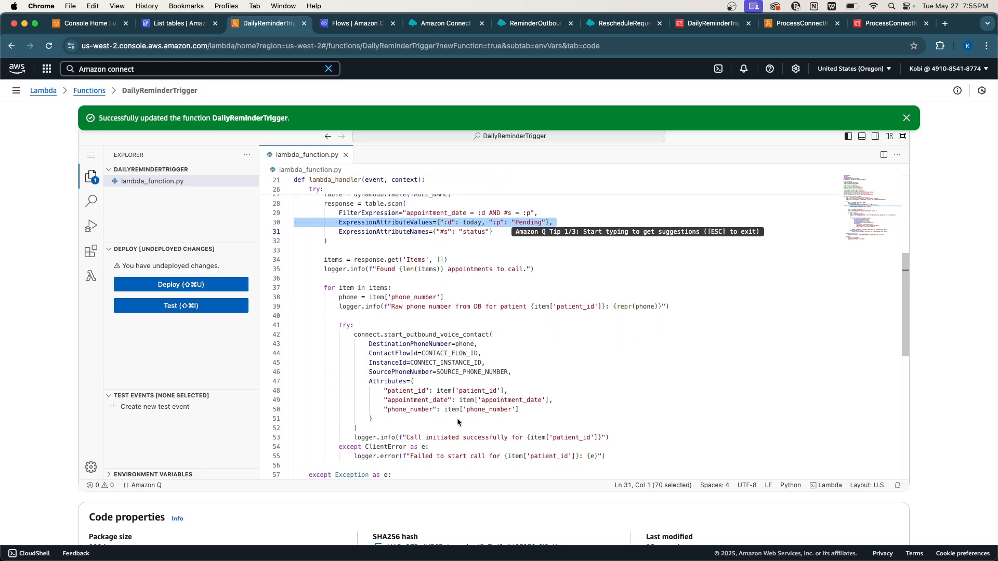
left_click(421, 329)
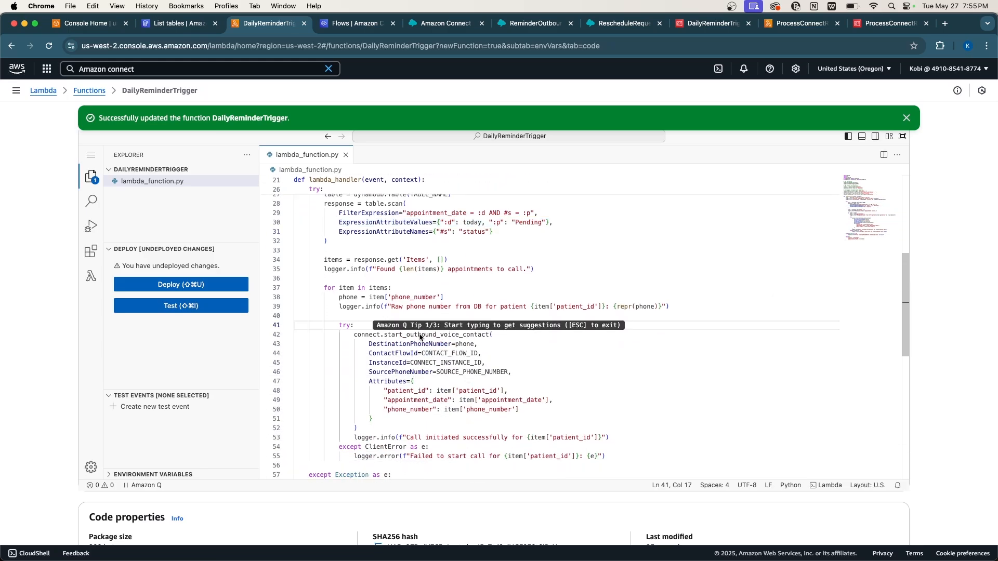
double_click(421, 335)
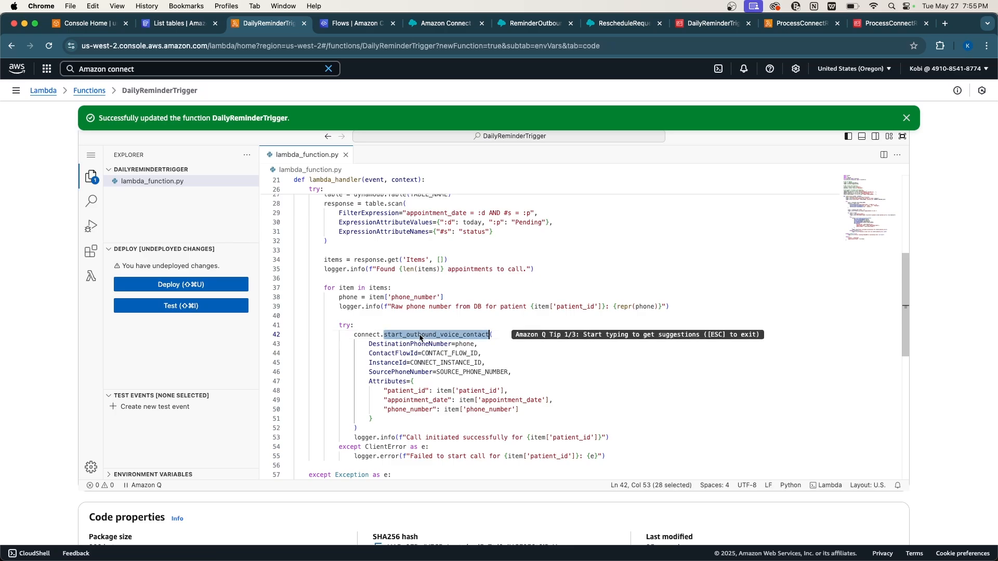
left_click(456, 355)
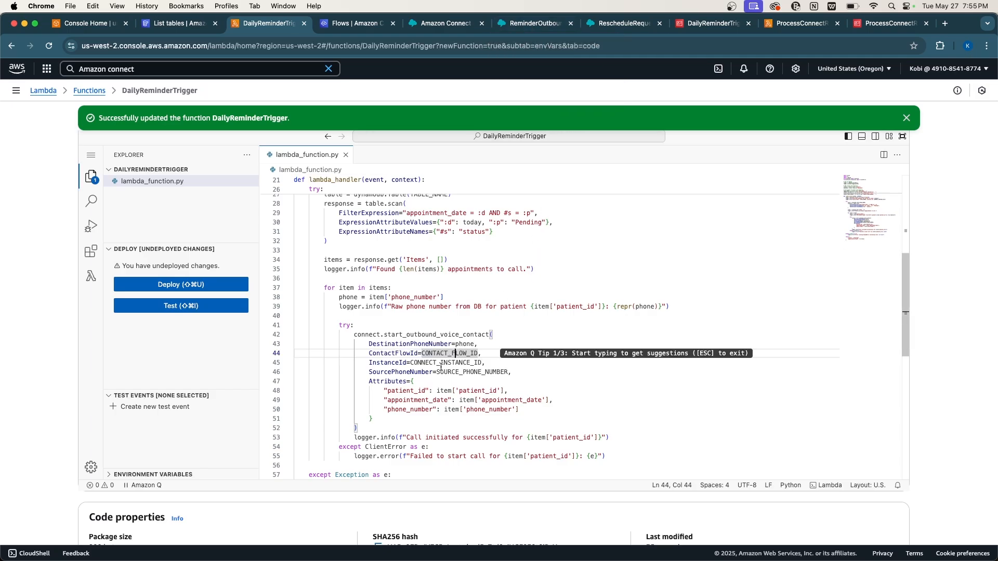
double_click(451, 373)
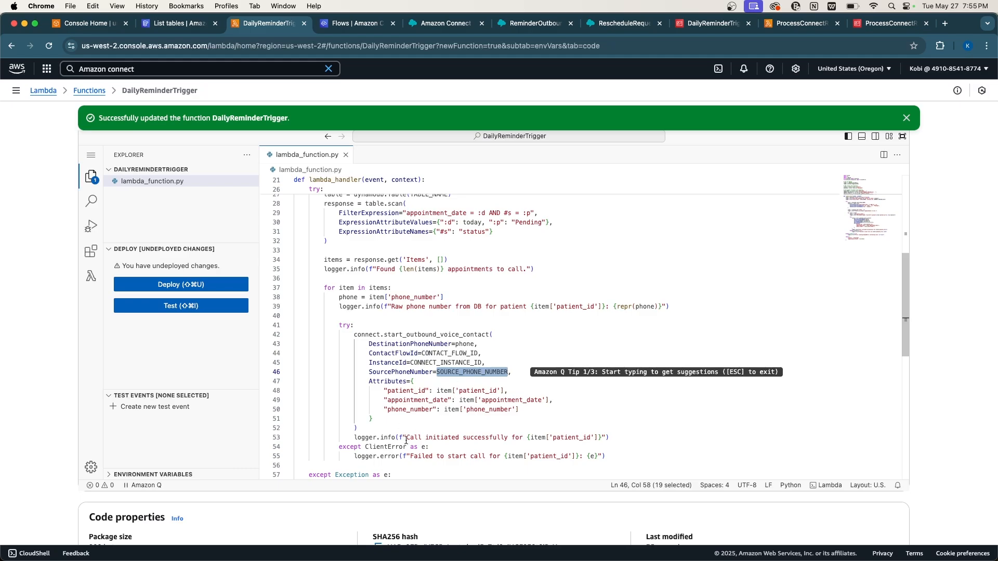
scroll(409, 399, "down", 2)
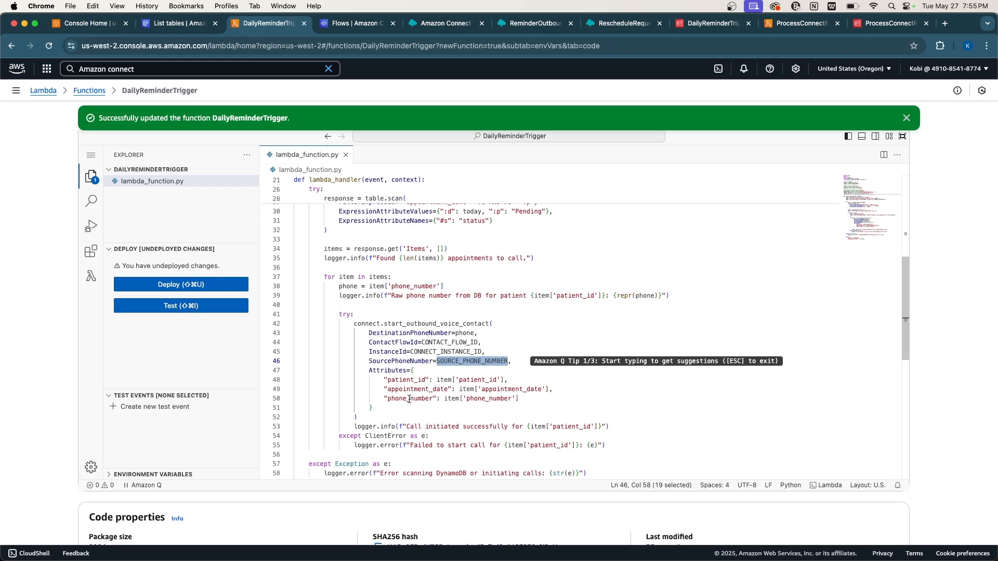
left_click(388, 408)
scroll(389, 409, "down", 3)
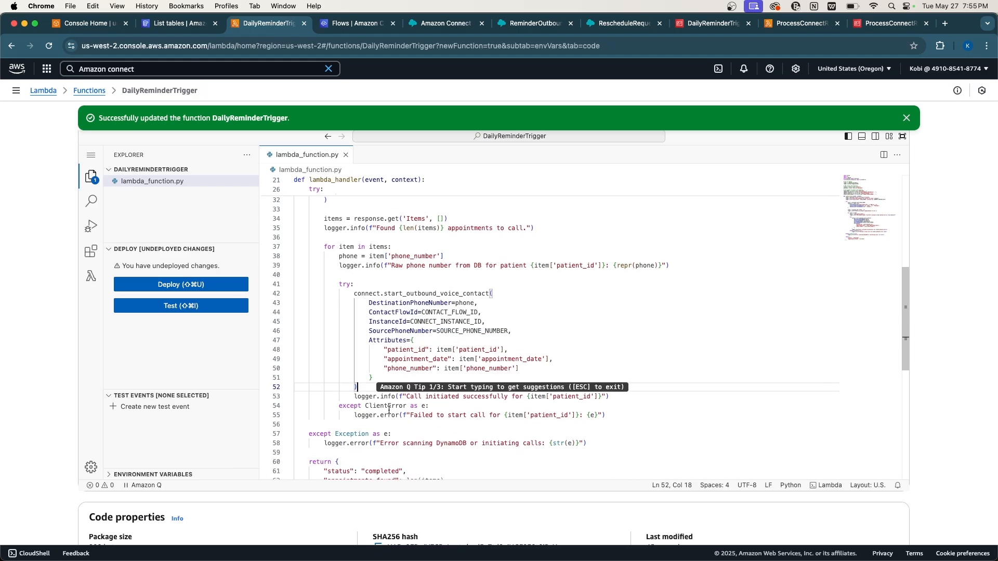
scroll(464, 324, "up", 10)
scroll(464, 325, "up", 5)
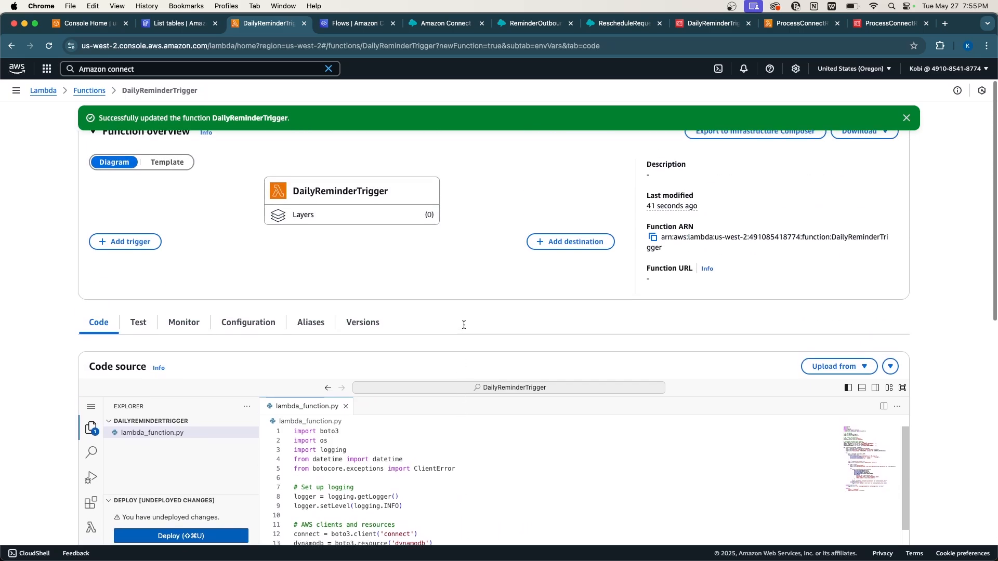
Pass the ReminderOutboundFlow tab and land on the RescheduleRequestTaskFlow editor.
left_click(518, 27)
left_click(613, 27)
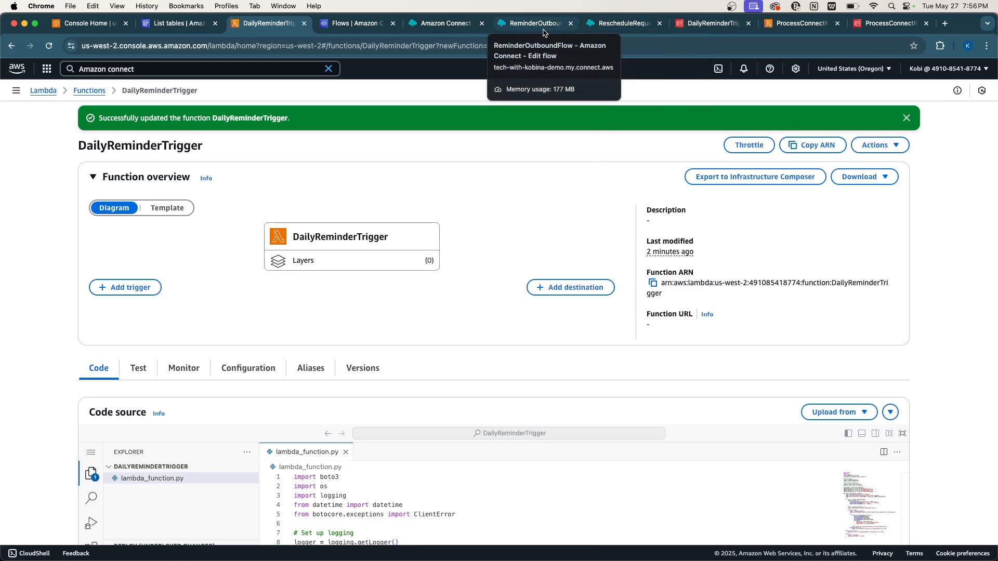
left_click(623, 24)
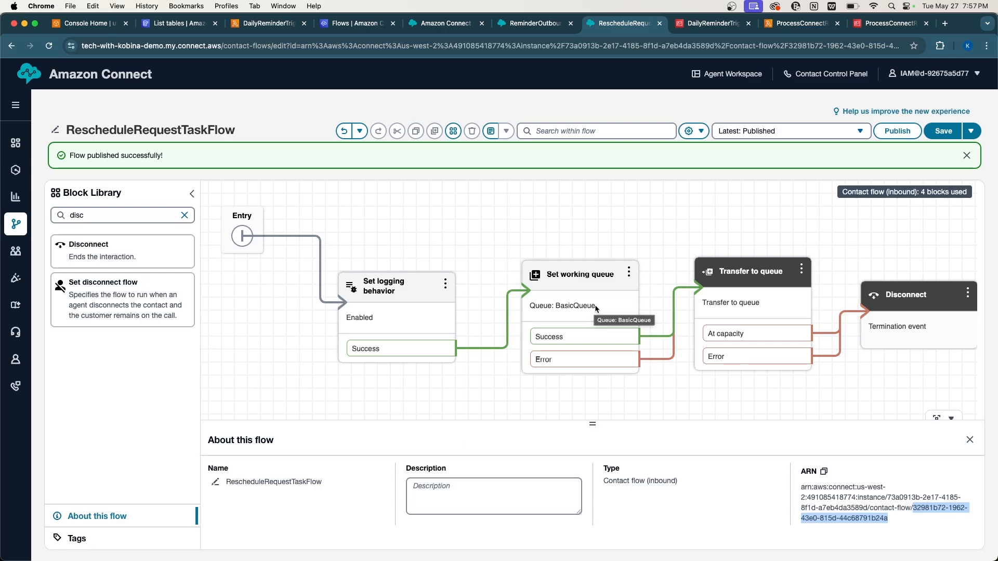
Shift the Set working queue block left, then view the Routing > Queues page in a new tab.
mouse_move(596, 308)
left_mouse_down()
mouse_move(569, 304)
mouse_move(578, 303)
left_mouse_up()
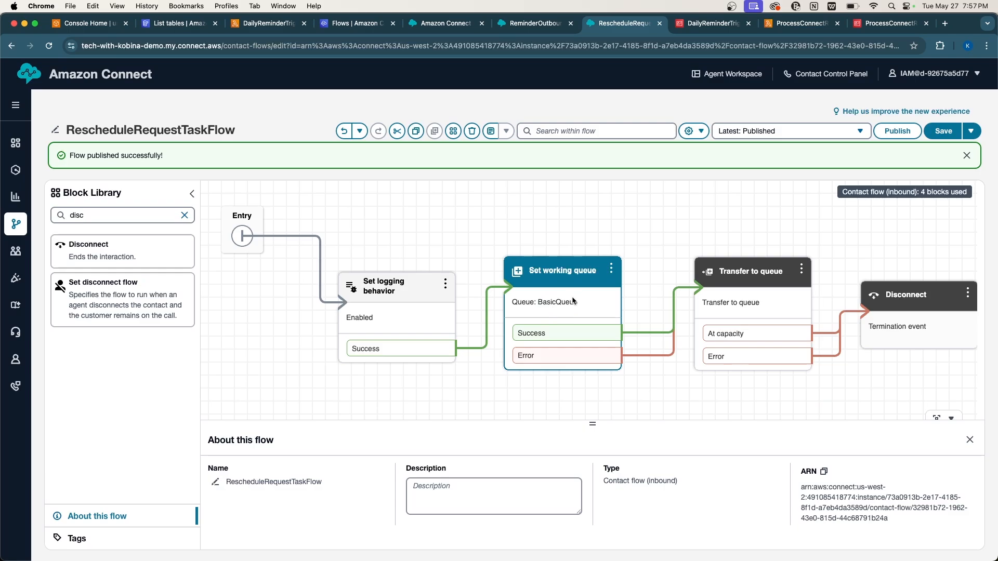
left_click(471, 240)
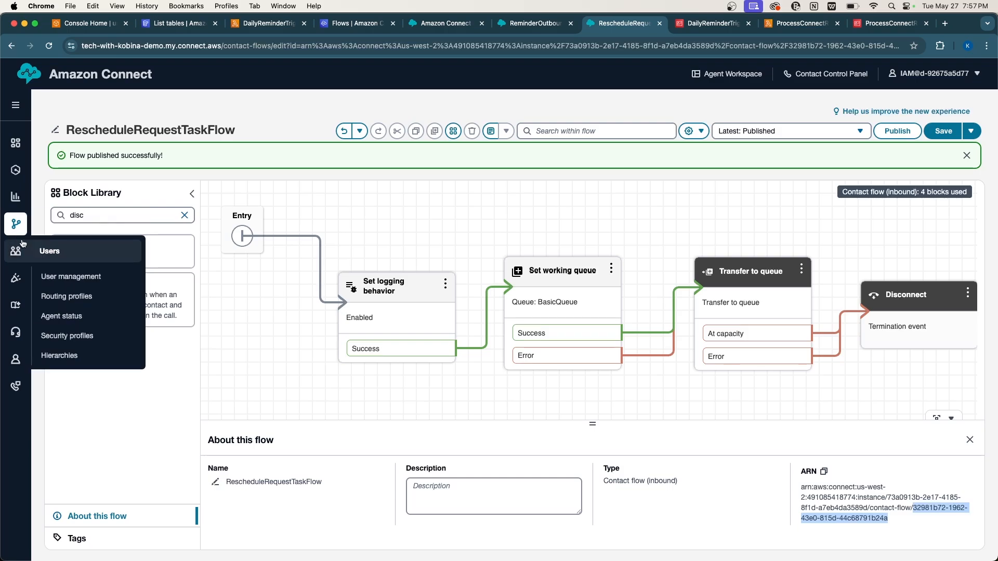
mouse_move(16, 231)
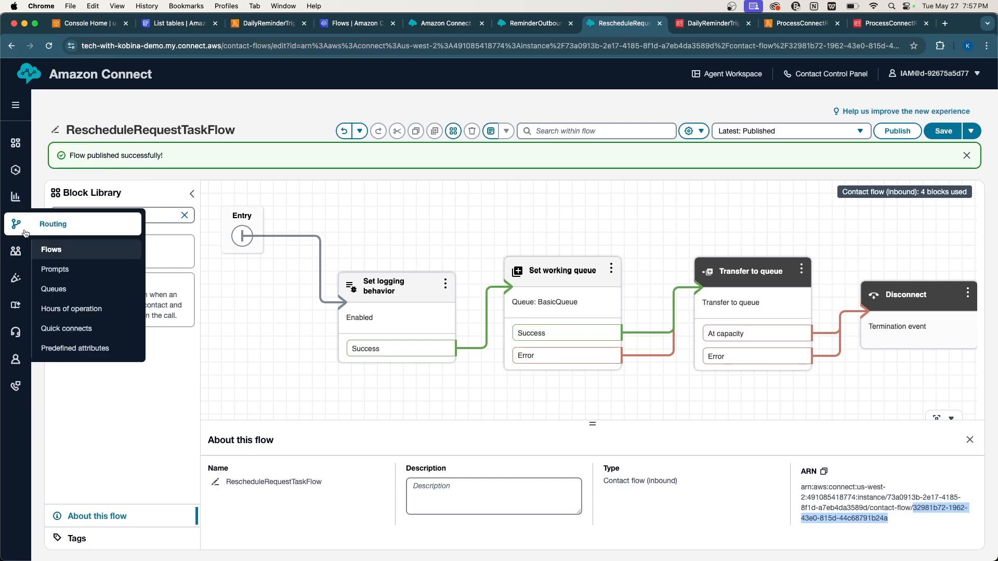
right_click(57, 289)
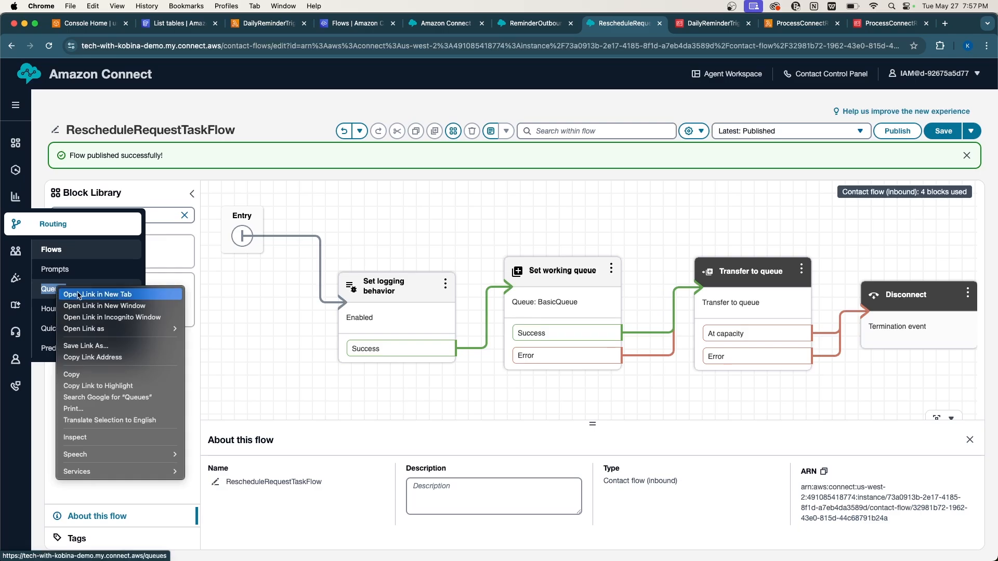
left_click(79, 295)
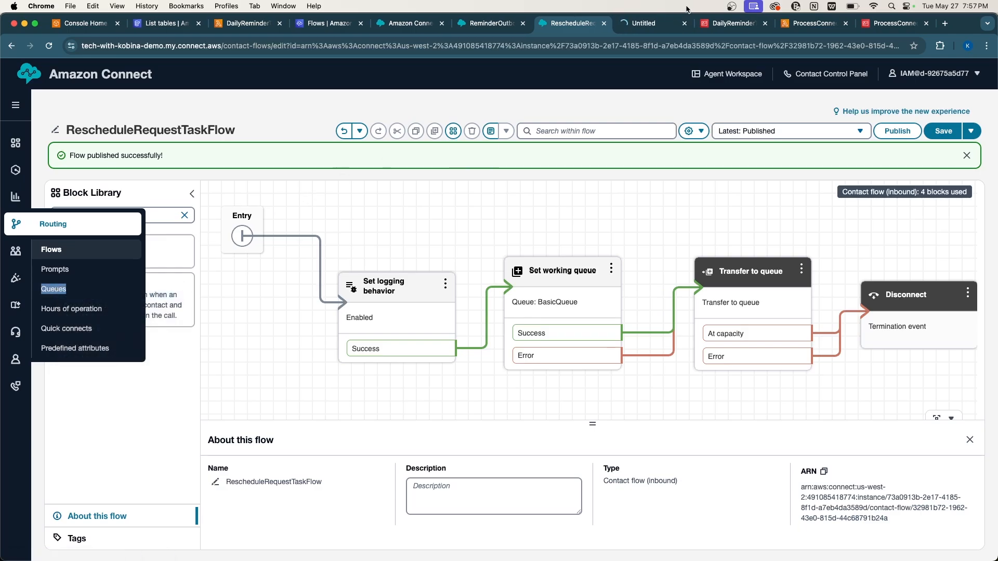
left_click(645, 22)
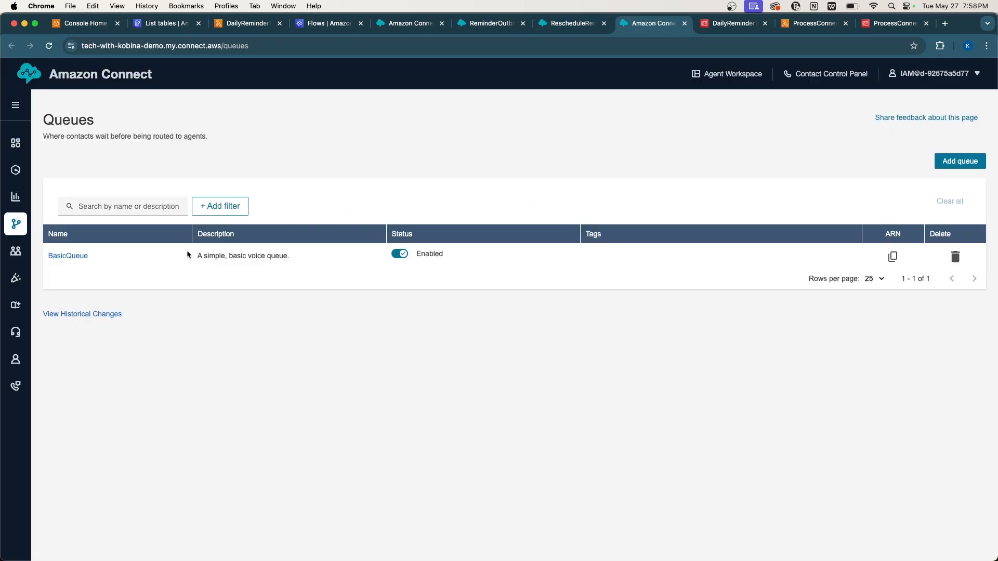
Save BasicQueue with the claimed number as outbound caller ID and Default outbound caller flow.
left_click(70, 255)
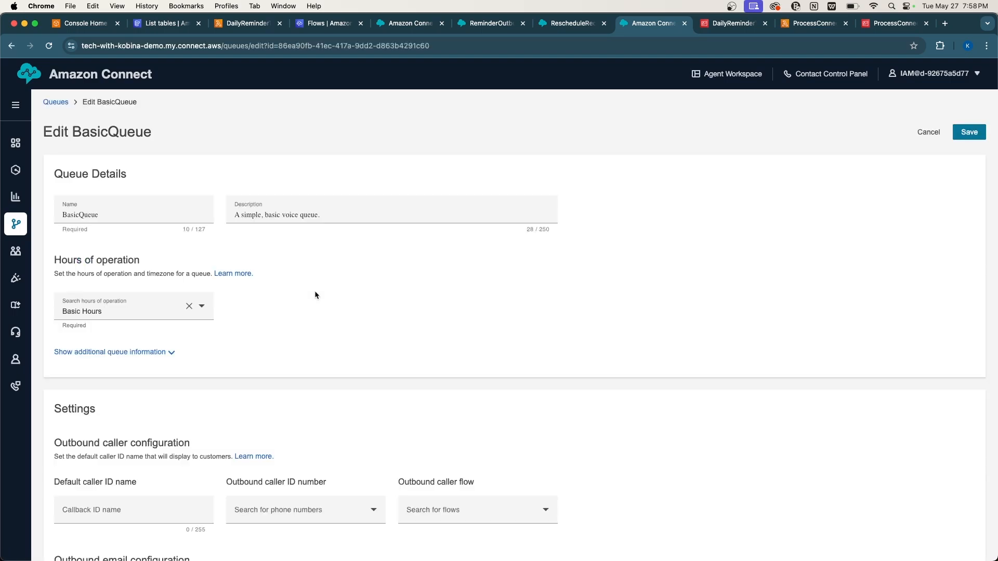
scroll(315, 295, "down", 3)
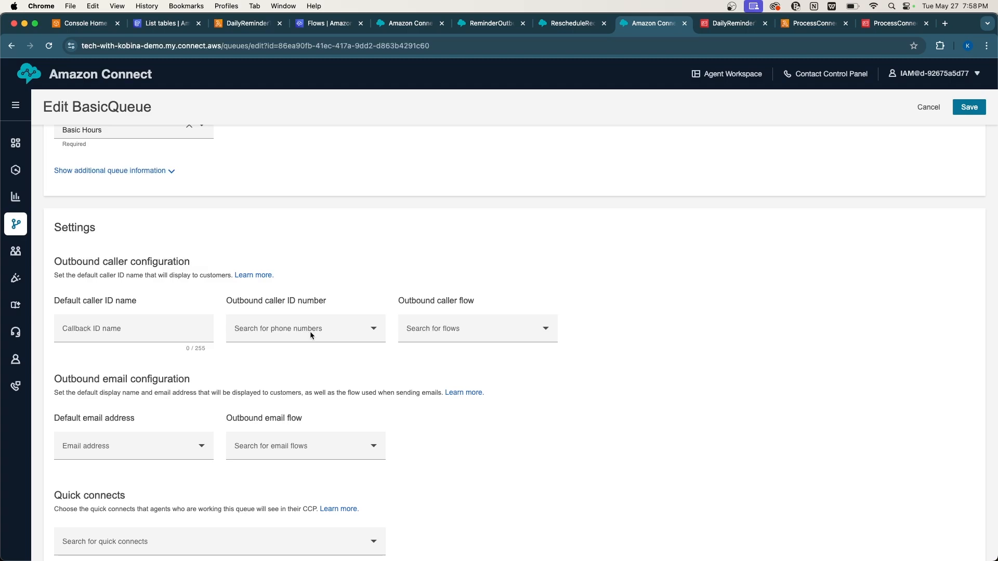
left_click(309, 332)
left_click(287, 352)
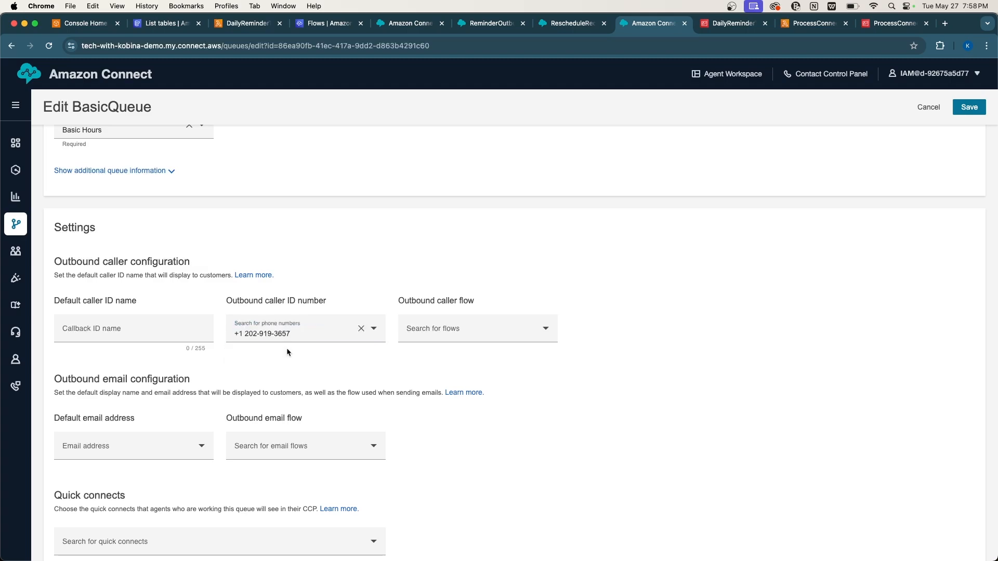
left_click(433, 330)
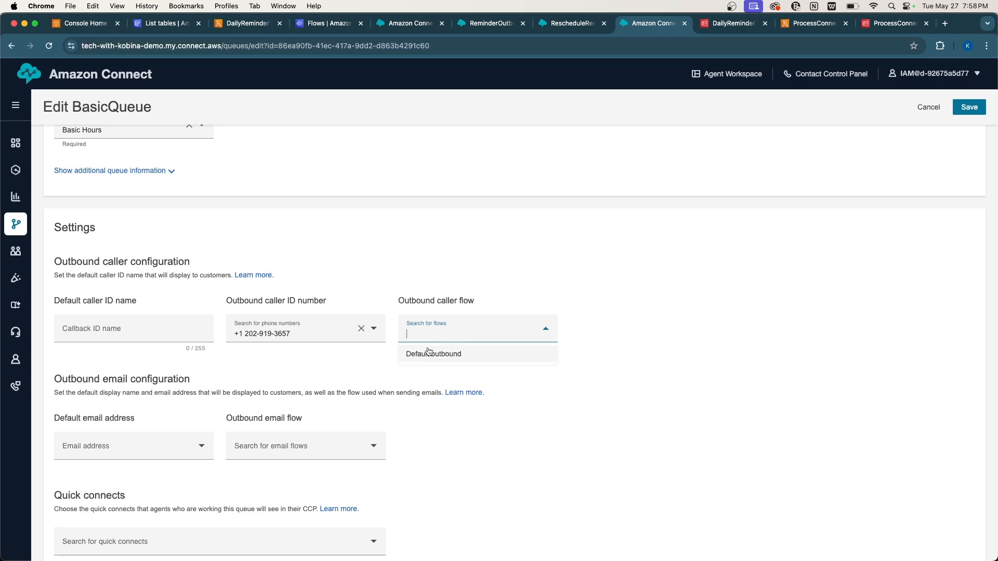
left_click(428, 352)
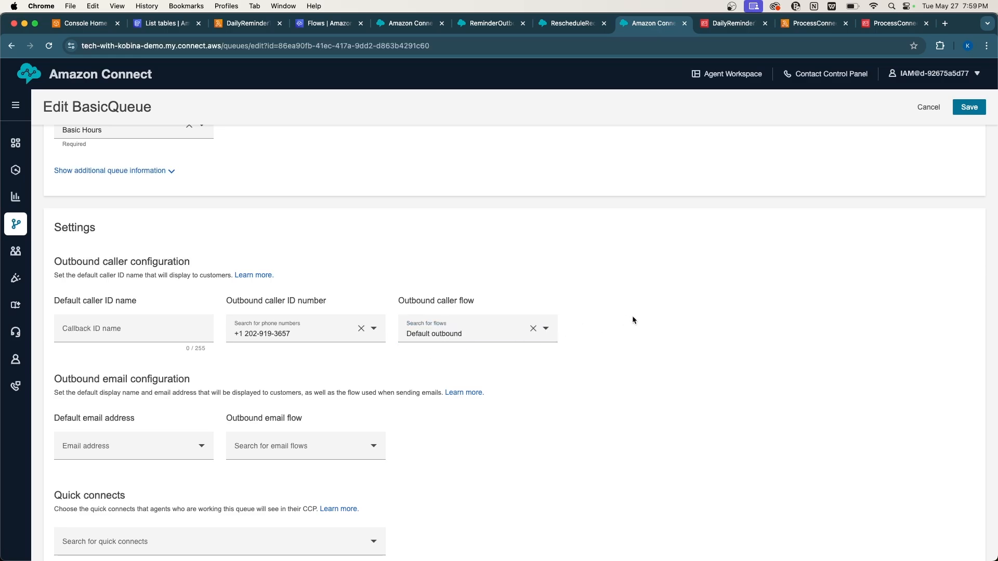
scroll(632, 320, "up", 4)
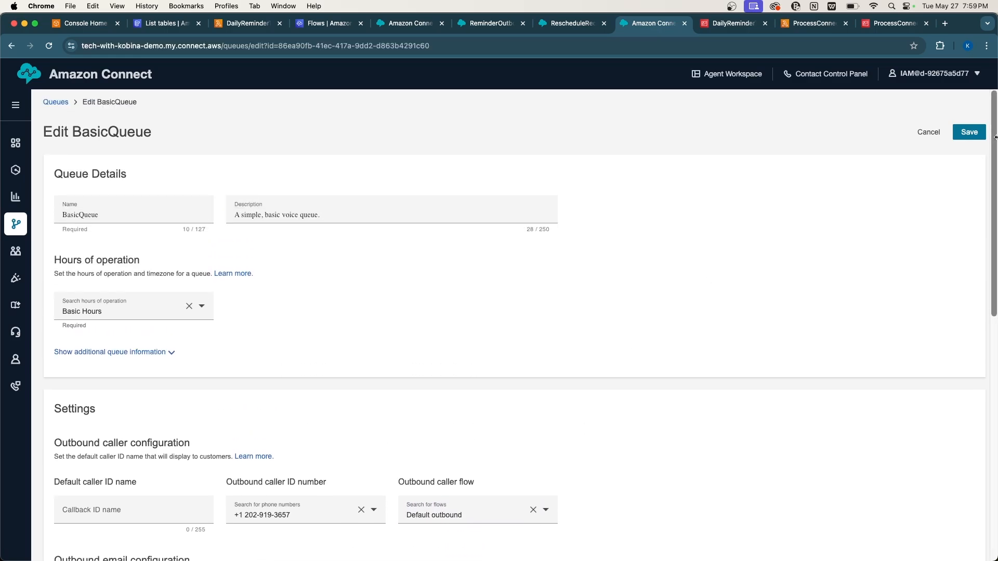
left_click(969, 132)
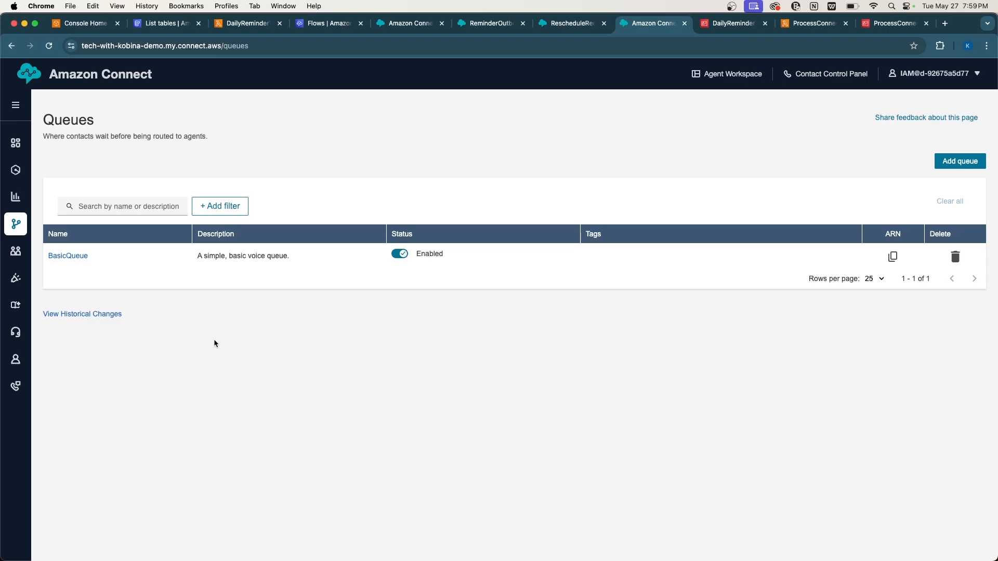
In the DynamoDB tab, explore the items of the PatientAppointments table.
left_click(162, 24)
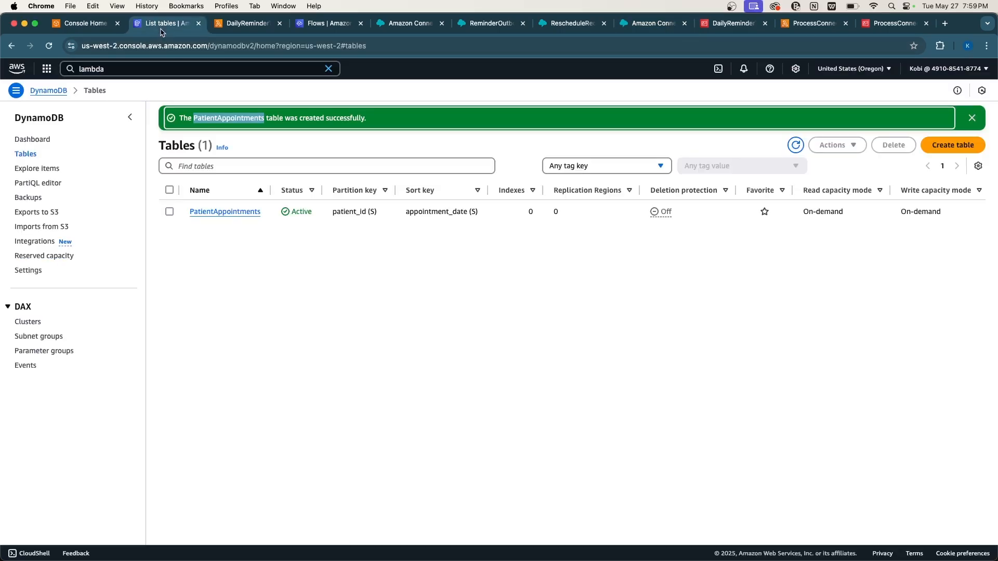
left_click(254, 212)
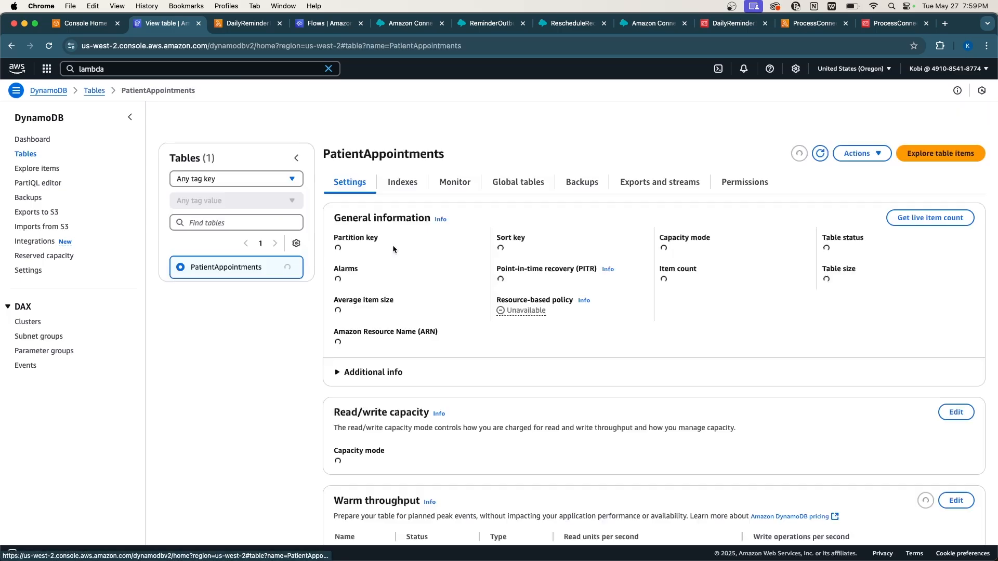
left_click(904, 131)
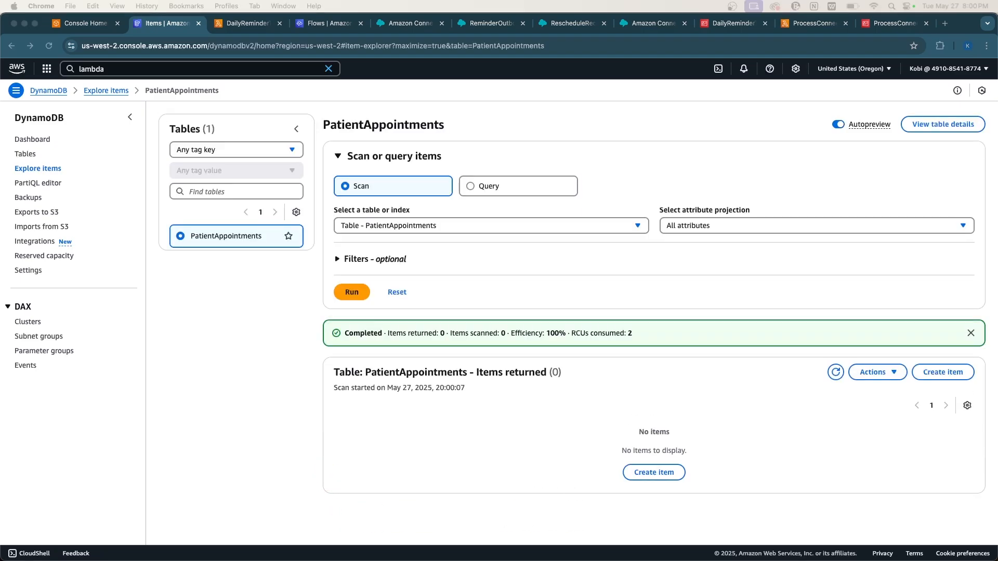
Start a new item in JSON view, paste the appointment JSON, and change the date to 2025-05-27.
left_click(644, 473)
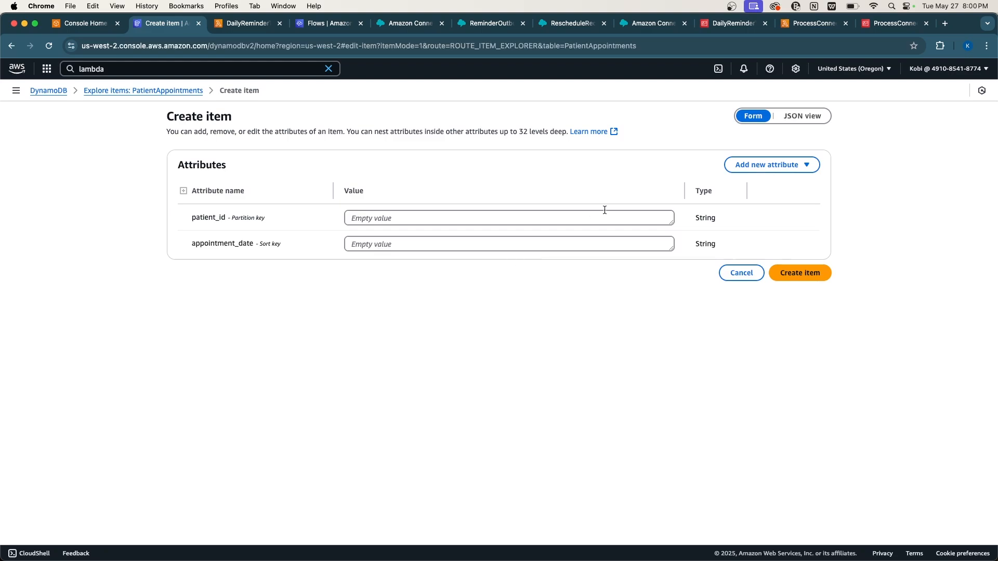
left_click(783, 121)
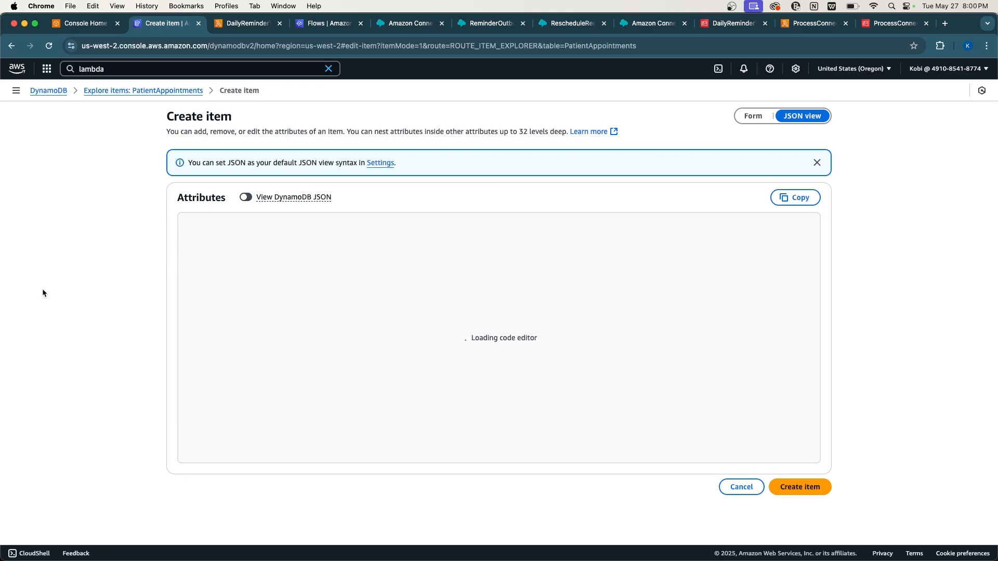
left_click_drag(213, 250, 205, 218)
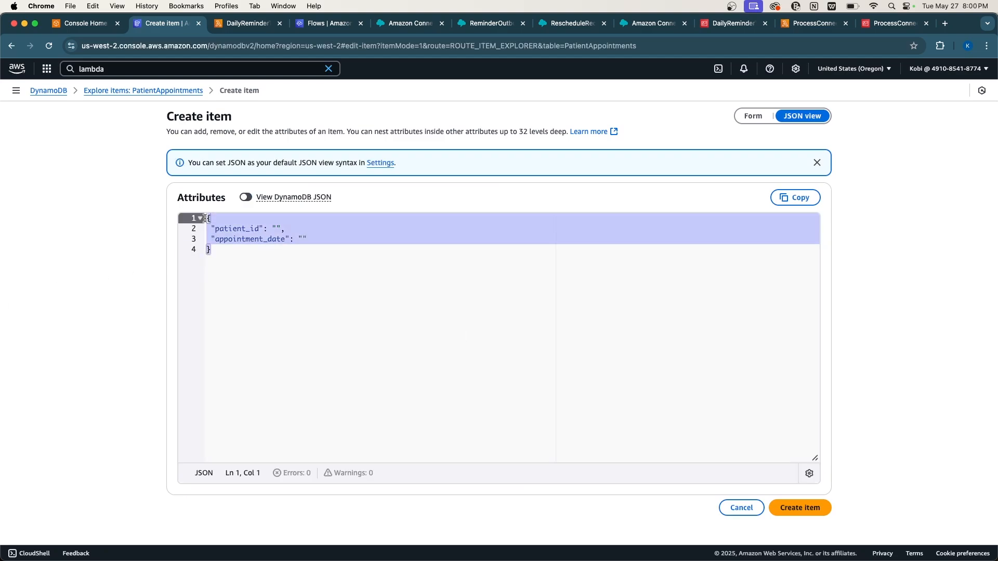
key("super+v")
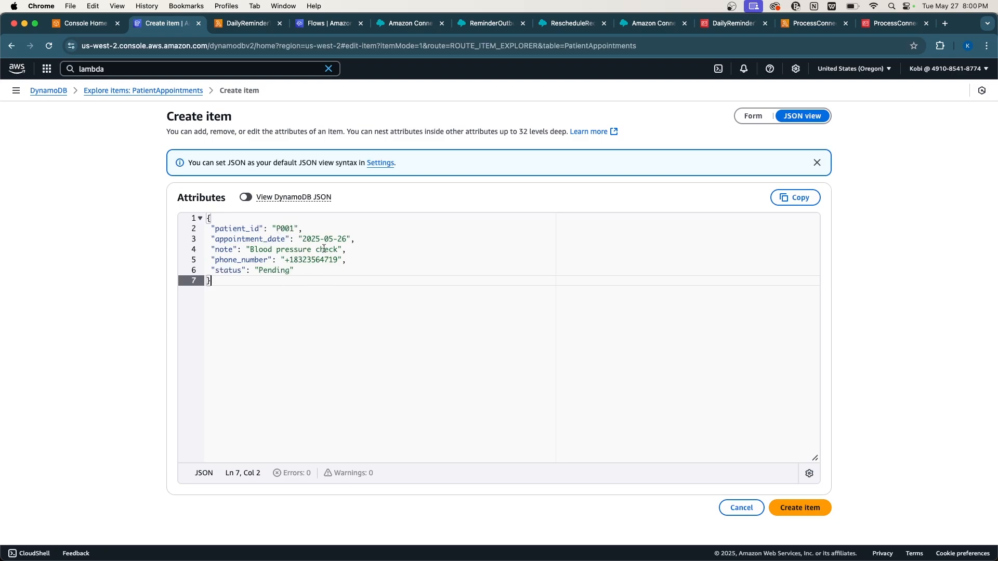
left_click(346, 241)
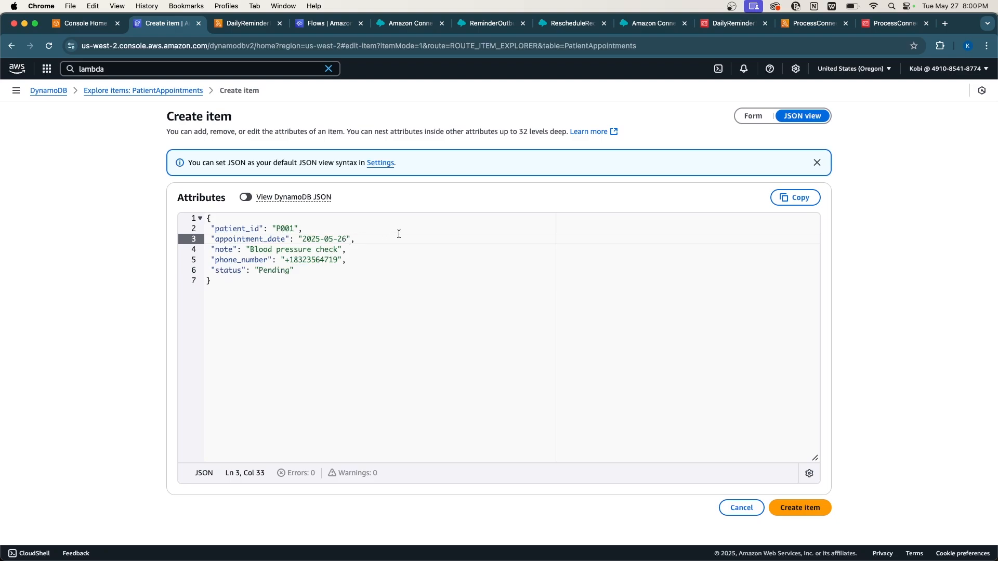
key("BackSpace")
type("7")
Review the Pending status and phone number, create the item, and place Google Voice beside the console.
double_click(280, 270)
double_click(322, 259)
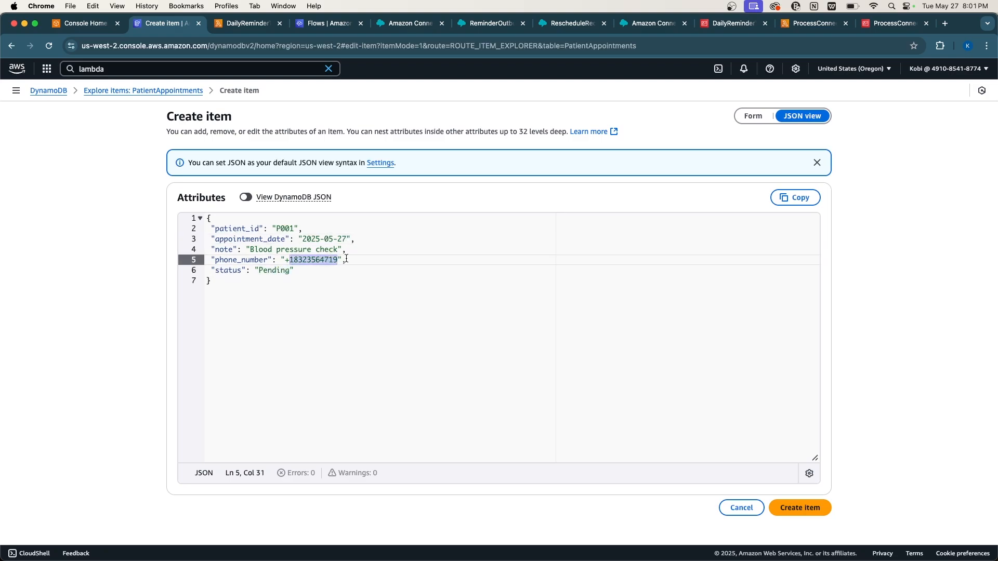
double_click(305, 260)
left_click(289, 274)
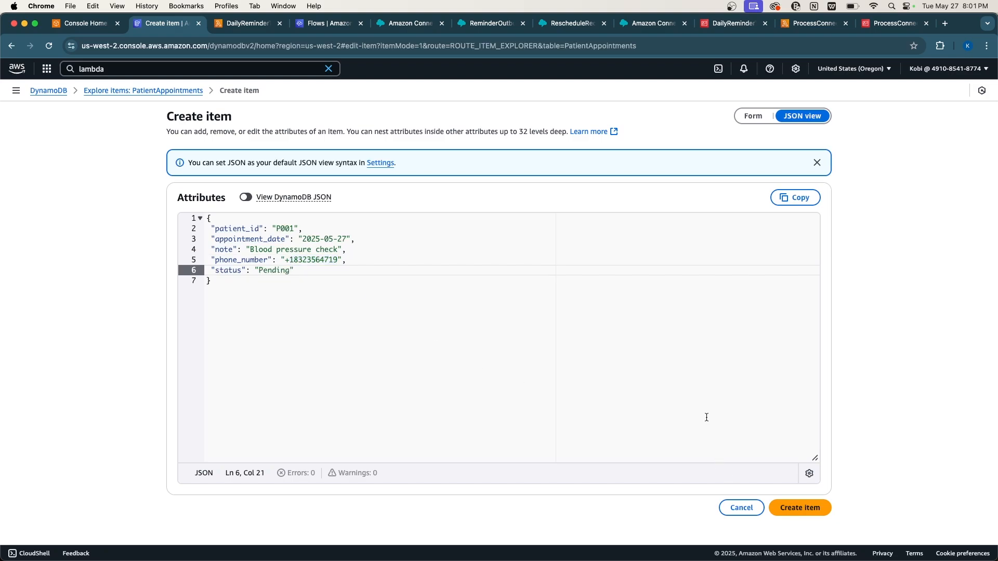
left_click_drag(224, 299, 207, 217)
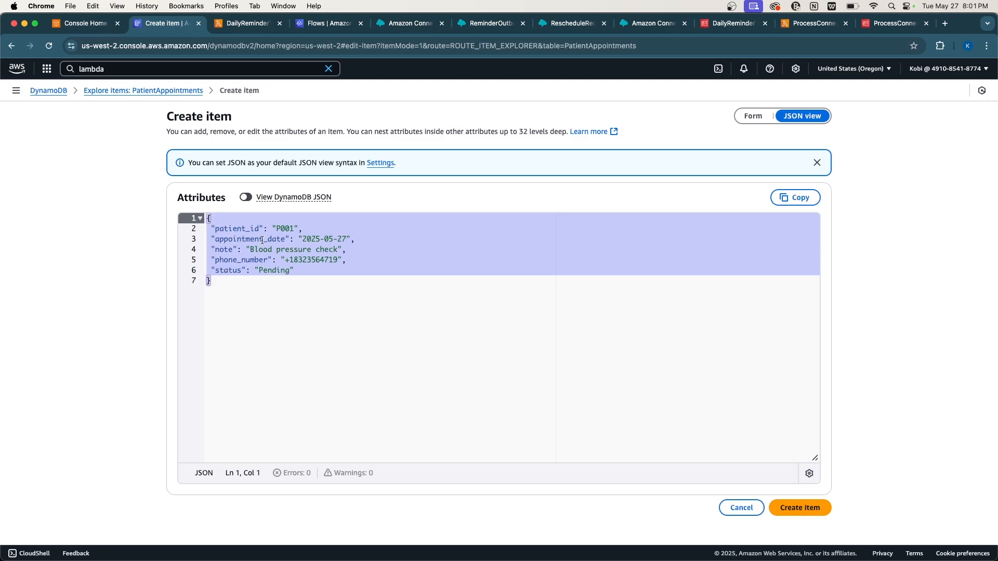
double_click(306, 261)
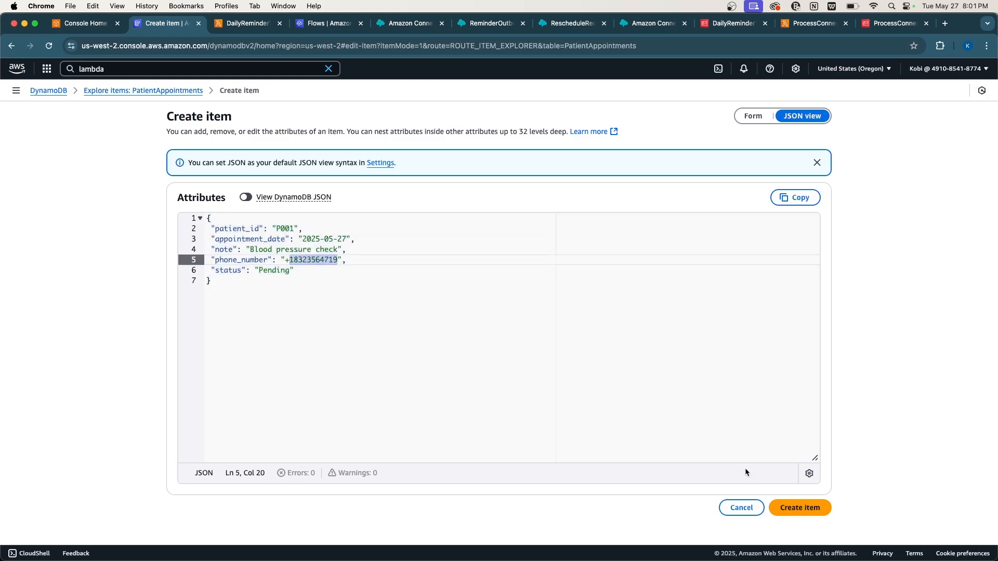
left_click(805, 513)
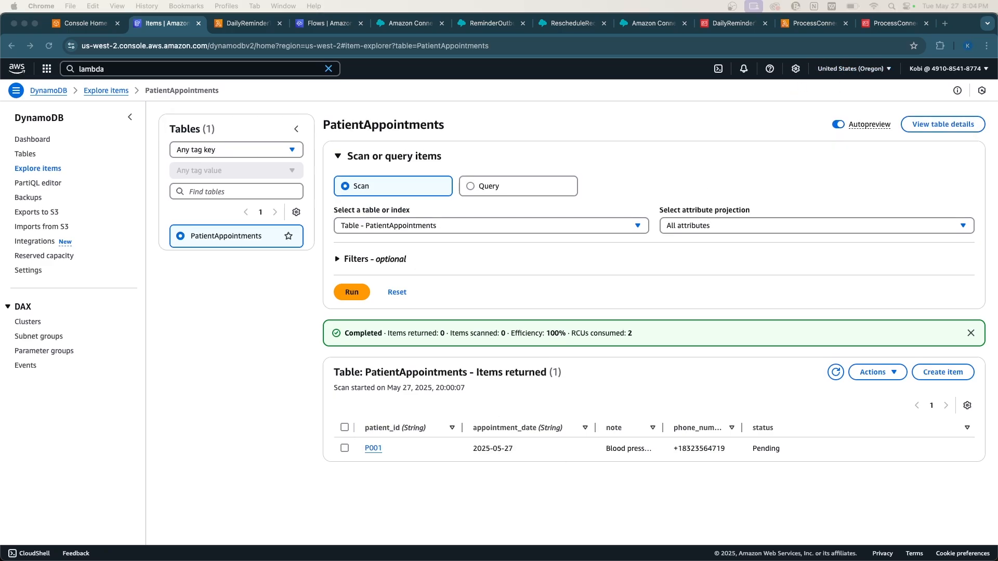
left_click_drag(0, 136, 894, 47)
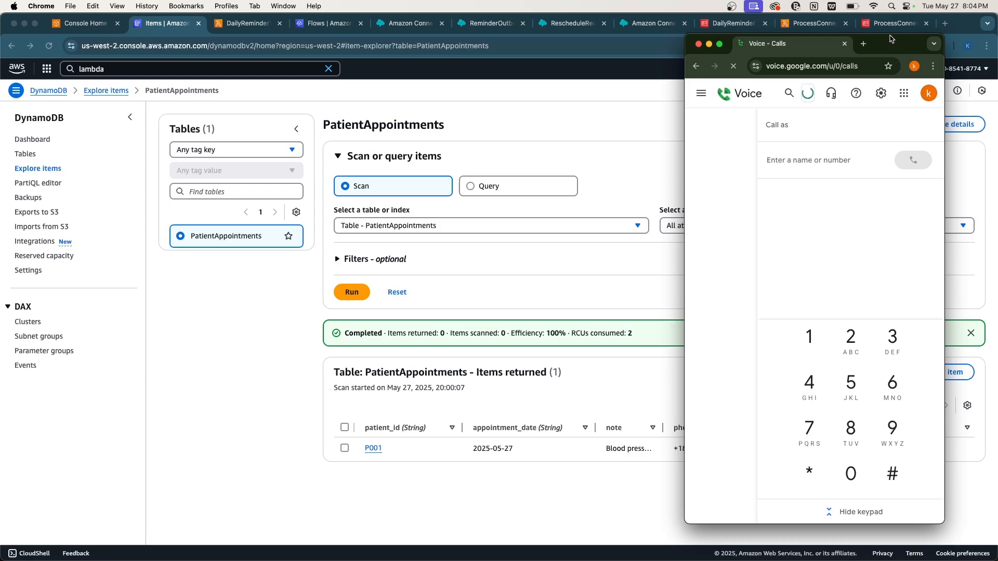
Stretch the Google Voice window to full height and wider, then return to DailyReminderTrigger.
left_click_drag(889, 34, 889, 14)
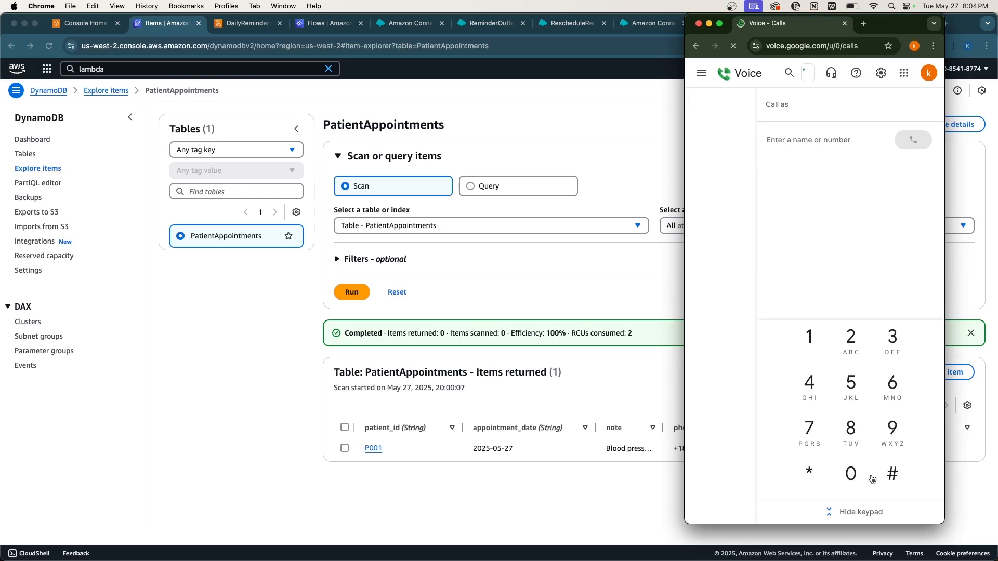
left_click_drag(850, 524, 850, 560)
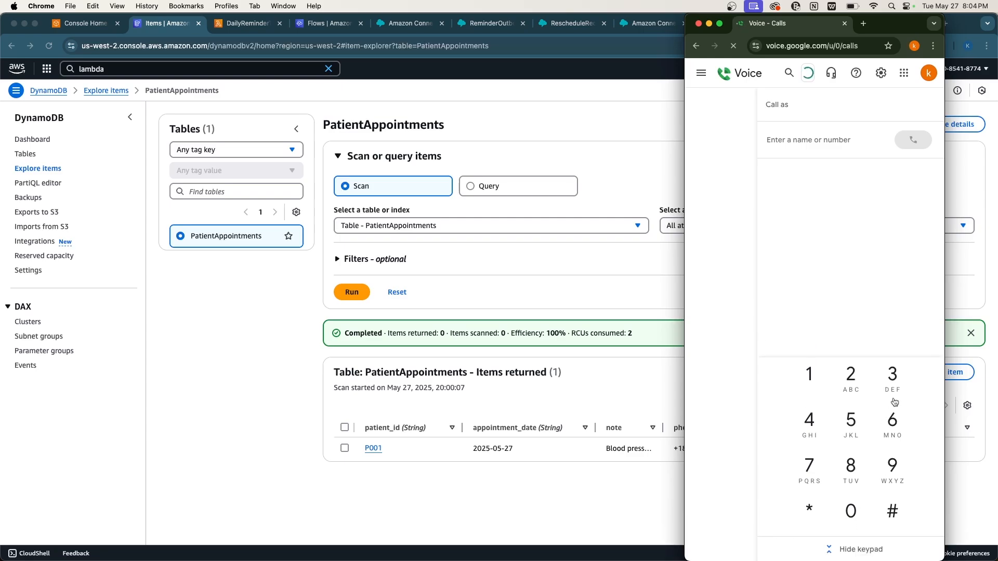
left_click_drag(945, 312, 997, 302)
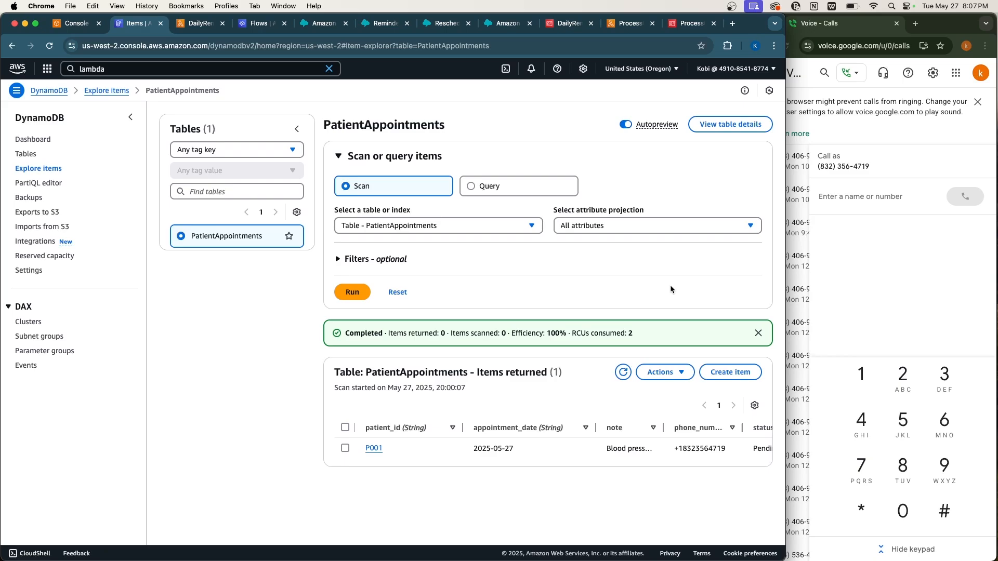
left_click(927, 248)
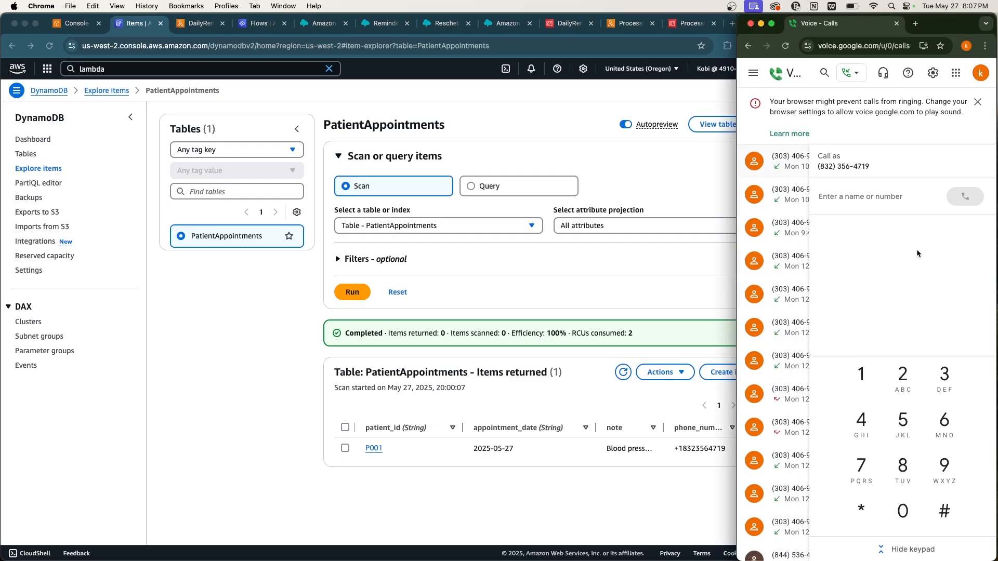
left_click(632, 286)
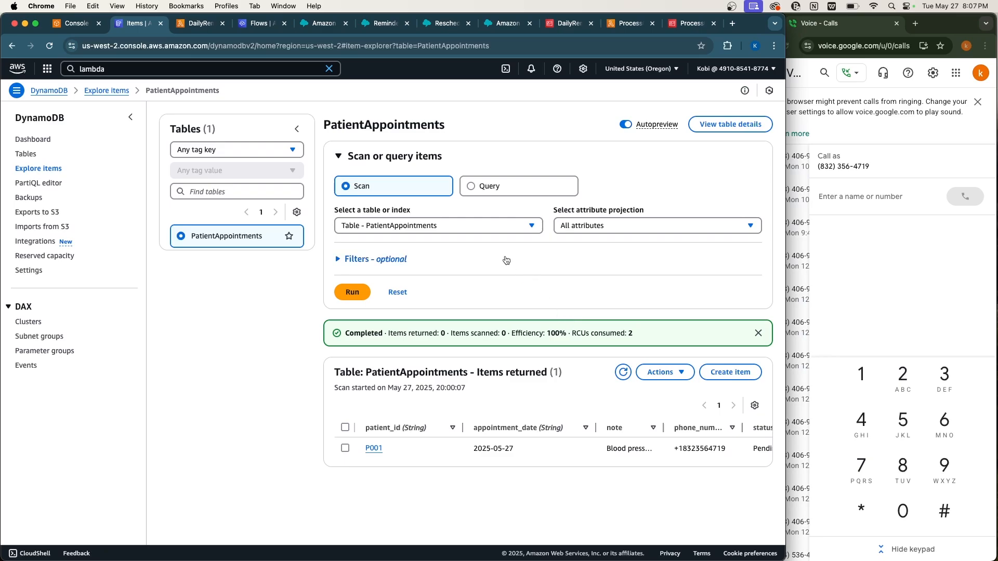
key("ctrl+Tab")
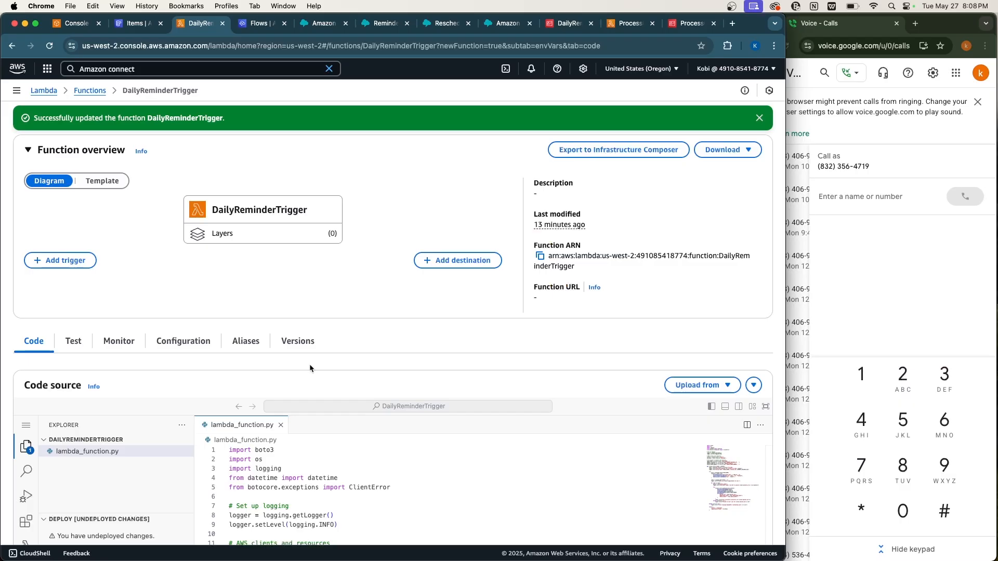
Deploy the DailyReminderTrigger code changes.
scroll(310, 364, "down", 5)
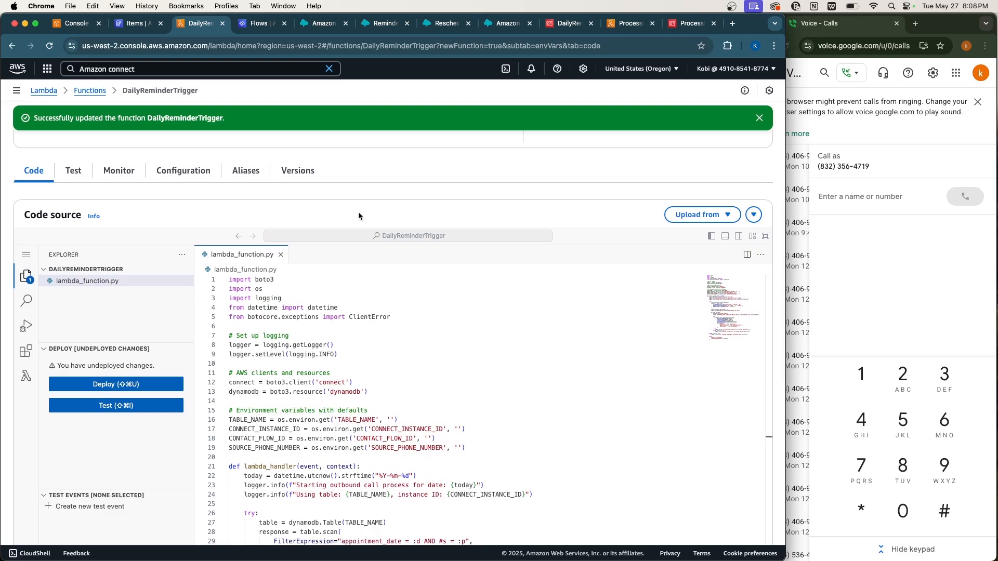
scroll(358, 214, "down", 2)
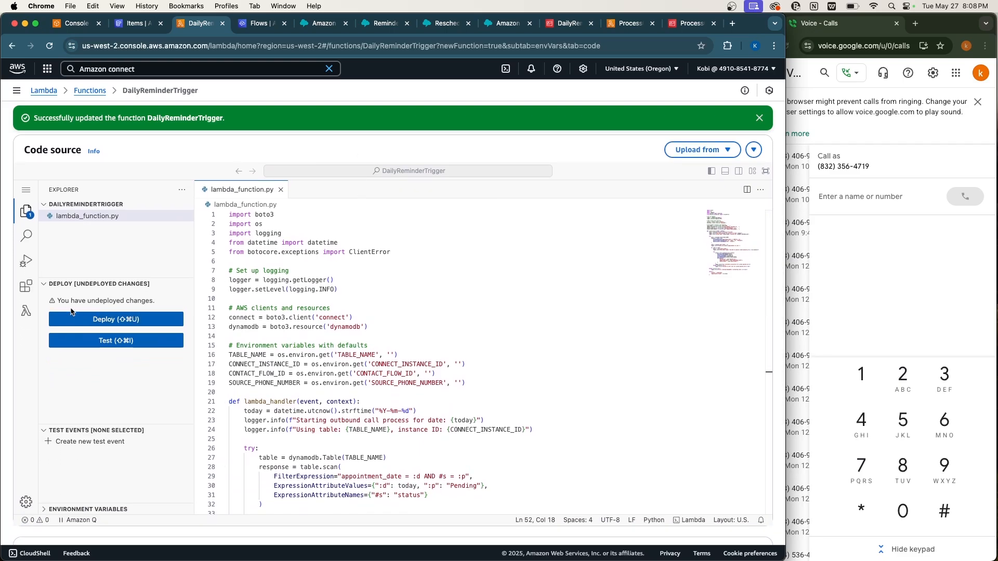
left_click(129, 320)
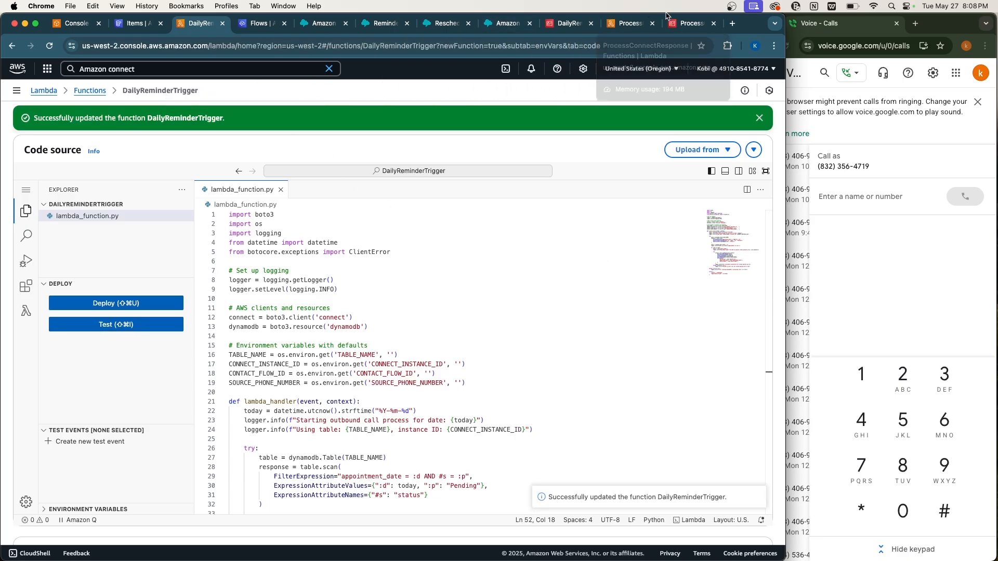
Deploy the ProcessConnectResponse function's lambda_function.py code from its Code tab.
left_click(631, 24)
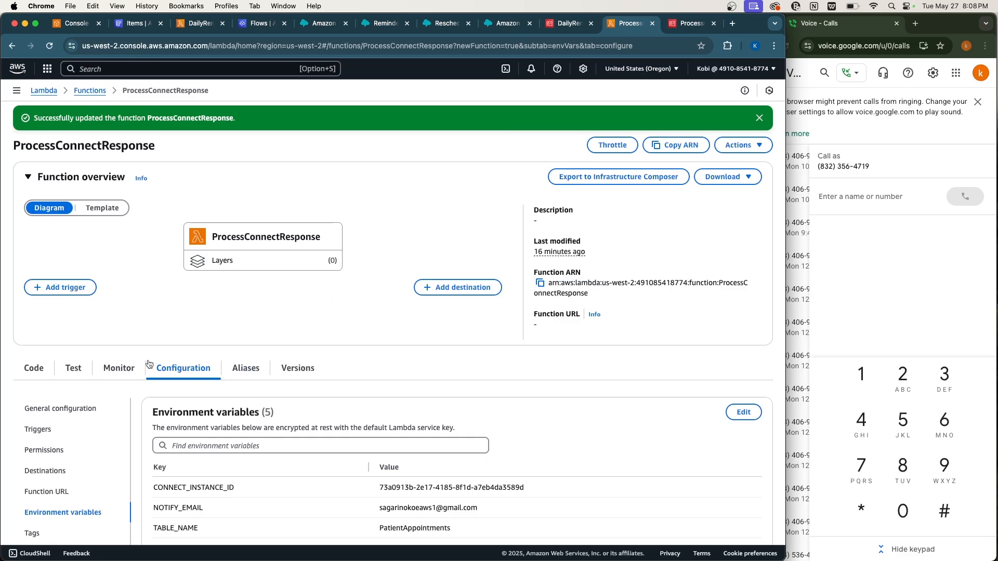
scroll(149, 364, "down", 2)
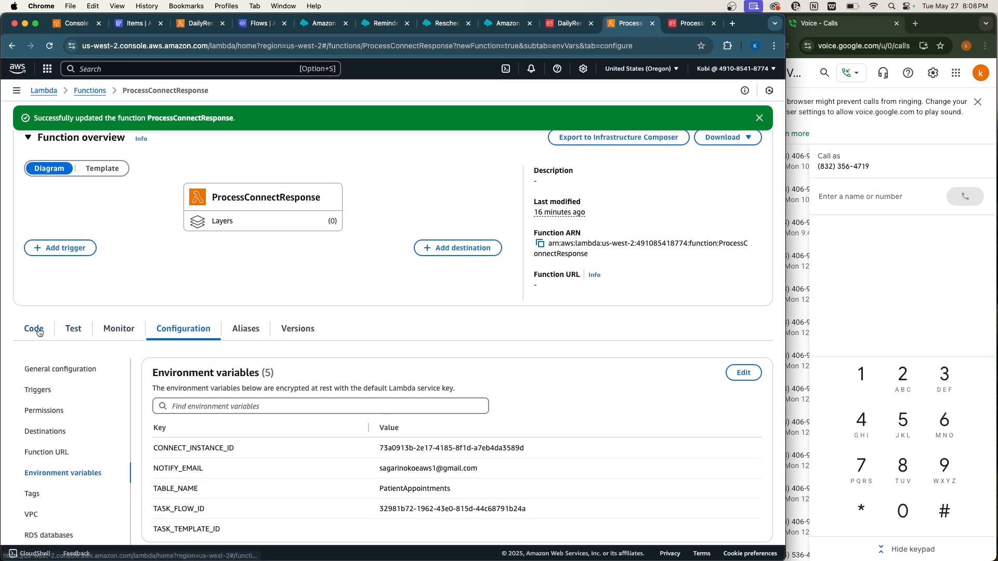
left_click(36, 332)
scroll(178, 350, "down", 5)
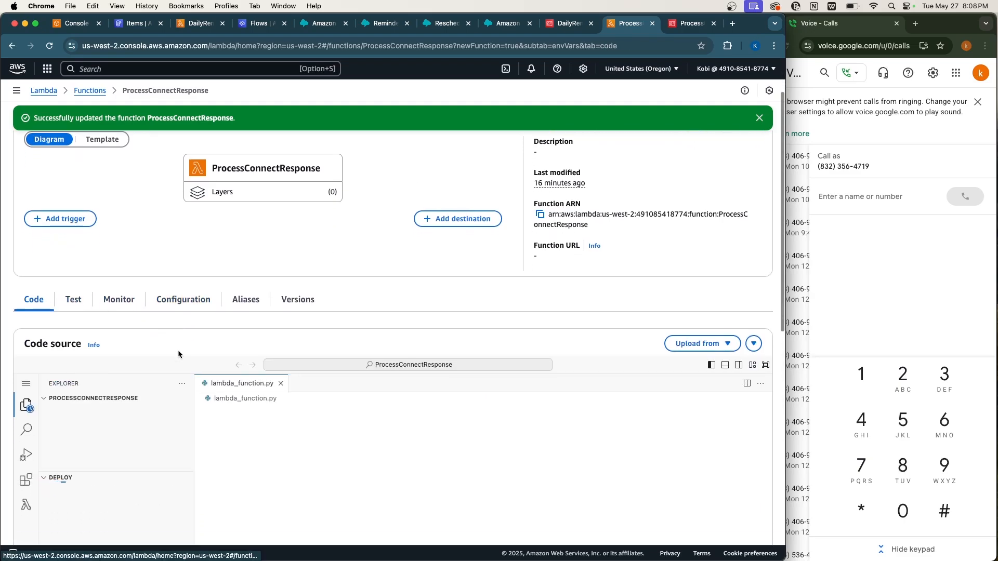
scroll(178, 354, "down", 1)
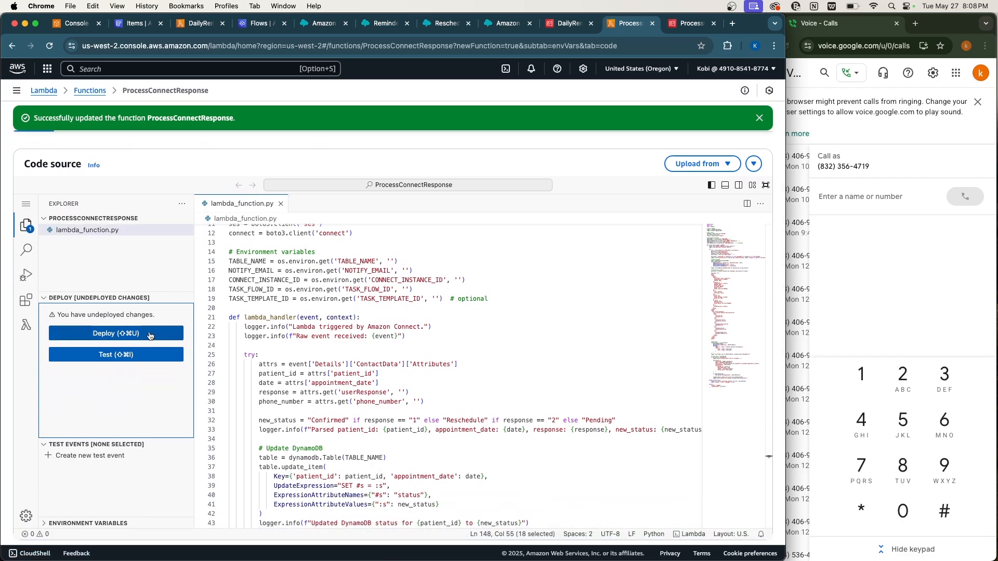
left_click(150, 334)
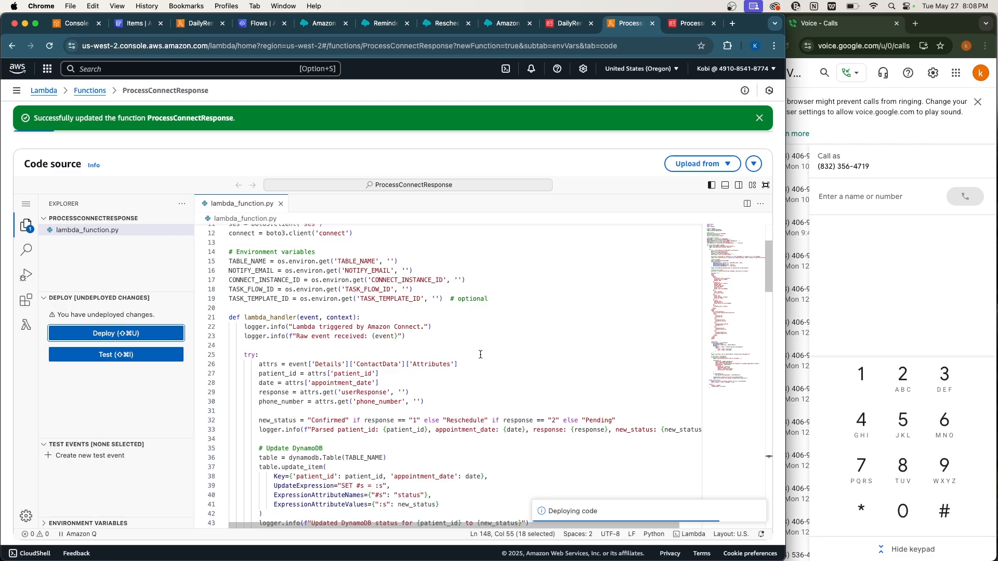
scroll(496, 191, "up", 5)
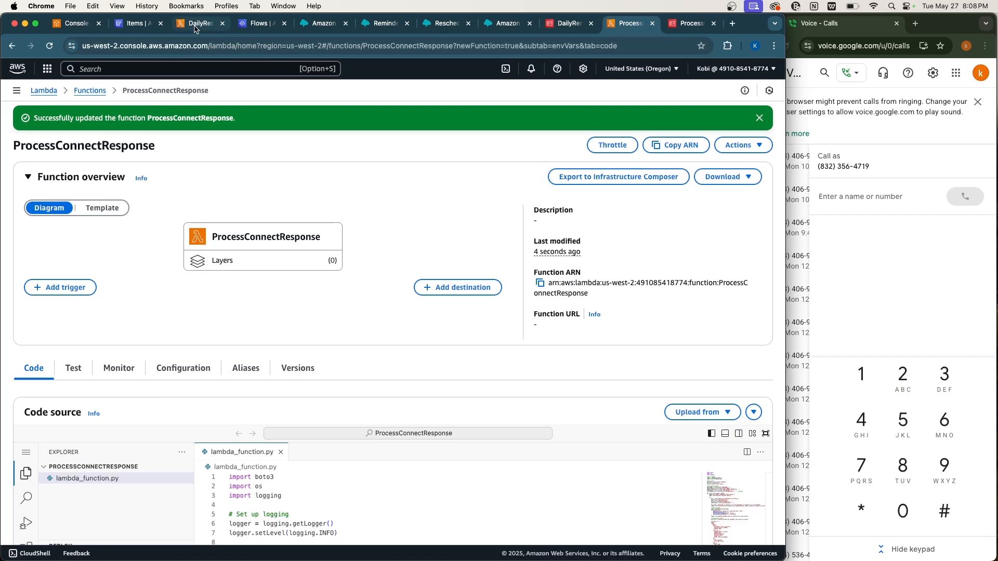
Return to DailyReminderTrigger and bring up its Test event options.
left_click(195, 29)
scroll(139, 230, "up", 5)
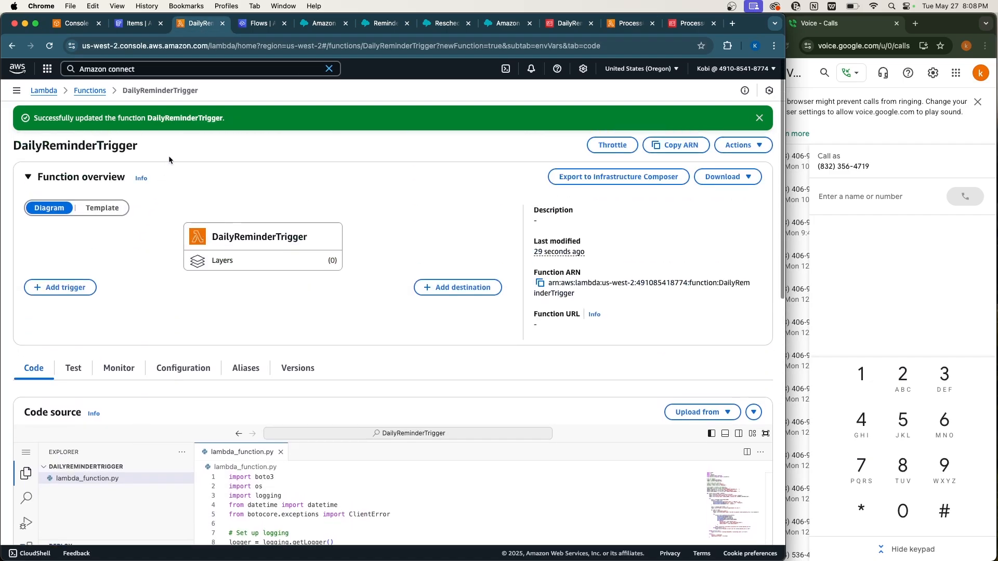
scroll(285, 330, "down", 4)
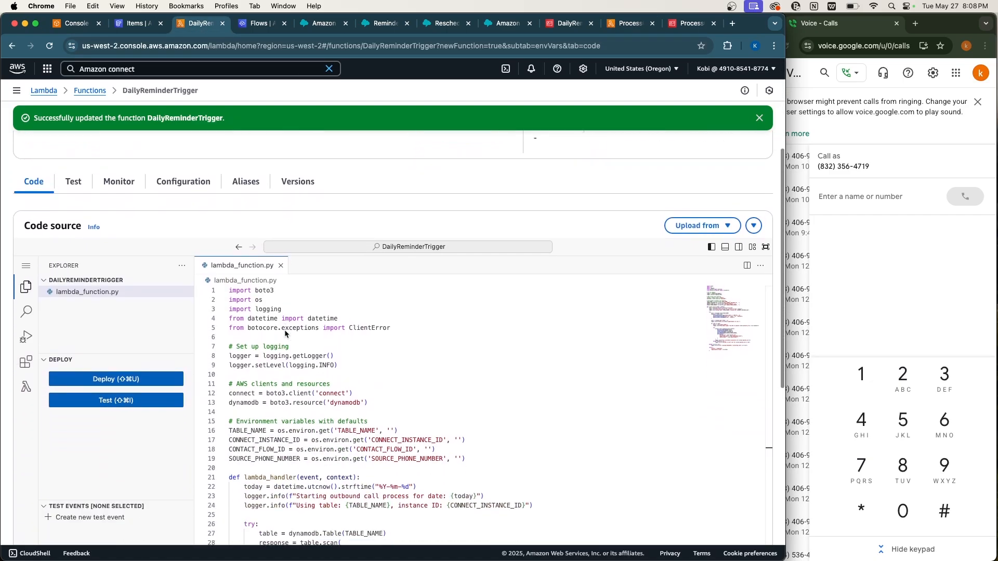
left_click(122, 399)
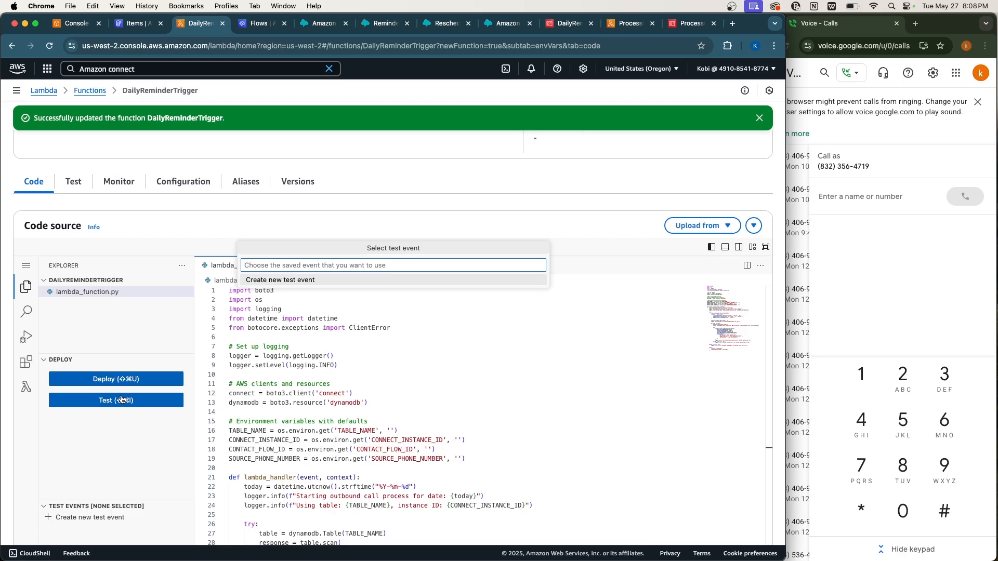
scroll(307, 436, "down", 5)
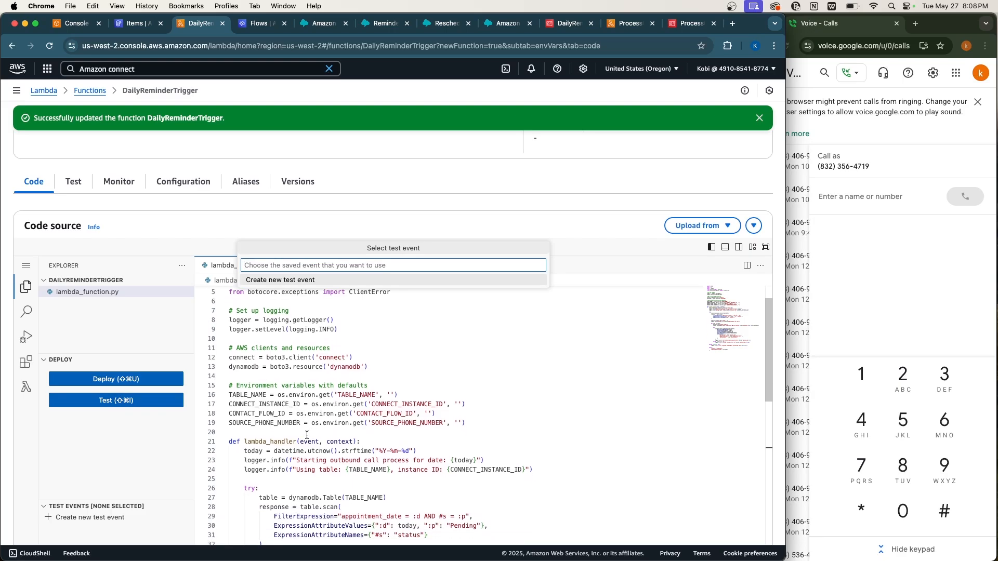
scroll(306, 435, "down", 1)
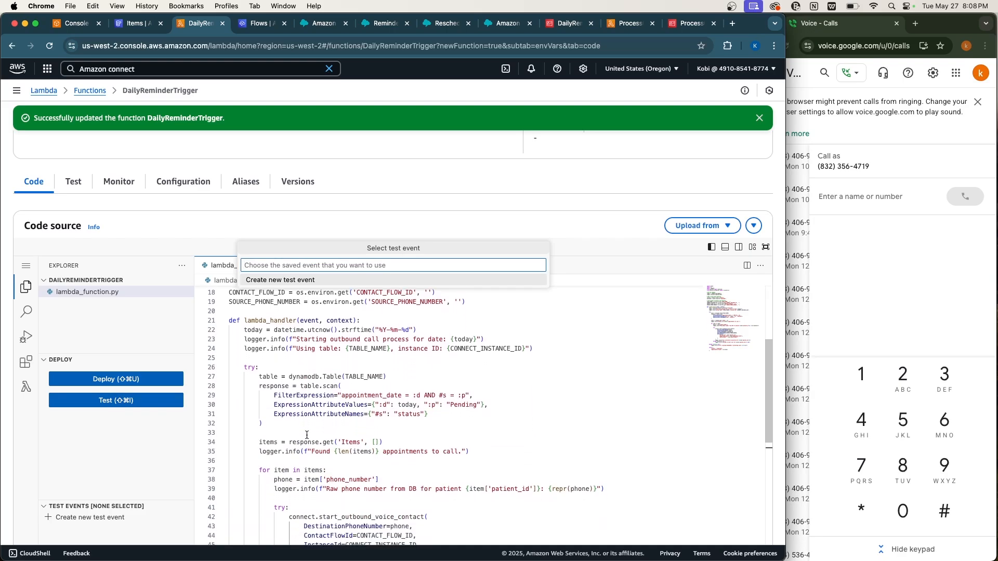
scroll(306, 435, "up", 5)
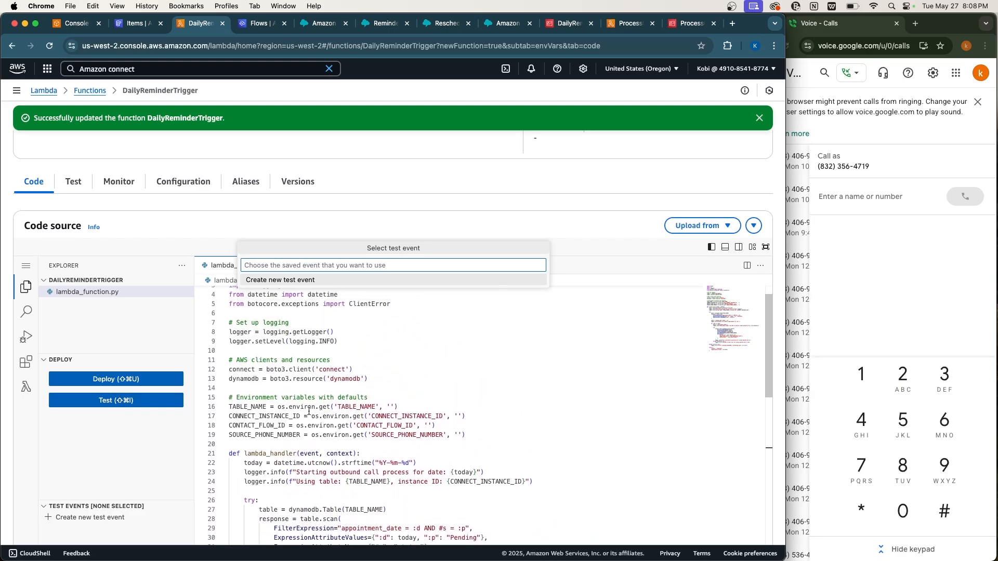
Create and save a test event named 'test', then run the function with it.
left_click(289, 280)
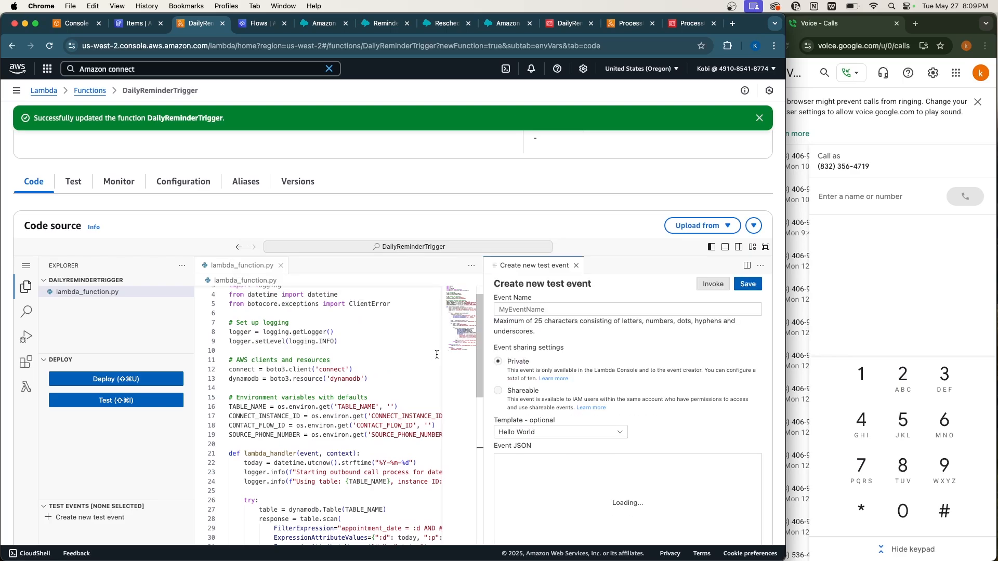
left_click(527, 306)
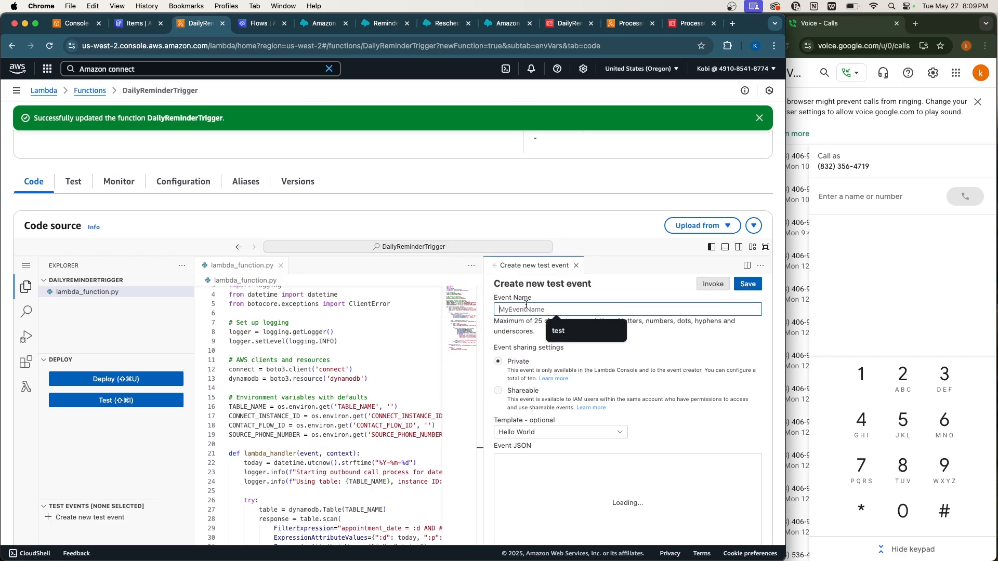
left_click(577, 329)
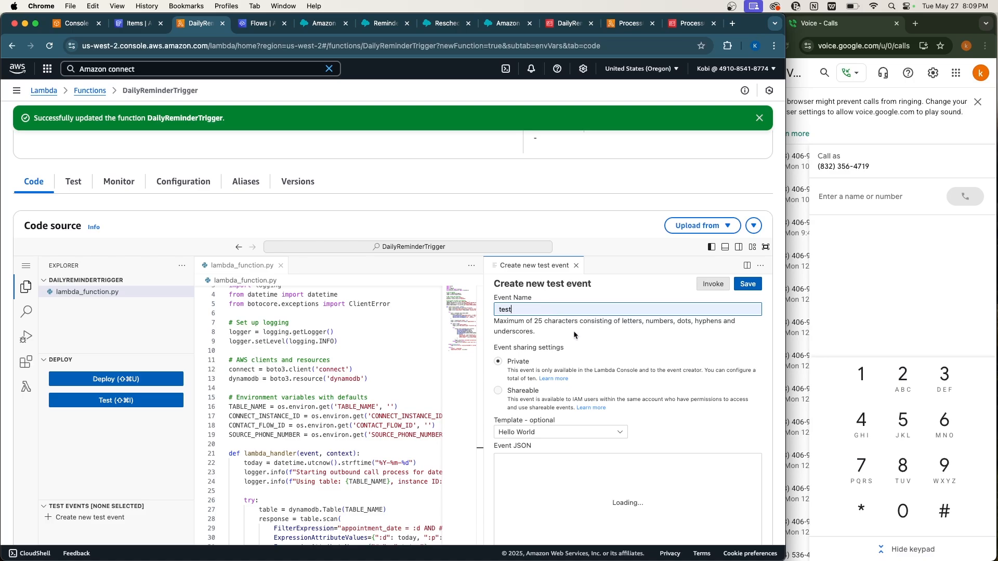
left_click(748, 285)
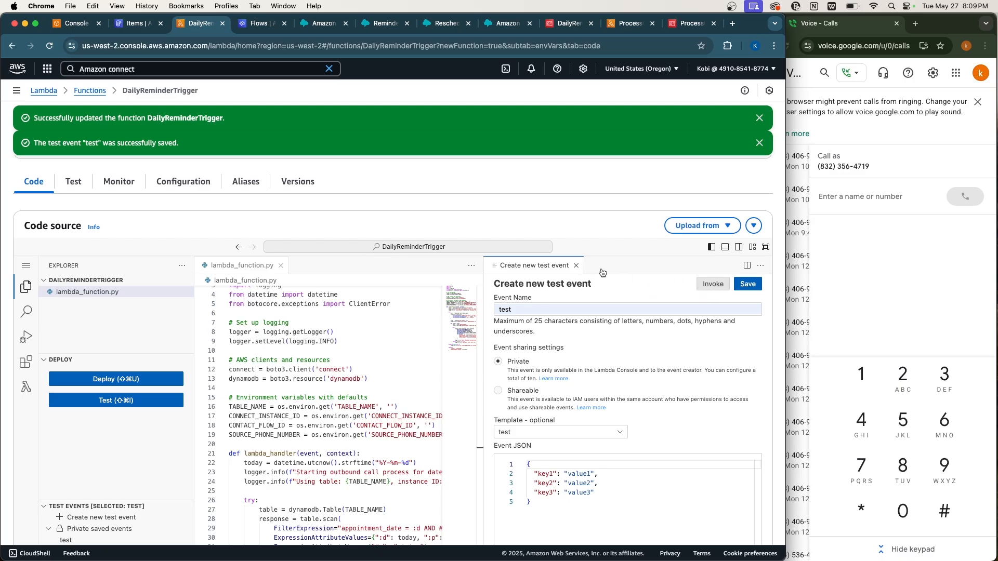
left_click(577, 266)
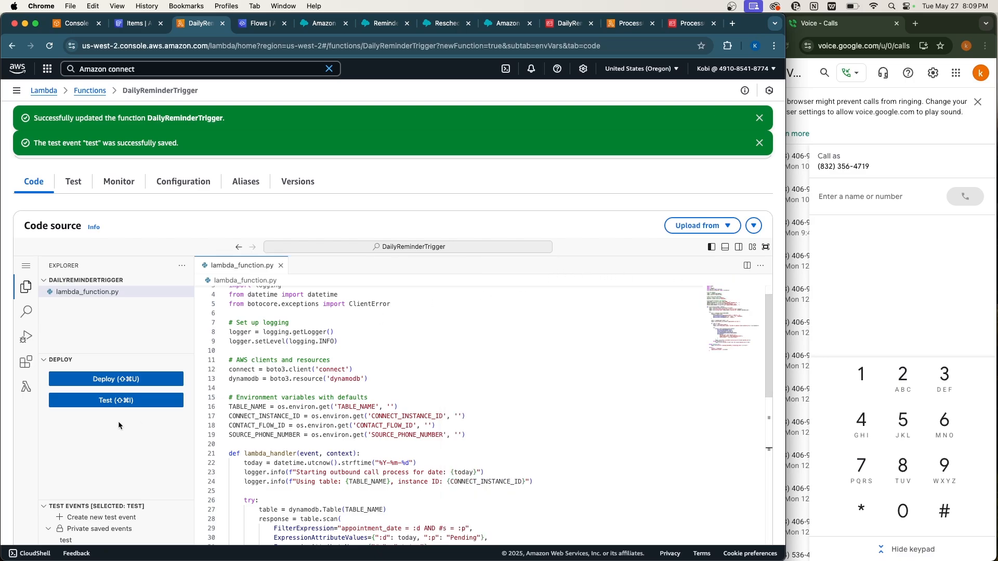
left_click(105, 400)
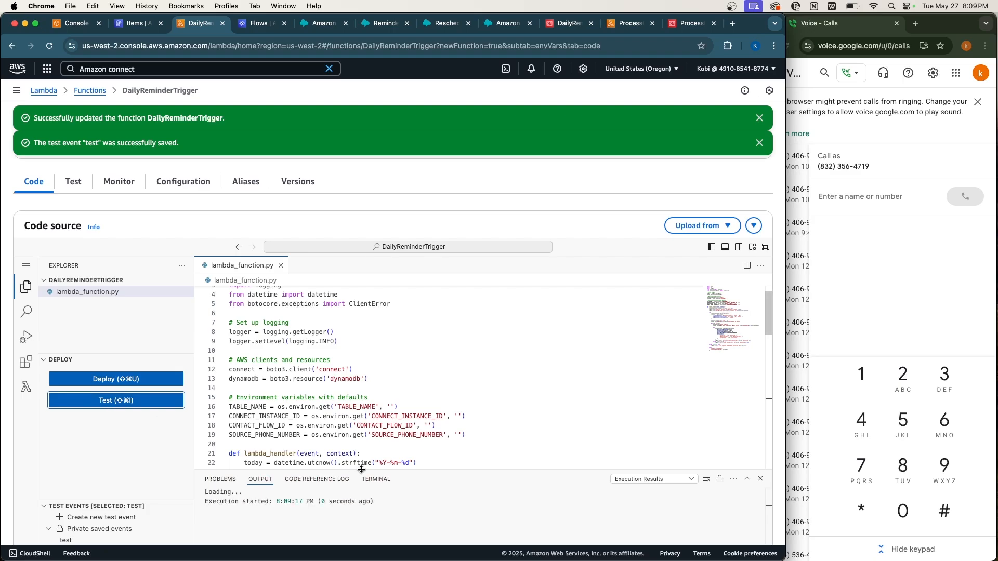
Enlarge the execution output and confirm the response shows 1 appointment found.
left_click_drag(408, 469, 409, 410)
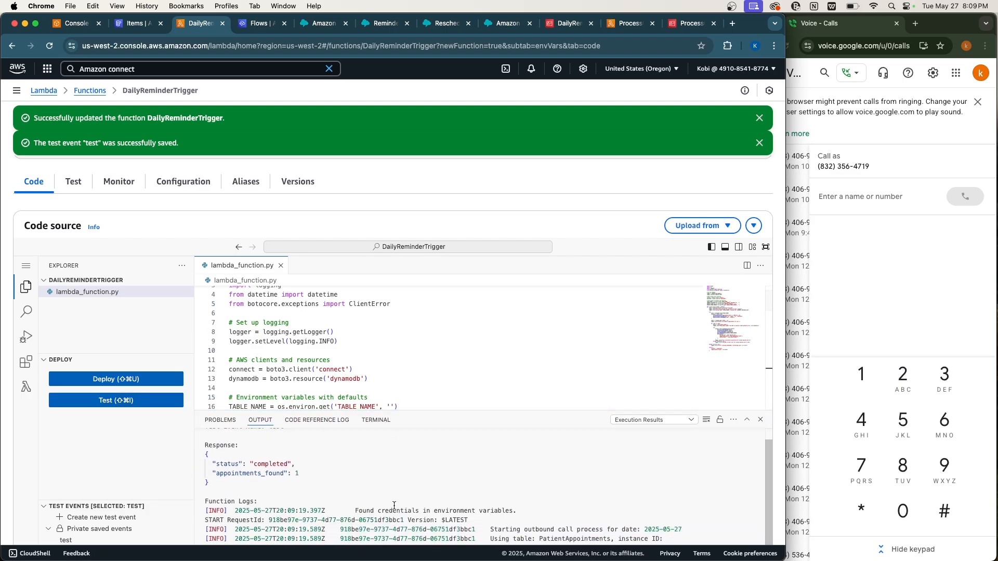
scroll(394, 505, "down", 3)
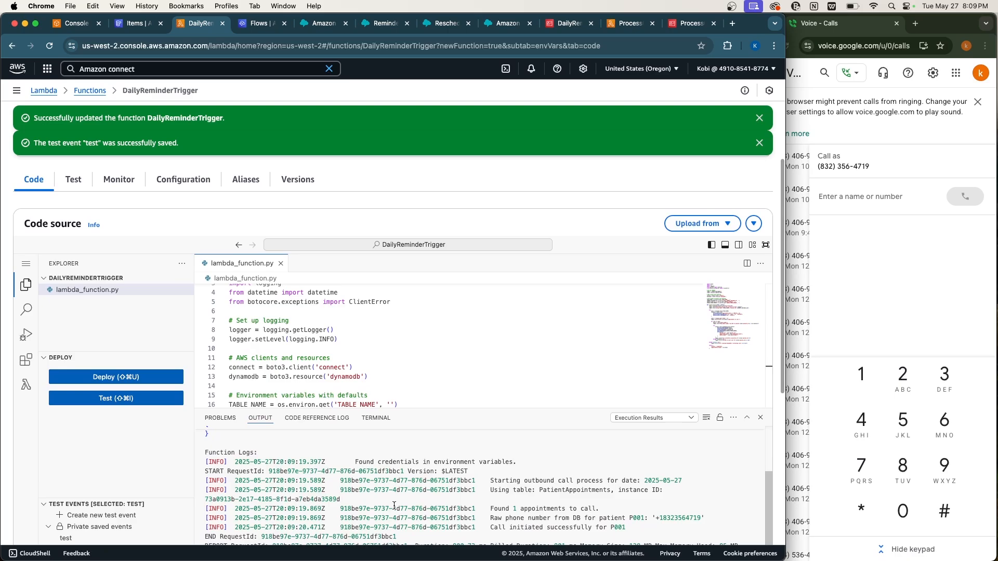
scroll(394, 505, "up", 5)
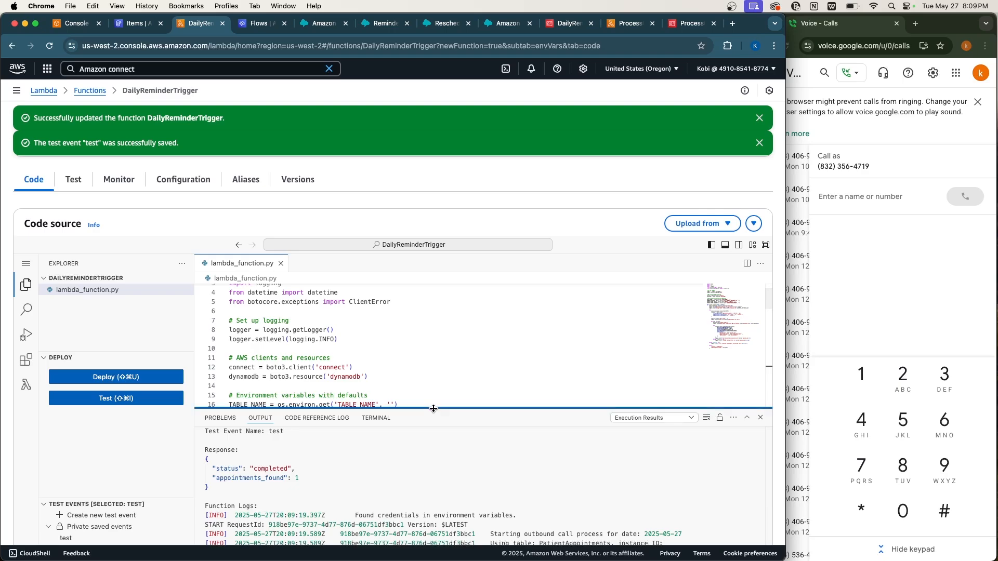
left_click_drag(434, 408, 432, 310)
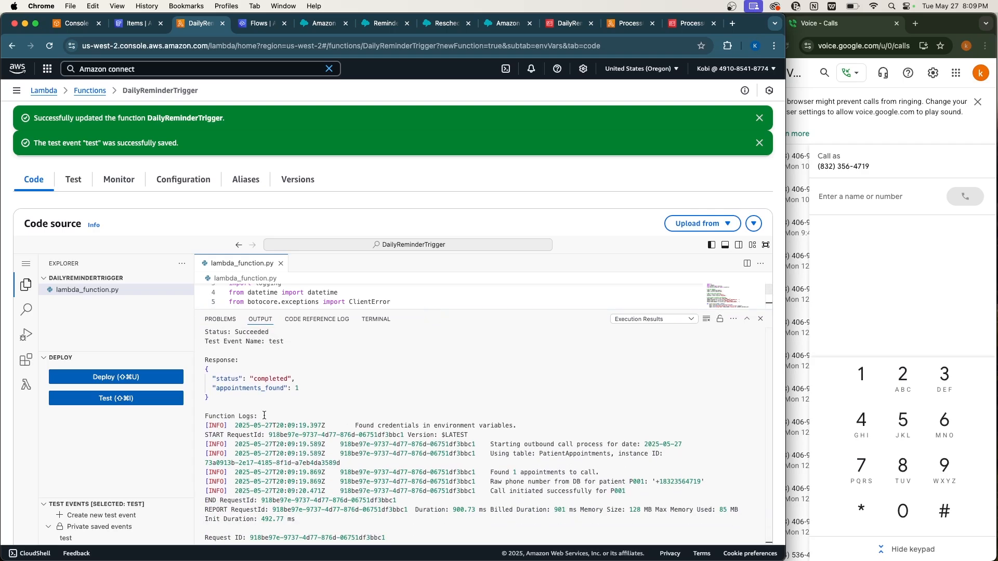
triple_click(239, 389)
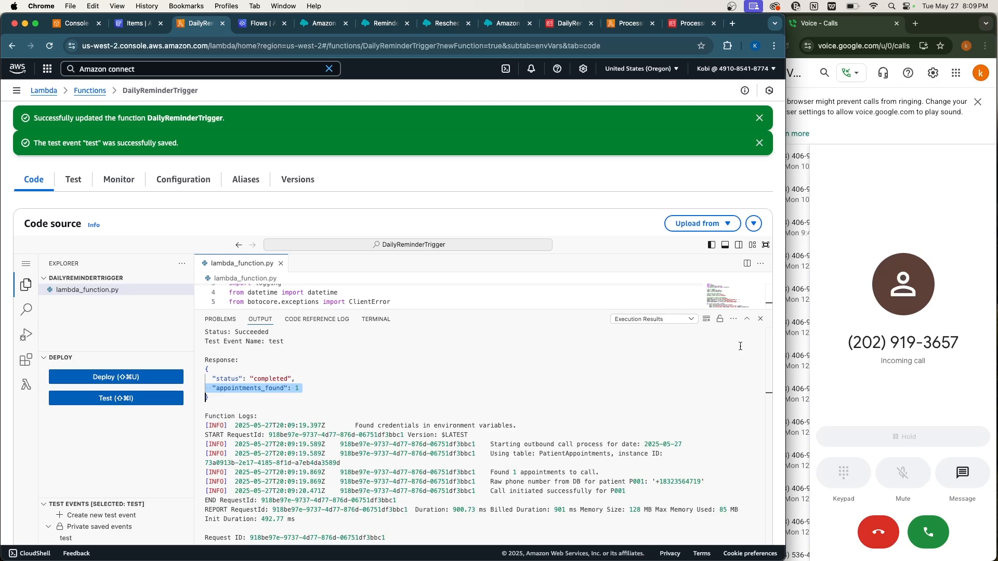
Answer the reminder call in Google Voice, press 1 on the keypad, hang up, and return to Lambda.
left_click(913, 314)
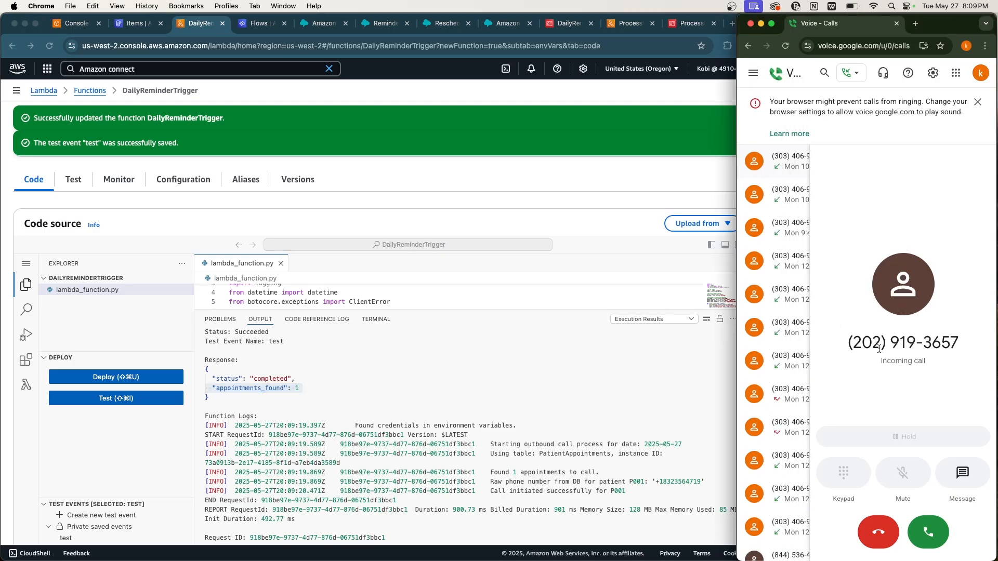
left_click(930, 531)
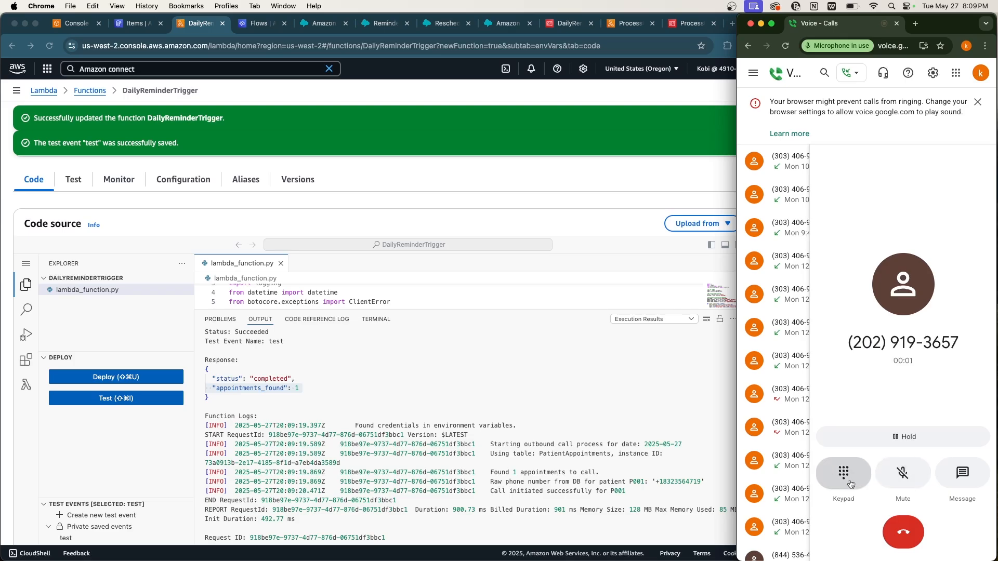
left_click(846, 481)
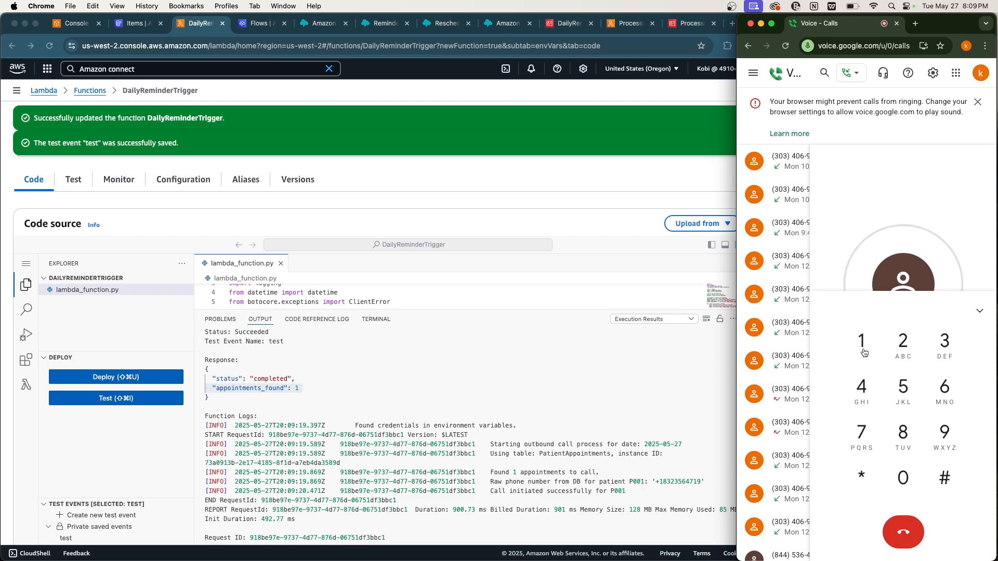
left_click(862, 349)
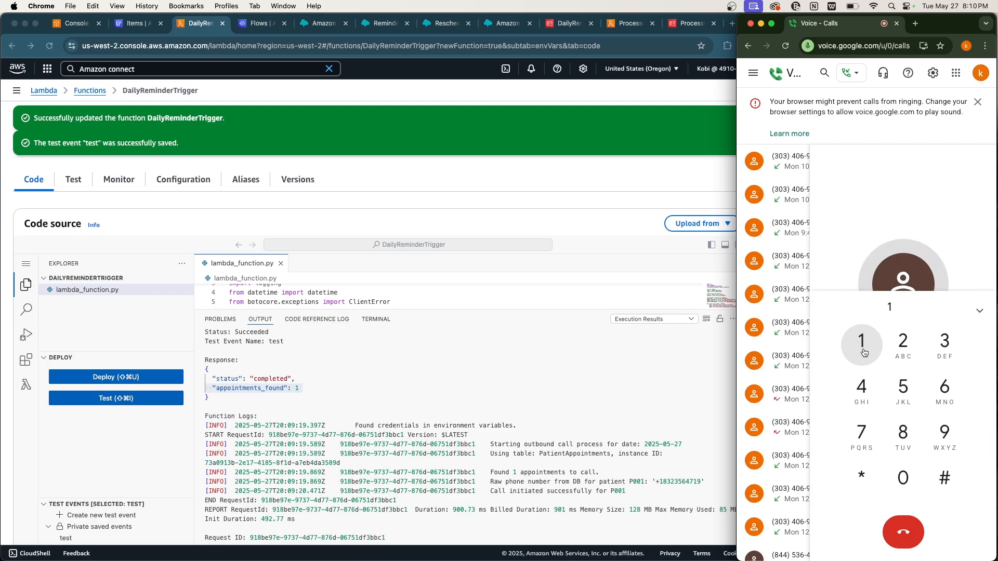
left_click(863, 352)
left_click(904, 532)
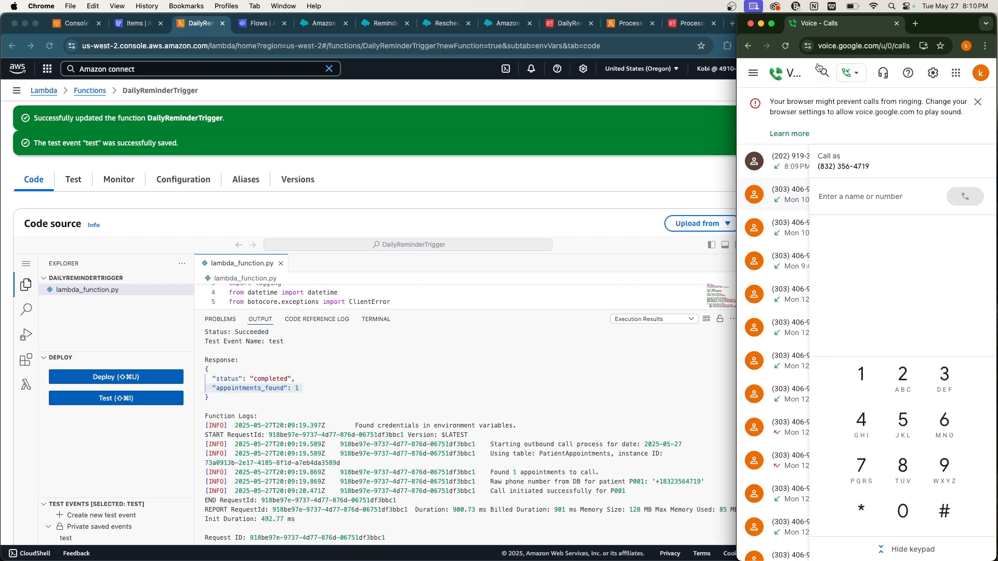
left_click(786, 47)
left_click(562, 370)
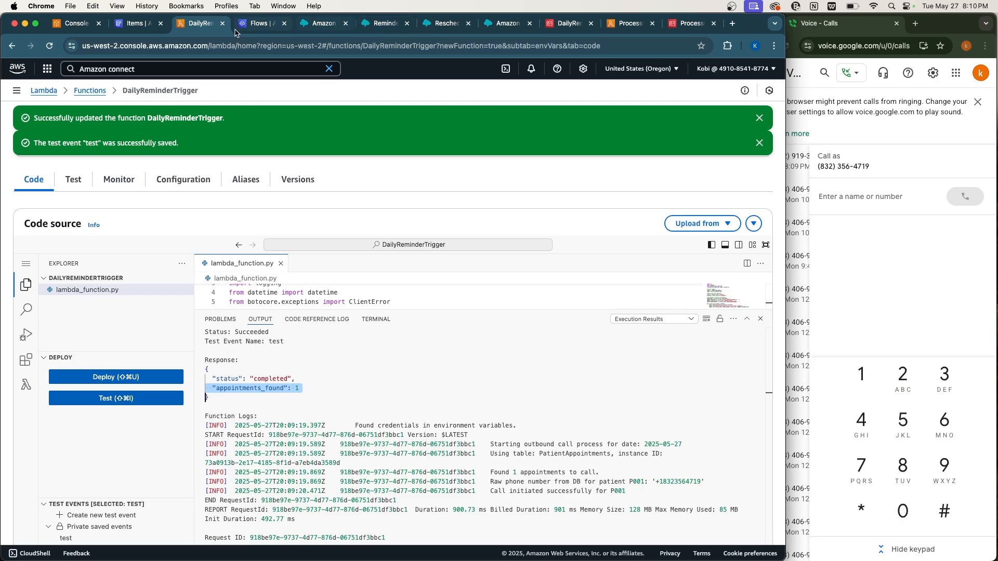
Refresh the PatientAppointments scan and check that P001's status reads Confirmed.
left_click(130, 27)
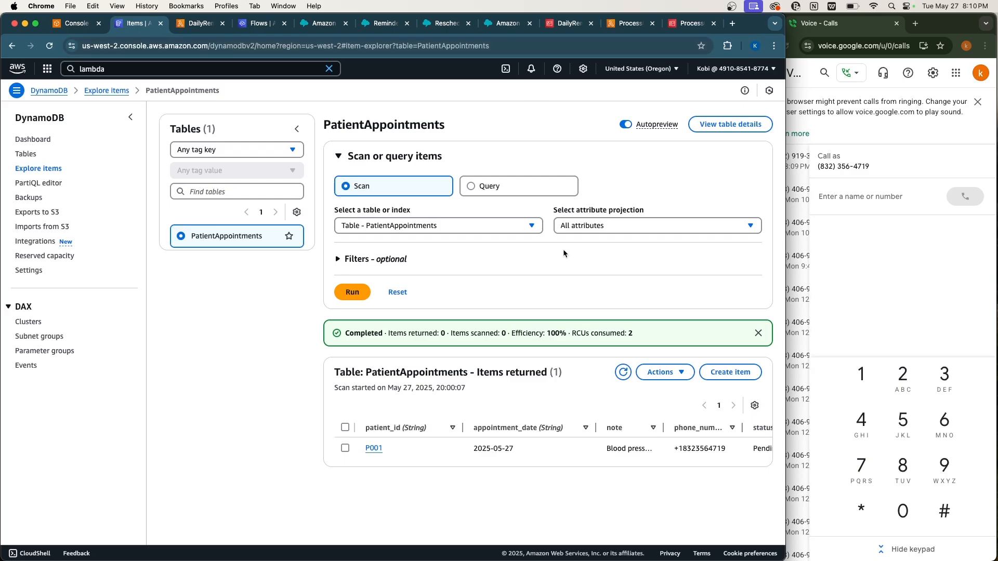
scroll(542, 446, "right", 3)
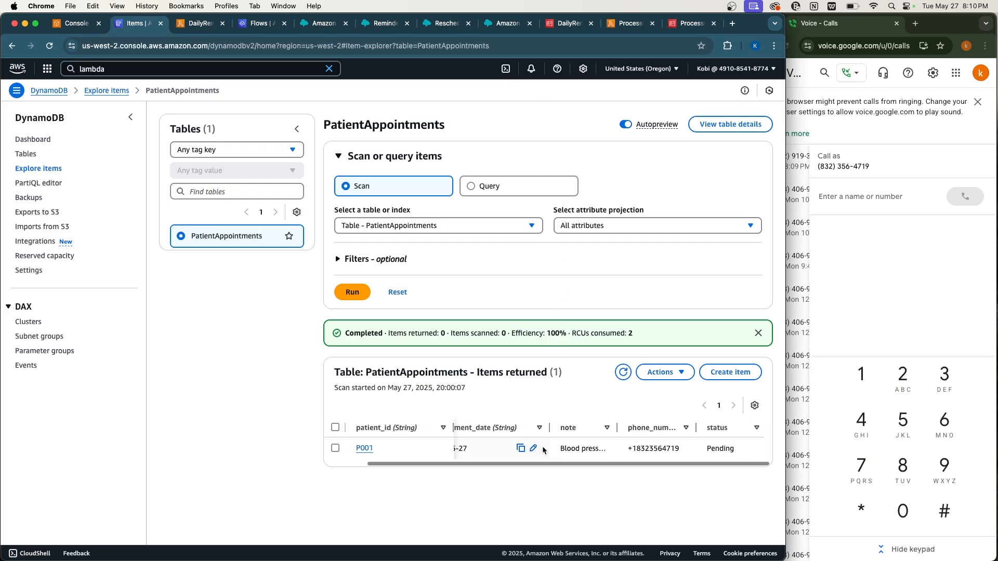
left_click(623, 373)
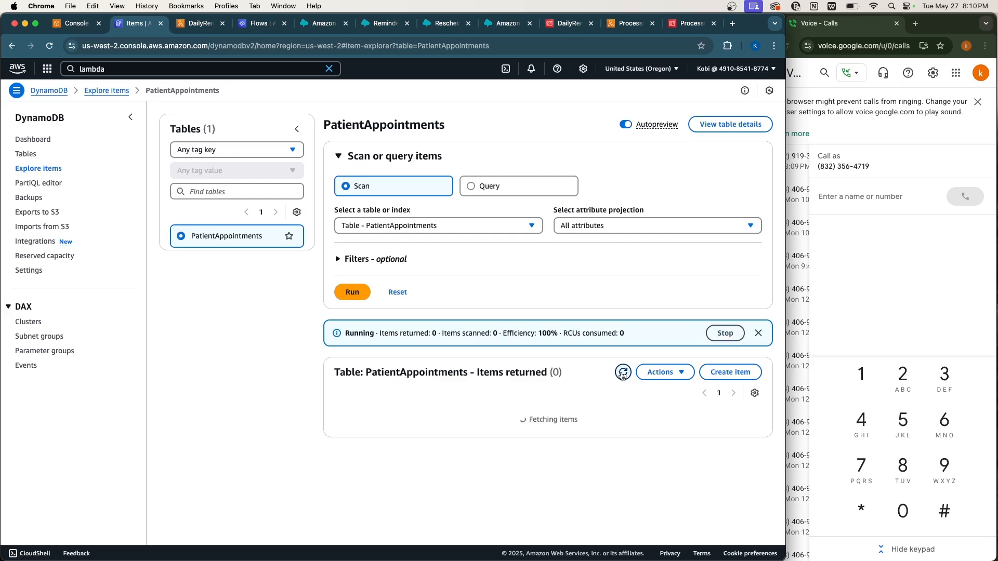
scroll(648, 448, "right", 3)
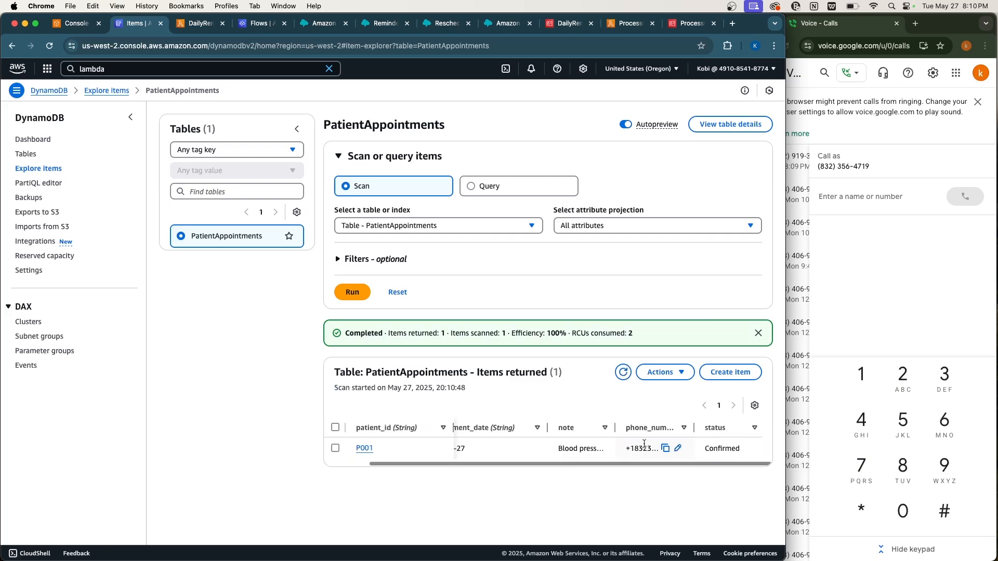
double_click(711, 449)
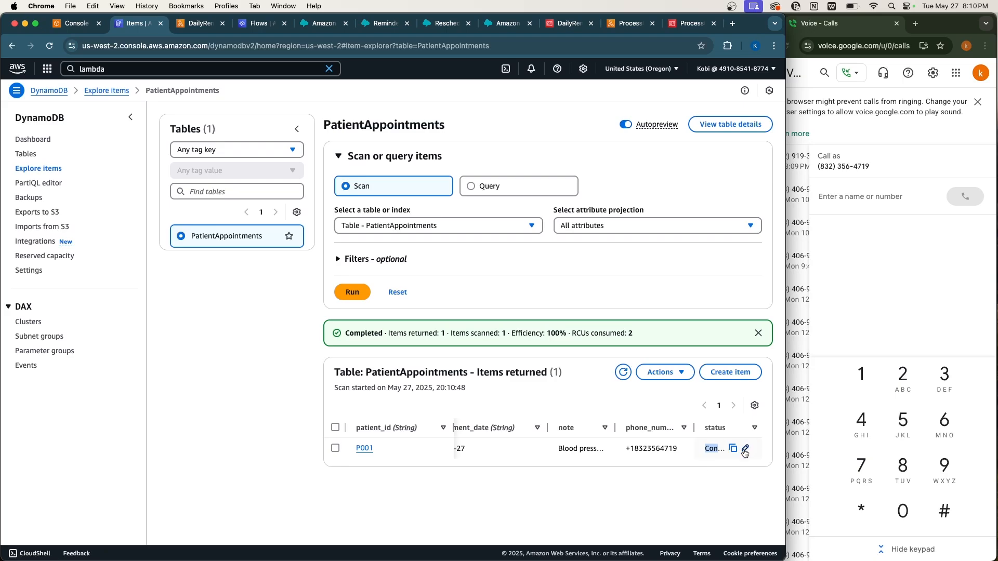
Change P001's status from Confirmed back to Pending and save the item.
left_click(745, 450)
double_click(648, 466)
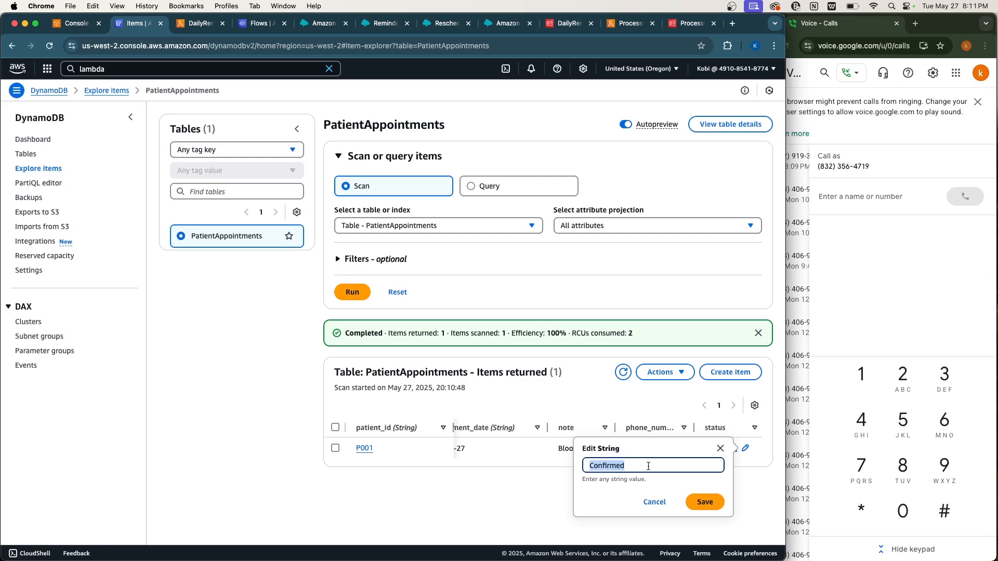
type("Pen")
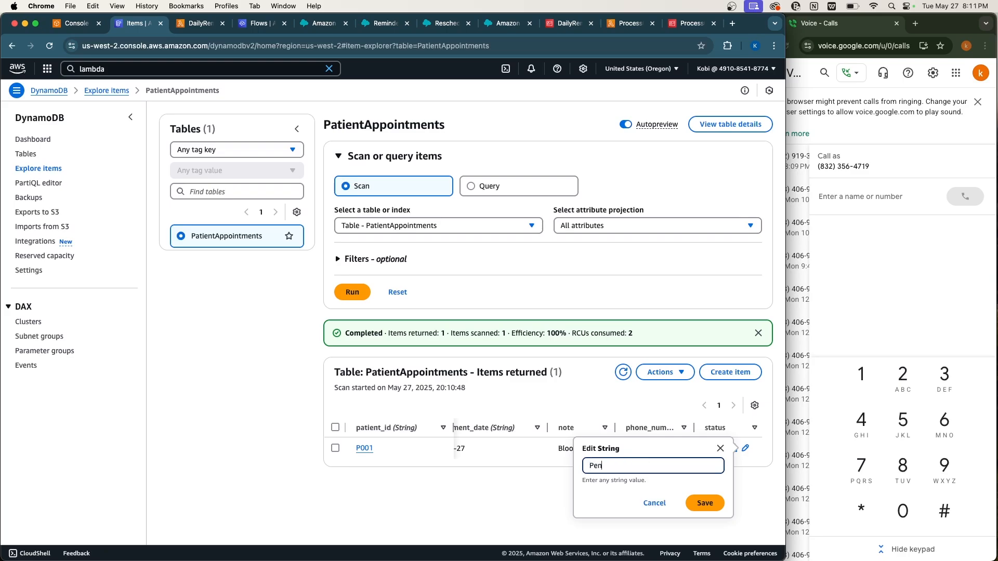
type("ds")
left_click(702, 502)
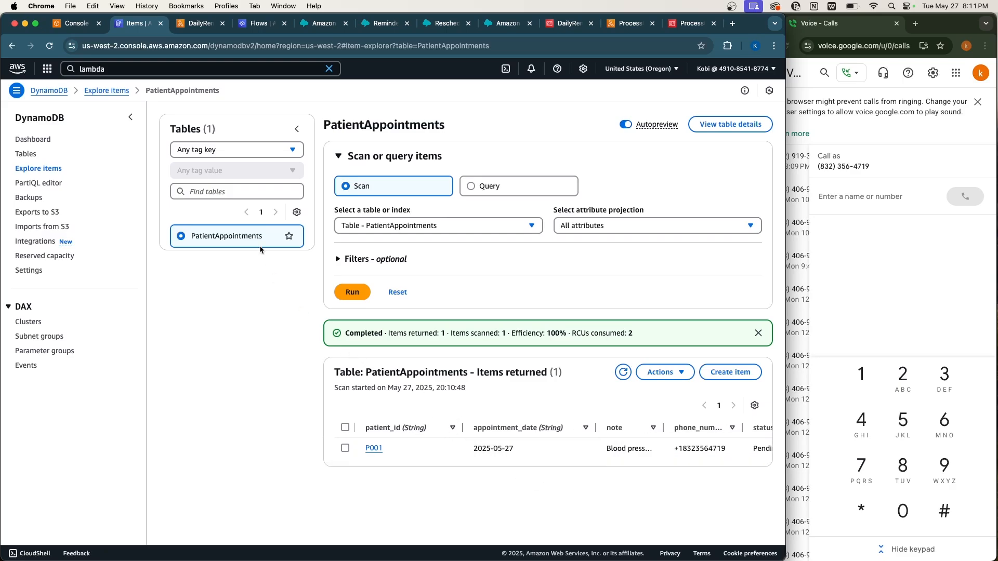
Re-run the DailyReminderTrigger test and review the 'Call initiated successfully for P001' log lines.
left_click(202, 26)
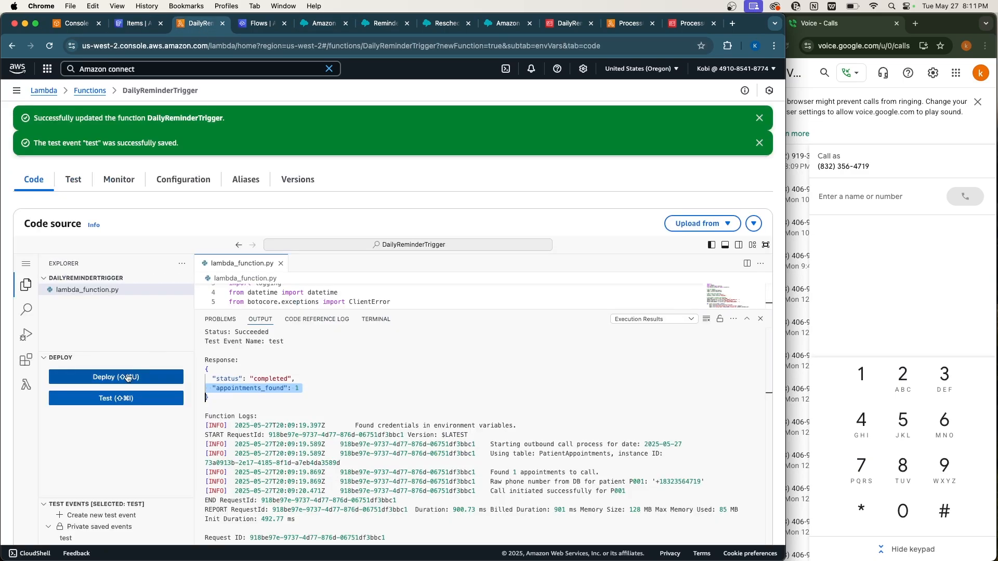
left_click(116, 400)
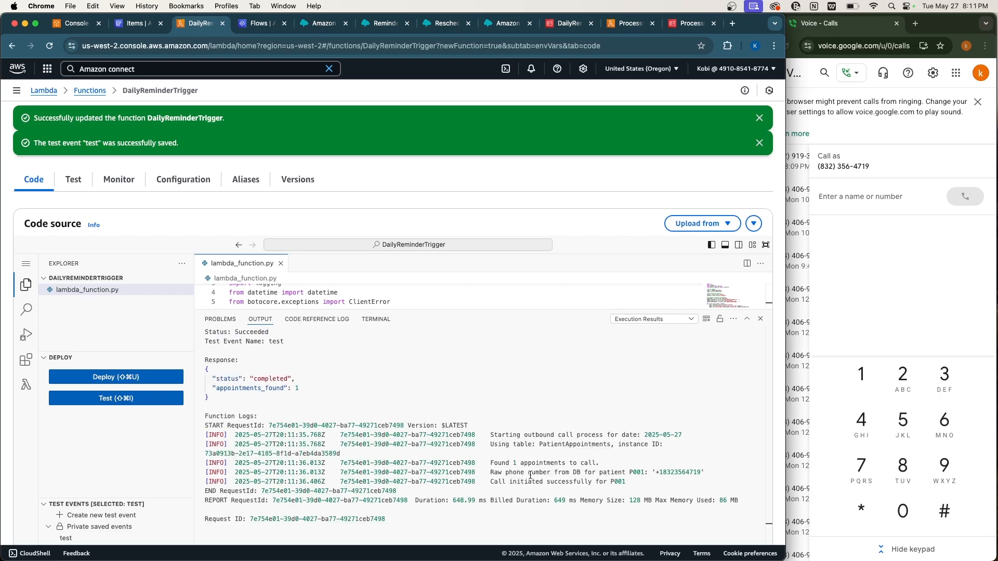
left_click_drag(489, 482, 632, 483)
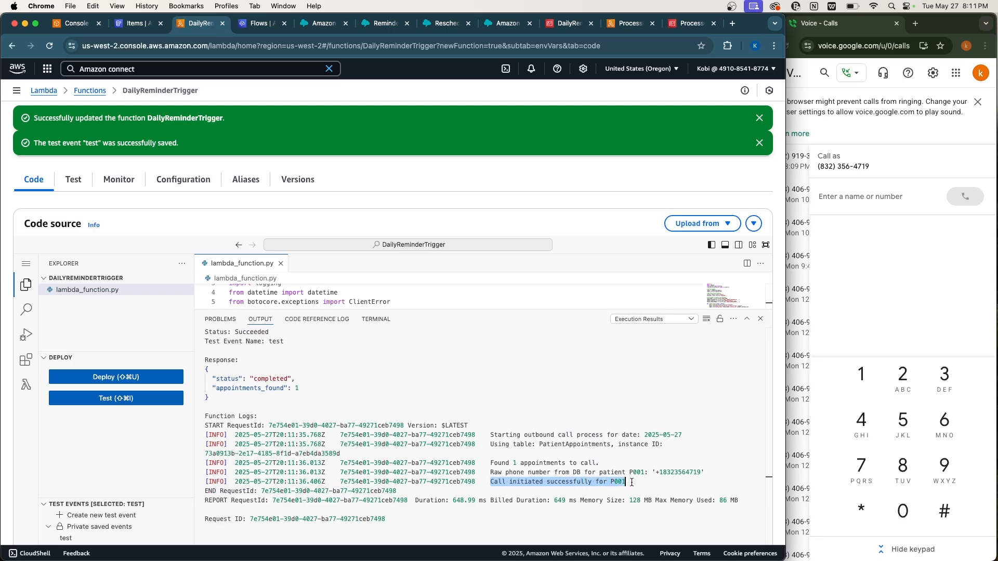
triple_click(665, 471)
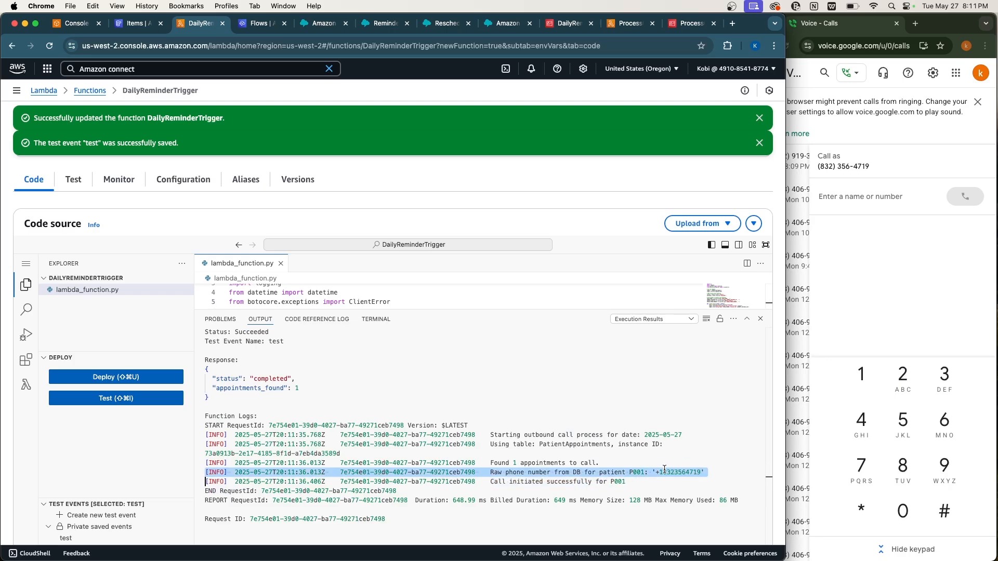
triple_click(625, 488)
triple_click(607, 481)
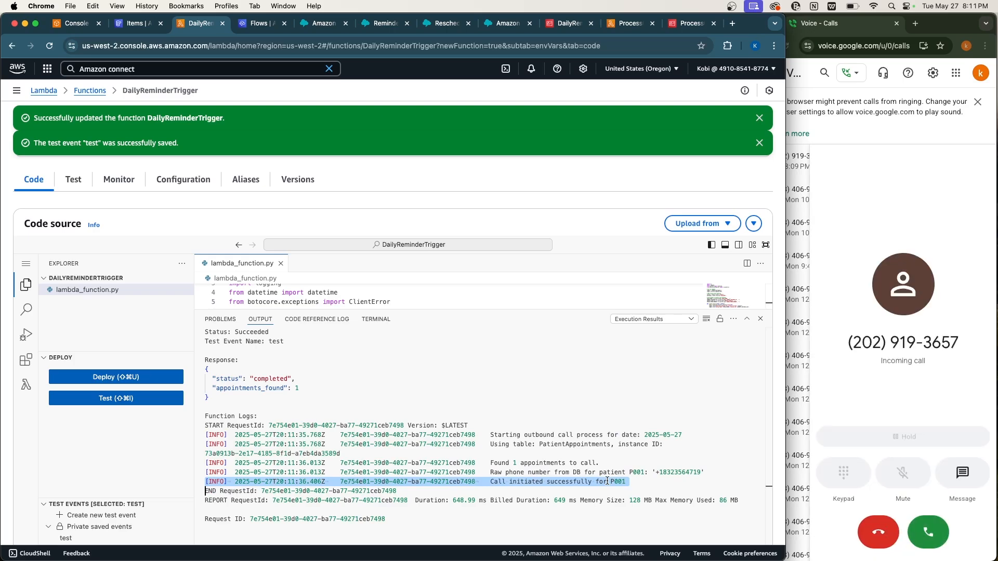
Answer the incoming reminder call and press 1 on the keypad to confirm.
left_click(934, 526)
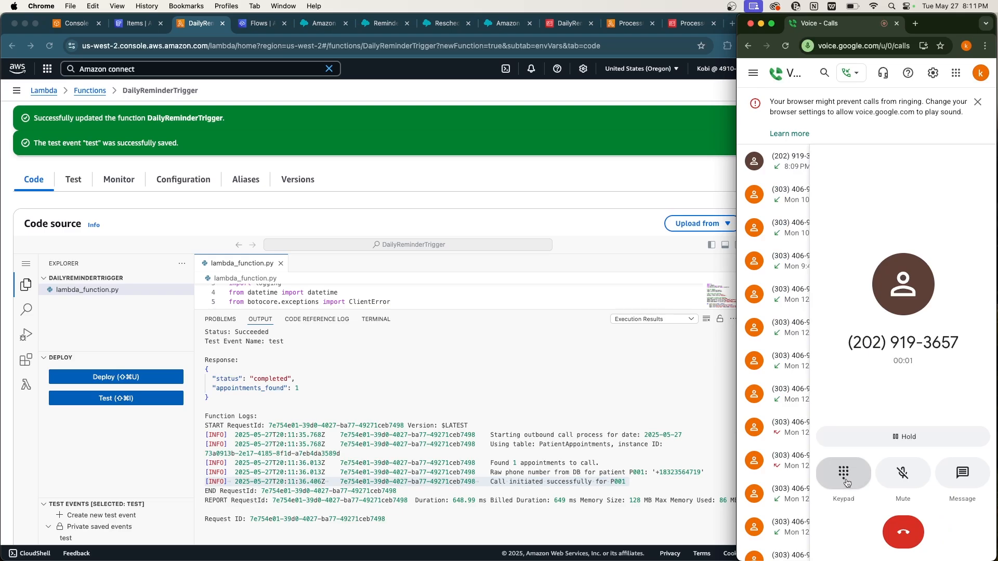
left_click(843, 474)
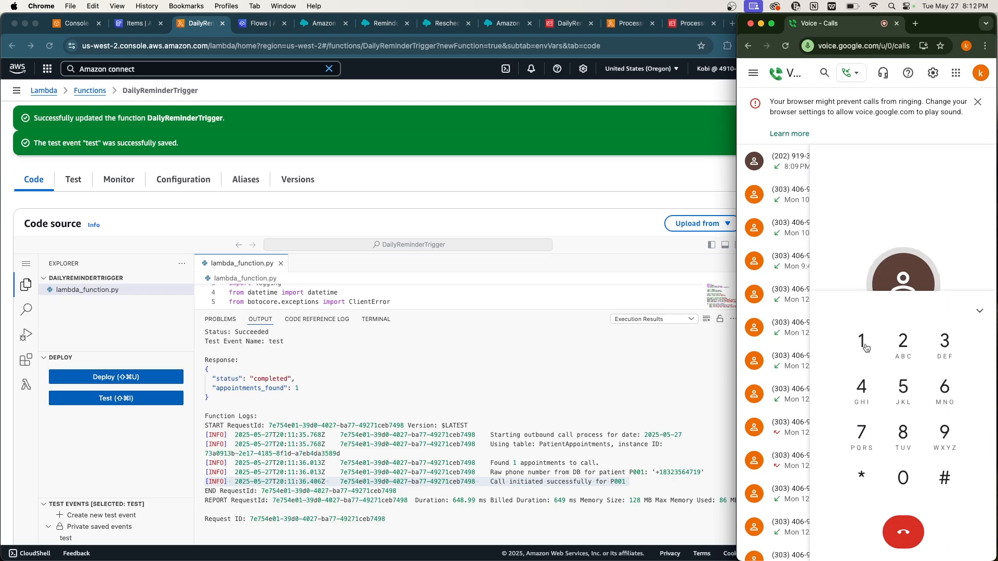
left_click(862, 344)
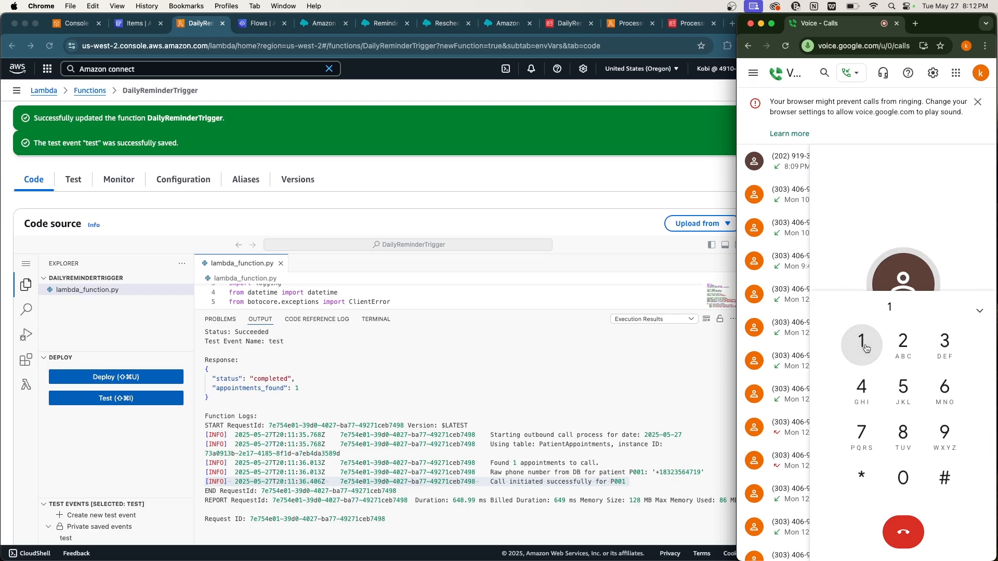
left_click(865, 348)
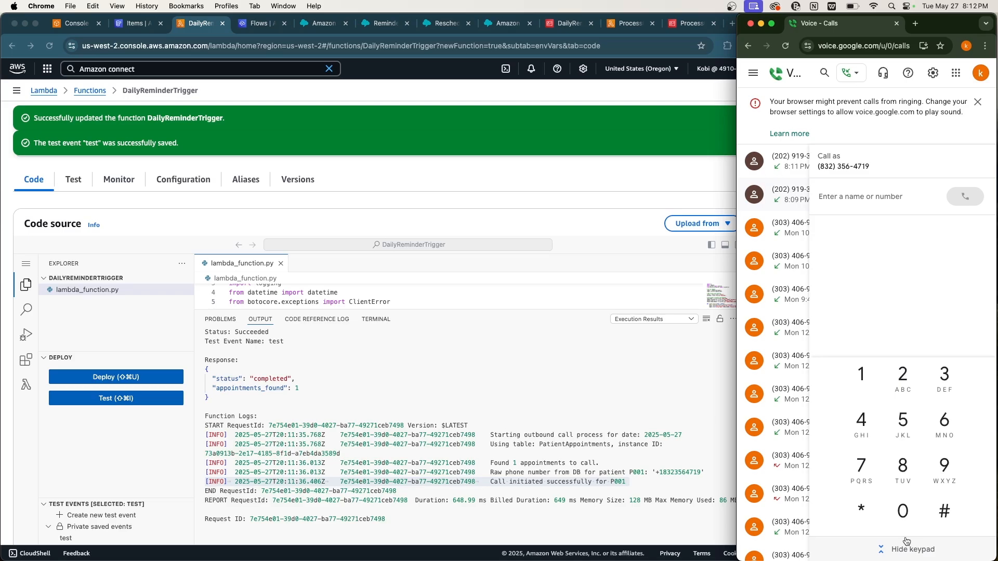
Re-run the PatientAppointments scan and inspect P001's status value, now Confirmed.
left_click(620, 450)
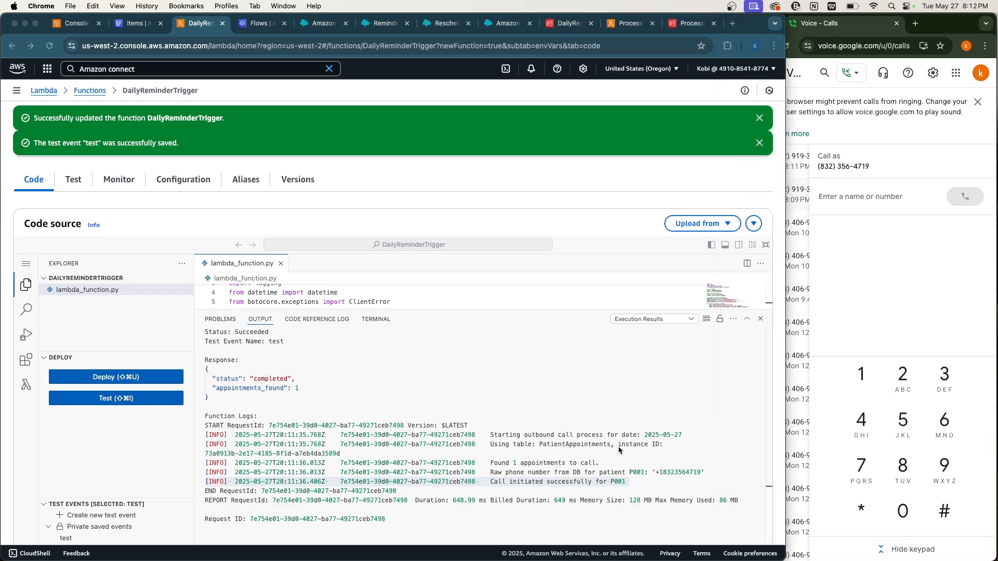
left_click(133, 23)
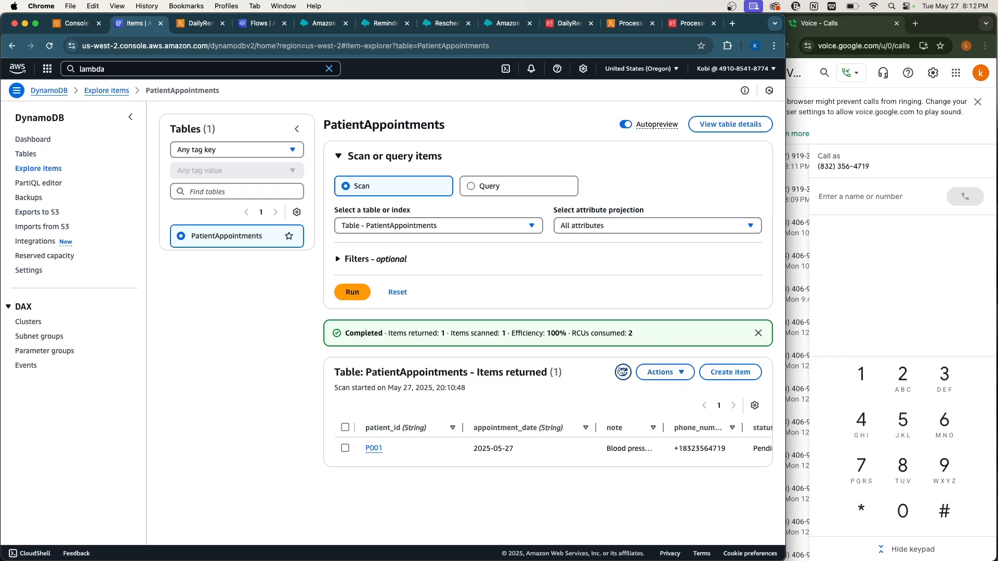
left_click(622, 371)
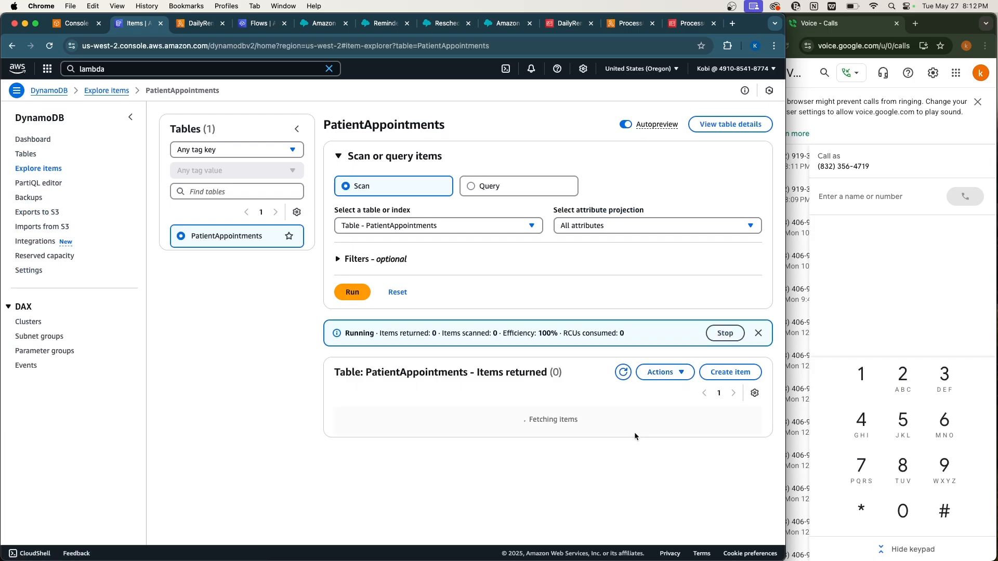
scroll(625, 451, "right", 2)
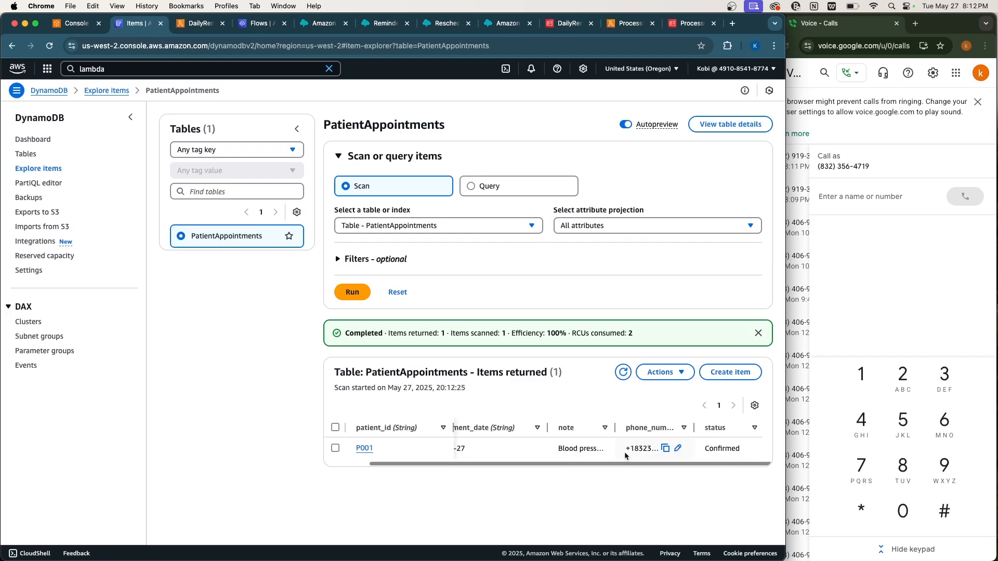
double_click(714, 446)
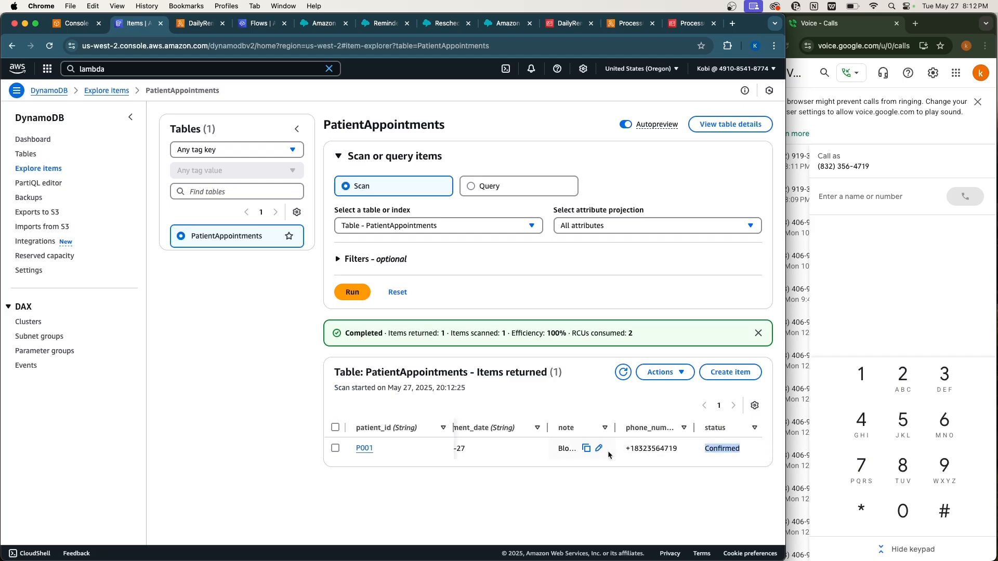
scroll(607, 451, "left", 2)
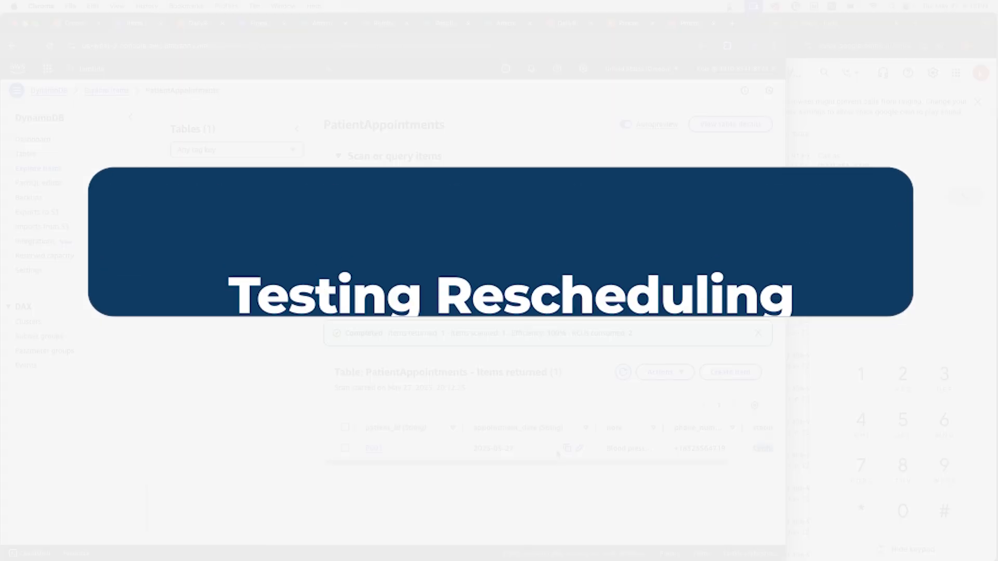
scroll(560, 451, "right", 2)
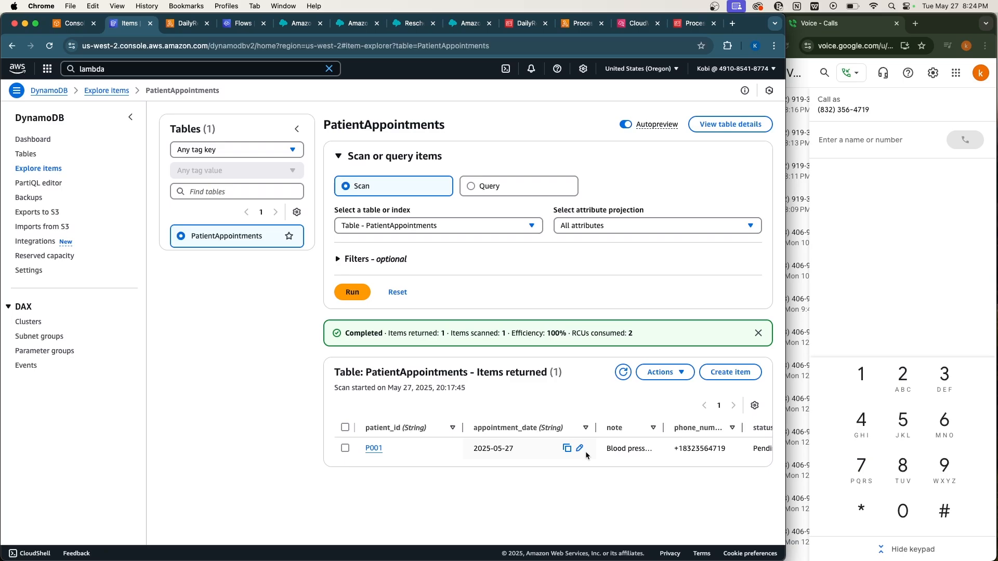
Scroll through ProcessConnectResponse's lambda_function.py to the Reschedule Appointment task code, dismissing the update banner.
left_click(412, 28)
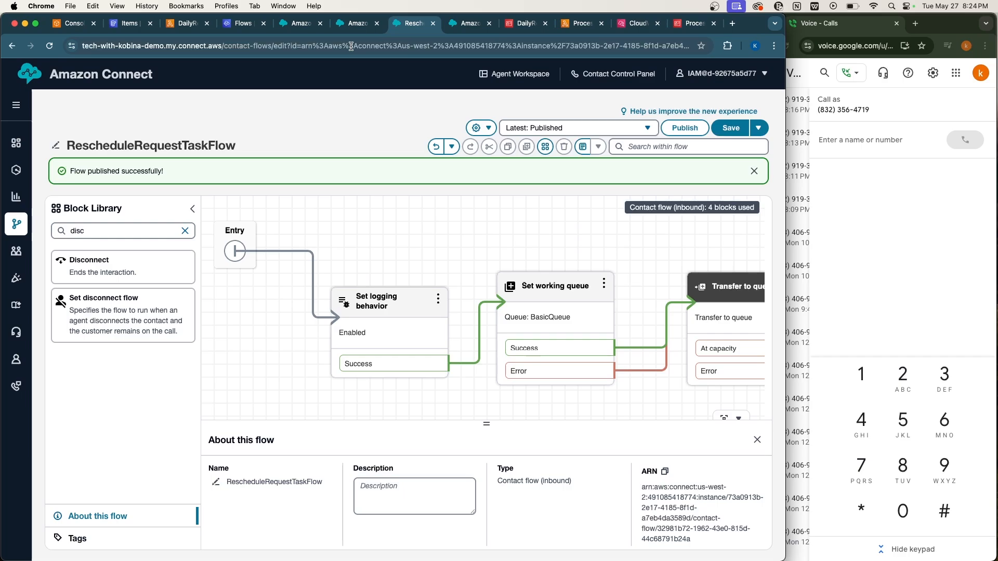
left_click(567, 26)
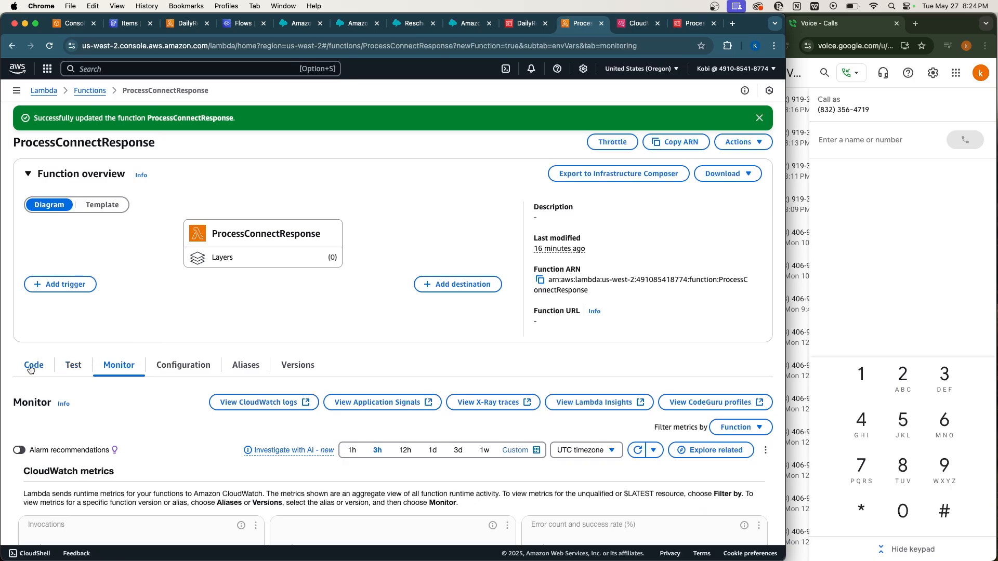
left_click(32, 367)
scroll(277, 396, "down", 15)
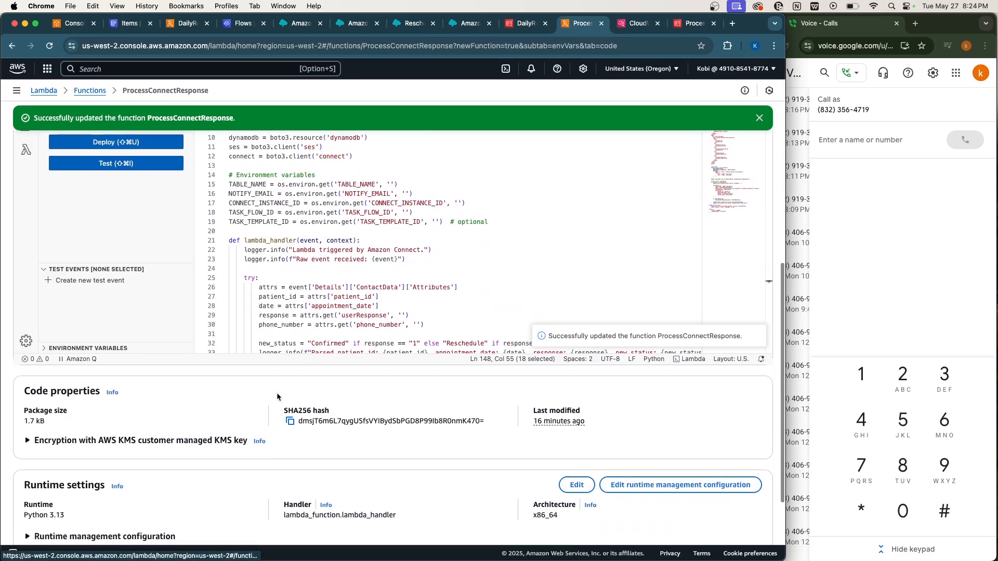
scroll(329, 300, "down", 20)
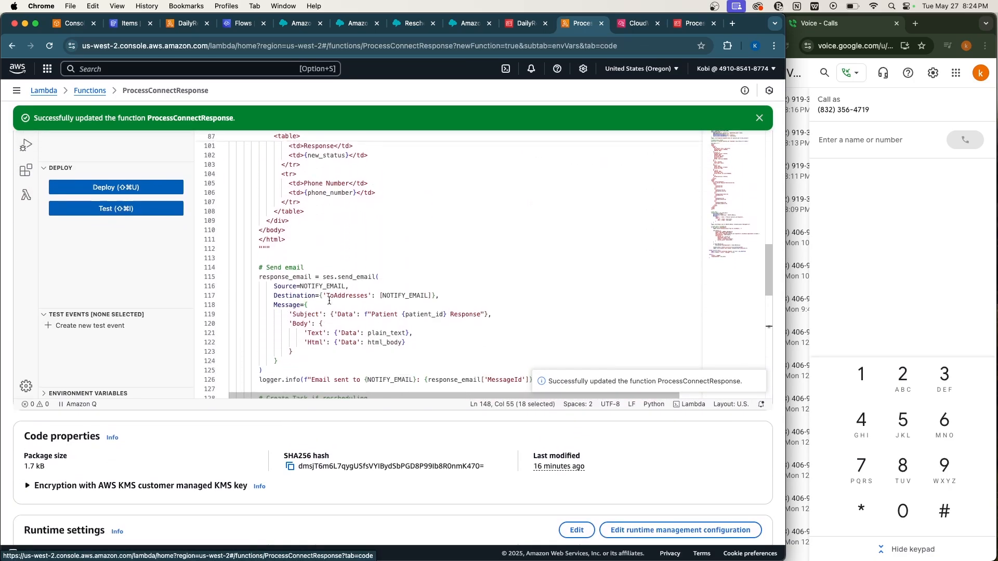
scroll(304, 311, "down", 3)
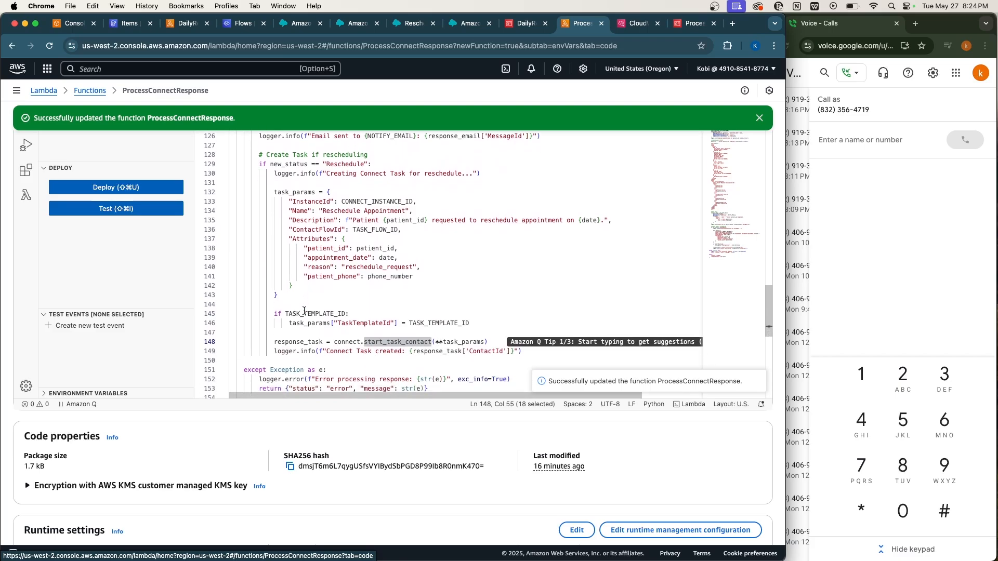
scroll(304, 311, "up", 1)
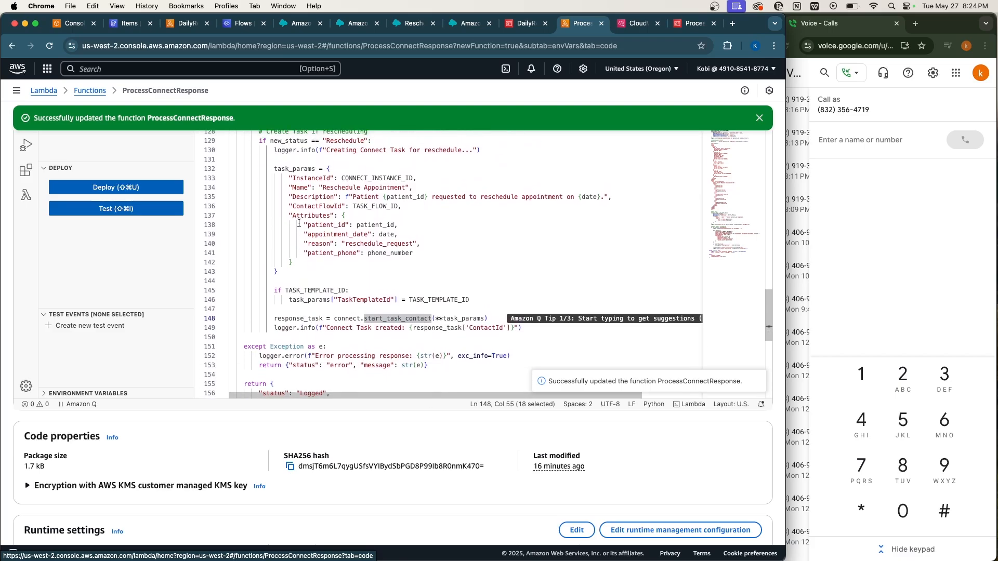
scroll(311, 329, "down", 1)
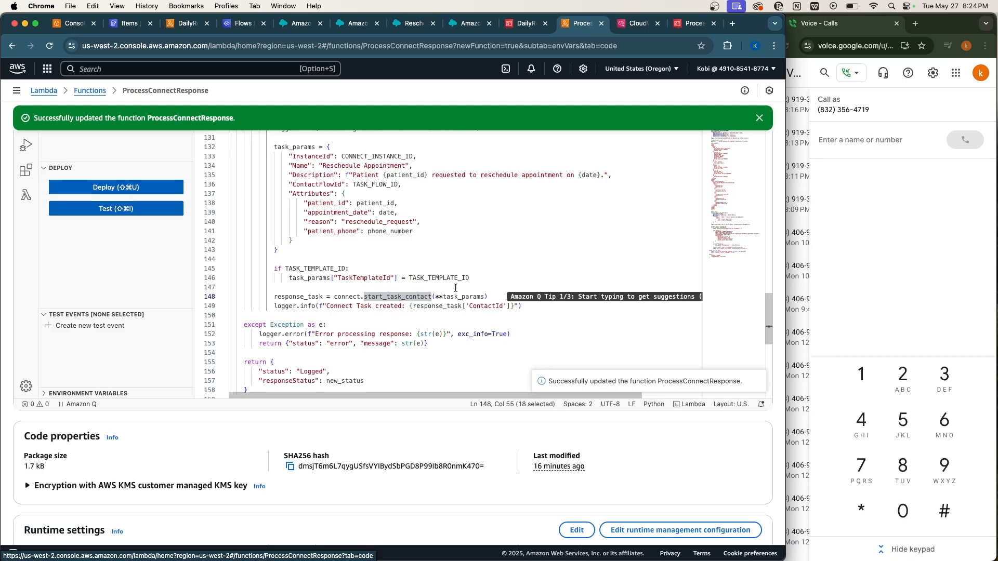
scroll(458, 289, "up", 5)
scroll(472, 267, "up", 20)
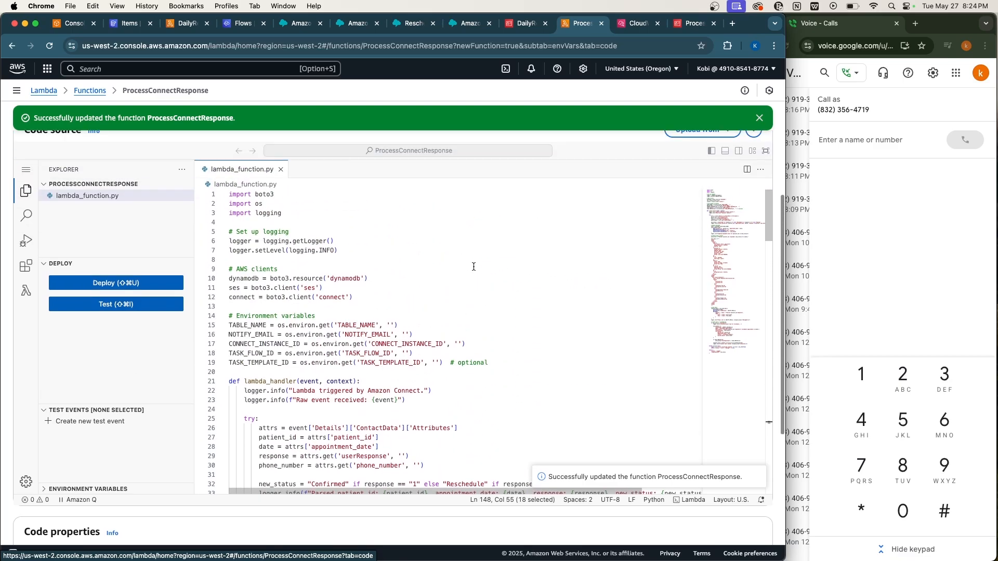
left_click(759, 118)
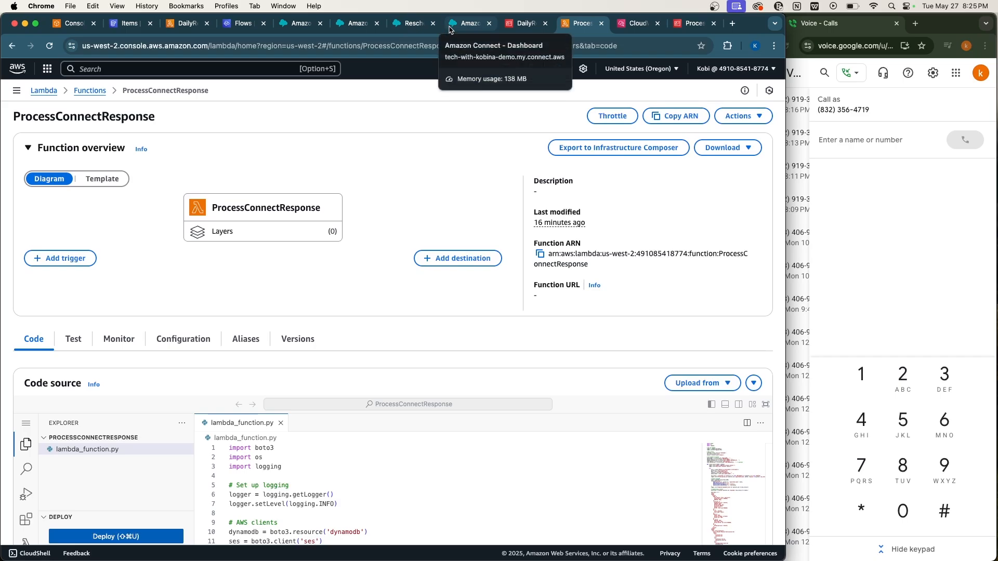
Open Basic Routing Profile and review its Voice, Chat and Task channels and BasicQueue.
left_click(383, 30)
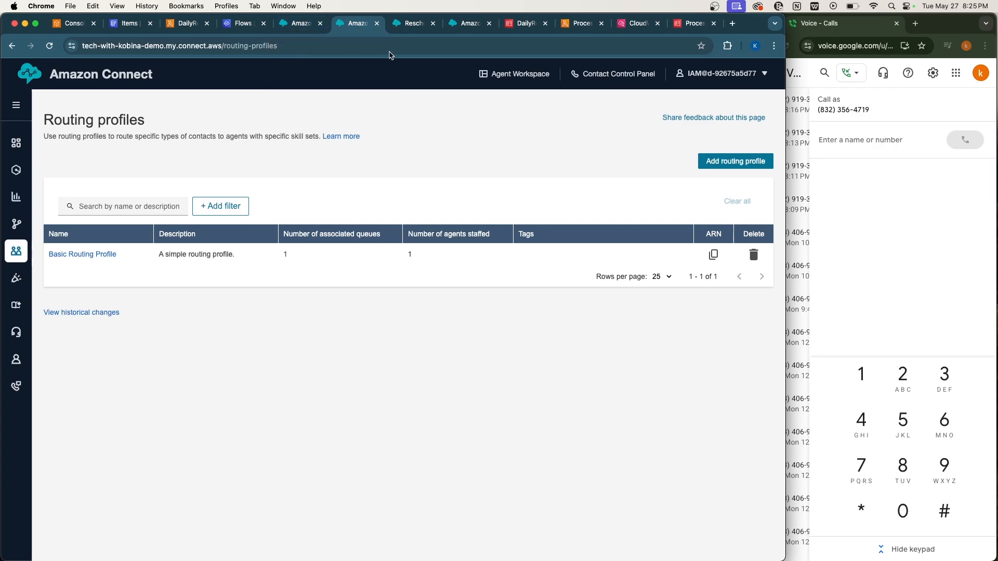
left_click(411, 24)
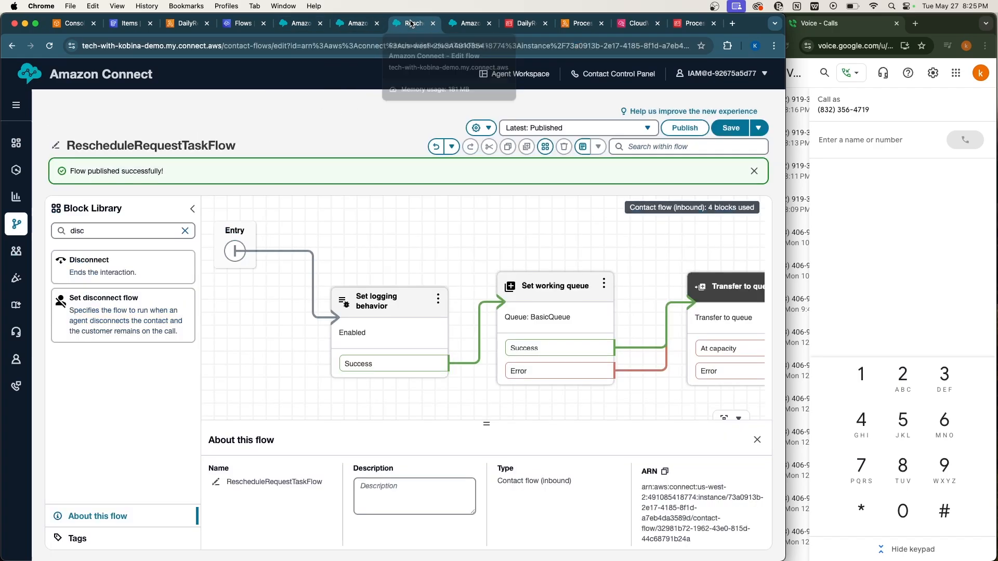
left_click(354, 25)
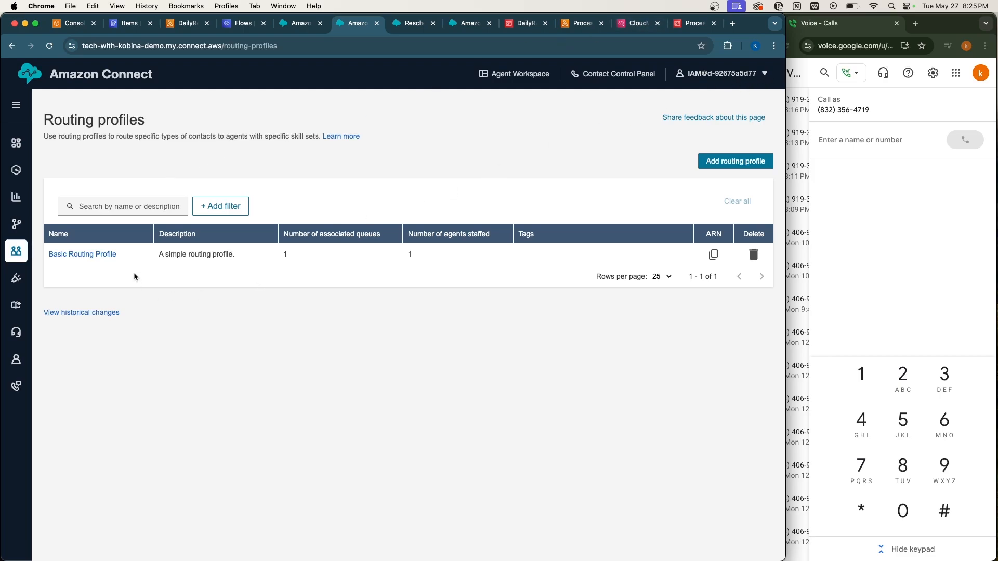
left_click(101, 256)
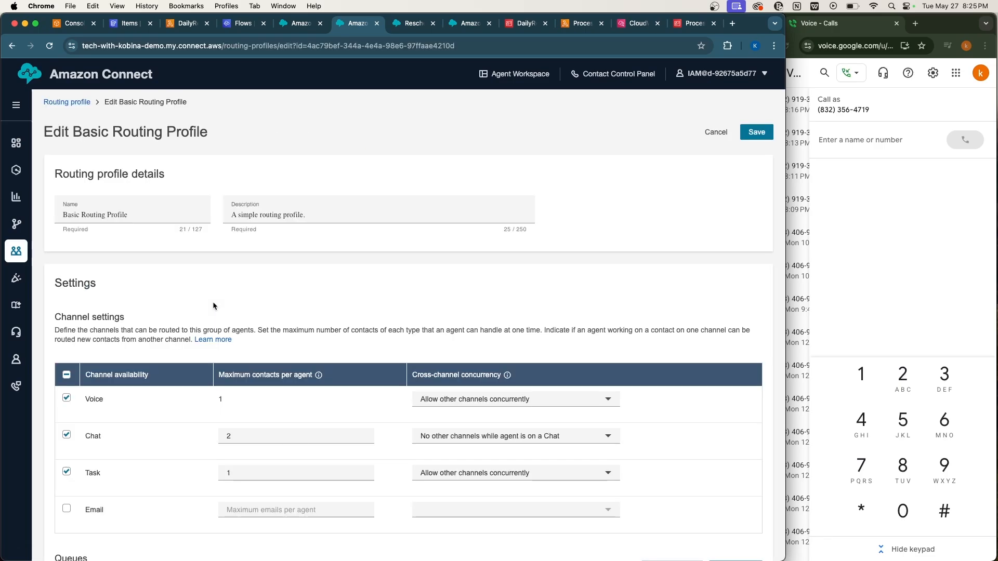
scroll(213, 304, "down", 4)
scroll(213, 302, "down", 2)
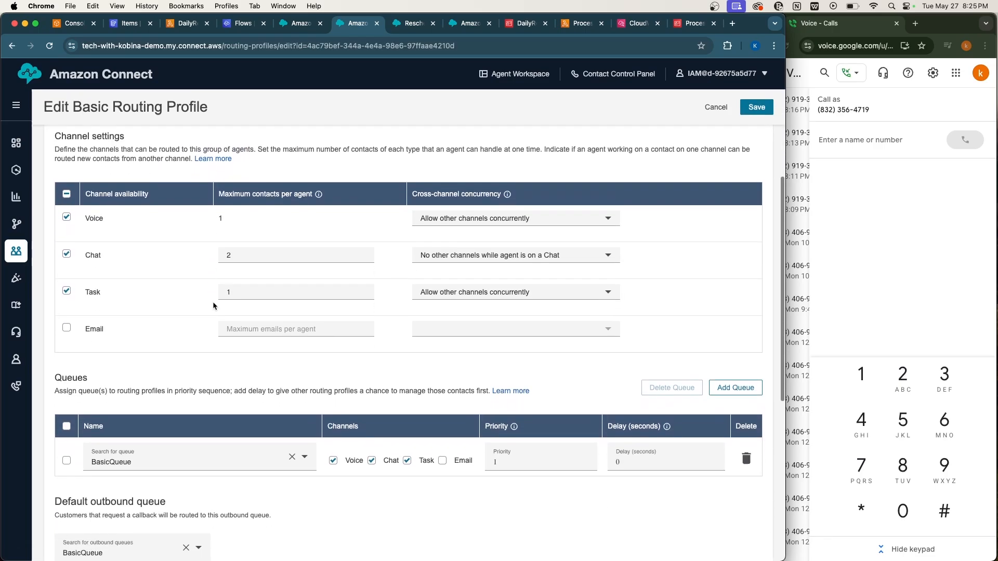
scroll(108, 310, "up", 3)
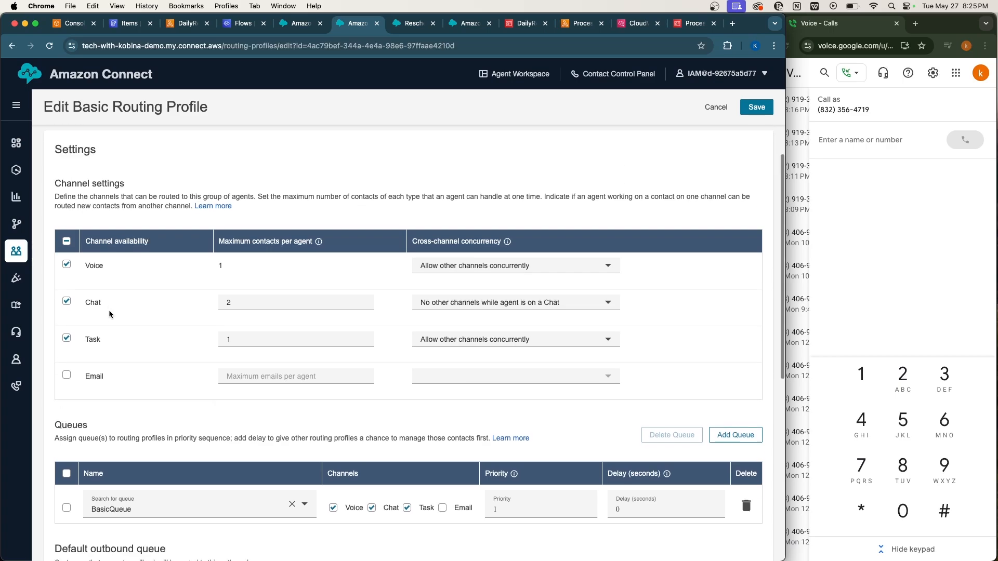
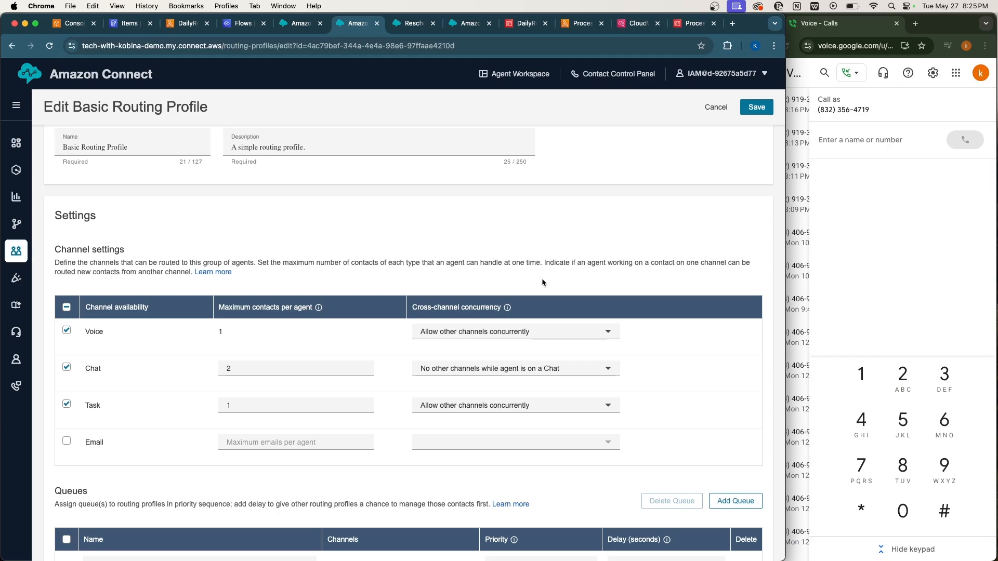
Review Basic Routing Profile's Voice, Chat and Task channels and BasicQueue, then save it.
scroll(542, 282, "down", 1)
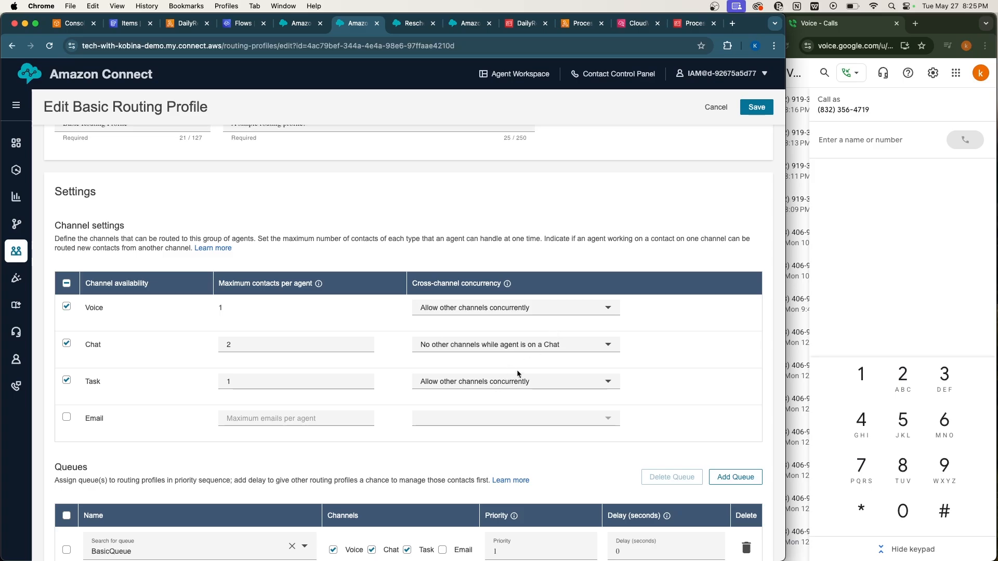
scroll(516, 369, "down", 4)
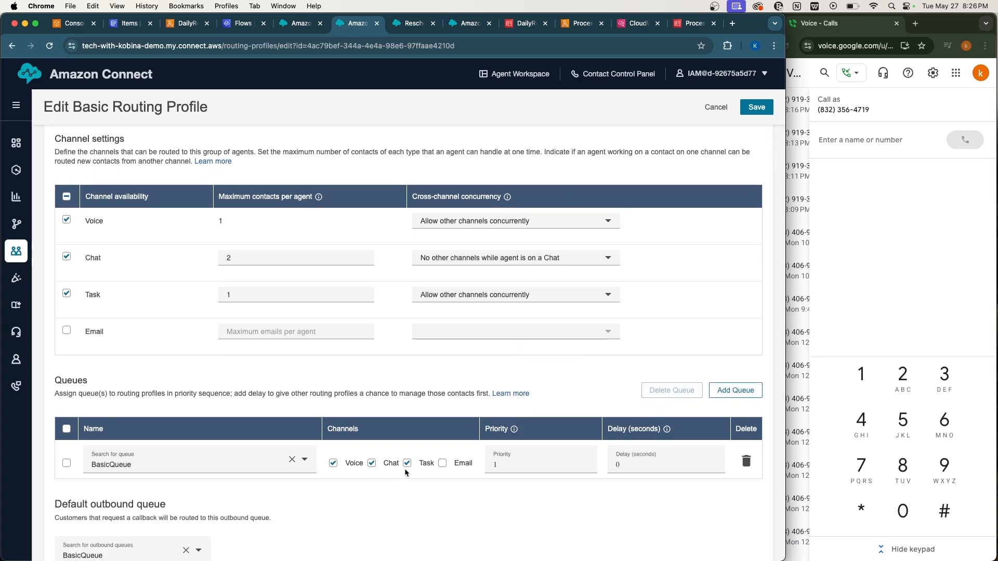
scroll(659, 235, "up", 6)
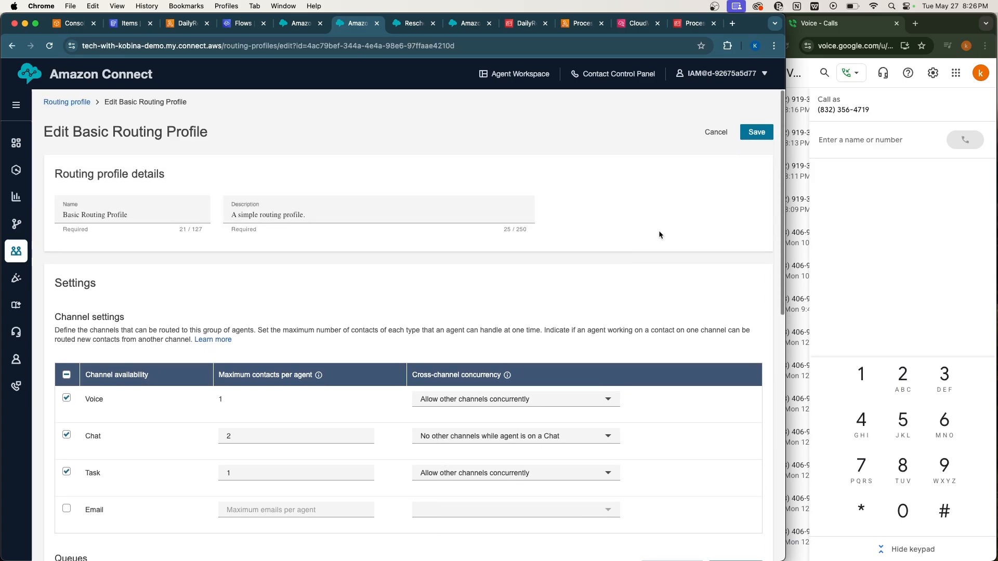
left_click(758, 132)
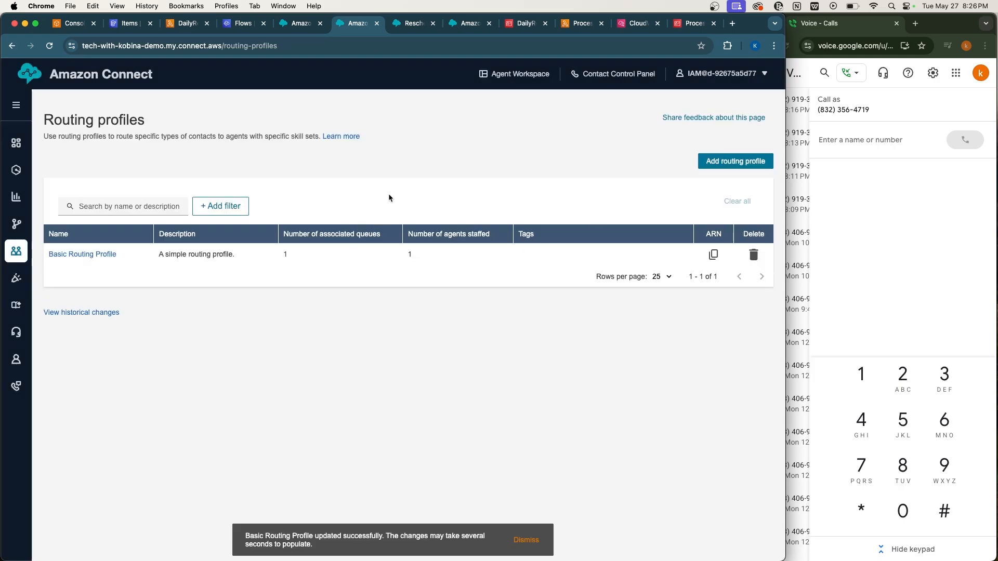
Change the agent status from Available to Offline in the Agent Workspace, then close it.
left_click(518, 76)
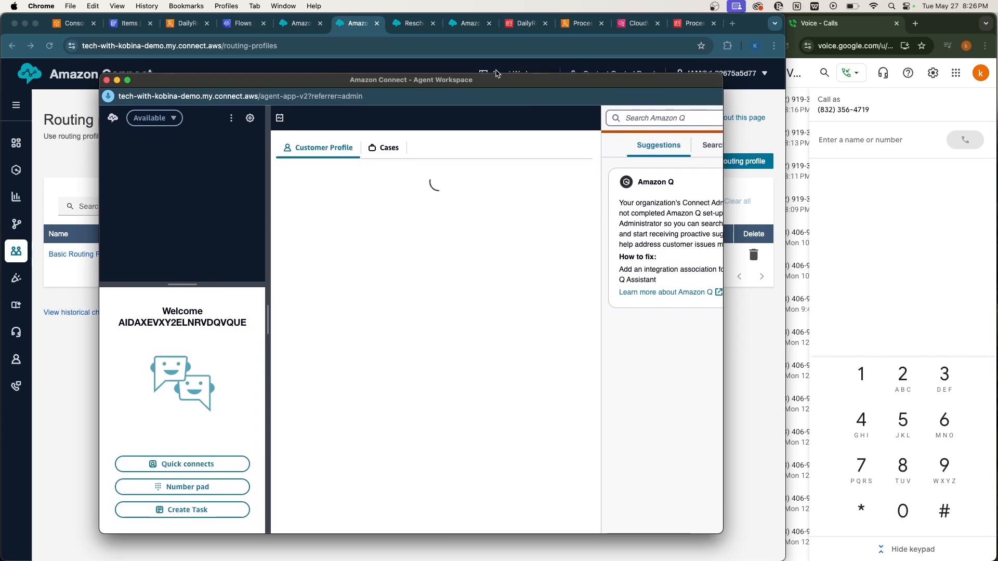
left_click(146, 118)
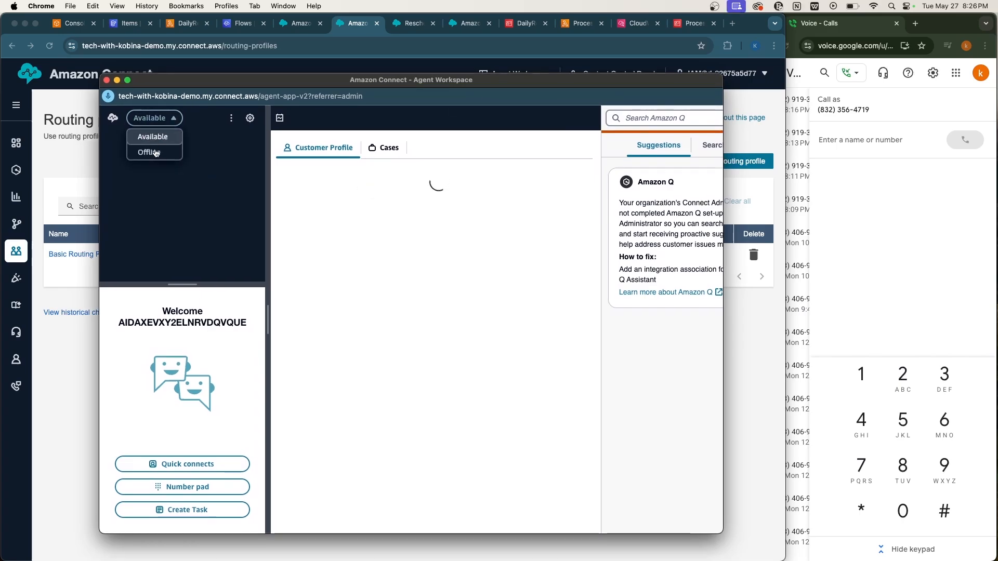
left_click(155, 153)
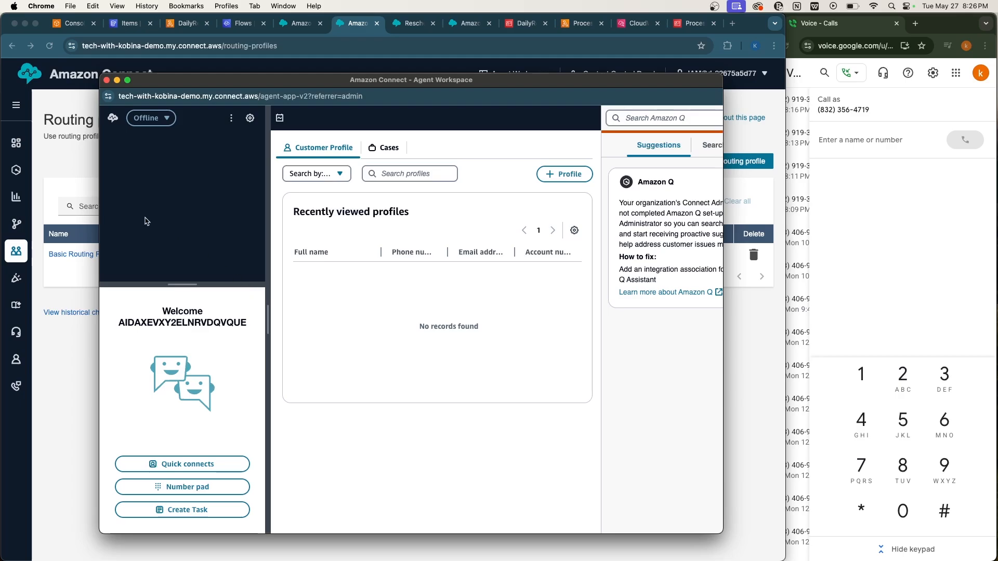
left_click(81, 170)
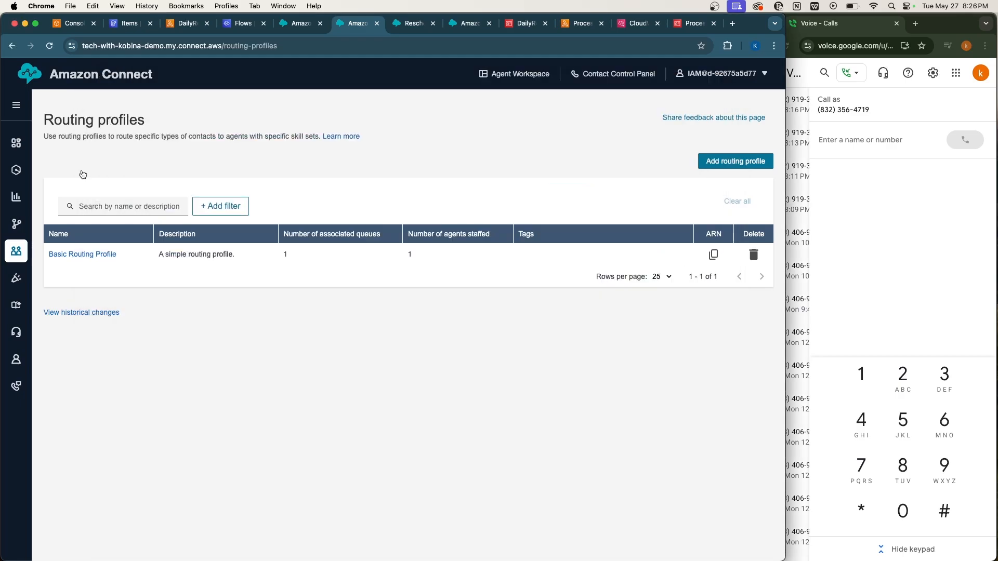
Clear the Lambda success notifications and rescan the PatientAppointments table.
left_click(186, 24)
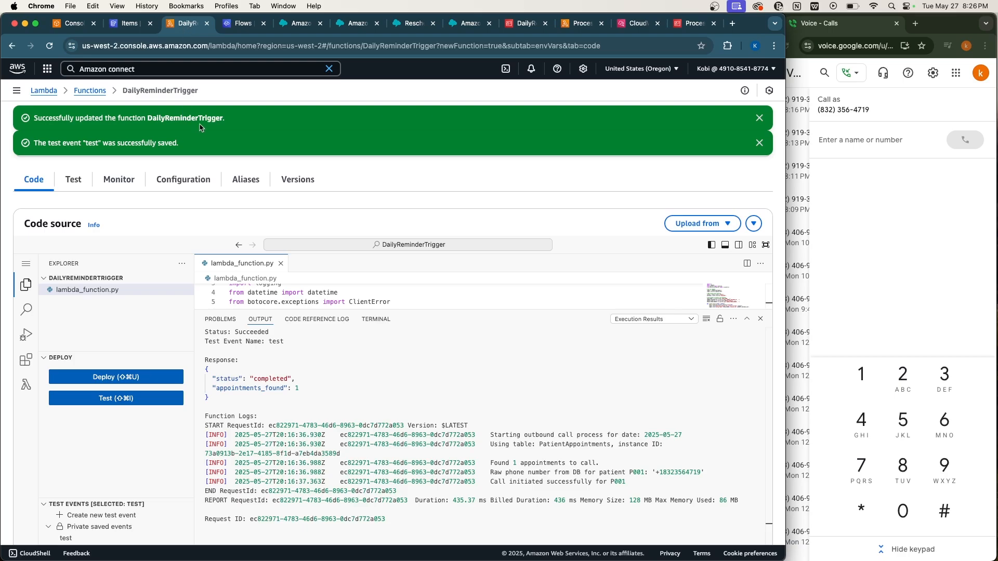
left_click(759, 143)
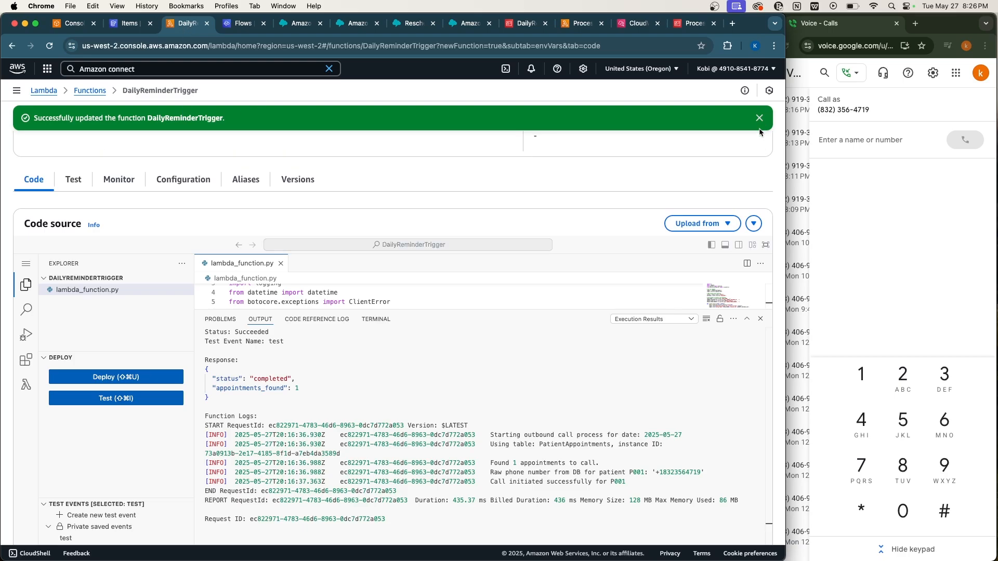
left_click(759, 118)
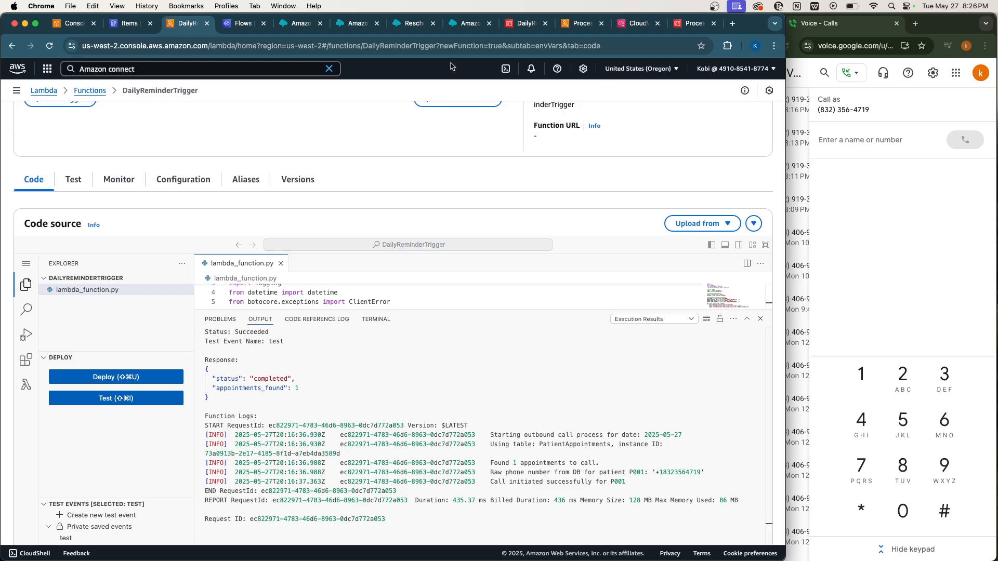
left_click(129, 24)
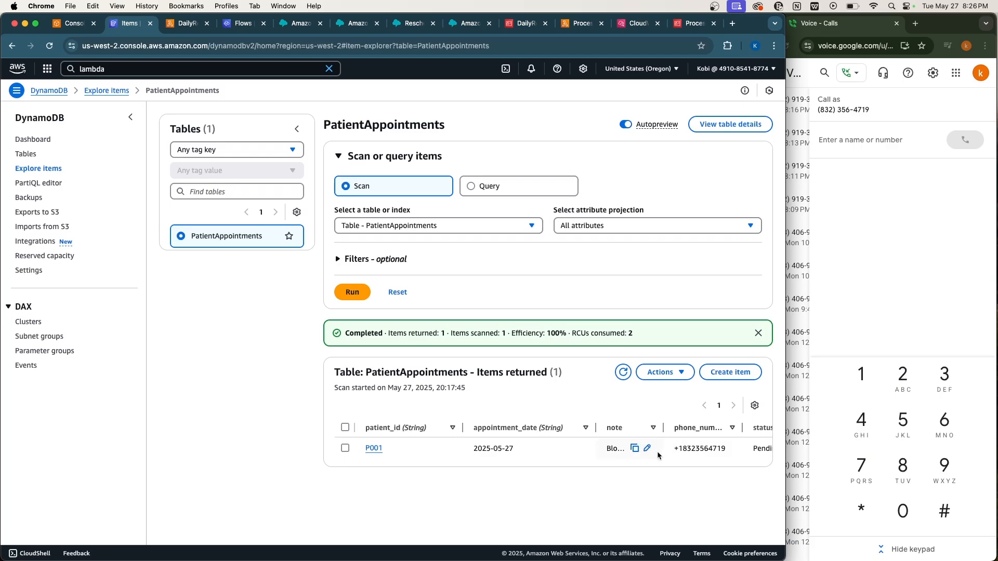
scroll(657, 451, "right", 3)
left_click(623, 372)
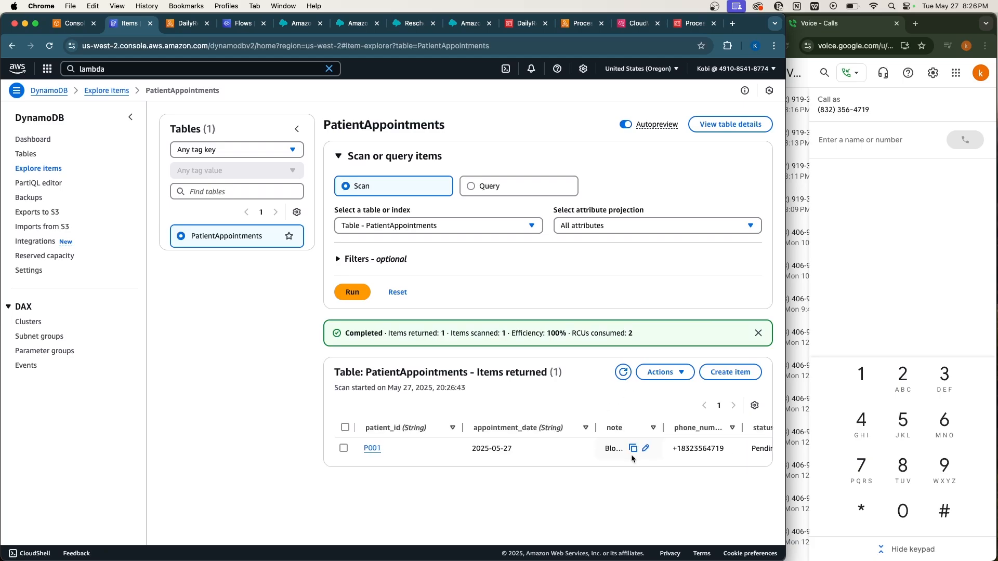
scroll(631, 454, "right", 2)
Run DailyReminderTrigger's saved test event, finding one appointment and ringing Google Voice.
left_click(185, 25)
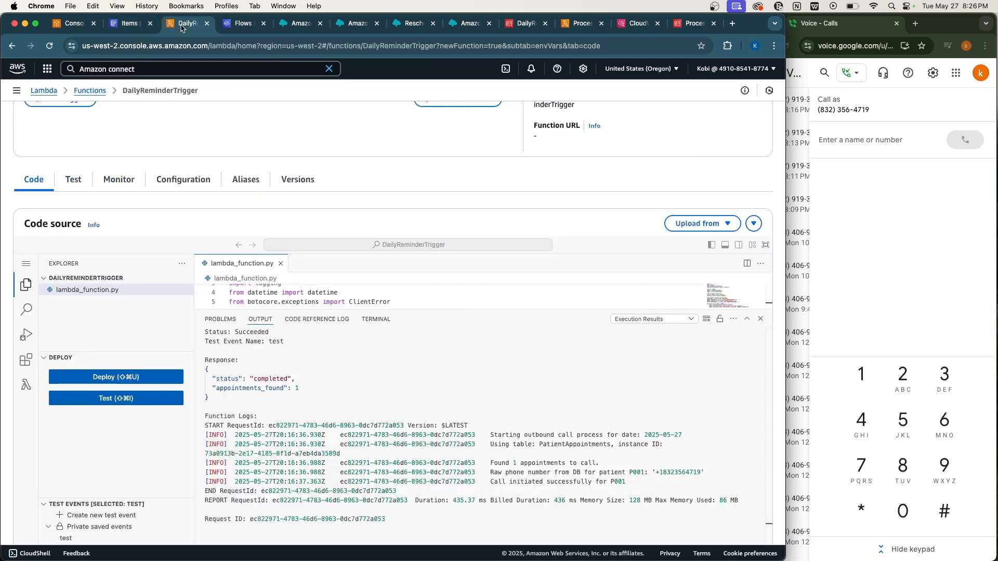
left_click(106, 404)
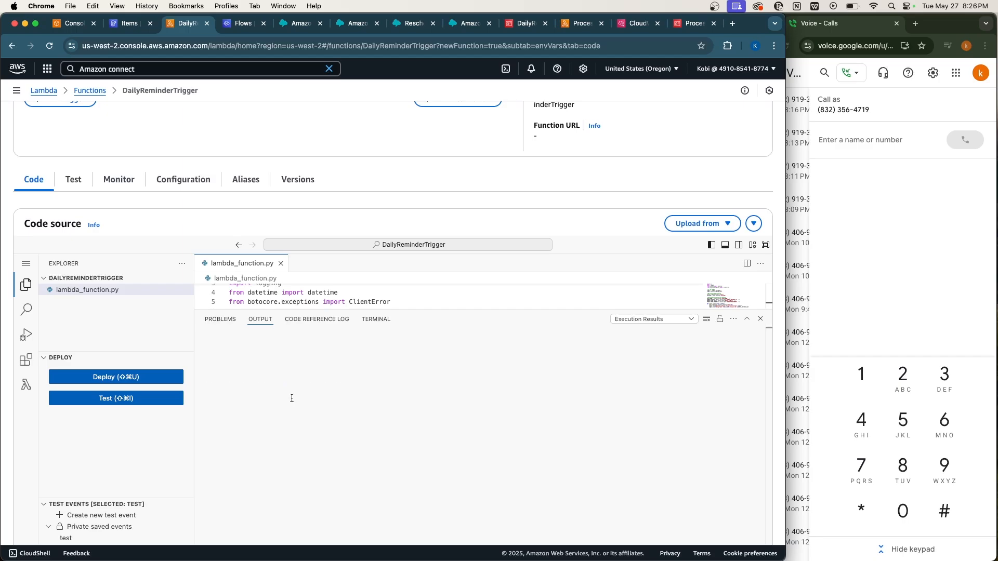
scroll(292, 398, "down", 1)
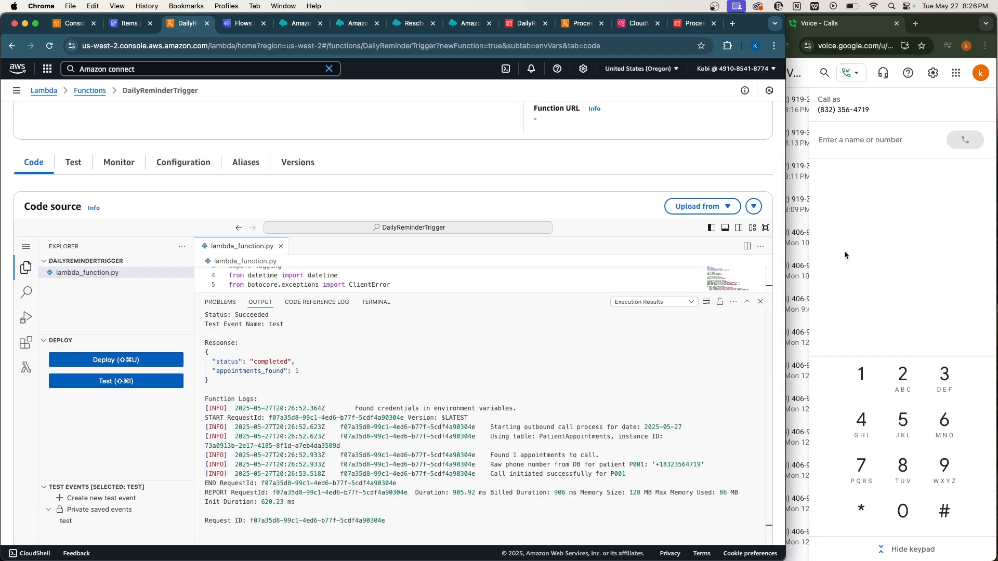
left_click(844, 250)
left_click(589, 360)
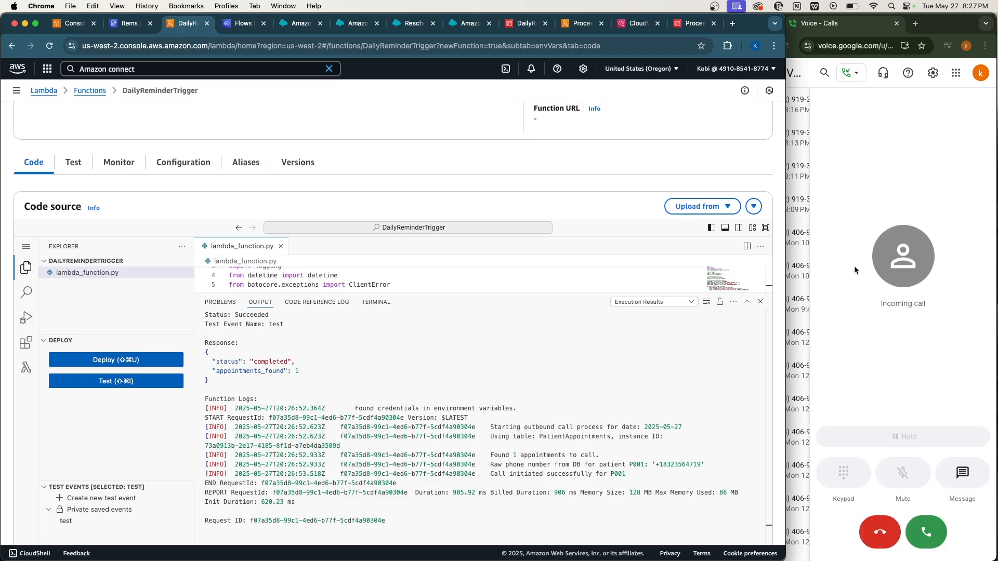
Answer the reminder call in Google Voice and key in 1, then 2, until it ends.
left_click(938, 539)
left_click(939, 538)
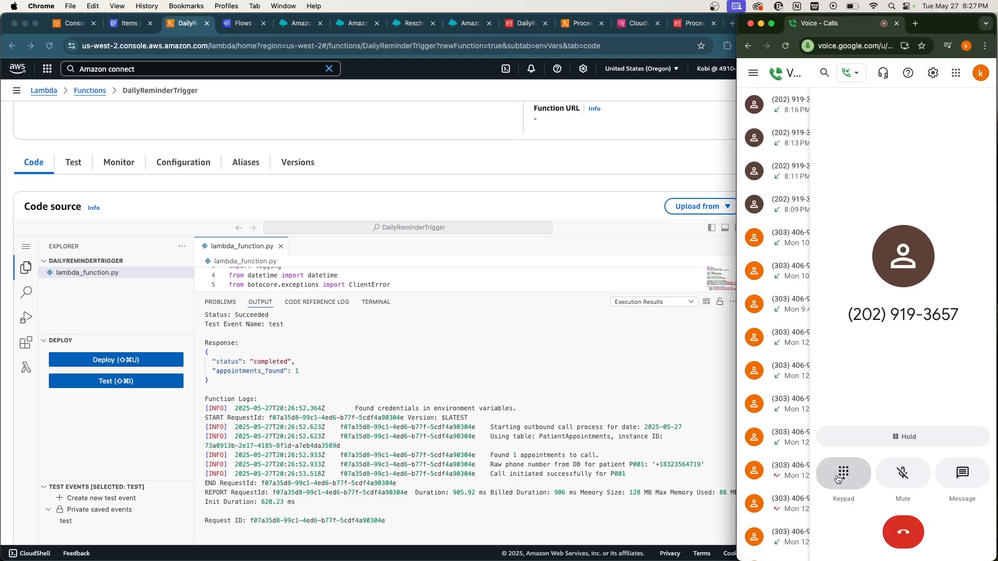
left_click(838, 474)
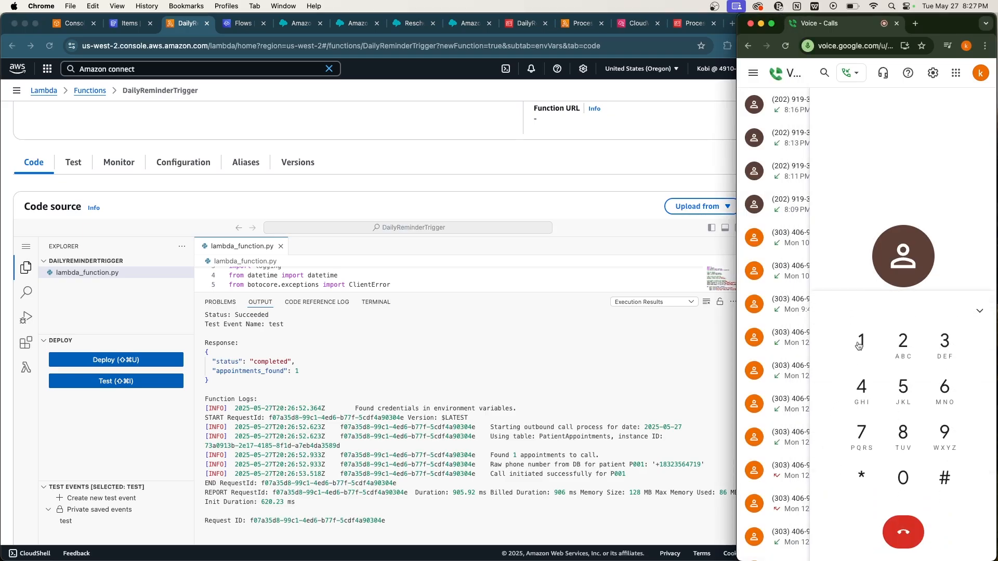
left_click(861, 343)
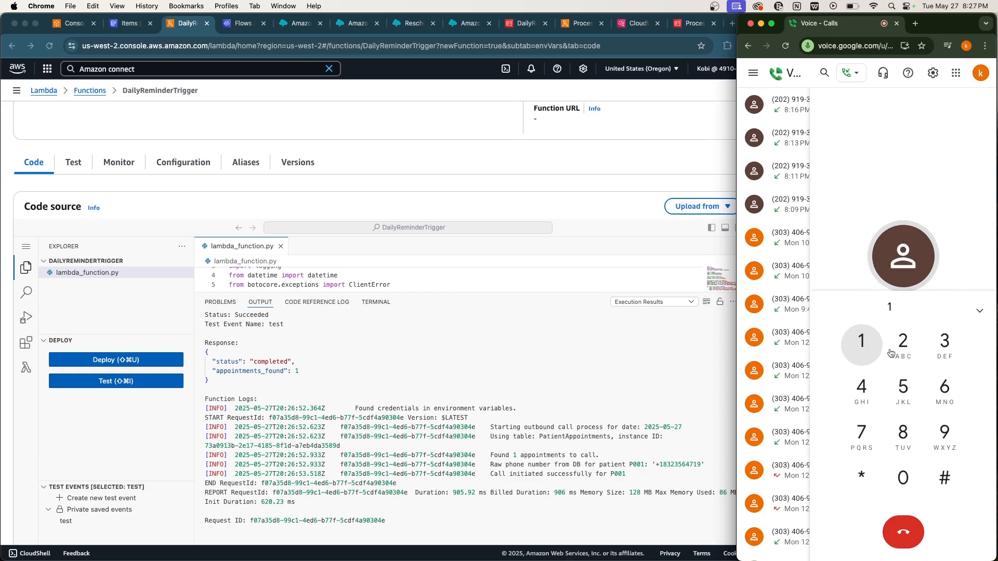
left_click(900, 349)
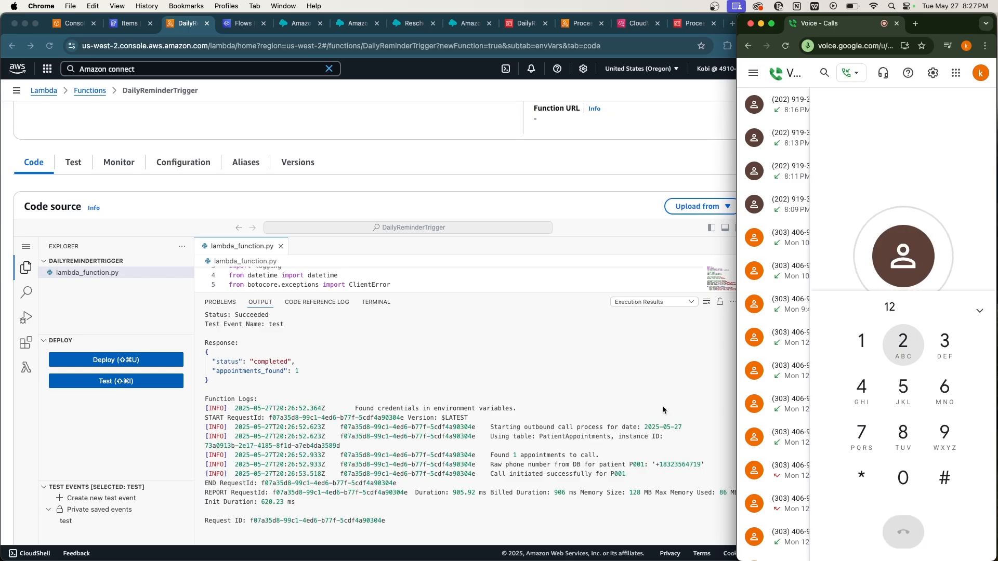
left_click(554, 397)
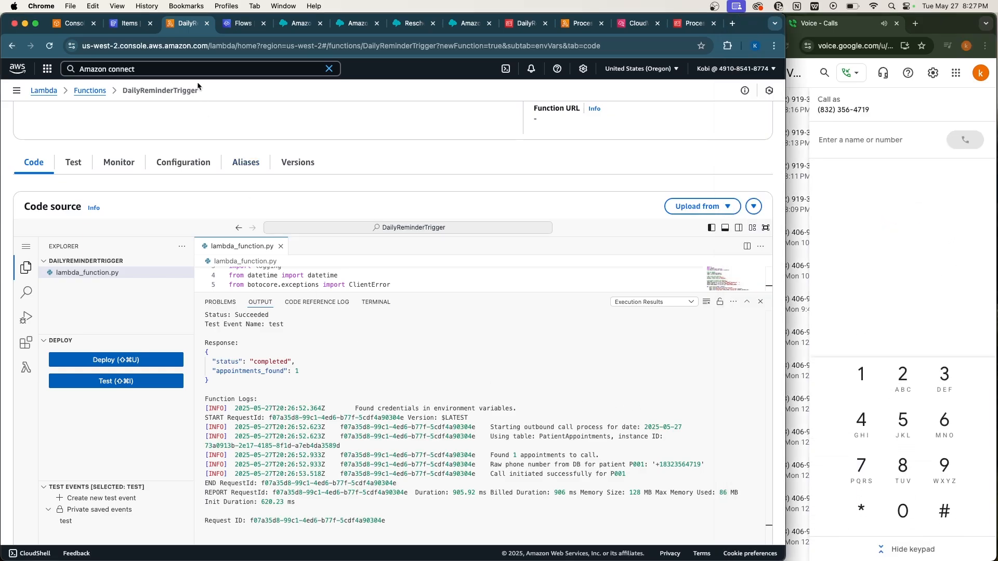
Rescan PatientAppointments to see P001 as Reschedule, then view the ProcessConnectResponse role.
left_click(127, 27)
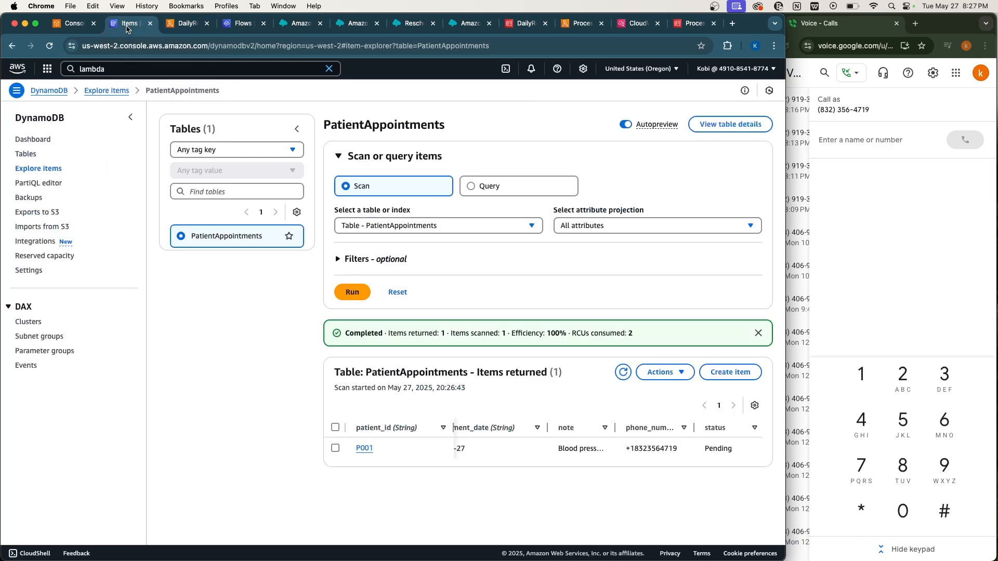
left_click(623, 372)
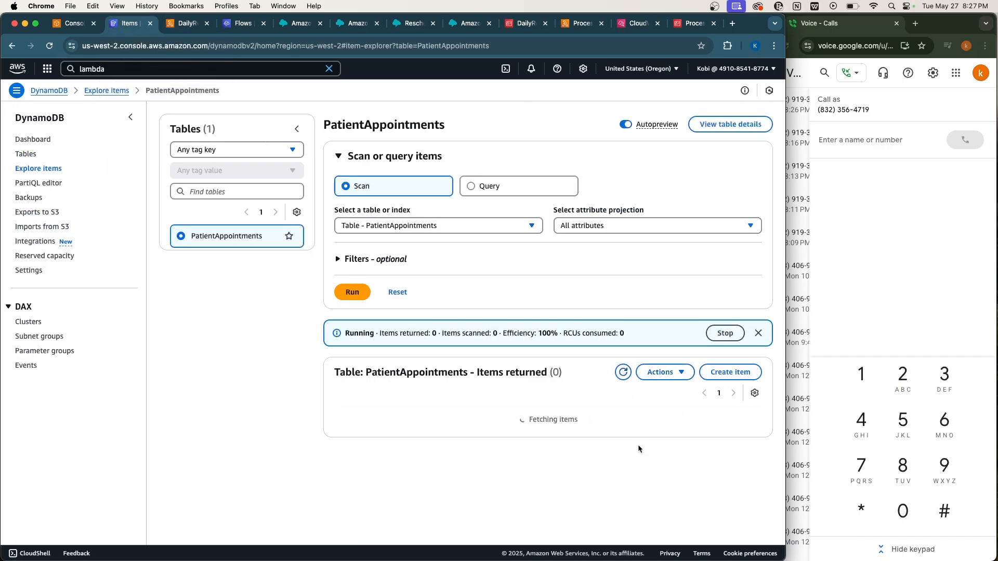
scroll(655, 448, "right", 3)
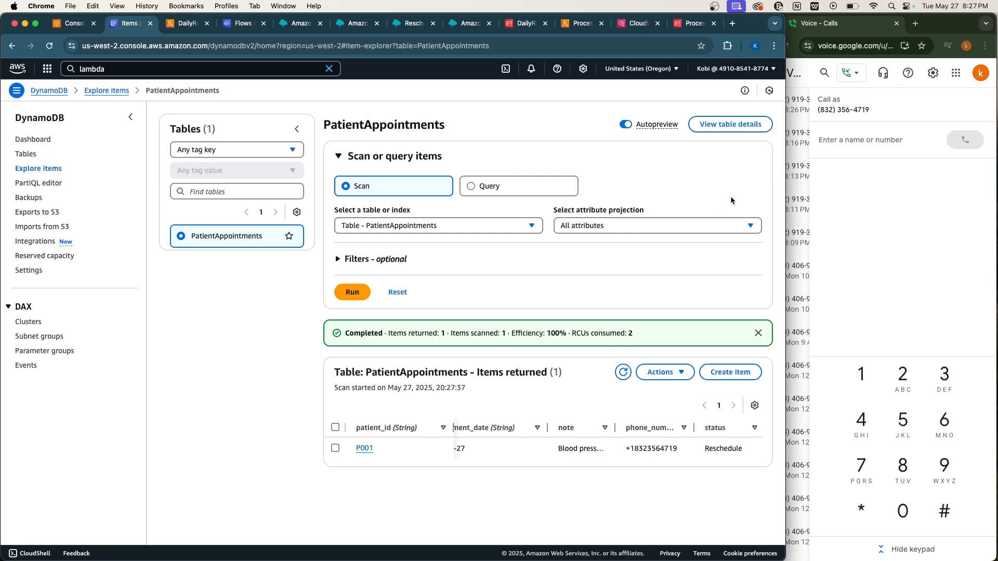
double_click(747, 27)
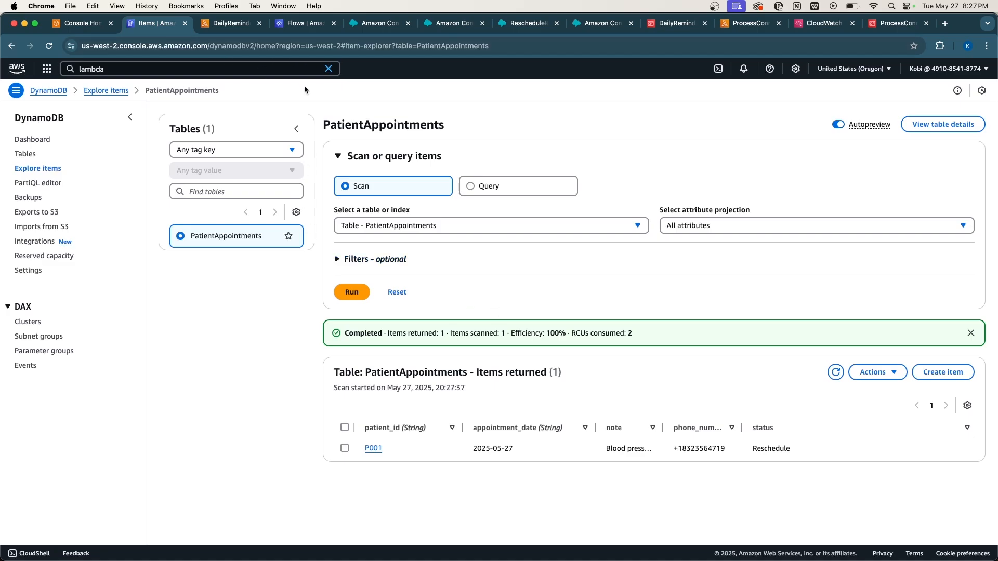
left_click(328, 70)
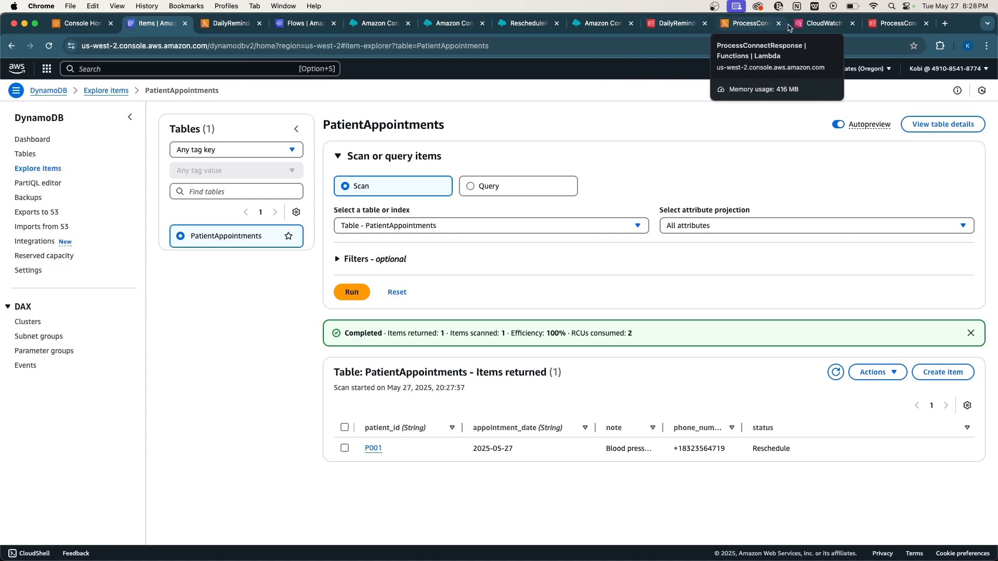
left_click(887, 23)
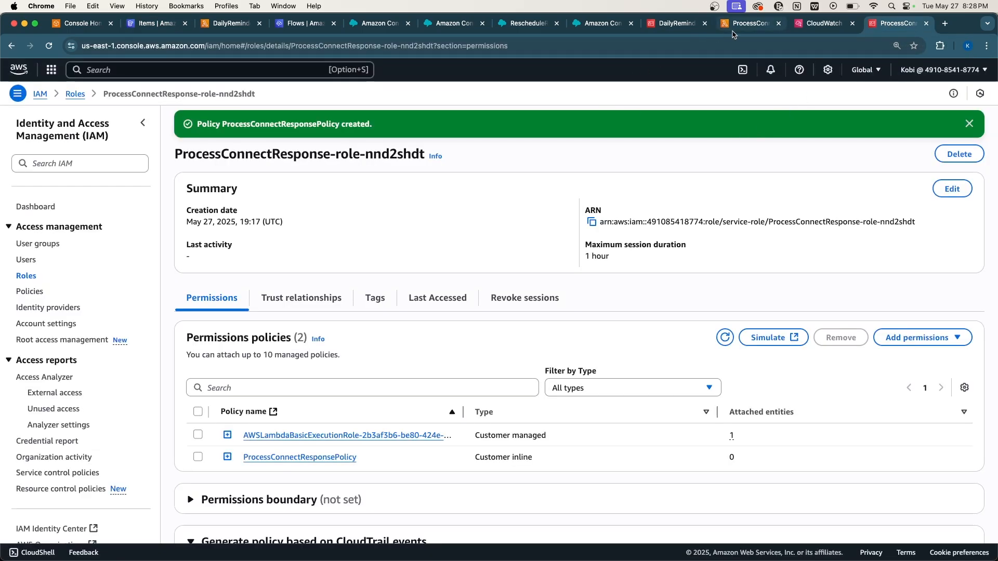
Close the extra CloudWatch tab and view ProcessConnectResponse's metrics: 2 invocations, 606 ms duration.
left_click(749, 23)
left_click(852, 22)
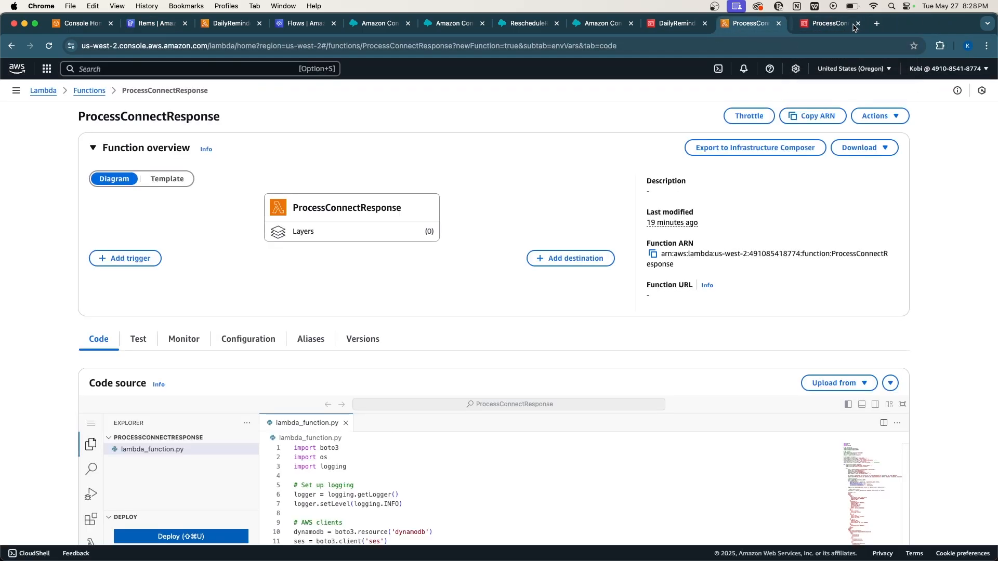
scroll(383, 453, "down", 1)
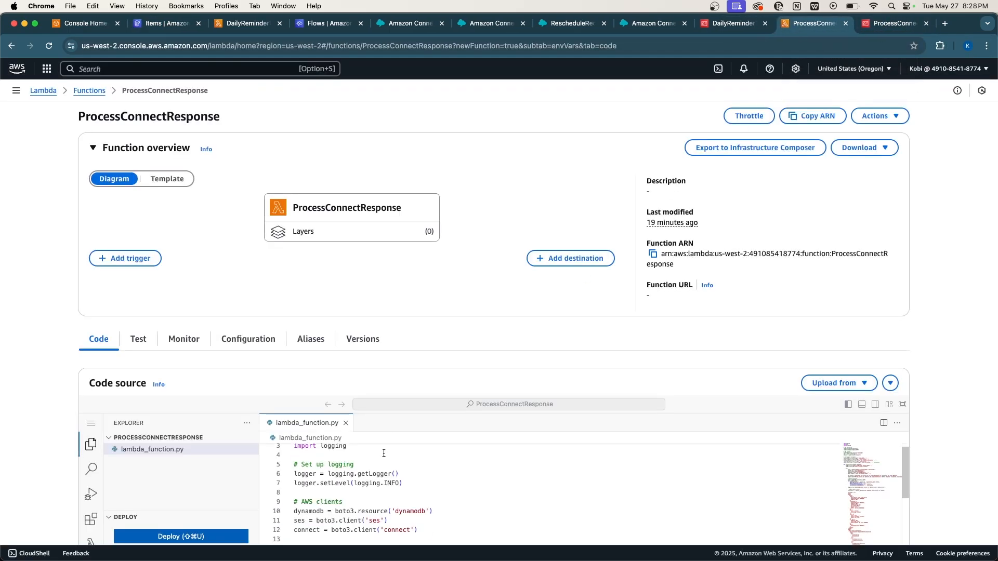
left_click(184, 340)
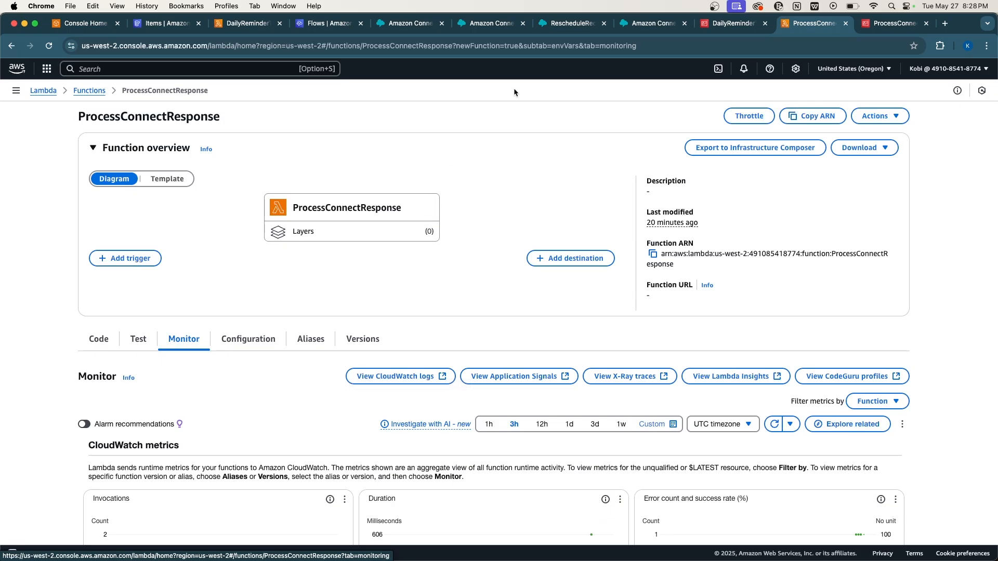
Go to Routing > Flows and open ReminderOutboundFlow in the flow designer.
left_click(489, 28)
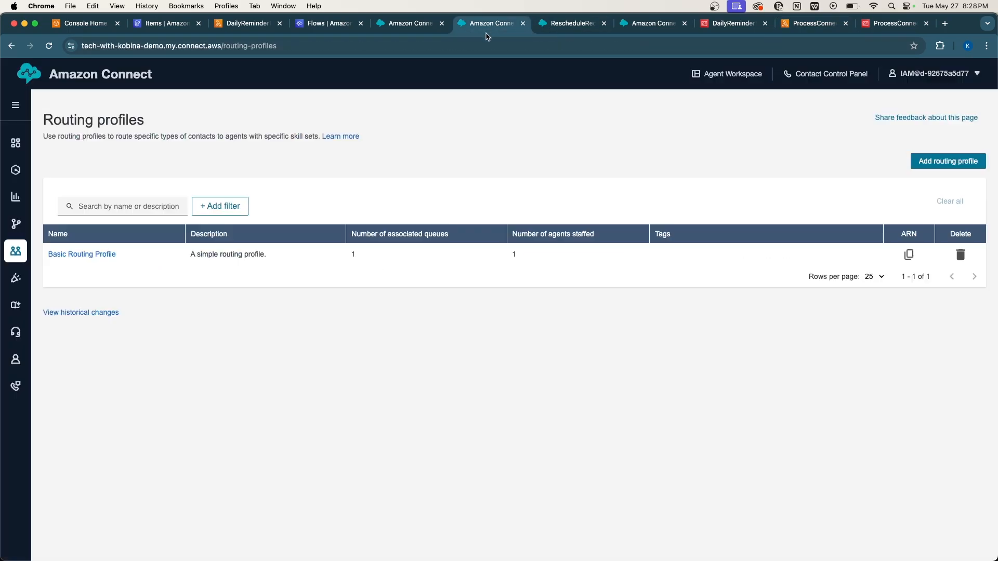
mouse_move(15, 224)
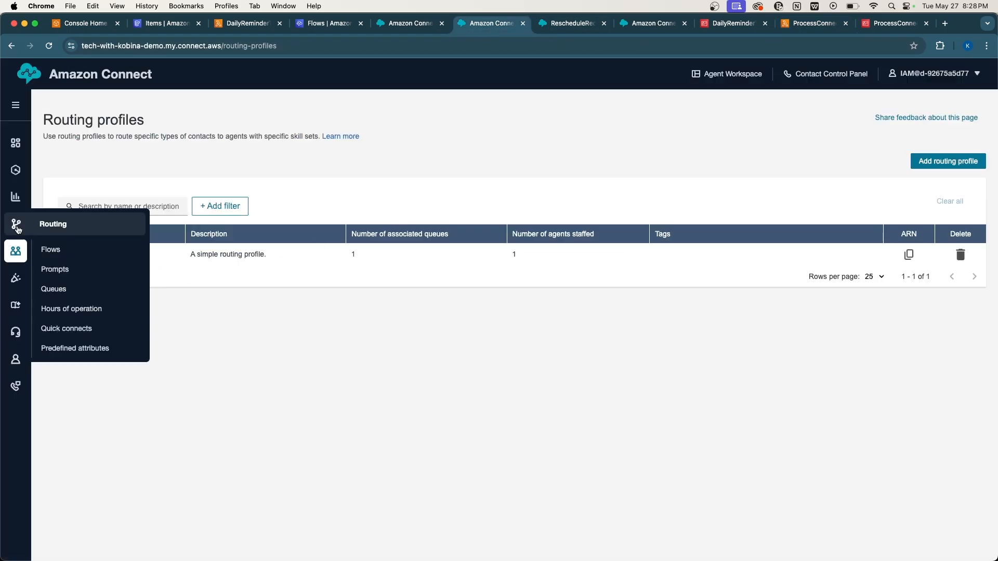
left_click(65, 252)
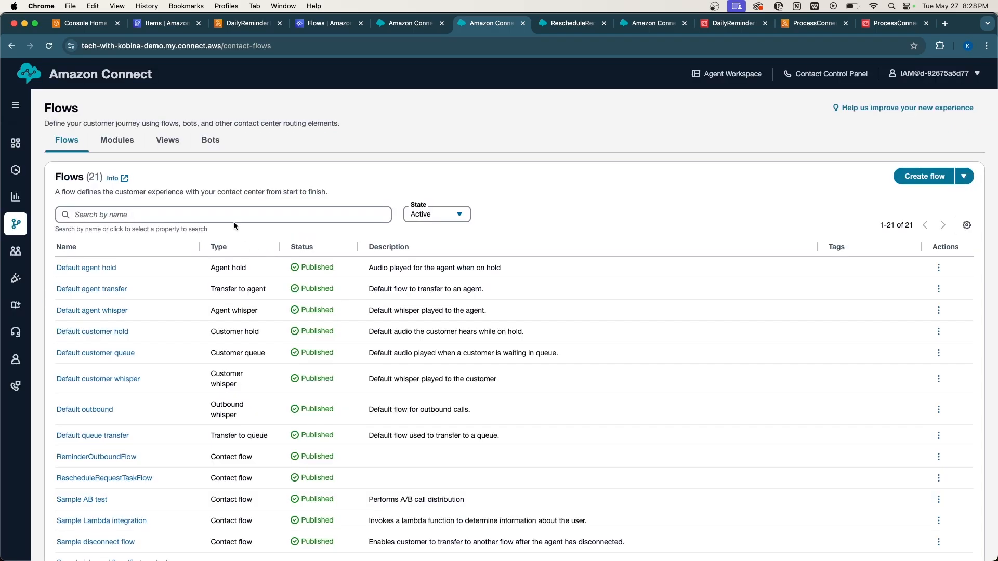
left_click(230, 215)
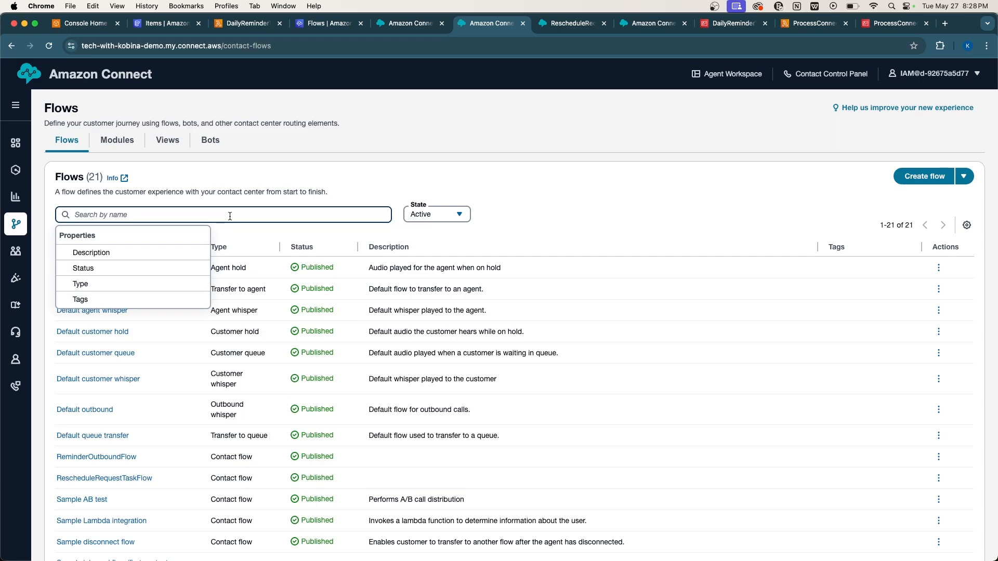
type("Re")
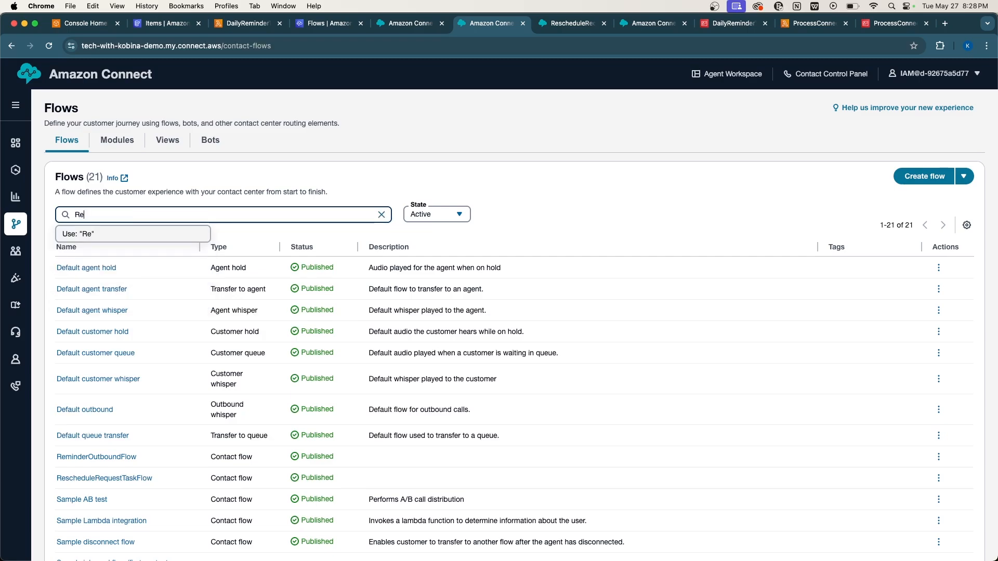
type("s=")
key("BackSpace")
key("BackSpace")
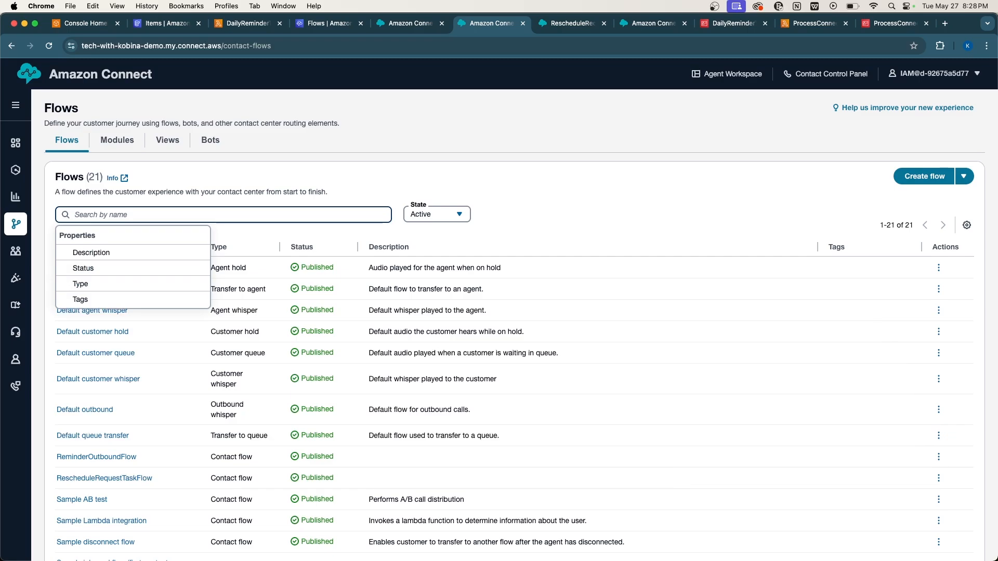
left_click(112, 459)
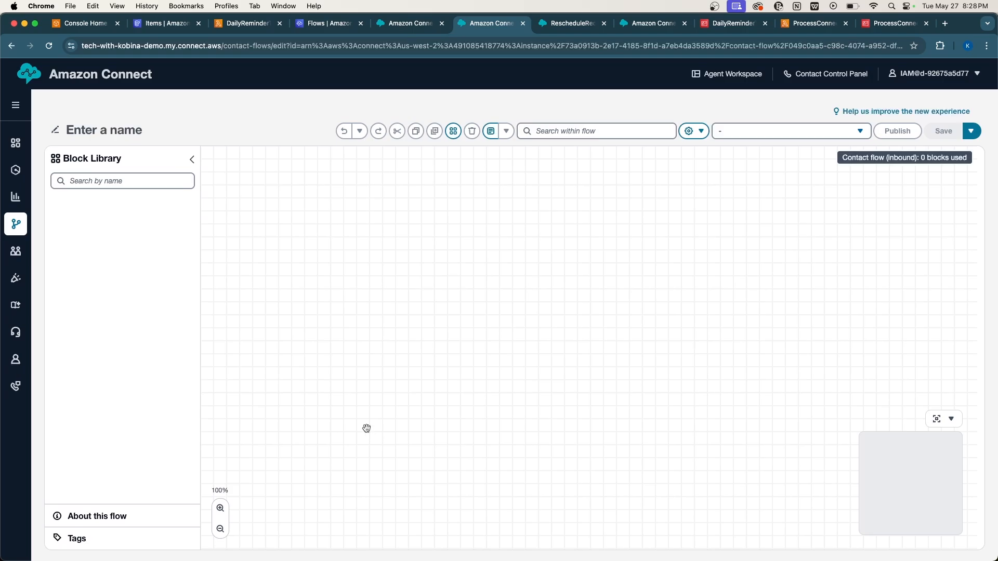
Inspect the Check contact attributes Reschedule condition and both Play prompt messages.
scroll(478, 387, "right", 10)
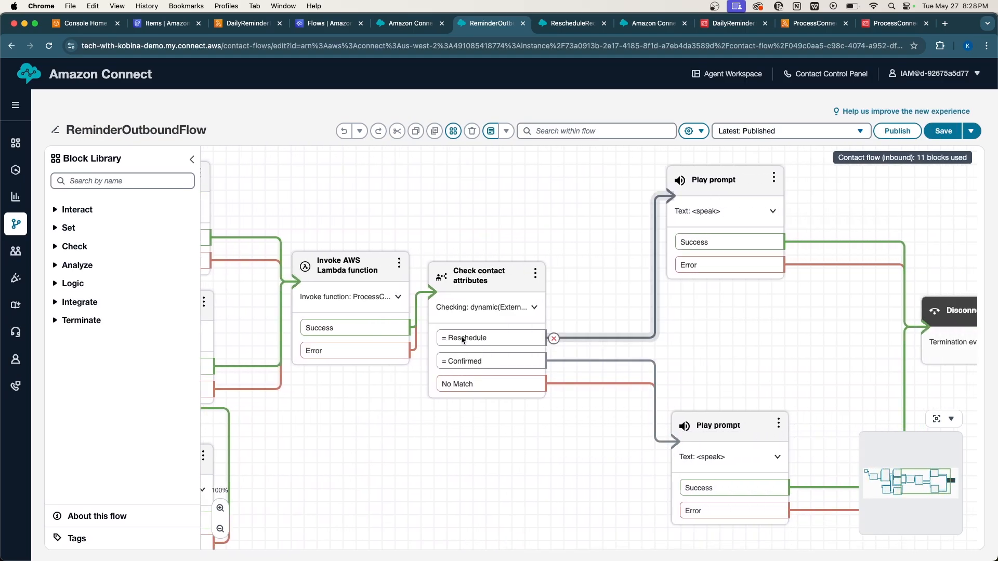
left_click(485, 291)
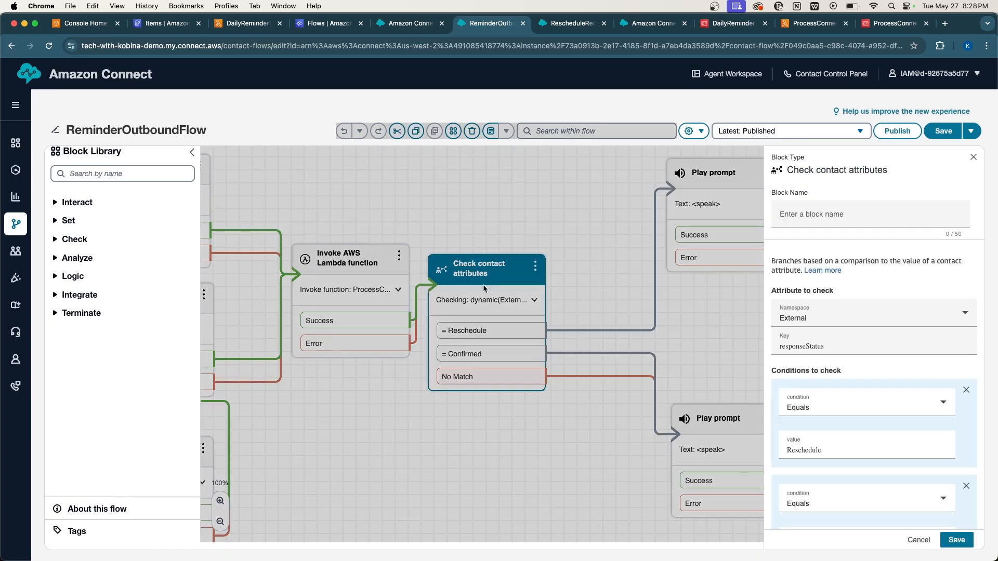
scroll(843, 412, "down", 2)
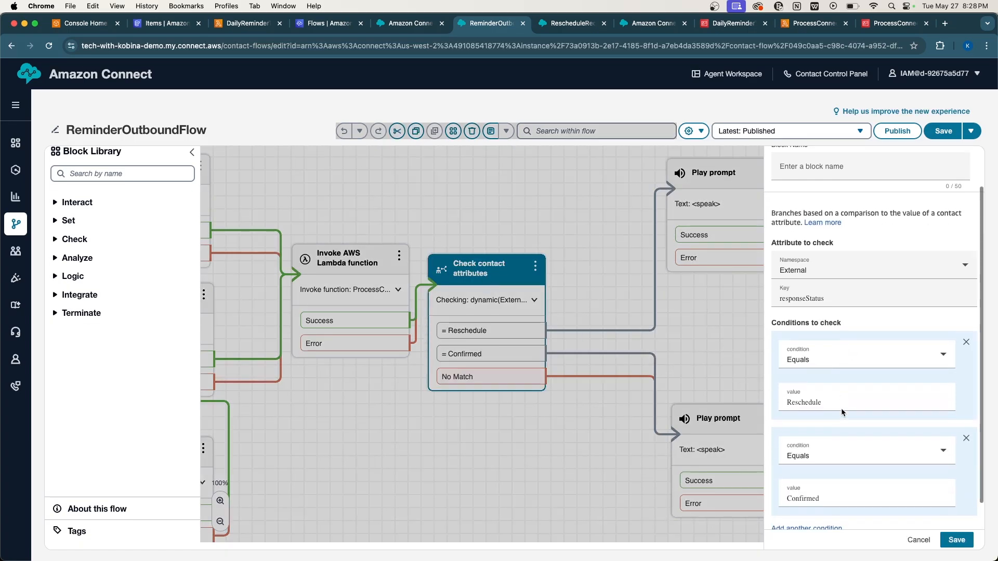
double_click(794, 399)
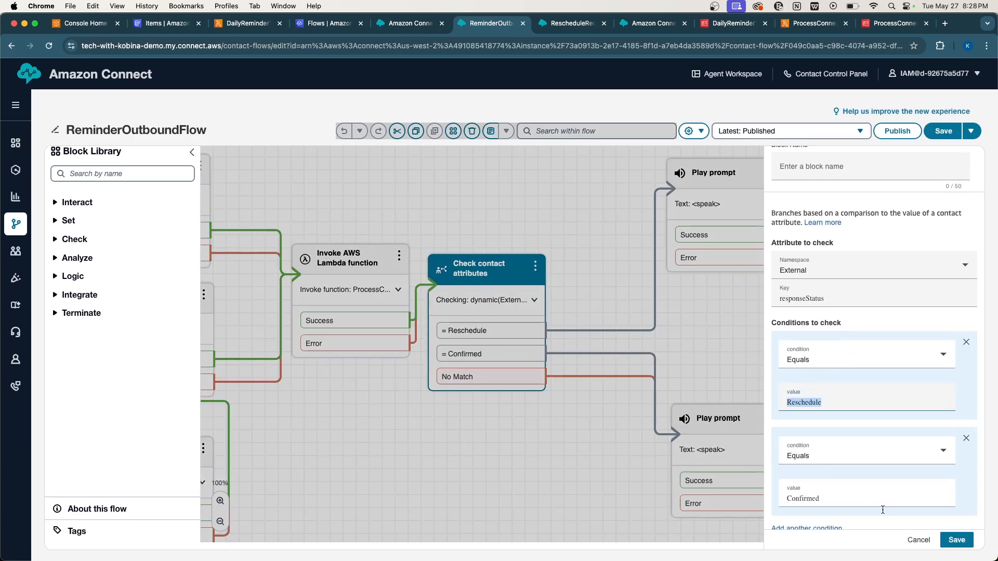
left_click(911, 539)
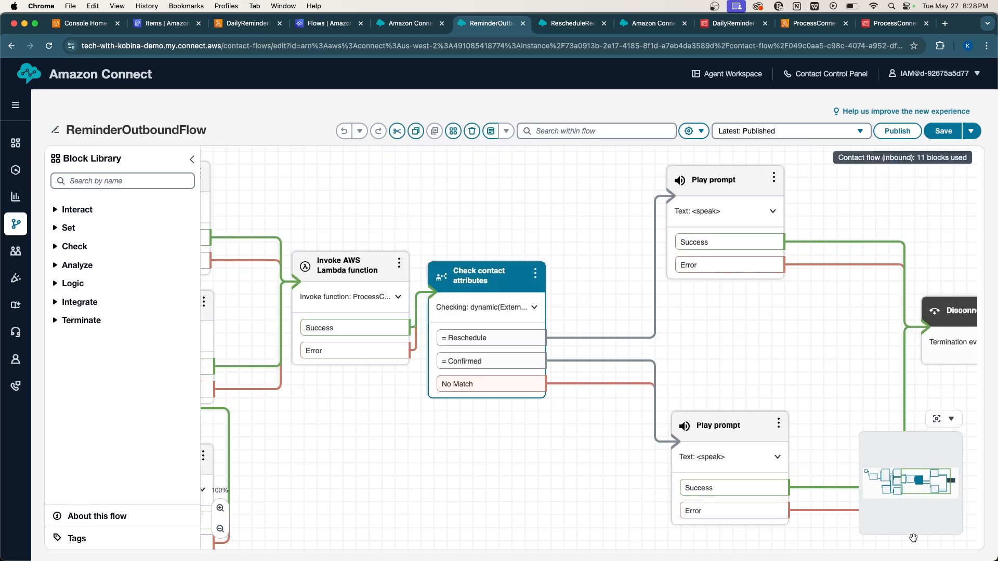
left_click(720, 199)
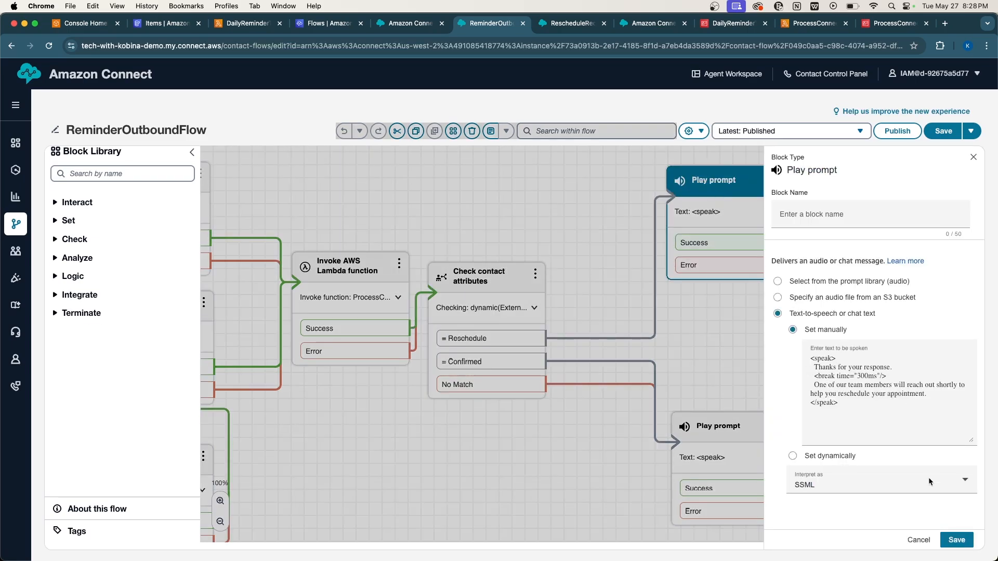
left_click(918, 539)
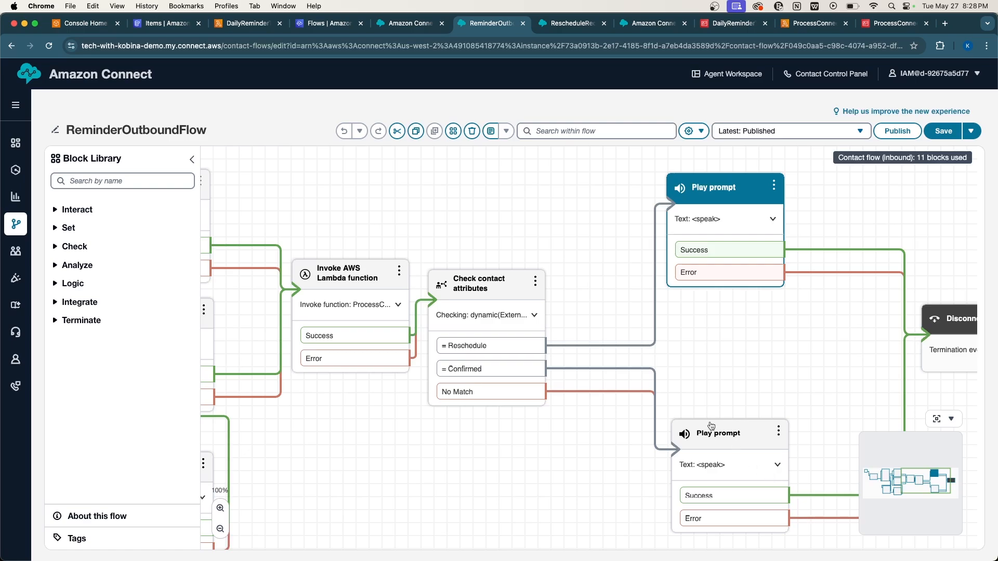
left_click(711, 426)
left_click(918, 539)
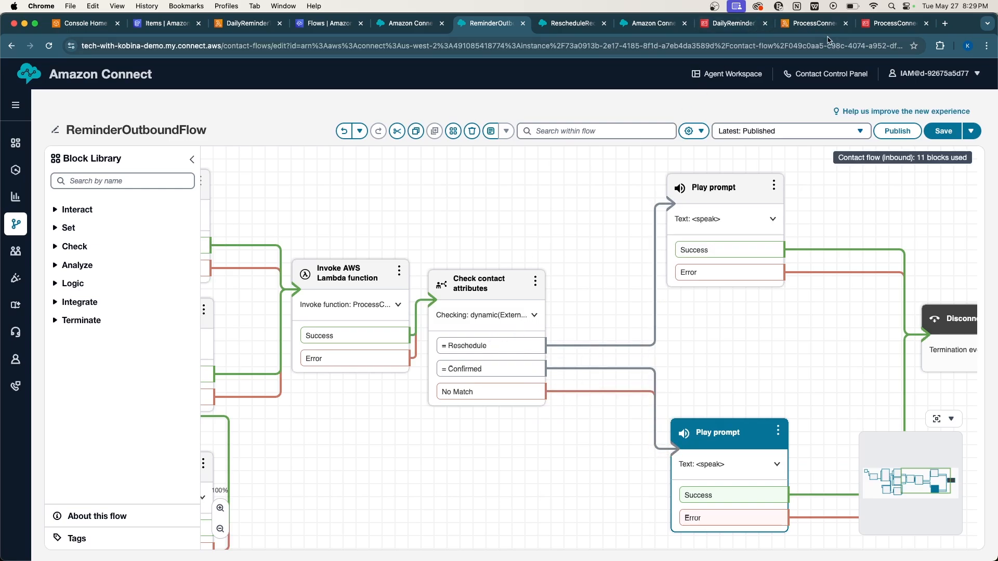
Open ProcessConnectResponse's CloudWatch logs from the Monitor tab and select the newest log stream.
left_click(878, 27)
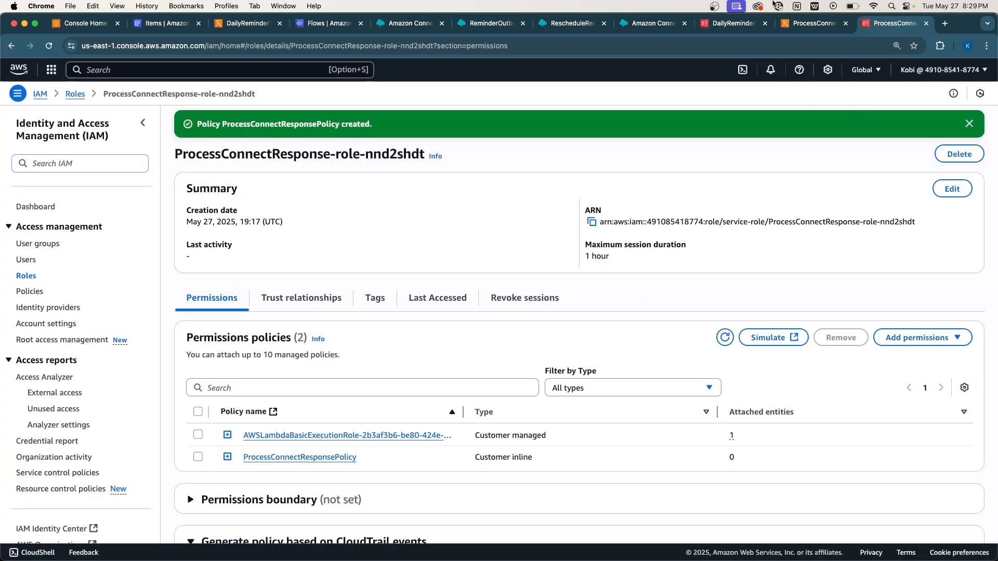
left_click(812, 30)
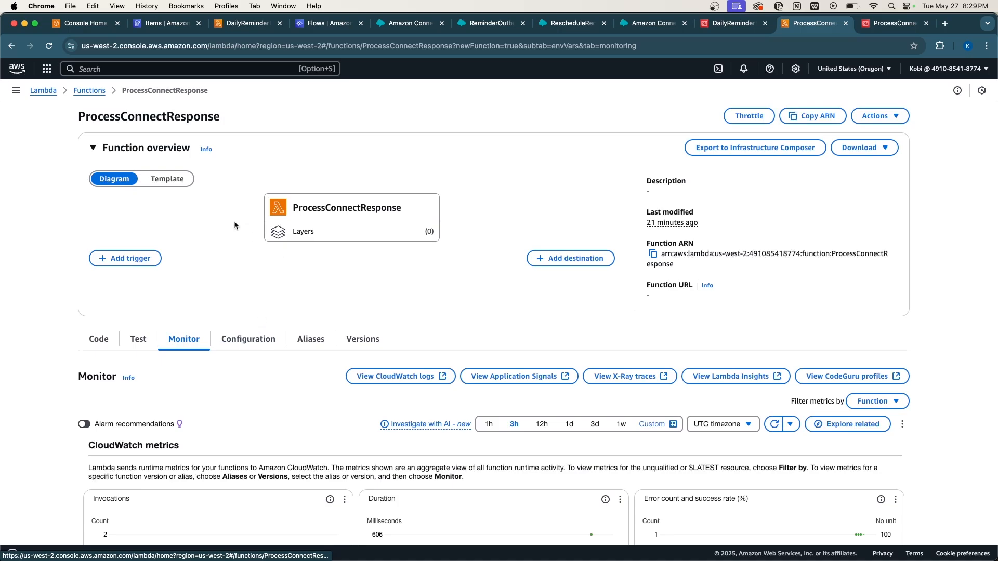
left_click(374, 383)
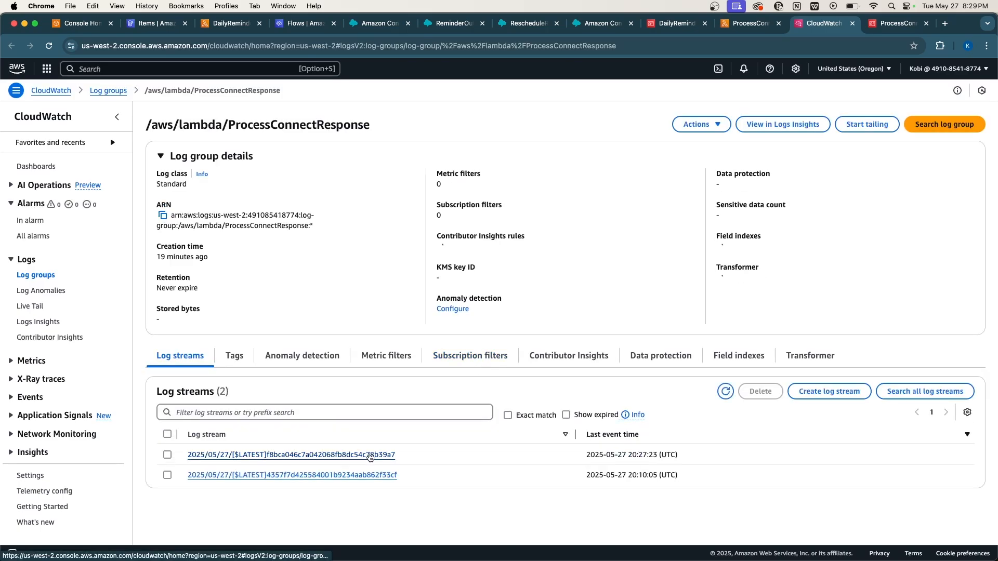
left_click(370, 455)
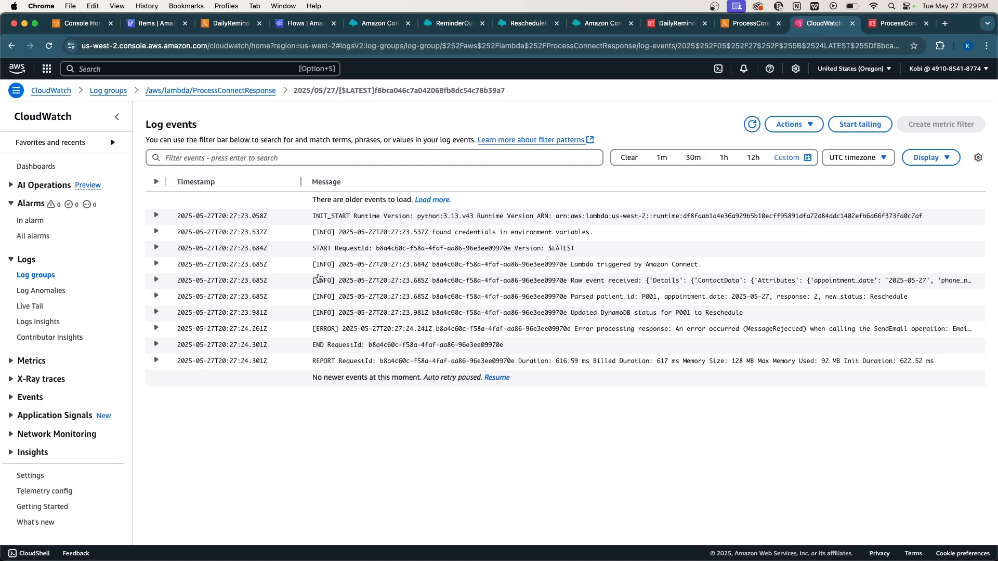
Expand the Raw event received, Parsed patient_id and ERROR entries to read the SendEmail traceback.
left_click(317, 281)
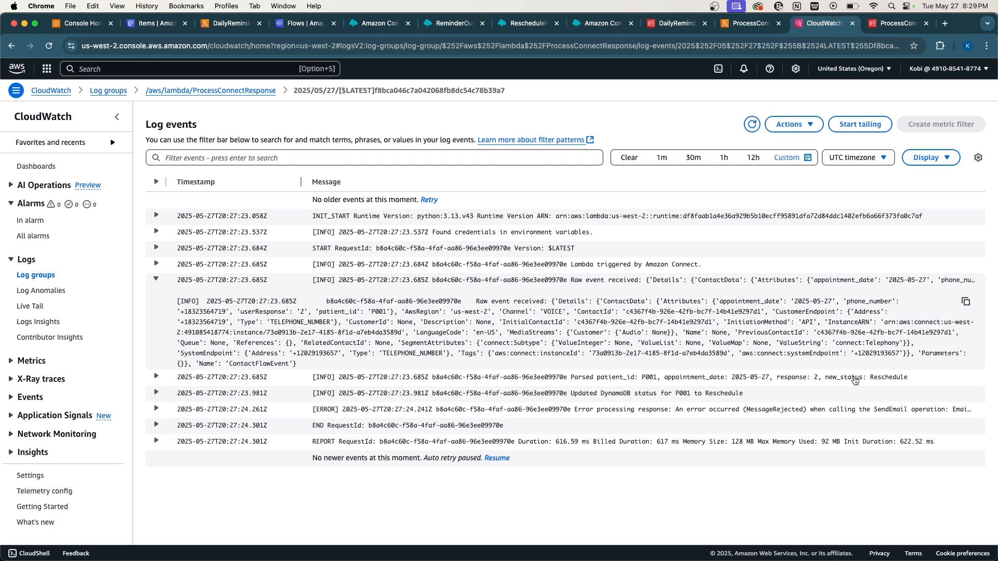
left_click(855, 380)
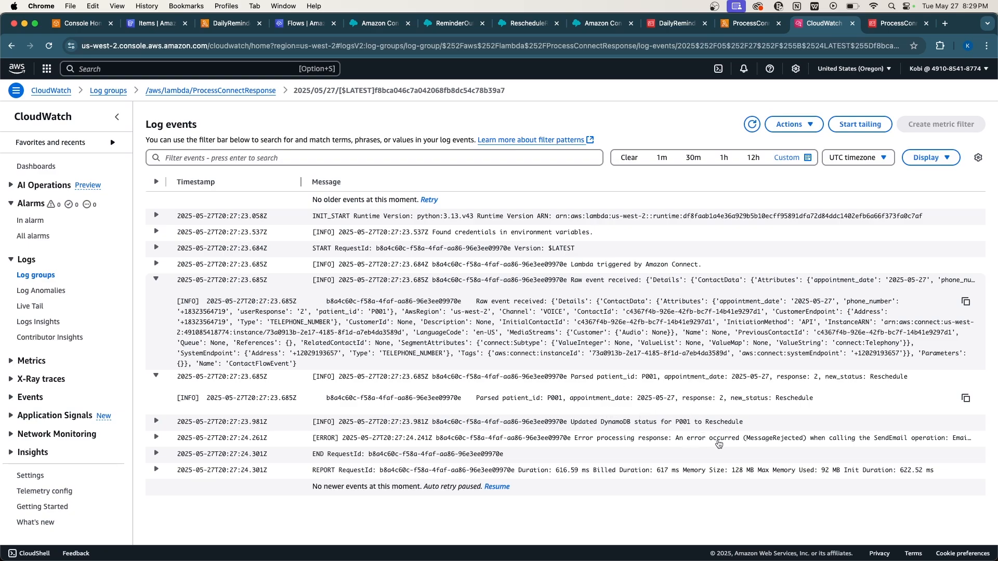
left_click(716, 445)
scroll(716, 446, "down", 5)
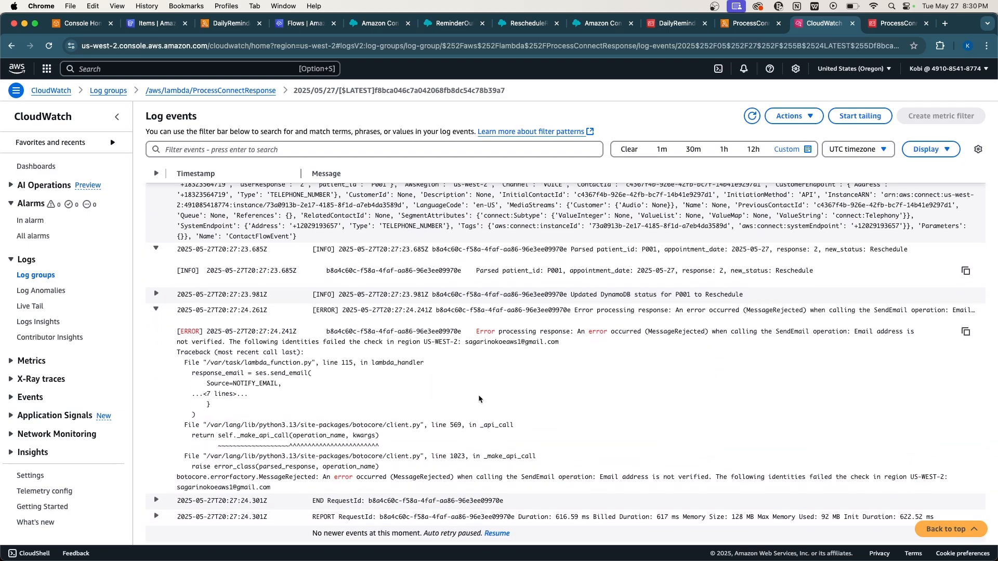
scroll(479, 397, "up", 1)
scroll(479, 399, "up", 1)
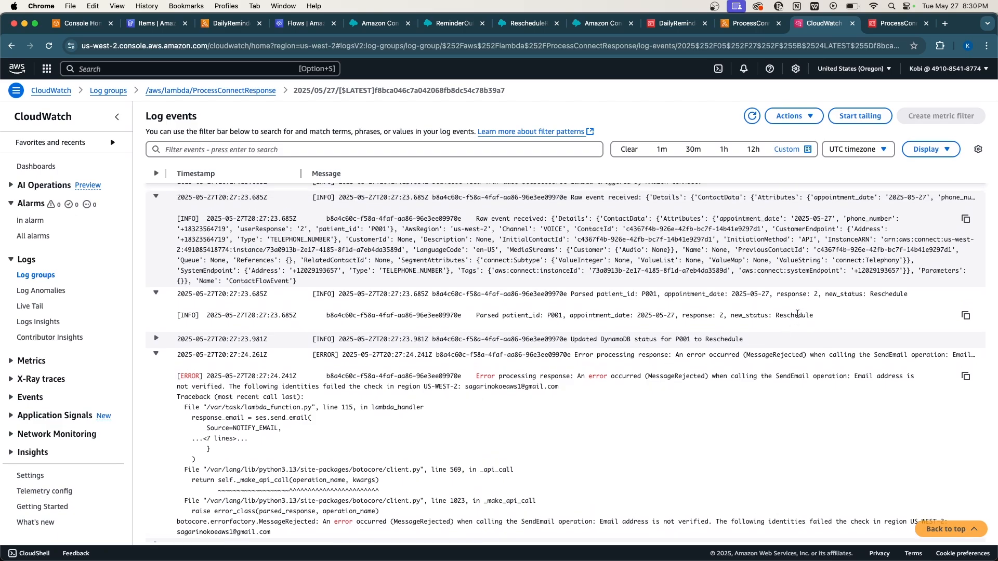
Highlight the word Reschedule in the parsed patient_id log line.
double_click(797, 315)
triple_click(798, 318)
left_click(795, 318)
double_click(794, 317)
left_click(783, 312)
triple_click(782, 317)
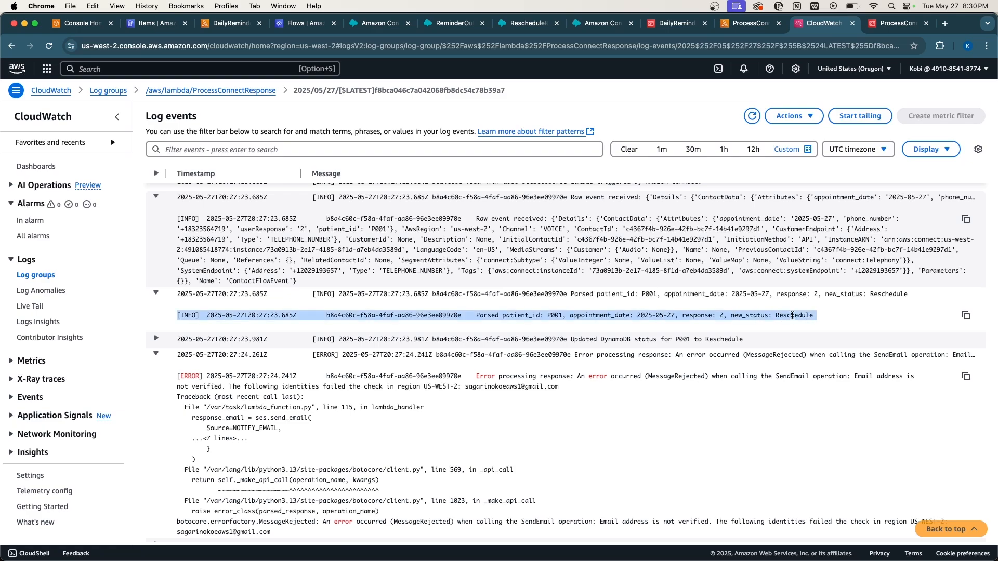
double_click(792, 315)
scroll(737, 406, "down", 1)
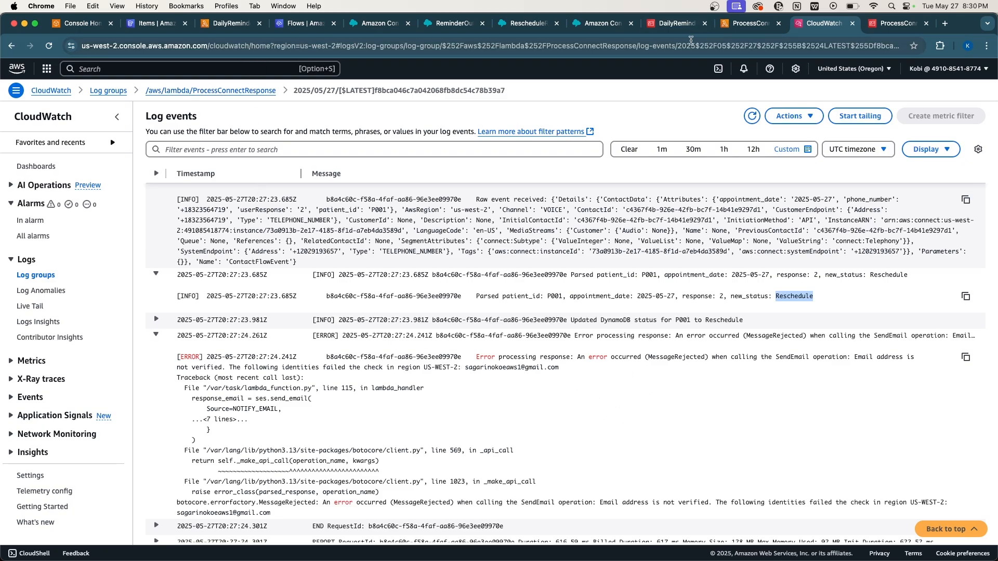
Open Log groups in a new tab, then the newest stream of /aws/connect/tech-with-kobina-demo.
right_click(53, 275)
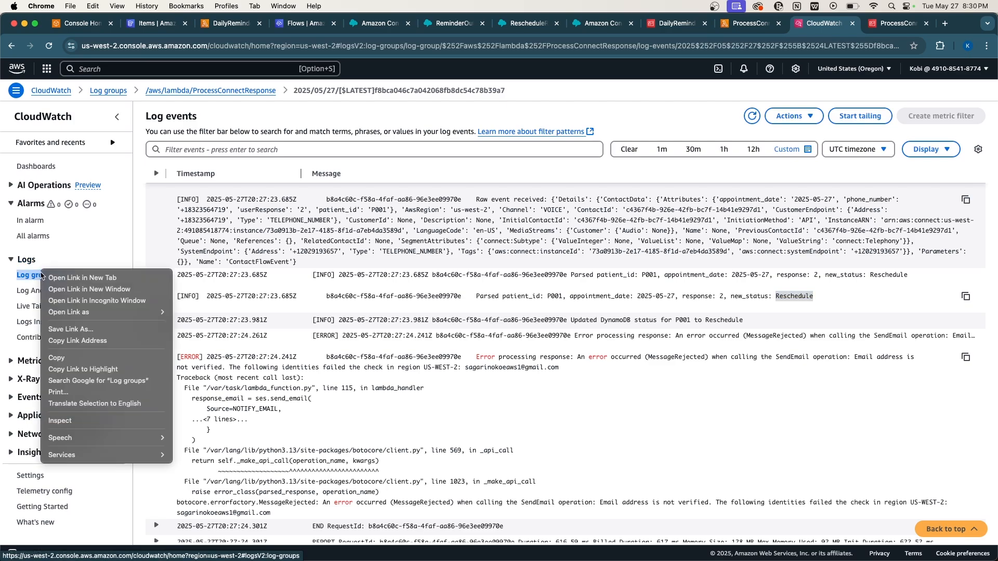
left_click(53, 277)
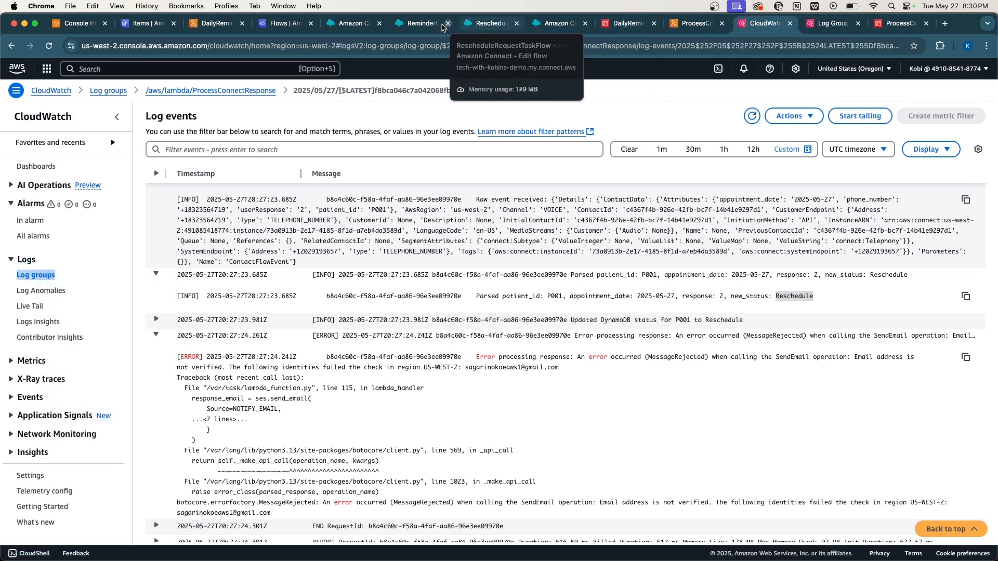
left_click(424, 24)
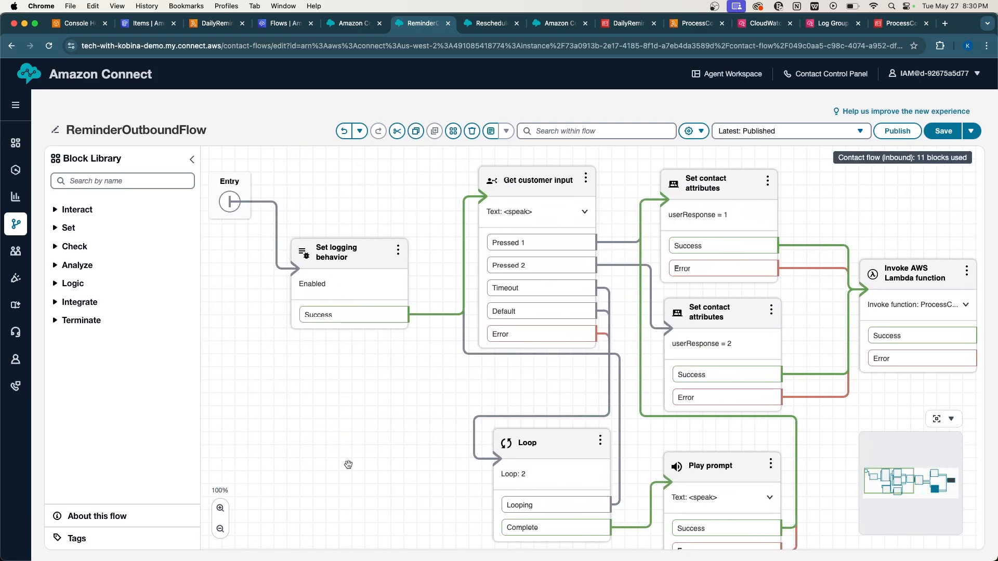
left_click(832, 24)
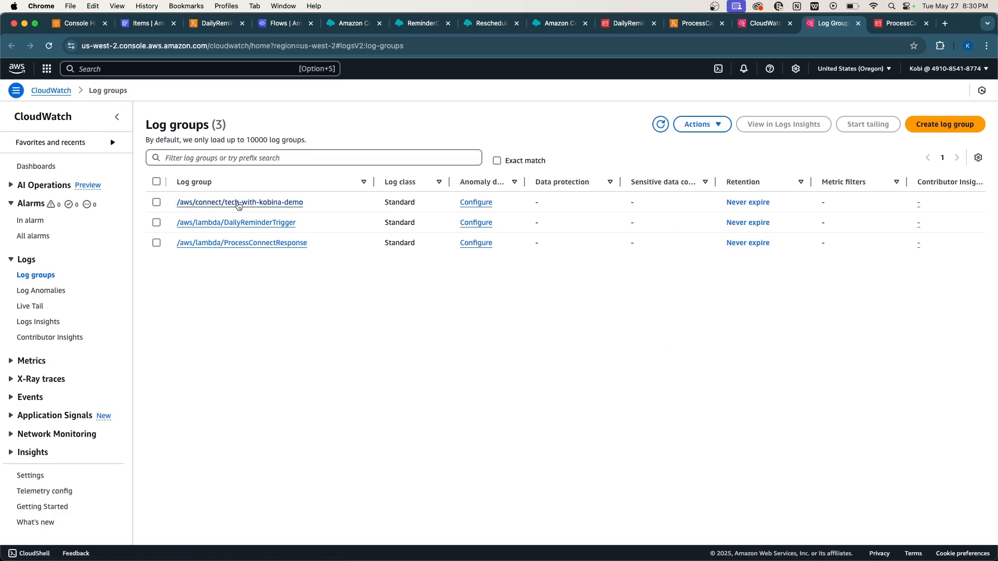
left_click(269, 202)
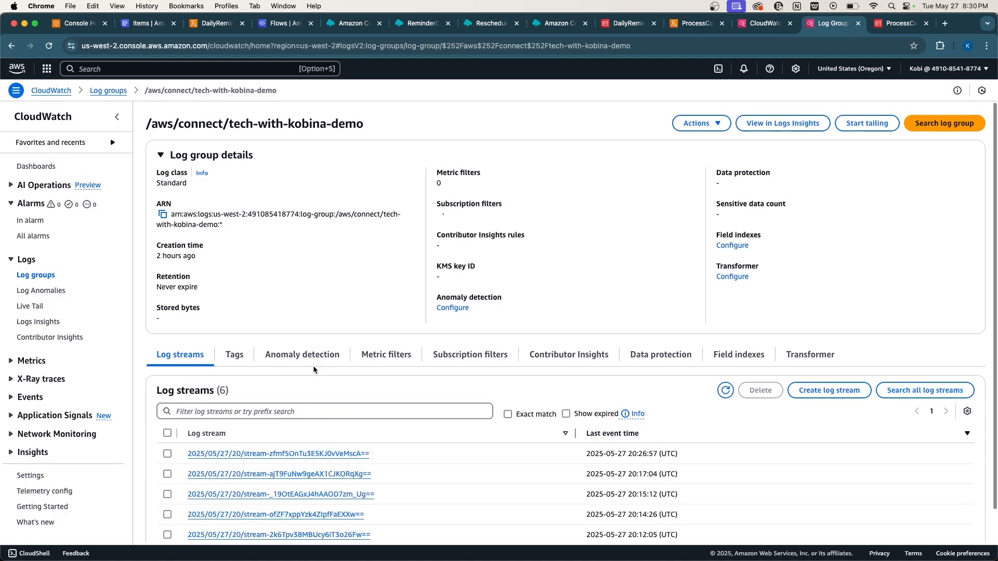
scroll(314, 369, "down", 1)
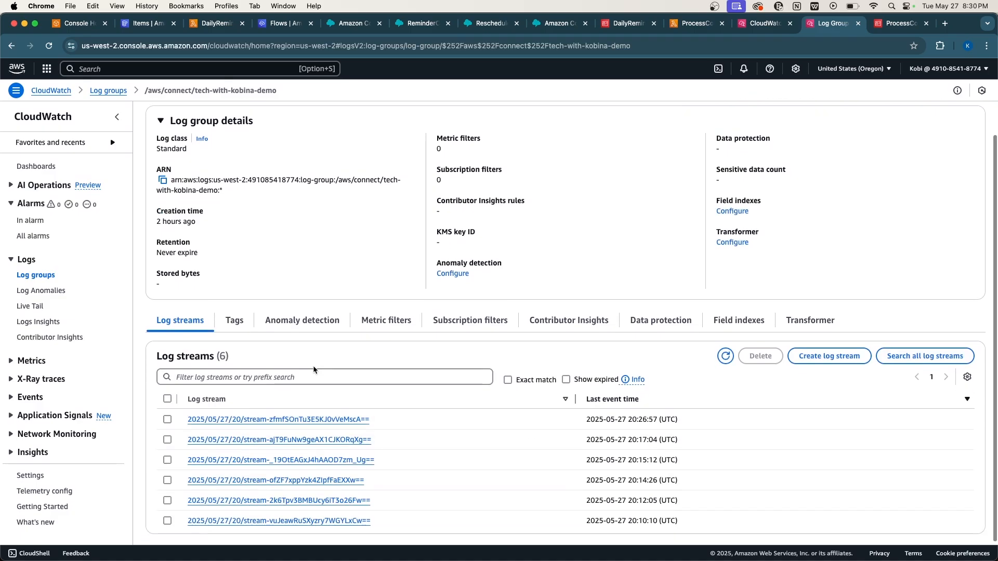
left_click(281, 420)
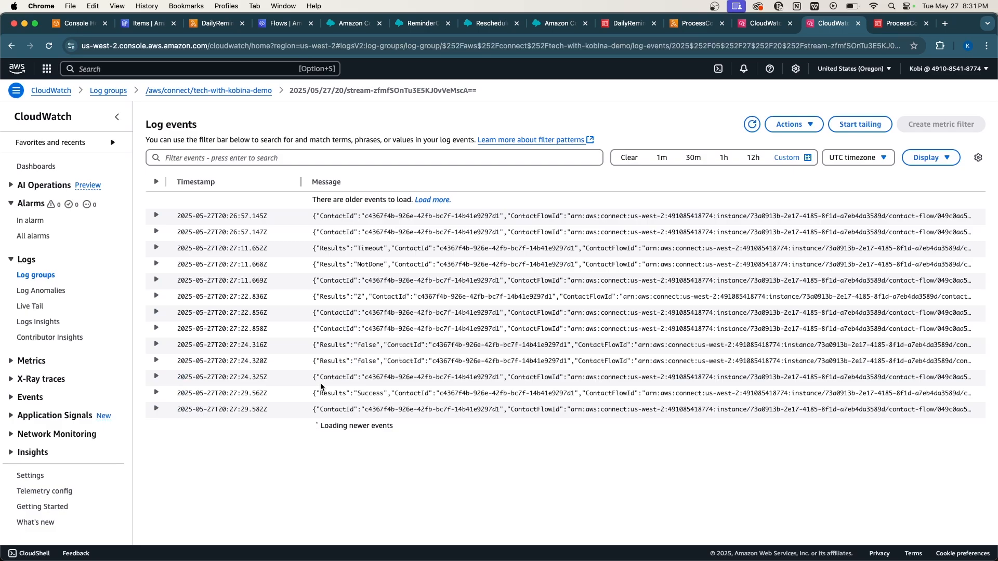
Expand all Connect log events into formatted JSON and scroll down to the 27:22.858Z event.
left_click(153, 181)
scroll(292, 330, "down", 1)
scroll(293, 333, "down", 5)
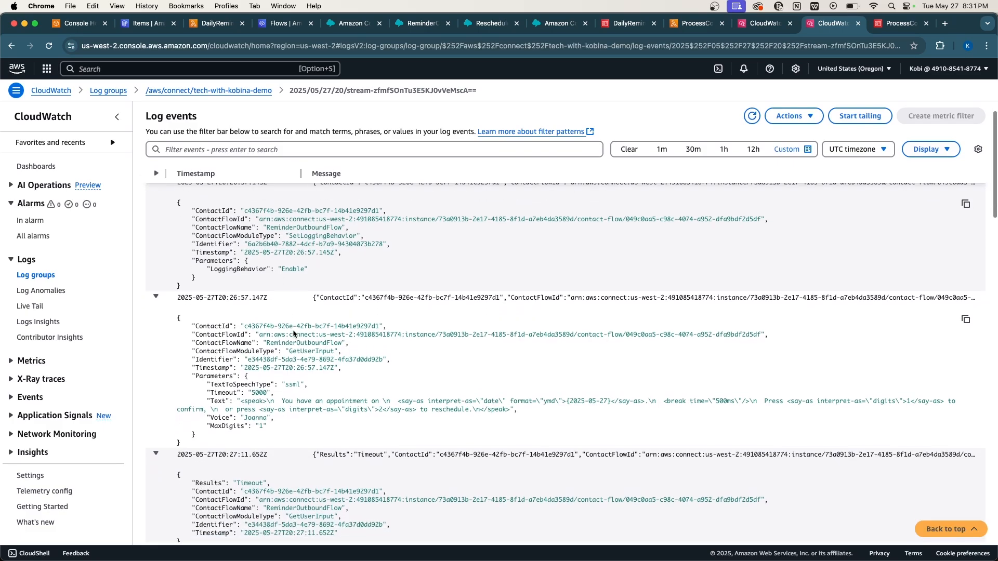
scroll(293, 331, "down", 6)
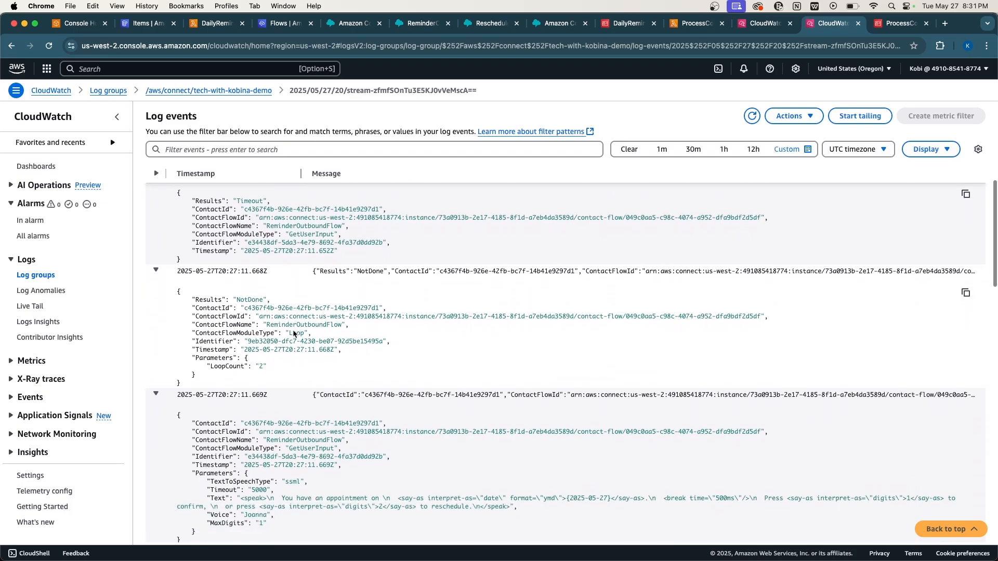
scroll(293, 330, "down", 4)
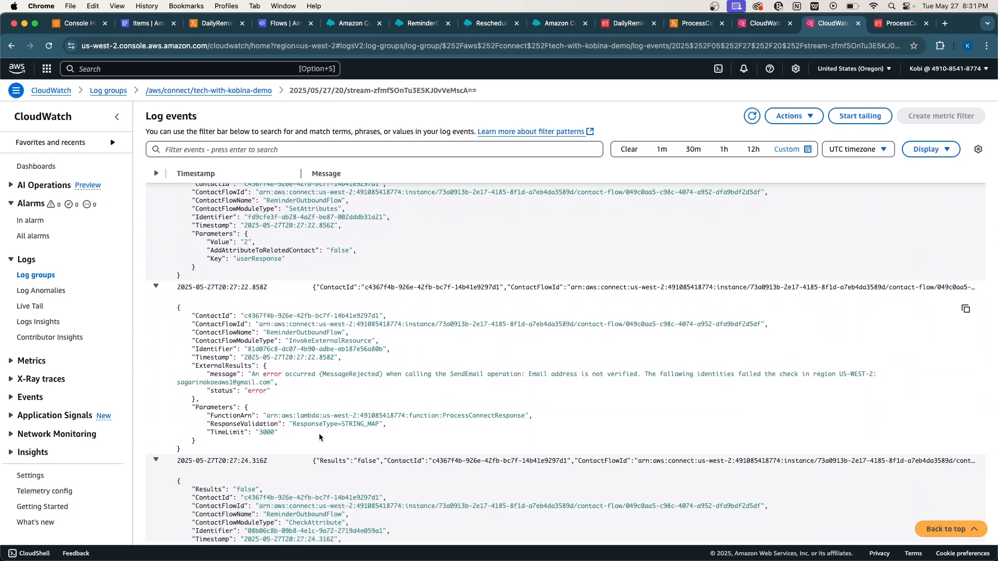
Highlight the InvokeExternalResource event's ExternalResults and its SendEmail MessageRejected error line.
left_click_drag(310, 434, 180, 306)
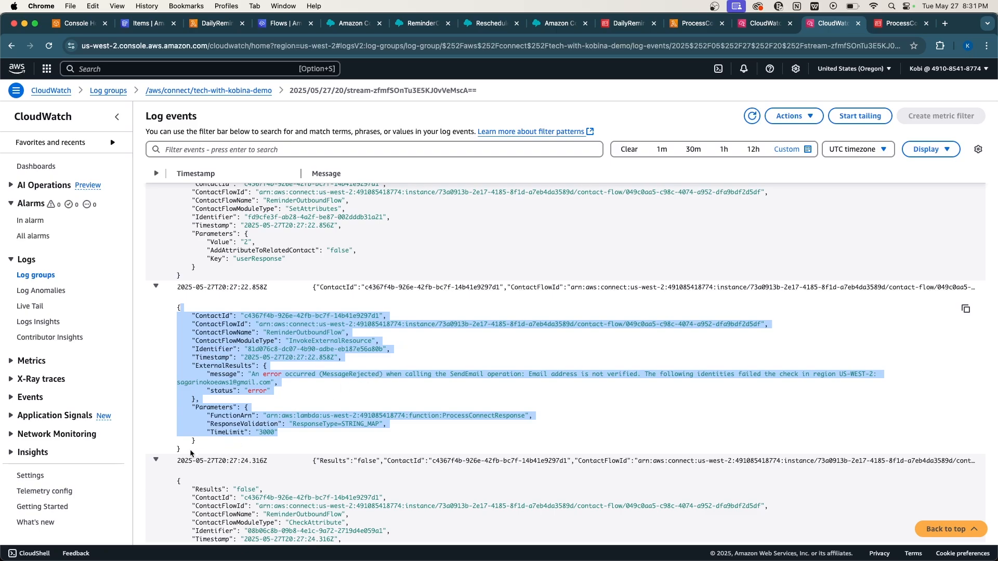
left_click_drag(189, 449, 170, 307)
left_click(315, 394)
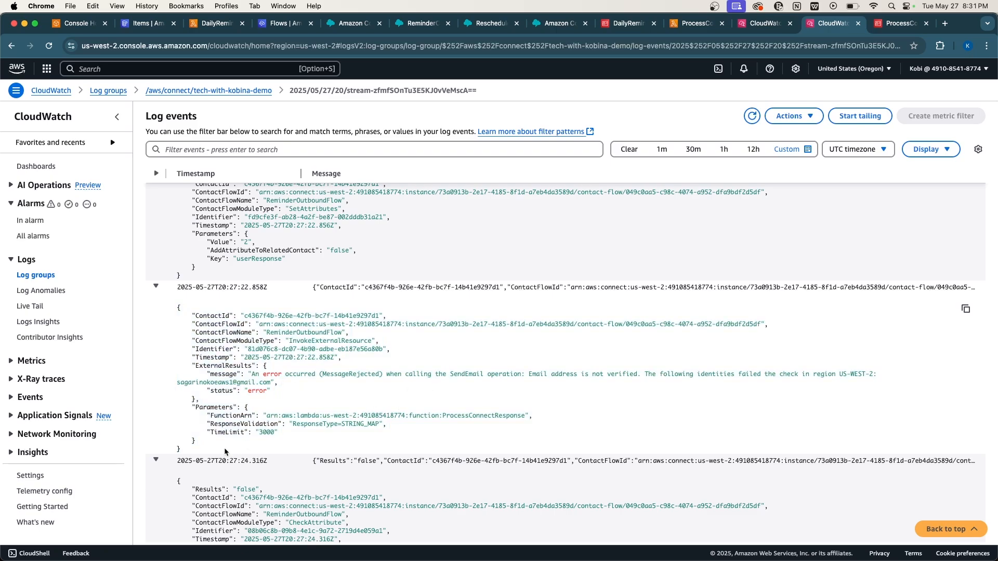
left_click_drag(179, 451, 170, 313)
triple_click(320, 368)
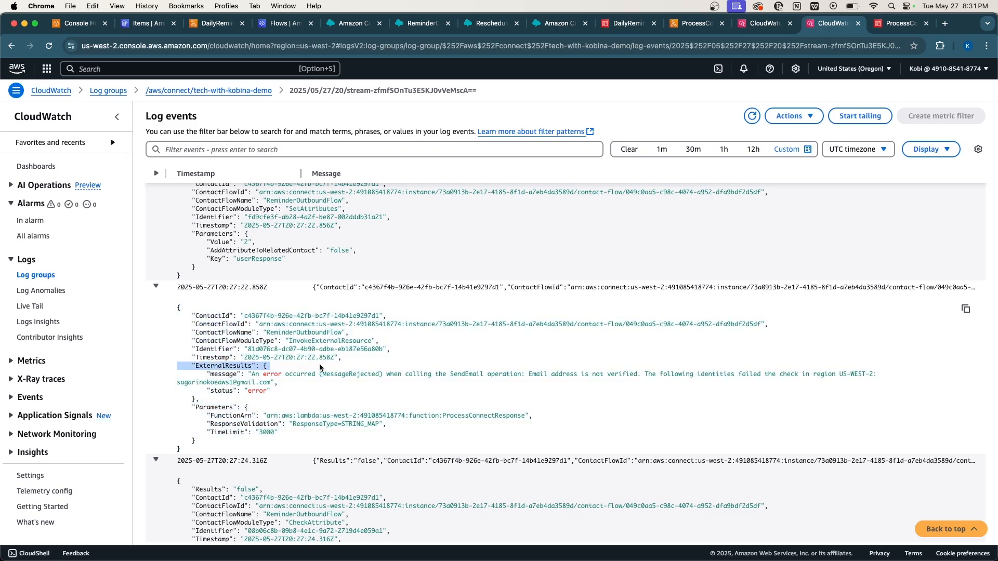
triple_click(383, 375)
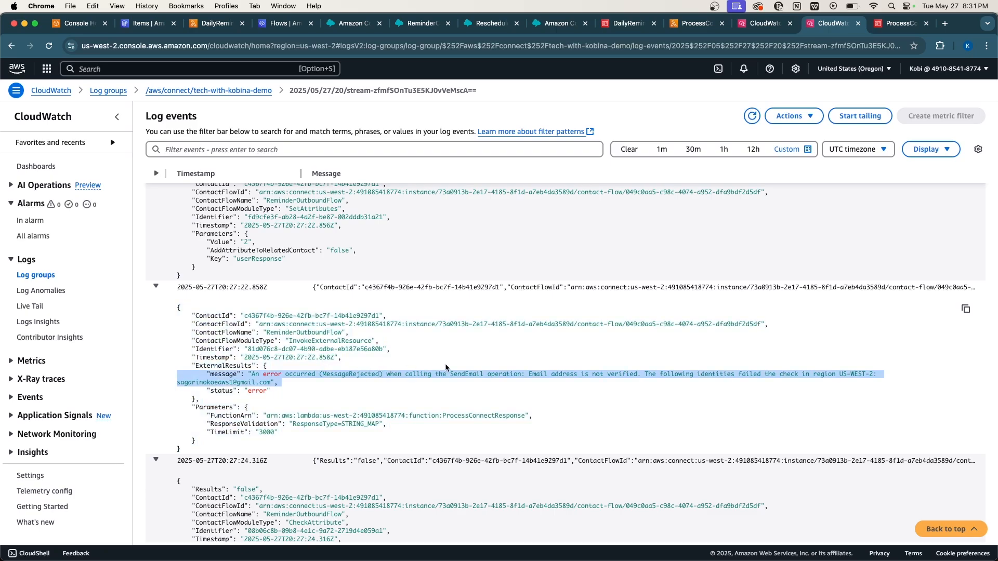
scroll(435, 389, "down", 1)
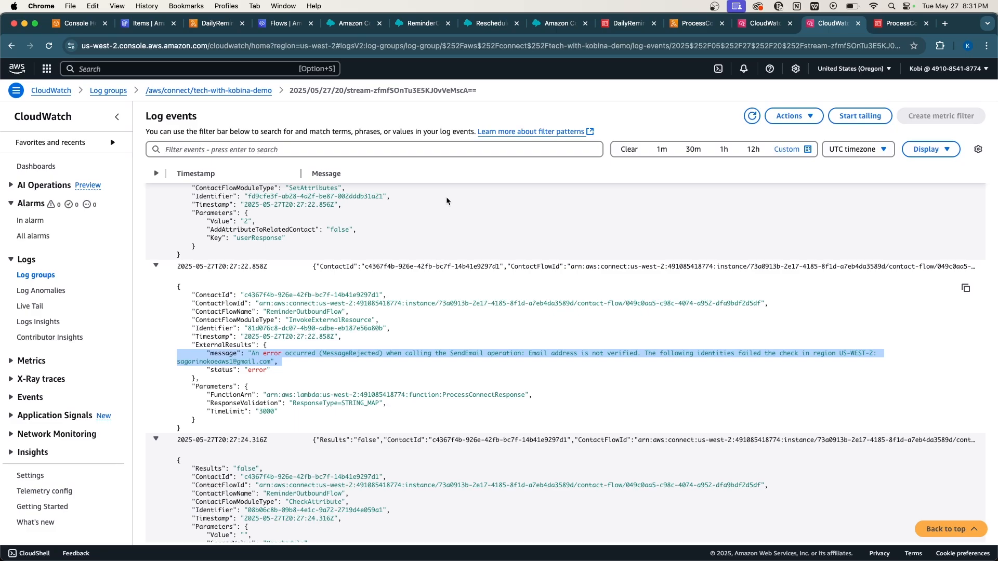
left_click(422, 26)
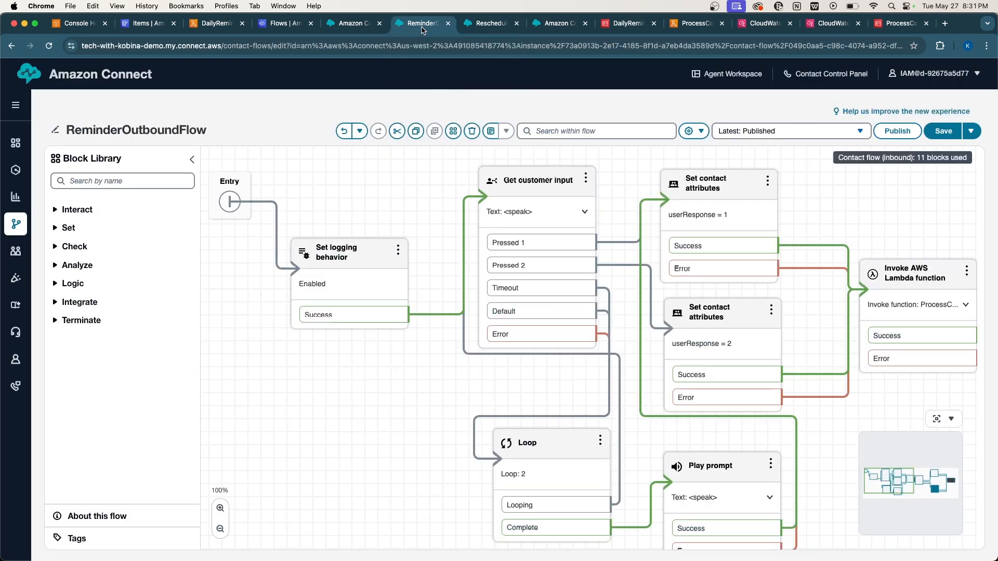
scroll(668, 439, "right", 10)
scroll(671, 441, "right", 8)
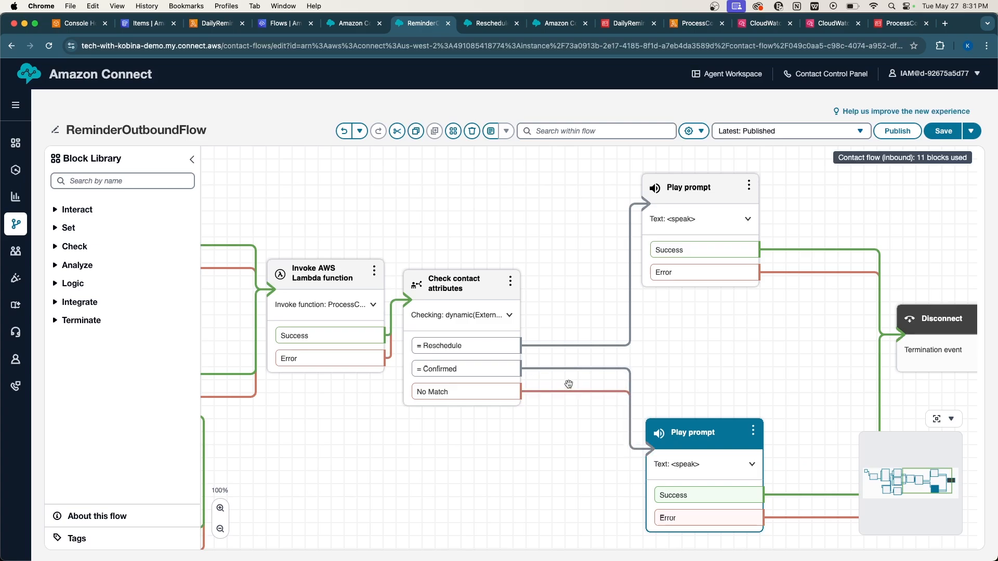
left_click(481, 302)
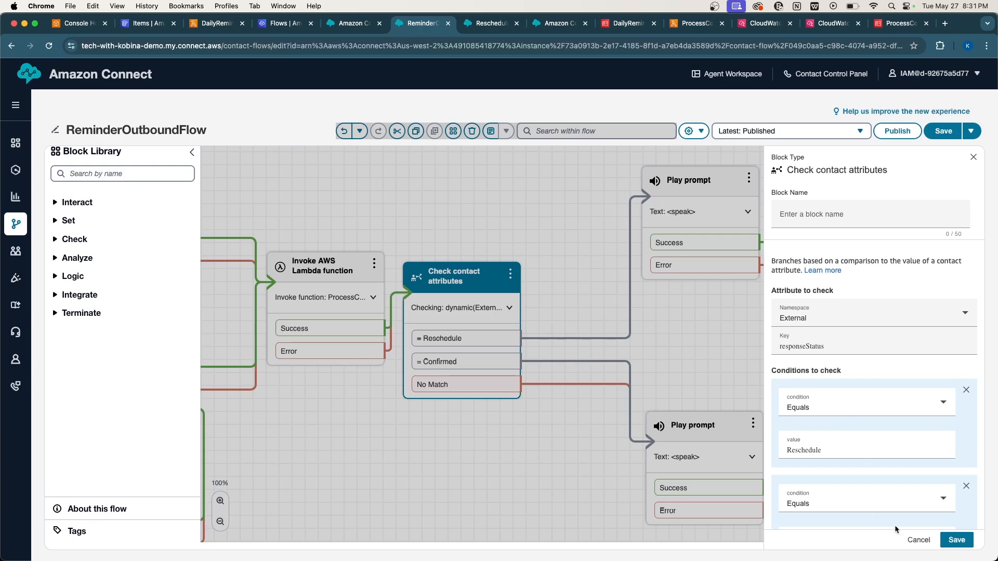
left_click(908, 539)
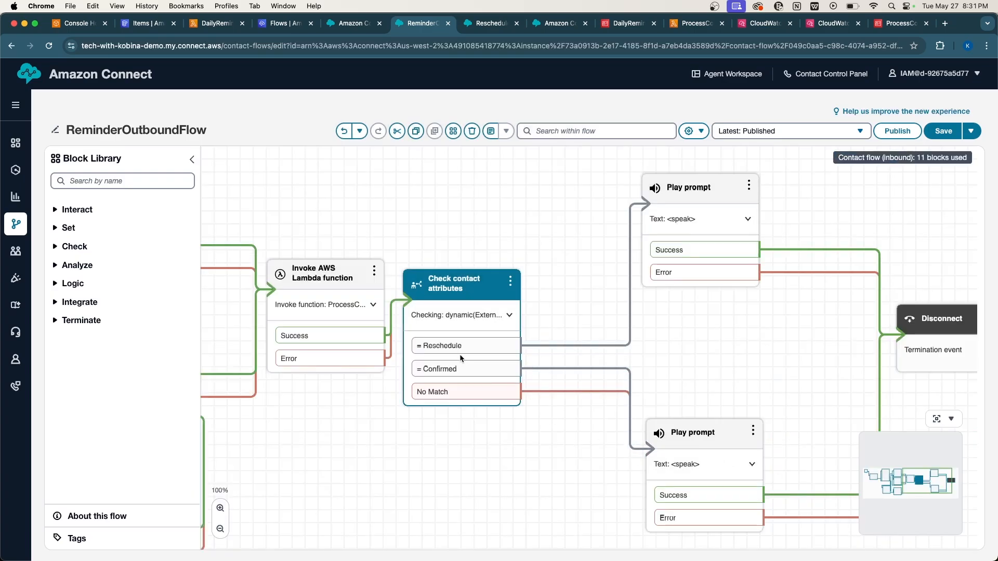
left_click(689, 441)
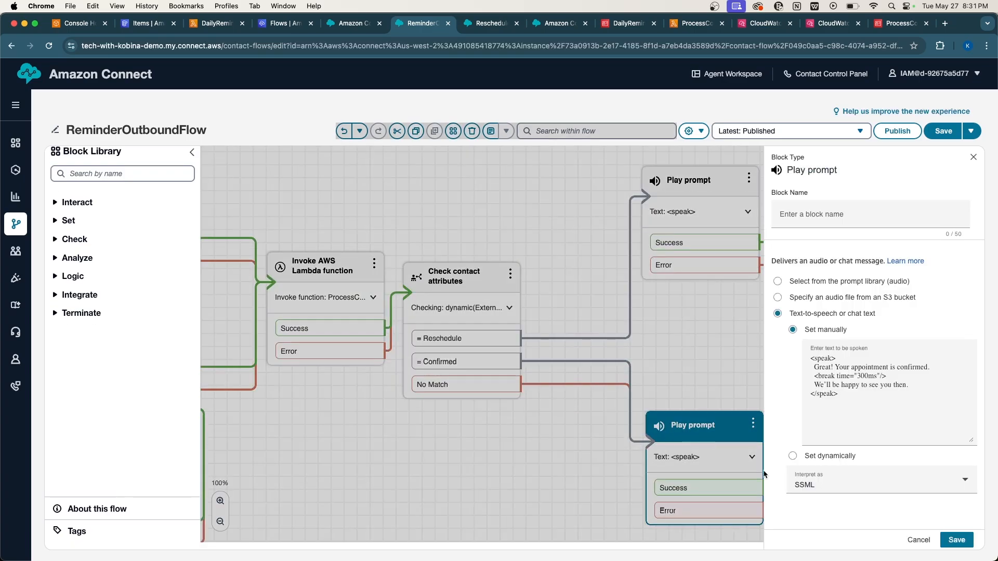
left_click(909, 539)
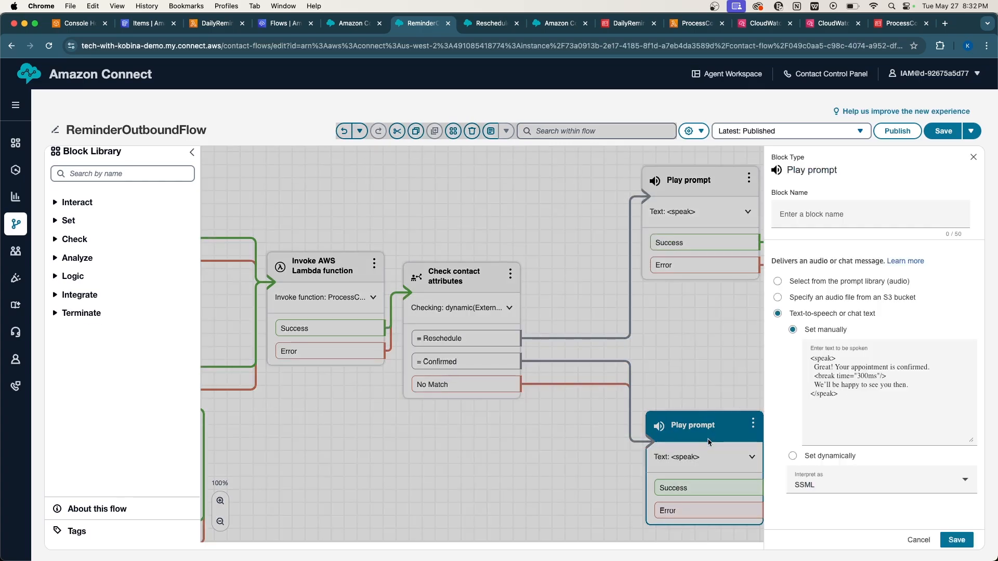
left_click(712, 443)
left_click(914, 542)
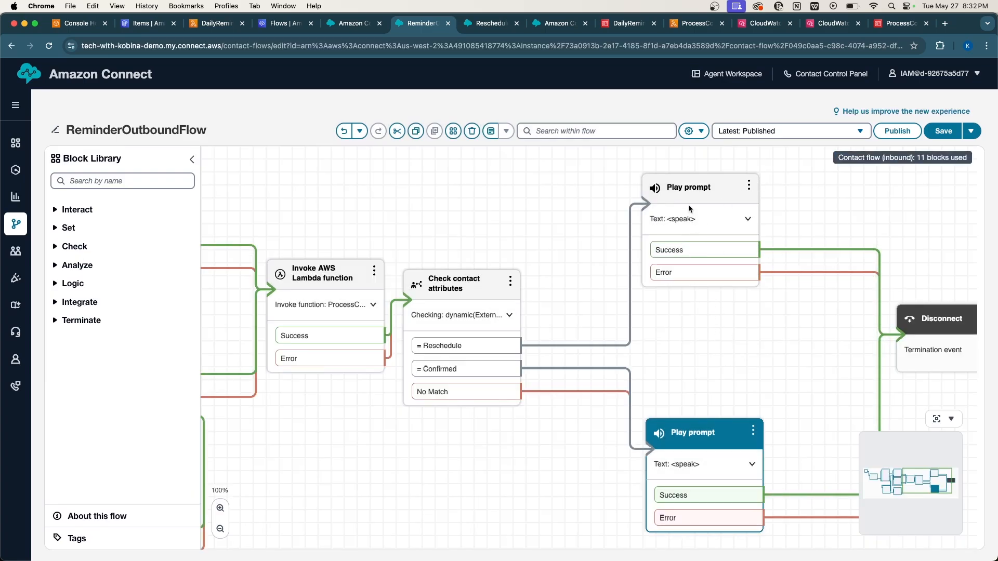
left_click(563, 203)
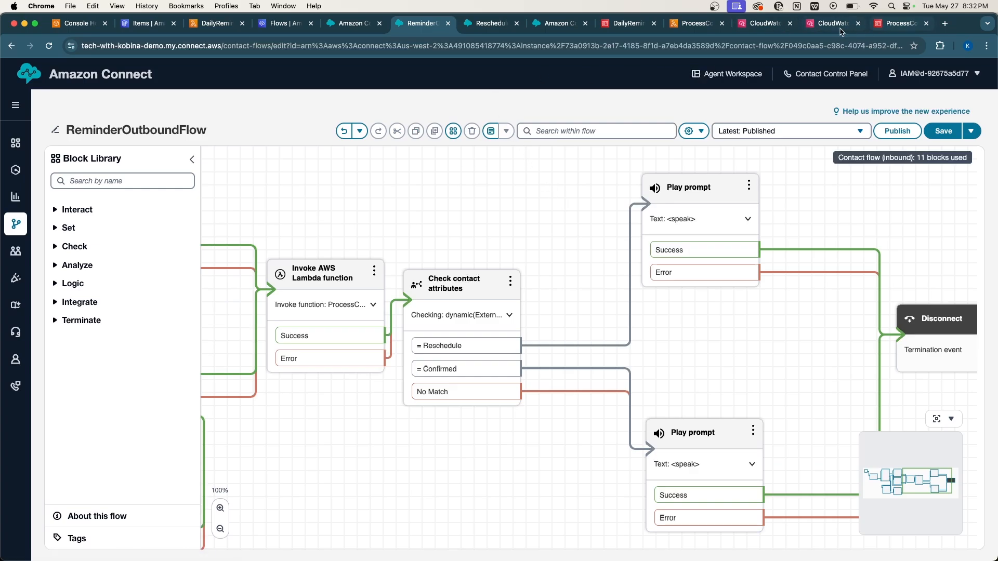
Return to the ProcessConnectResponse log events and highlight the SendEmail not-verified error message.
left_click(769, 28)
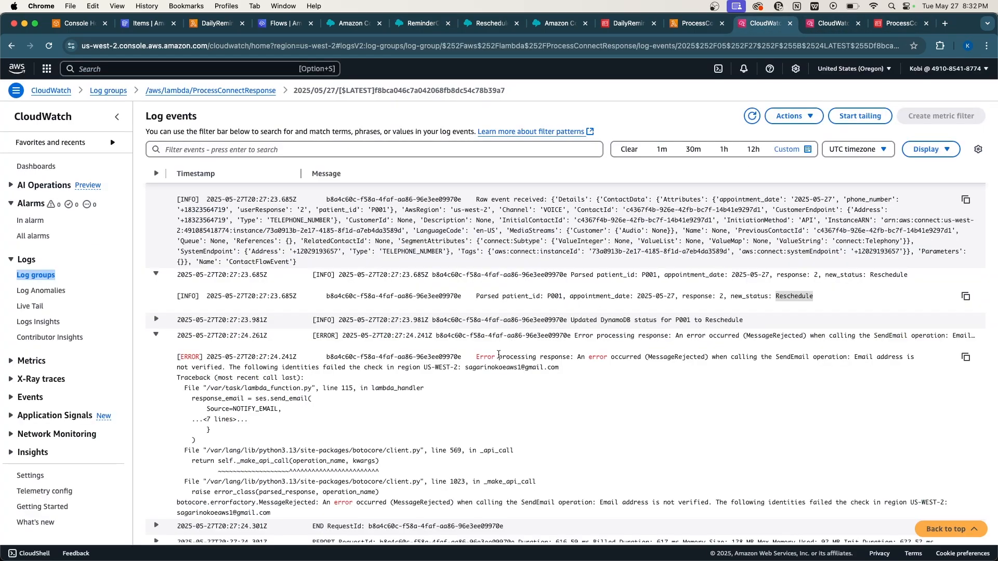
mouse_move(473, 357)
left_mouse_down()
mouse_move(570, 373)
mouse_move(528, 357)
mouse_move(476, 356)
left_mouse_up()
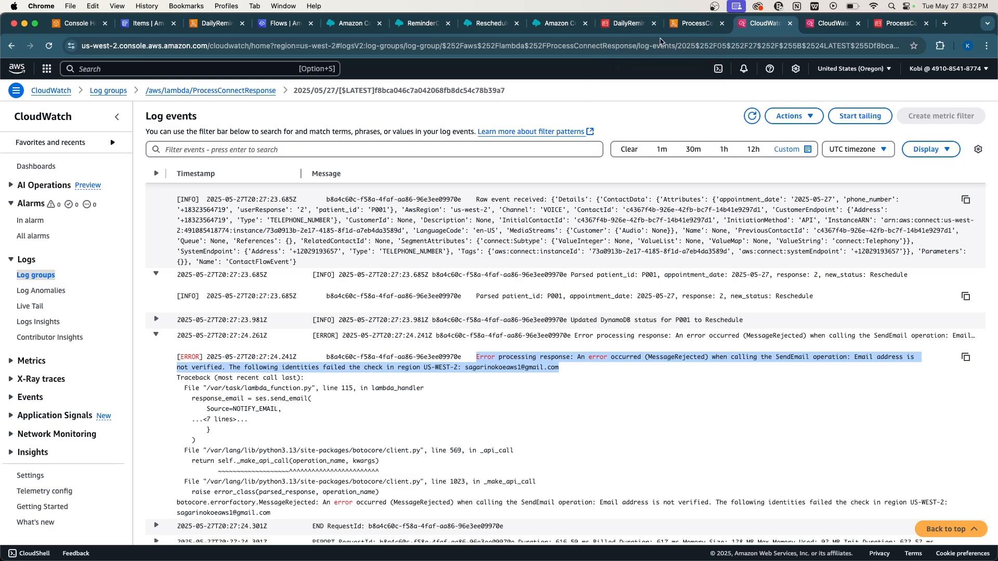
left_click(463, 369)
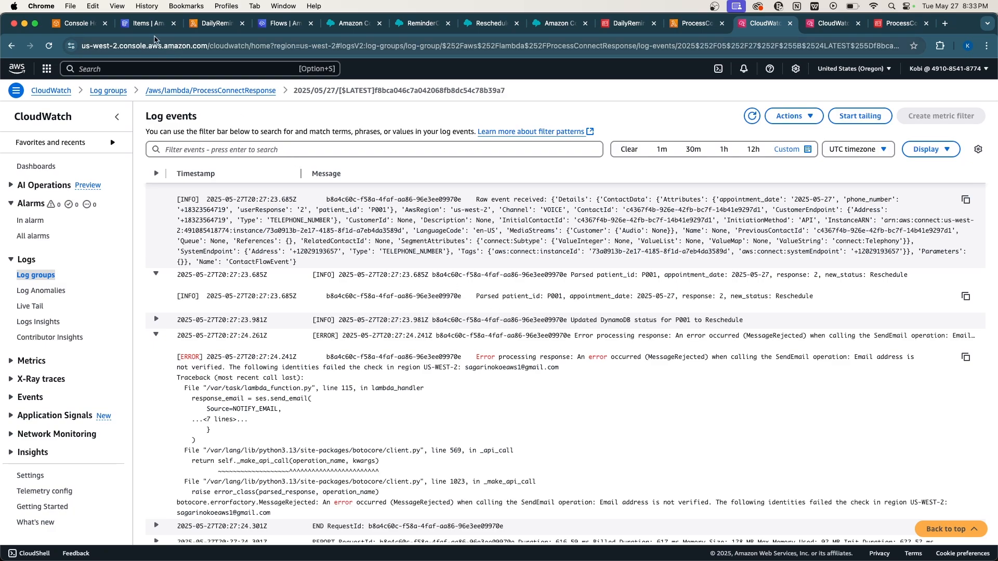
Search for SES and open Simple Email Service in a new browser tab.
left_click(140, 65)
type("SES")
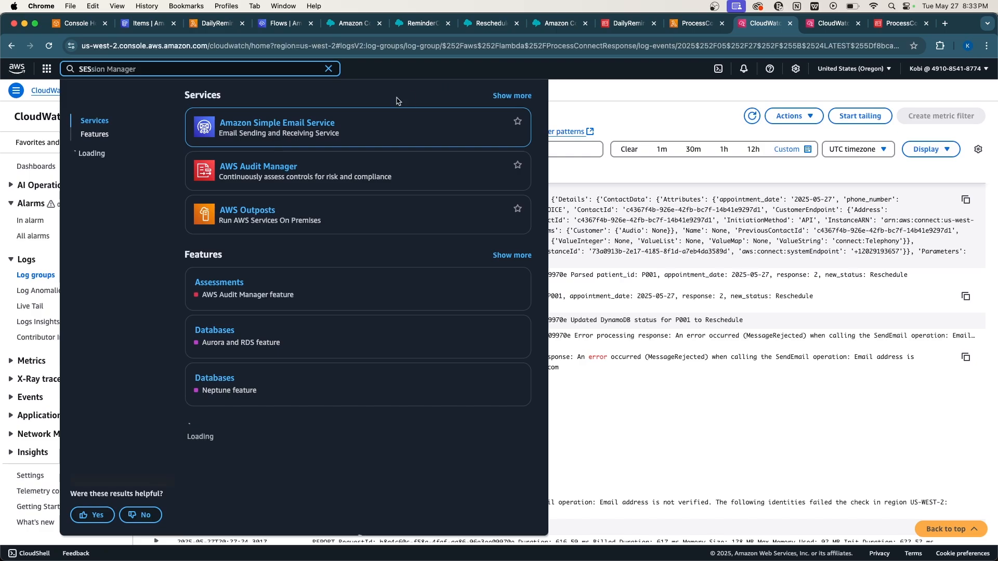
right_click(276, 129)
key("Escape")
left_click(286, 136, "super")
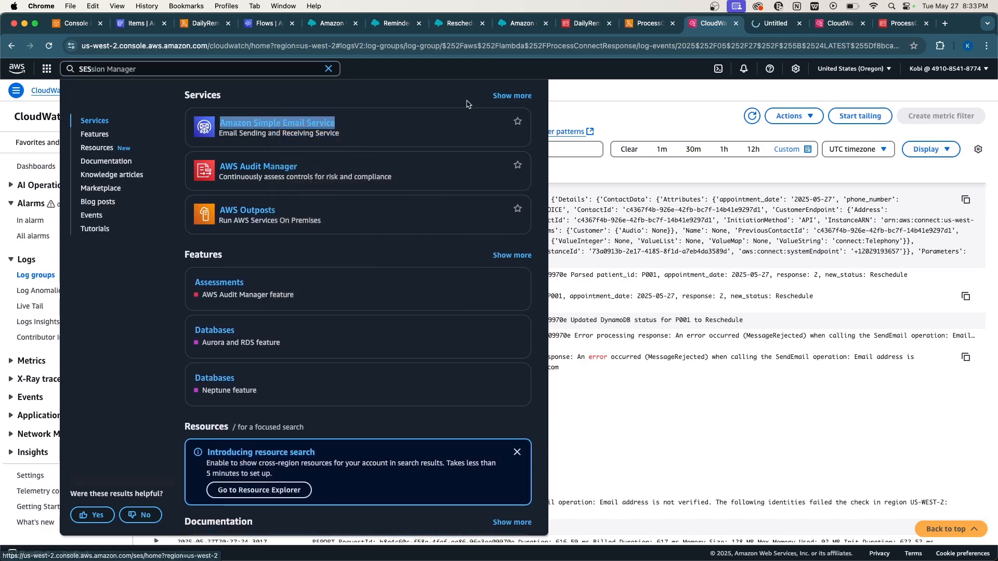
left_click(778, 24)
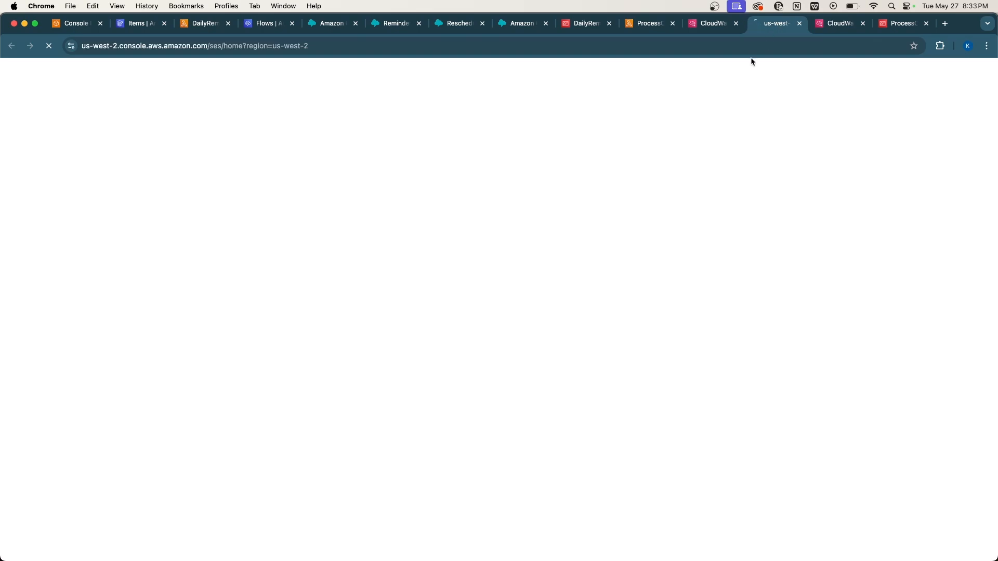
Back in CloudWatch, select the traceback pointing to ses.send_email at lambda_function.py line 115.
left_click(712, 23)
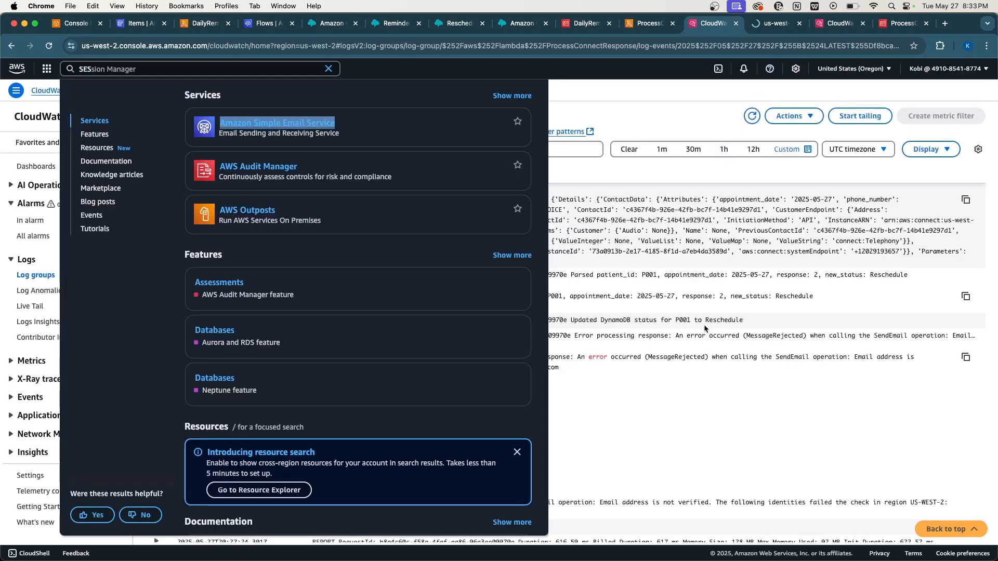
left_click(695, 407)
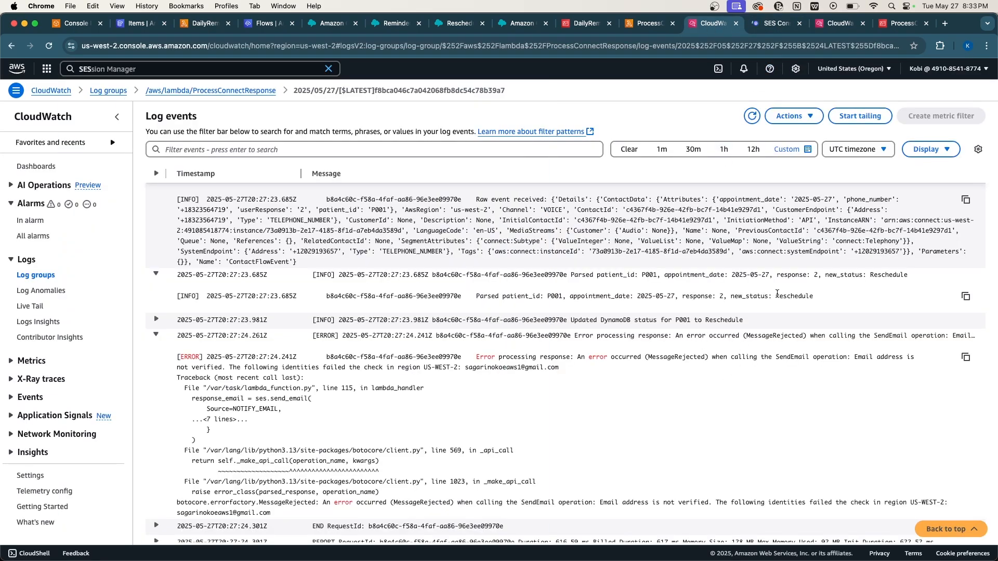
scroll(684, 402, "down", 1)
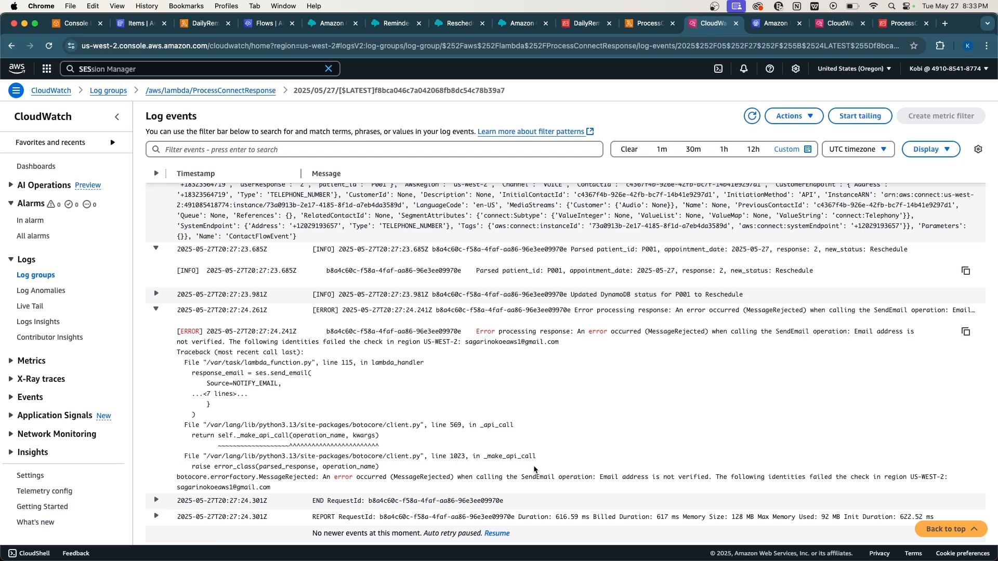
left_click_drag(535, 470, 213, 405)
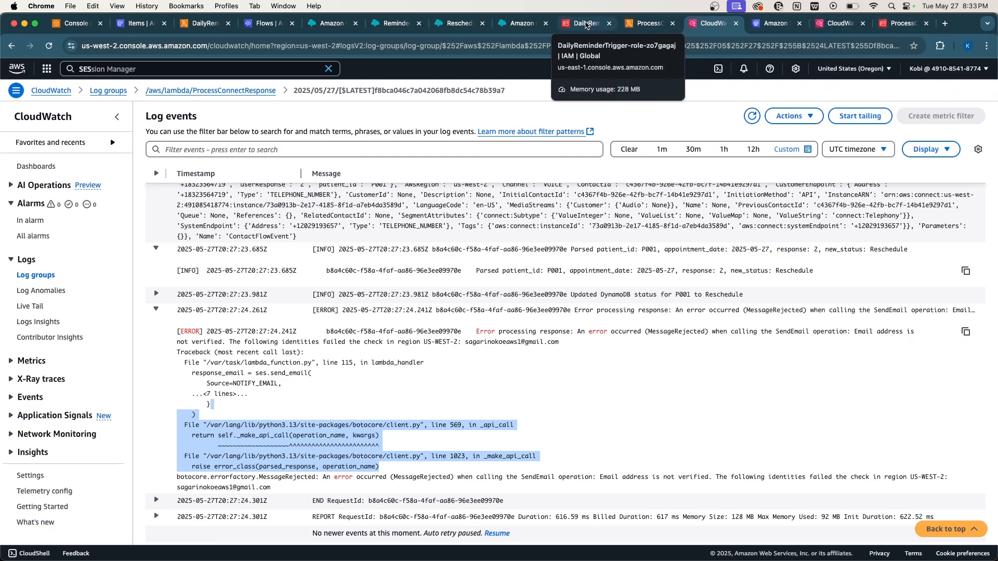
Create an Email address identity in SES for the sender address, leaving it Verification pending.
left_click(775, 22)
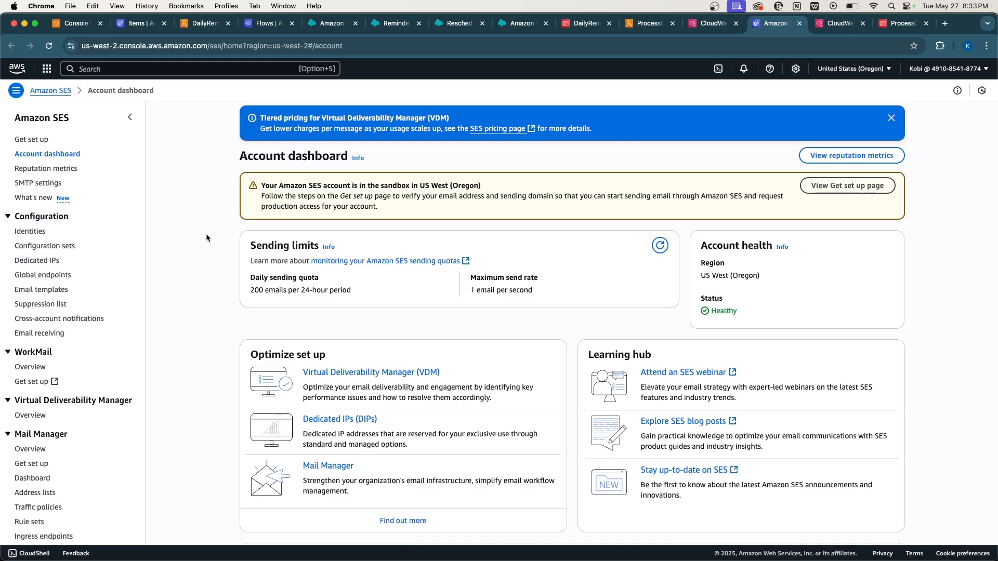
left_click(30, 231)
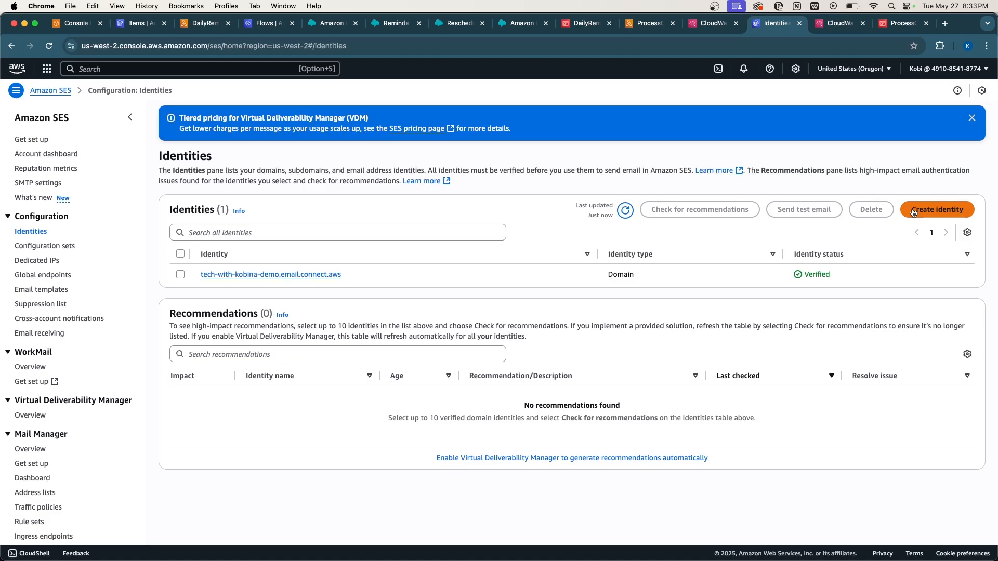
left_click(913, 211)
left_click(539, 243)
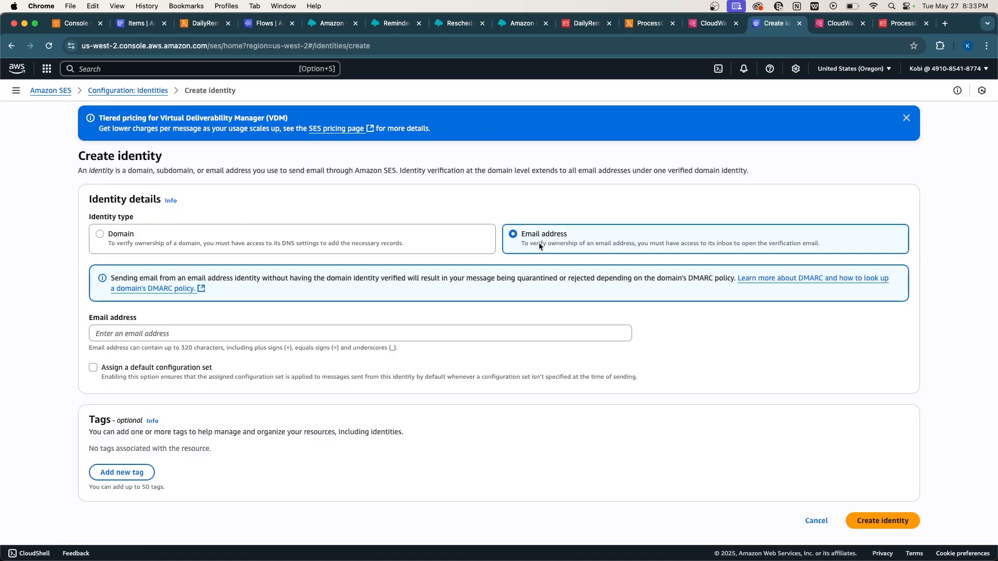
left_click(262, 324)
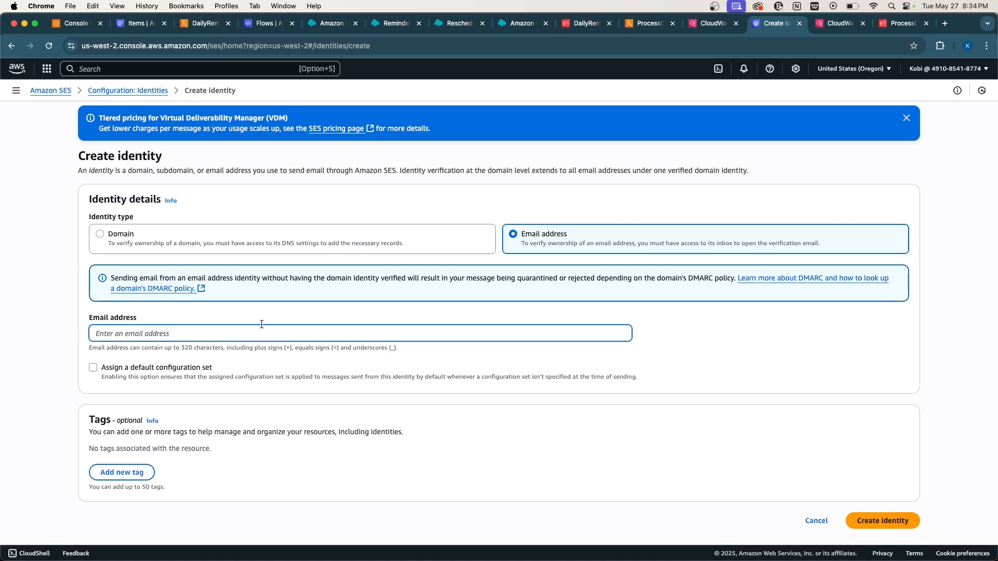
scroll(503, 452, "down", 1)
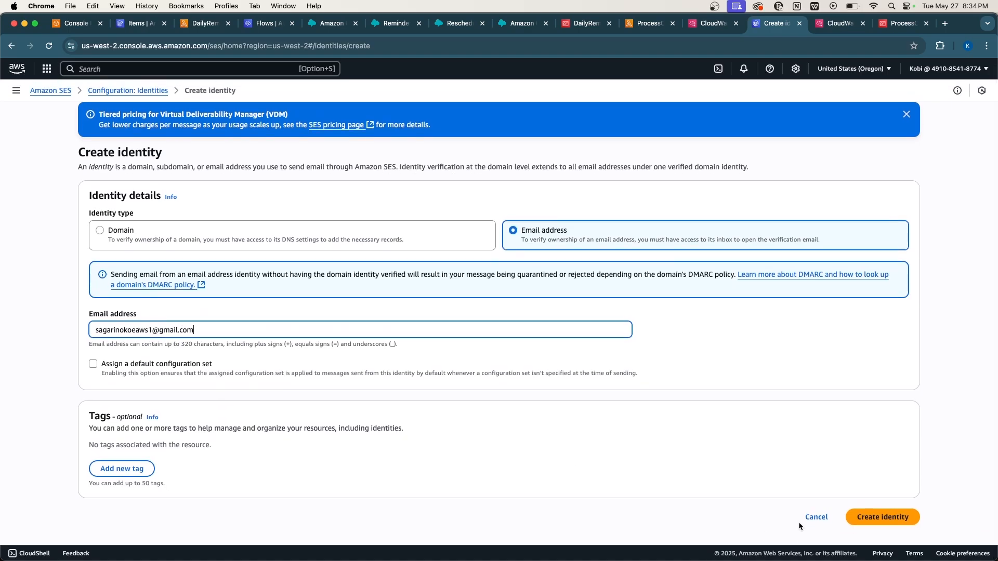
left_click(888, 521)
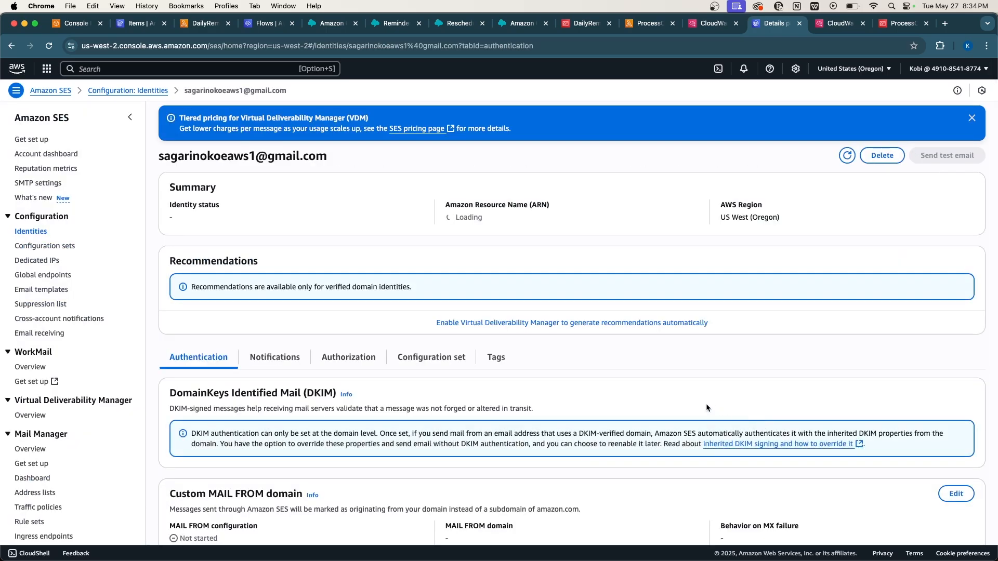
scroll(706, 404, "down", 3)
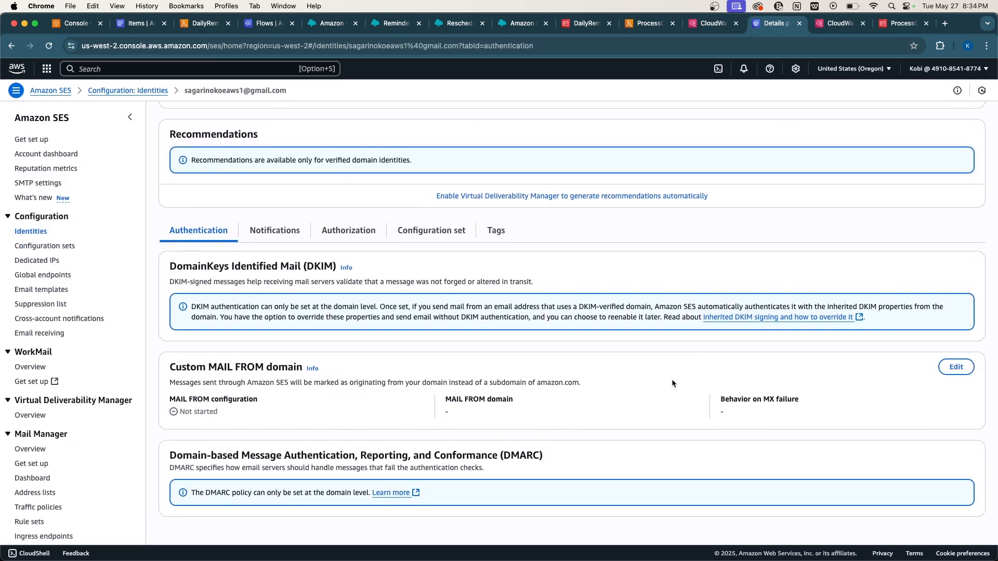
scroll(672, 380, "up", 3)
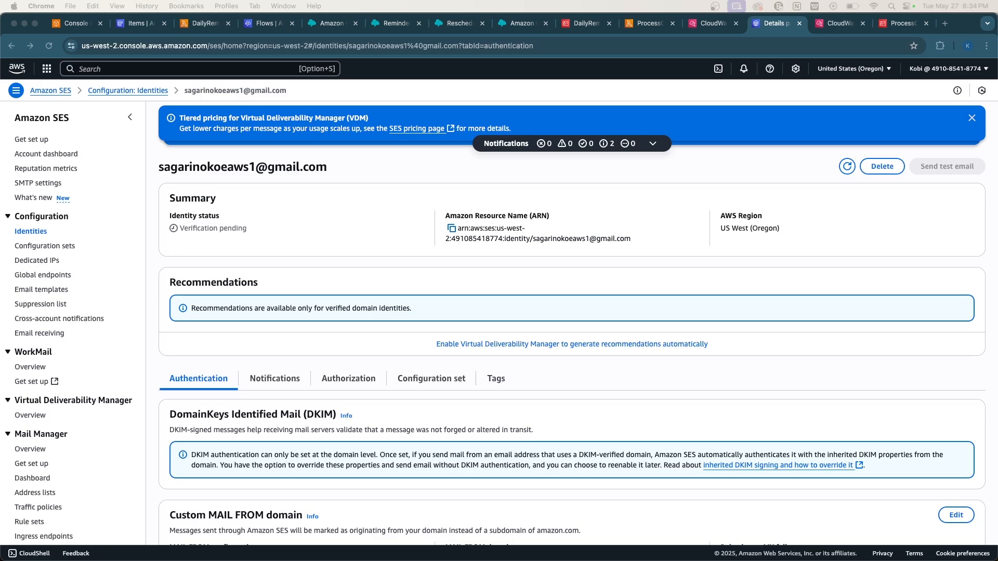
Follow the AWS verification link in the Gmail message to confirm the sender address.
left_click_drag(0, 151, 496, 103)
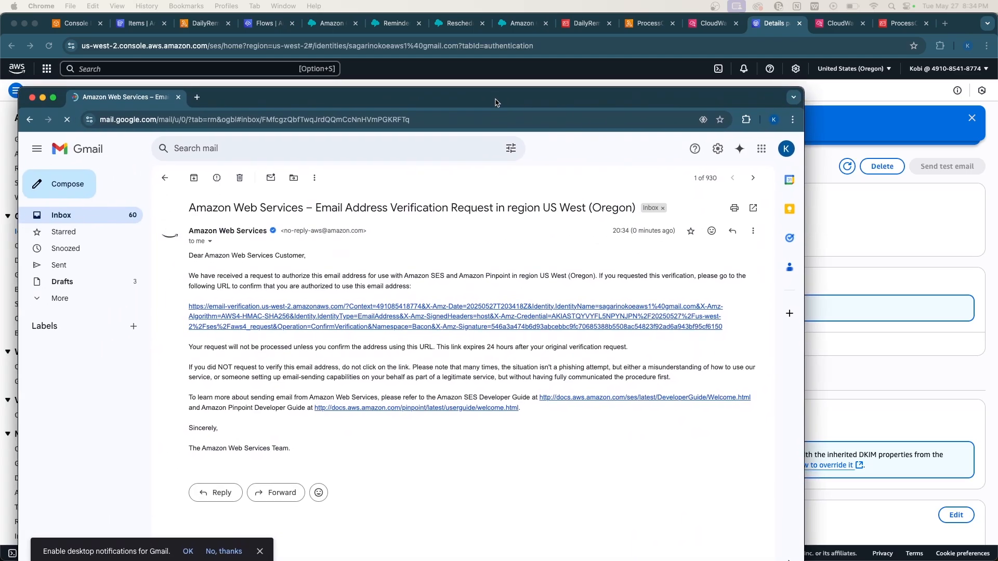
double_click(496, 102)
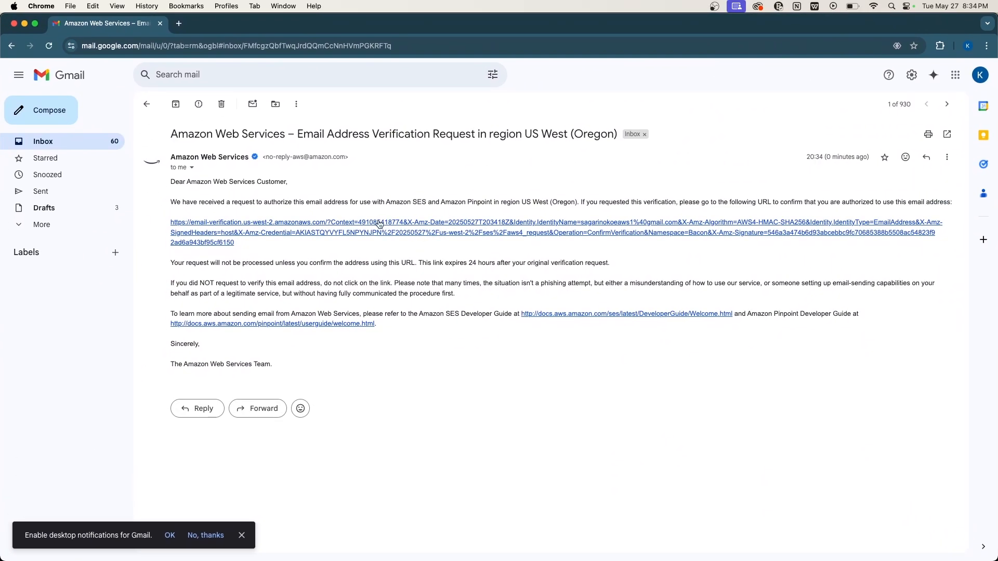
left_click(380, 224)
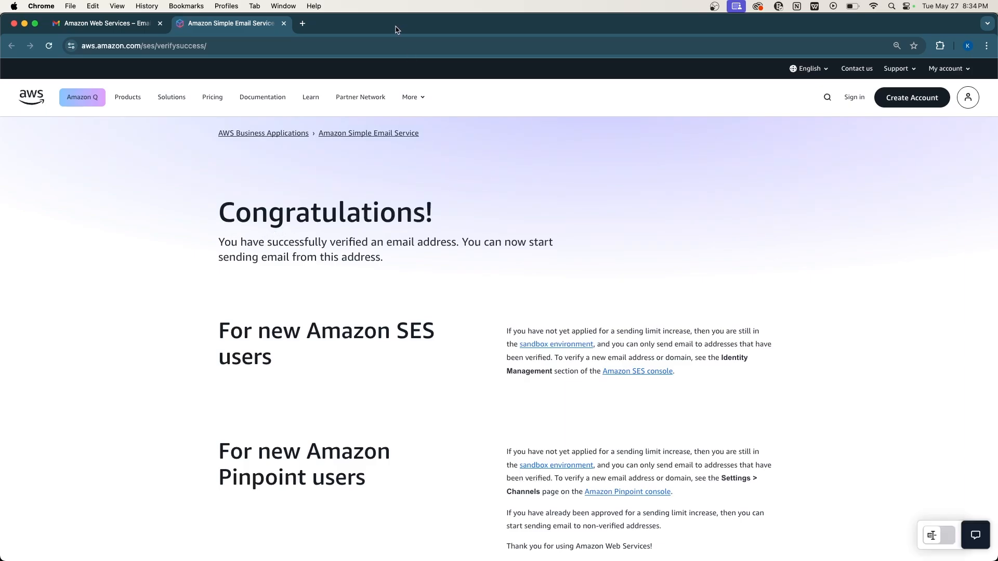
left_click_drag(397, 31, 0, 182)
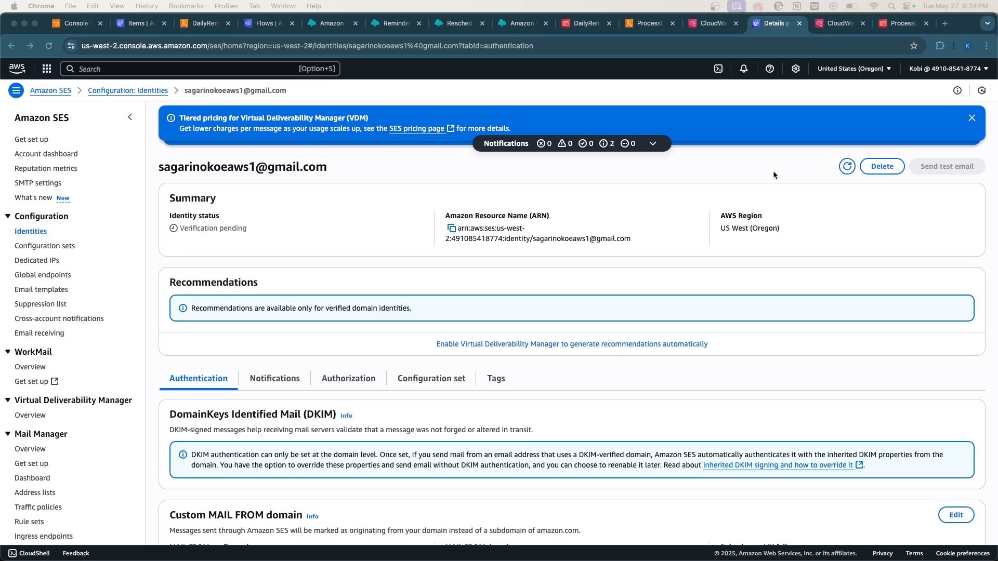
Refresh the SES identities list and confirm both the domain and email address show Verified.
left_click(847, 166)
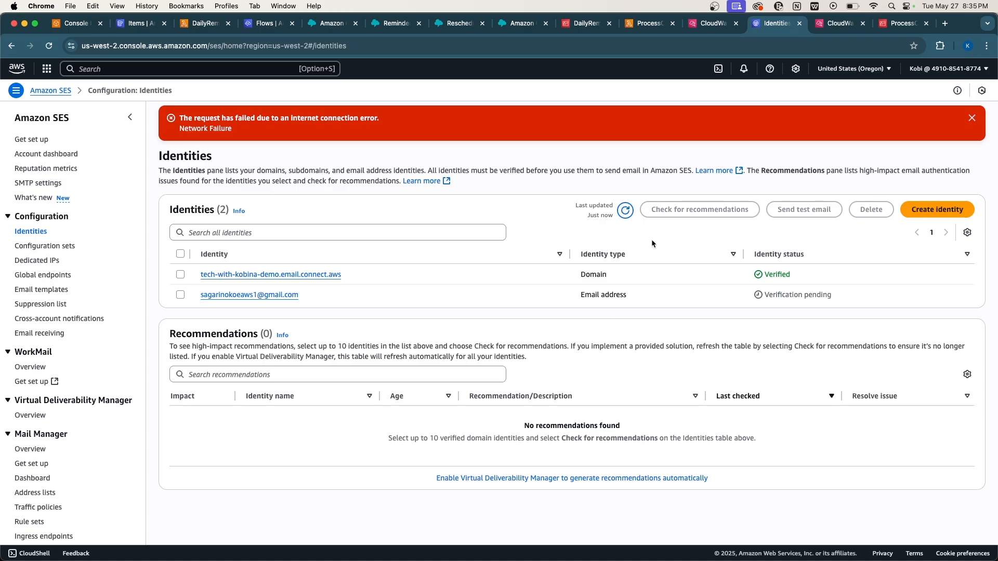
left_click(625, 213)
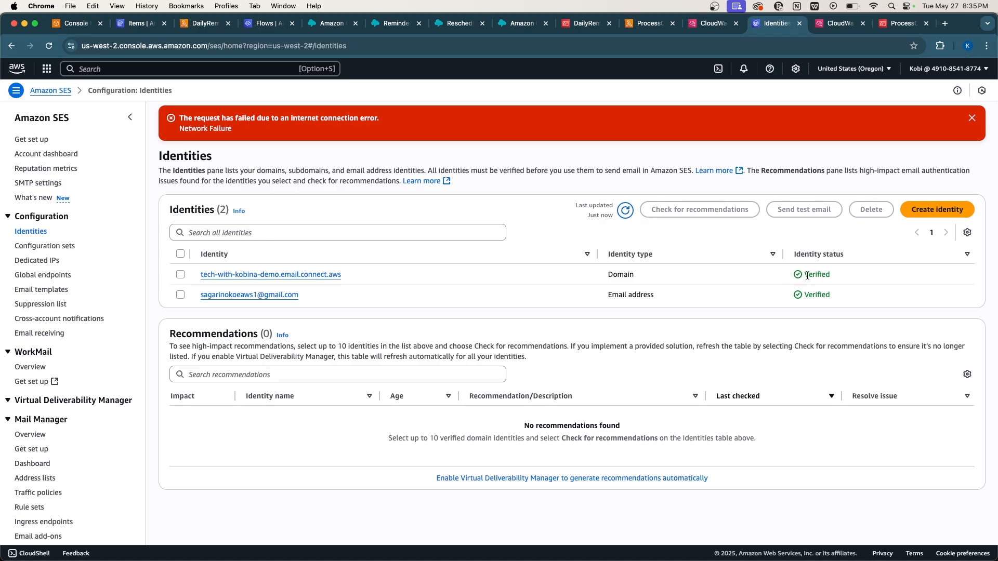
left_click_drag(830, 293, 796, 297)
left_click(972, 119)
left_click(820, 258)
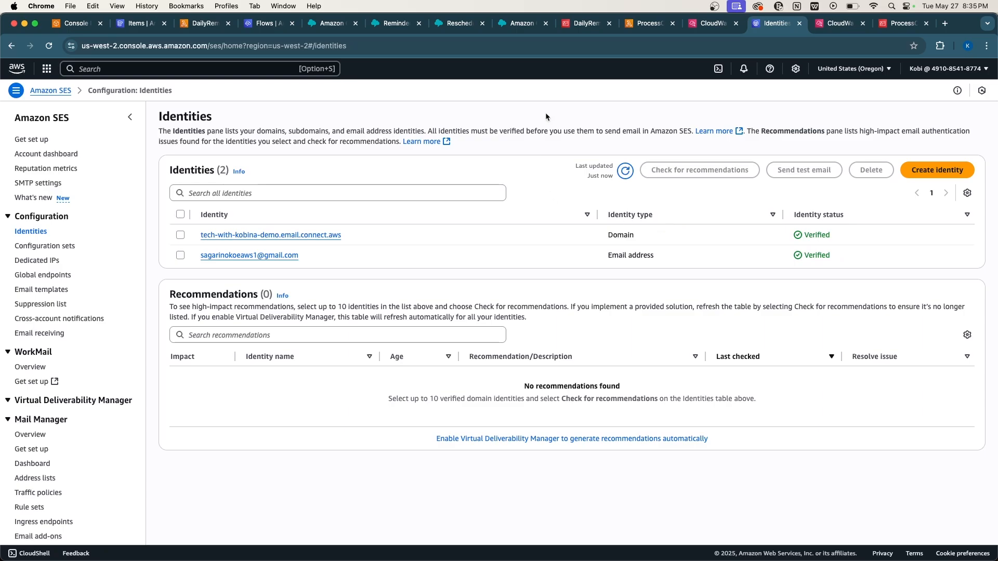
Change patient P001's status in PatientAppointments from Reschedule to Pending and rescan the items.
left_click(141, 26)
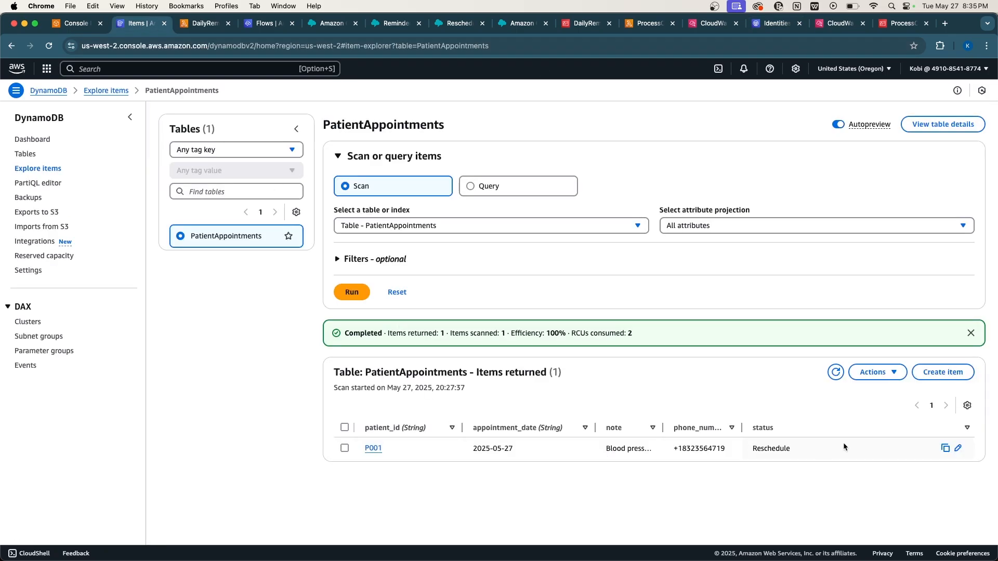
left_click(956, 449)
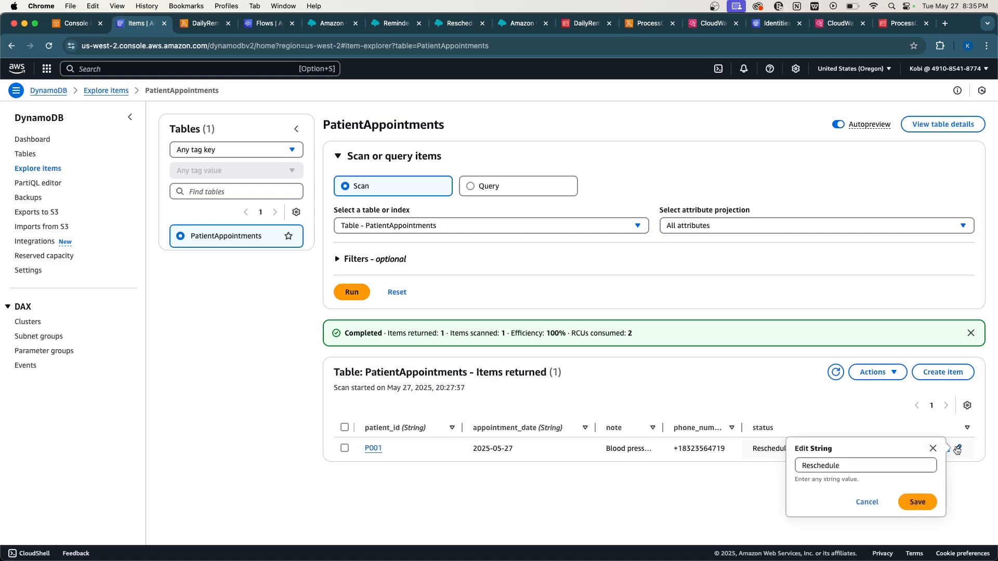
double_click(824, 465)
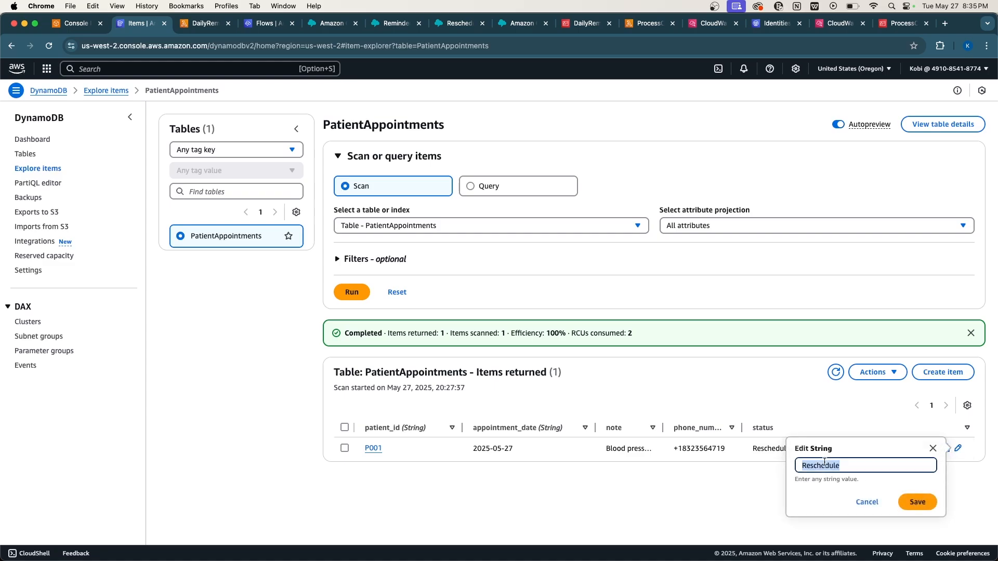
type("Pending")
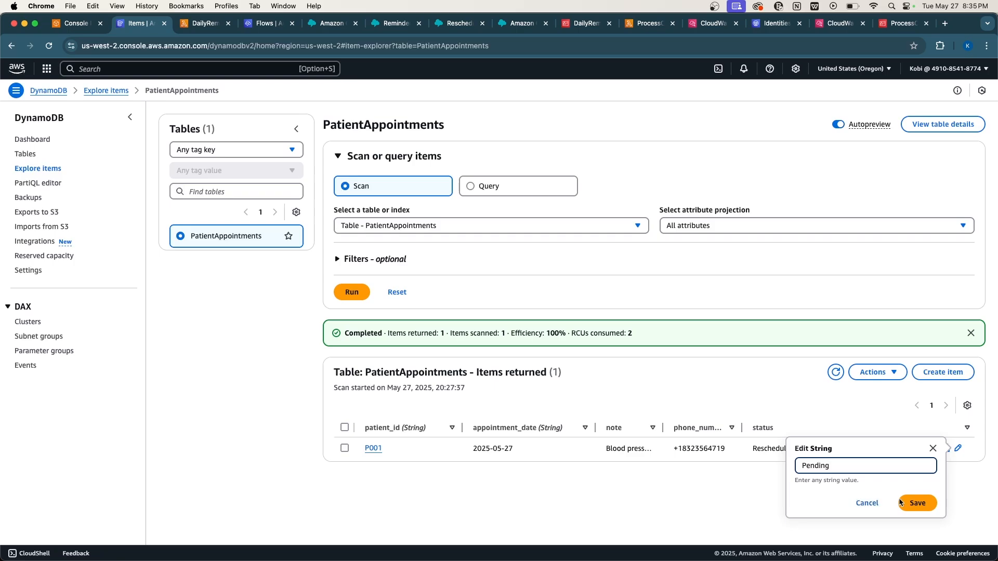
left_click(901, 502)
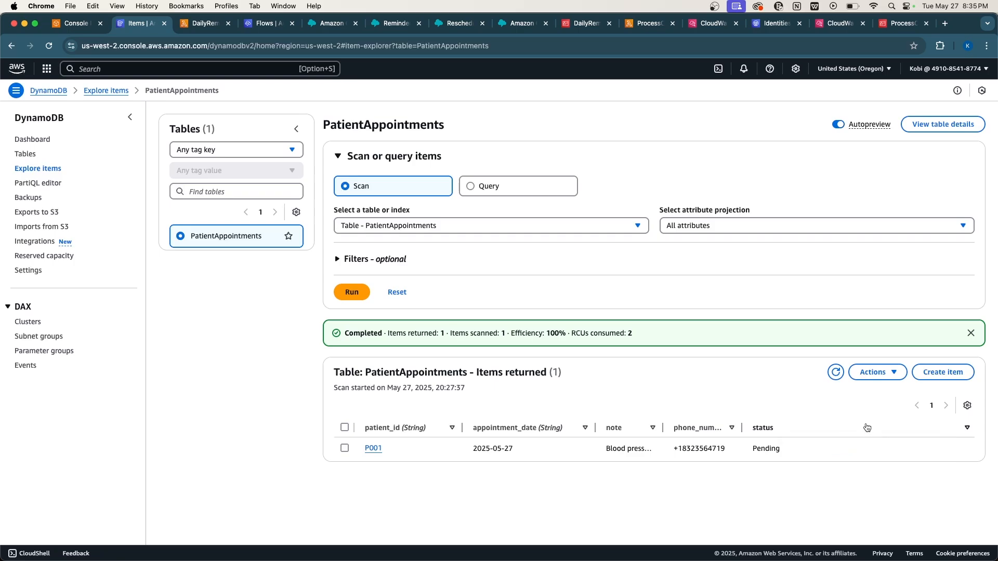
left_click(836, 373)
Run the DailyReminderTrigger test event and answer the reminder call in Google Voice.
left_click(203, 23)
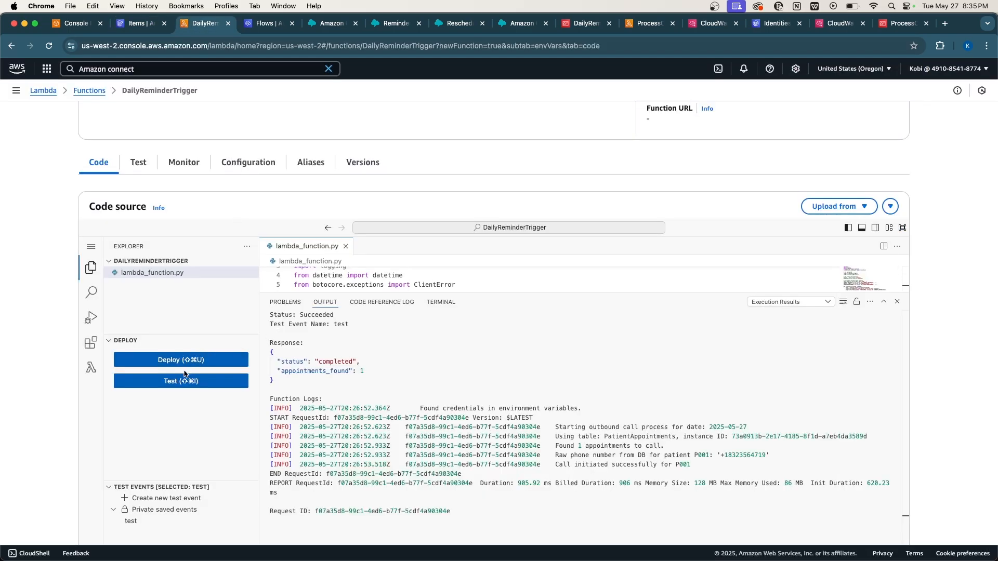
left_click(176, 380)
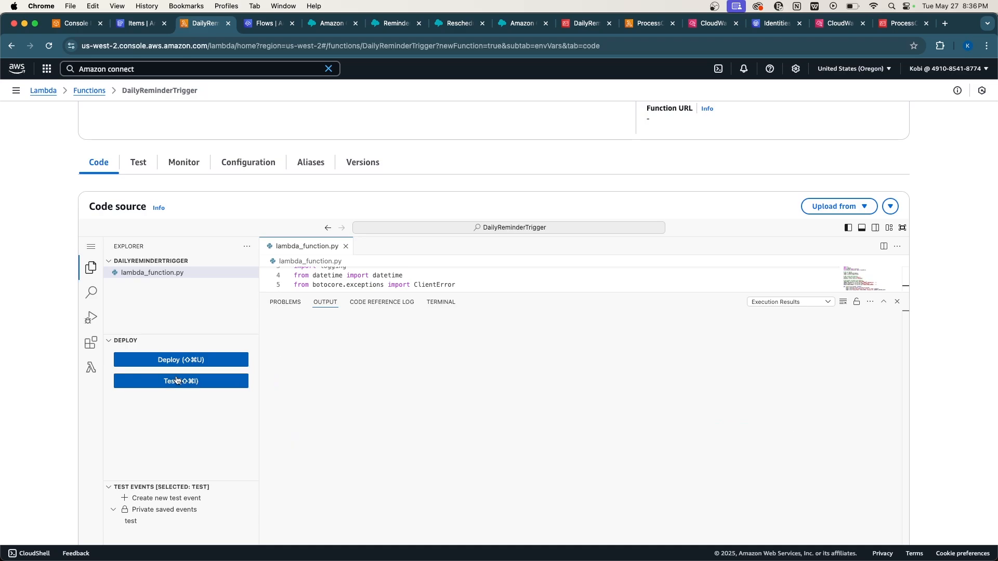
key("ctrl+Up")
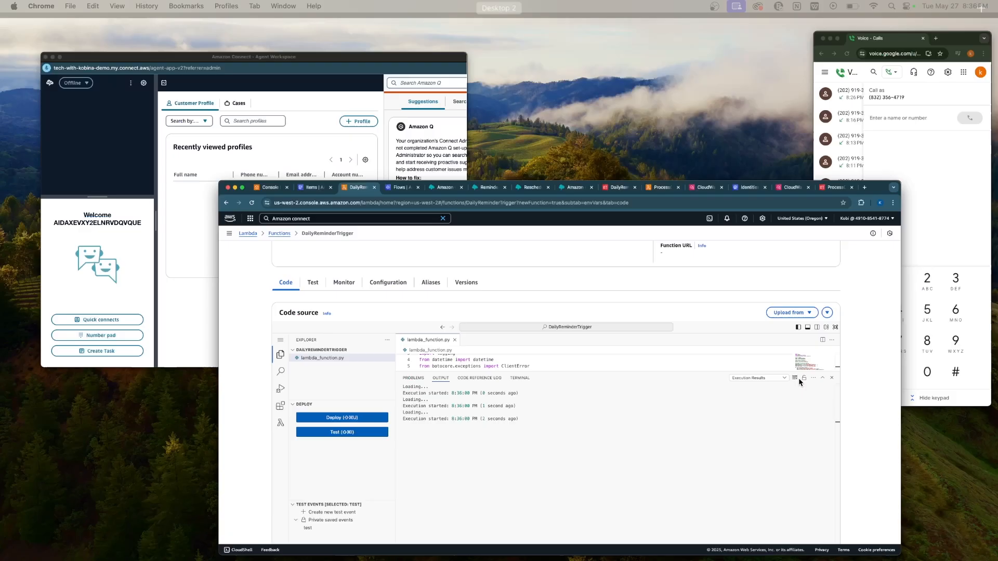
left_click(930, 269)
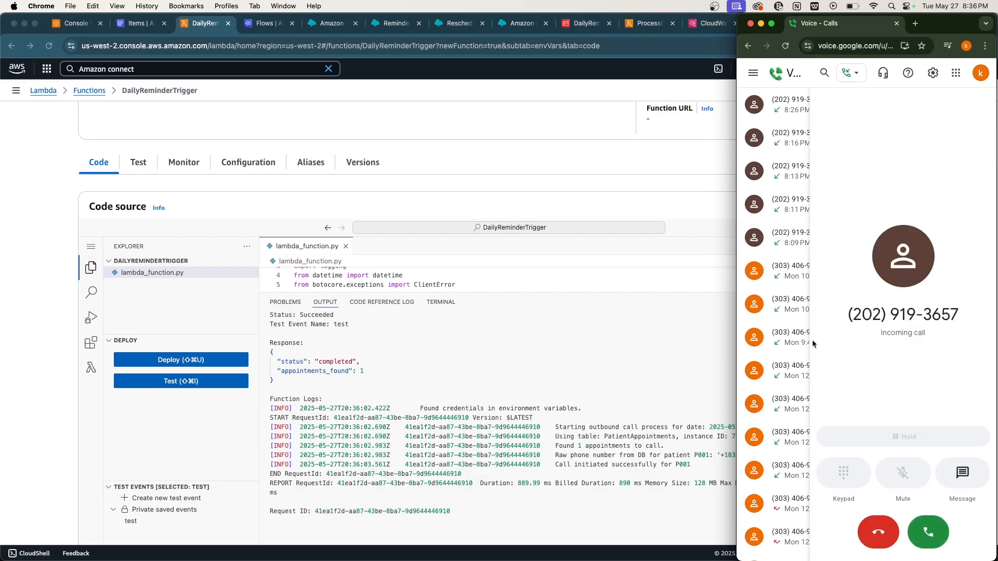
left_click(927, 527)
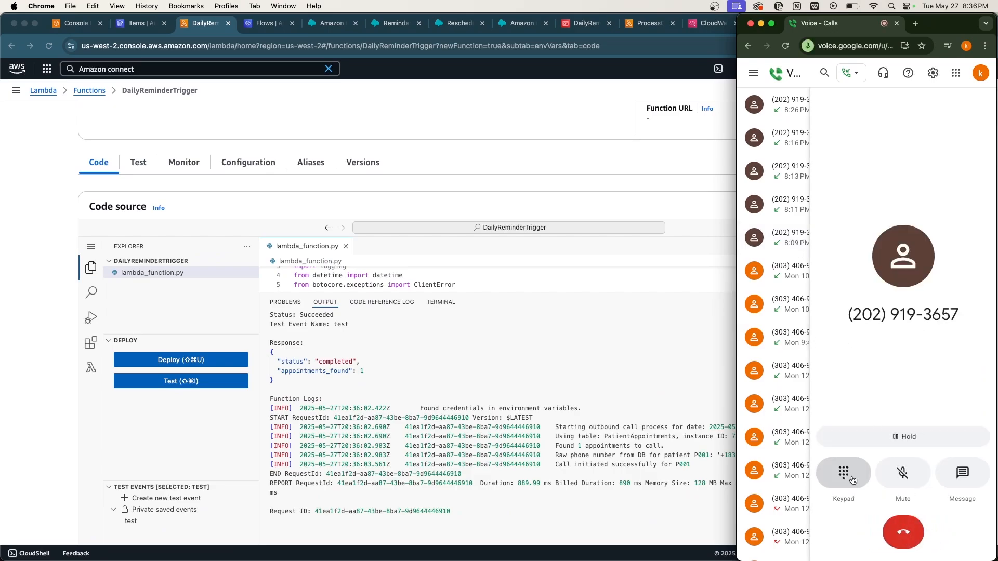
Reply 1 then 2 on the dial pad, then return to the CloudWatch log events.
left_click(843, 472)
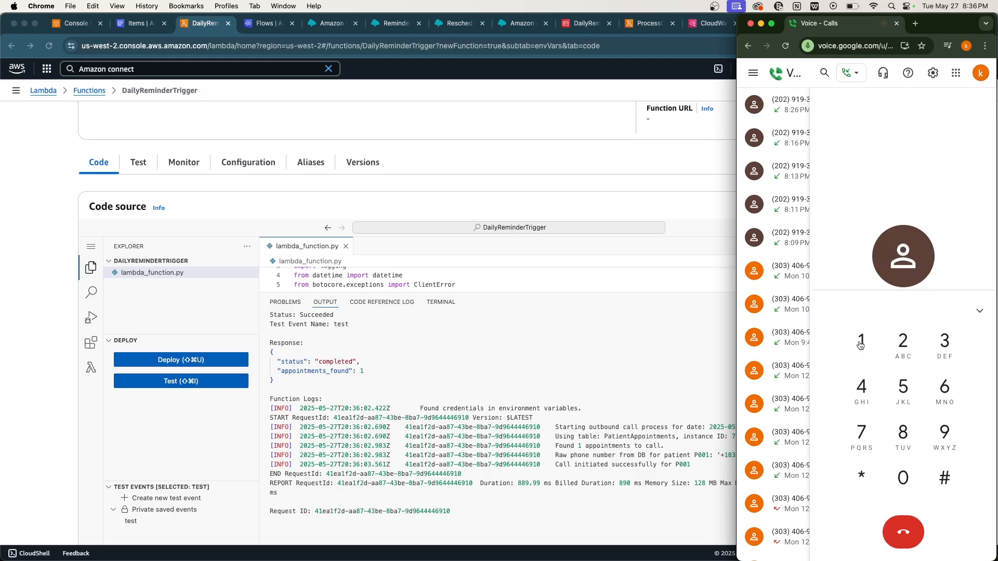
left_click(861, 345)
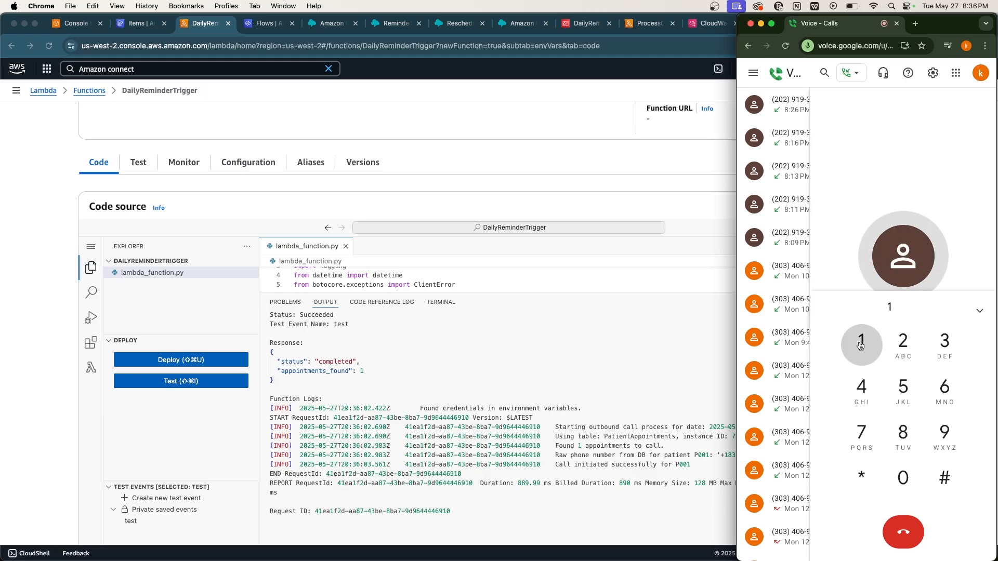
left_click(903, 346)
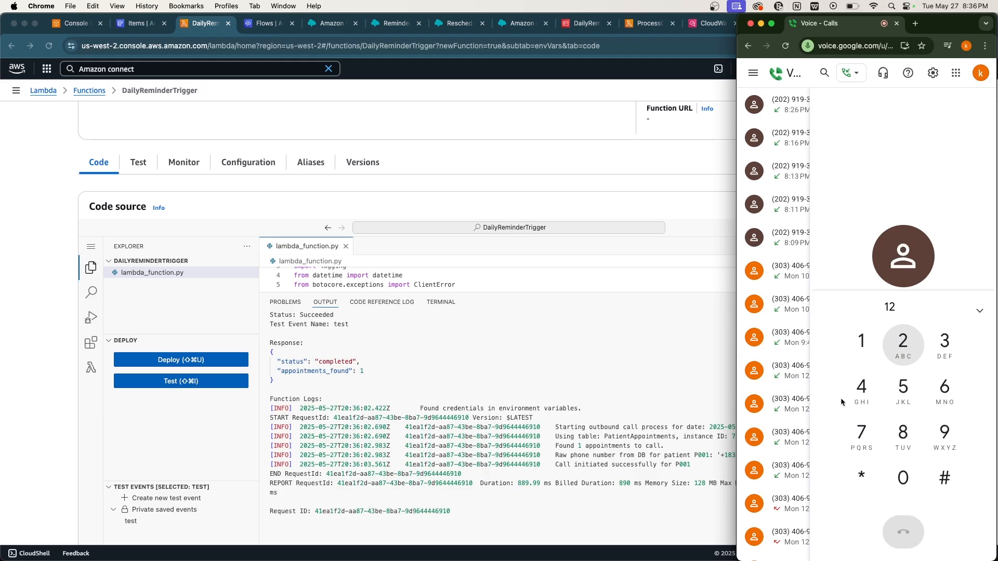
left_click(546, 395)
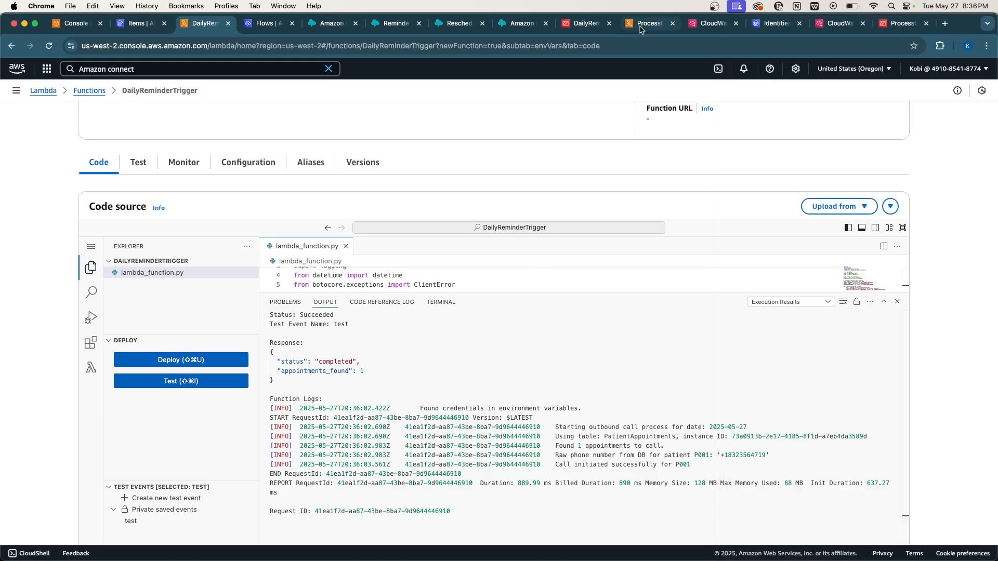
left_click(705, 26)
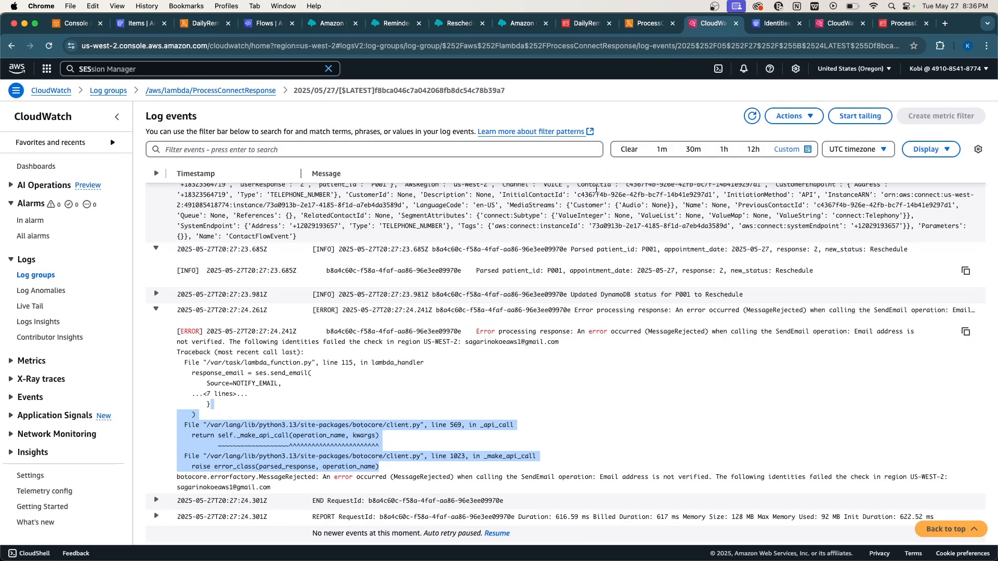
Open the newest ProcessConnectResponse log stream and expand the Email sent, Creating Connect Task and Connect Task created entries.
left_click(208, 91)
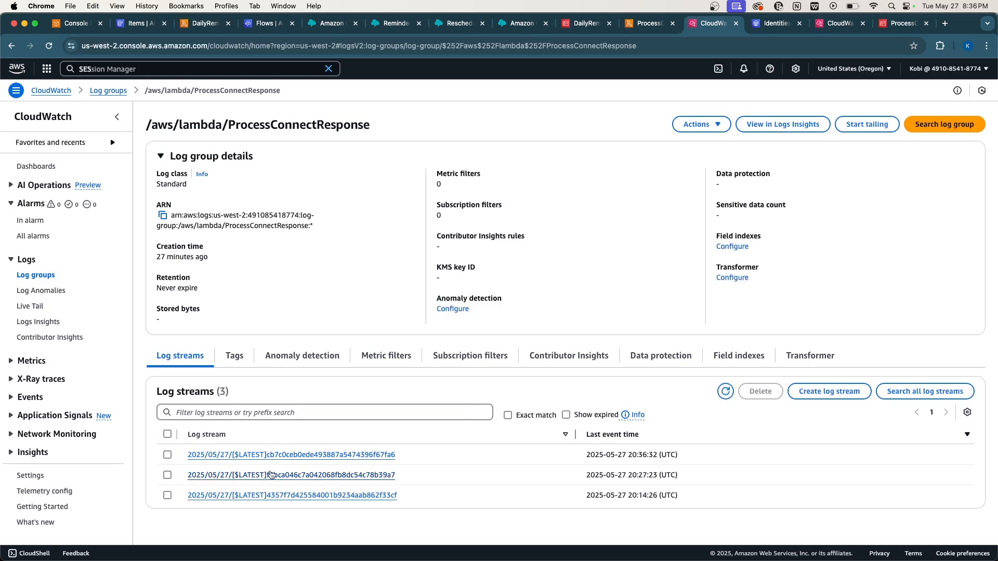
left_click(265, 455)
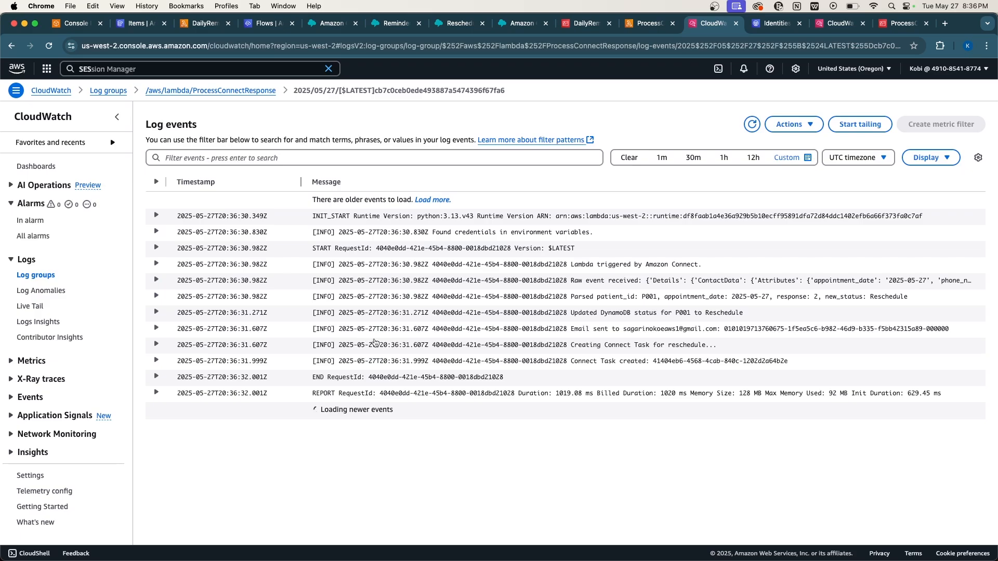
left_click(450, 332)
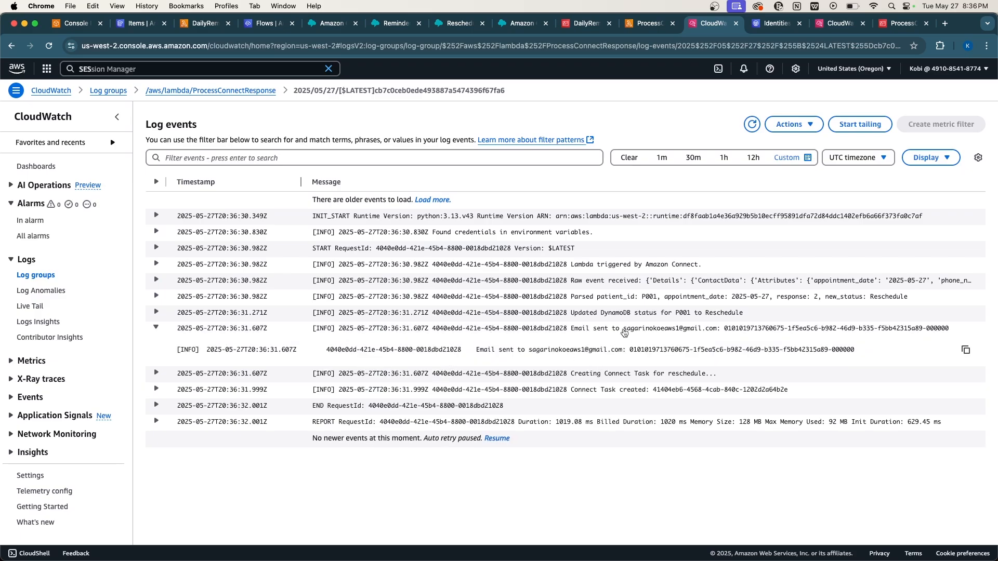
left_click_drag(620, 331, 705, 331)
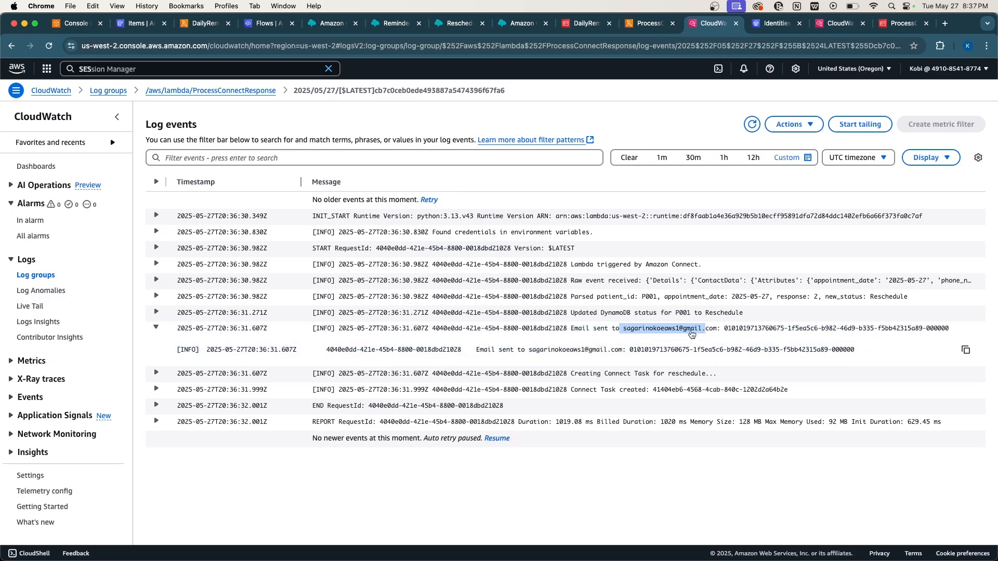
left_click(520, 376)
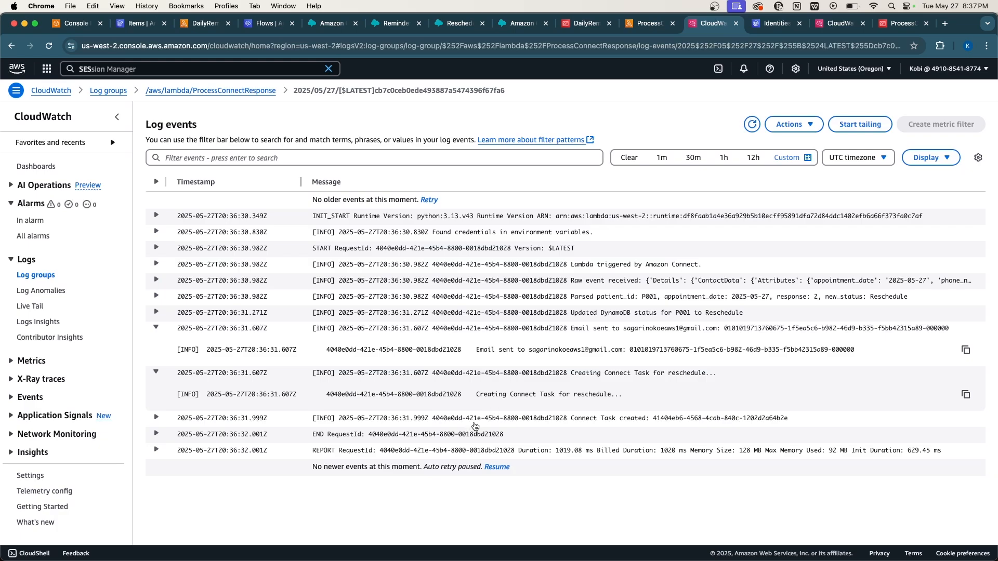
left_click_drag(476, 393, 624, 405)
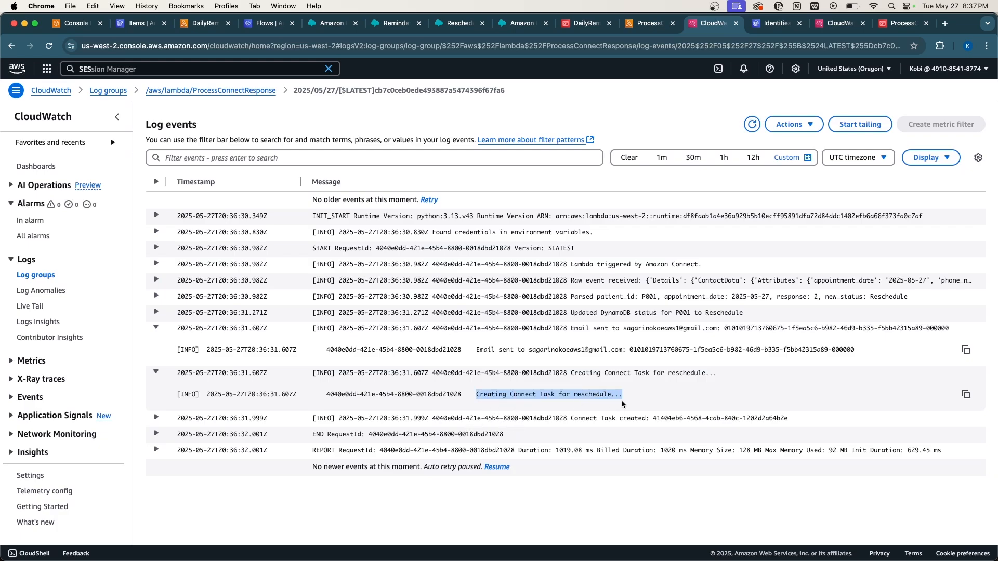
left_click(583, 423)
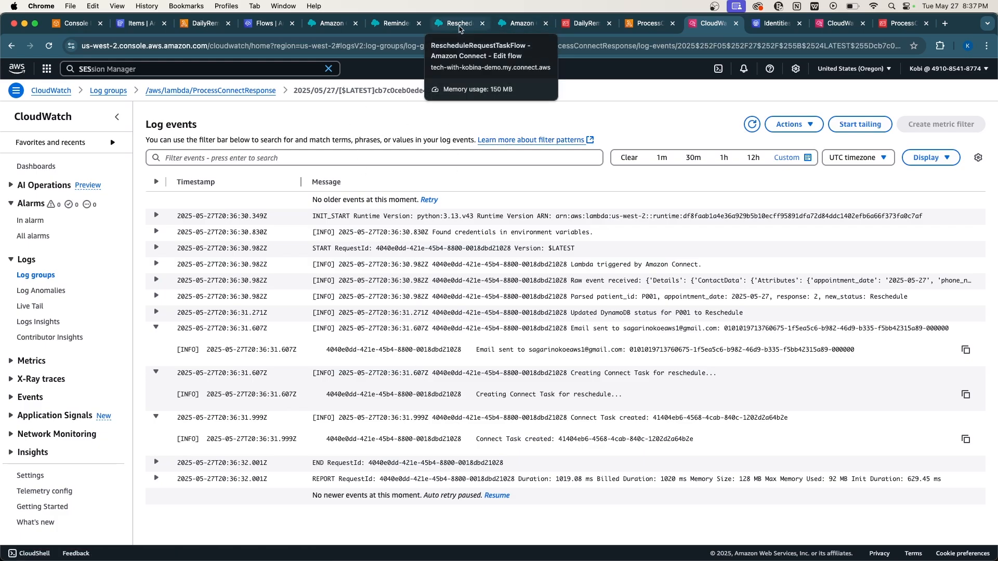
Launch the Agent Workspace from the Amazon Connect home page and move its window into view.
left_click(459, 26)
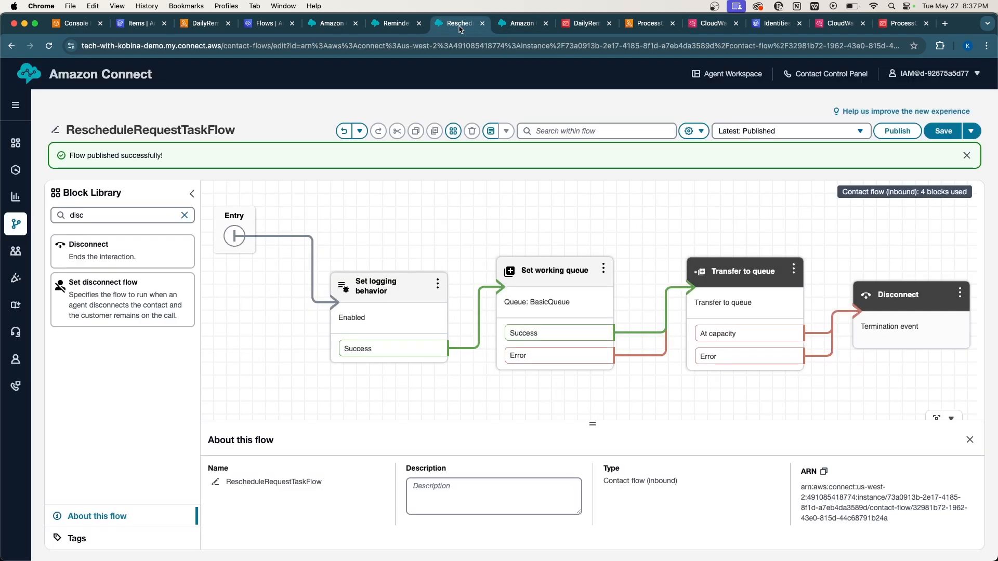
left_click(513, 22)
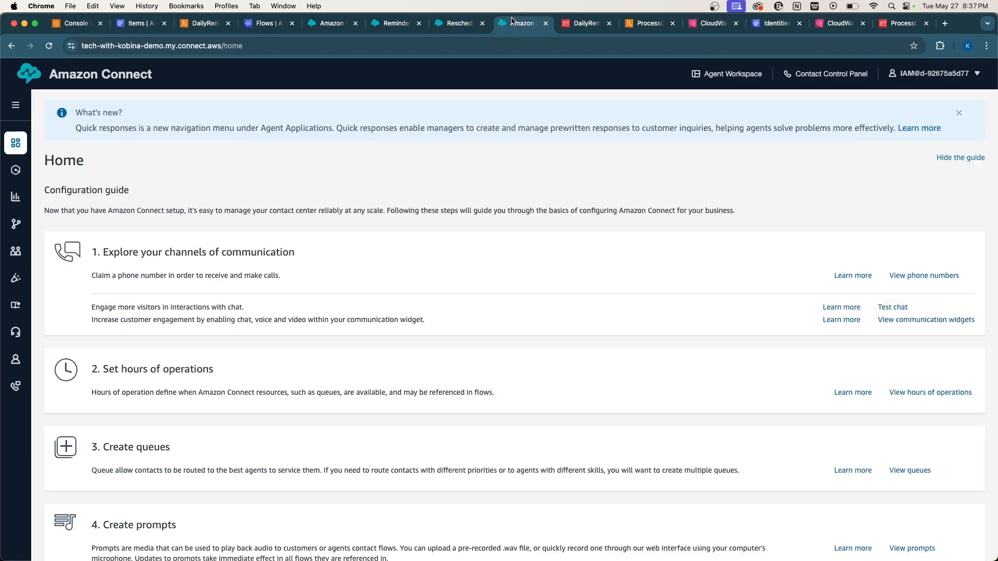
left_click(722, 77)
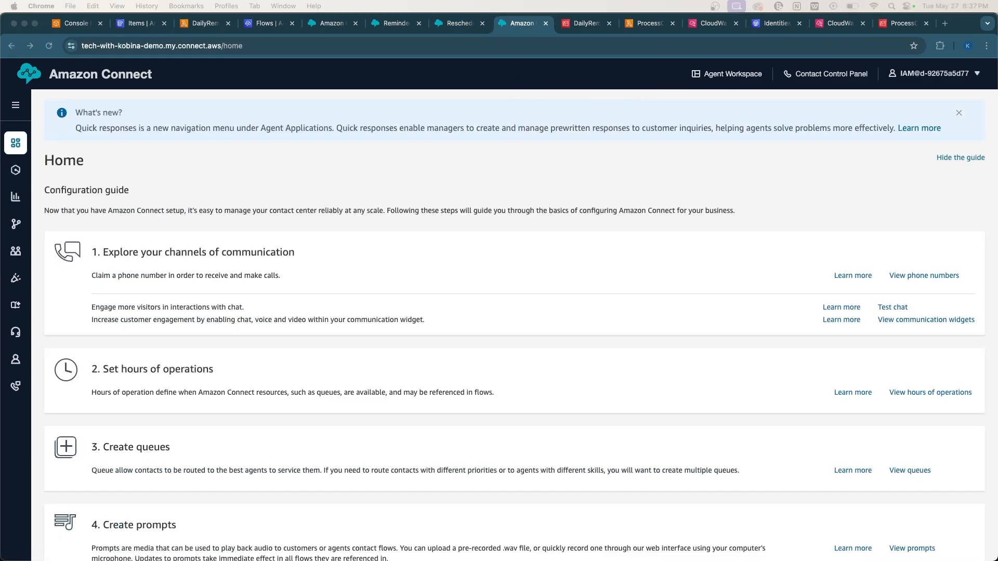
left_click_drag(0, 138, 484, 79)
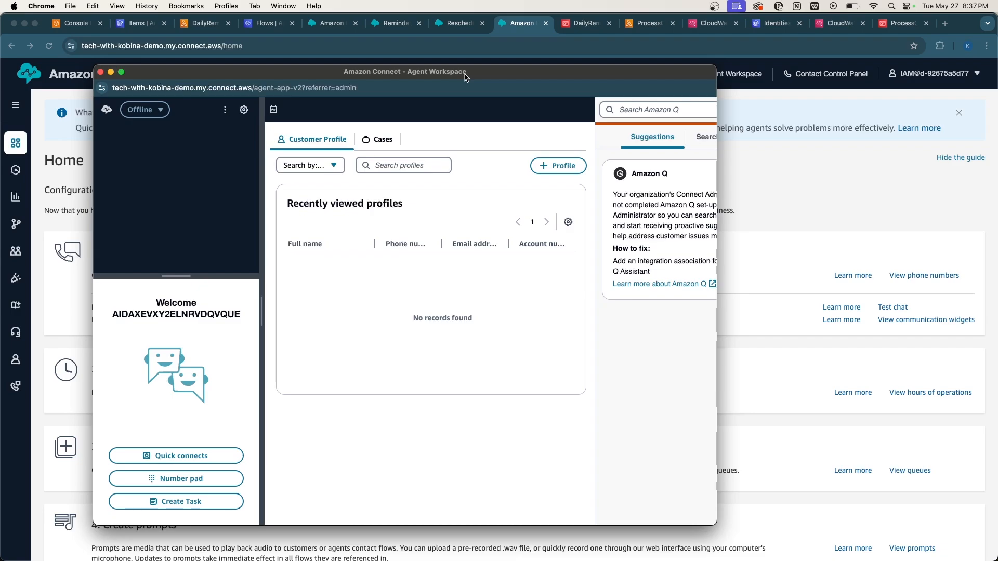
Set the agent status to Available and accept the incoming Reschedule Appointment task.
left_click(147, 110)
left_click(147, 144)
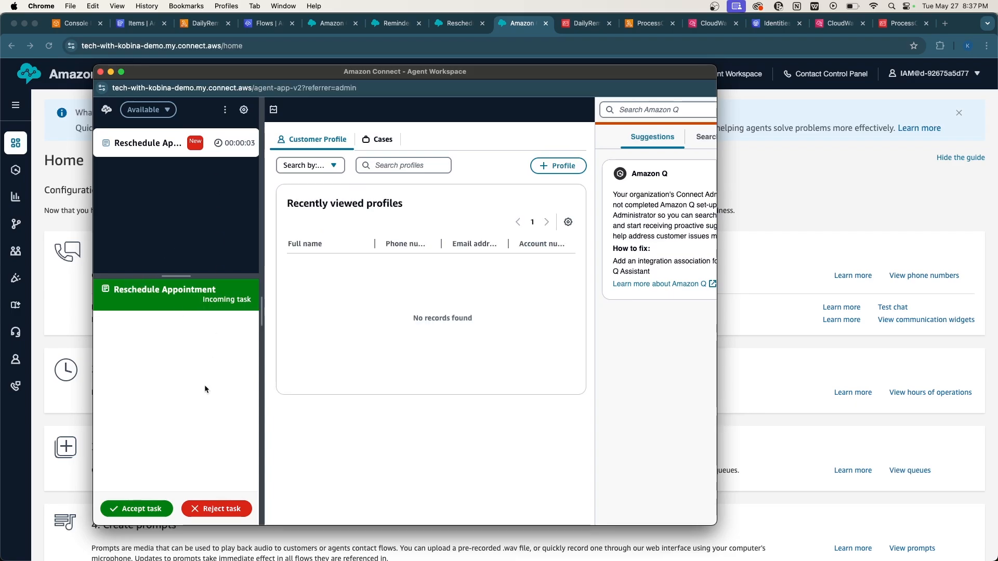
left_click(136, 509)
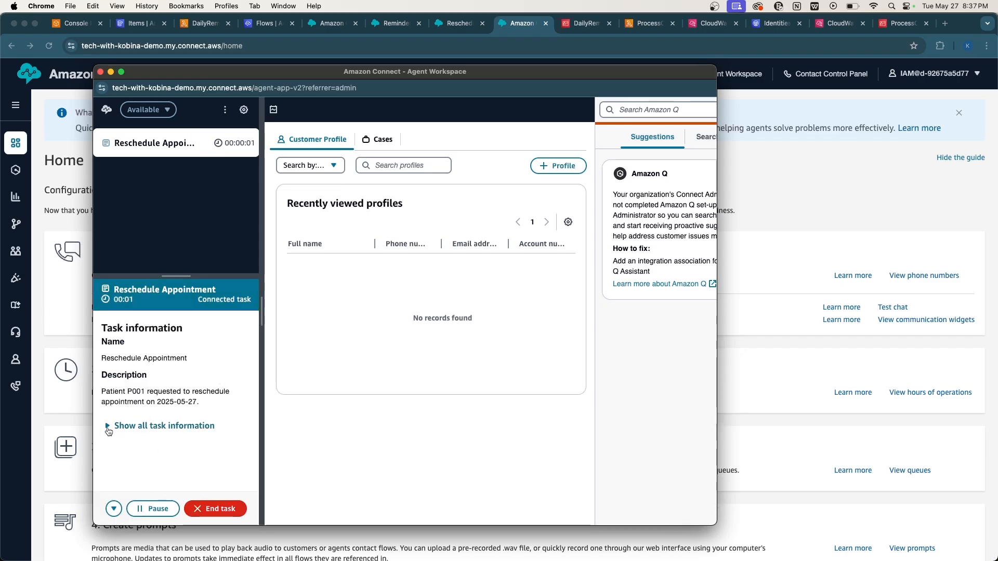
Show all the task's information and review the patient phone, reason and description fields.
left_click(108, 429)
scroll(108, 431, "down", 3)
scroll(108, 432, "up", 3)
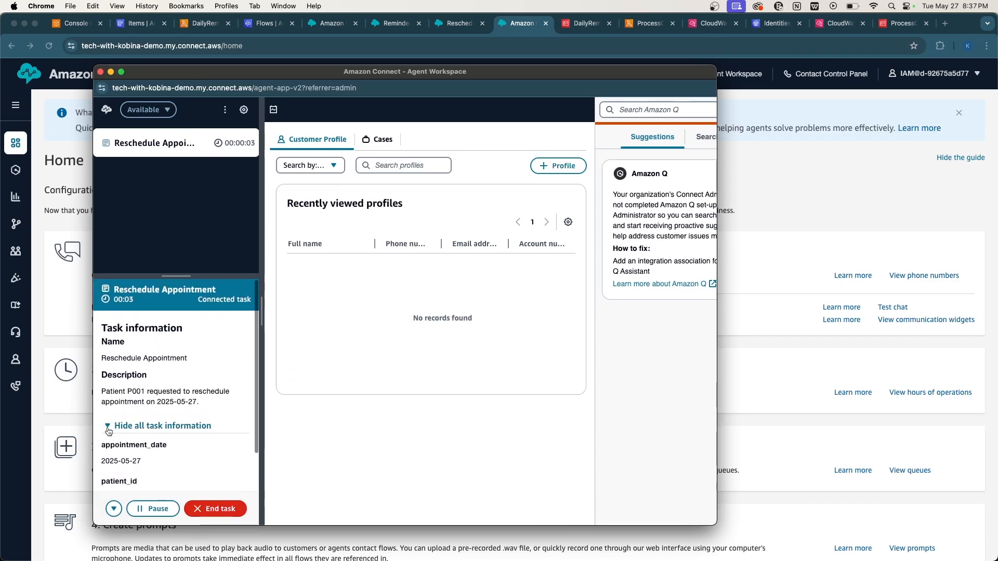
scroll(108, 431, "down", 1)
scroll(108, 431, "down", 2)
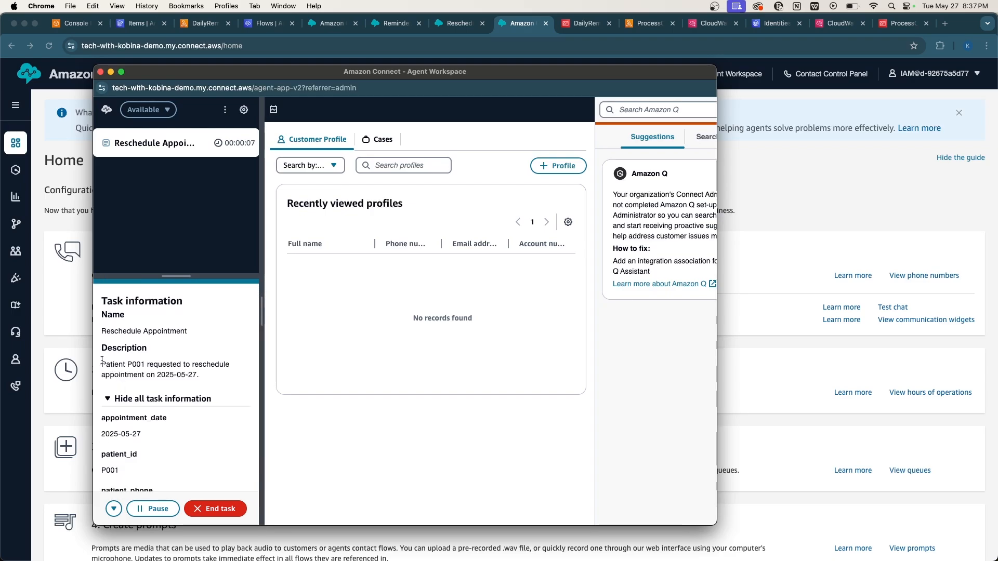
left_click_drag(103, 360, 203, 382)
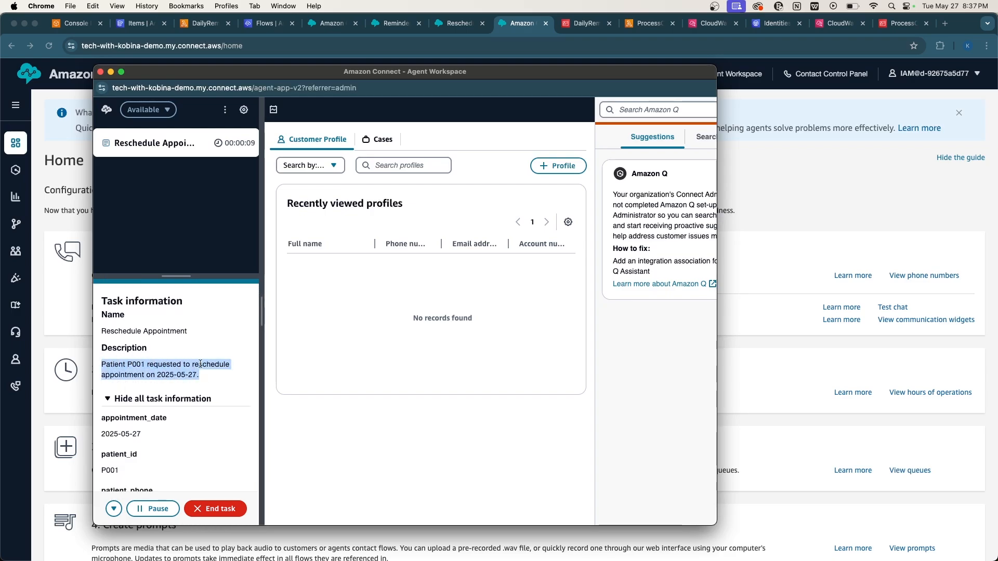
scroll(180, 366, "down", 3)
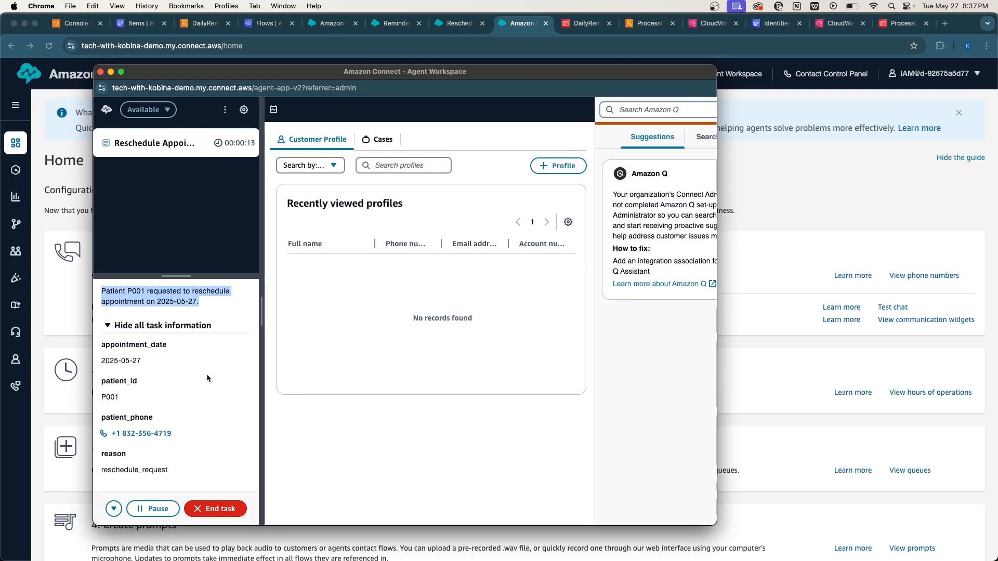
left_click(191, 300)
triple_click(192, 300)
Call the patient's phone number from the task and switch to the Google Voice window.
left_click(159, 437)
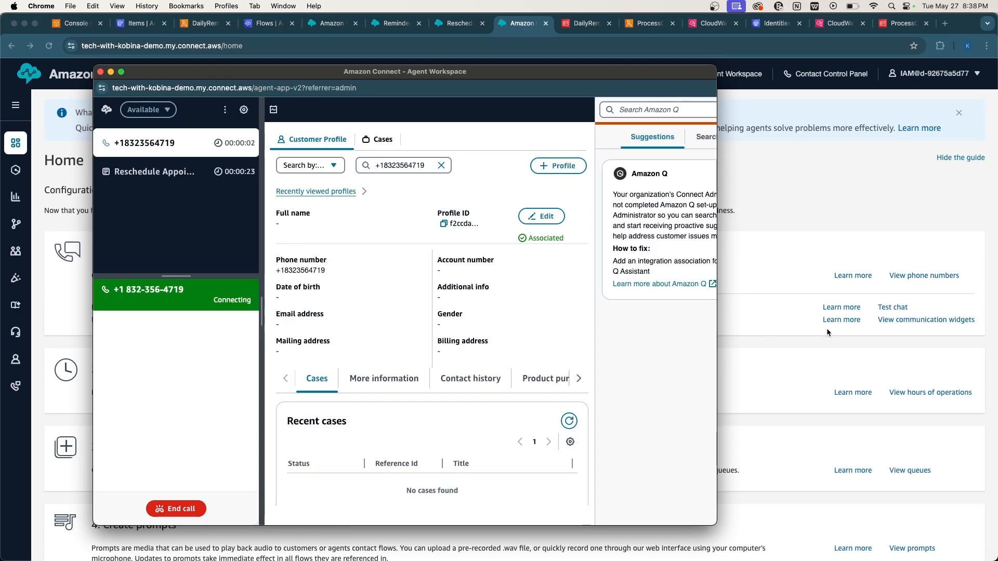
key("ctrl+Up")
left_click(953, 361)
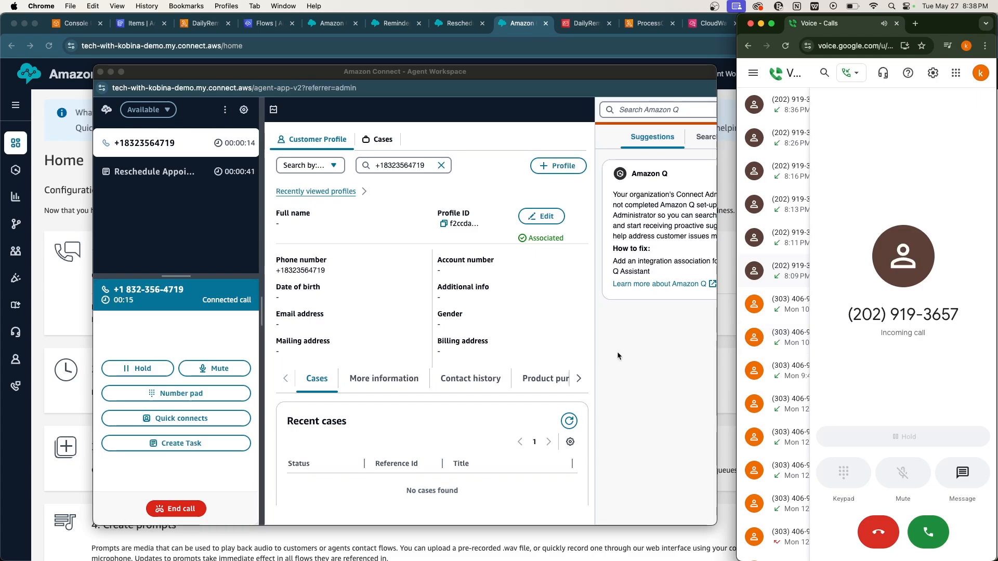
Answer and hang up the call in Google Voice, then end it in Agent Workspace.
left_click(928, 532)
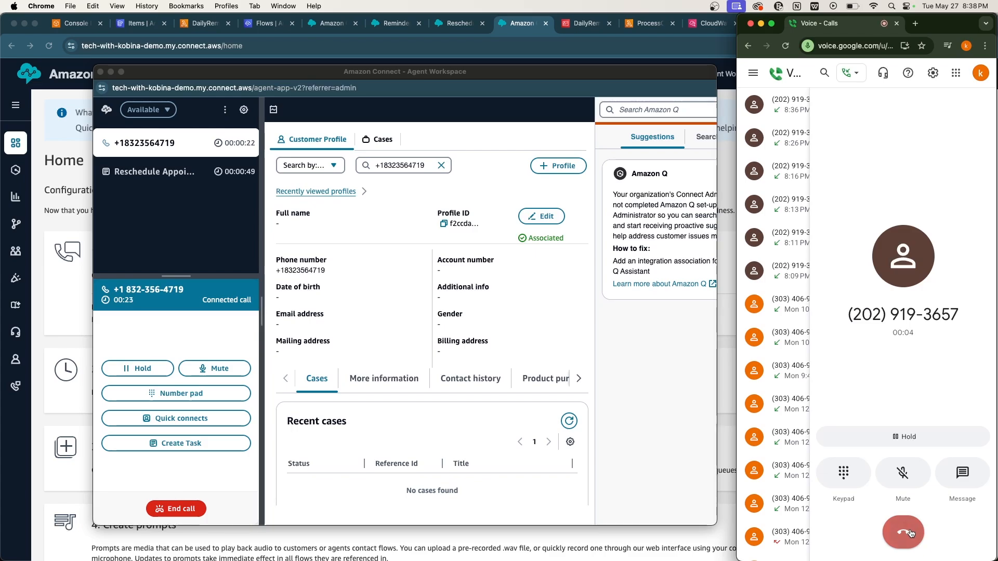
left_click(911, 533)
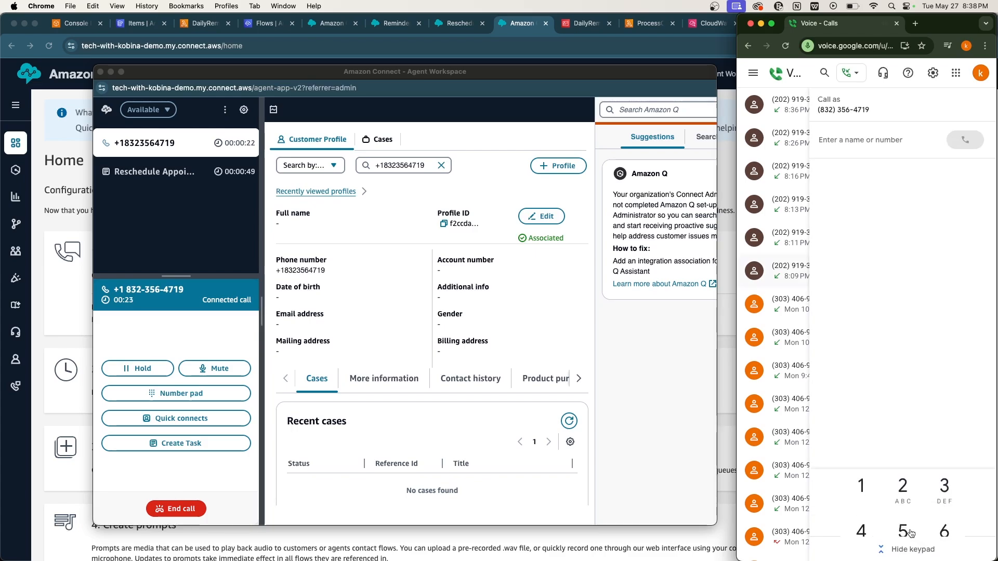
left_click(192, 510)
left_click(180, 510)
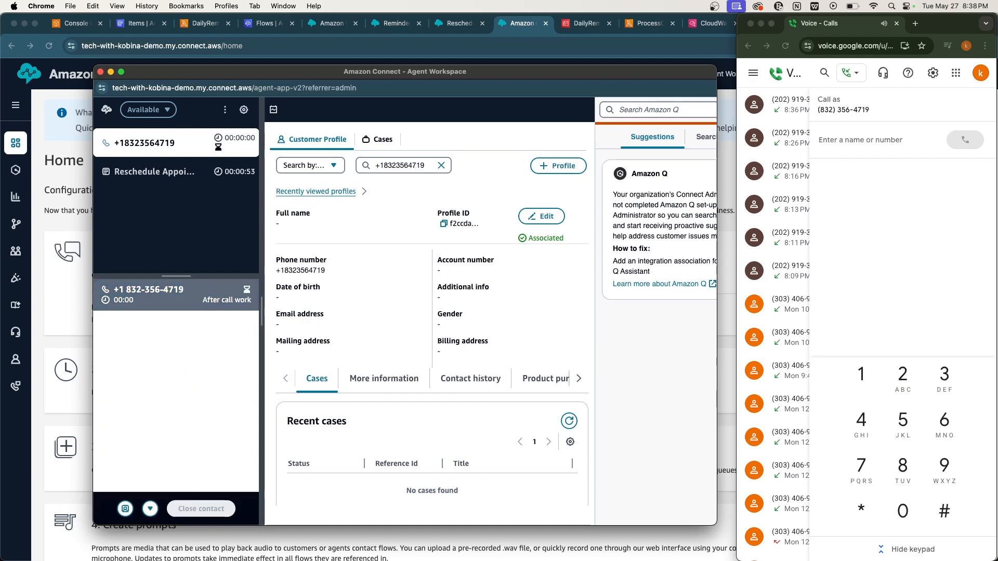
Close the finished call contact and the Reschedule Appointment task.
left_click(217, 511)
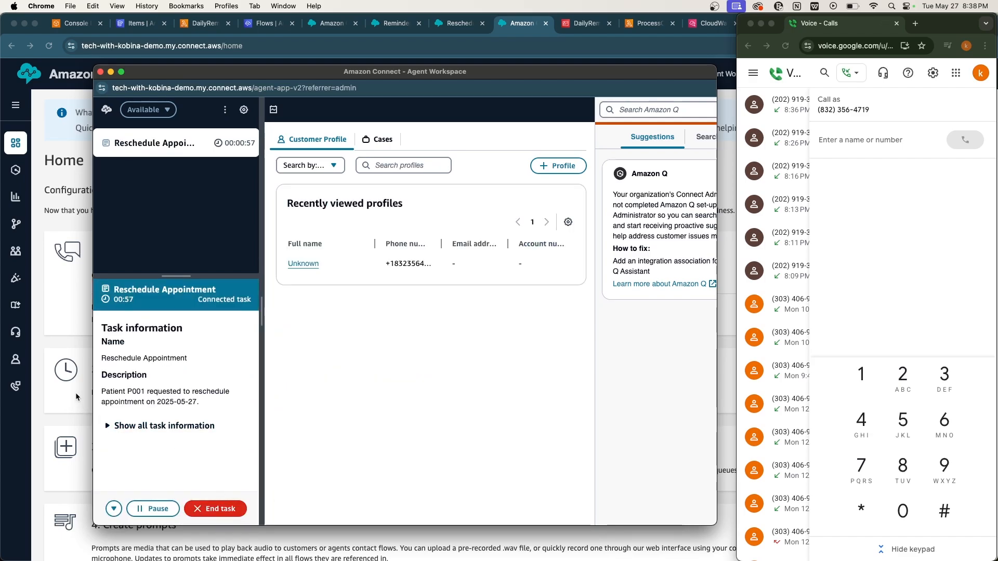
left_click(213, 509)
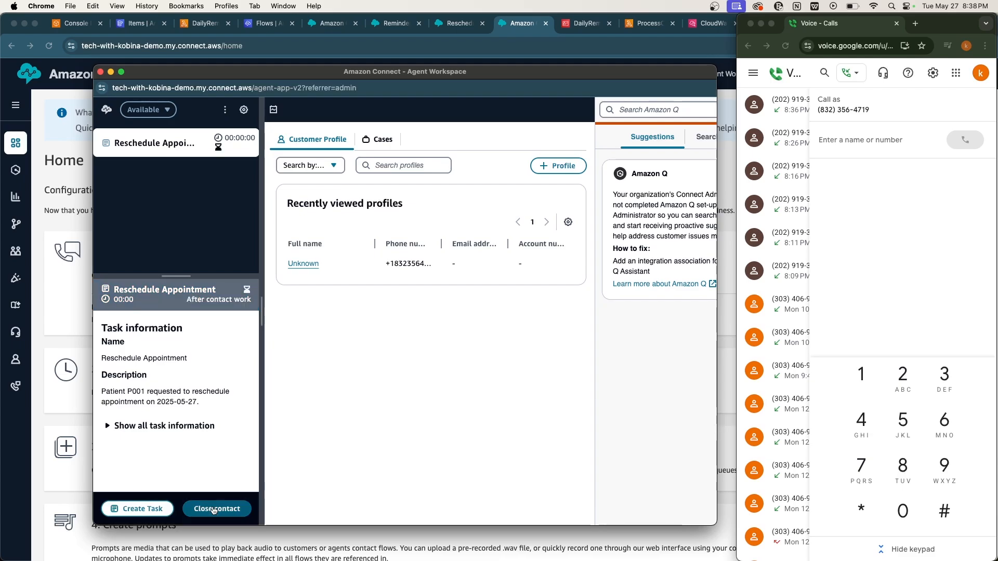
left_click(213, 510)
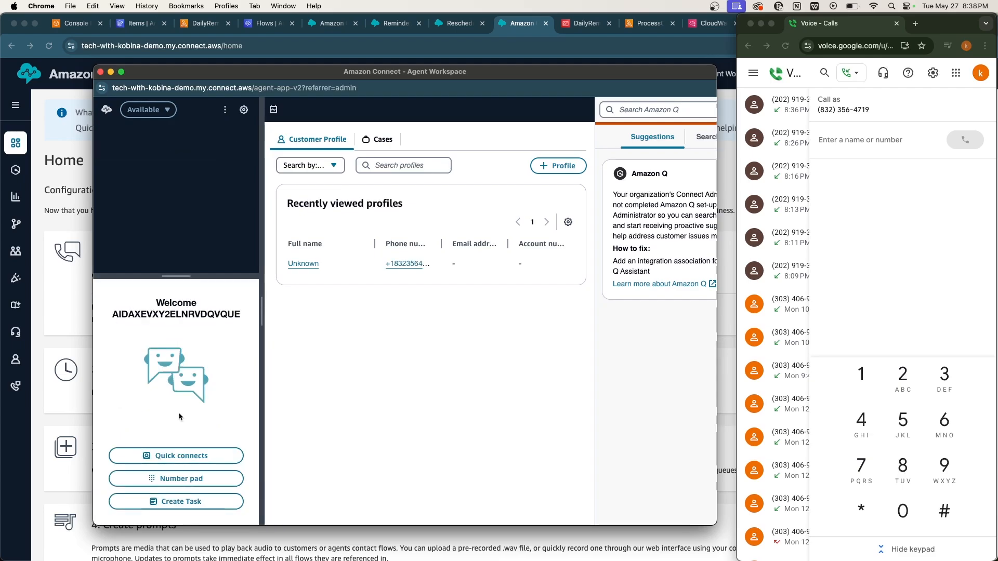
Set the agent status to Offline and return to the Amazon Connect Home page.
left_click(147, 109)
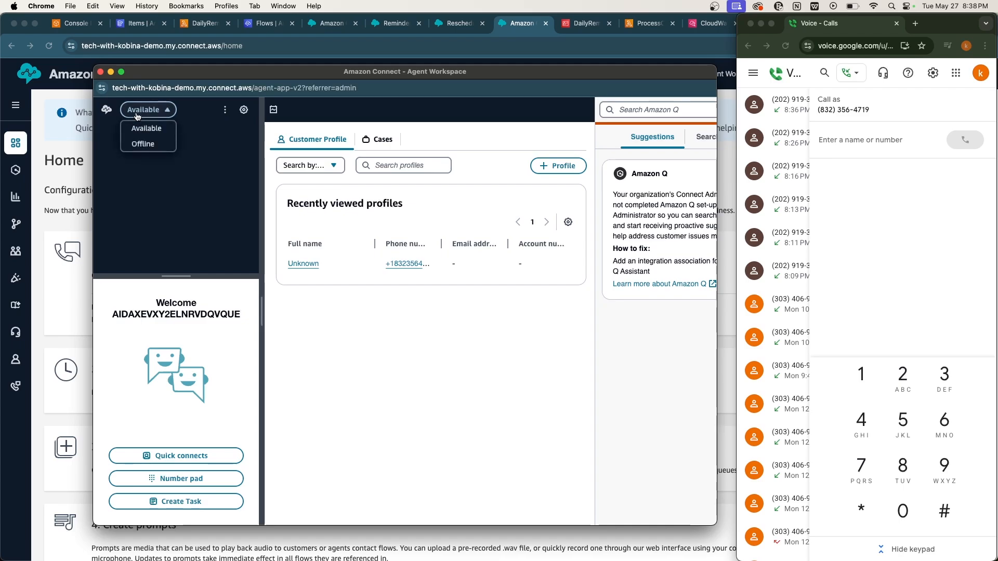
left_click(136, 129)
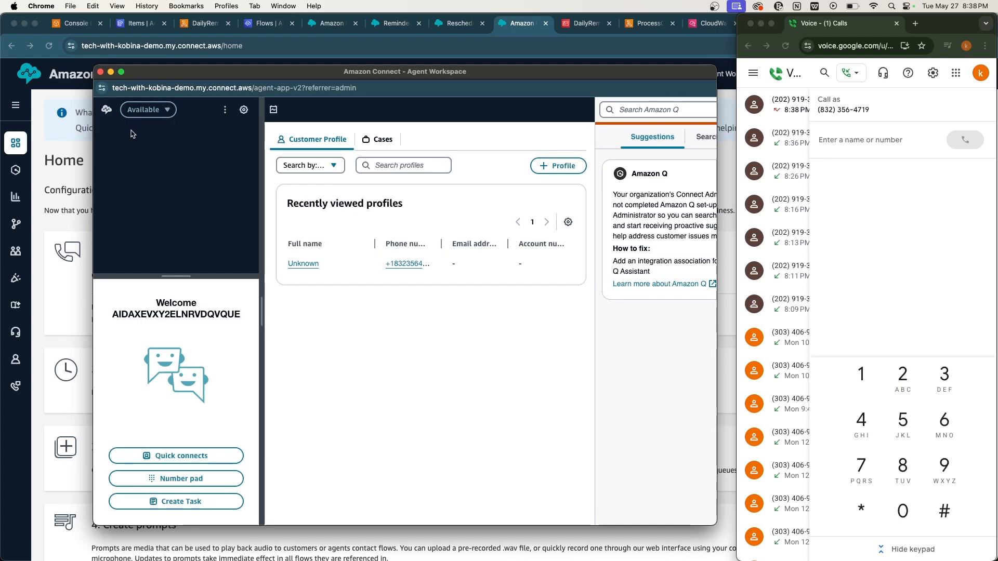
left_click(143, 142)
left_click(900, 283)
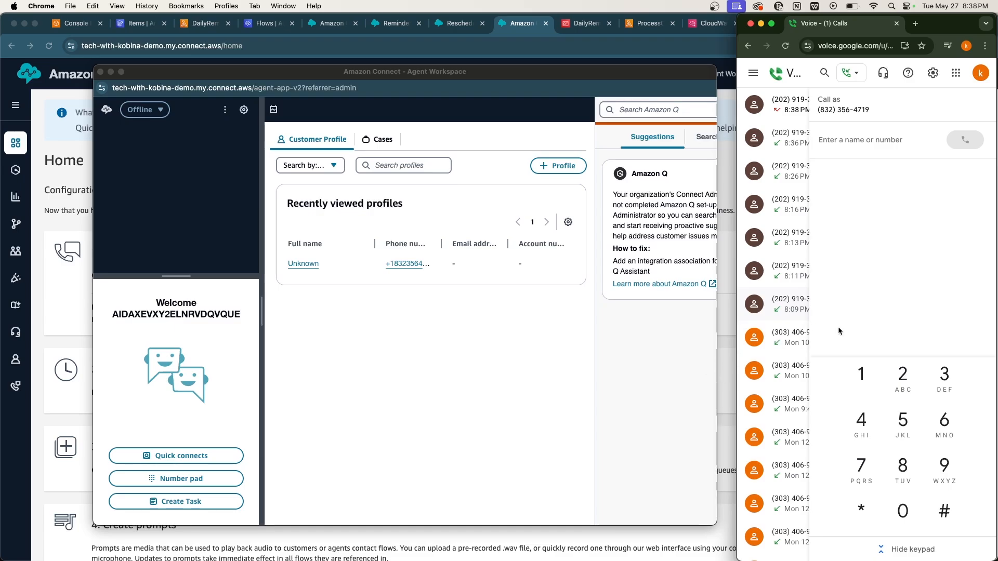
left_click(726, 364)
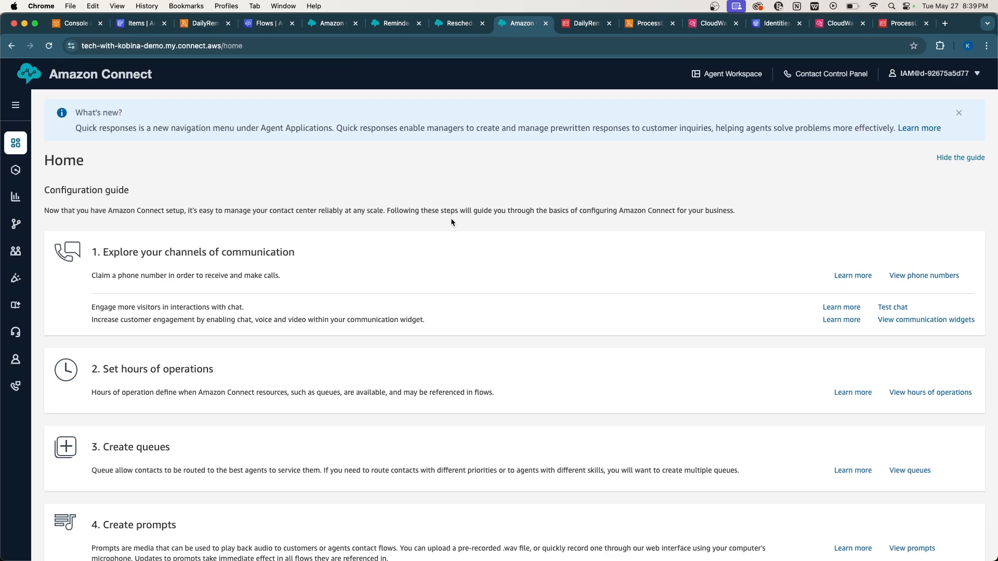
Review the PatientAppointments items, then return to DailyReminderTrigger's Succeeded test output.
scroll(450, 235, "down", 3)
scroll(378, 241, "up", 3)
left_click(195, 27)
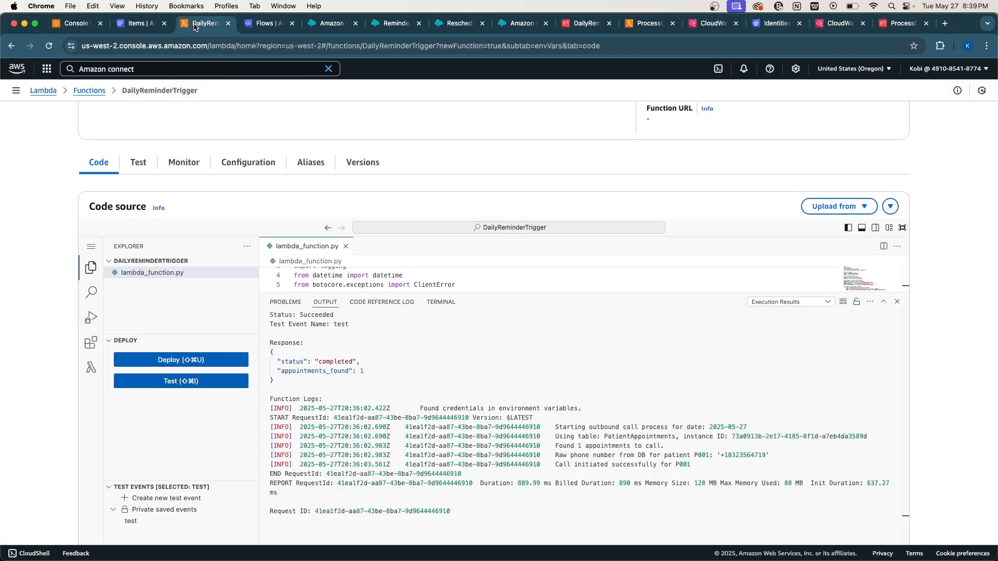
left_click(131, 28)
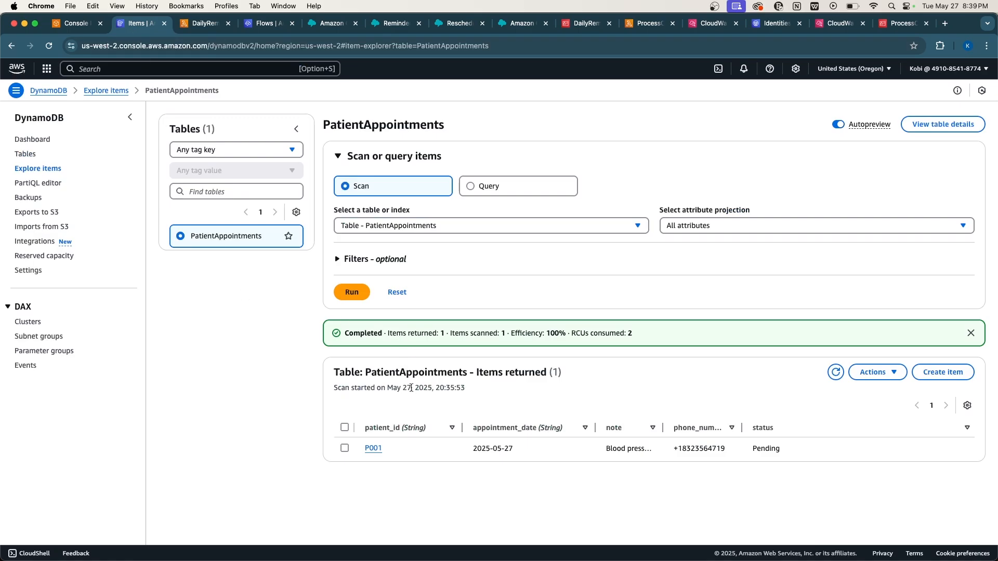
left_click(205, 23)
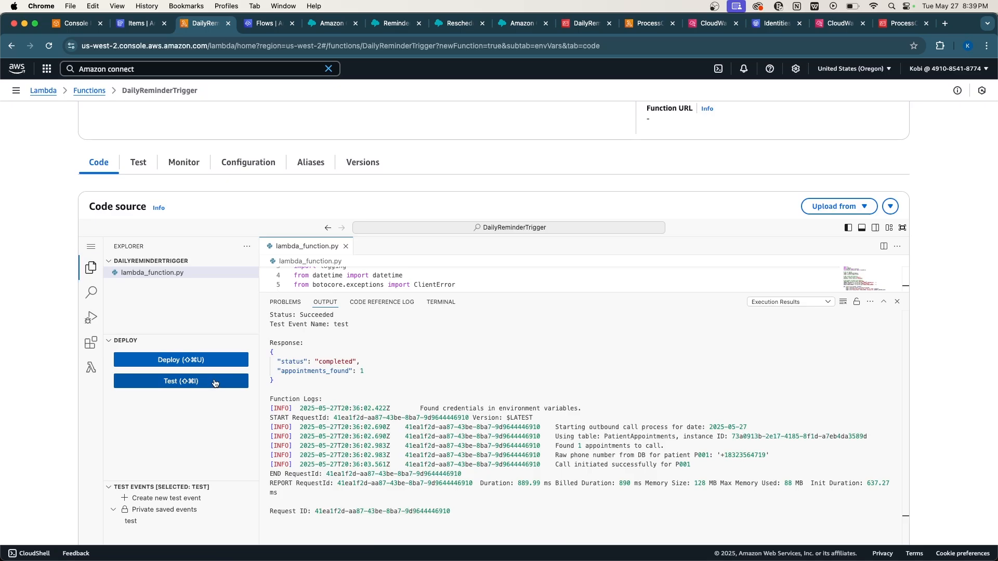
scroll(353, 384, "up", 4)
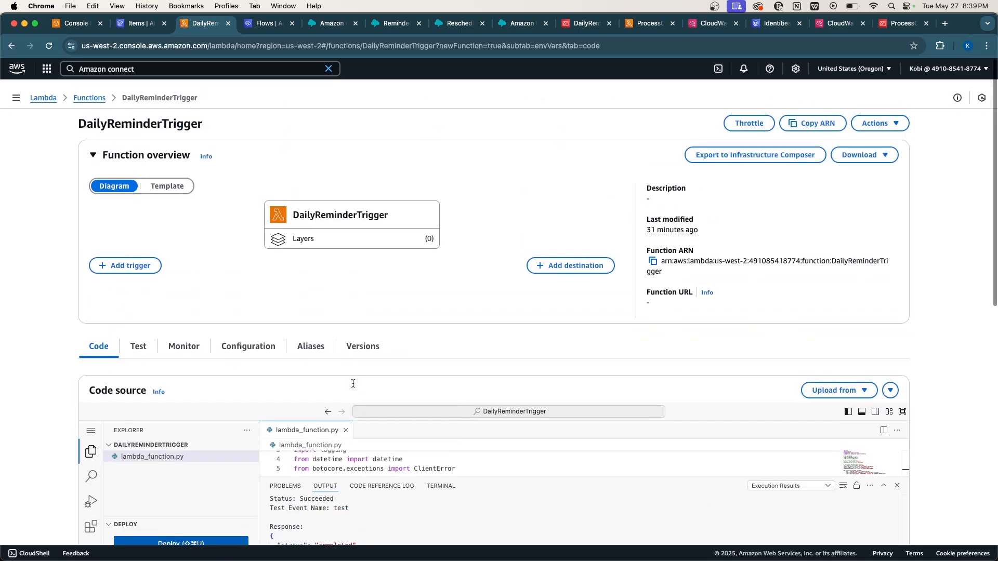
scroll(353, 383, "down", 1)
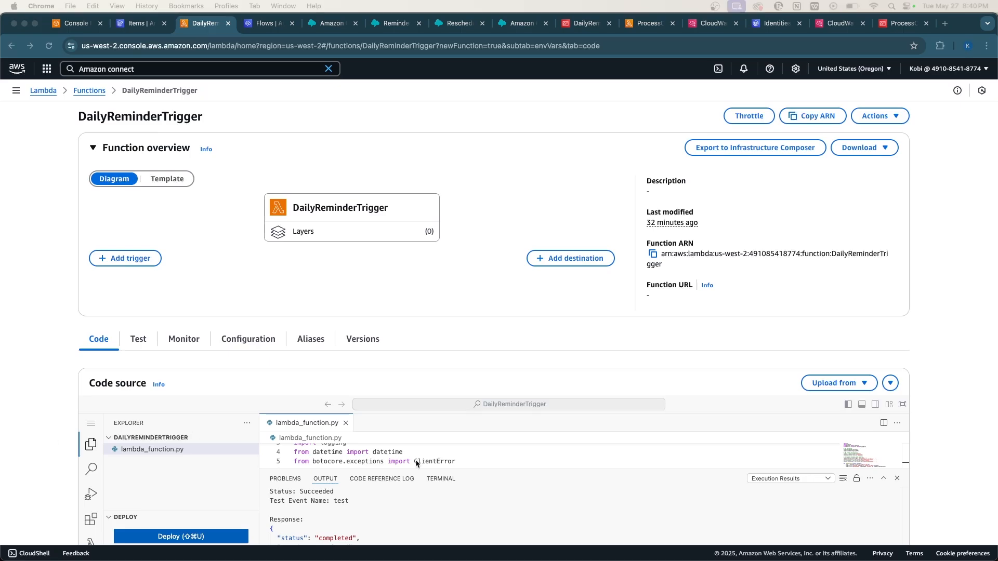
Search 'Event', open Amazon EventBridge in a new tab and start creating a rule.
left_click(510, 345)
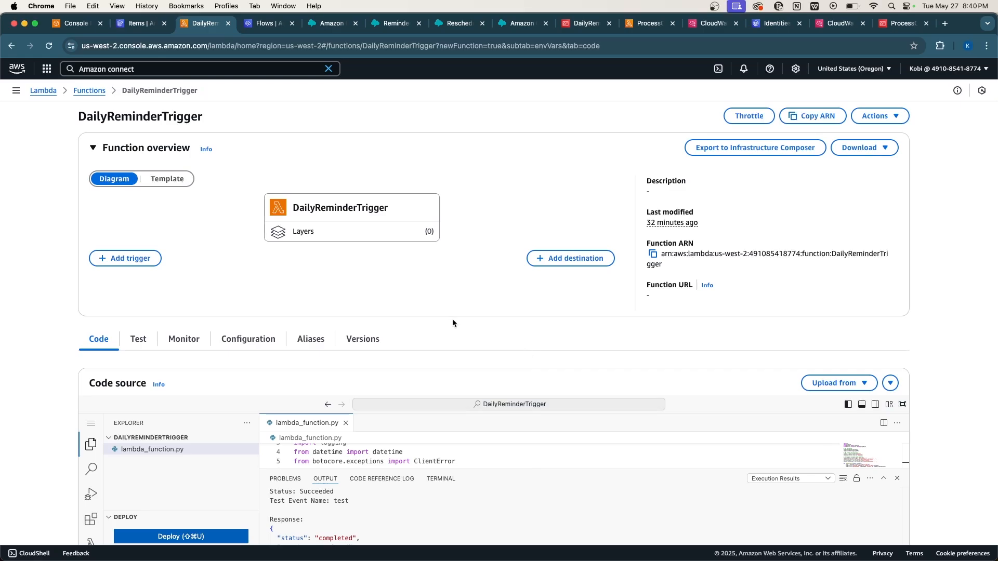
left_click(124, 68)
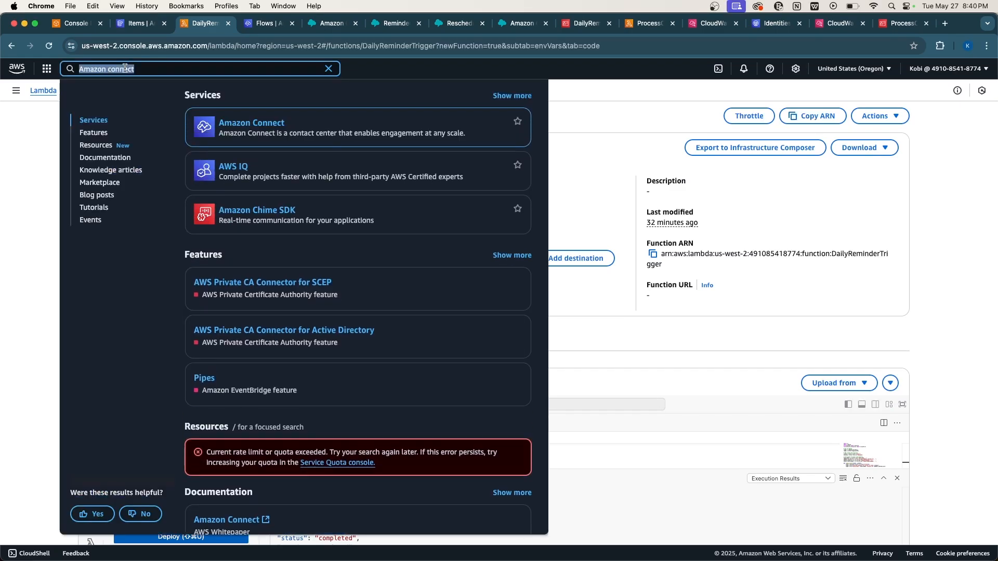
type("A")
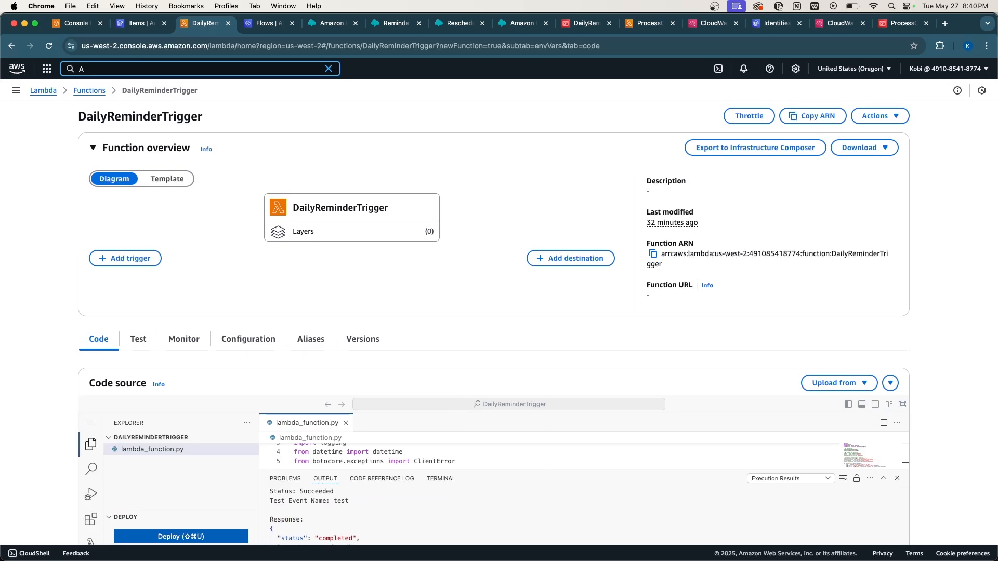
key("BackSpace")
type("Event")
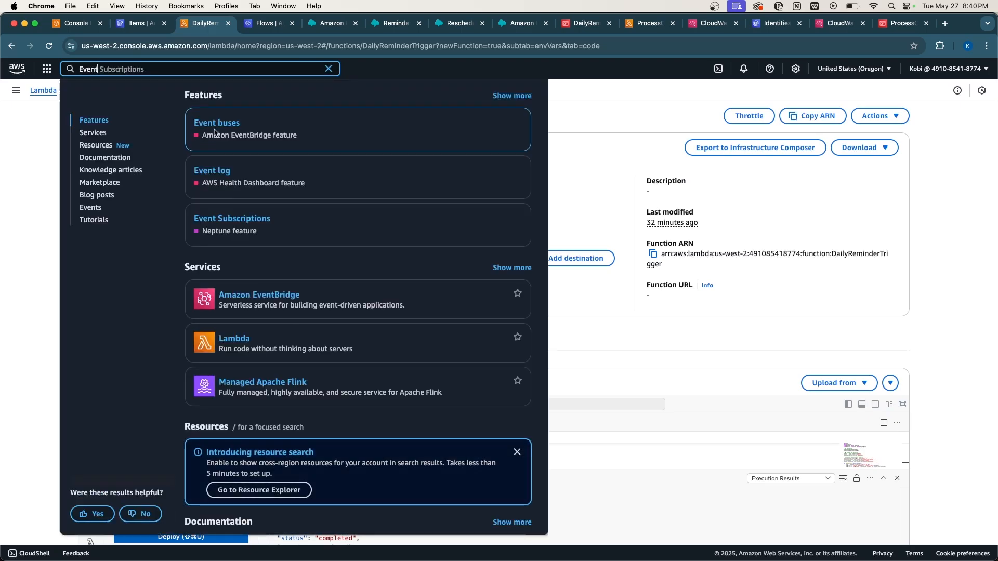
right_click(264, 295)
left_click(304, 296)
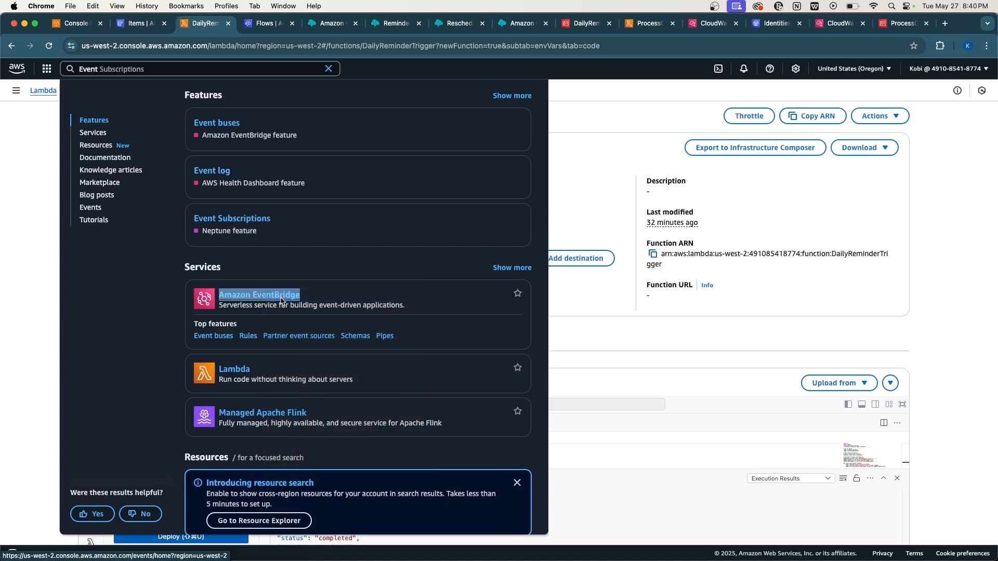
left_click(249, 26)
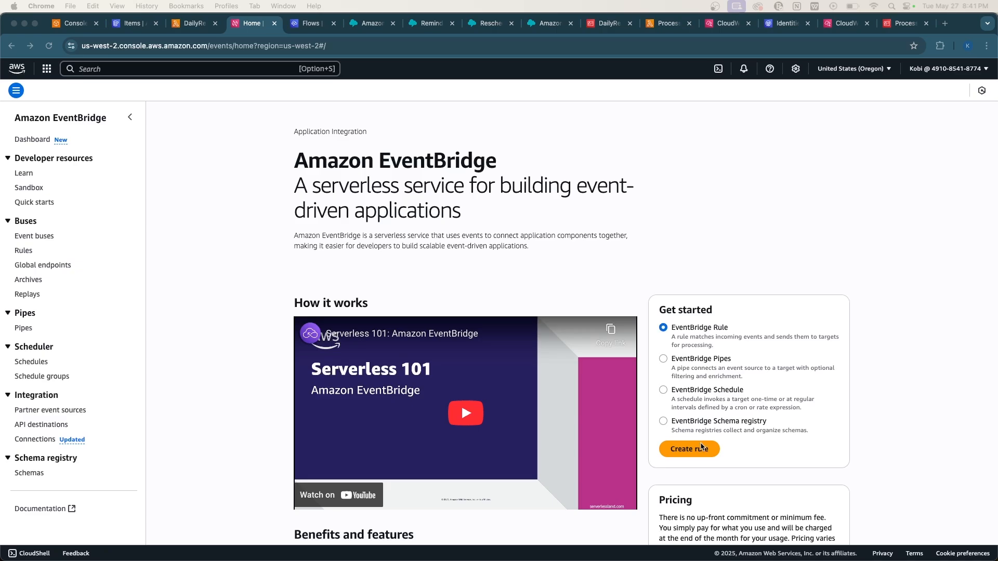
left_click(701, 448)
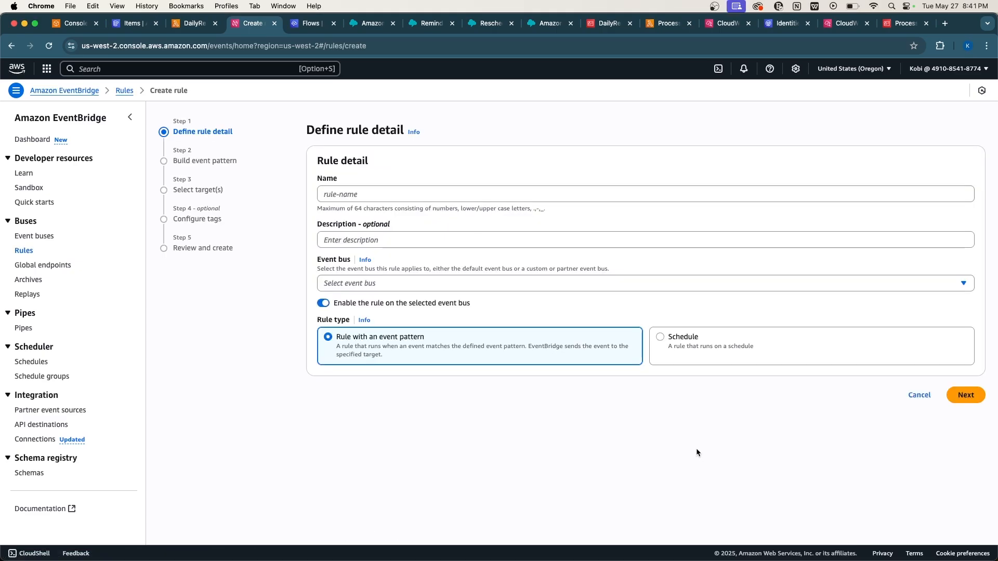
Name the rule daily-appointment-reminder, choose the Schedule rule type, and continue to EventBridge Scheduler.
left_click(388, 191)
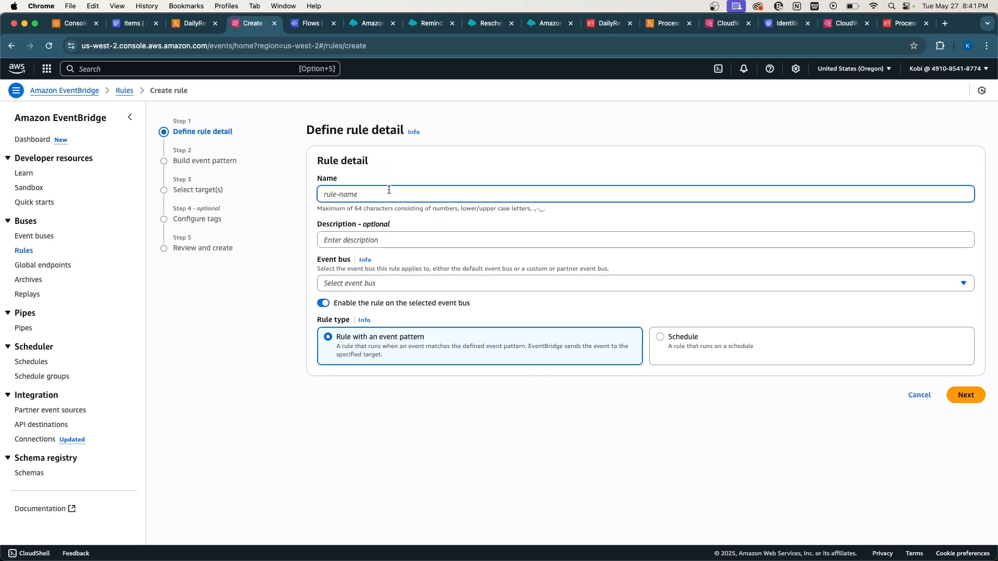
type("daily-appointment-reminder")
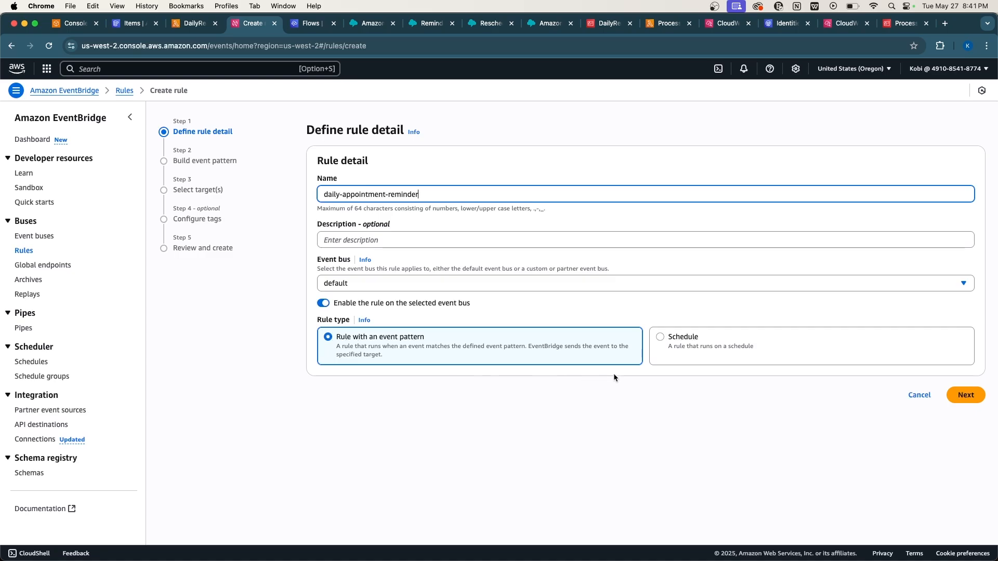
left_click(668, 350)
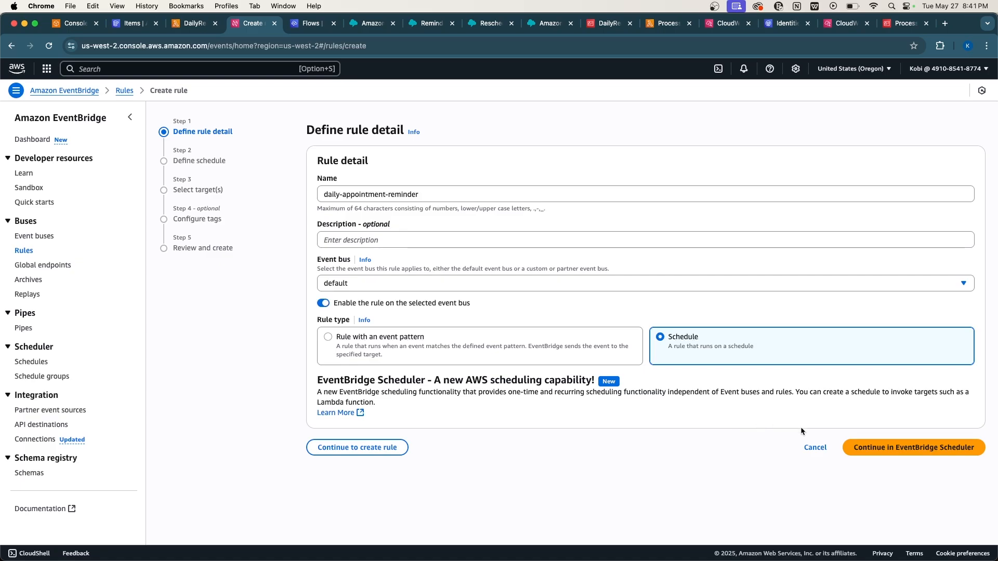
left_click(893, 456)
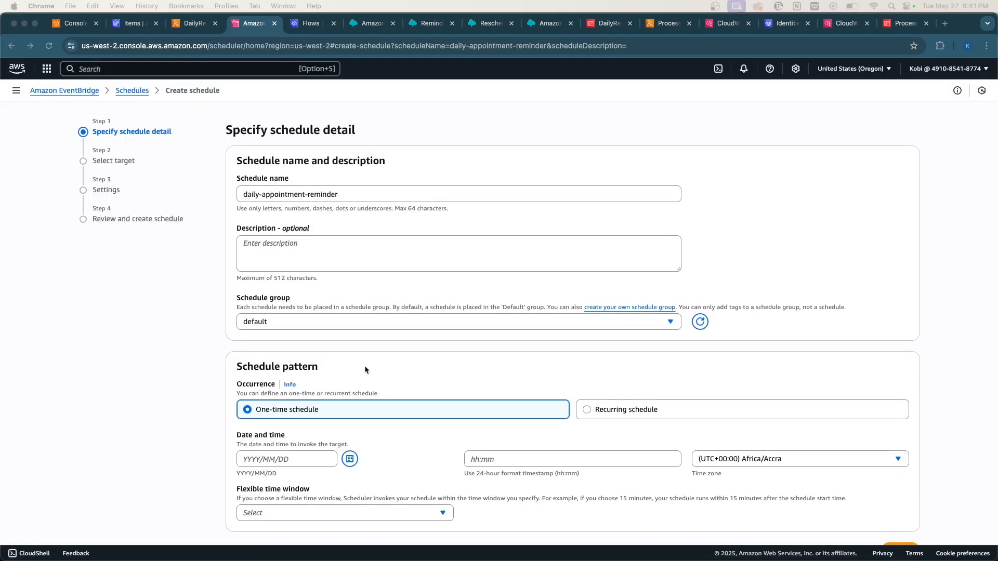
Choose a recurring, cron-based schedule pattern in Africa/Accra time for daily-appointment-reminder.
scroll(366, 368, "down", 1)
scroll(463, 372, "up", 1)
scroll(464, 372, "down", 1)
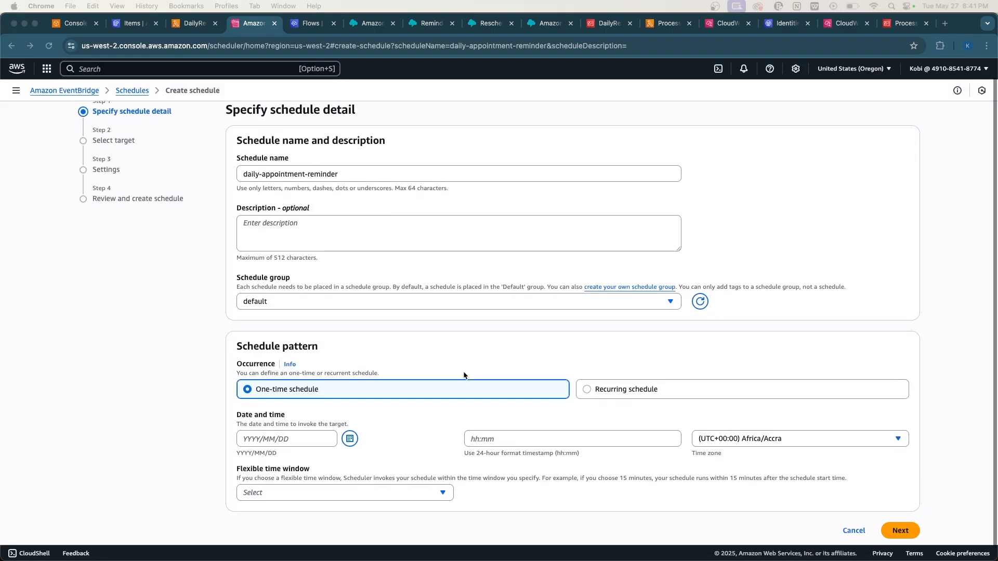
left_click(587, 377)
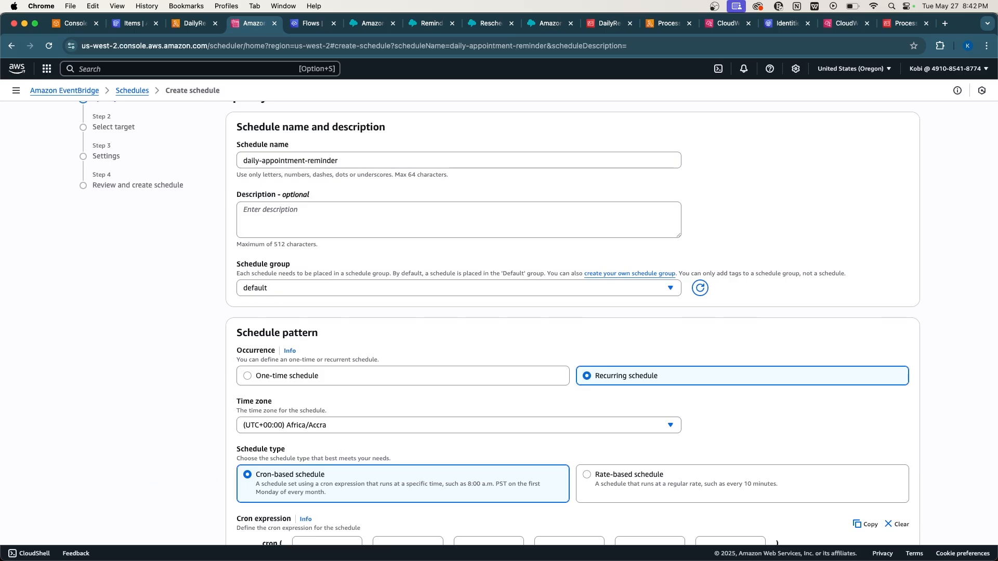
scroll(422, 459, "down", 5)
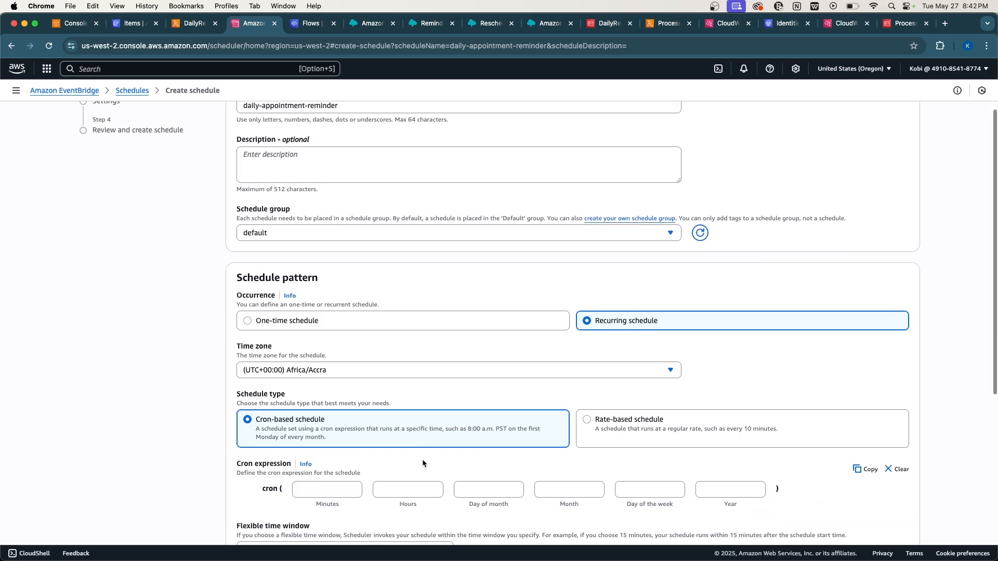
scroll(422, 461, "up", 1)
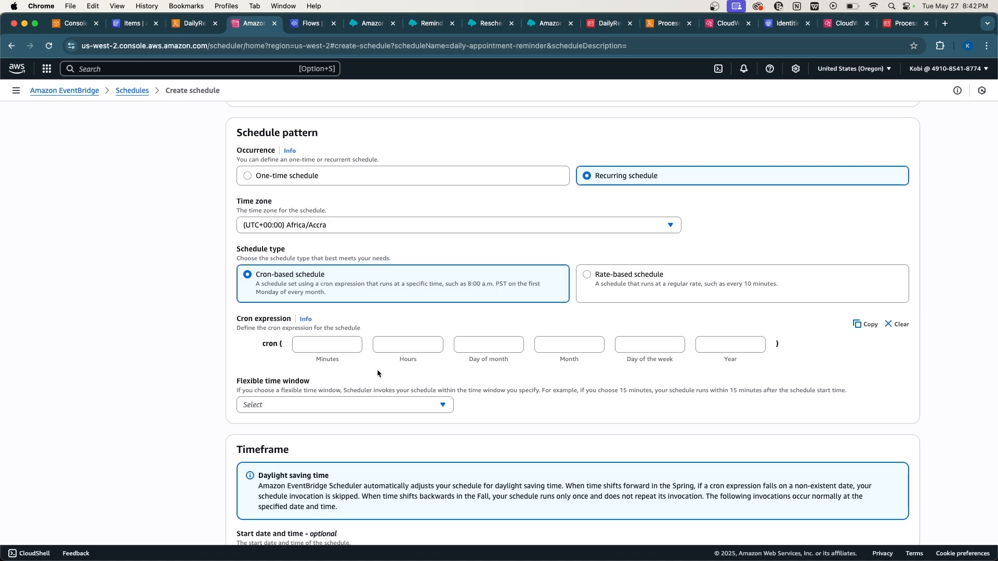
left_click(587, 276)
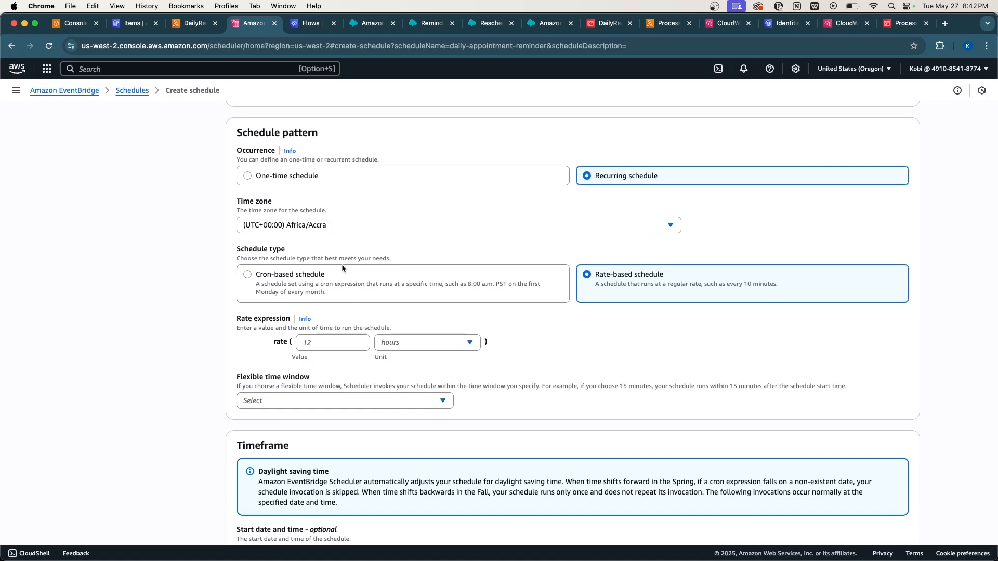
left_click(331, 282)
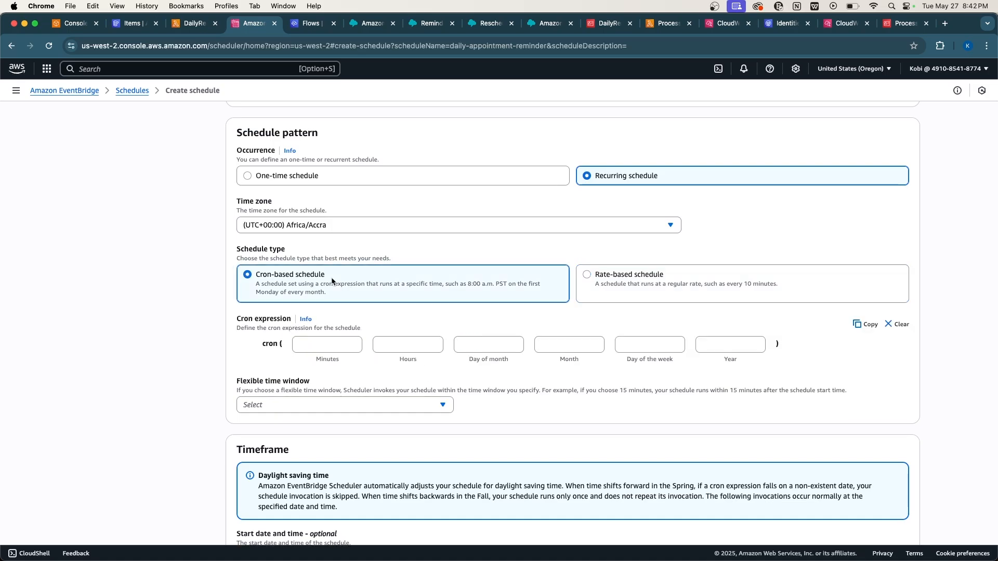
left_click(326, 348)
type("0")
left_click(399, 349)
type("10")
left_click(498, 342)
type("*")
left_click(580, 341)
left_click(716, 347)
type("*")
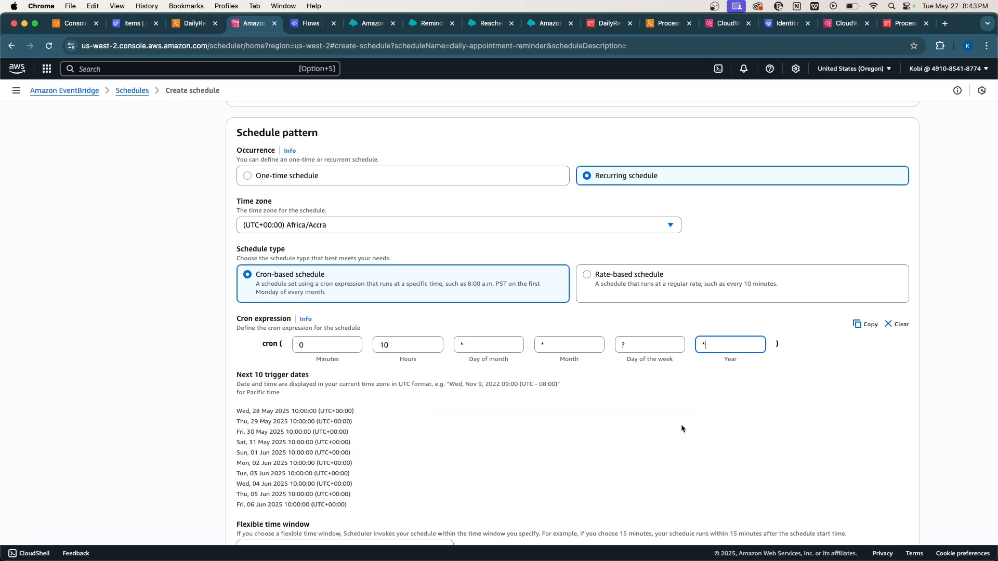
scroll(681, 427, "down", 1)
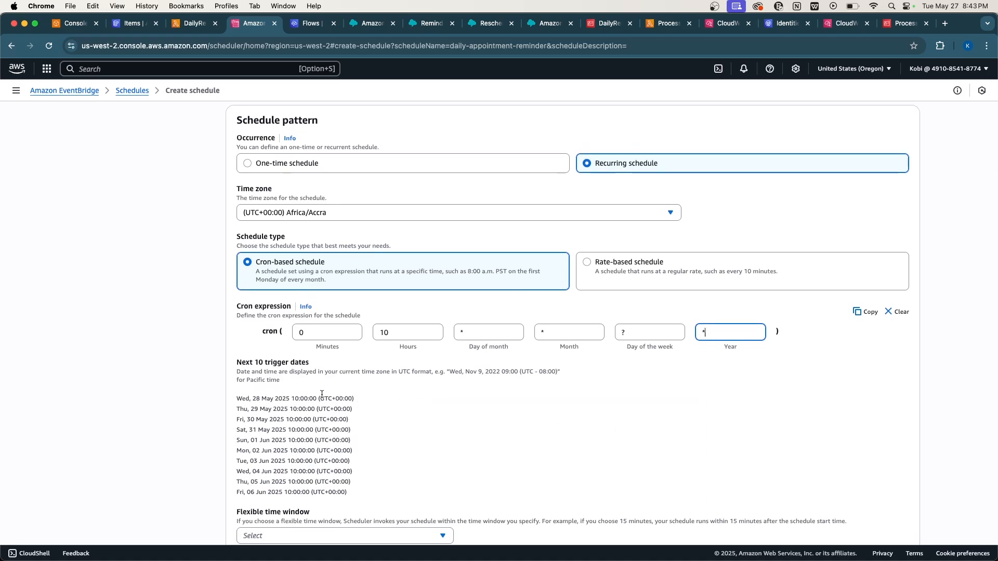
left_click(250, 399)
left_click_drag(251, 400, 318, 454)
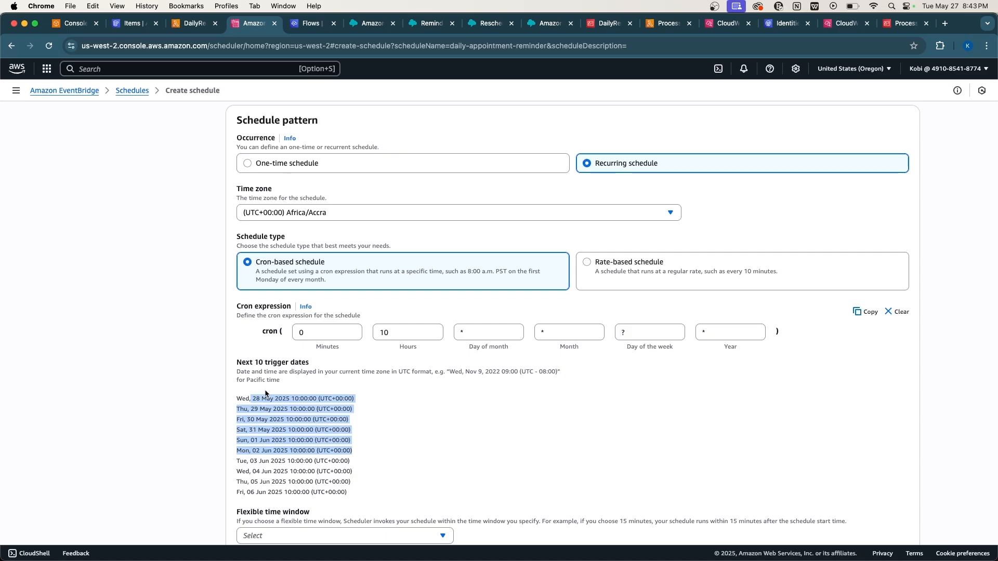
scroll(356, 496, "down", 5)
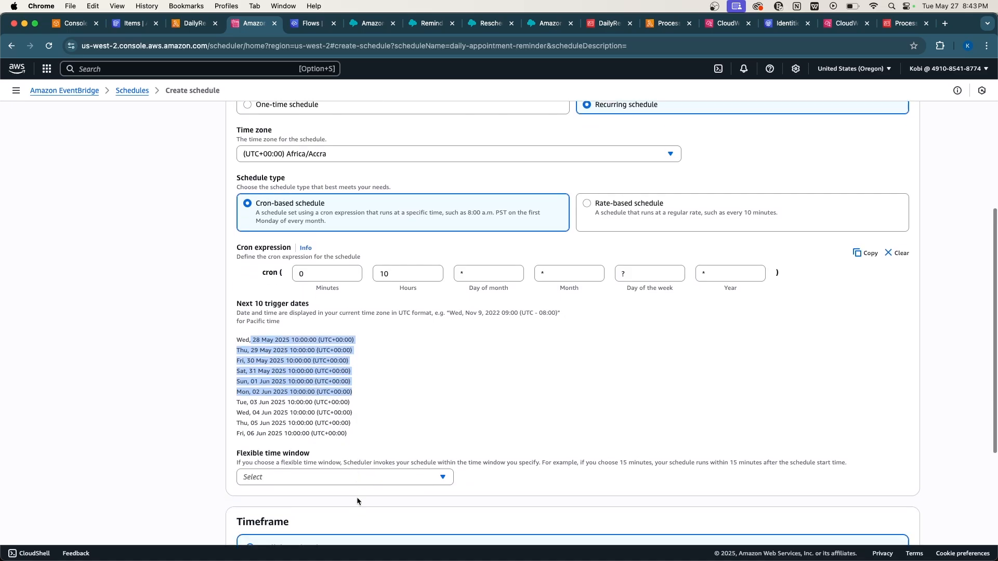
scroll(356, 501, "down", 2)
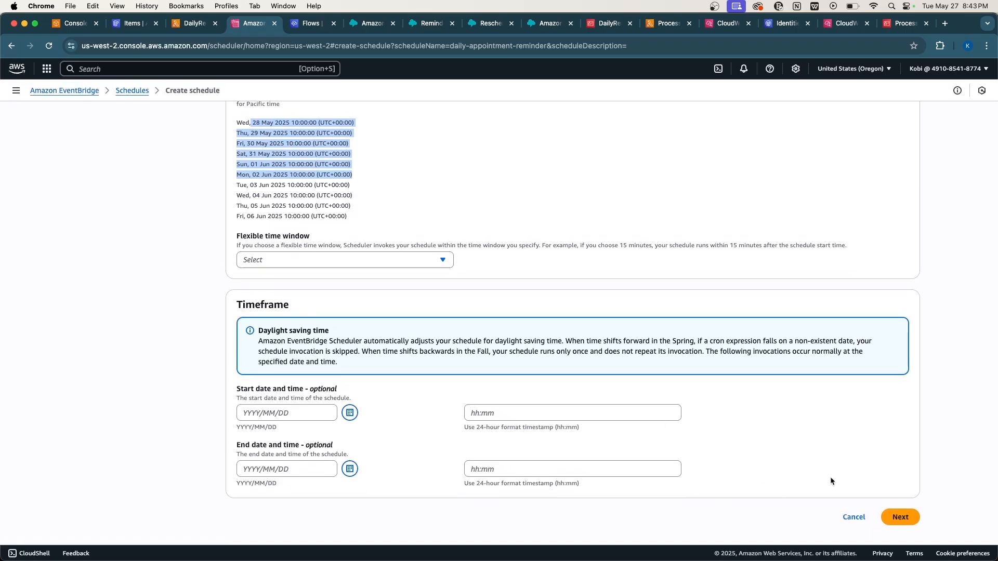
Set the flexible time window to 15 minutes and advance to the Select target step.
left_click(904, 516)
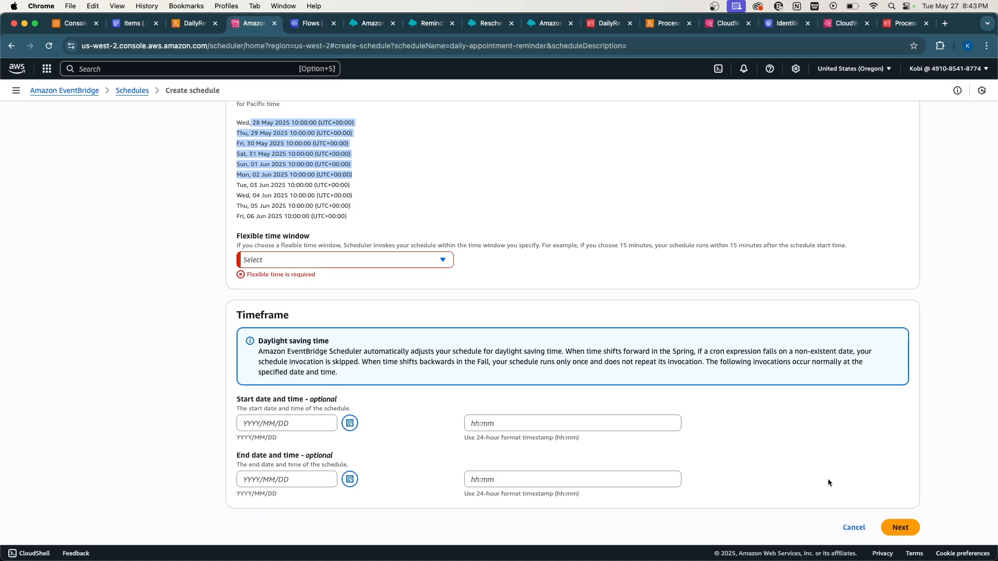
left_click(384, 260)
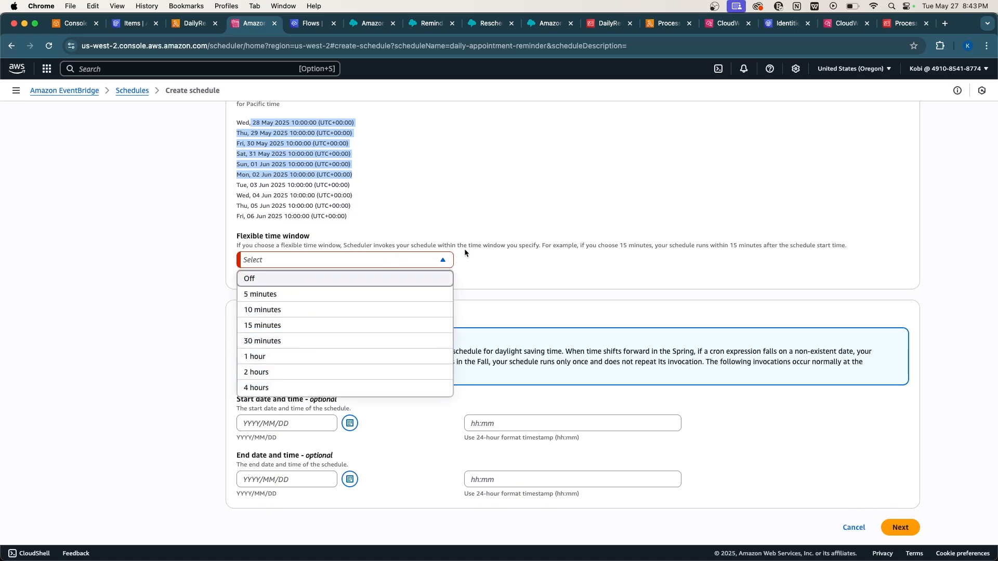
left_click(348, 280)
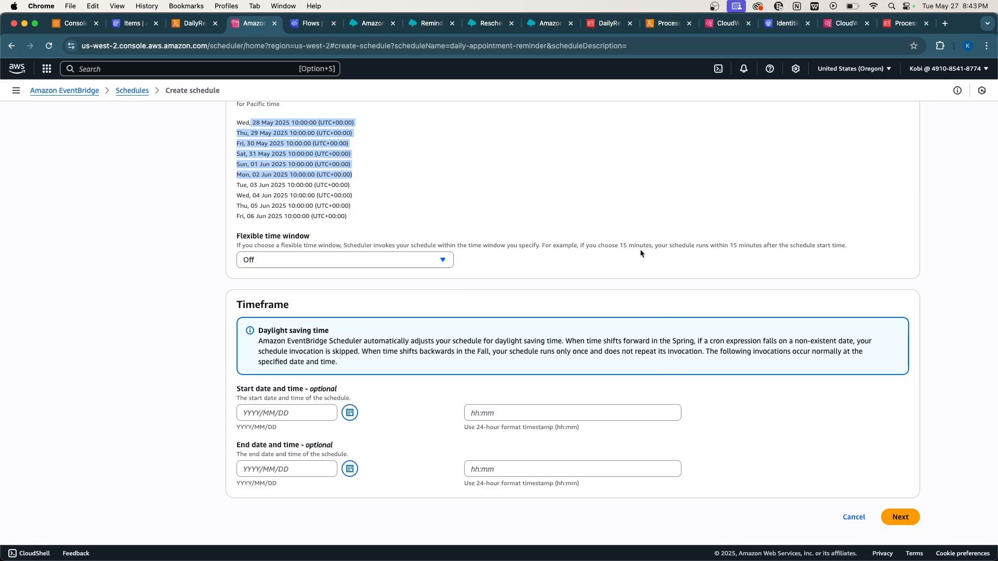
left_click(427, 261)
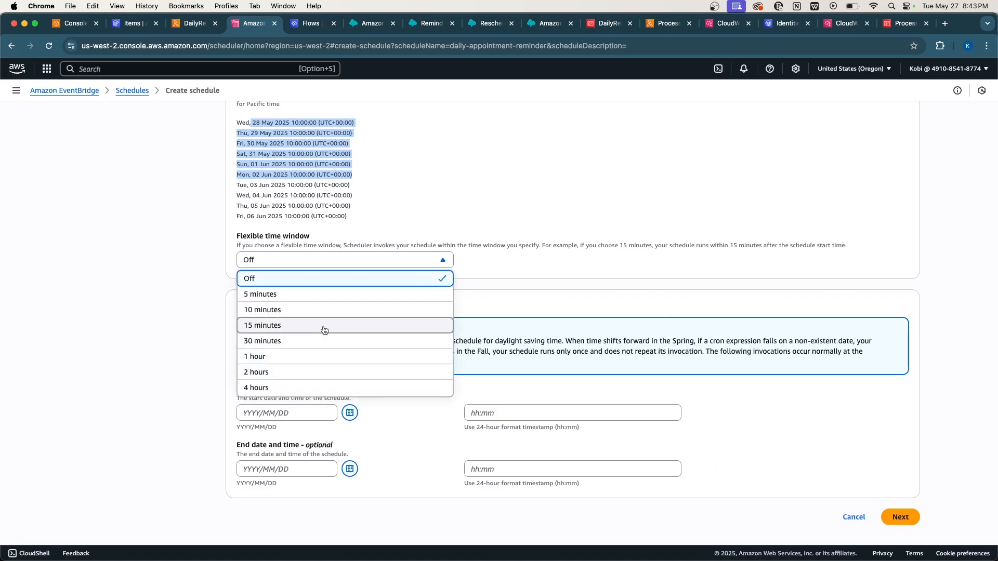
left_click(323, 326)
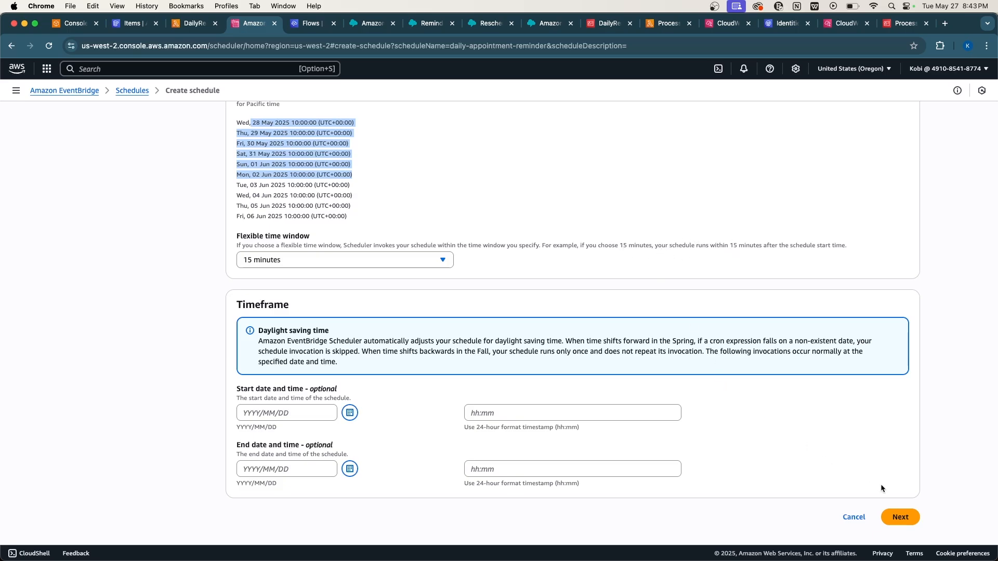
left_click(898, 517)
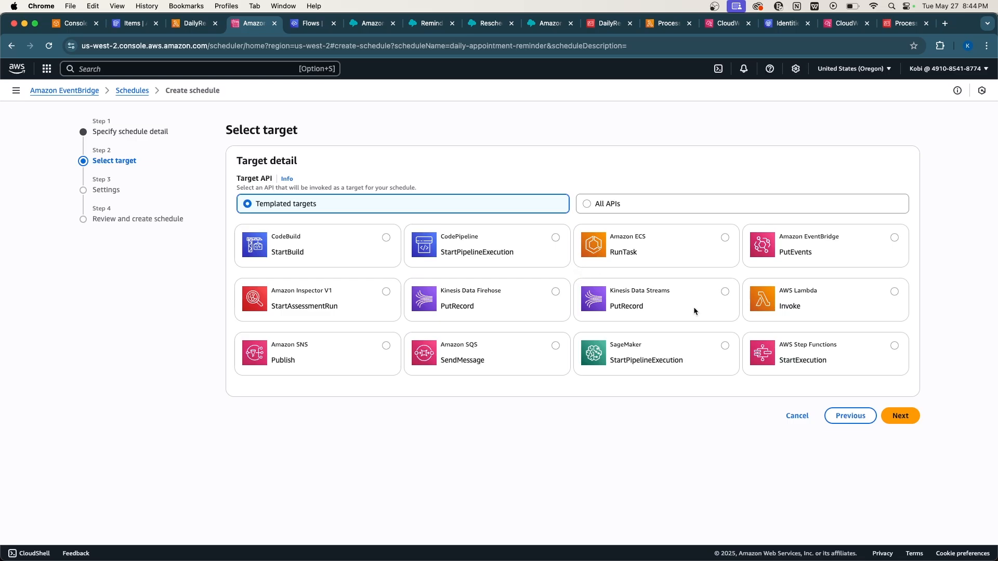
Target AWS Lambda Invoke on DailyReminderTrigger with an empty {} JSON payload.
left_click(894, 292)
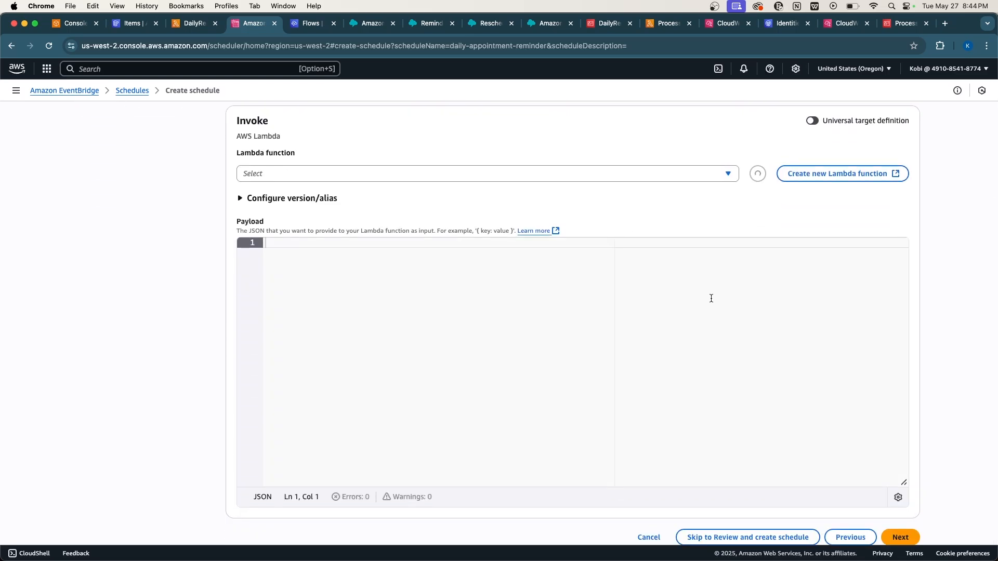
scroll(613, 274, "up", 2)
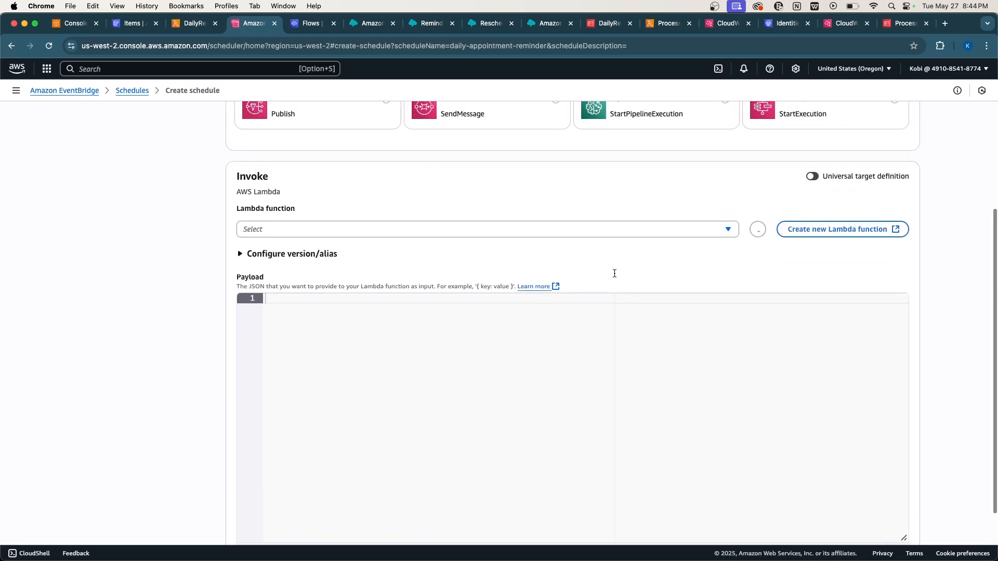
left_click(442, 232)
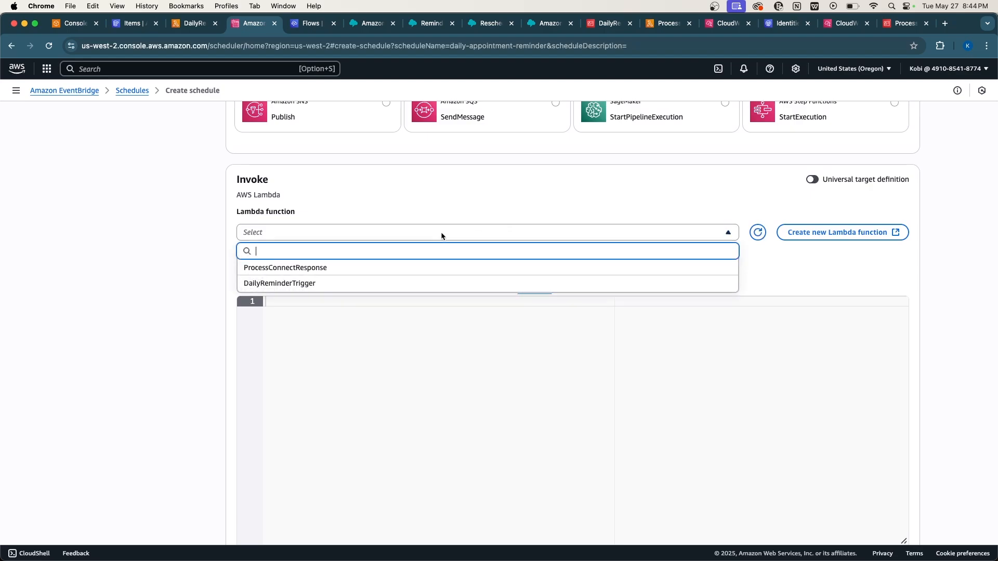
left_click(336, 287)
scroll(369, 271, "down", 3)
left_click(369, 271)
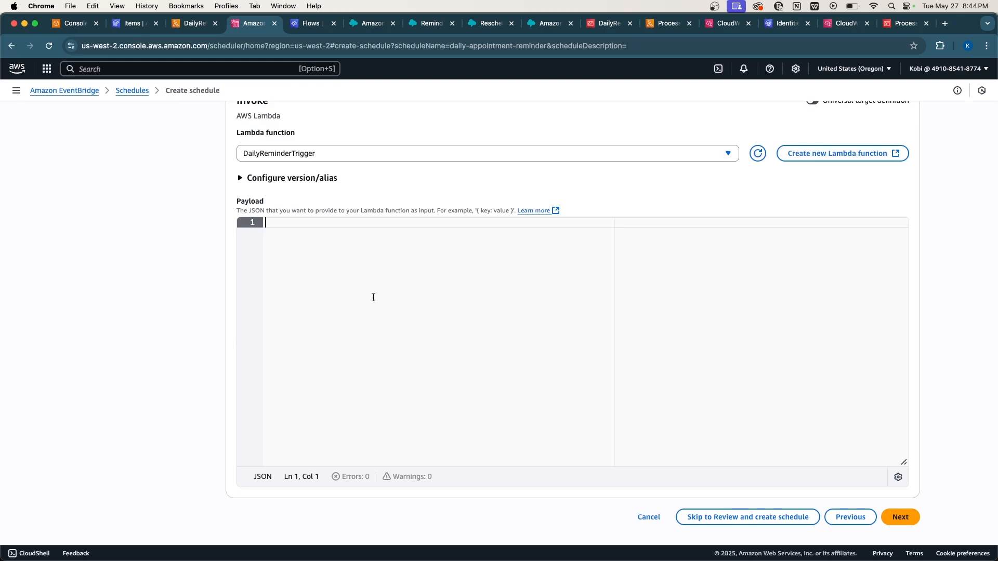
type("{}")
key("Left")
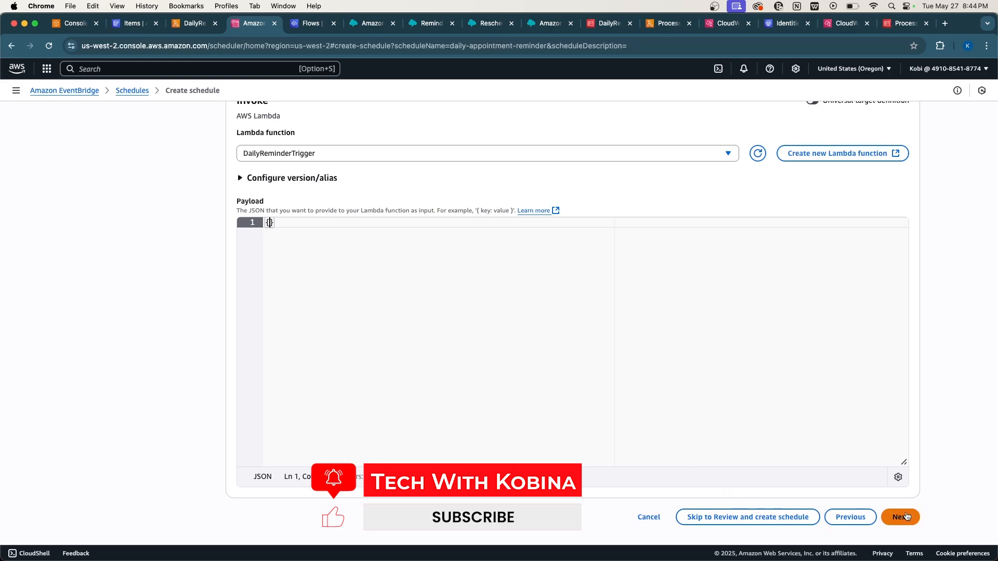
Review the schedule (cron 0 10 * * ? *, 15-minute window) and create it.
left_click(787, 517)
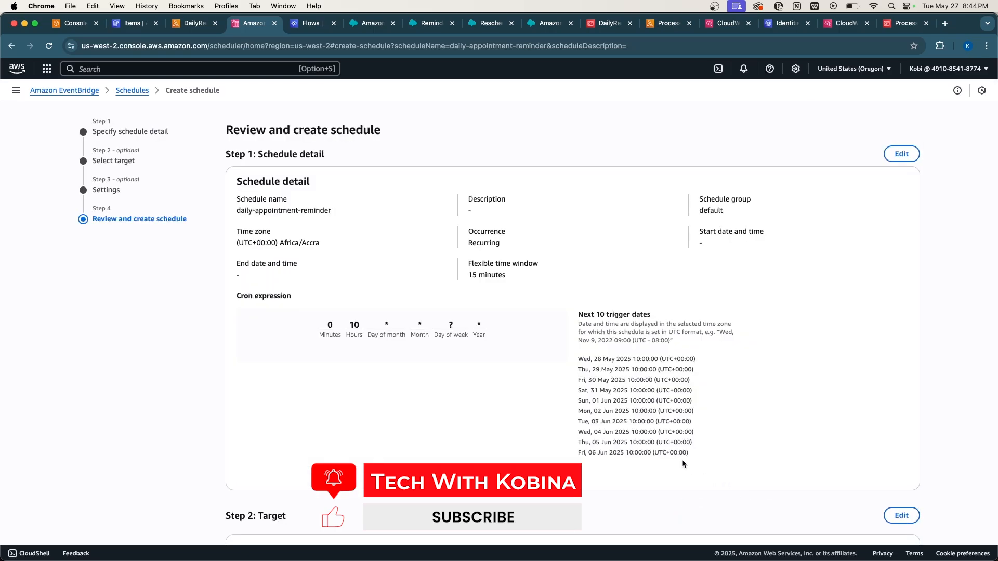
scroll(682, 463, "down", 3)
scroll(682, 463, "up", 3)
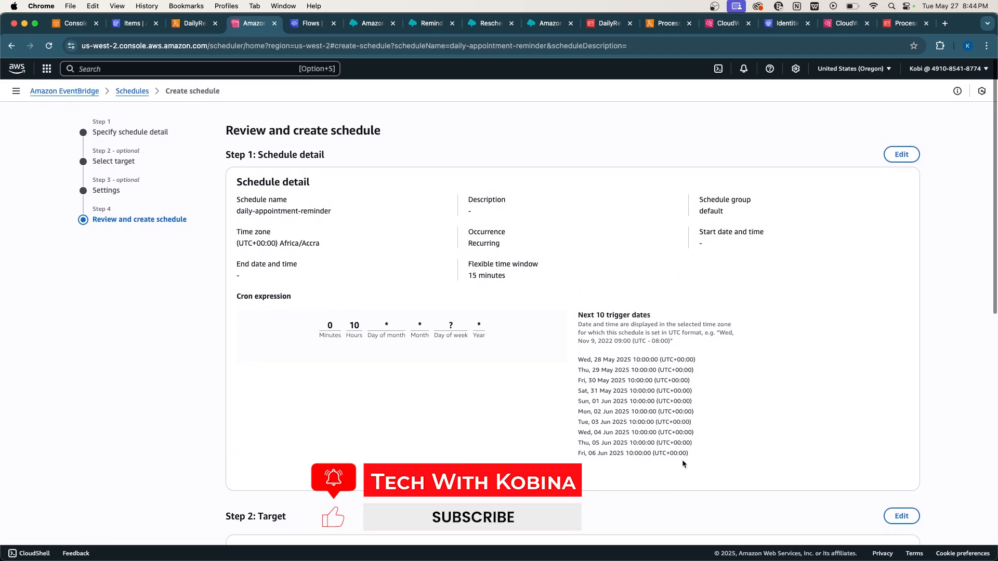
scroll(682, 463, "down", 2)
scroll(682, 460, "up", 2)
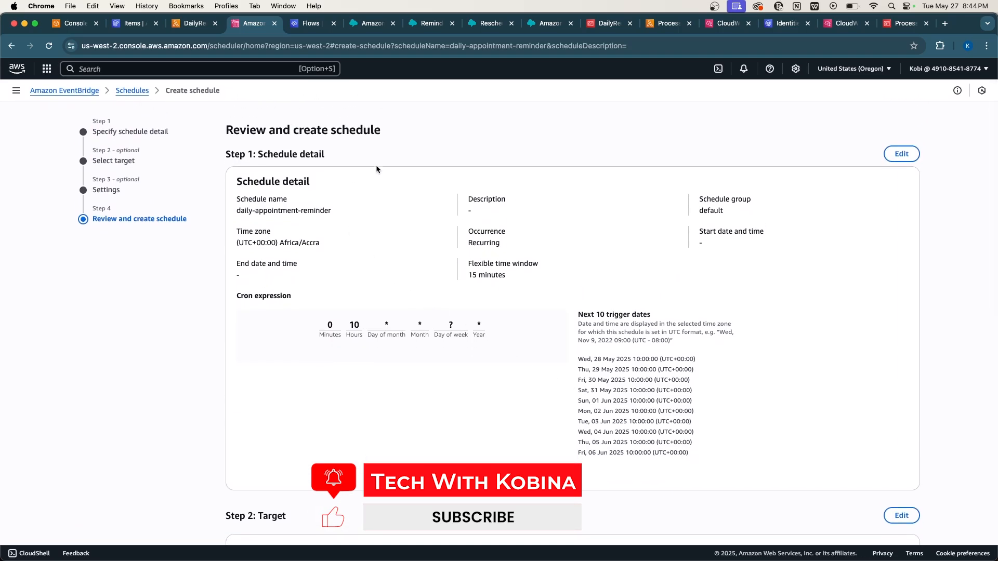
scroll(431, 216, "down", 1)
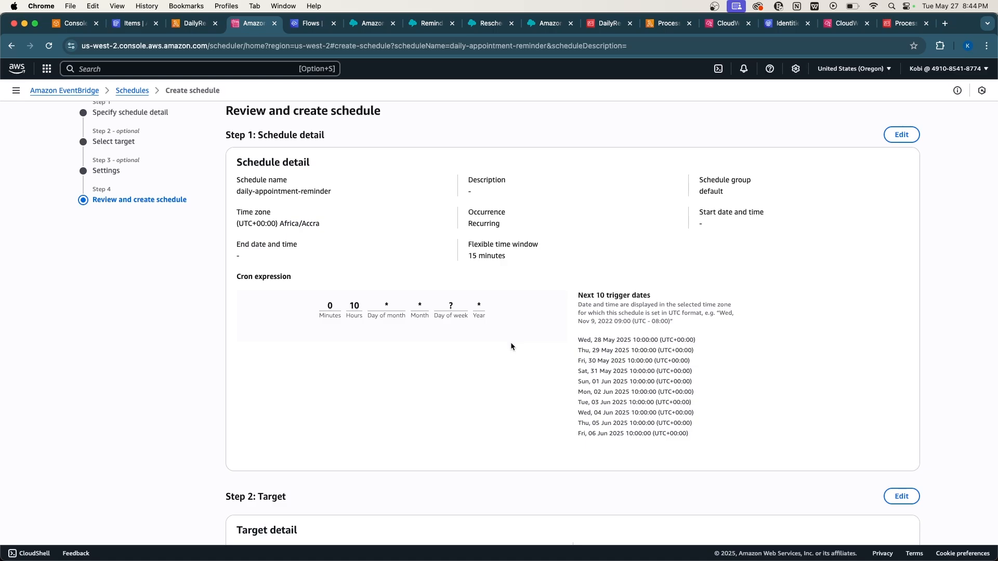
scroll(510, 342, "down", 1)
scroll(674, 394, "down", 5)
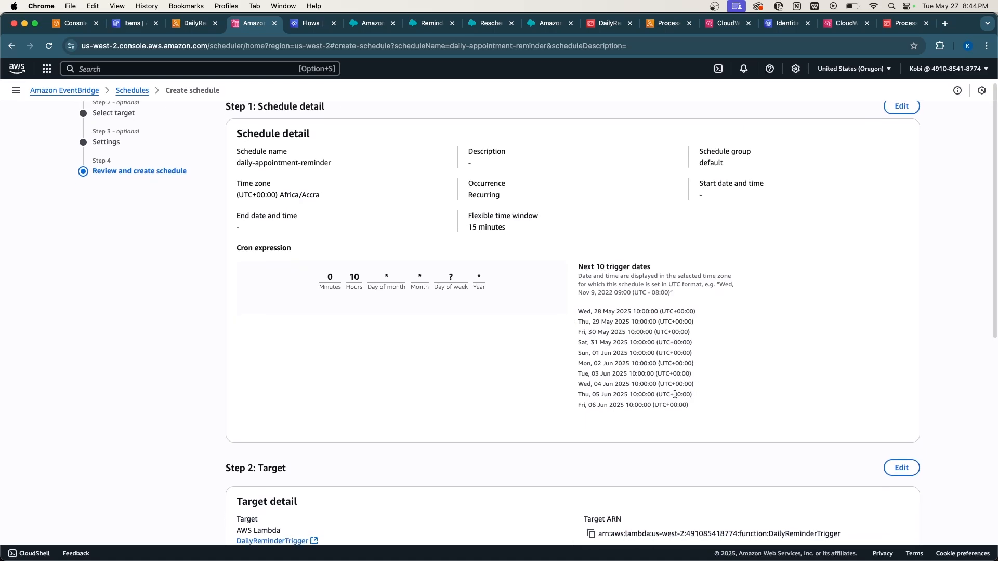
scroll(674, 394, "down", 7)
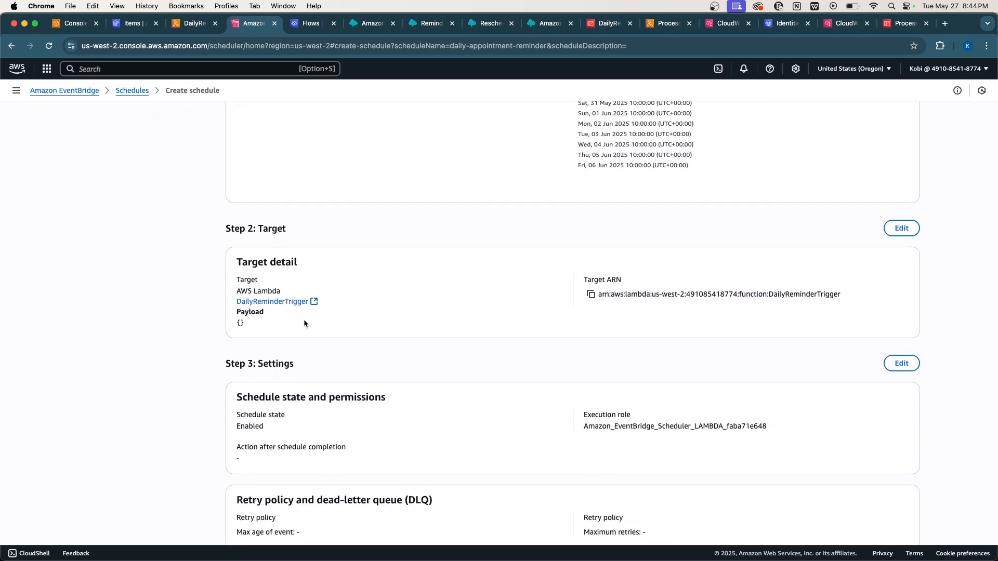
scroll(428, 311, "down", 9)
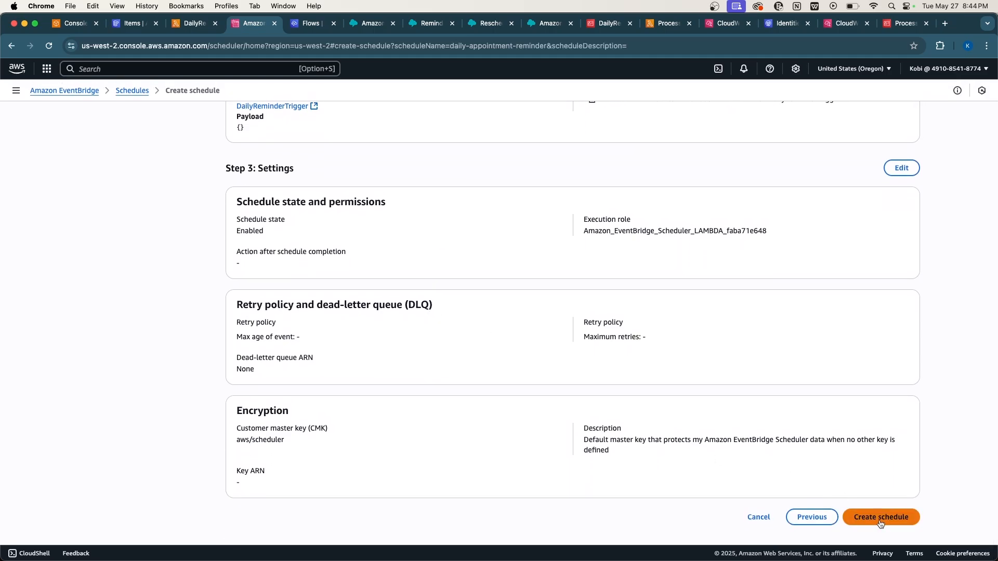
left_click(872, 517)
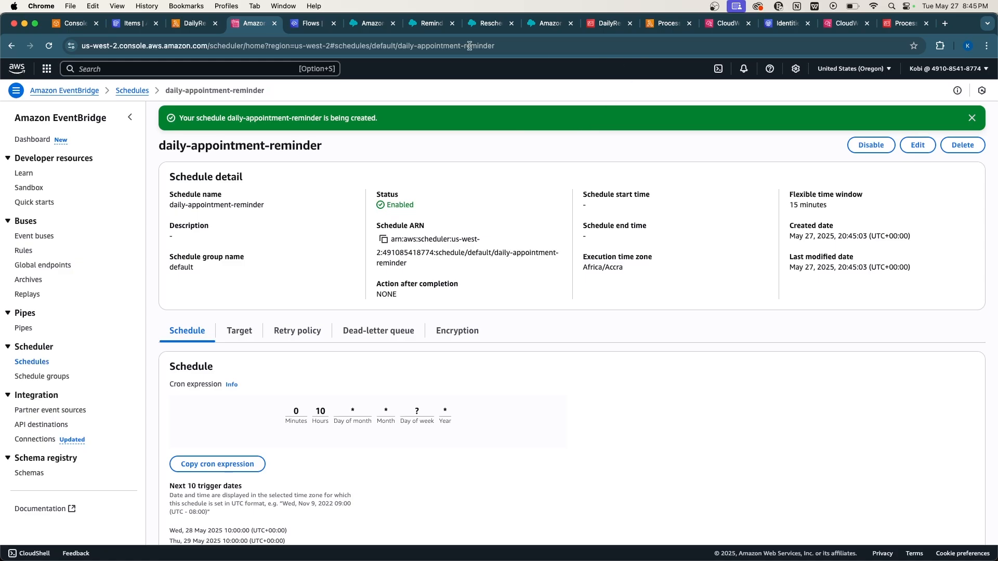
Return to the DailyReminderTrigger function page, dismiss the search results, and refresh it.
left_click(195, 23)
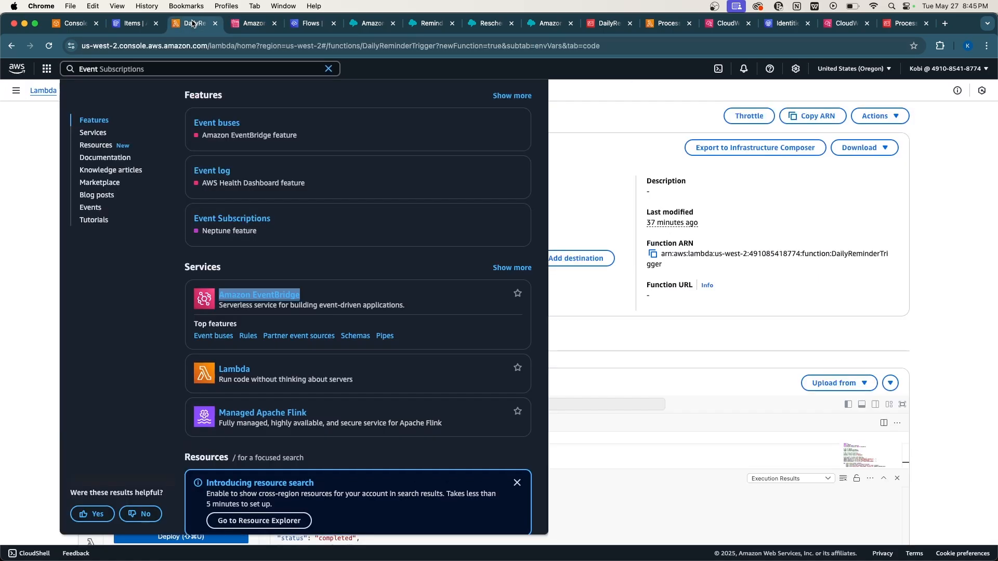
left_click(574, 139)
left_click(52, 46)
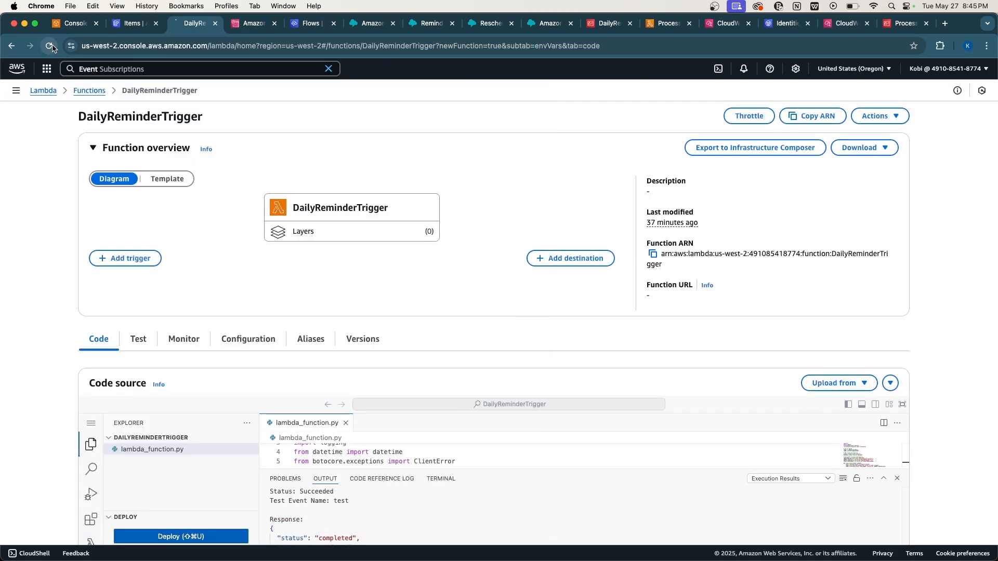